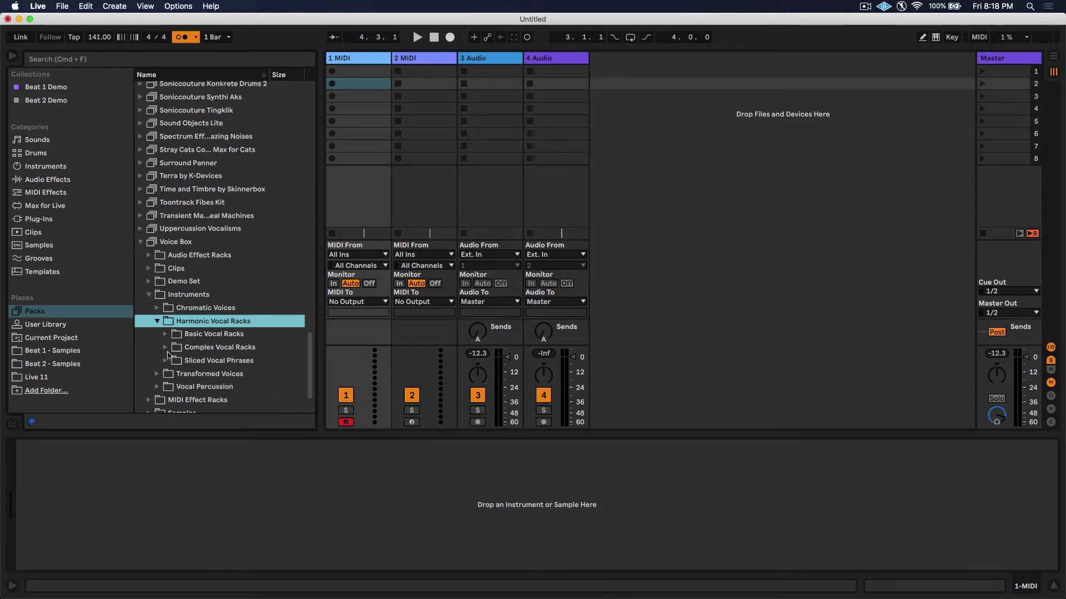
# Expand the Complex Vocal Racks folder and widen the browser to show the full preset names.
pyautogui.click(166, 347)
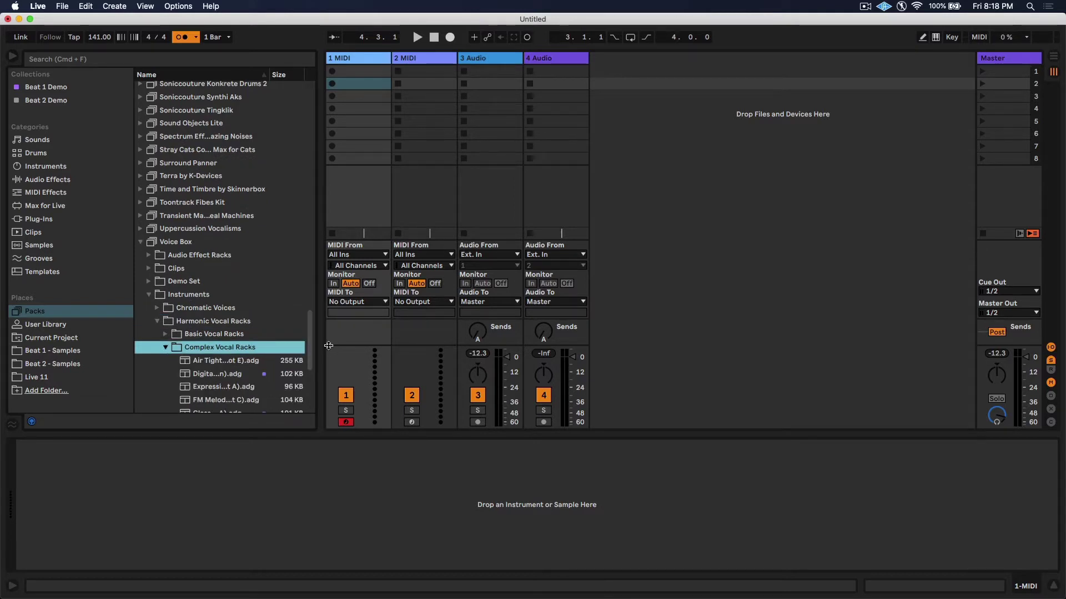
pyautogui.moveTo(321, 347); pyautogui.dragTo(436, 340)
pyautogui.scroll(-5, 304, 336)
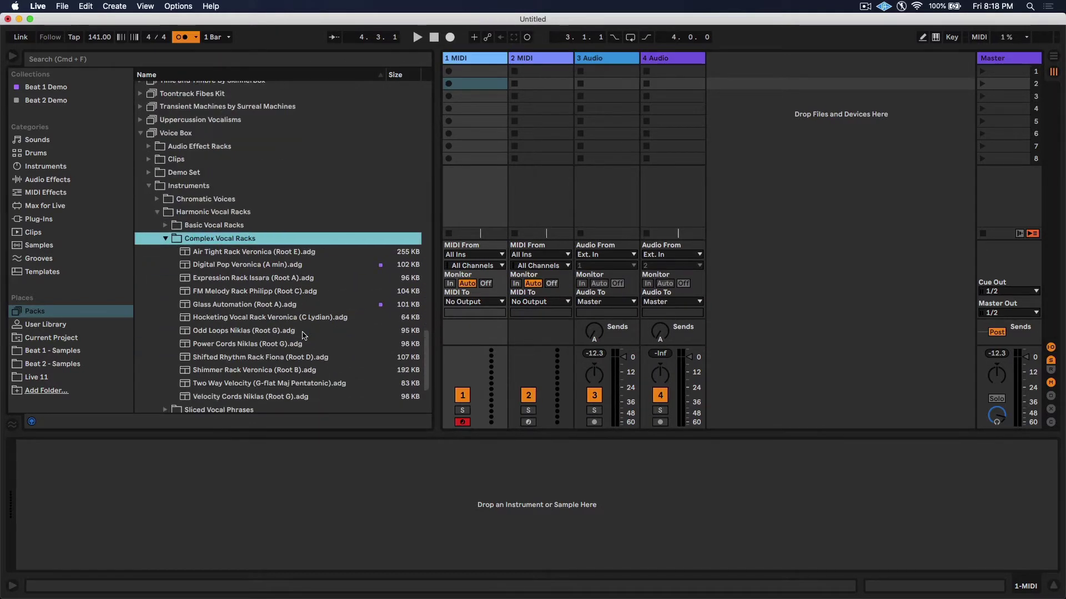
# Audition the Air Tight, Digital Pop and Expression racks, and load Glass Automation (Root A) onto the first MIDI track.
pyautogui.click(245, 254)
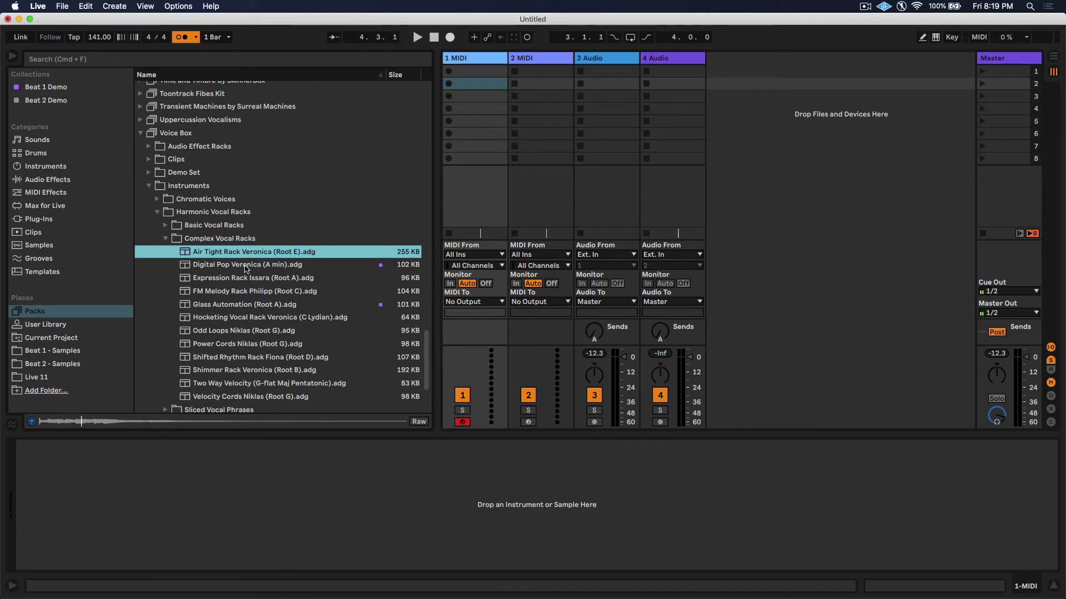
pyautogui.click(245, 266)
pyautogui.click(246, 280)
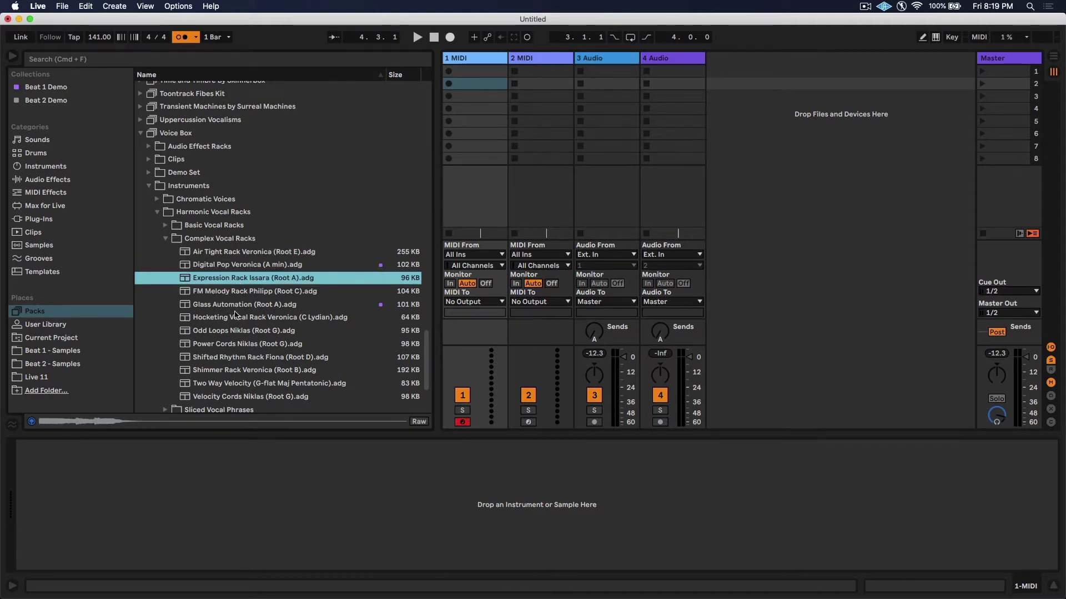
pyautogui.moveTo(236, 307); pyautogui.dragTo(473, 58)
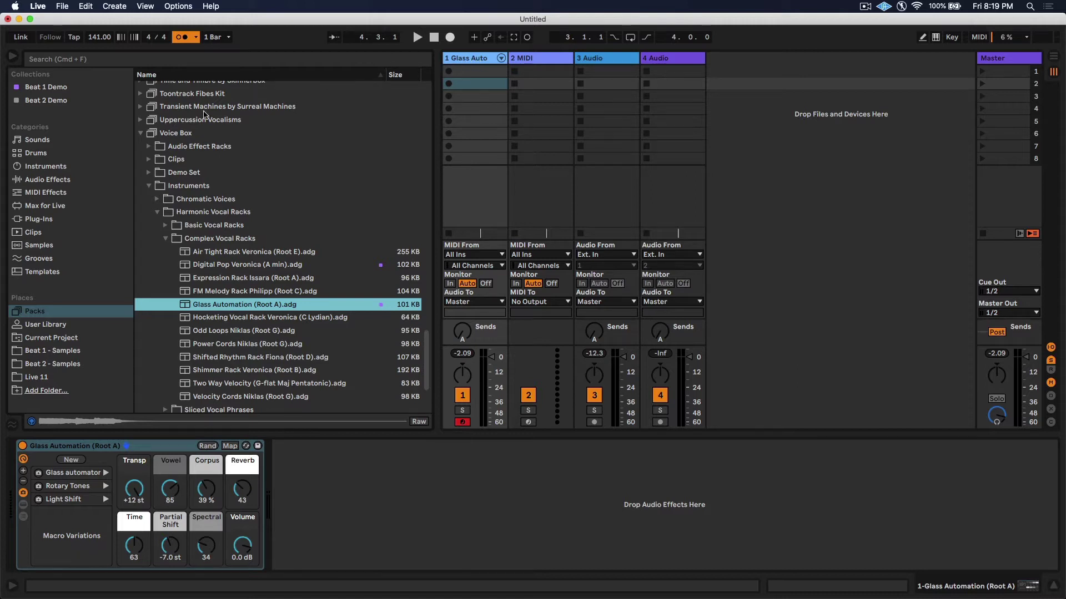
# Recall the rack's Rotary Tones and Light Shift macro variations one after the other.
pyautogui.click(106, 487)
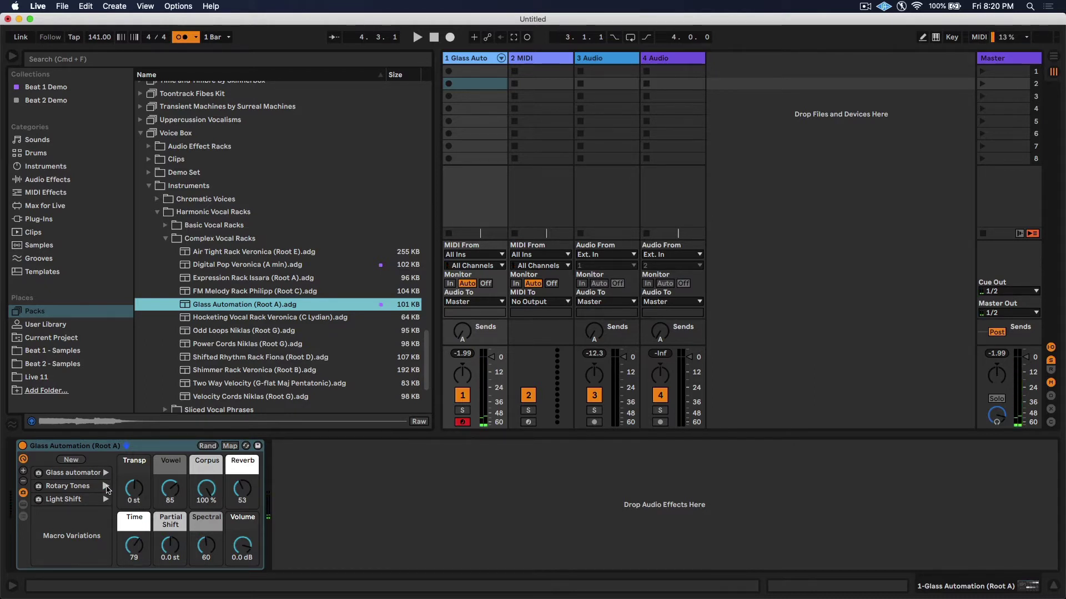
pyautogui.click(105, 500)
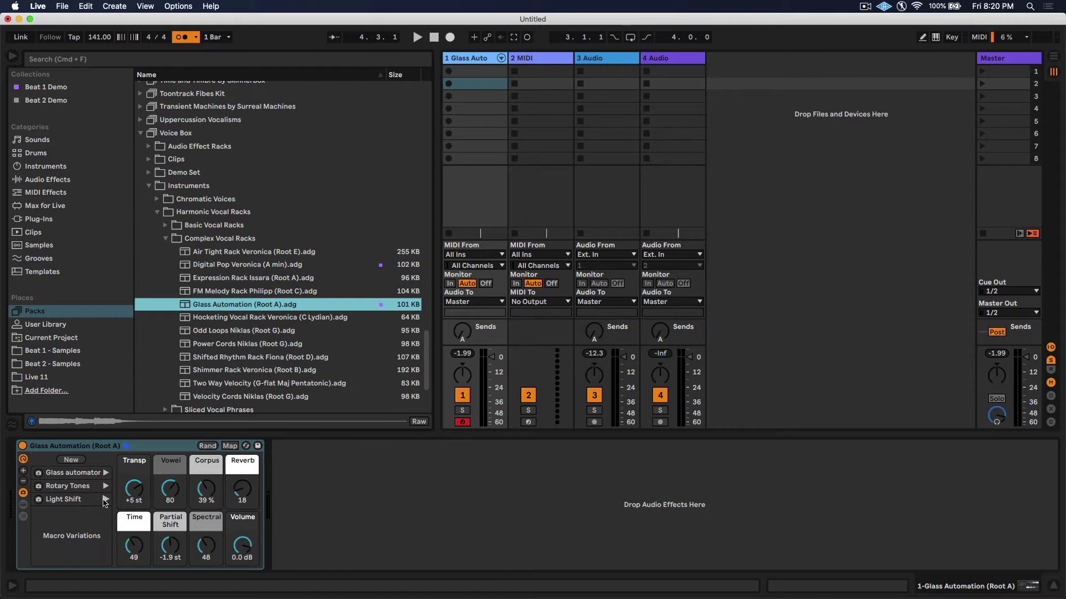
# Create a new macro variation and overwrite it with Transp at +12 st and Corpus at 80 %.
pyautogui.click(71, 460)
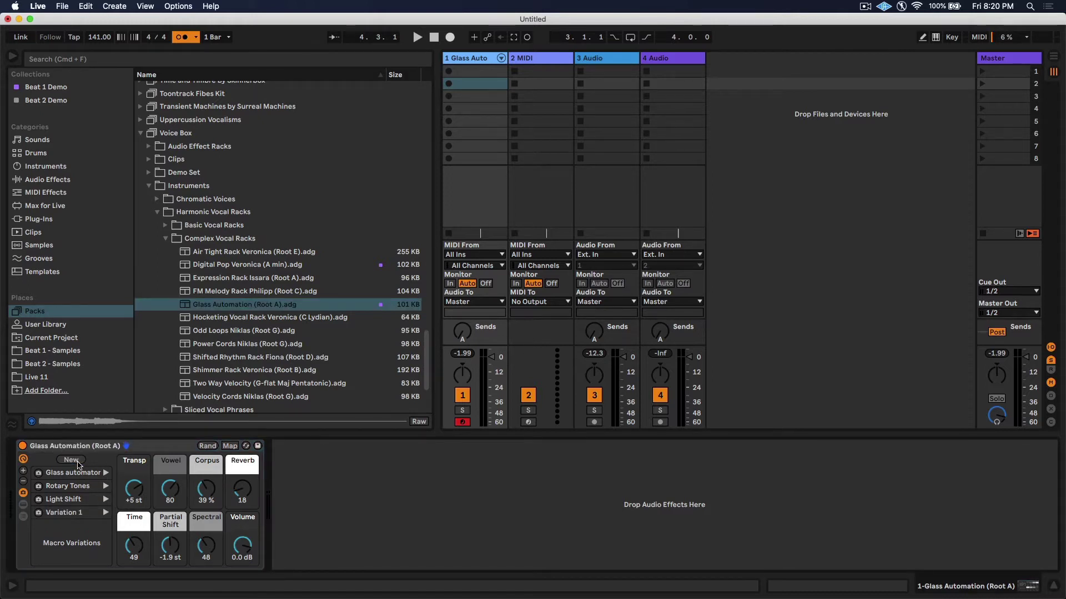
pyautogui.moveTo(133, 489); pyautogui.dragTo(134, 472)
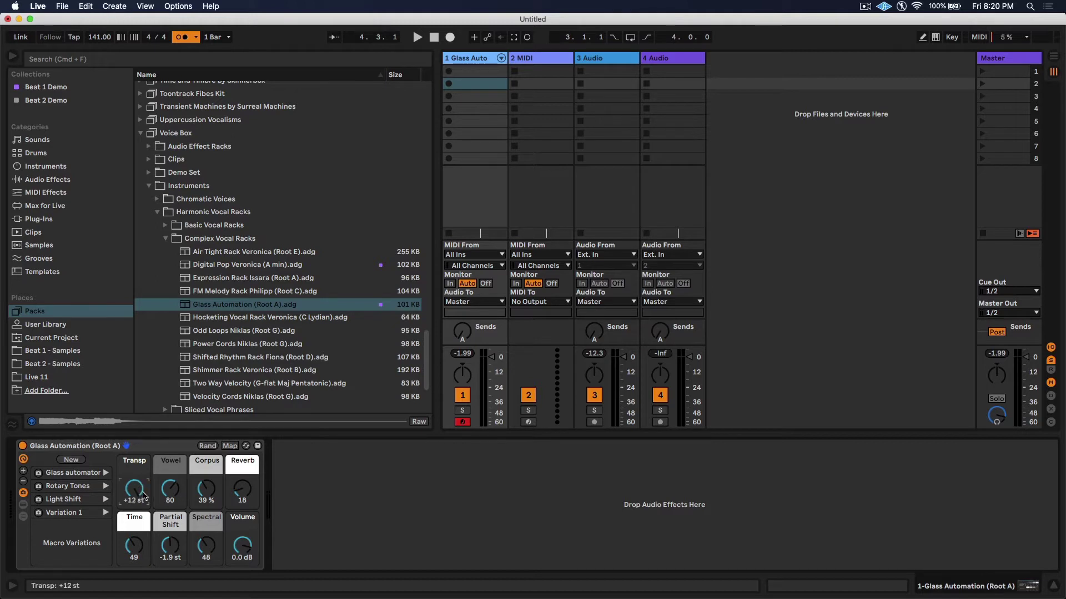
pyautogui.moveTo(206, 493); pyautogui.dragTo(206, 484)
pyautogui.click(40, 516)
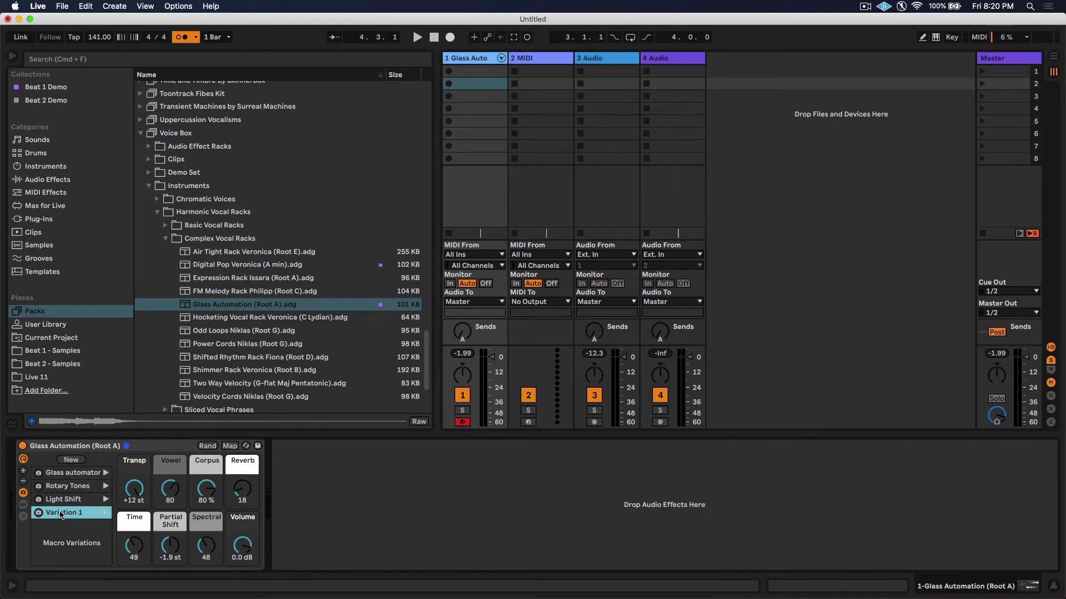
# Rename the new macro variation as Pitched Up.
pyautogui.rightClick(61, 515)
pyautogui.click(86, 548)
pyautogui.write('Pitched Up')
pyautogui.press('Return')
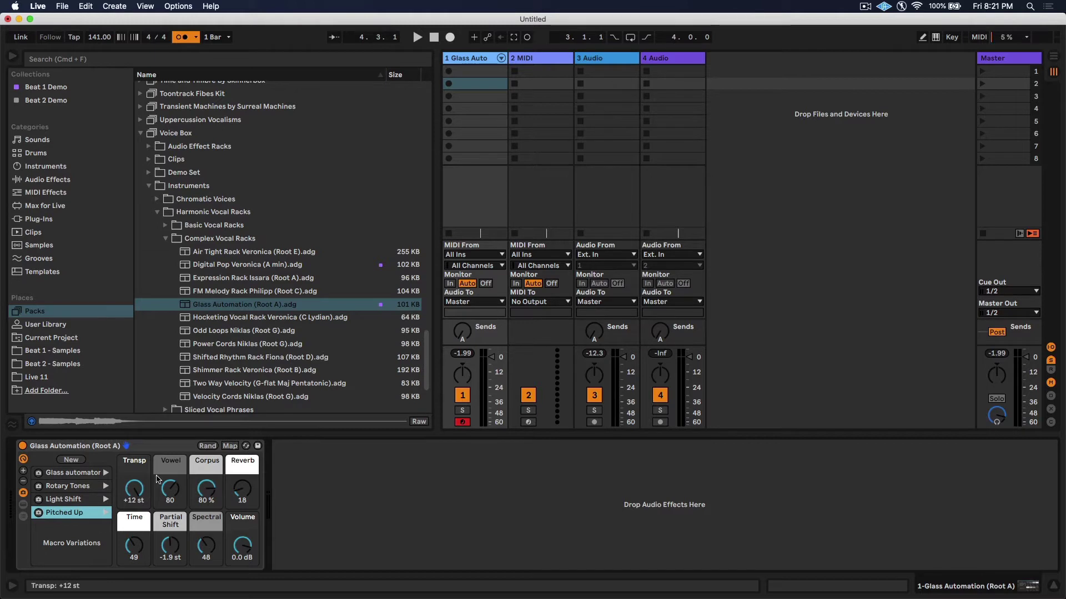
# Randomize the rack's macros and exclude the Volume macro from randomization.
pyautogui.click(208, 446)
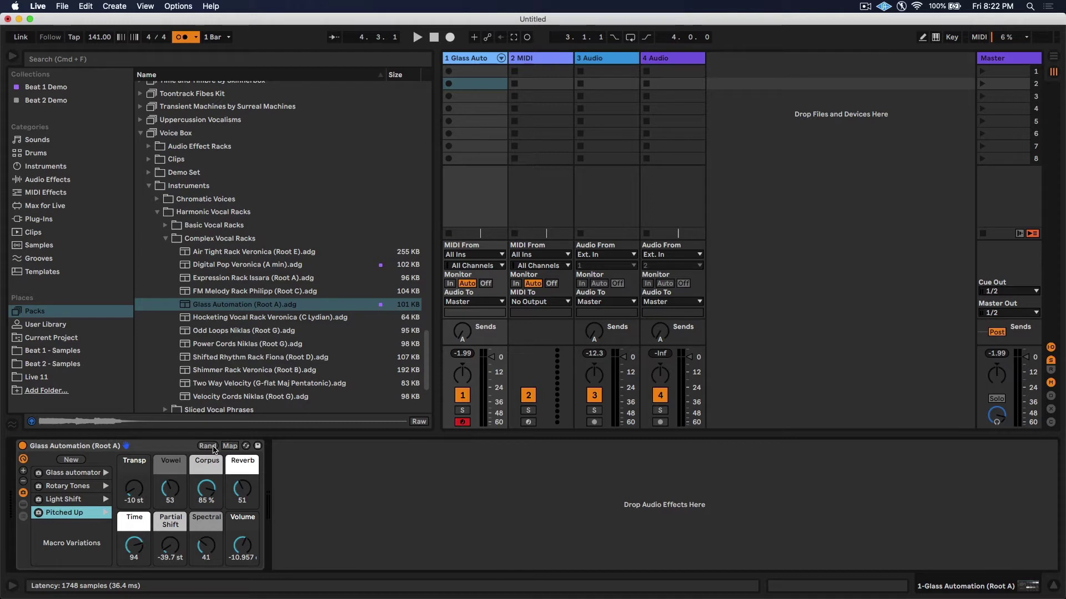
pyautogui.rightClick(241, 546)
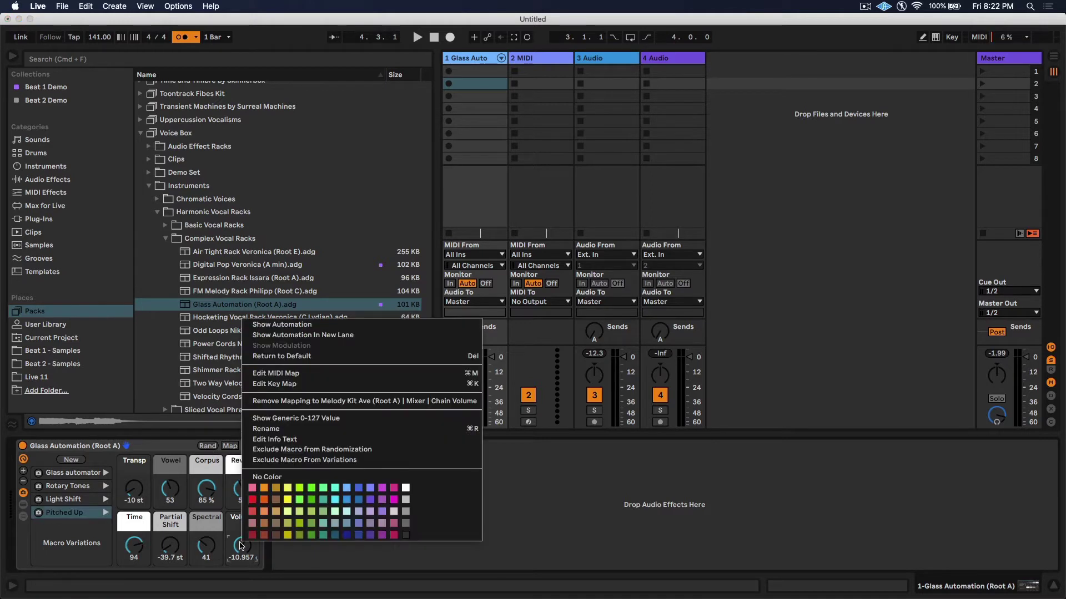
pyautogui.click(386, 449)
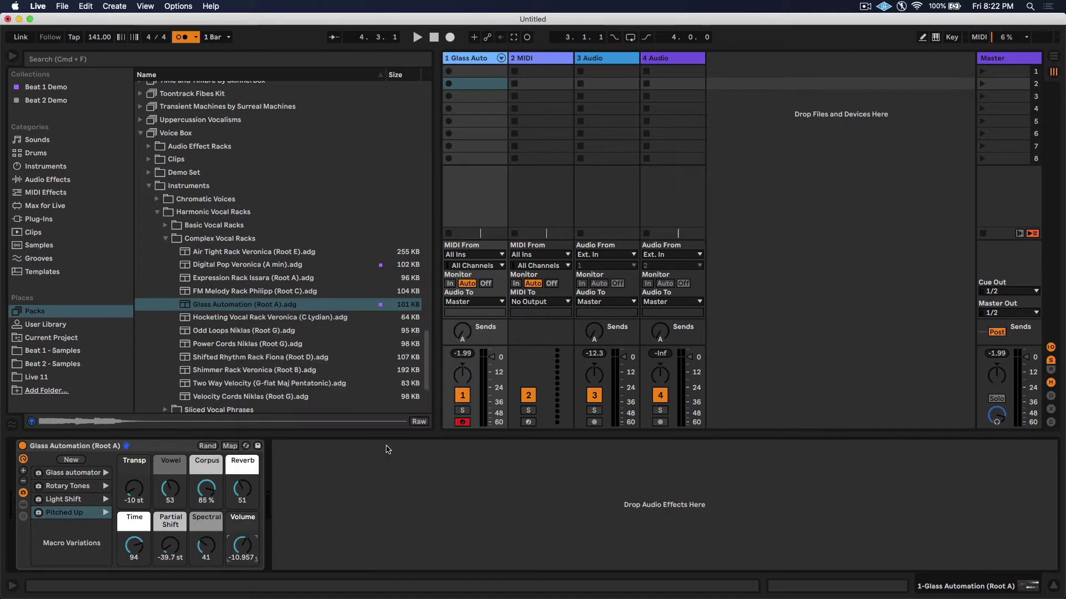
pyautogui.rightClick(247, 549)
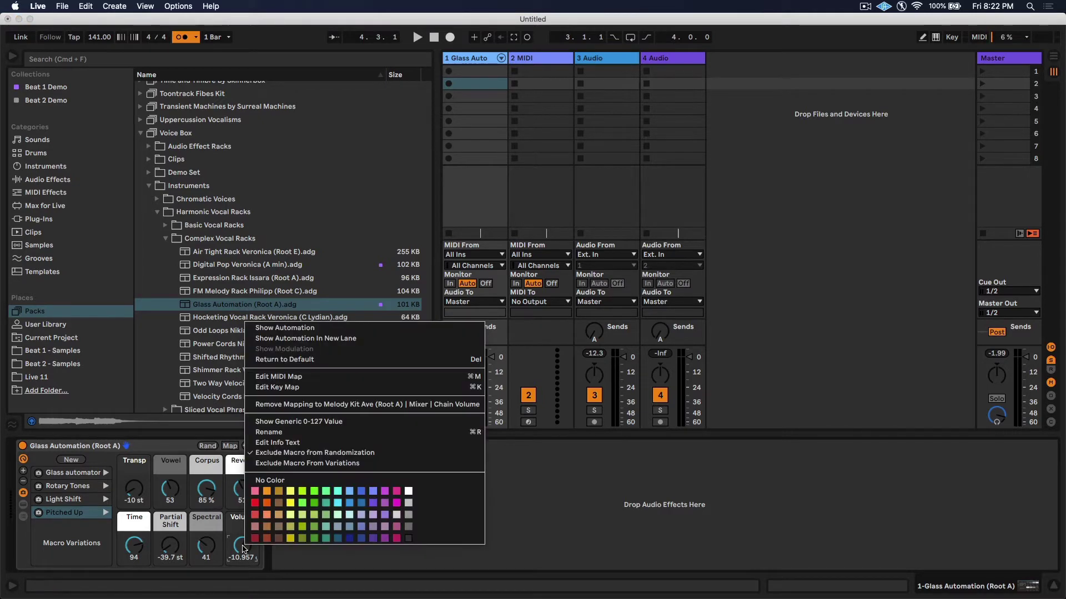
pyautogui.click(516, 480)
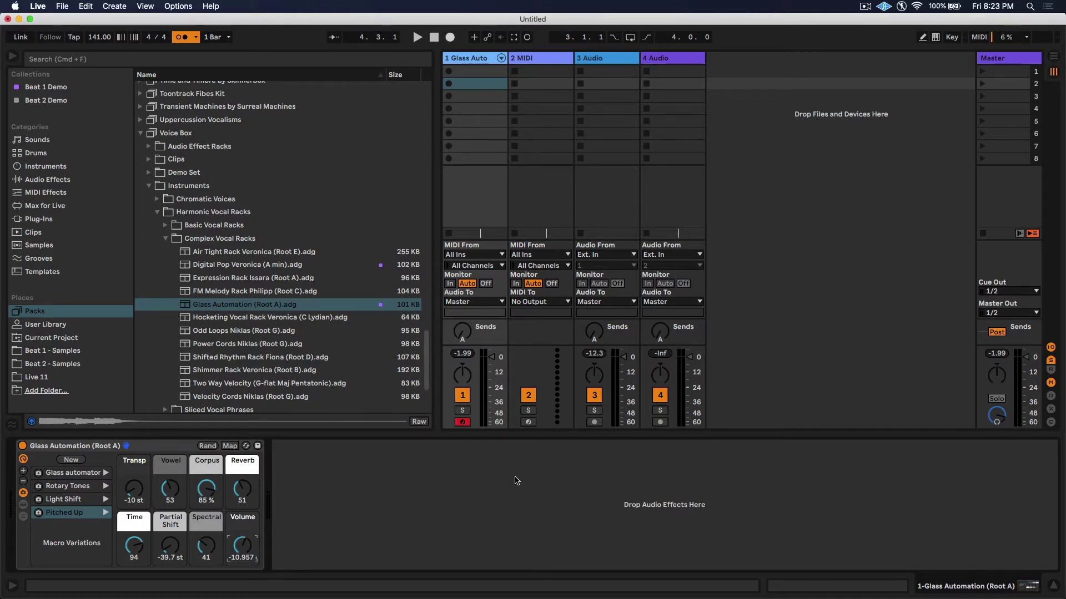
# Increase the number of visible macro controls in the Glass Automation rack to 16.
pyautogui.click(23, 472)
pyautogui.click(23, 471)
pyautogui.click(24, 472)
pyautogui.click(23, 471)
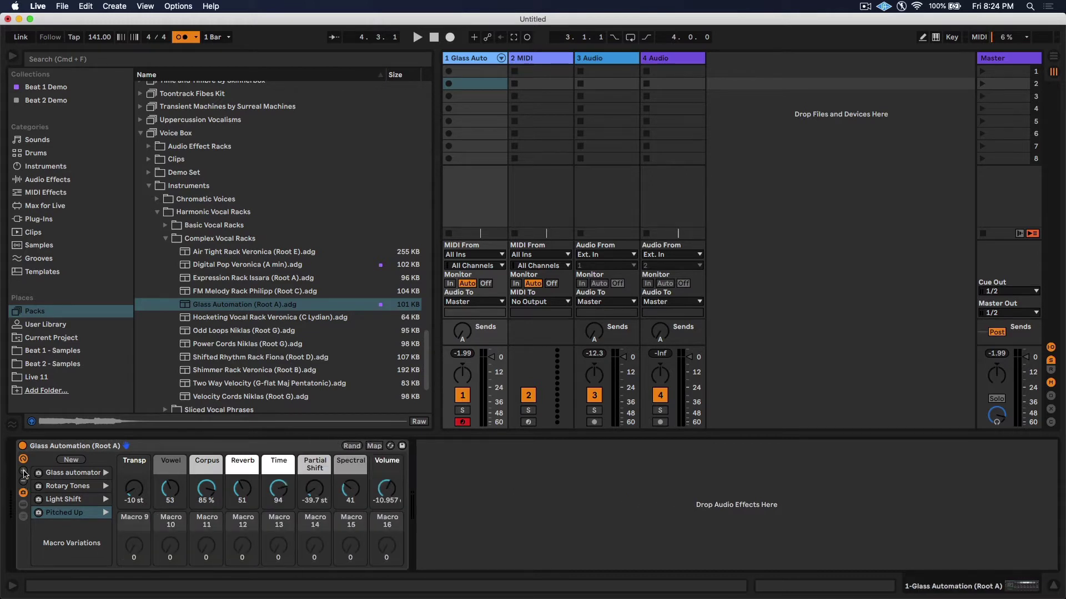
# Reduce the rack's visible macro controls to the single Transp macro.
pyautogui.click(24, 482)
pyautogui.click(23, 481)
pyautogui.click(23, 482)
pyautogui.click(23, 482)
pyautogui.click(23, 482)
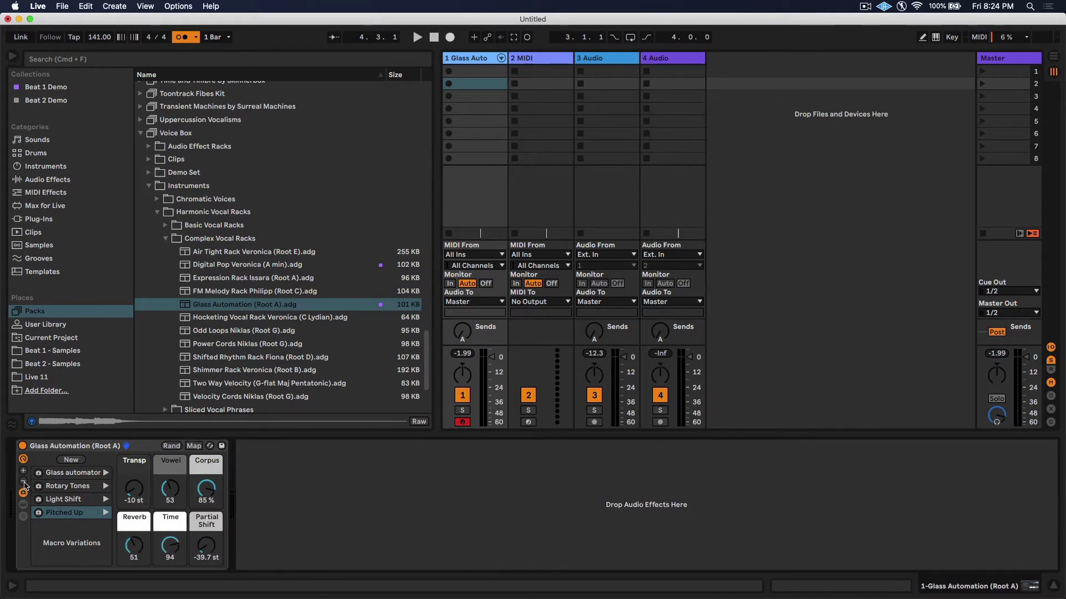
pyautogui.click(23, 482)
pyautogui.click(23, 482)
pyautogui.click(24, 482)
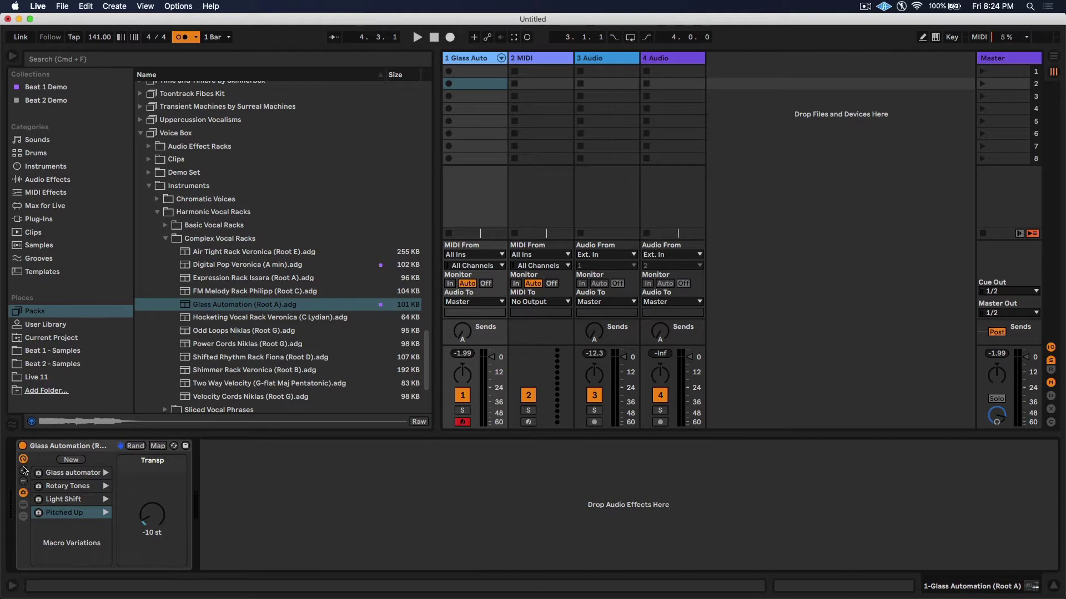
# Bring the rack back to eight visible macros and recall the Glass automator variation.
pyautogui.click(23, 471)
pyautogui.click(23, 472)
pyautogui.click(24, 471)
pyautogui.click(23, 471)
pyautogui.click(23, 471)
pyautogui.click(104, 473)
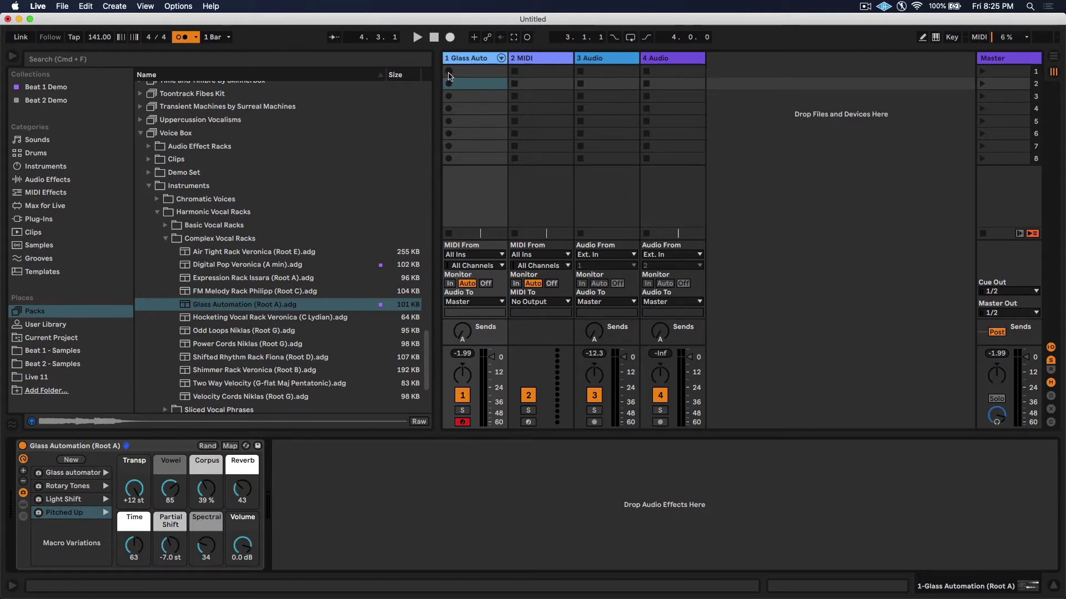
# Record a two-bar MIDI clip of three Phrase 6 and three Phrase 8 notes in the Glass Automation track's first slot.
pyautogui.click(449, 71)
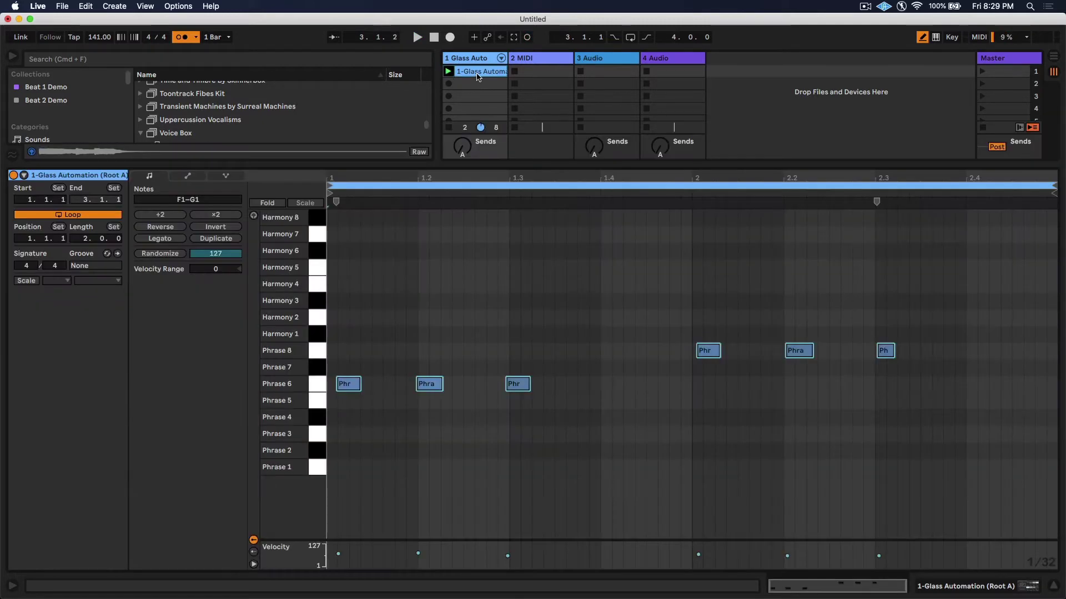
pyautogui.doubleClick(450, 75)
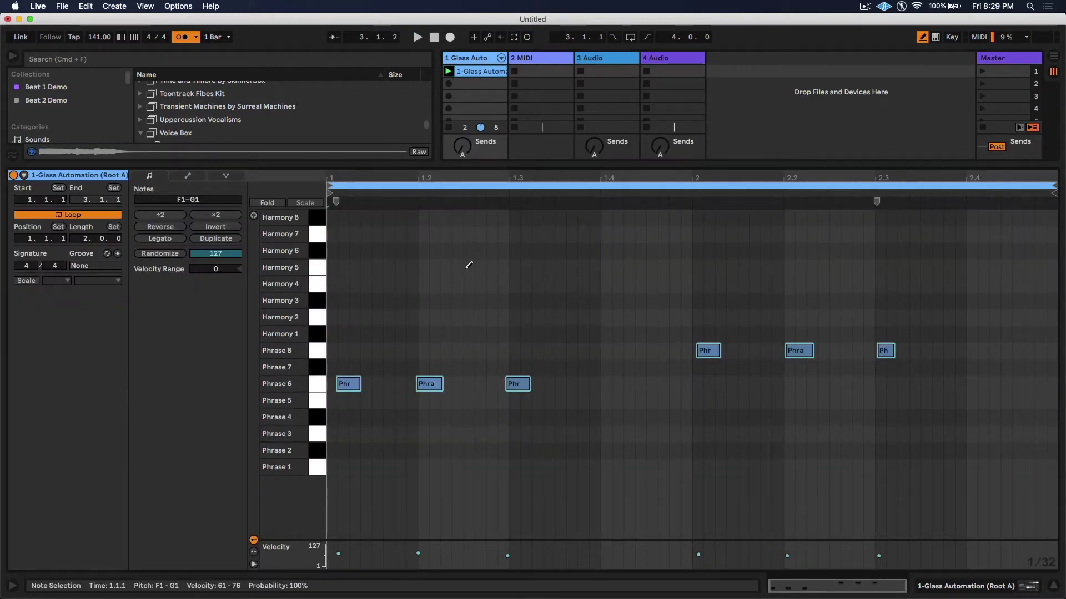
# Turn off draw mode, quantize all notes in the recorded clip, and return to the device view.
pyautogui.press('b')
pyautogui.click(464, 270)
pyautogui.press('super+a')
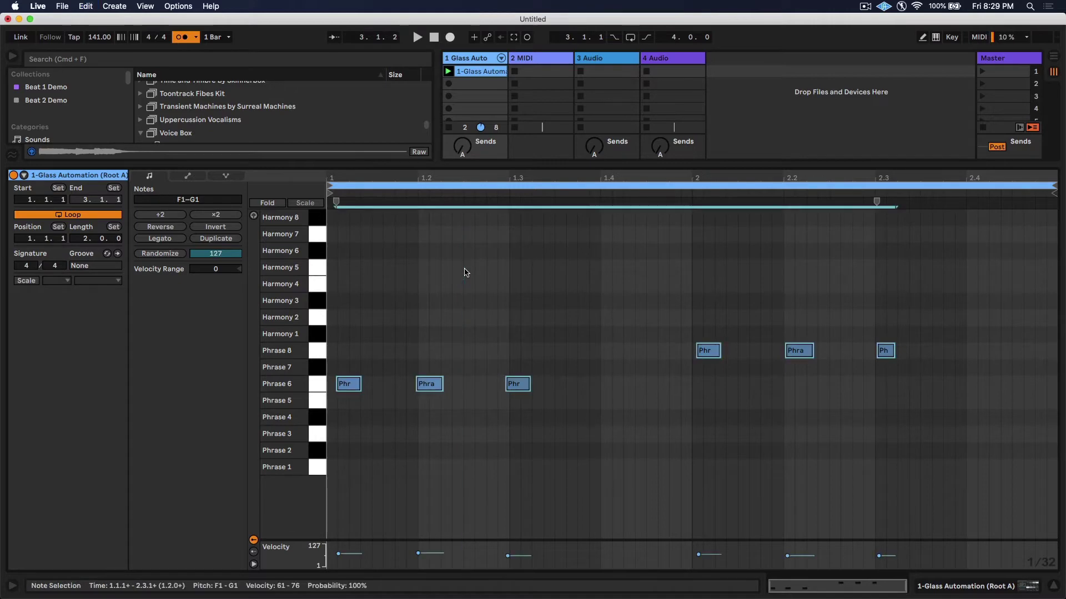
pyautogui.press('super+u')
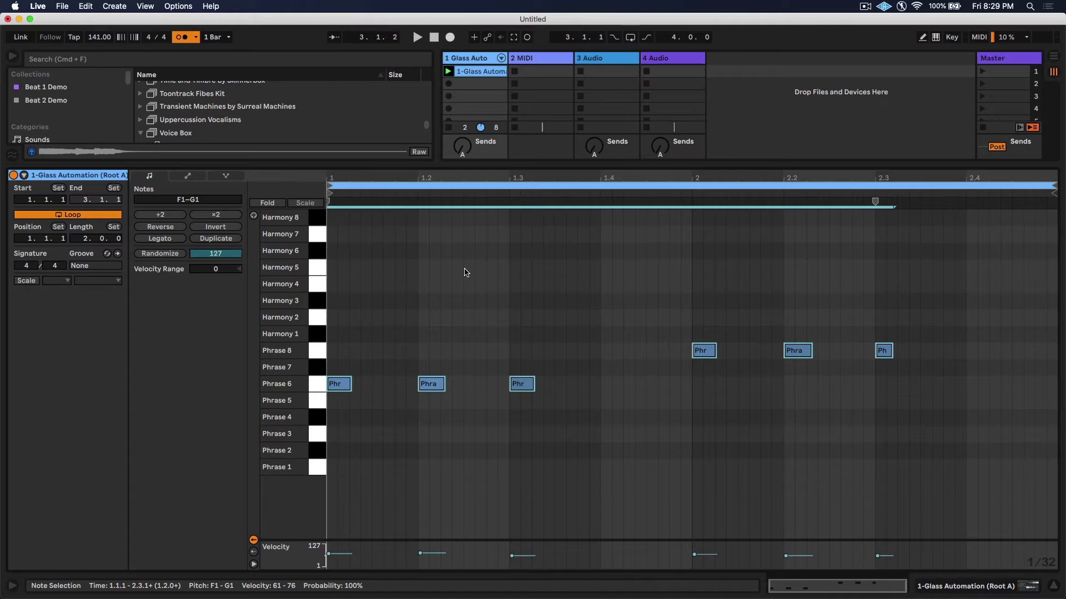
pyautogui.hotkey('shift', 'Tab')
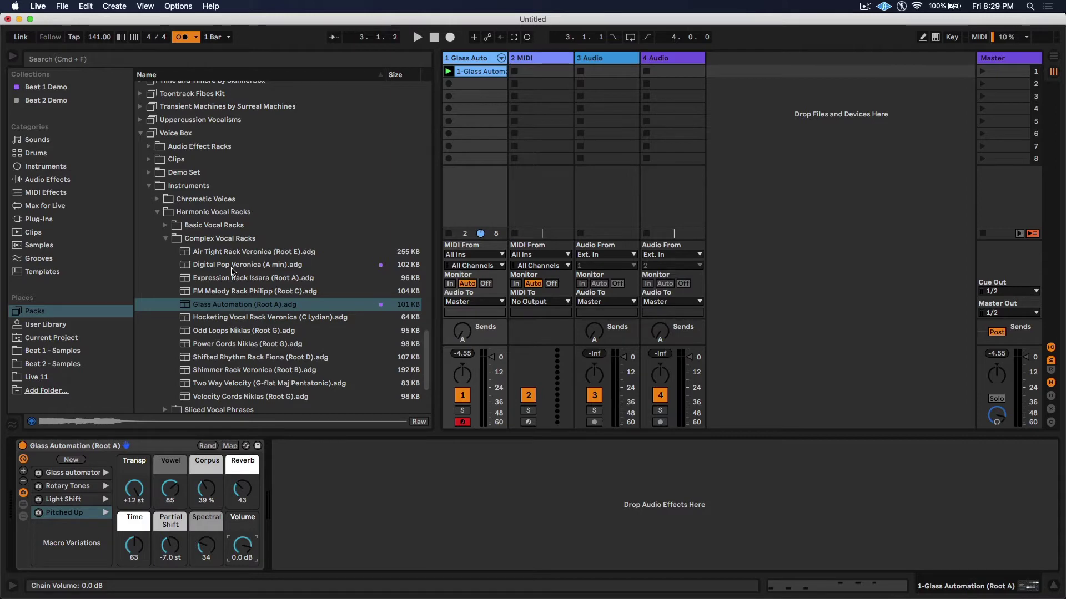
# Load Digital Pop Veronica (A min) onto the second MIDI track and create a clip with an eight-bar loop in its first slot.
pyautogui.moveTo(228, 269); pyautogui.dragTo(511, 86)
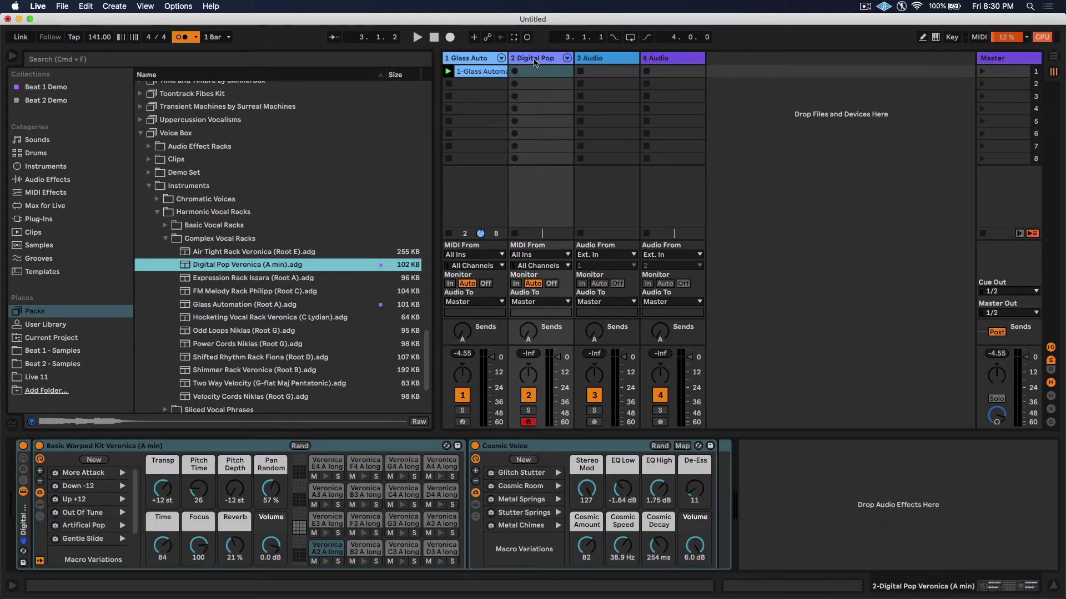
pyautogui.doubleClick(534, 73)
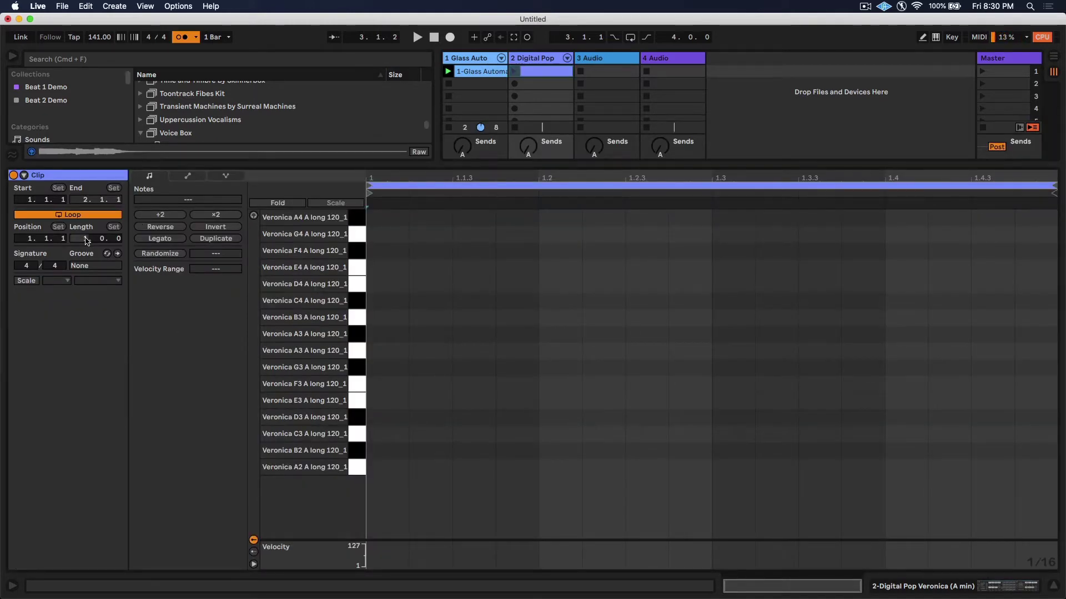
pyautogui.moveTo(87, 240); pyautogui.dragTo(88, 227)
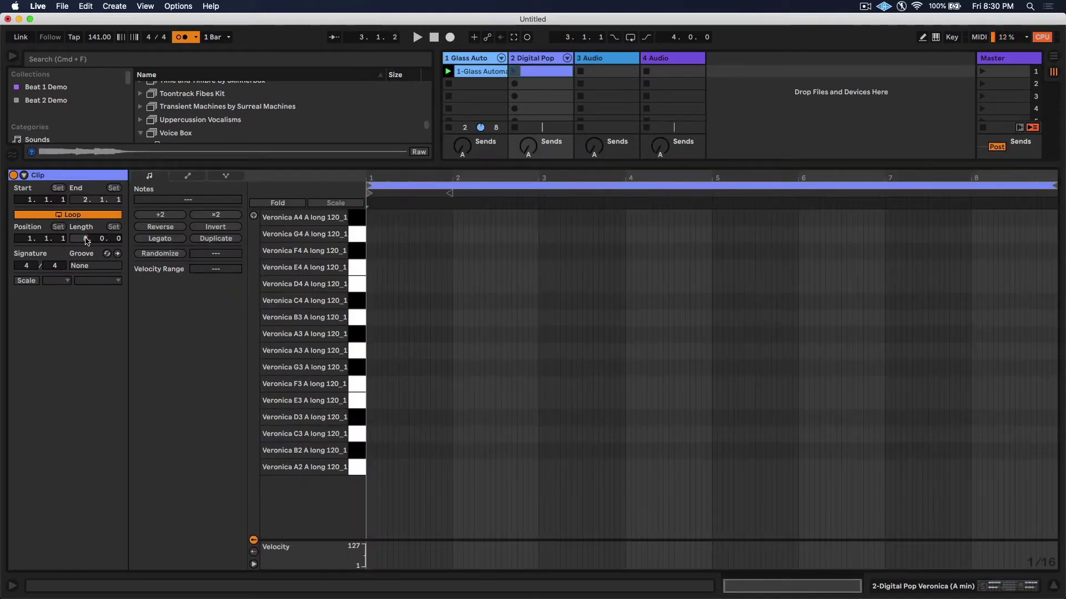
# Set the clip grid to 1/8 and add an F1 note at 2.4.1 and a G1 note at 3.1.1.
pyautogui.press('super+2')
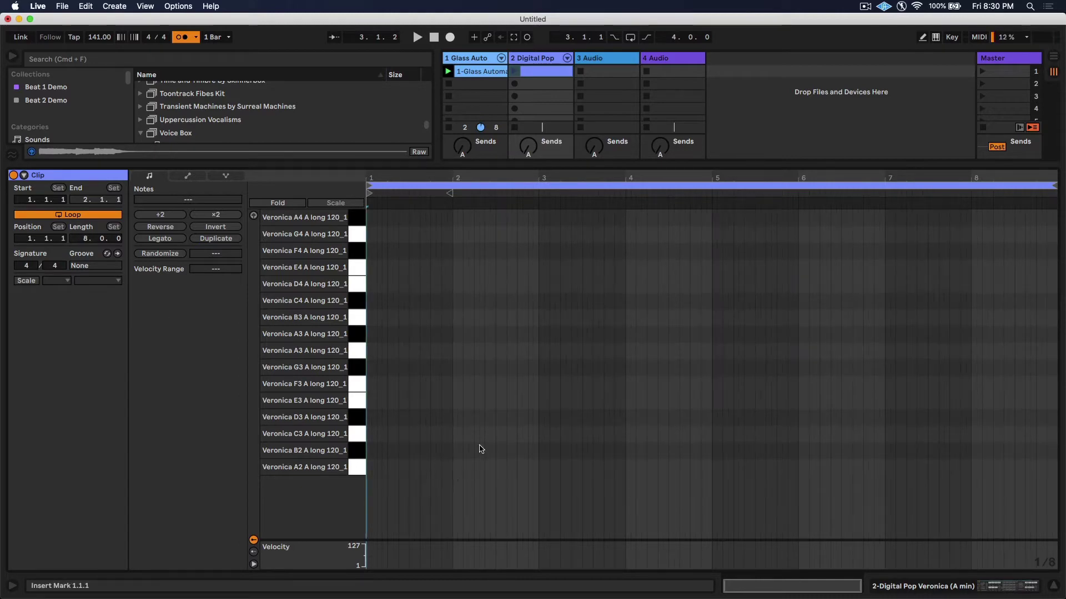
pyautogui.doubleClick(522, 385)
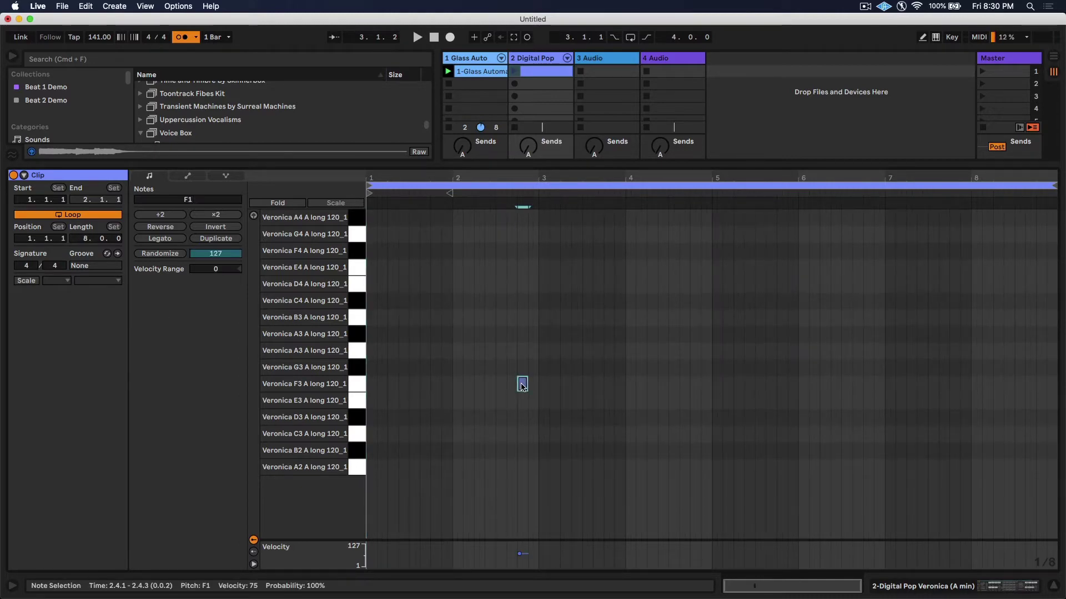
pyautogui.doubleClick(544, 352)
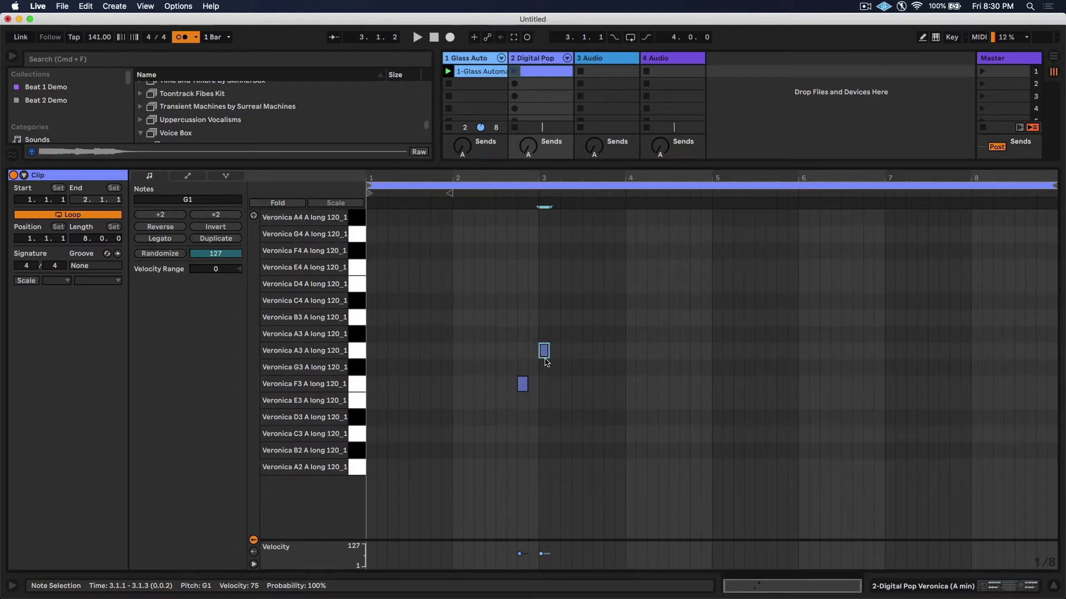
# Duplicate the first three bars with their two notes to 4.1.1, and add an E1 note at 6.3.1.
pyautogui.moveTo(623, 473); pyautogui.dragTo(367, 294)
pyautogui.press('super+d')
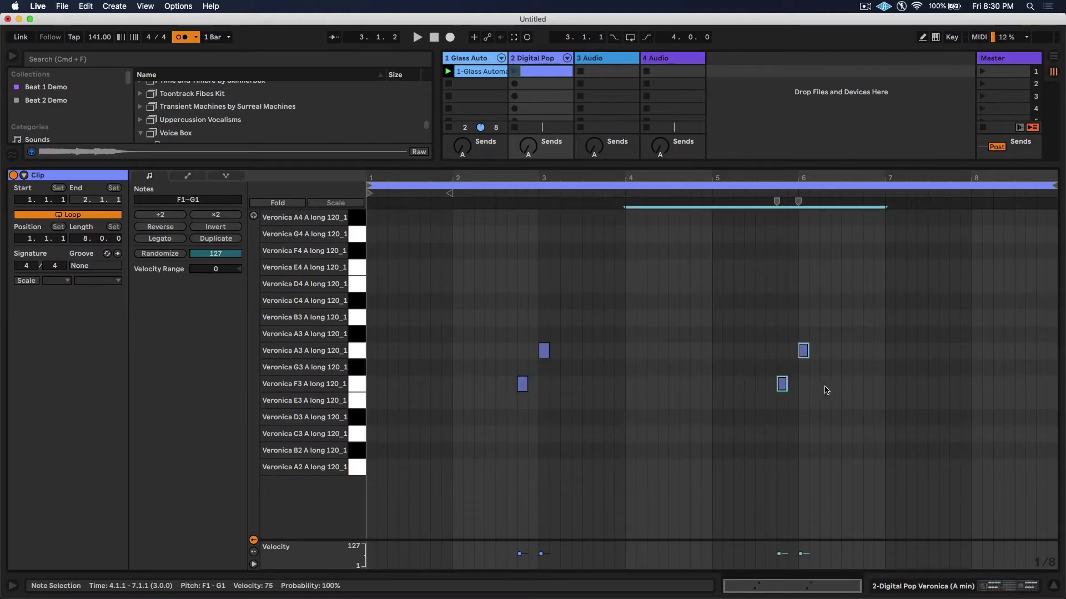
pyautogui.doubleClick(846, 402)
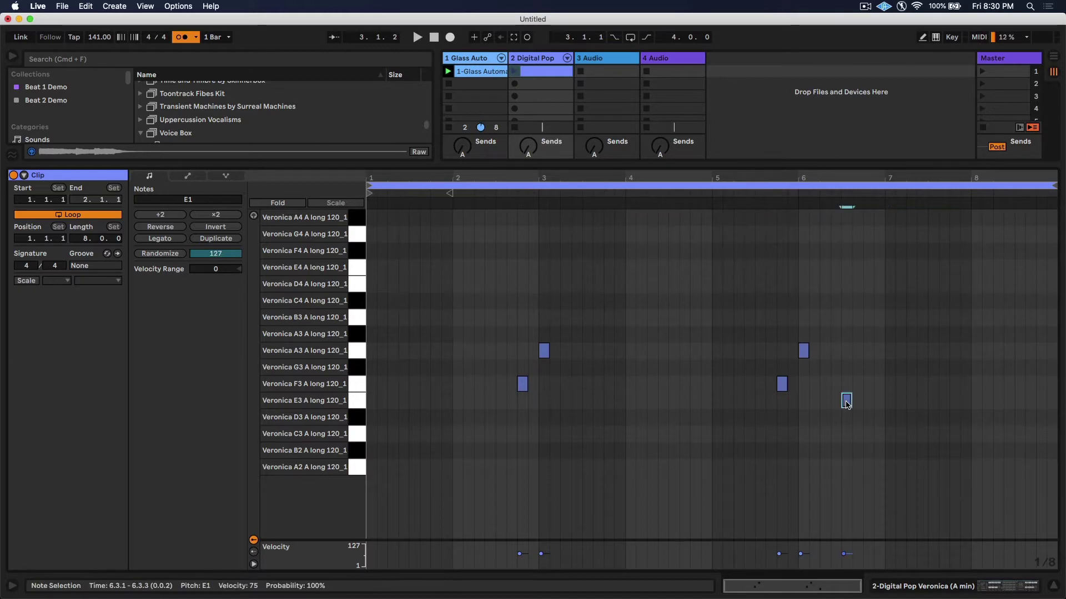
# Play the Glass Automation and Digital Pop clips together, and stop playback.
pyautogui.press('space')
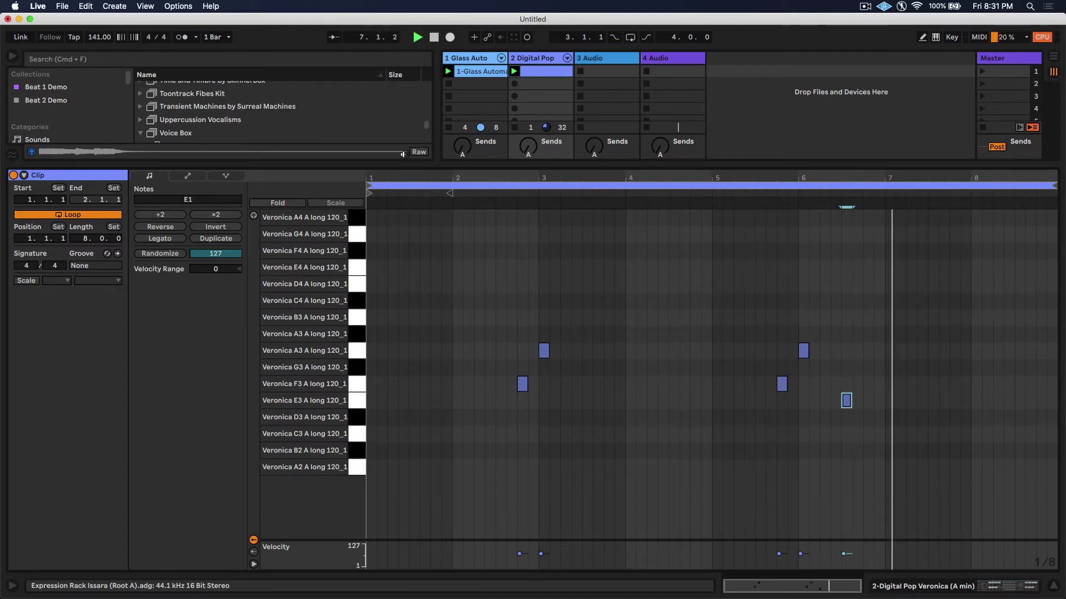
pyautogui.press('space')
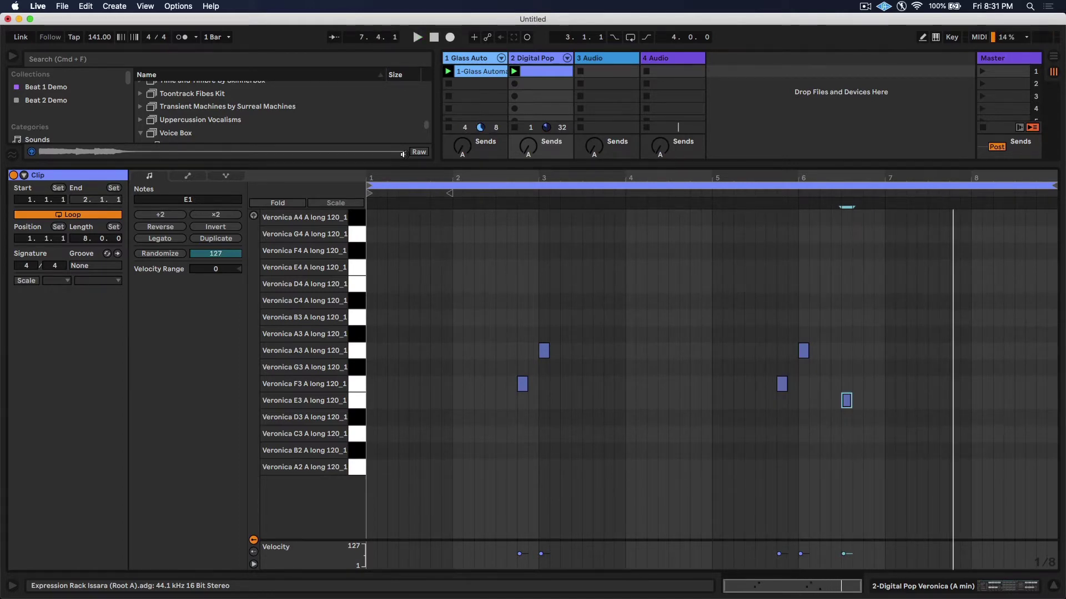
# Lower the Digital Pop track's volume to about -3.7 dB.
pyautogui.hotkey('shift', 'Tab')
pyautogui.moveTo(556, 359); pyautogui.dragTo(560, 364)
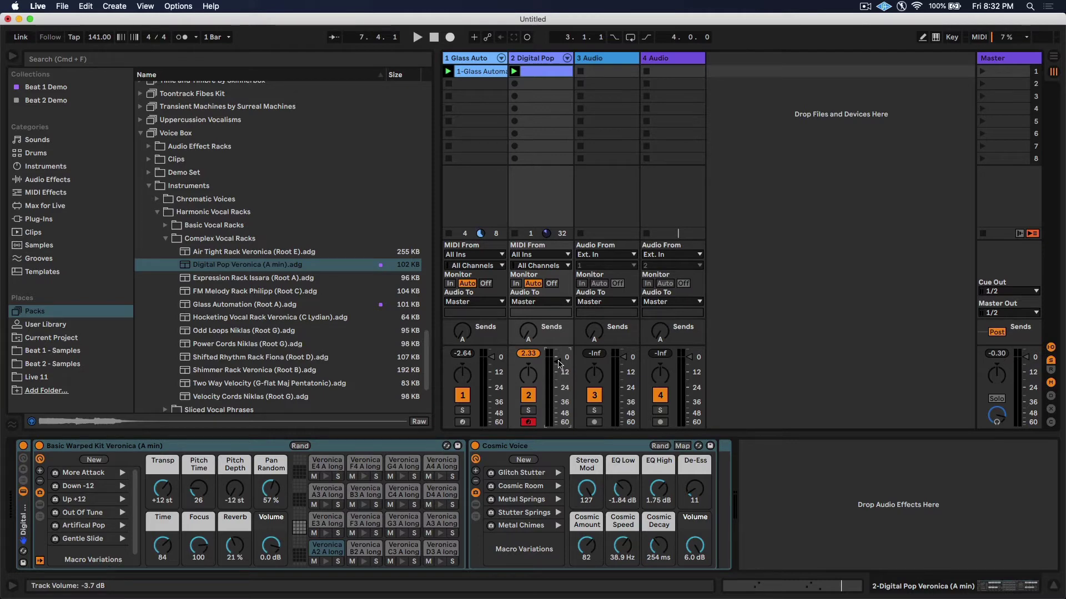
# Add the Brass rack from the Beat 1 Demo collection as a new track, and delete the two empty audio tracks.
pyautogui.click(83, 92)
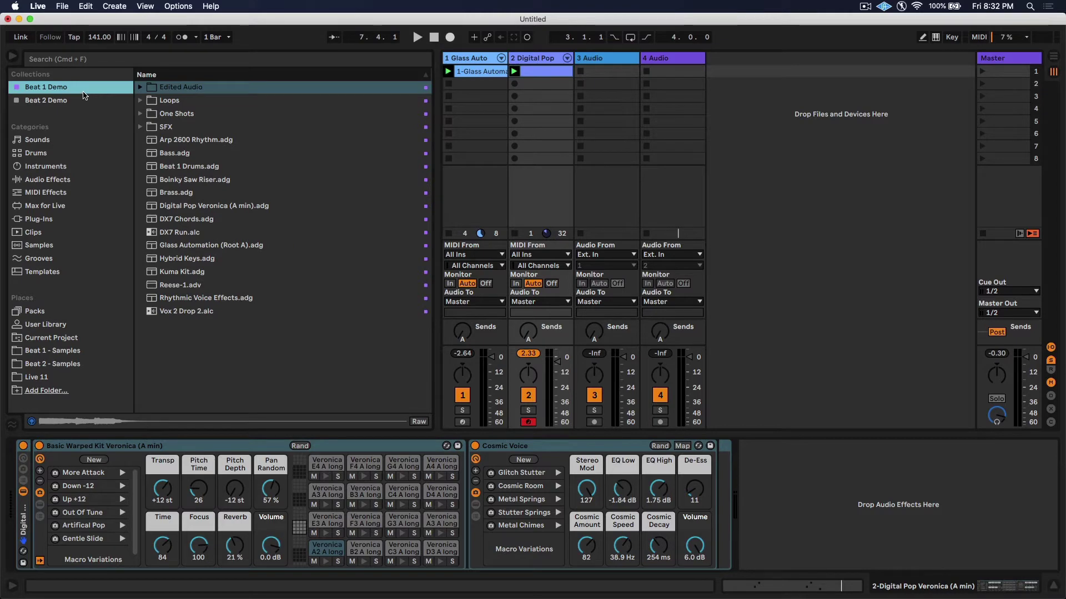
pyautogui.moveTo(173, 193); pyautogui.dragTo(733, 101)
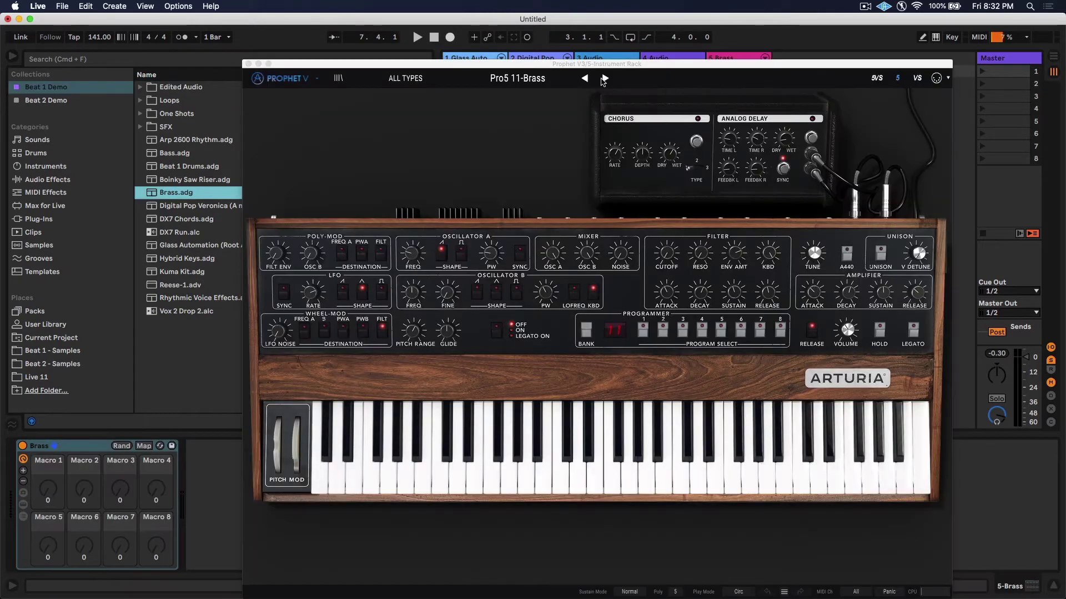
pyautogui.click(249, 66)
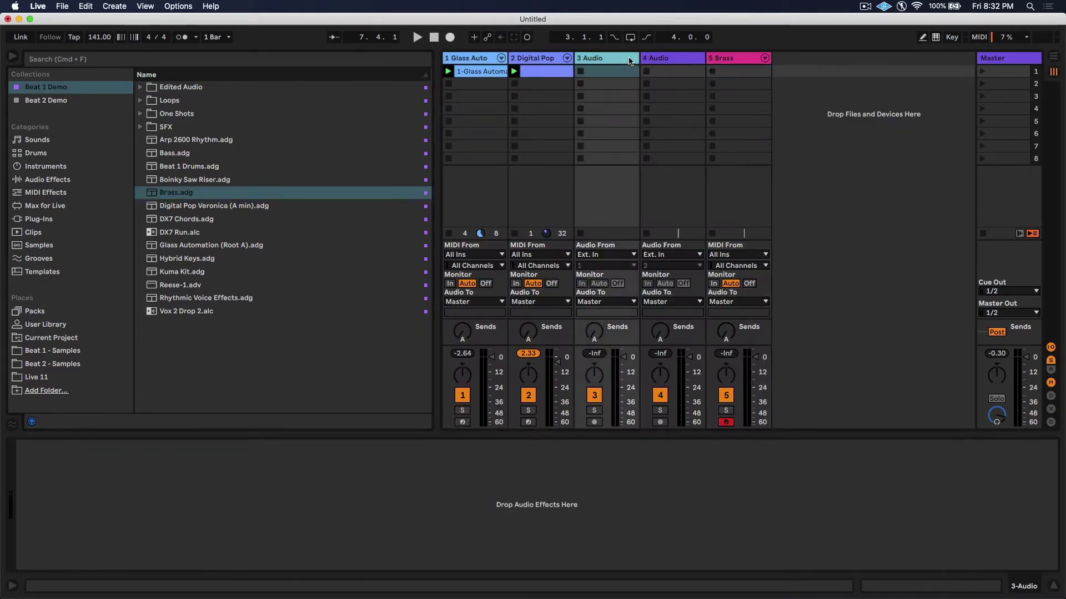
pyautogui.press('Delete')
pyautogui.press('Delete')
# Create a one-bar clip in the Brass track's first slot and set its scale to A Minor.
pyautogui.doubleClick(601, 71)
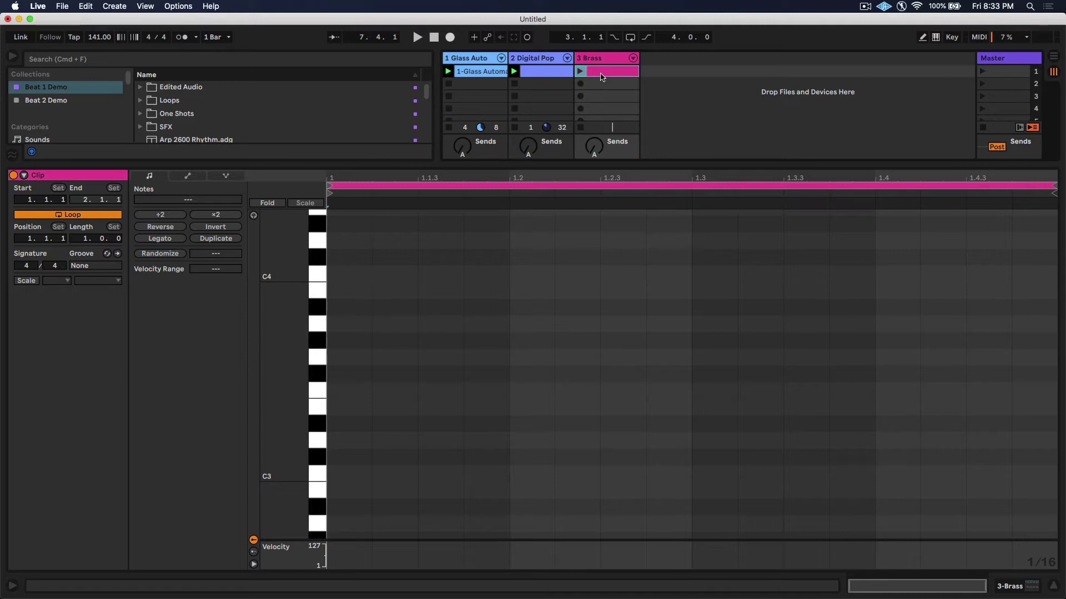
pyautogui.click(26, 281)
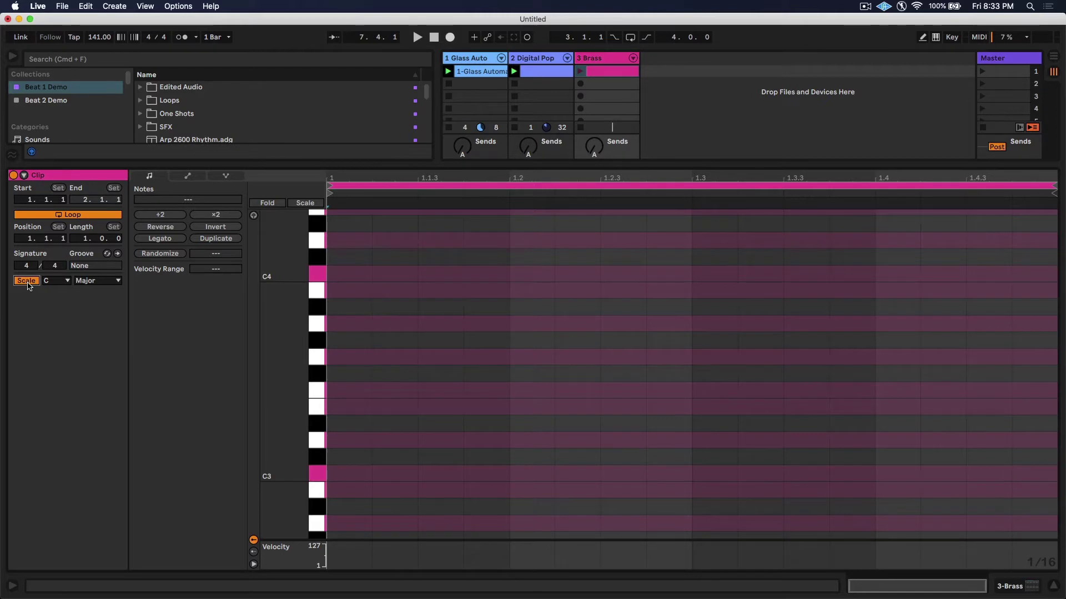
pyautogui.click(64, 282)
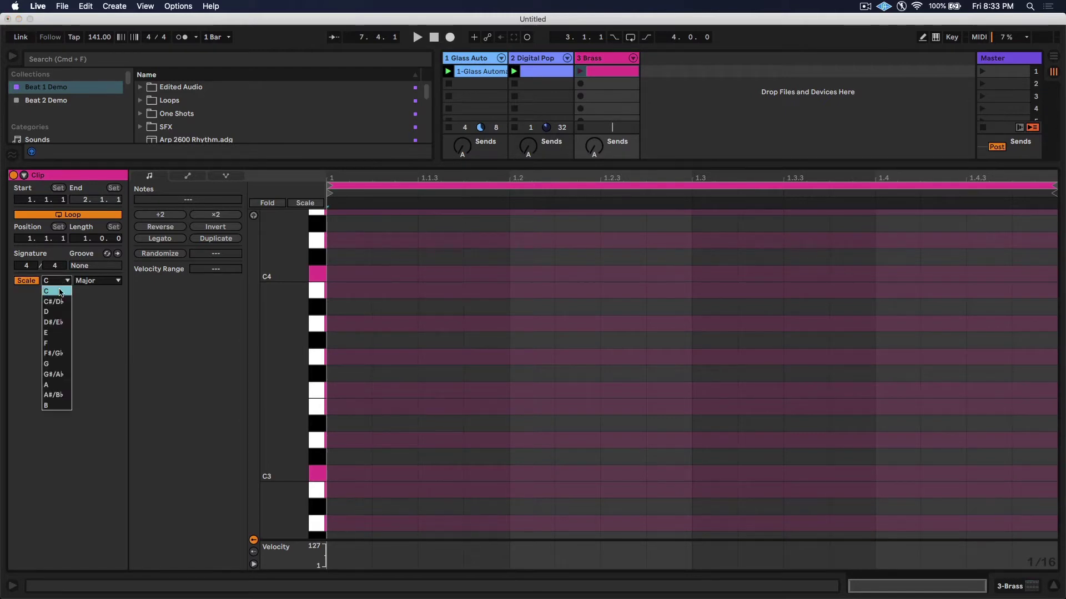
pyautogui.click(56, 385)
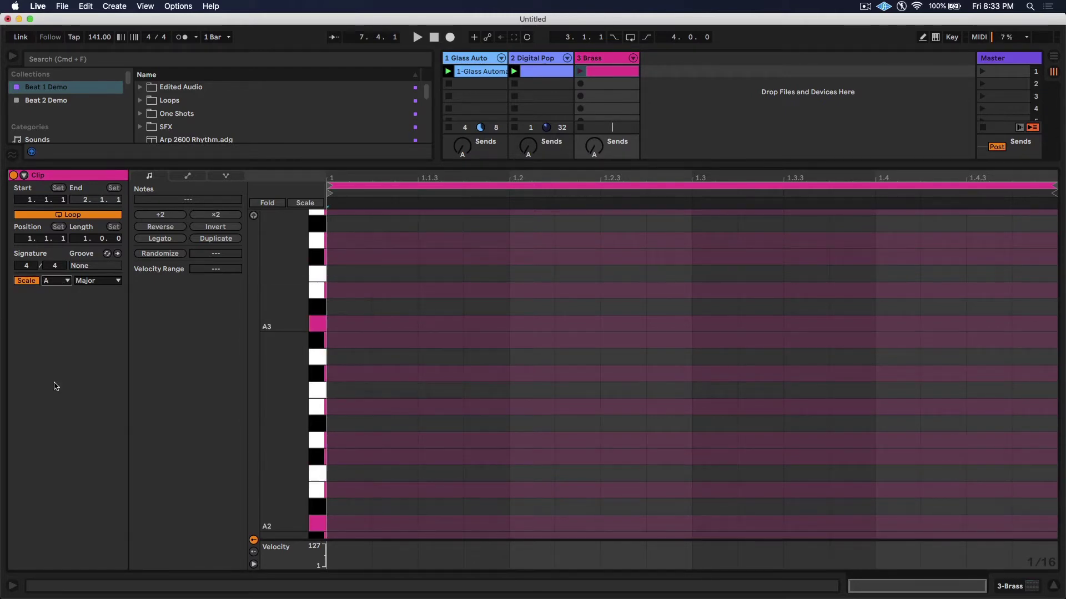
pyautogui.click(108, 281)
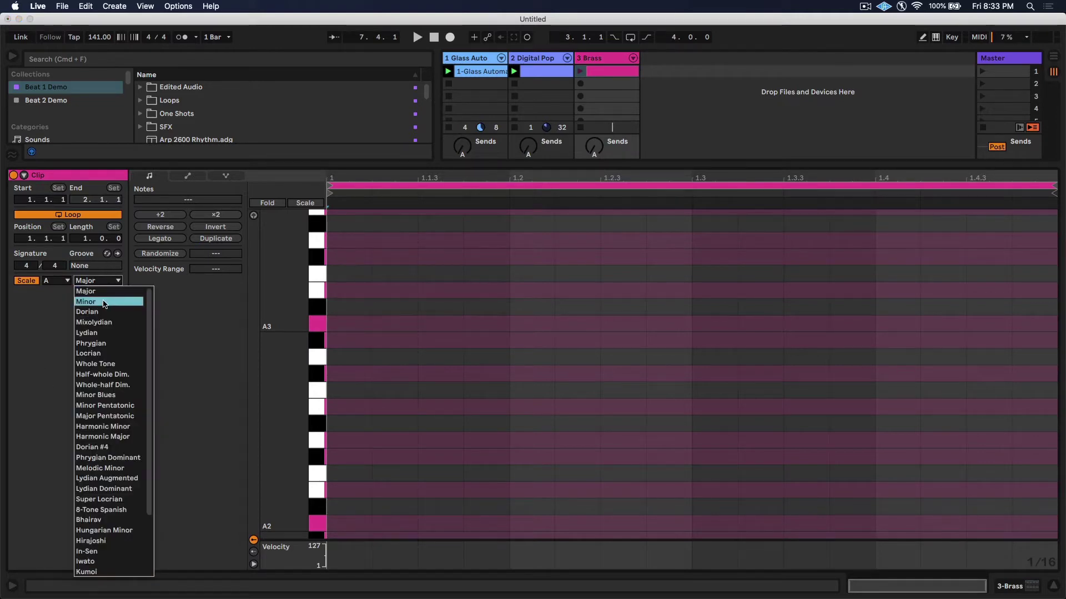
pyautogui.click(104, 303)
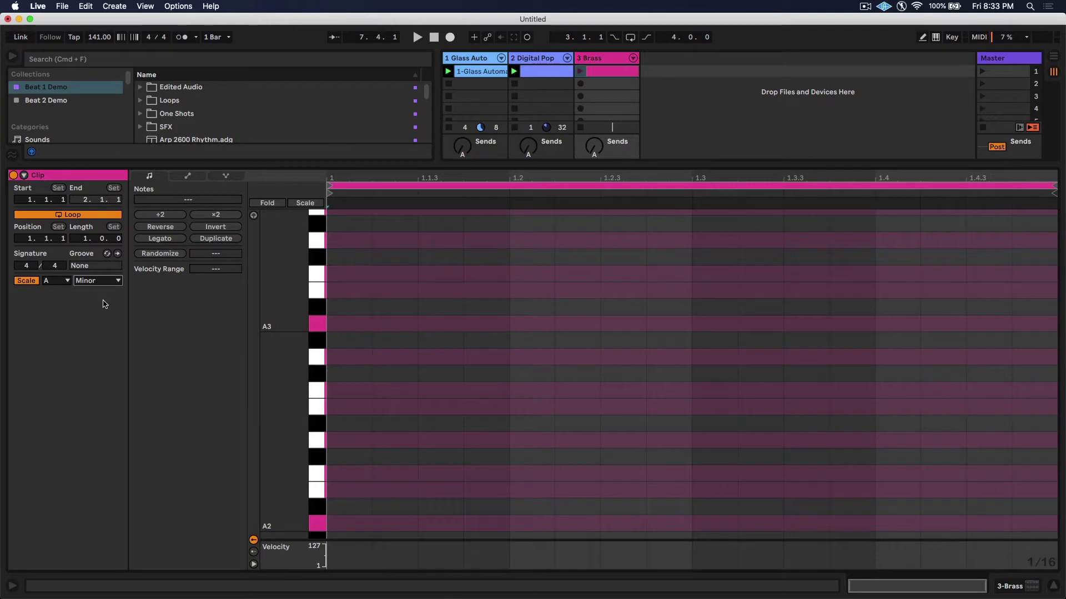
# Add sixteenth notes A5, C6 and E6 as a chord at 1.1.1 of the Brass clip.
pyautogui.scroll(10, 333, 333)
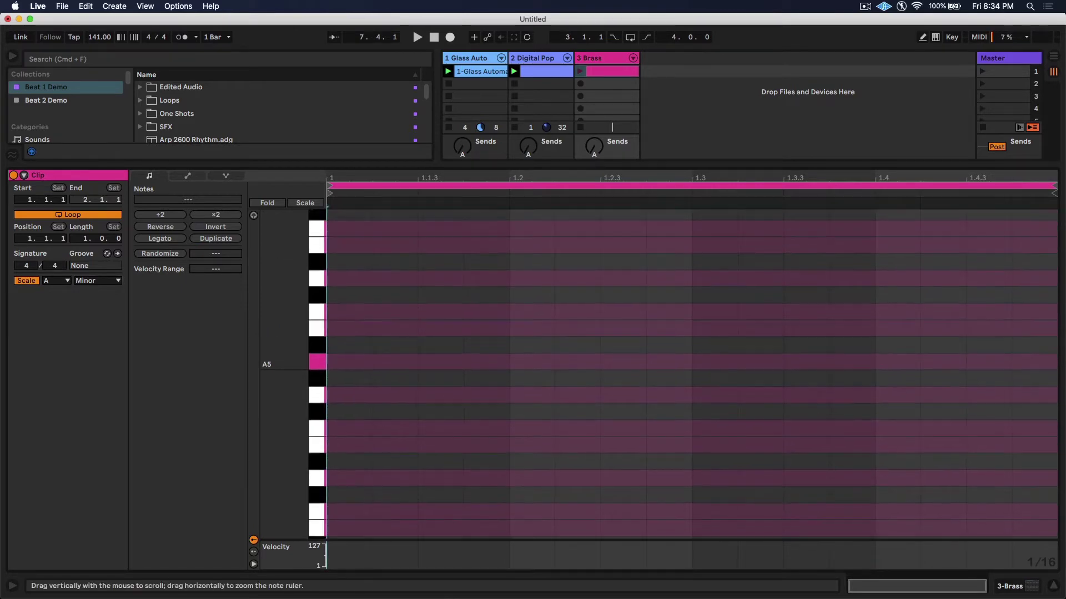
pyautogui.doubleClick(358, 382)
pyautogui.doubleClick(354, 332)
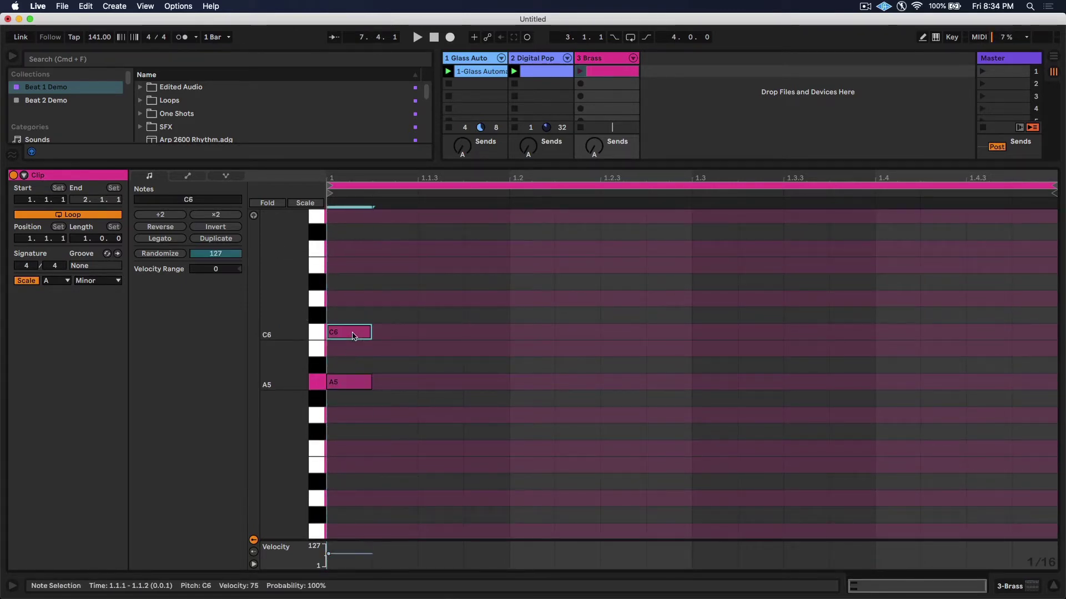
pyautogui.doubleClick(350, 267)
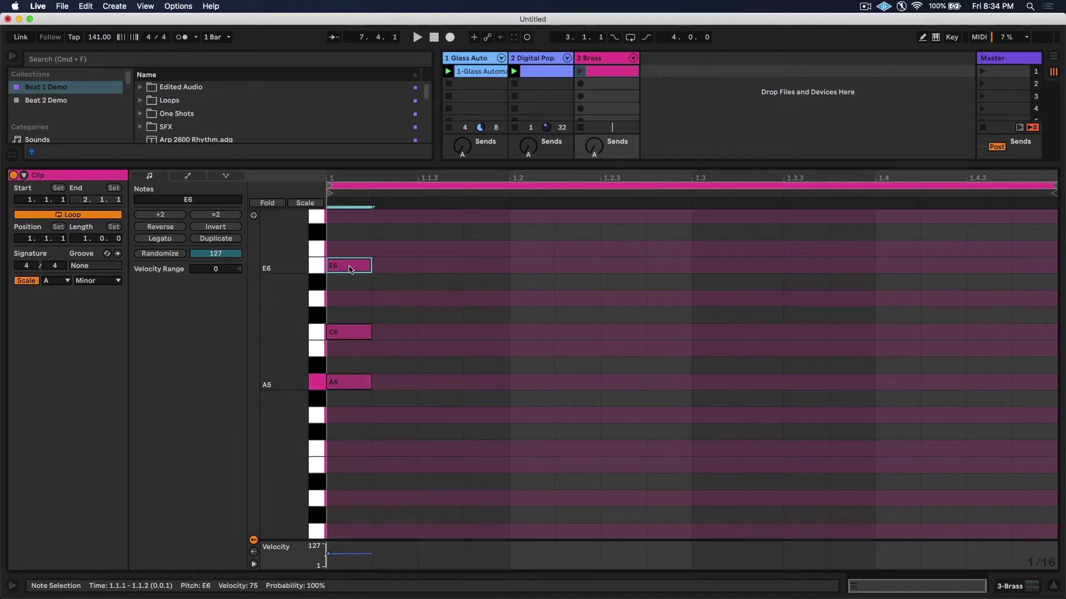
# Mute the Glass Auto and Digital Pop tracks, and launch the Brass clip.
pyautogui.hotkey('shift', 'Tab')
pyautogui.click(463, 395)
pyautogui.click(528, 395)
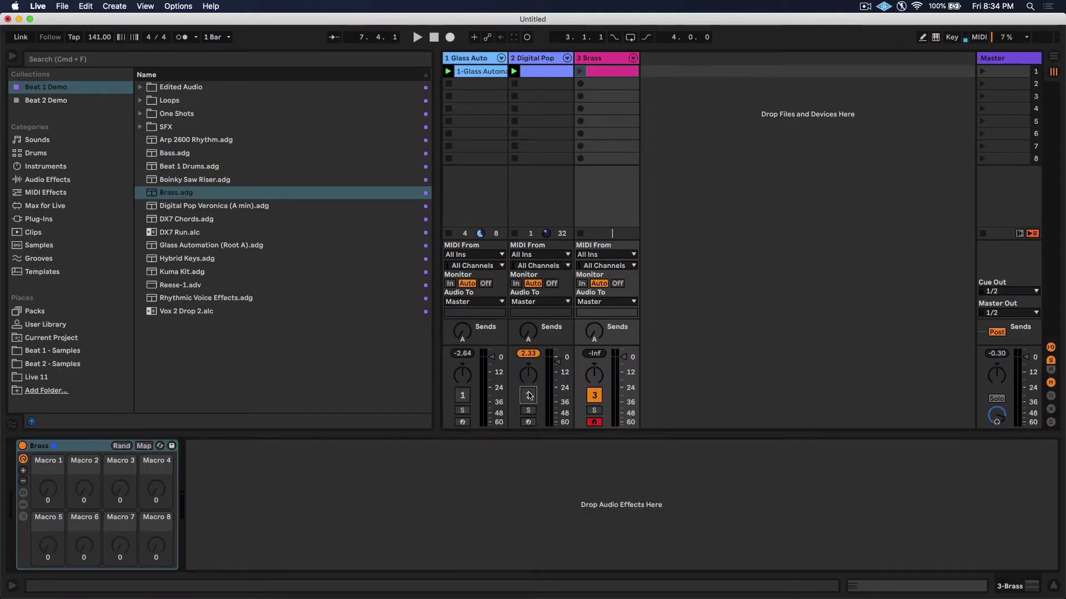
pyautogui.click(580, 71)
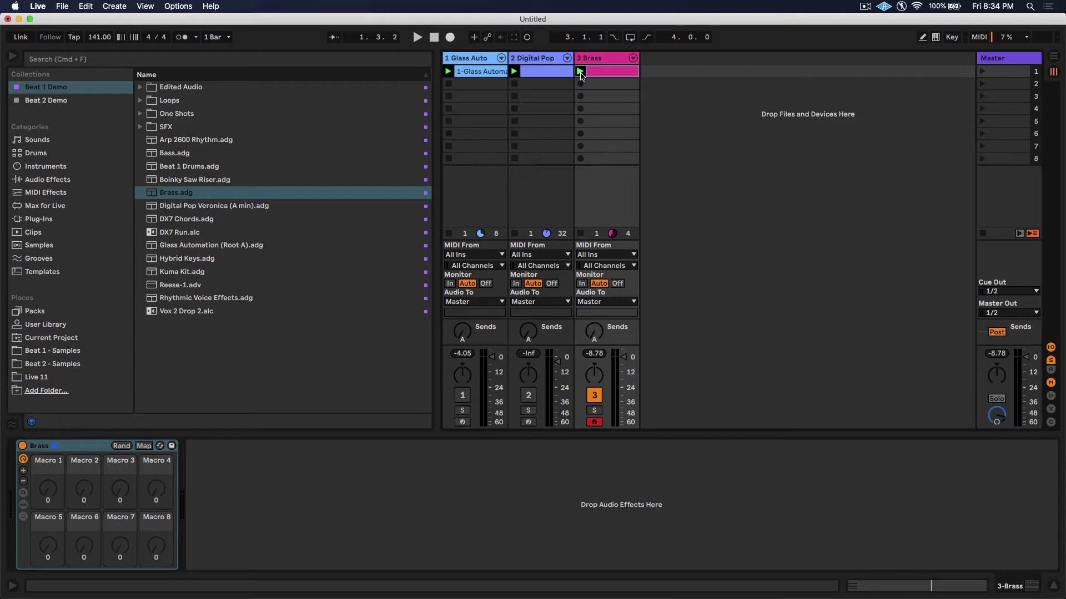
# Load the Spectral Time delay effect onto the Brass track.
pyautogui.click(73, 181)
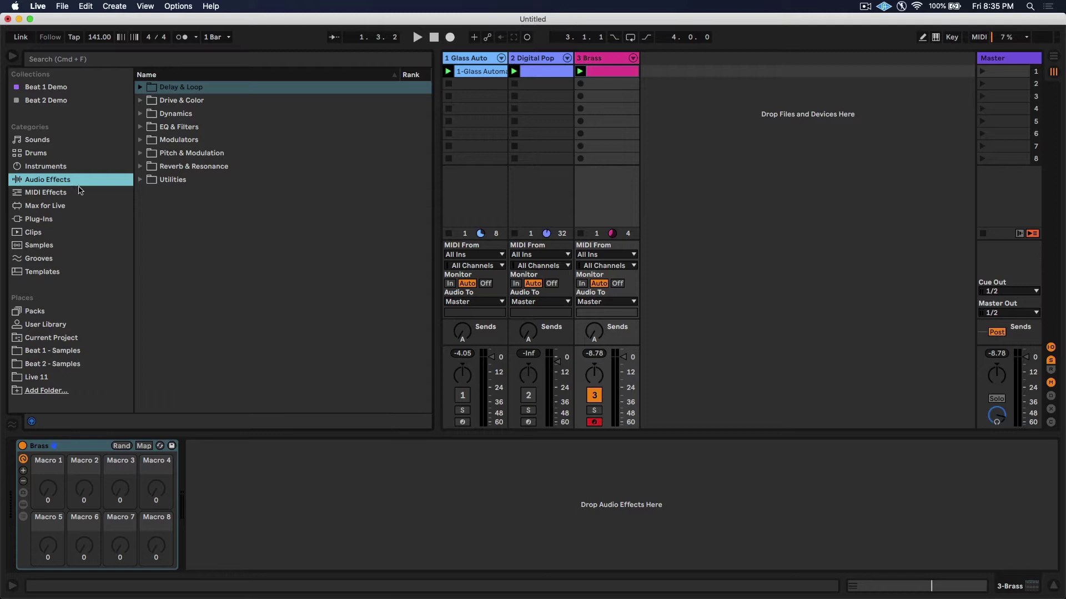
pyautogui.click(140, 87)
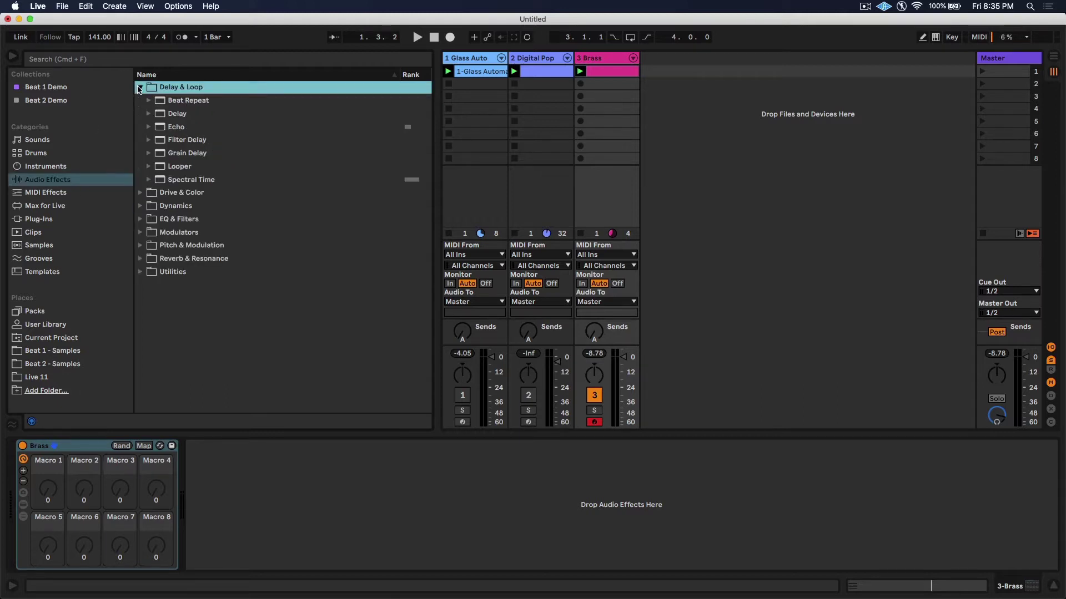
pyautogui.click(260, 180)
pyautogui.doubleClick(258, 185)
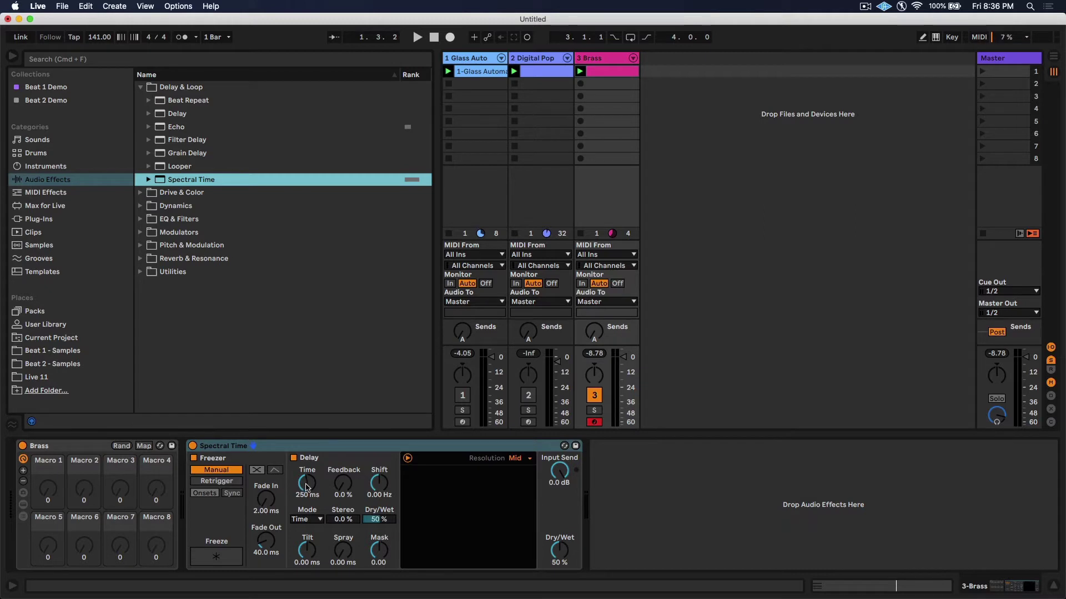
# Audition Spectral Time's delay on the brass chord, setting the delay time to 518 ms and the feedback to 33 %.
pyautogui.moveTo(306, 487)
pyautogui.mouseDown()
pyautogui.moveTo(306, 471)
pyautogui.moveTo(349, 477)
pyautogui.moveTo(349, 460)
pyautogui.moveTo(343, 472)
pyautogui.moveTo(306, 469)
pyautogui.mouseUp()
pyautogui.press('space')
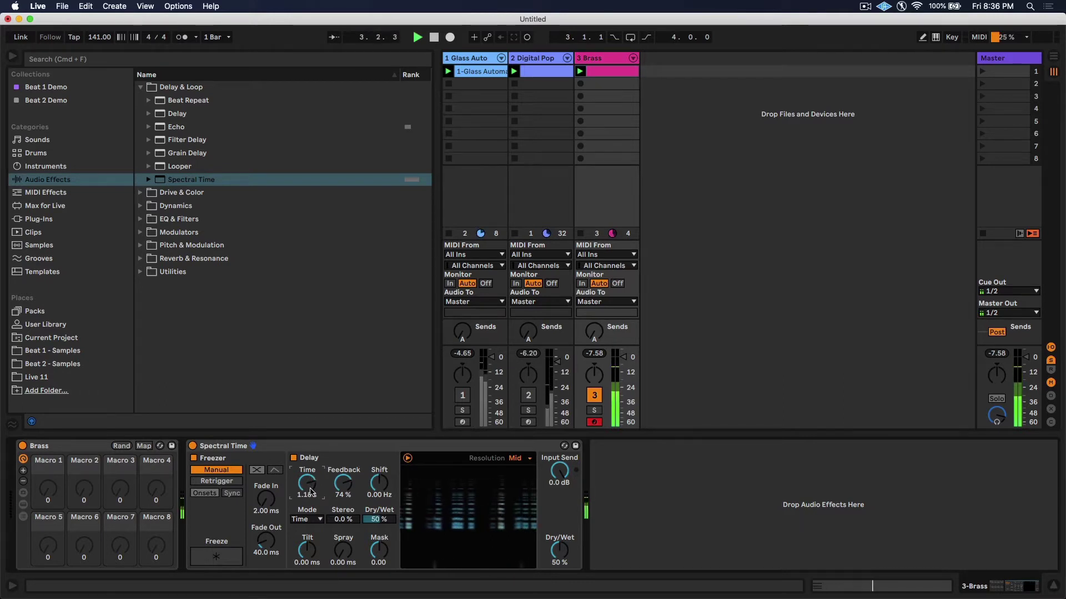
pyautogui.press('space')
pyautogui.moveTo(343, 483); pyautogui.dragTo(307, 502)
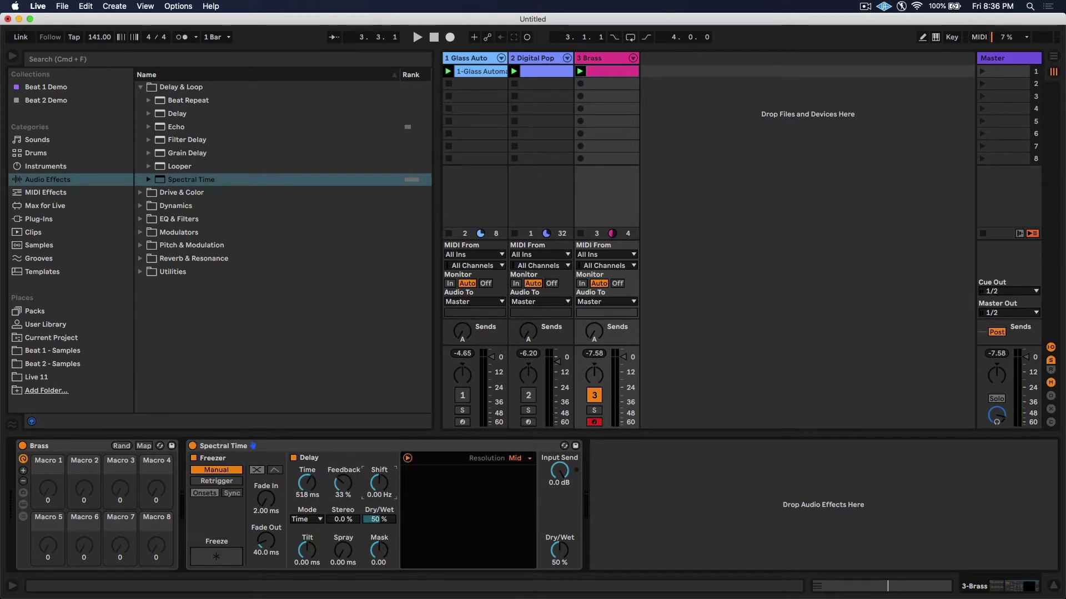
# Set Spectral Time's delay Shift to 30.2 Hz and play the clip to hear it.
pyautogui.press('space')
pyautogui.moveTo(379, 483)
pyautogui.mouseDown()
pyautogui.moveTo(377, 472)
pyautogui.moveTo(377, 502)
pyautogui.mouseUp()
pyautogui.press('space')
# Try the delay's Tilt at values up to about 286 ms and below zero during playback, and reset it to 0.00 ms.
pyautogui.moveTo(314, 552); pyautogui.dragTo(308, 583)
pyautogui.press('space')
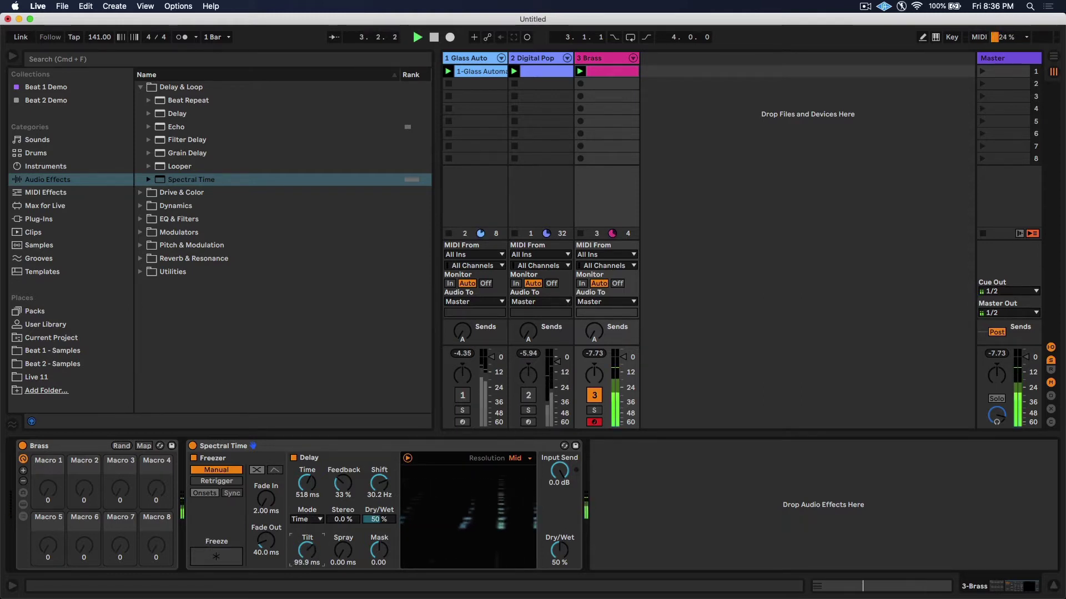
pyautogui.press('space')
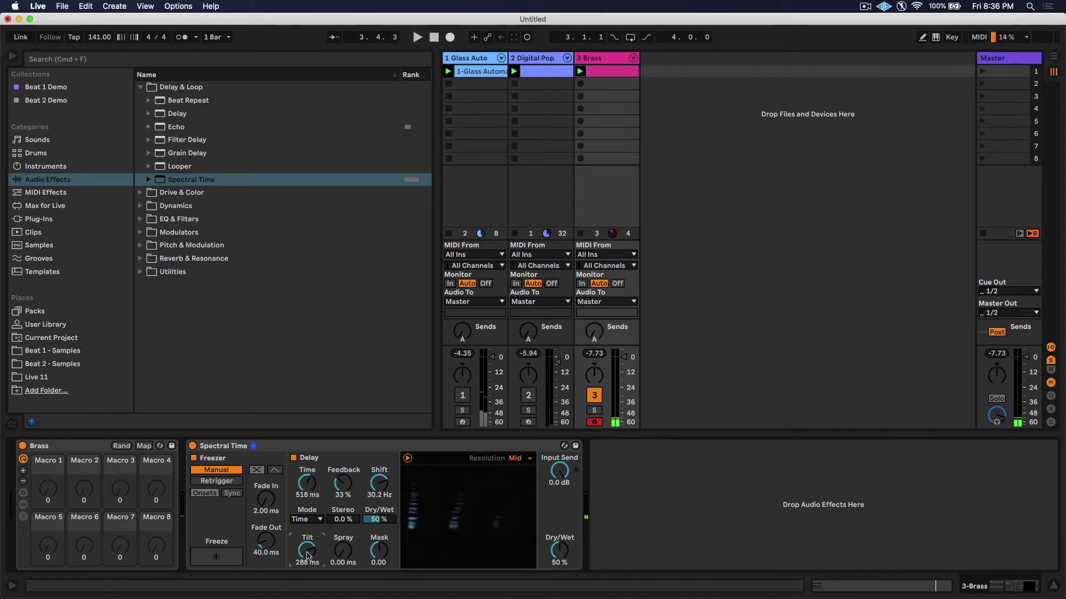
pyautogui.moveTo(309, 555); pyautogui.dragTo(306, 513)
pyautogui.press('space')
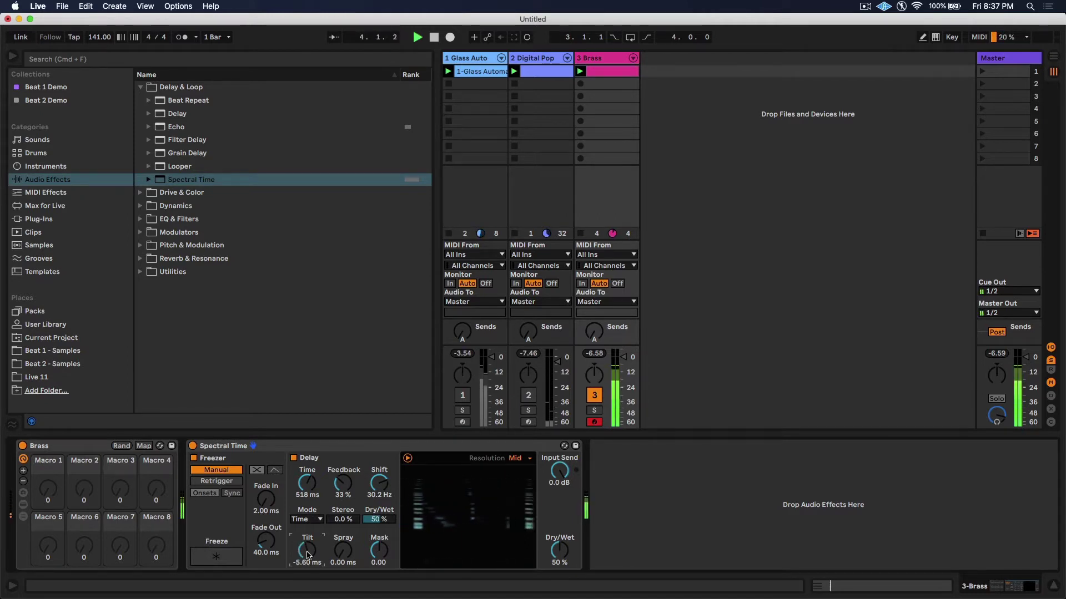
pyautogui.press('Delete')
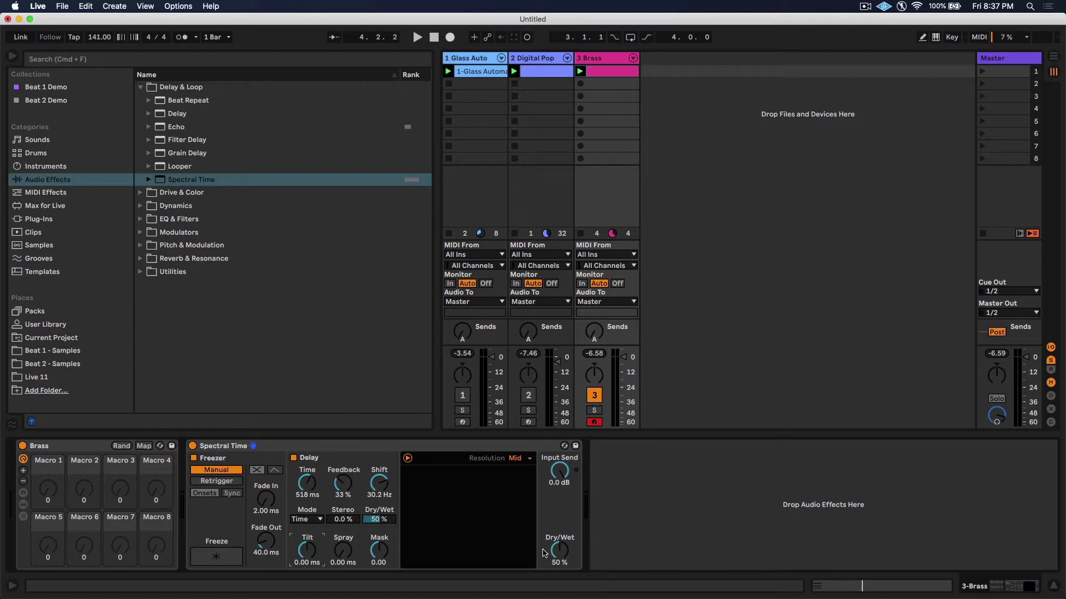
# Audition Spectral Time's overall Dry/Wet at 100 %, and reduce it to 35 %.
pyautogui.moveTo(560, 552); pyautogui.dragTo(561, 497)
pyautogui.press('space')
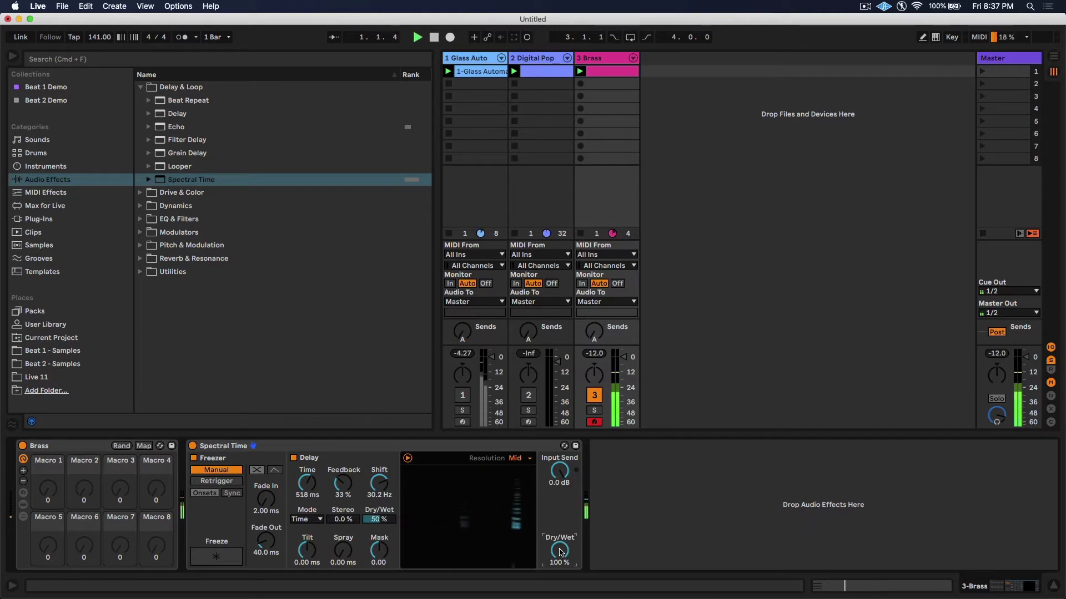
pyautogui.moveTo(560, 552); pyautogui.dragTo(560, 589)
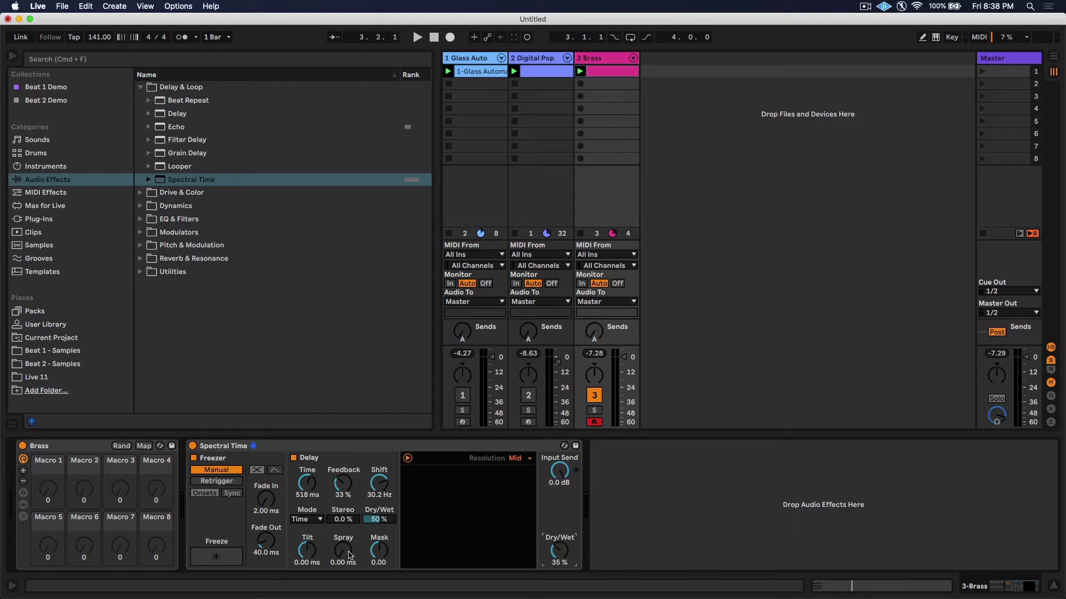
# Raise the delay's Spray to 262 ms while the clip plays, and stop playback.
pyautogui.press('space')
pyautogui.moveTo(344, 555)
pyautogui.mouseDown()
pyautogui.moveTo(344, 532)
pyautogui.moveTo(344, 552)
pyautogui.mouseUp()
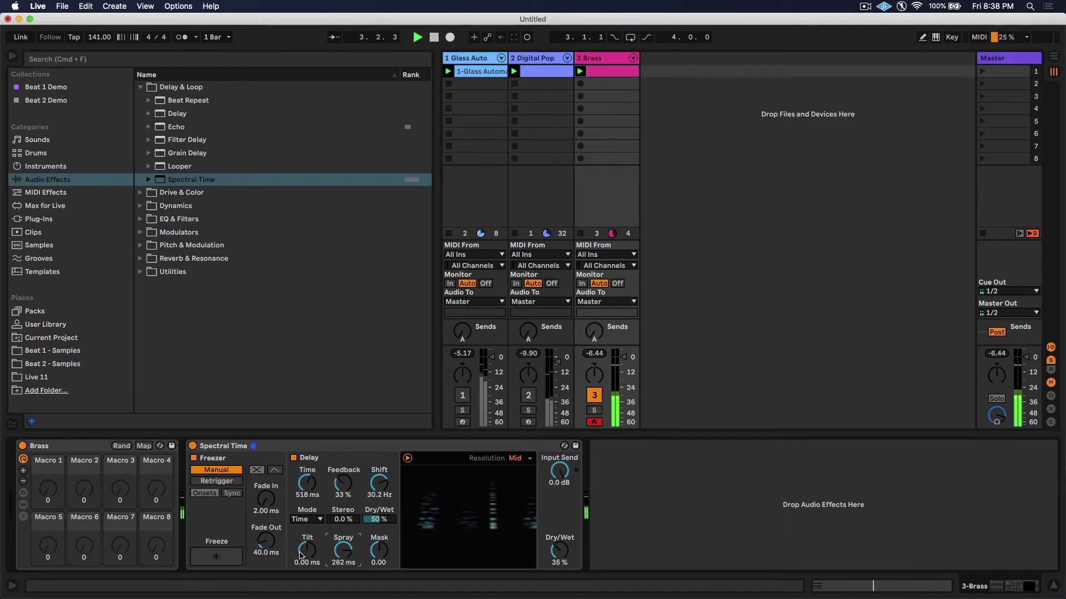
pyautogui.press('space')
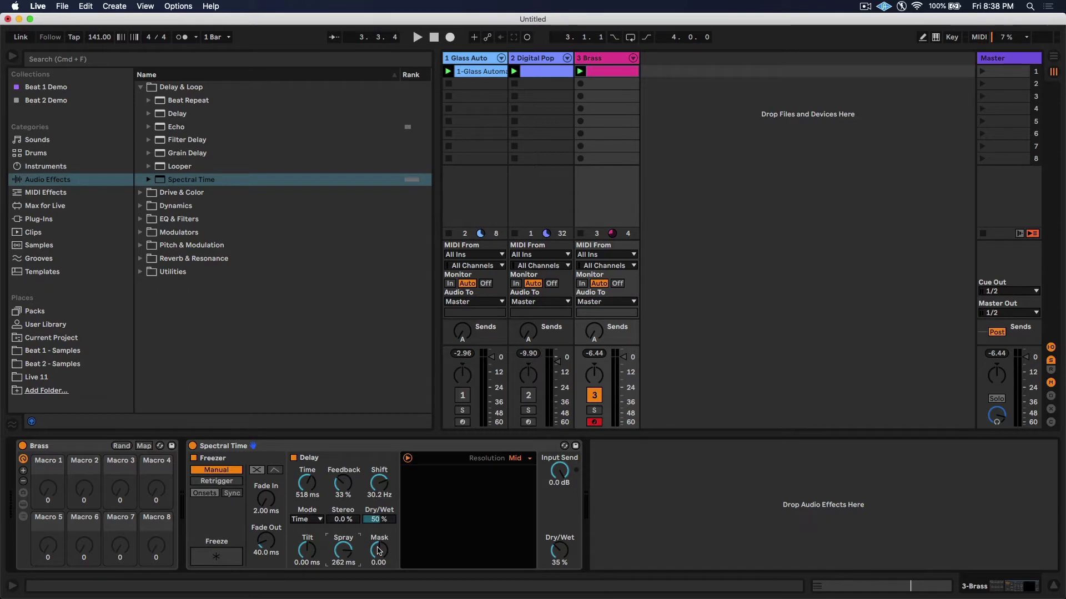
# Audition the delay's Mask at -0.68 and 1.00, and settle it at 0.51.
pyautogui.moveTo(378, 550); pyautogui.dragTo(382, 552)
pyautogui.press('space')
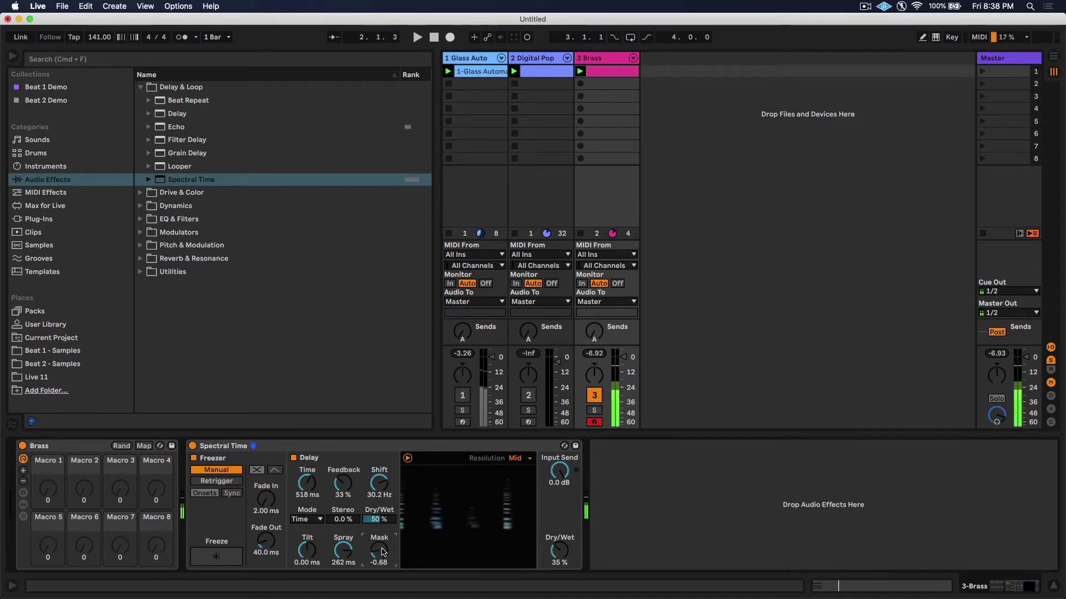
pyautogui.moveTo(382, 551); pyautogui.dragTo(383, 555)
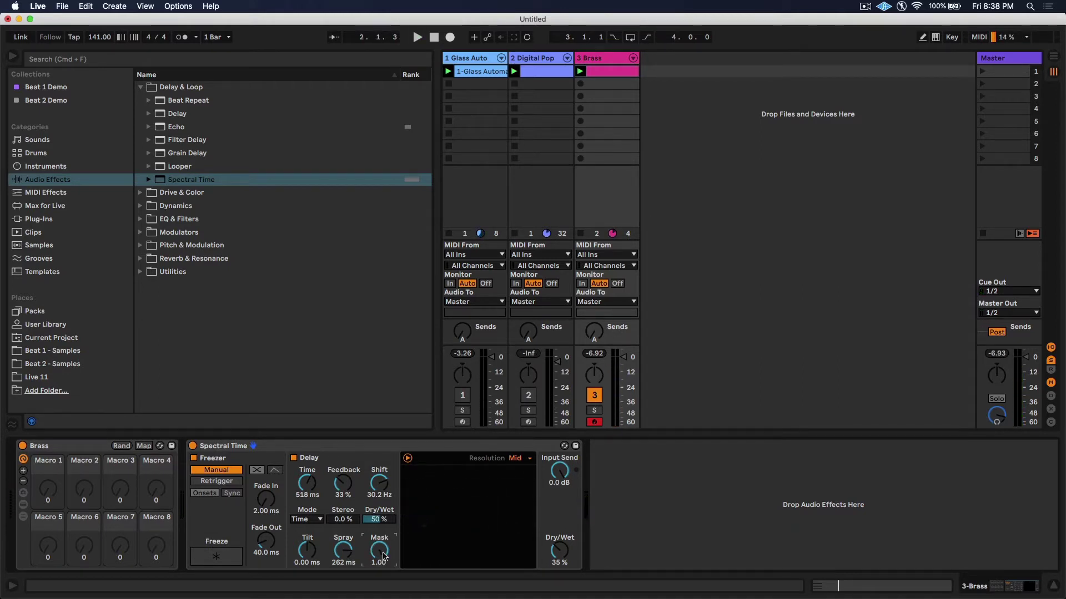
pyautogui.press('space')
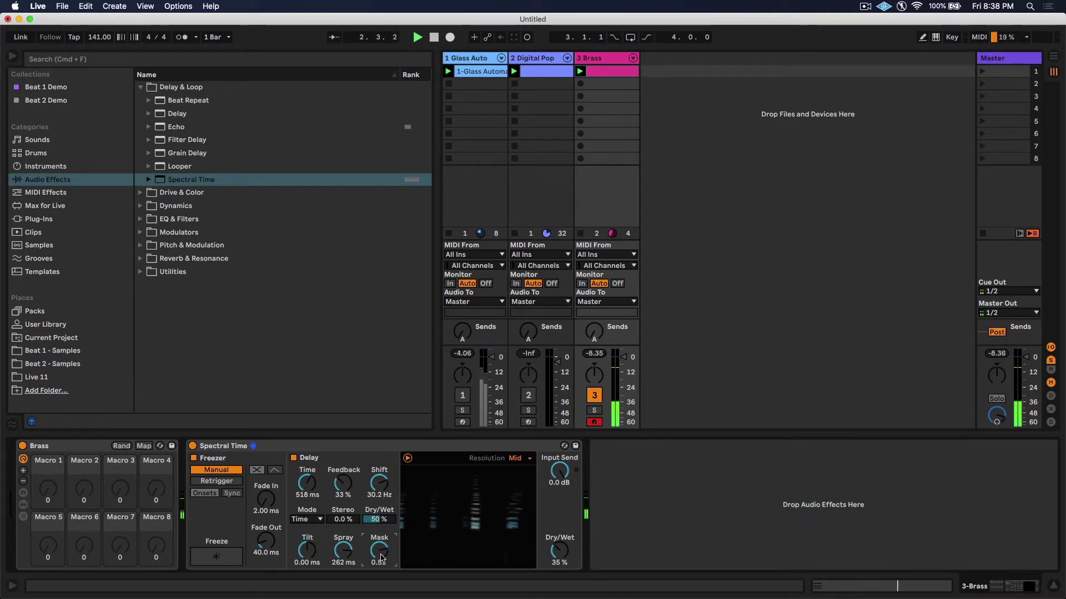
pyautogui.moveTo(381, 556); pyautogui.dragTo(382, 562)
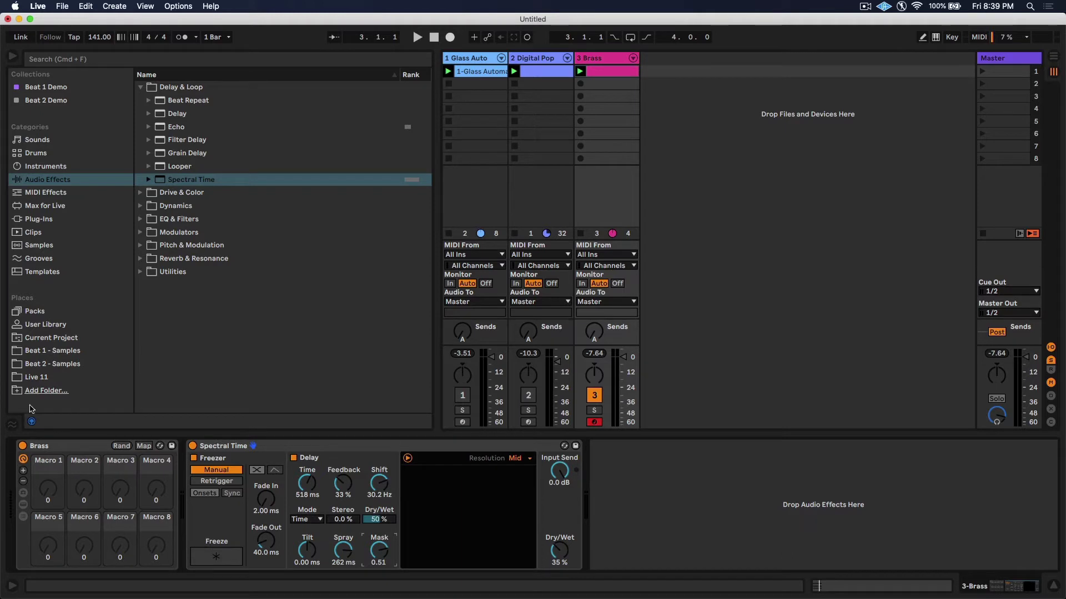
# Replace the Spectral Time settings with its Freezer Fading preset, and play the brass chord through it.
pyautogui.click(148, 180)
pyautogui.moveTo(200, 231); pyautogui.dragTo(292, 452)
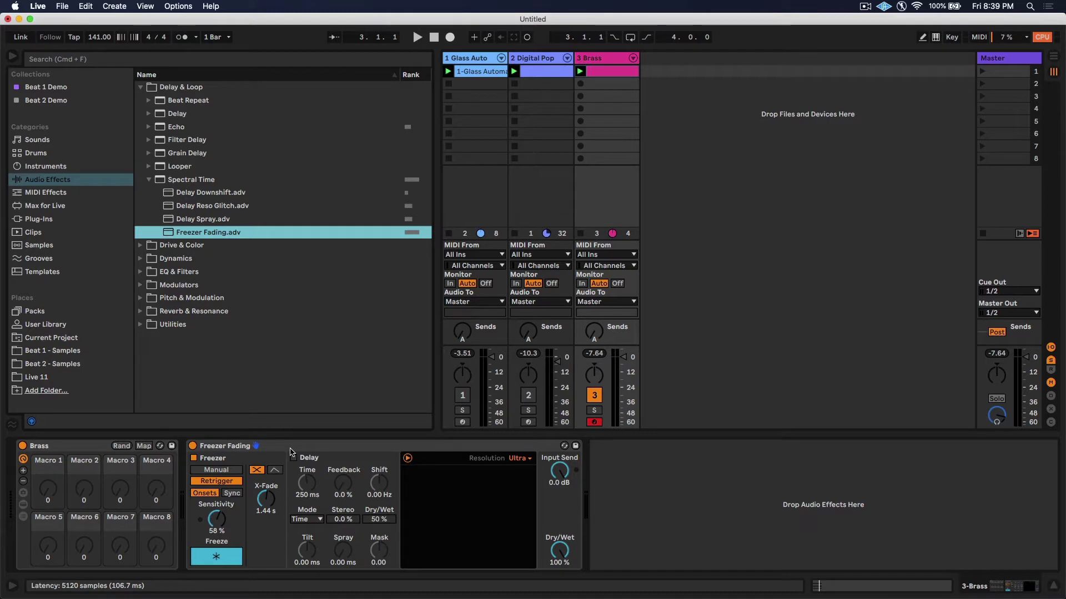
pyautogui.press('space')
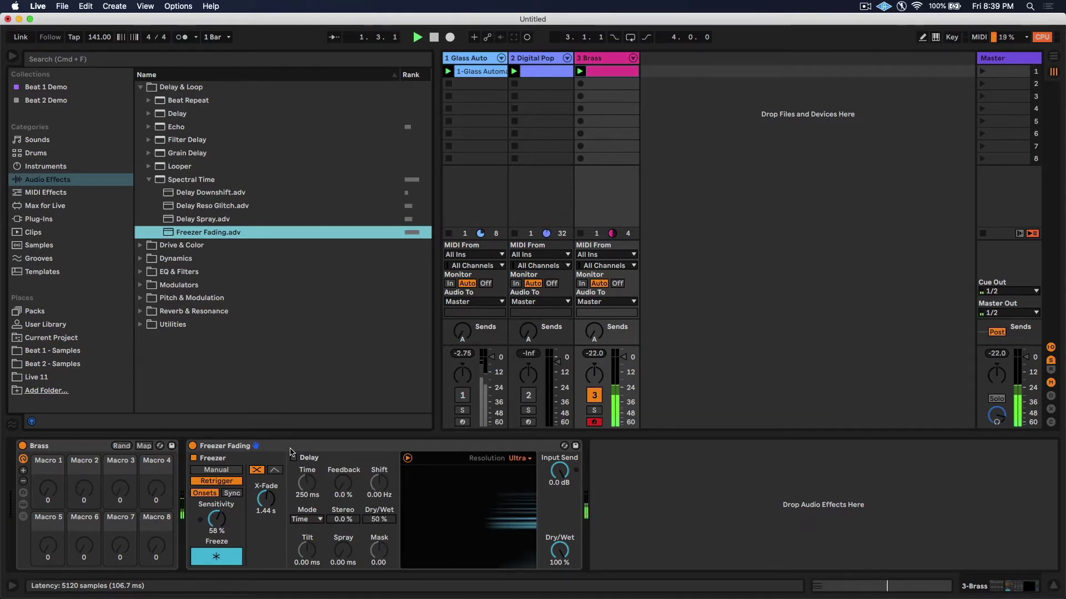
pyautogui.press('space')
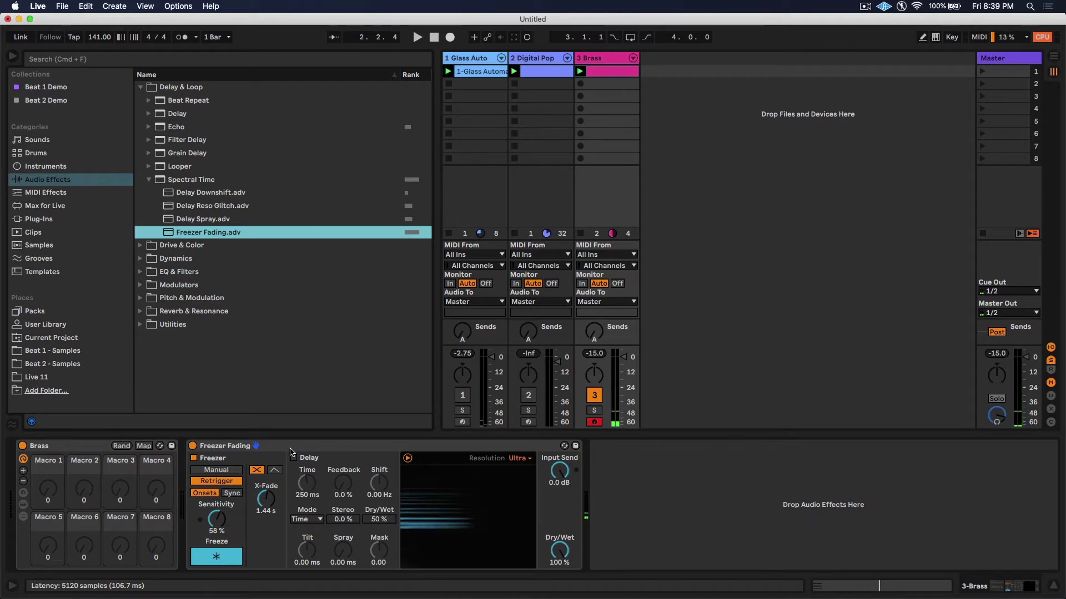
# Compare the brass chord with Freezer Fading bypassed and active, leaving the effect switched on.
pyautogui.click(193, 447)
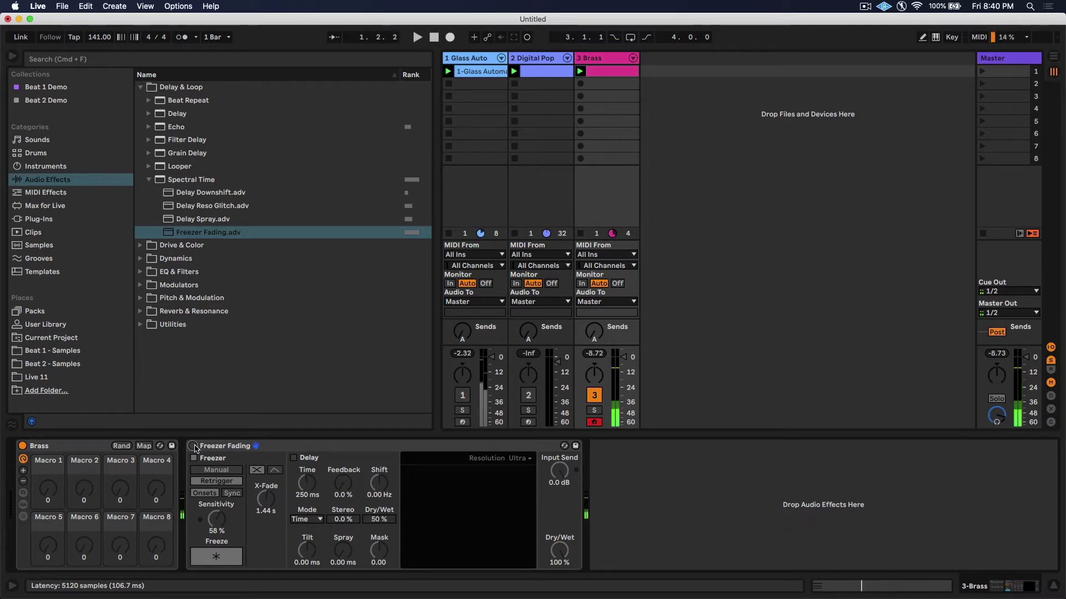
pyautogui.click(193, 446)
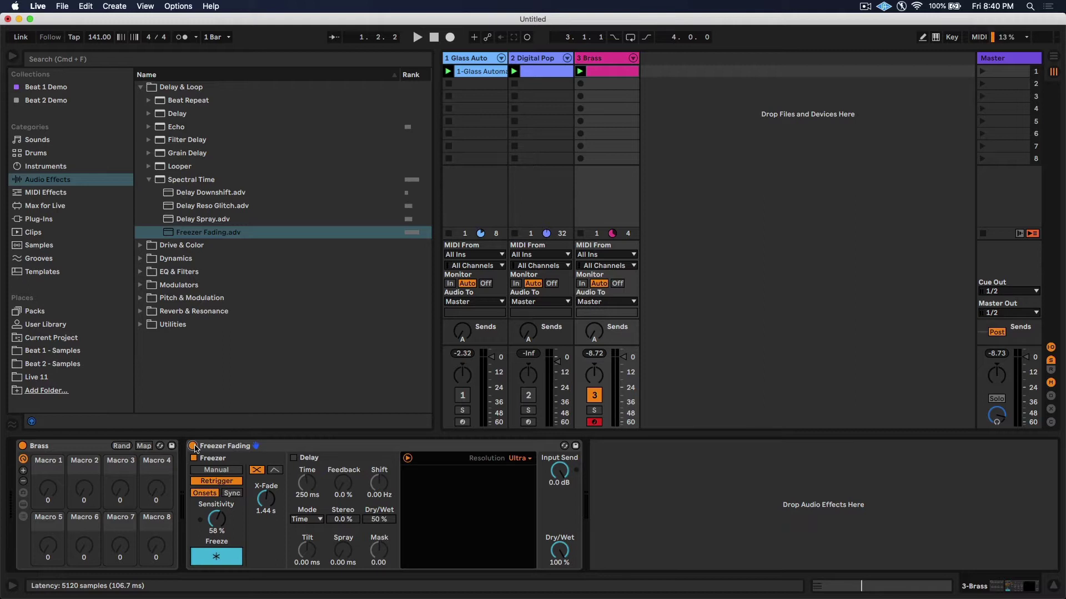
pyautogui.press('space')
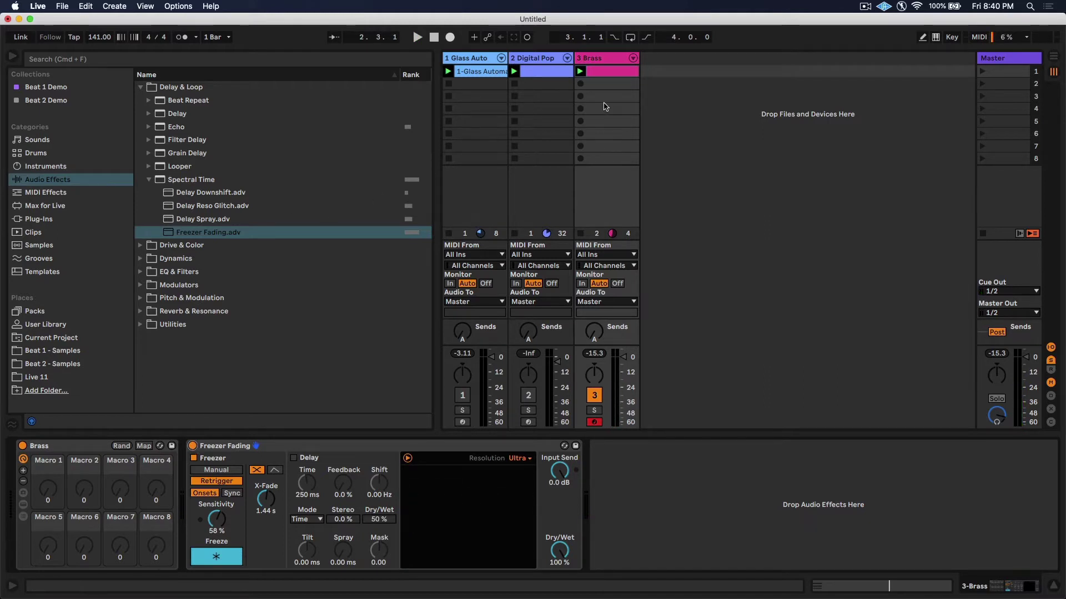
# Lengthen the three chord notes in the Brass clip to beat 1.3, and play the clip through the freezer.
pyautogui.doubleClick(611, 71)
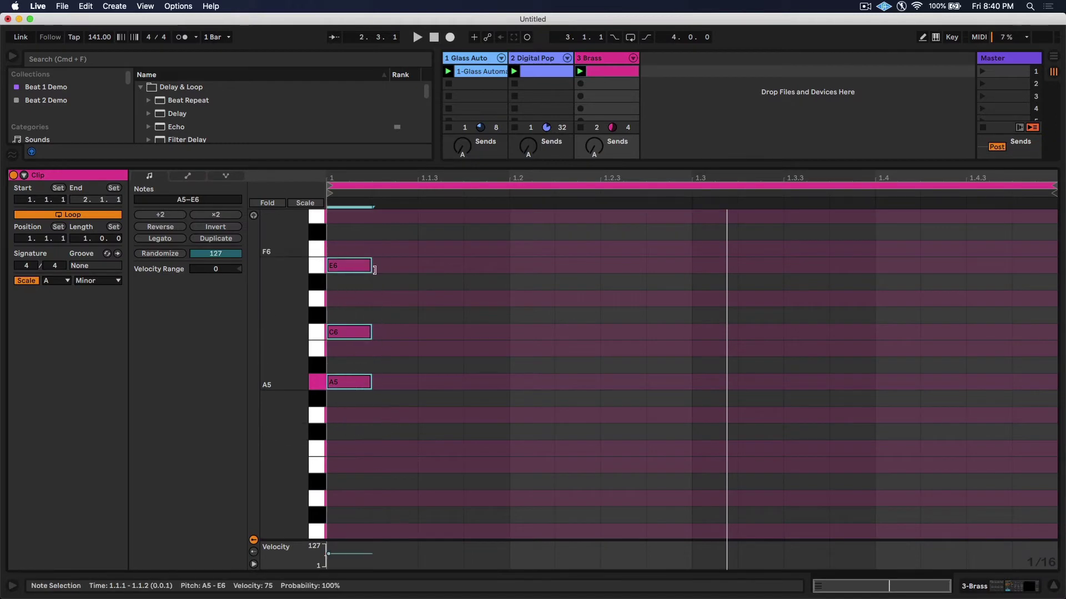
pyautogui.moveTo(374, 270); pyautogui.dragTo(689, 283)
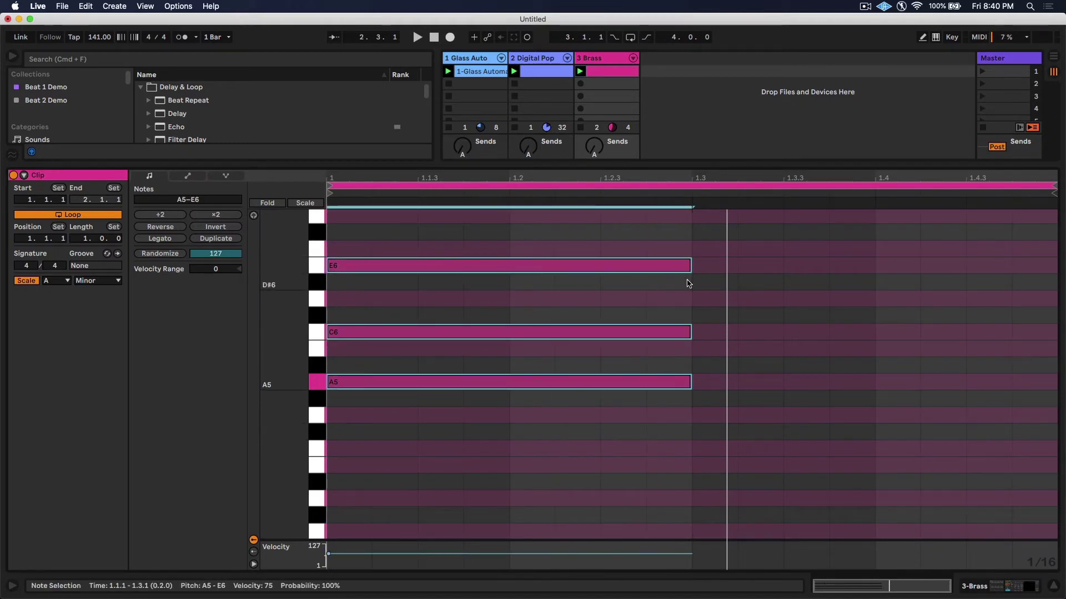
pyautogui.hotkey('shift', 'Tab')
pyautogui.press('space')
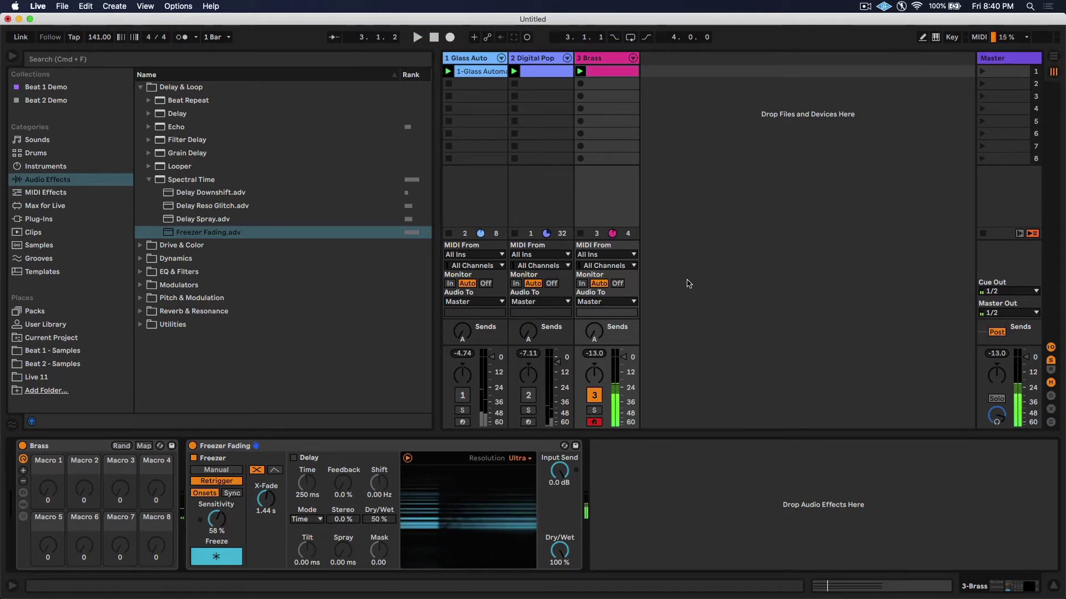
# Switch Freeze off, look at MIDI mapping mode and leave it, and switch Freeze on again.
pyautogui.click(209, 564)
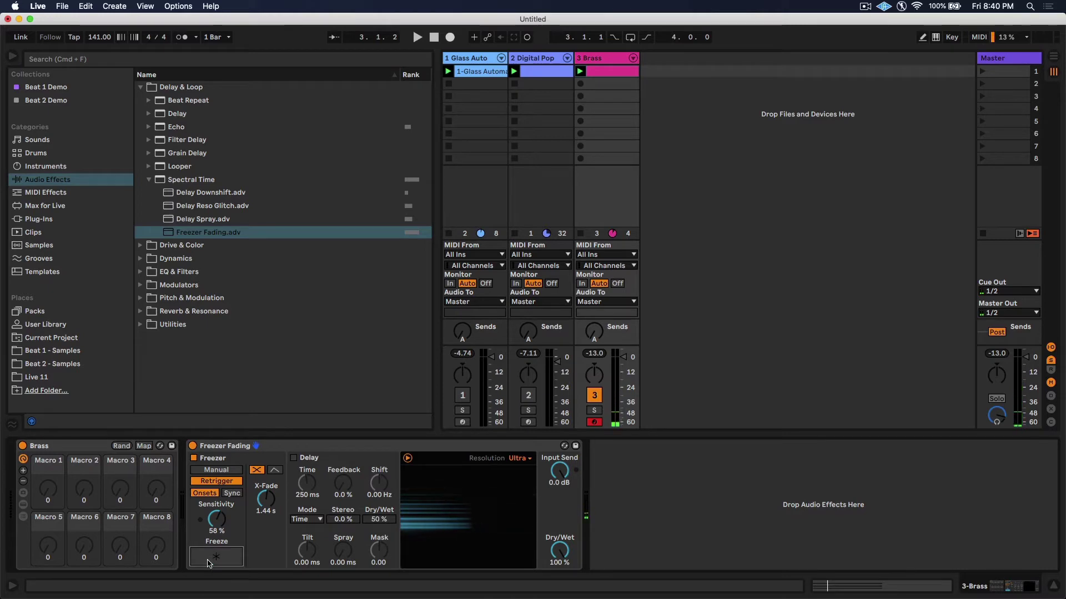
pyautogui.press('super+m')
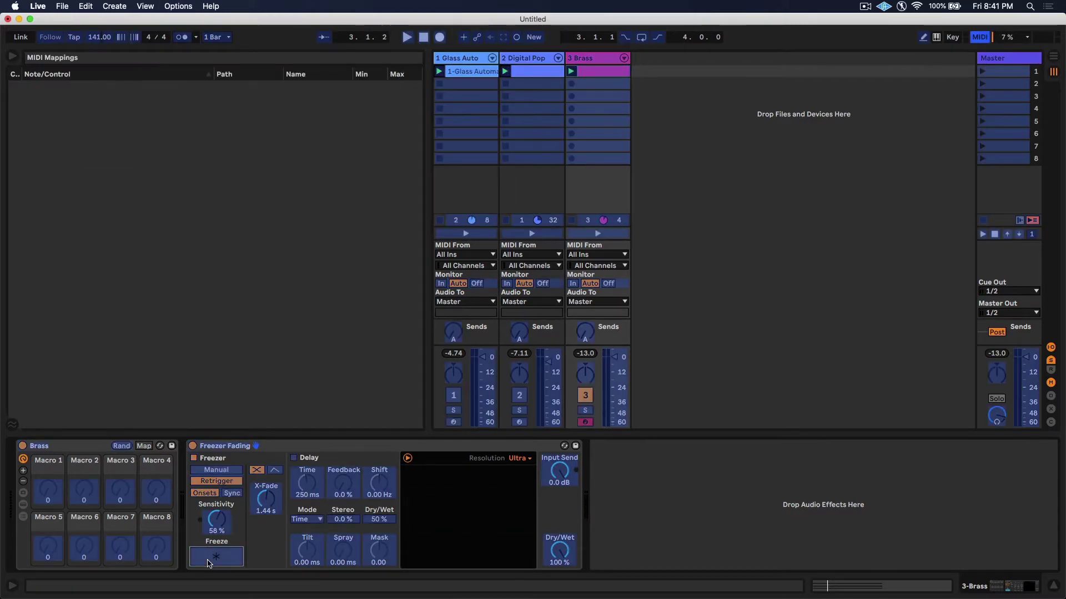
pyautogui.press('super+m')
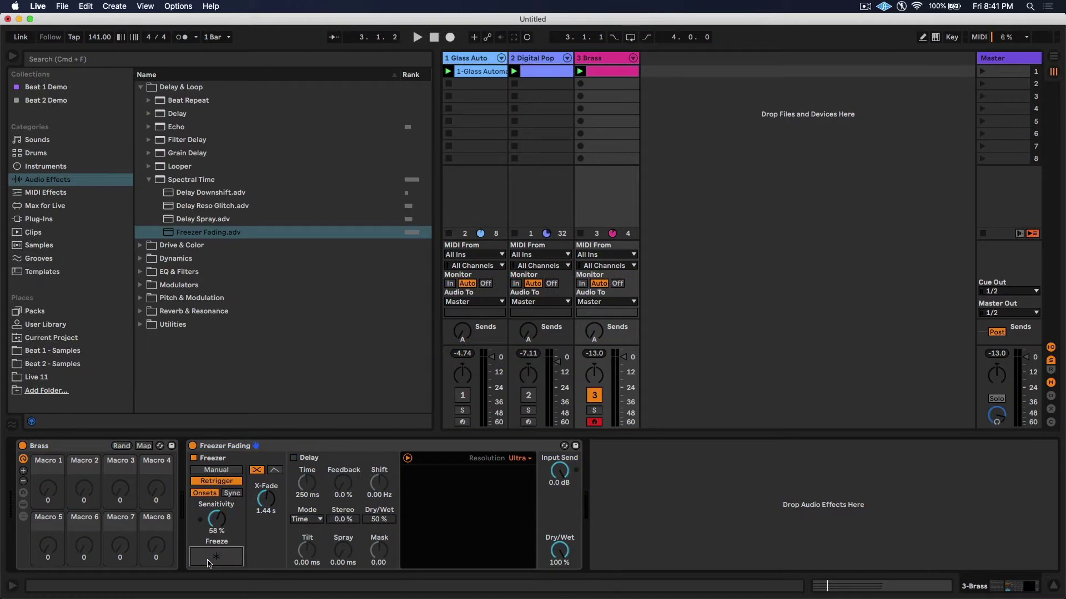
pyautogui.click(209, 564)
# Add Chorus-Ensemble from the Pitch & Modulation effects after Freezer Fading on the Brass track, and audition it.
pyautogui.click(149, 180)
pyautogui.click(141, 88)
pyautogui.click(140, 153)
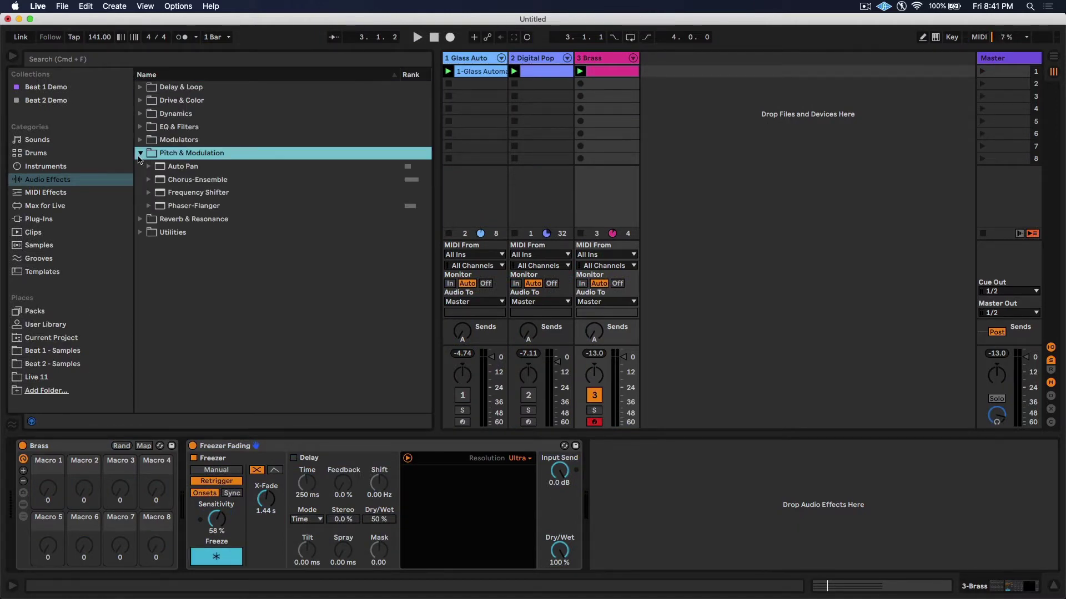
pyautogui.click(253, 180)
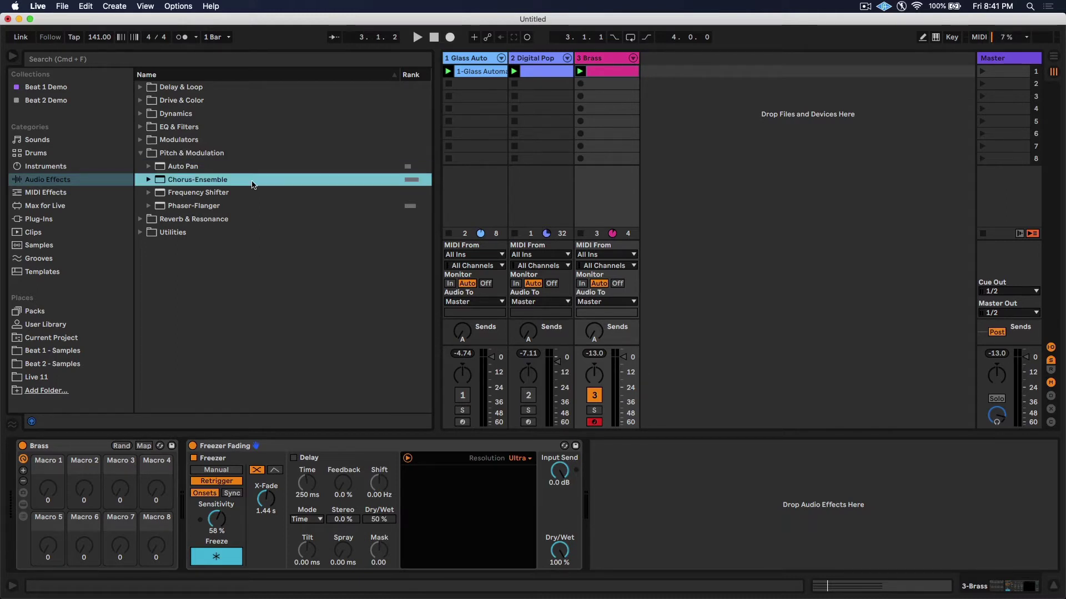
pyautogui.doubleClick(252, 181)
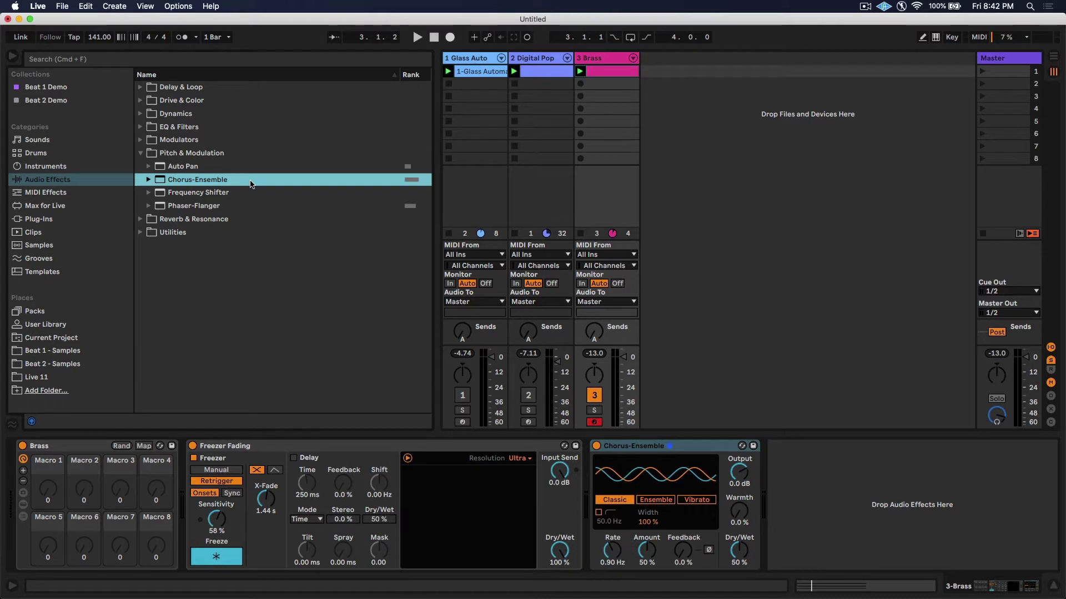
pyautogui.press('space')
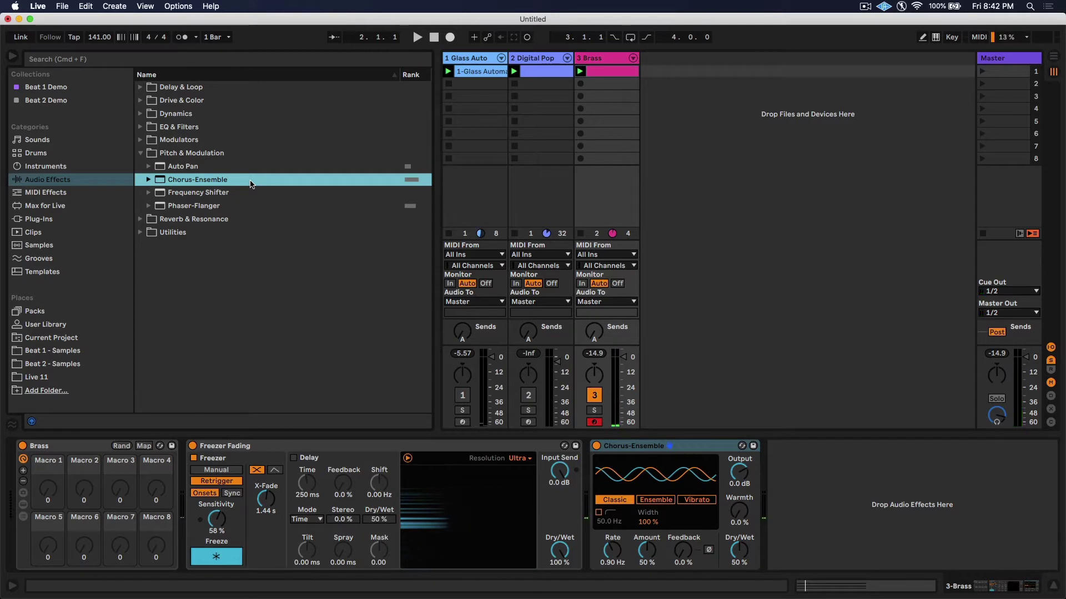
# Switch the chorus to Ensemble mode with Dry/Wet 100 %, Rate 4.12 Hz and Amount 67 %, and start playback.
pyautogui.click(650, 502)
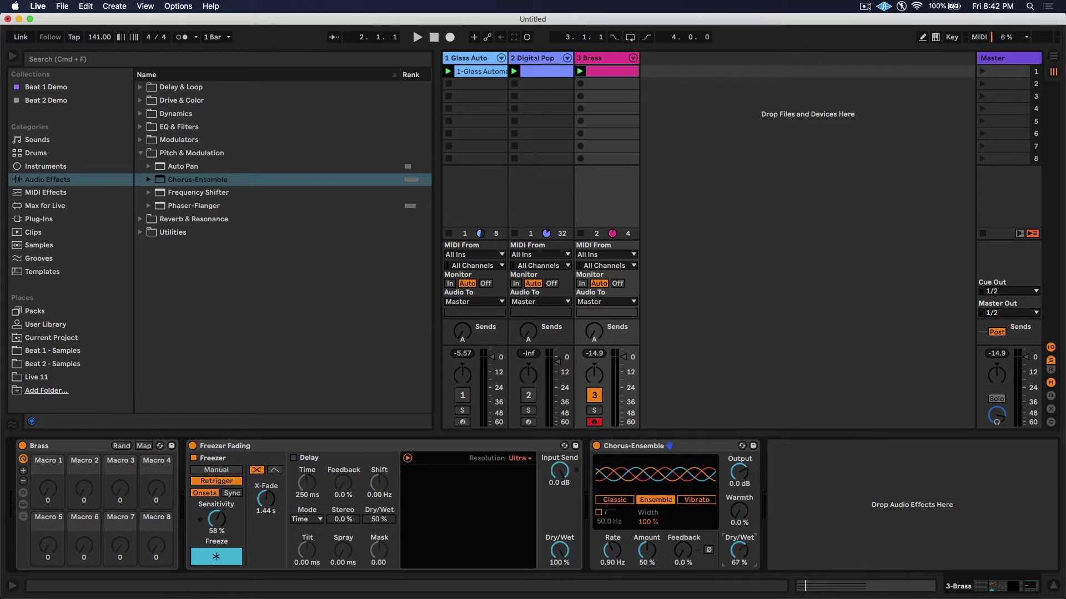
pyautogui.moveTo(743, 556); pyautogui.dragTo(743, 527)
pyautogui.moveTo(612, 553); pyautogui.dragTo(647, 541)
pyautogui.press('space')
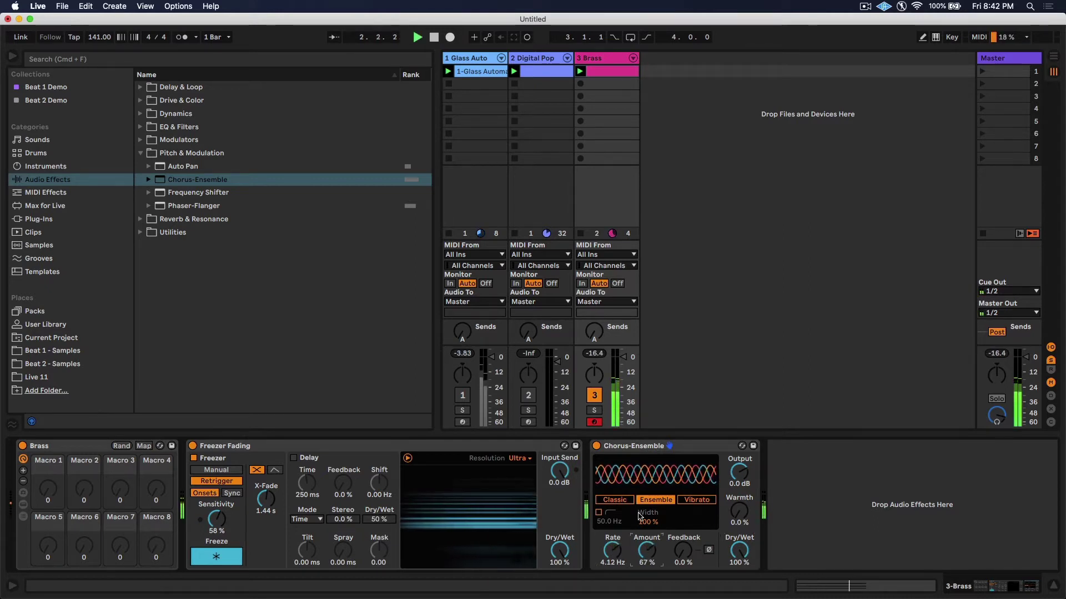
# Compare the Classic and Ensemble modes during playback while lowering the chorus Amount to 40 %.
pyautogui.click(625, 502)
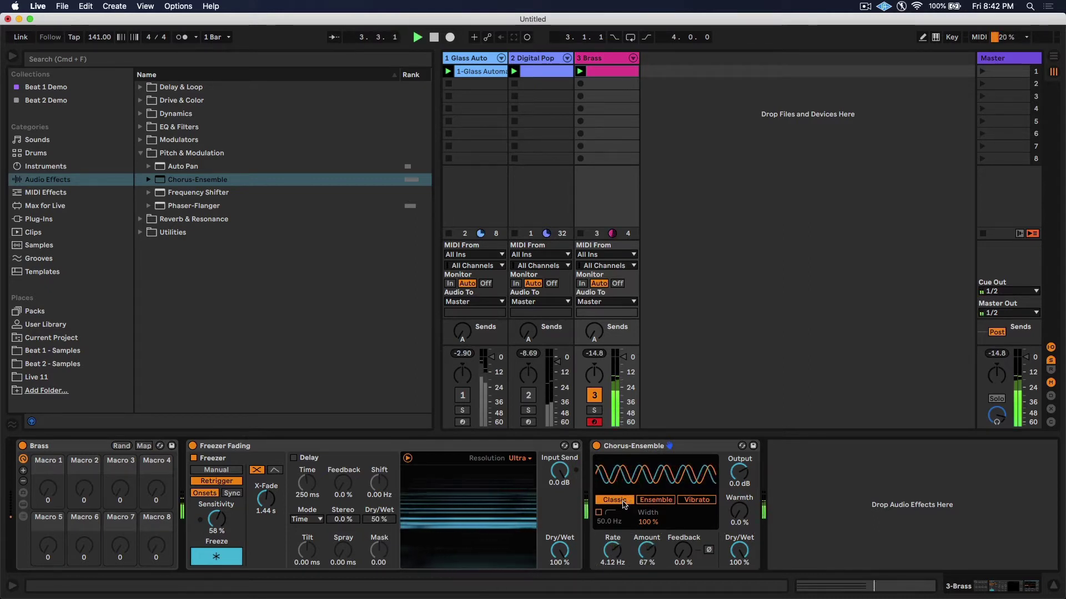
pyautogui.moveTo(647, 549); pyautogui.dragTo(647, 569)
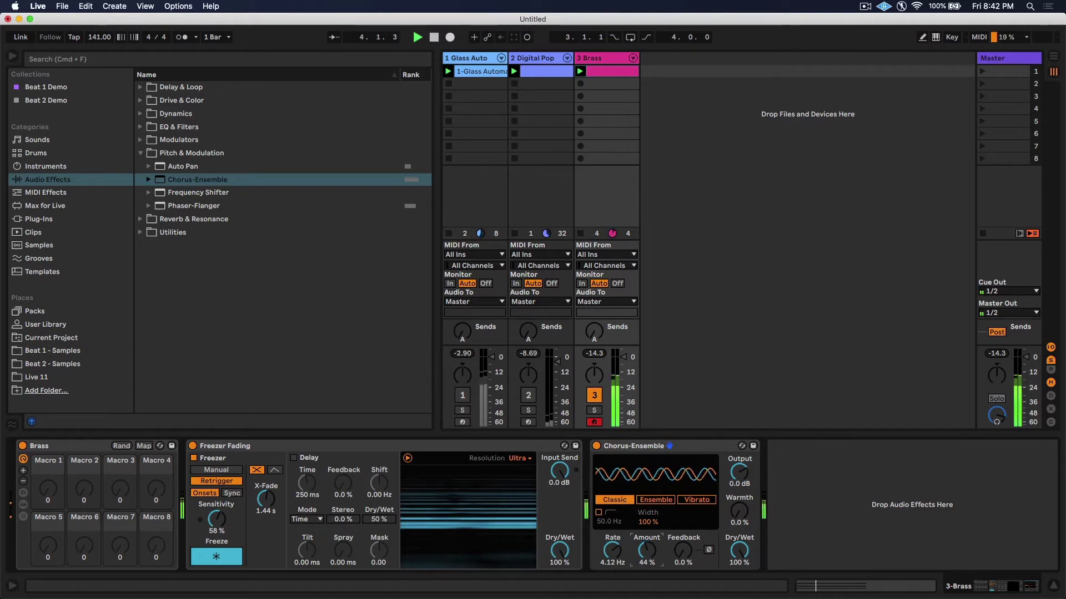
pyautogui.click(655, 500)
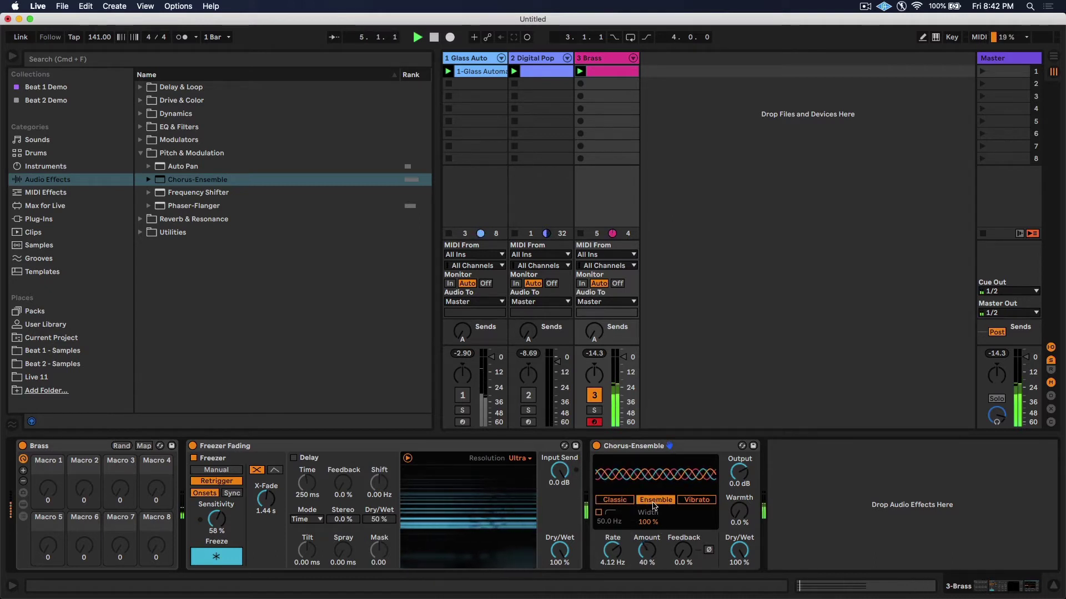
pyautogui.click(624, 503)
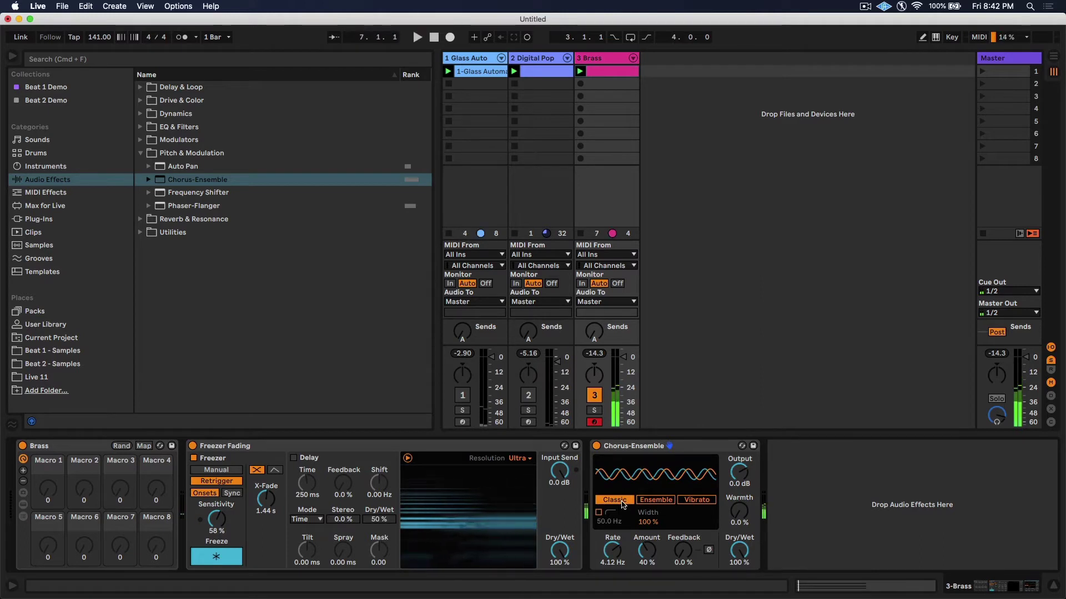
# Switch Chorus-Ensemble to Vibrato with Rate 0.24 Hz and Amount 25 %, and audition the brass chord.
pyautogui.click(693, 501)
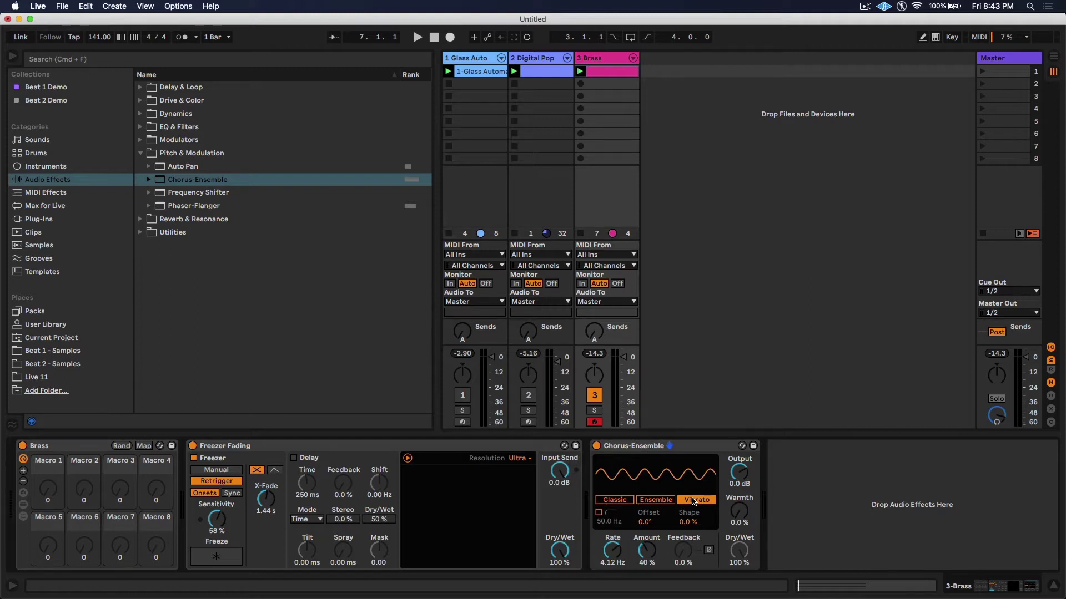
pyautogui.moveTo(613, 549); pyautogui.dragTo(613, 589)
pyautogui.moveTo(646, 550); pyautogui.dragTo(647, 565)
pyautogui.press('space')
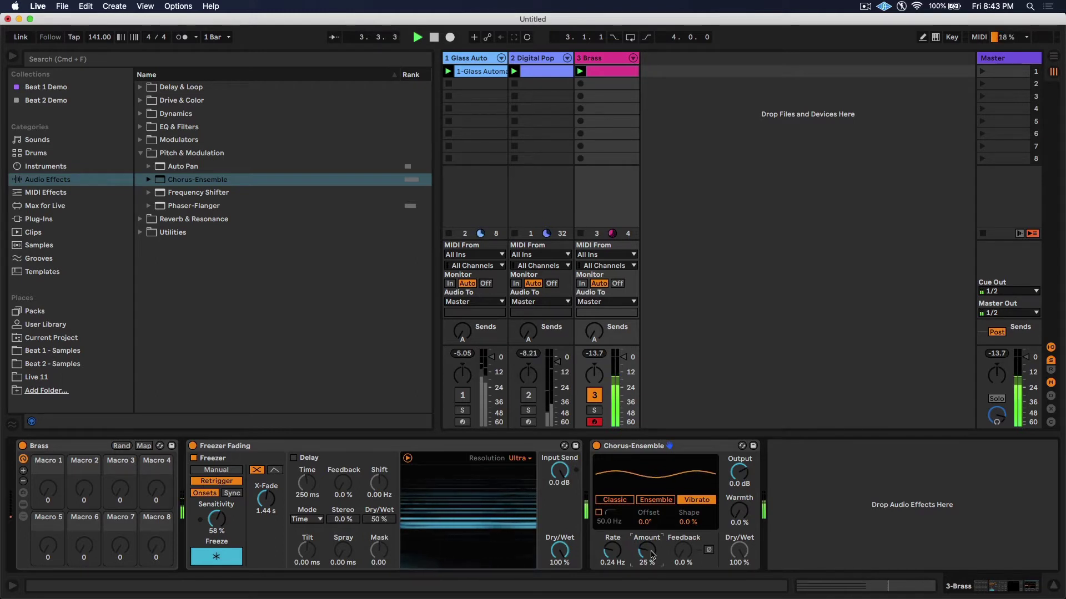
pyautogui.press('space')
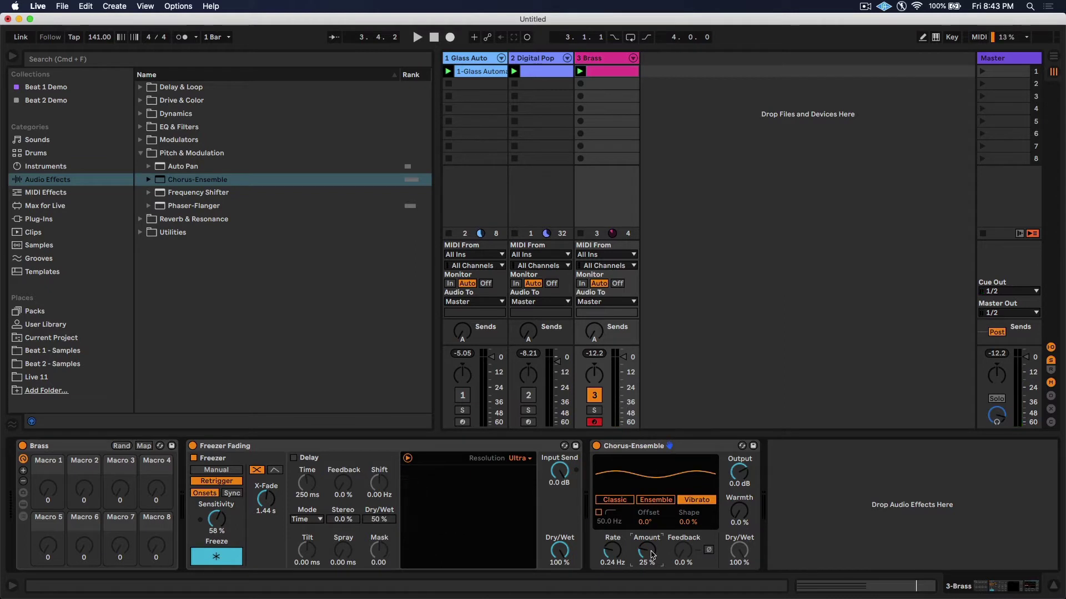
pyautogui.press('space')
pyautogui.press('space')
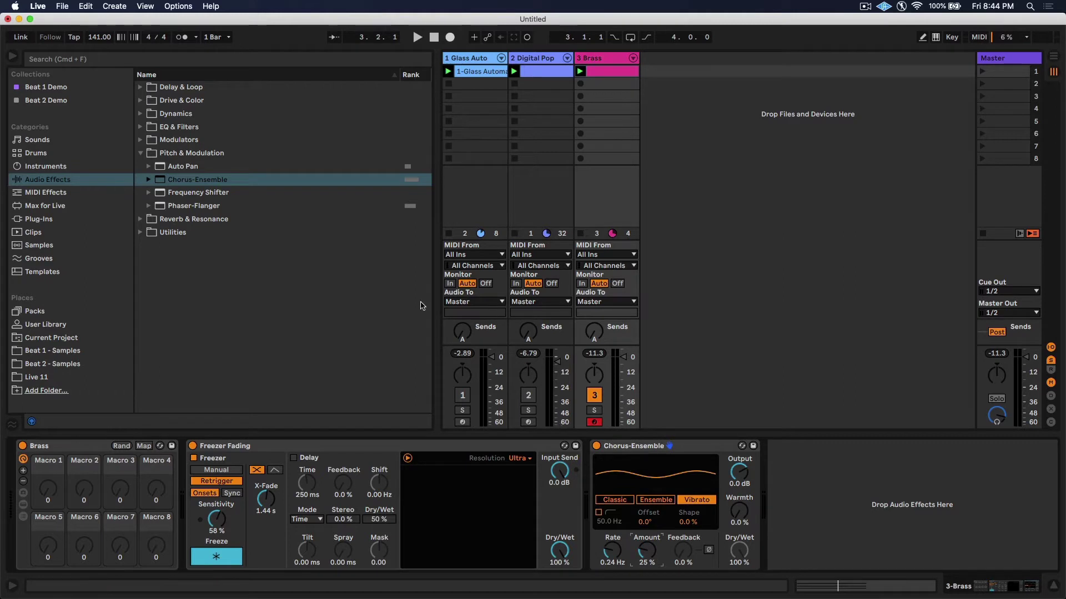
# Add Auto Filter after Chorus-Ensemble, and set it to high-pass at 524 Hz with 45 % resonance.
pyautogui.click(140, 153)
pyautogui.click(140, 127)
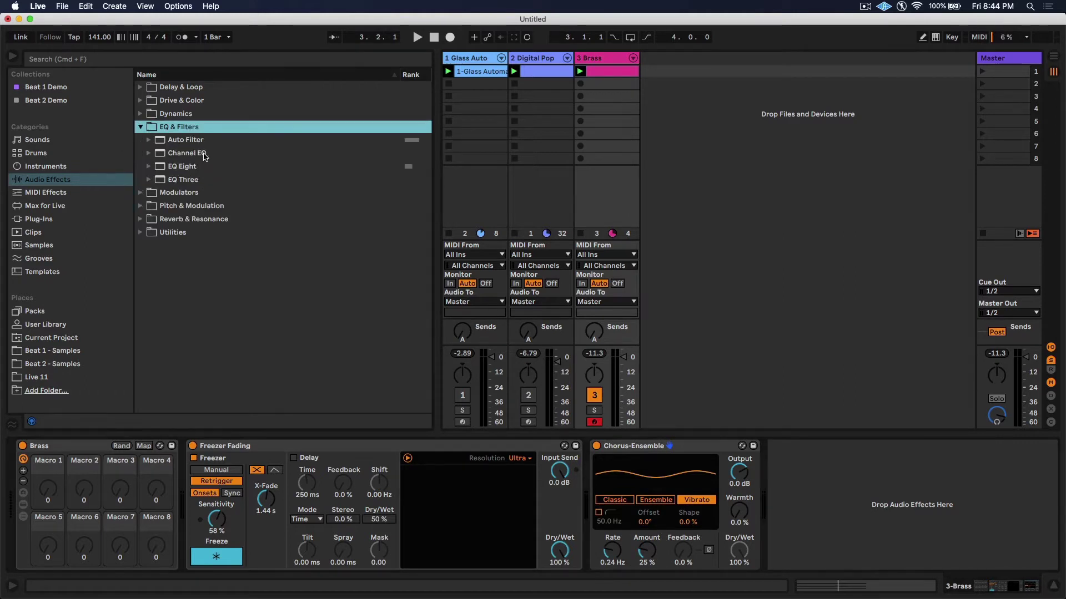
pyautogui.doubleClick(194, 140)
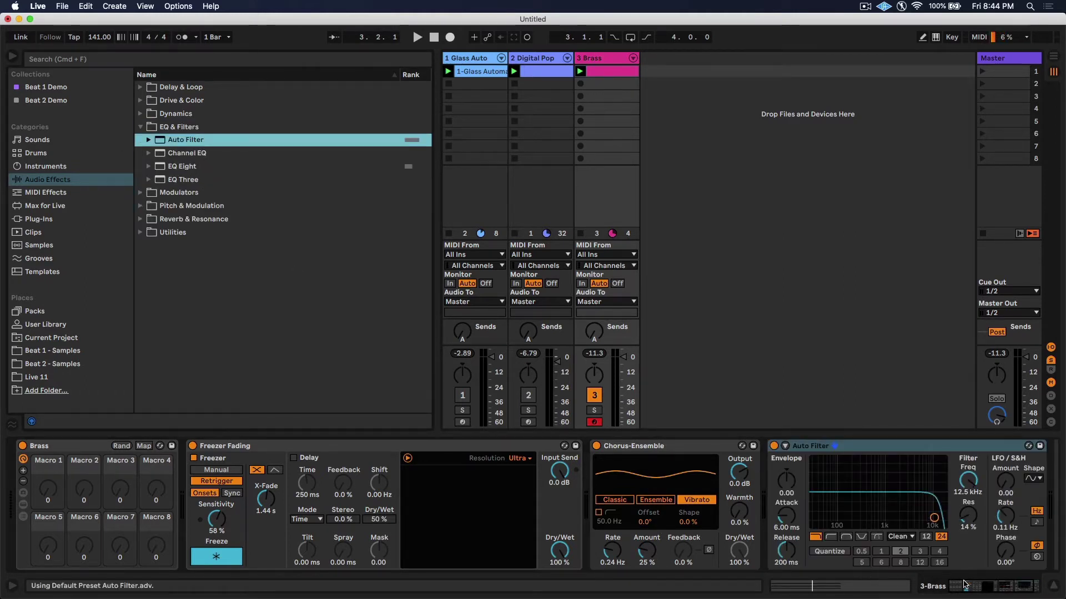
pyautogui.click(964, 584)
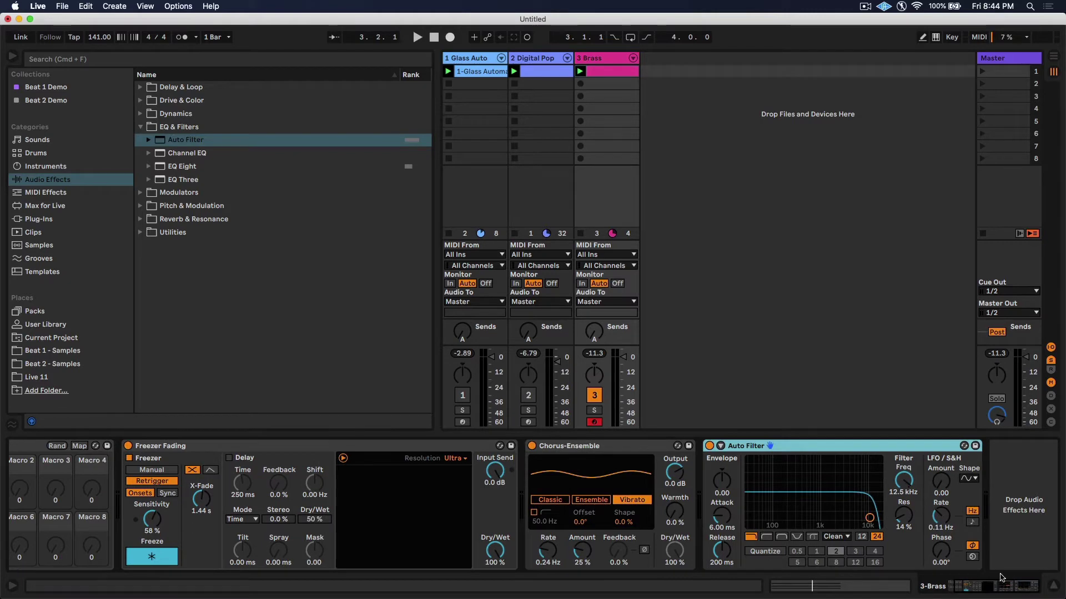
pyautogui.click(766, 537)
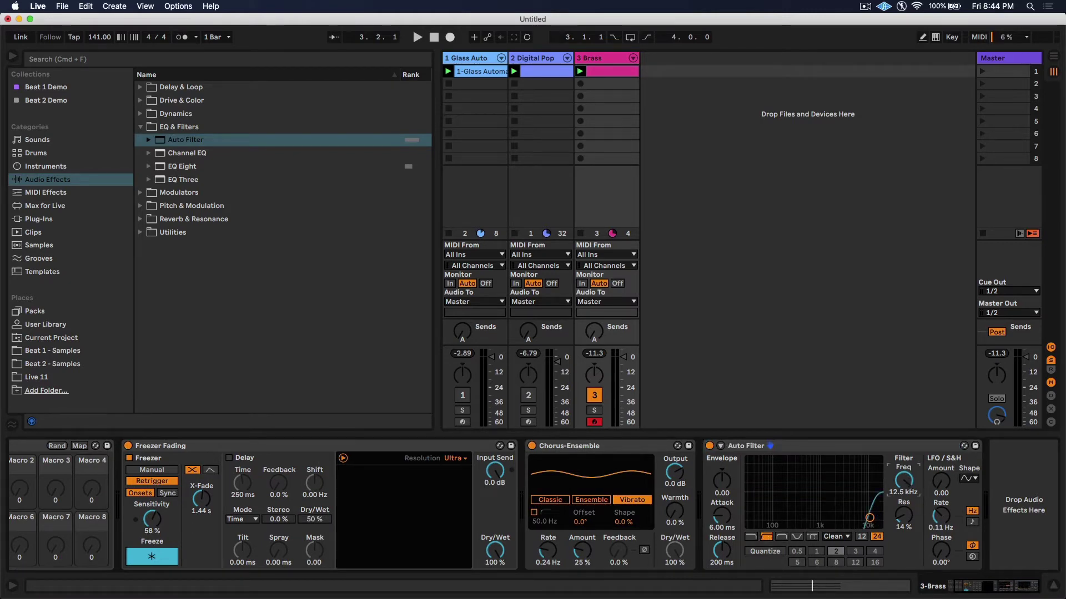
pyautogui.moveTo(869, 517); pyautogui.dragTo(808, 501)
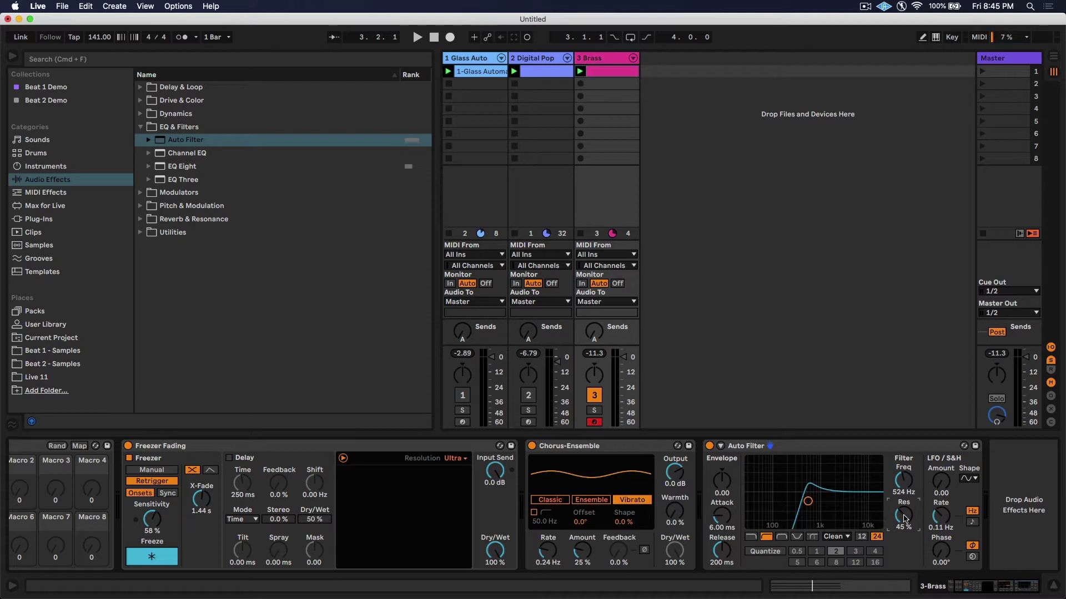
# Set the Auto Filter's LFO Amount to 26.4 and Rate to 0.44 Hz while the brass clip plays, and stop playback.
pyautogui.moveTo(941, 482); pyautogui.dragTo(941, 466)
pyautogui.press('space')
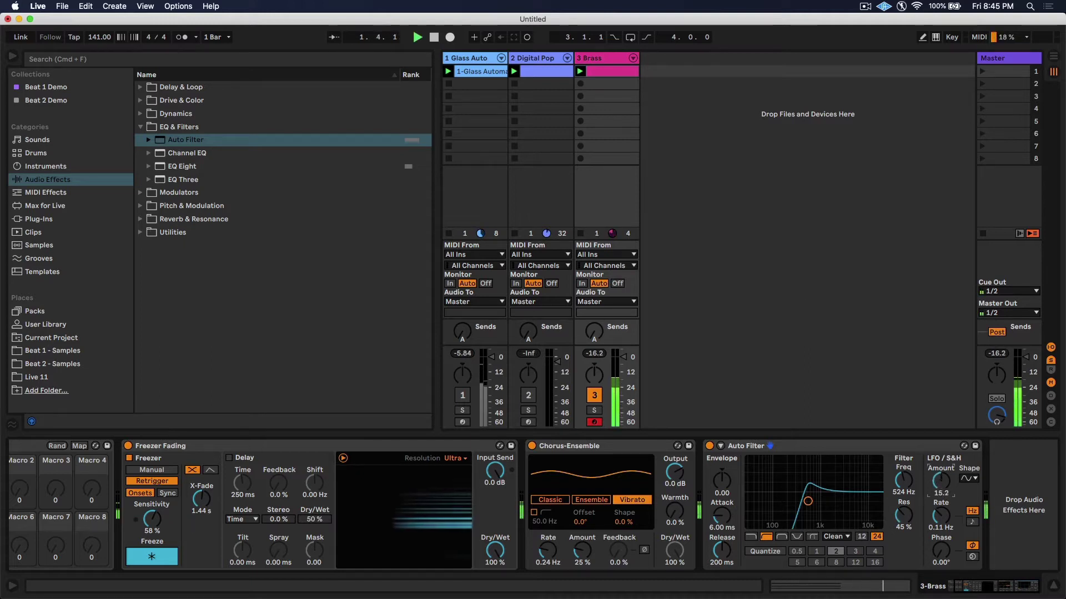
pyautogui.moveTo(941, 487); pyautogui.dragTo(941, 477)
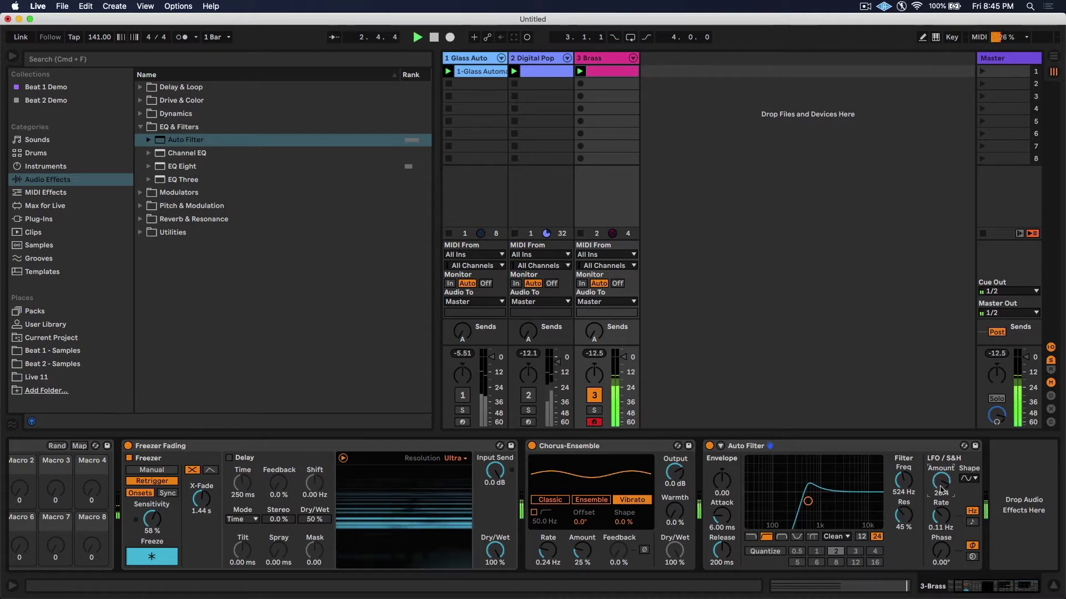
pyautogui.moveTo(940, 517); pyautogui.dragTo(941, 502)
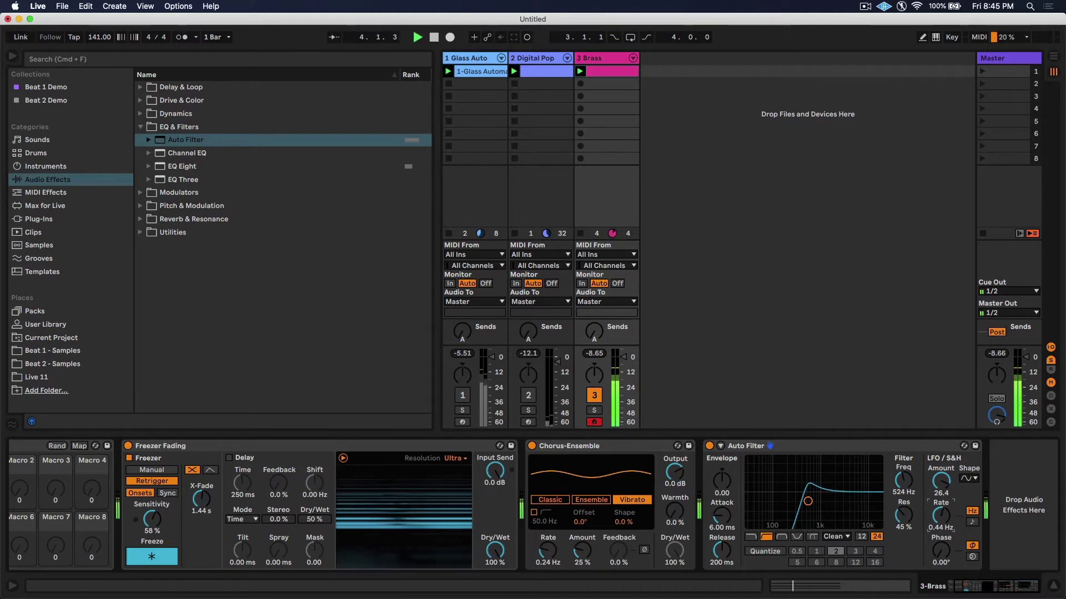
pyautogui.press('space')
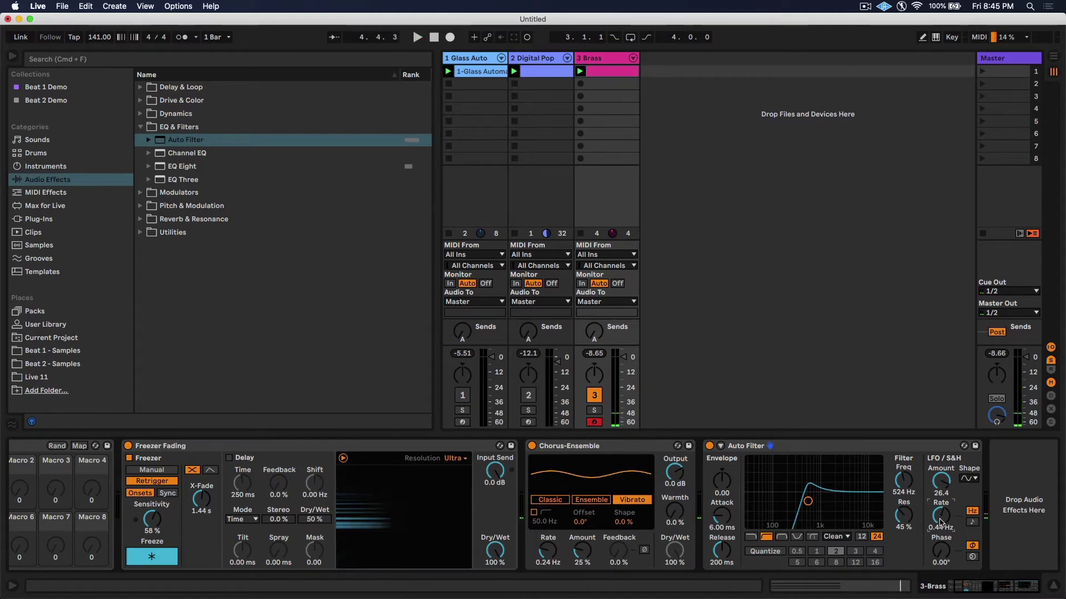
# Add Hybrid Reverb from the Reverb & Resonance effects at the end of the Brass track's device chain.
pyautogui.click(141, 128)
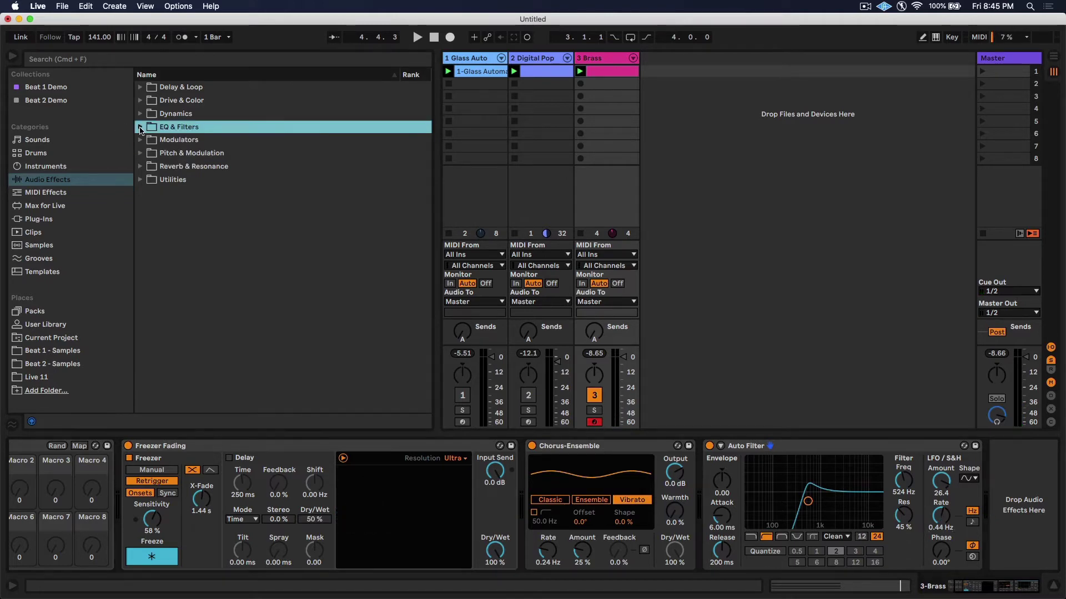
pyautogui.click(141, 166)
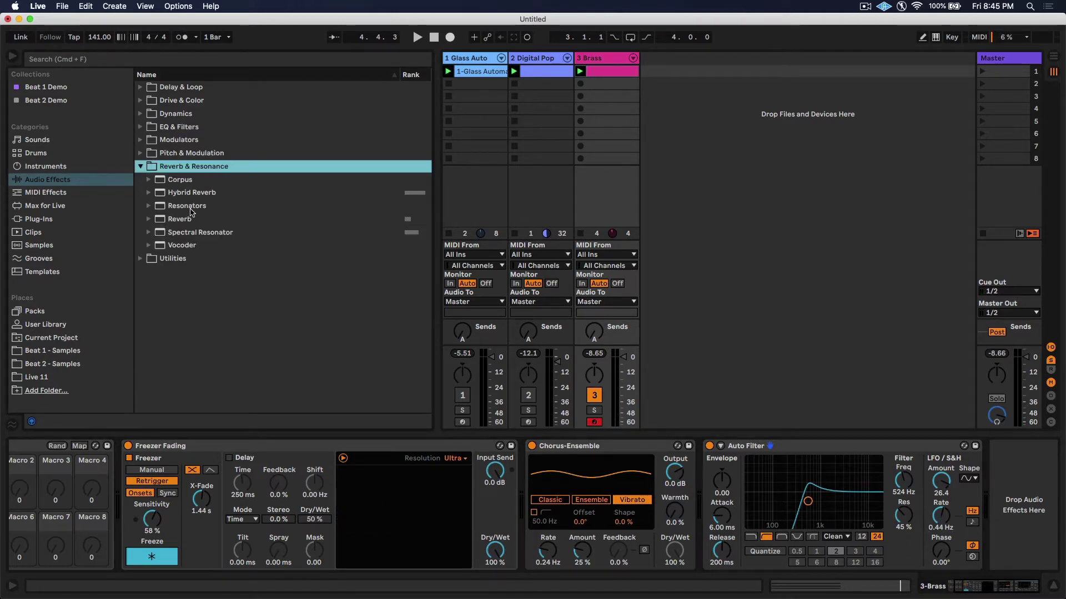
pyautogui.moveTo(192, 193); pyautogui.dragTo(1027, 549)
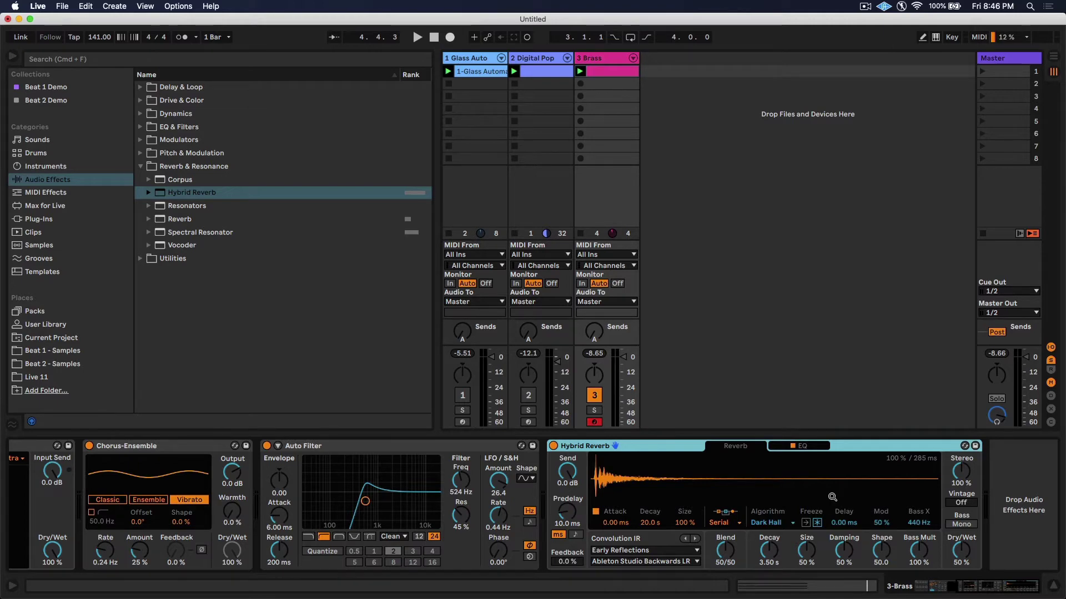
# Examine Hybrid Reverb's routing options and its EQ section, and return to the reverb settings.
pyautogui.click(734, 520)
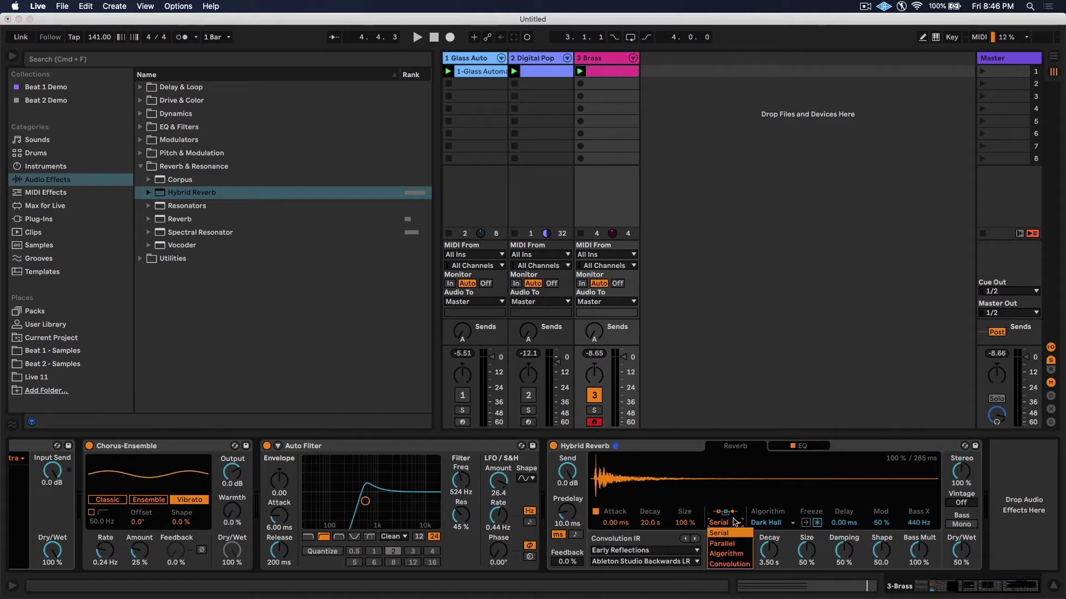
pyautogui.click(734, 521)
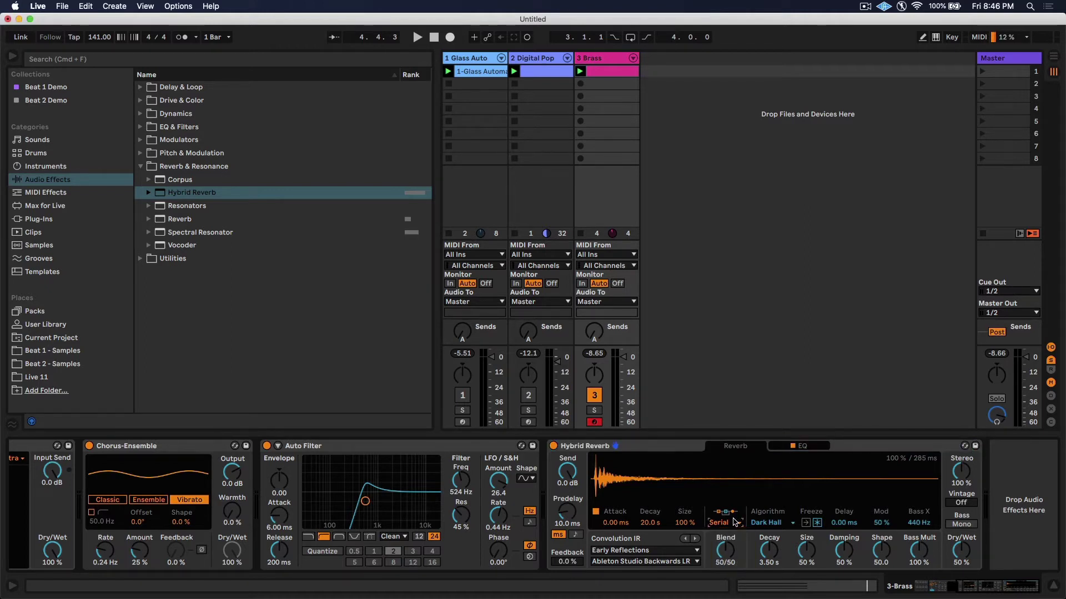
pyautogui.click(814, 449)
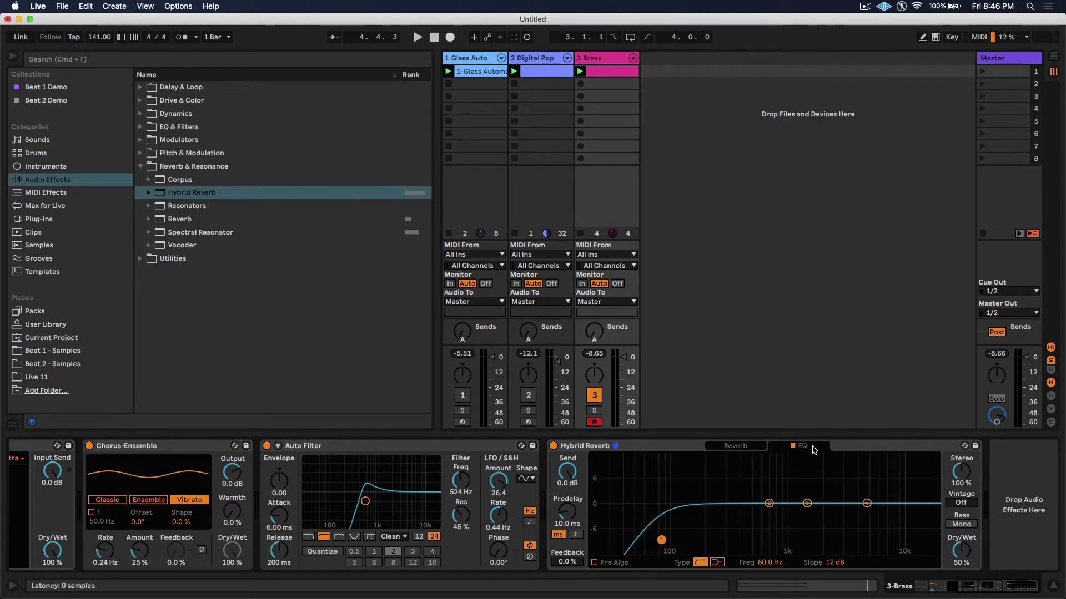
pyautogui.click(754, 447)
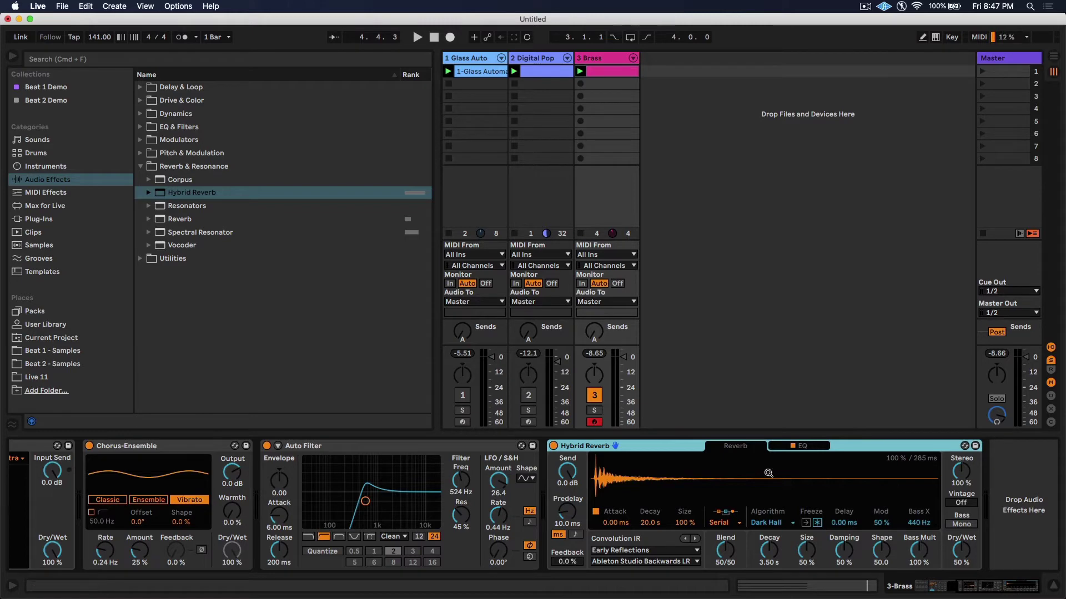
# Set Hybrid Reverb's algorithm to Shimmer and audition the brass clip.
pyautogui.click(790, 523)
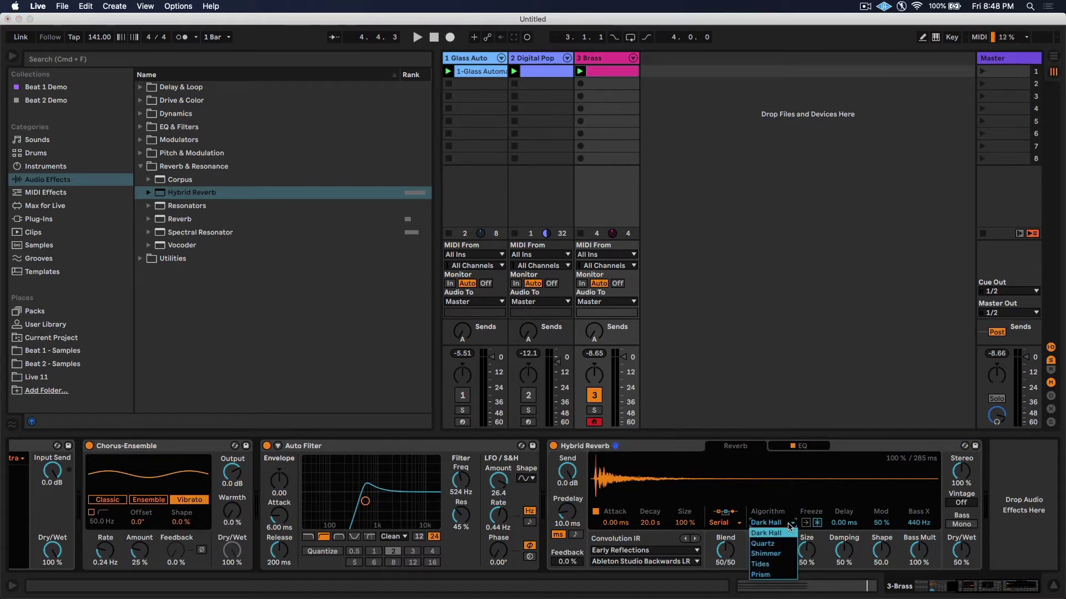
pyautogui.click(787, 553)
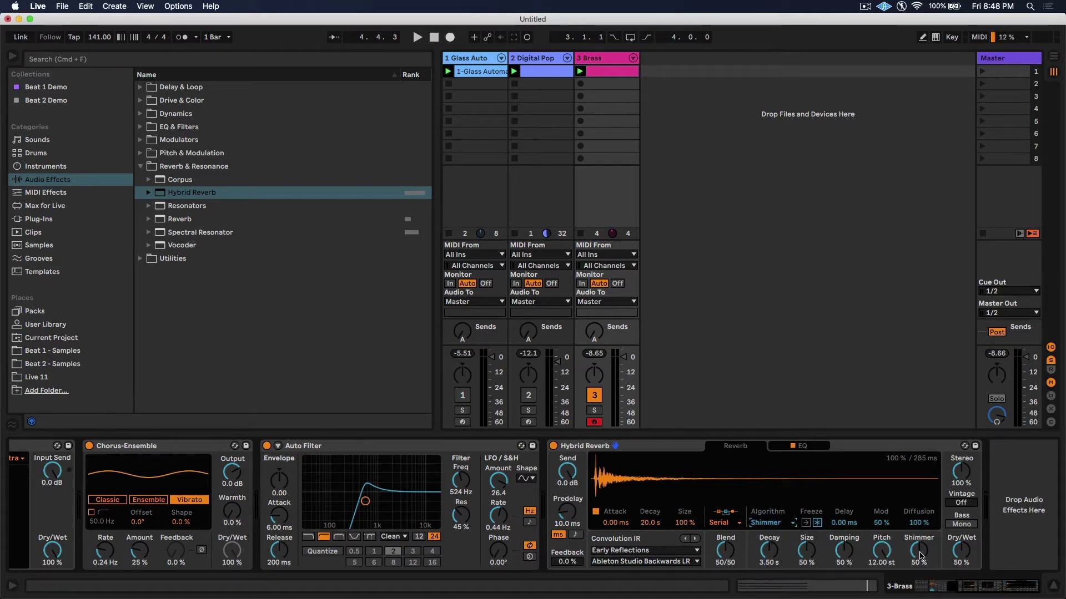
pyautogui.press('space')
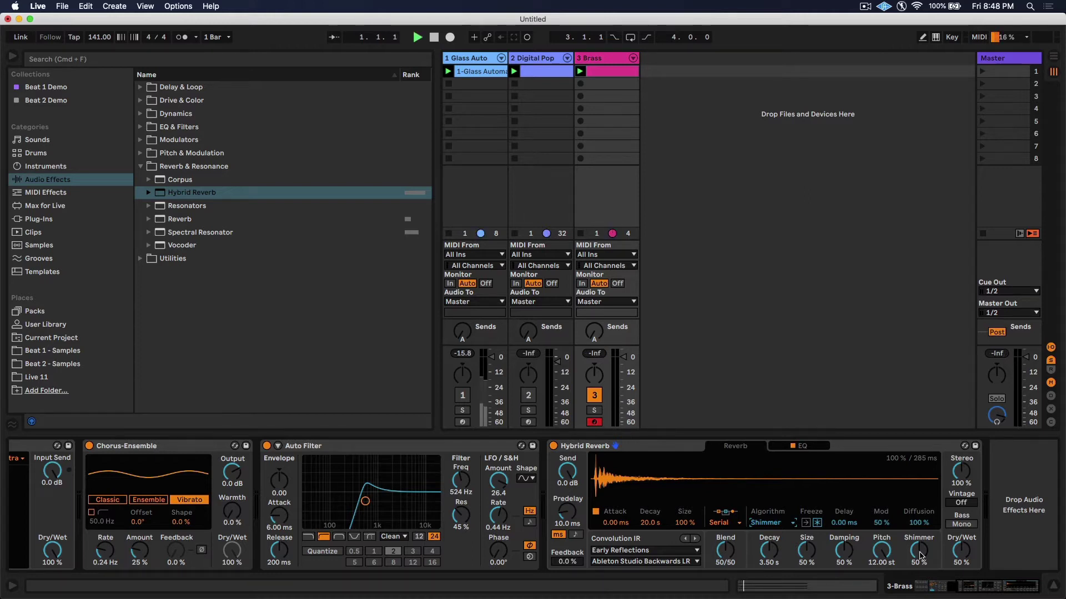
pyautogui.press('space')
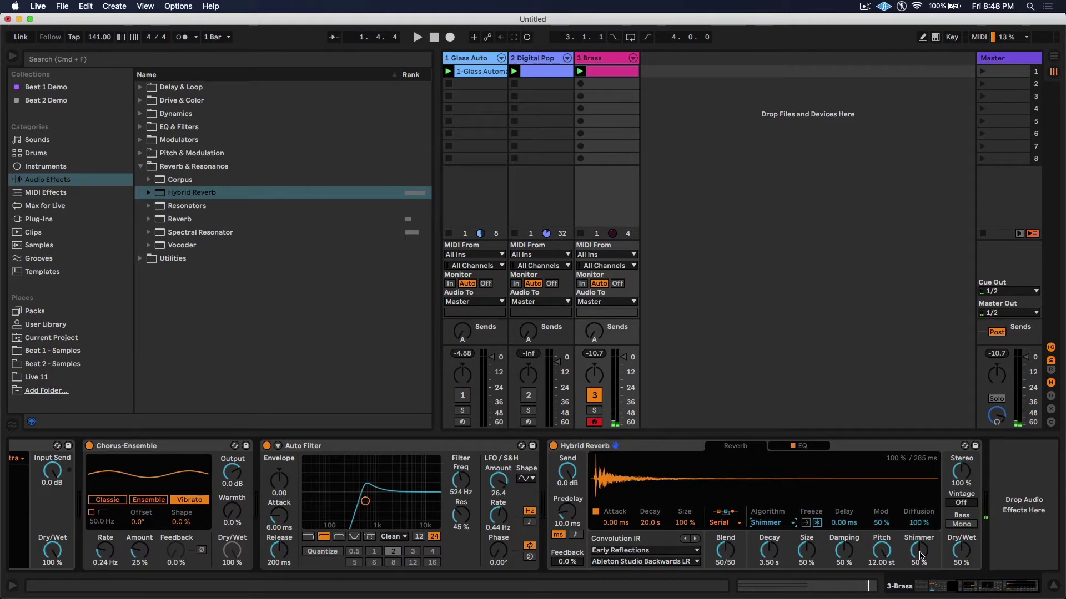
# Set Hybrid Reverb's Vintage mode to Old, audition the brass clip, and switch Bass Mono on and back off.
pyautogui.click(961, 502)
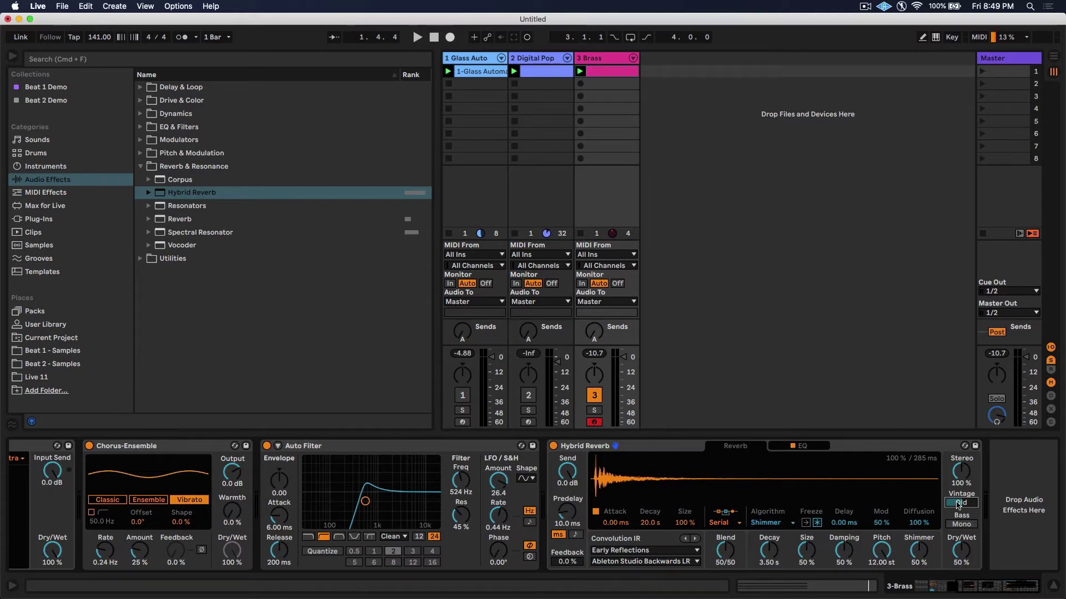
pyautogui.press('space')
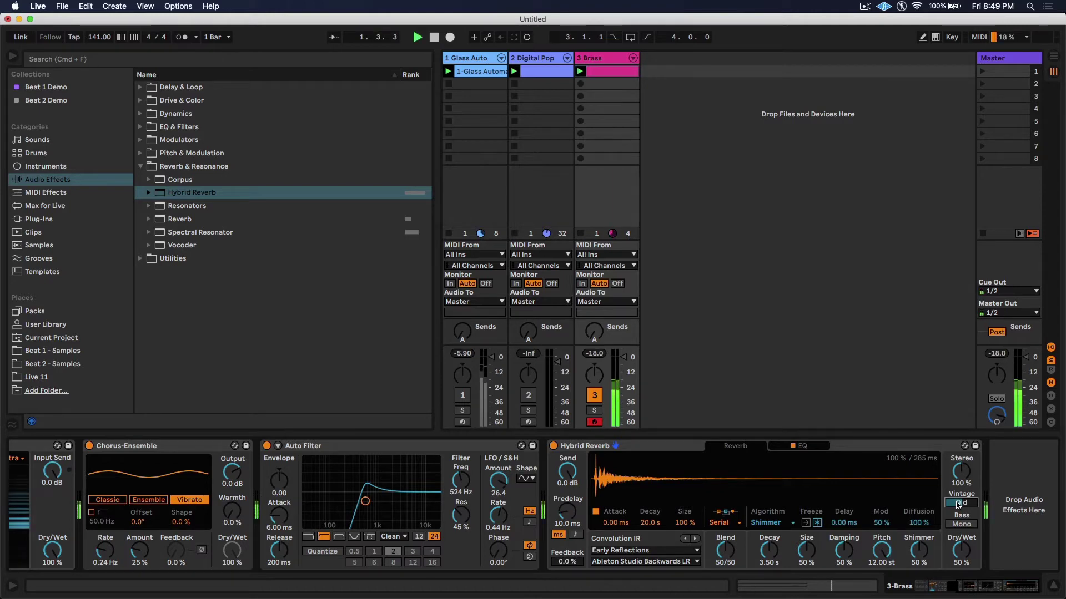
pyautogui.press('space')
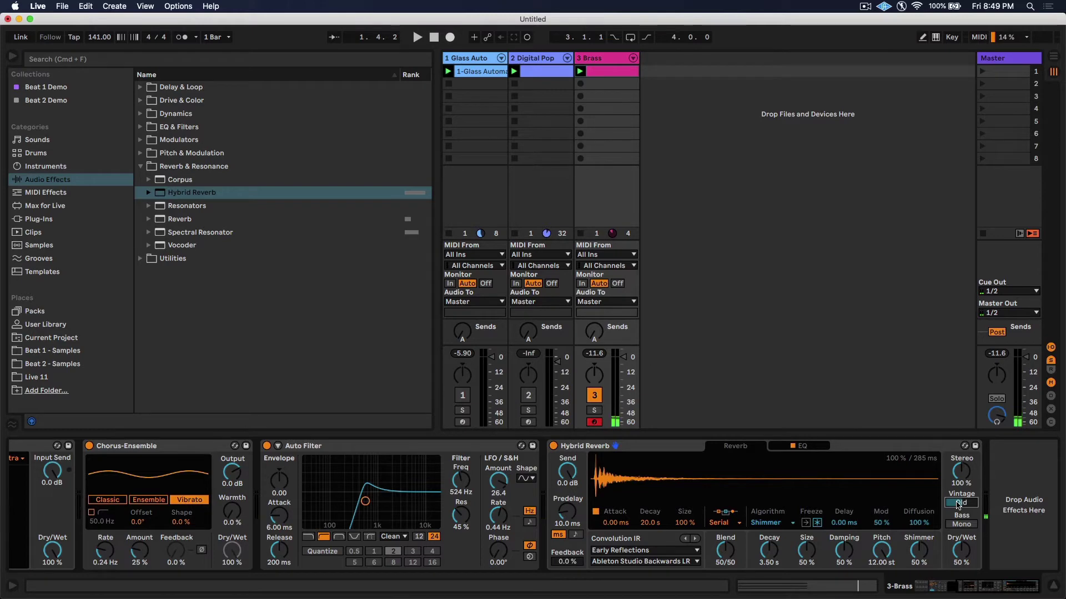
pyautogui.click(963, 524)
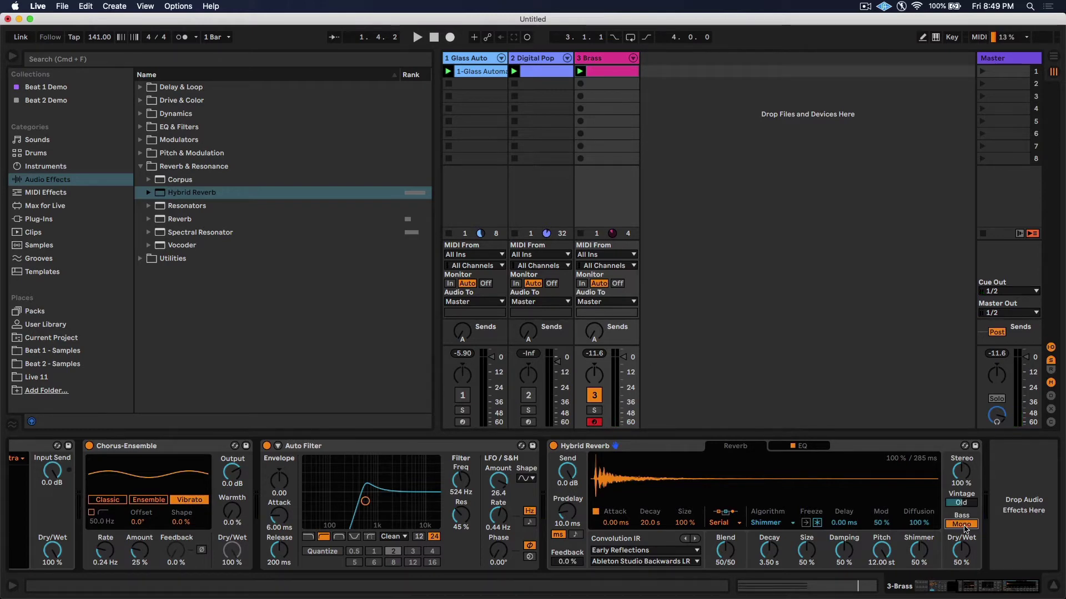
pyautogui.click(963, 524)
# Set Hybrid Reverb's Blend to 20/80 and Dry/Wet to 59 %, and sweep Size during playback before resetting it to 50 %.
pyautogui.moveTo(727, 542); pyautogui.dragTo(728, 554)
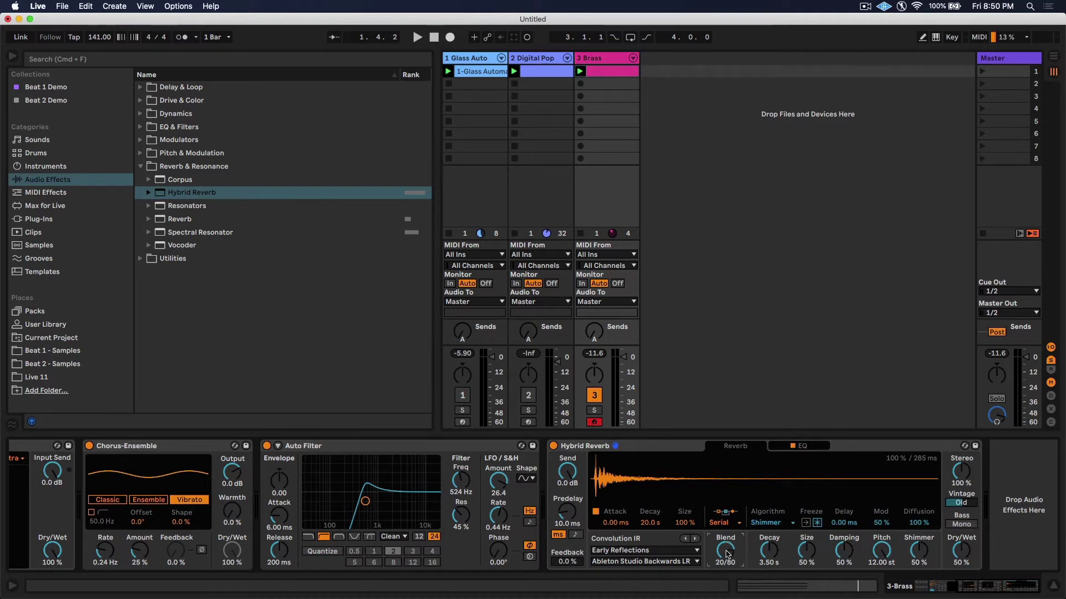
pyautogui.press('space')
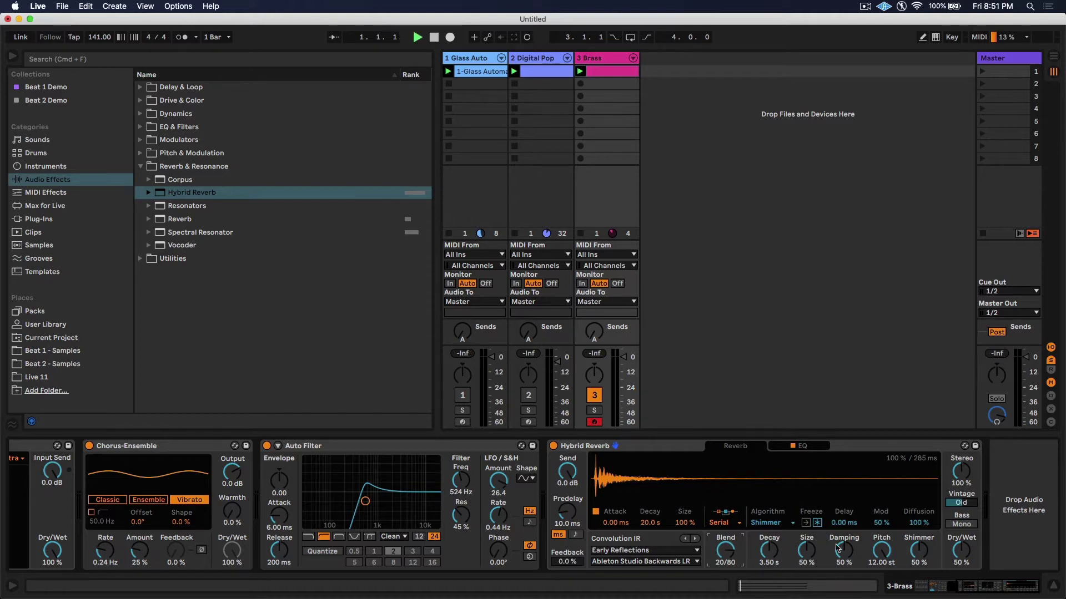
pyautogui.moveTo(960, 551); pyautogui.dragTo(964, 557)
pyautogui.press('space')
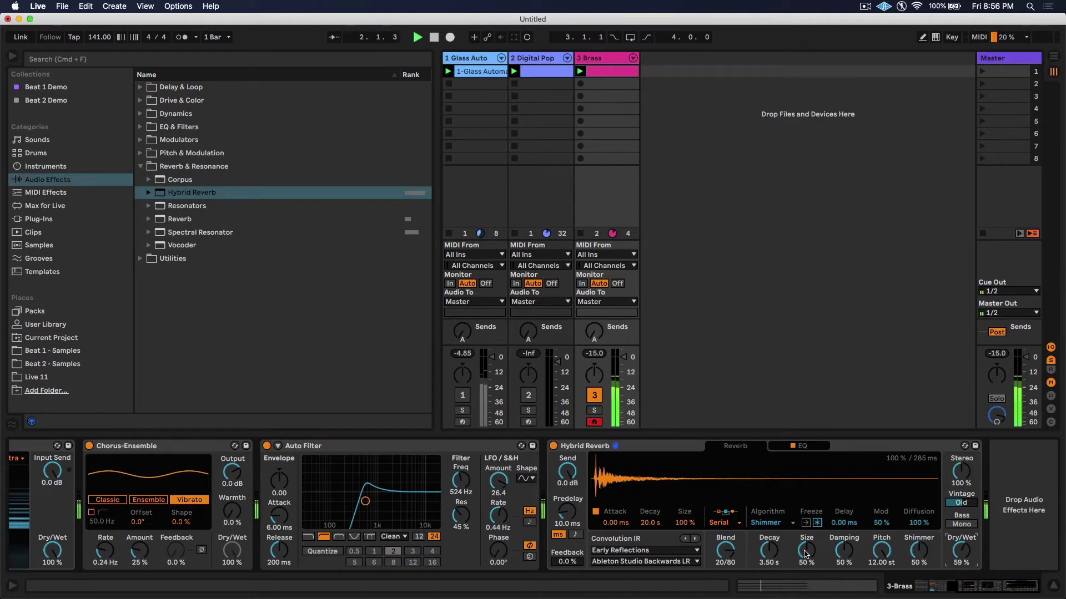
pyautogui.moveTo(805, 553)
pyautogui.mouseDown()
pyautogui.moveTo(805, 538)
pyautogui.moveTo(805, 568)
pyautogui.moveTo(805, 534)
pyautogui.mouseUp()
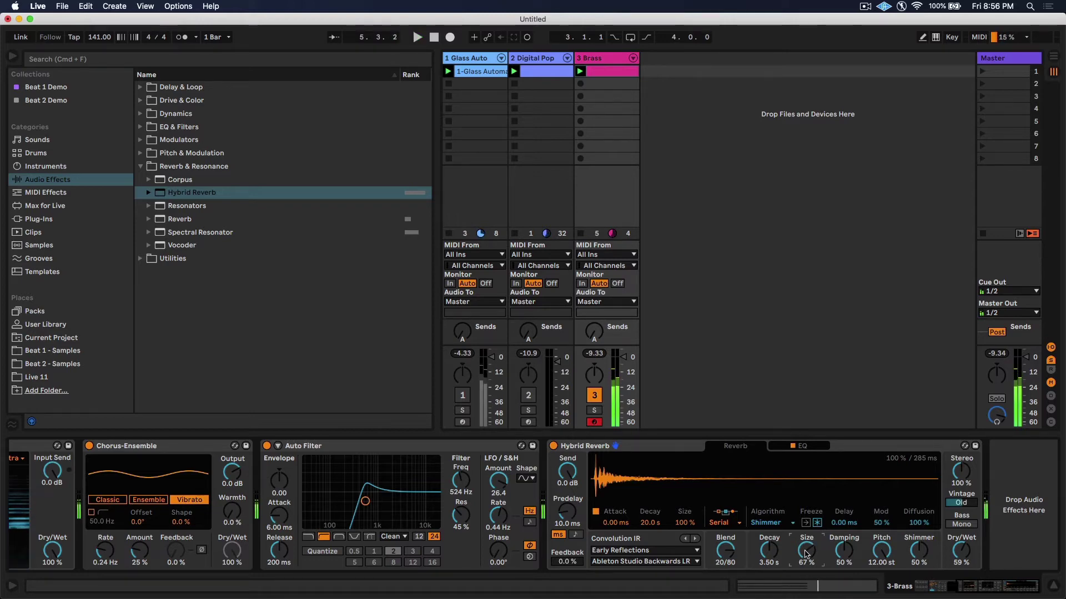
pyautogui.doubleClick(805, 553)
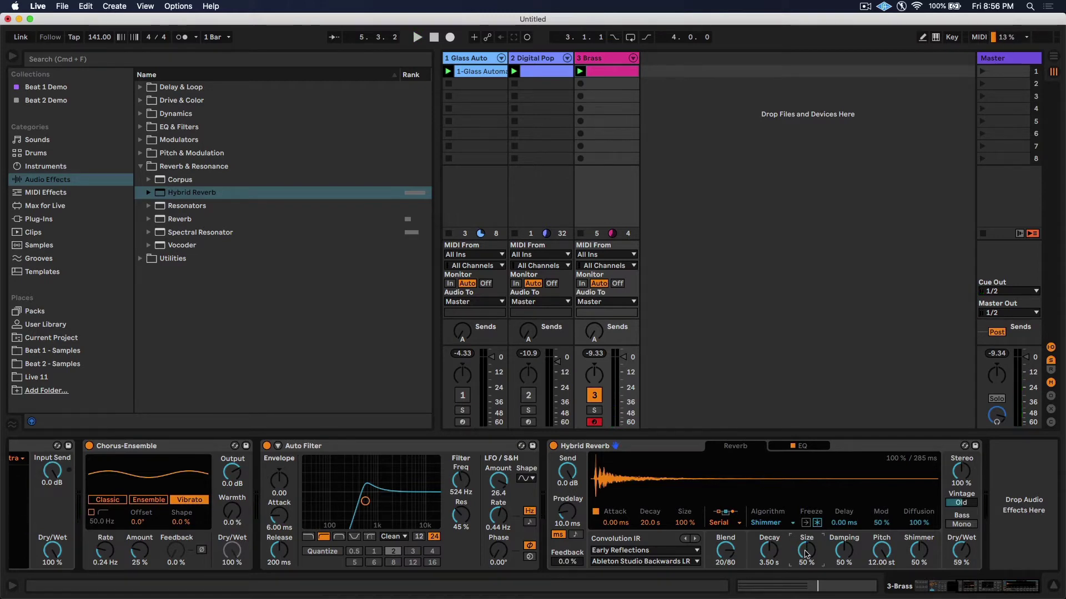
# Add an audio track with Resampling as its input and arm it for recording.
pyautogui.press('super+t')
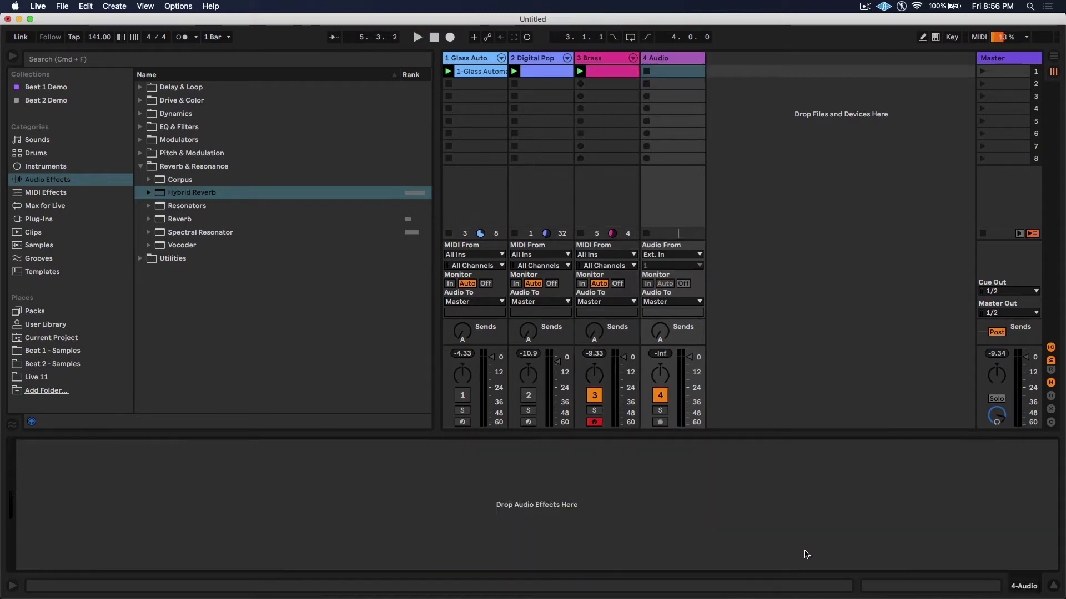
pyautogui.click(690, 256)
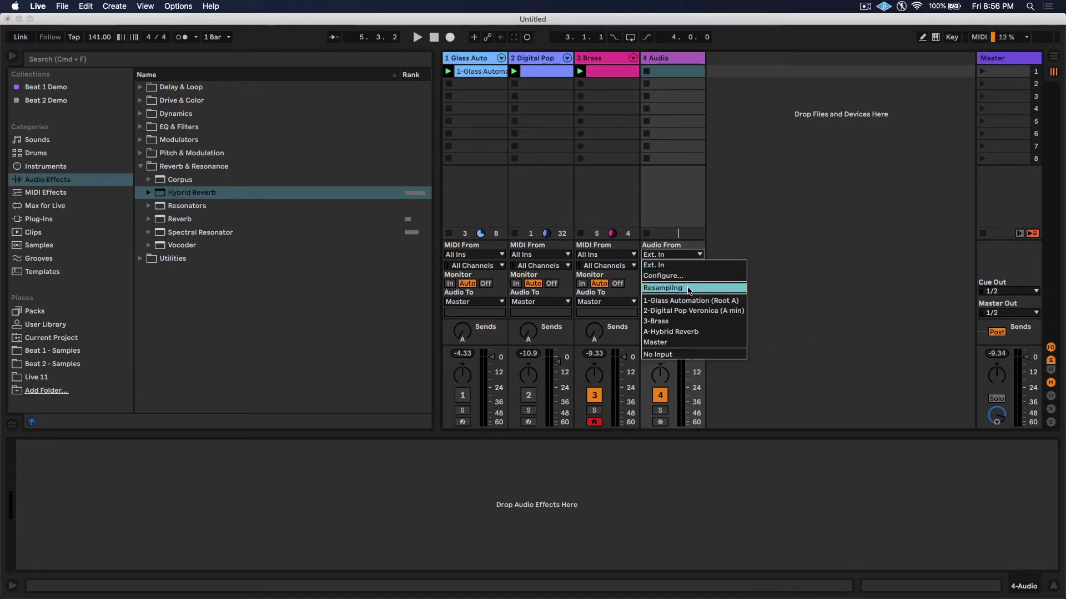
pyautogui.click(688, 288)
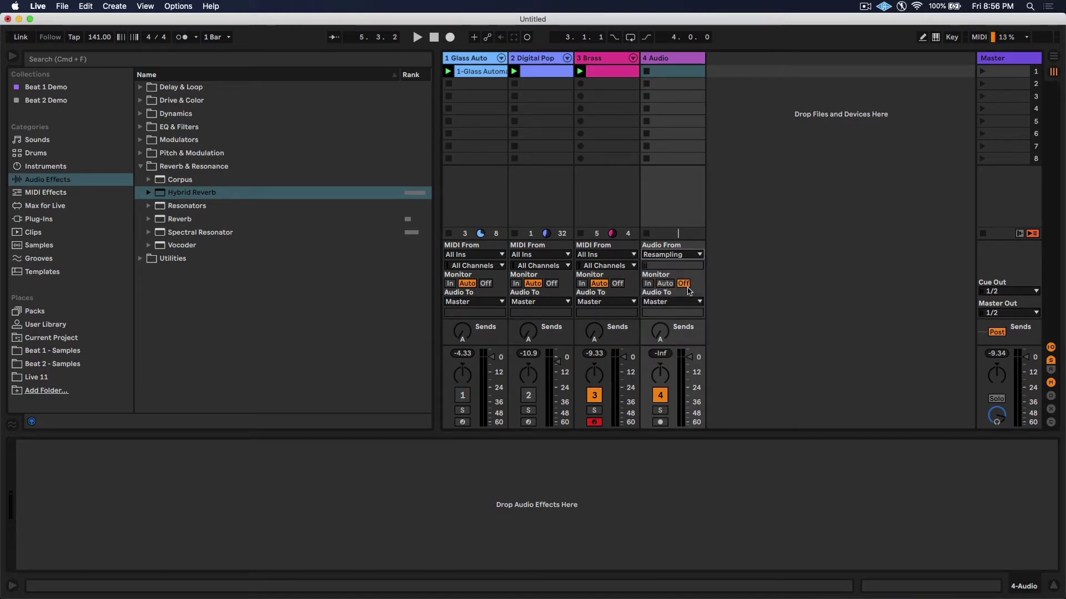
pyautogui.click(662, 423)
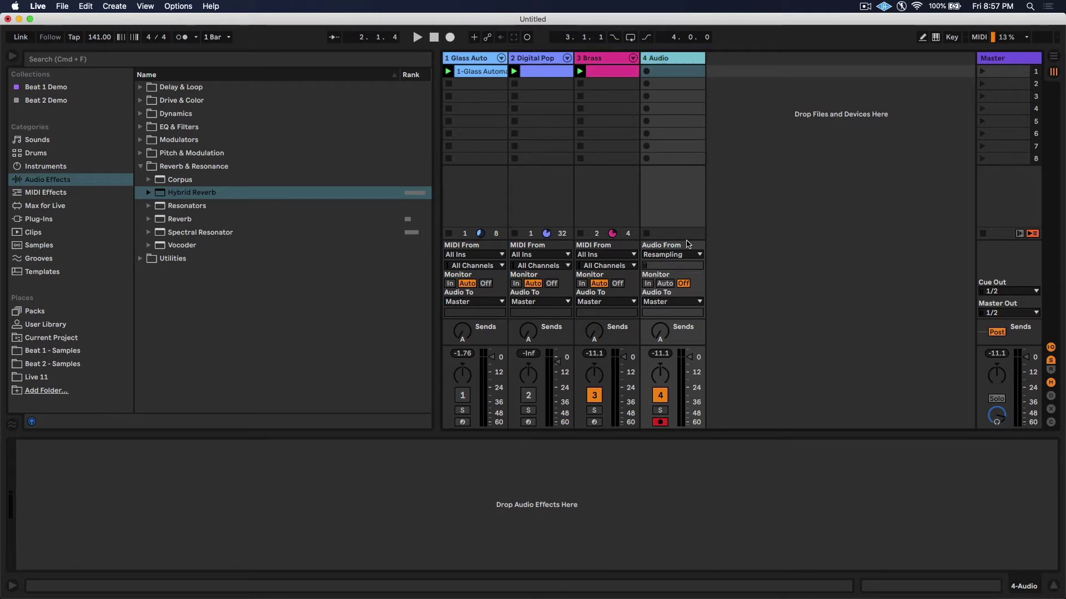
# Record a resampled take of the brass into the audio track's first slot while varying Hybrid Reverb's Size, ending at 50 %.
pyautogui.click(646, 71)
pyautogui.click(601, 109)
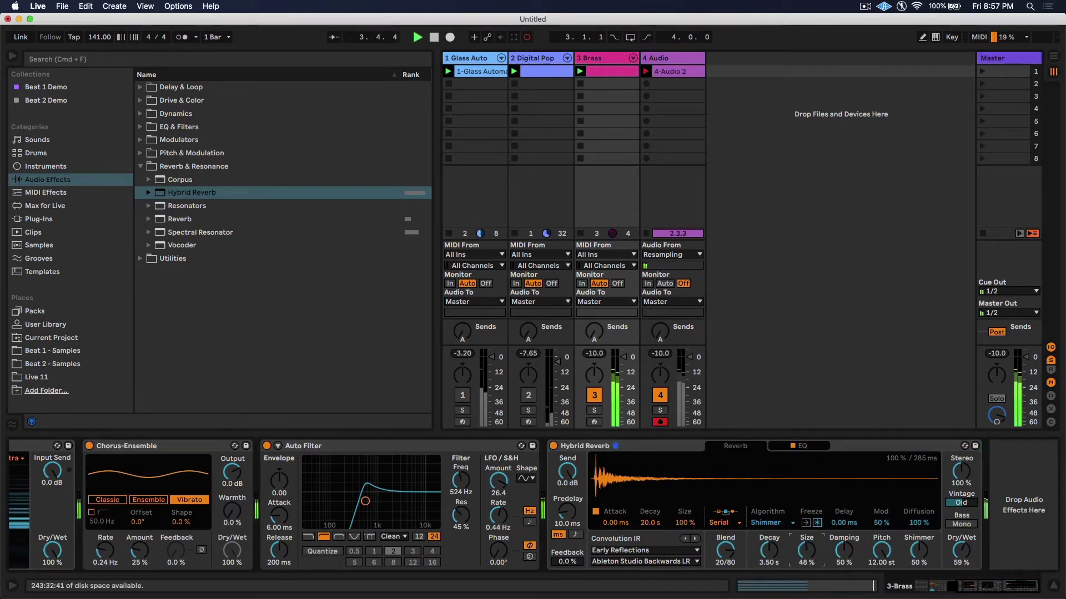
pyautogui.press('space')
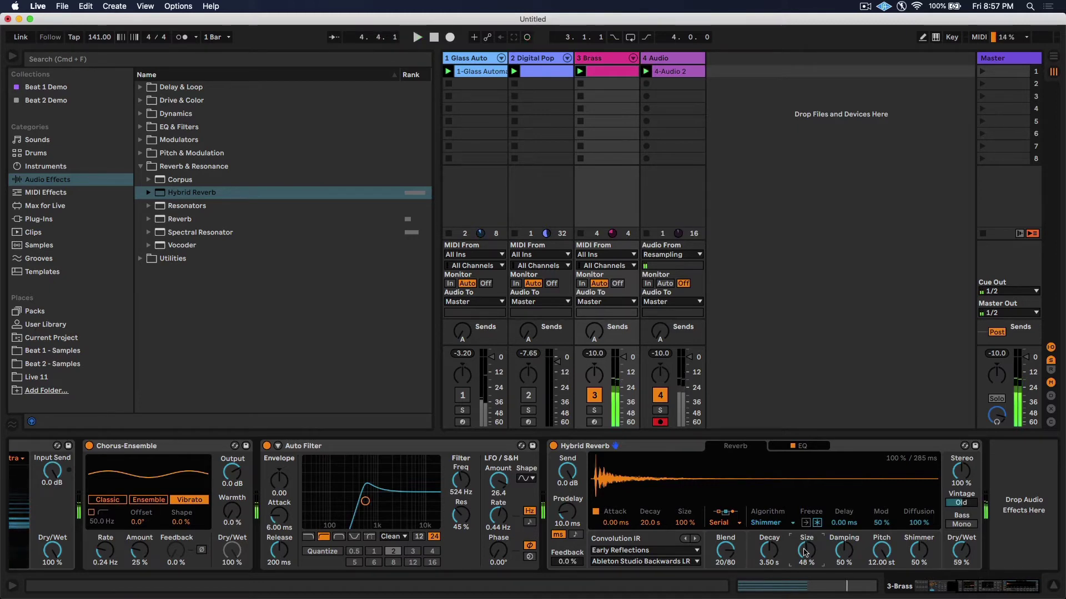
pyautogui.scroll(2, 806, 553)
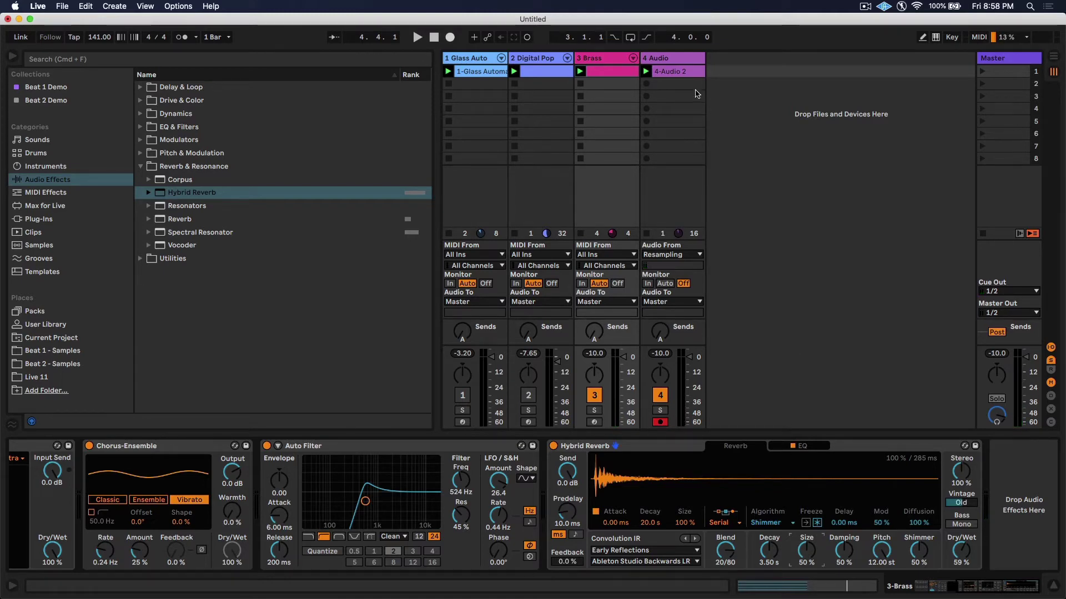
# Replace the recorded clip on the audio track with Radio Chords Resampled.wav from Beat 1 Demo's Edited Audio folder.
pyautogui.click(674, 75)
pyautogui.press('Delete')
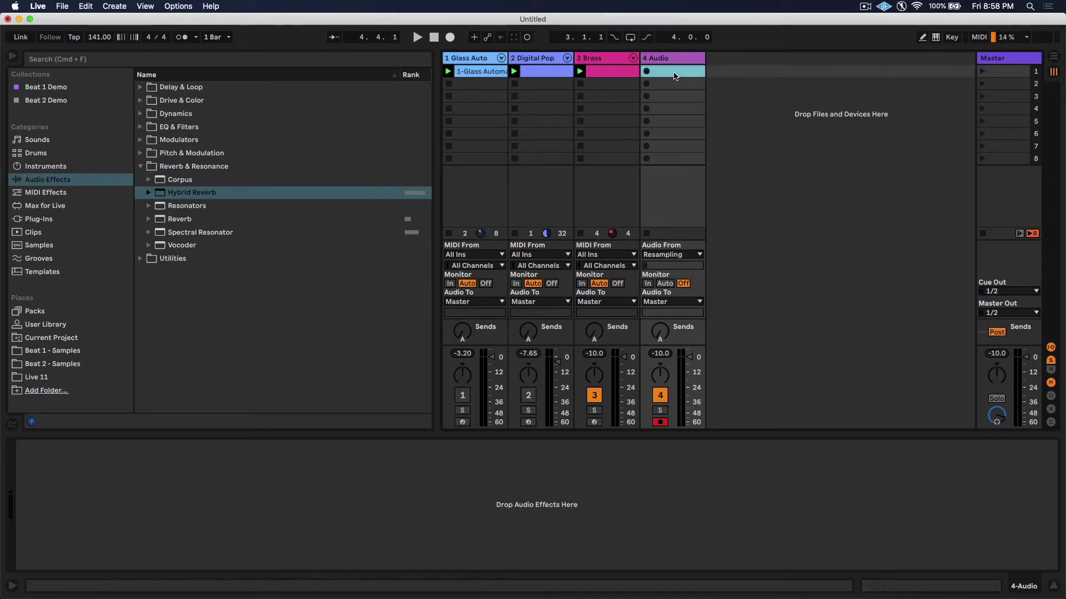
pyautogui.click(49, 92)
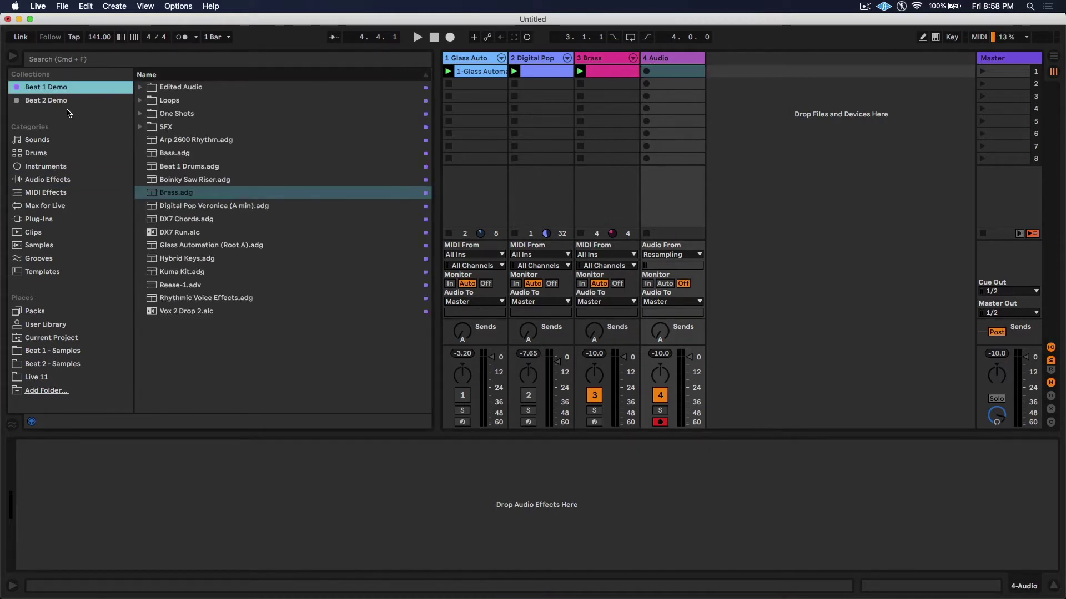
pyautogui.click(140, 87)
pyautogui.moveTo(201, 114); pyautogui.dragTo(682, 79)
# Delete the Brass clip, and reactivate the Digital Pop and Glass Auto tracks to play together with the Radio Chords clip.
pyautogui.click(612, 76)
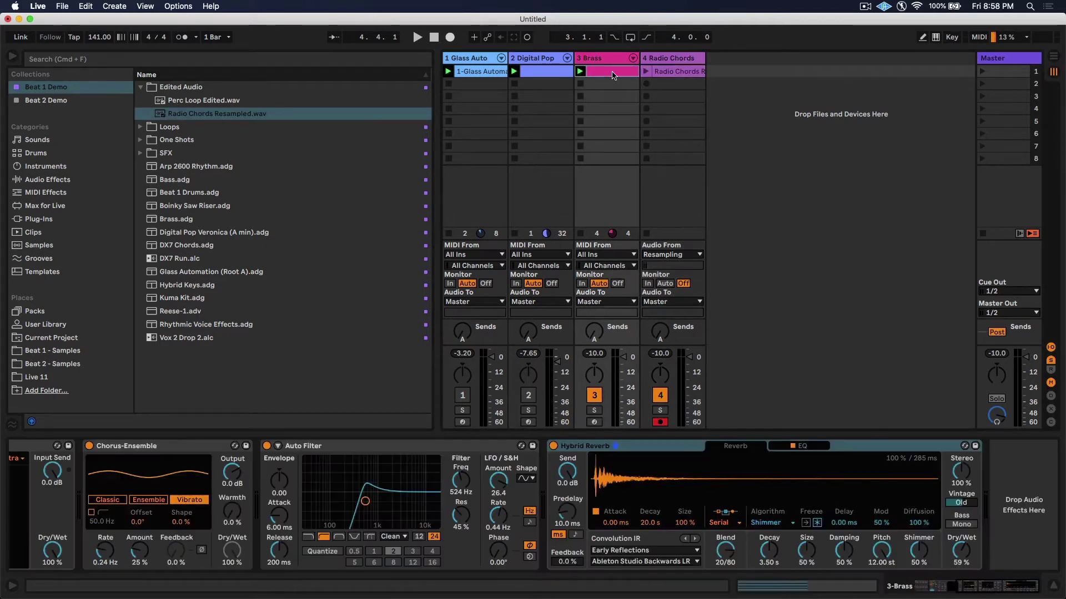
pyautogui.press('Delete')
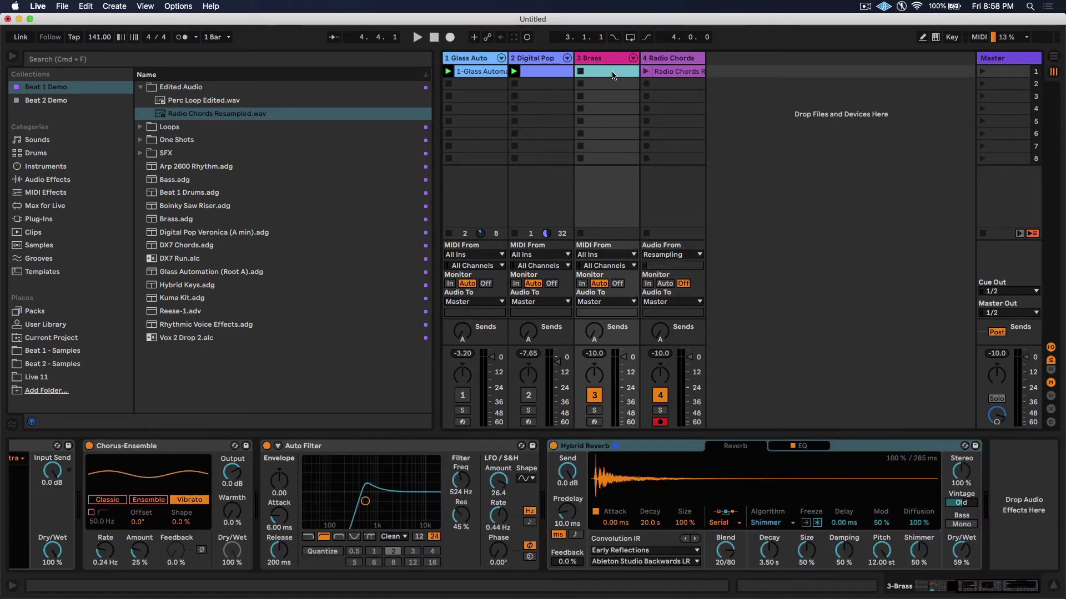
pyautogui.click(528, 395)
pyautogui.click(463, 397)
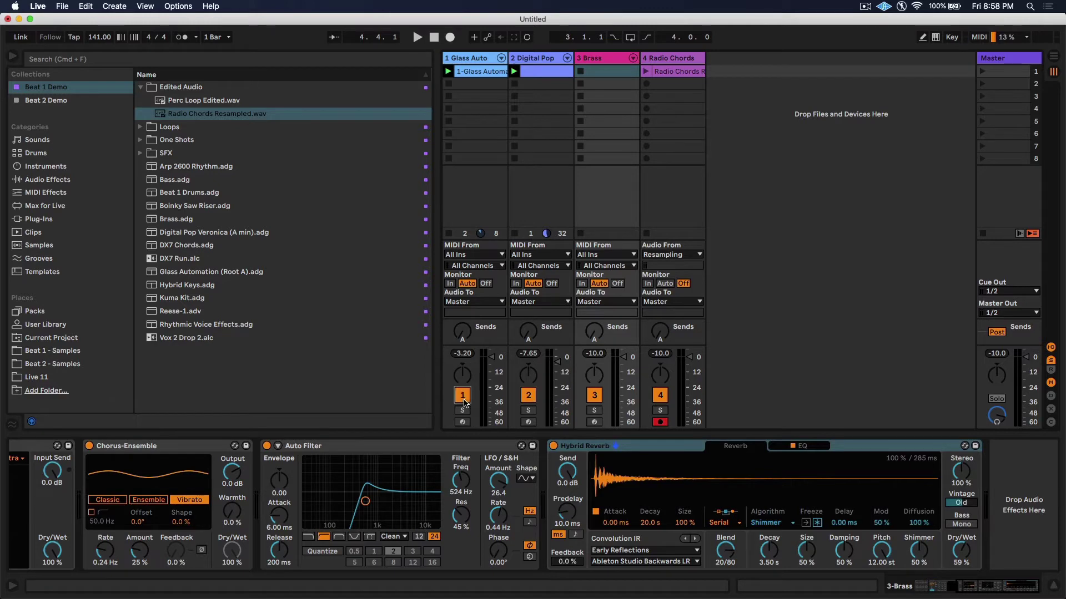
pyautogui.click(646, 73)
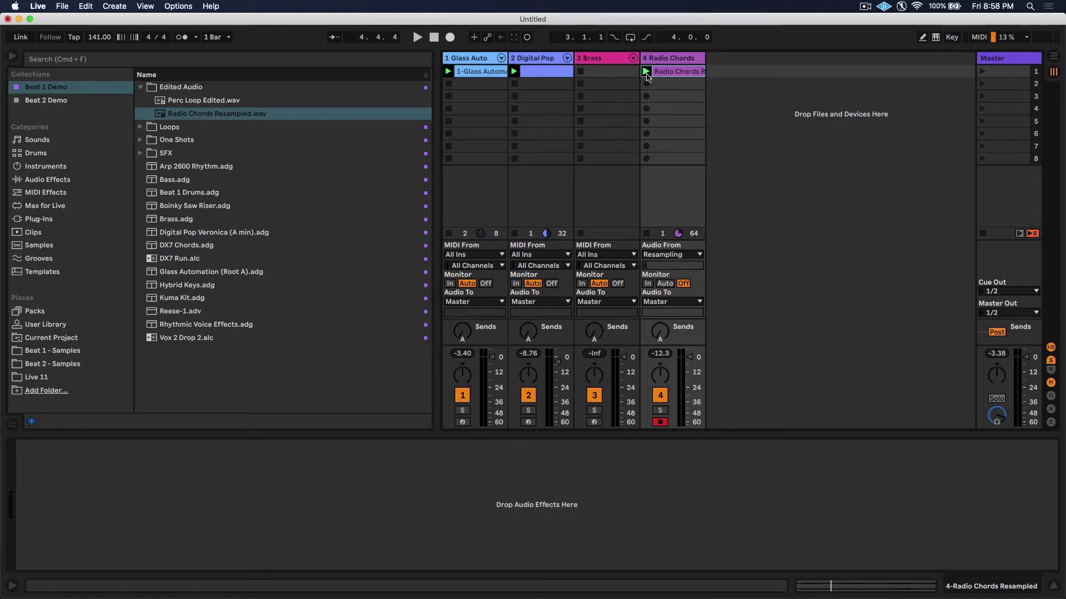
# Add CassetteDeck Hiss High 1.aif from the SFX folder on a new audio track, and audition it in solo.
pyautogui.click(141, 89)
pyautogui.click(140, 127)
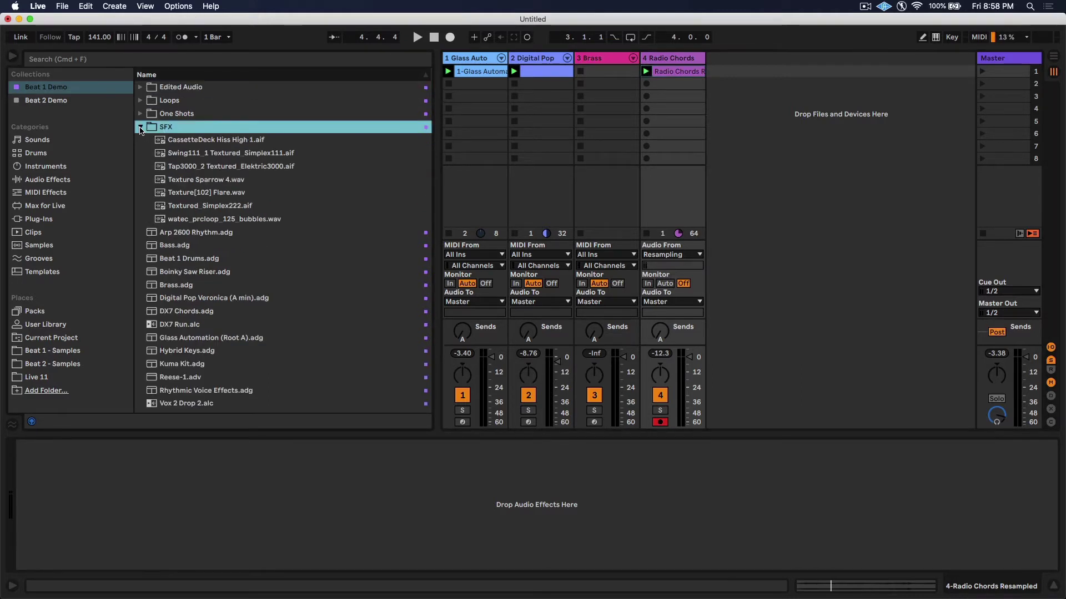
pyautogui.moveTo(195, 141); pyautogui.dragTo(758, 73)
pyautogui.click(727, 411)
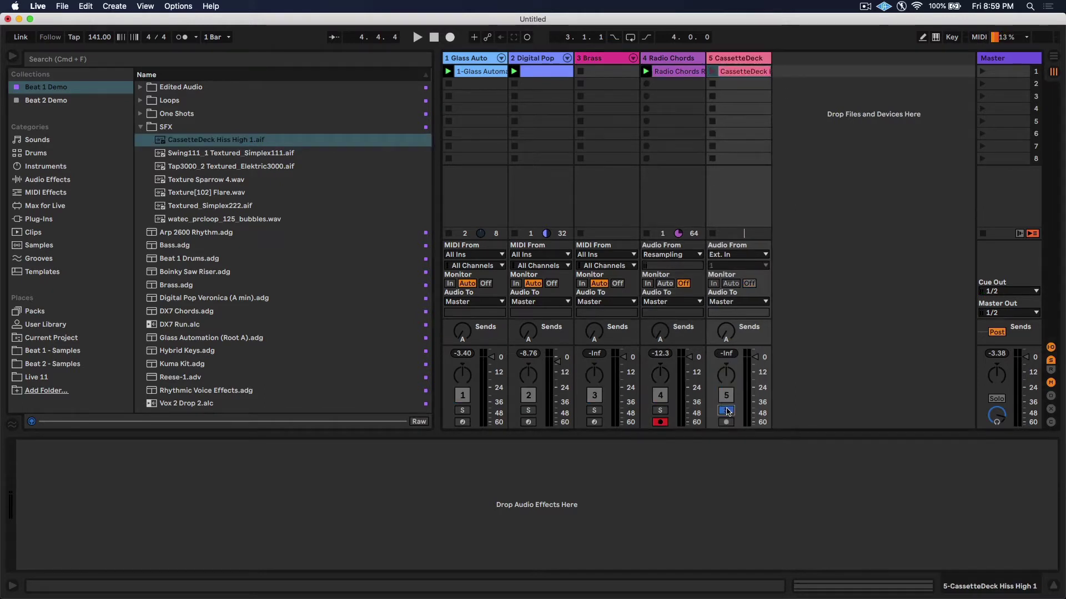
pyautogui.click(712, 71)
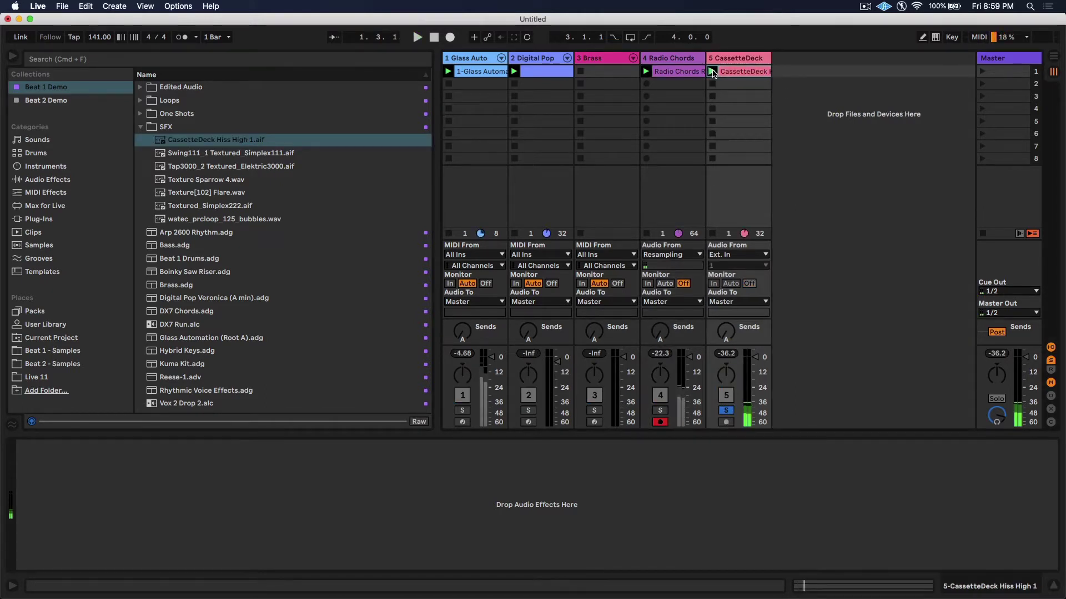
pyautogui.click(726, 410)
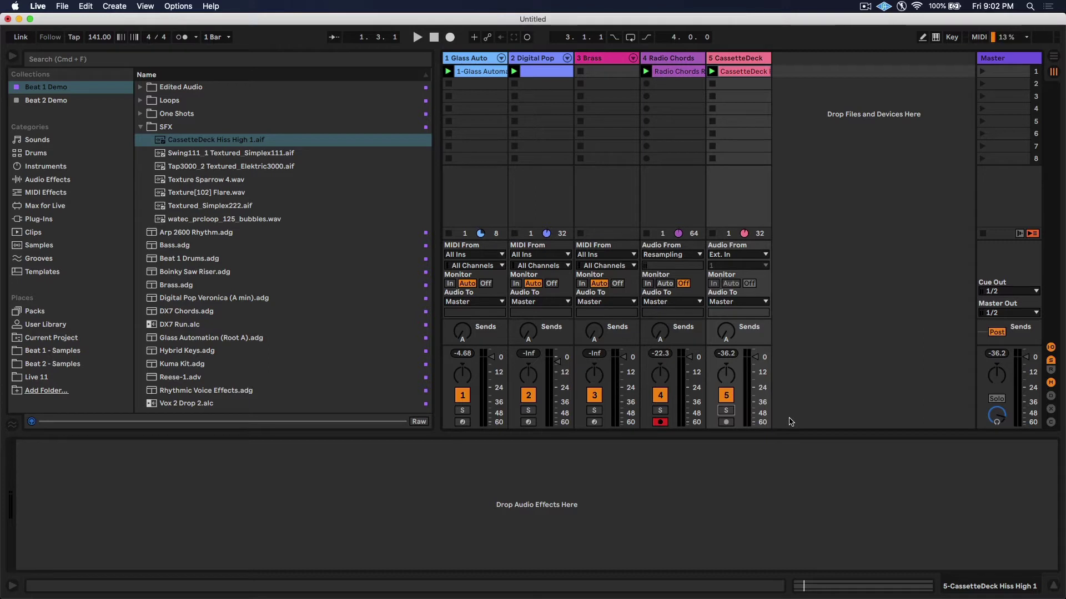
pyautogui.click(142, 128)
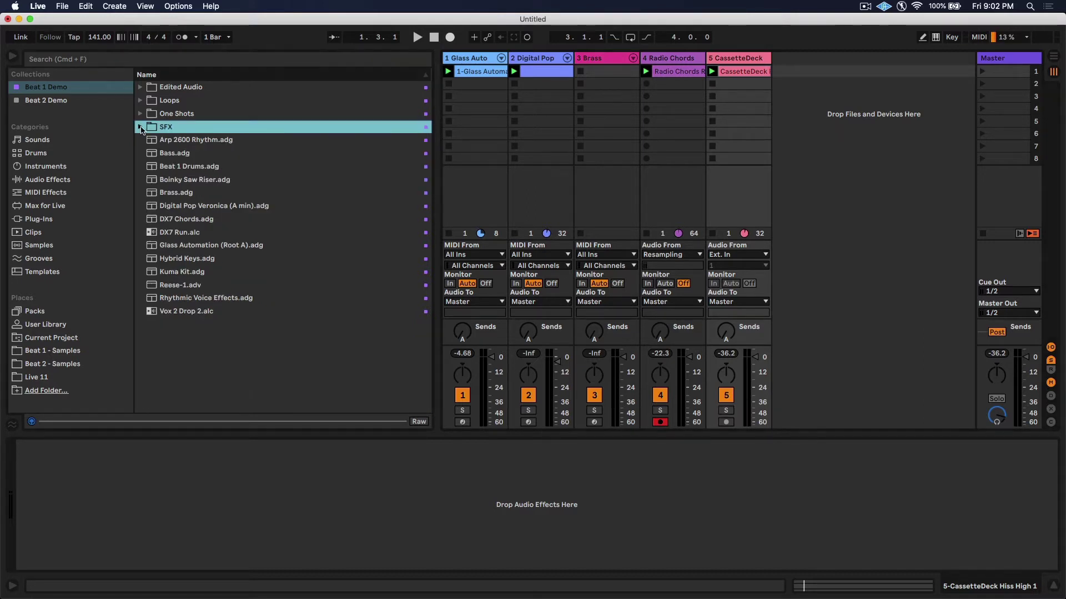
# Add Beat 1 Drums.adg on a new track and create a two-bar MIDI clip in its first slot.
pyautogui.click(178, 168)
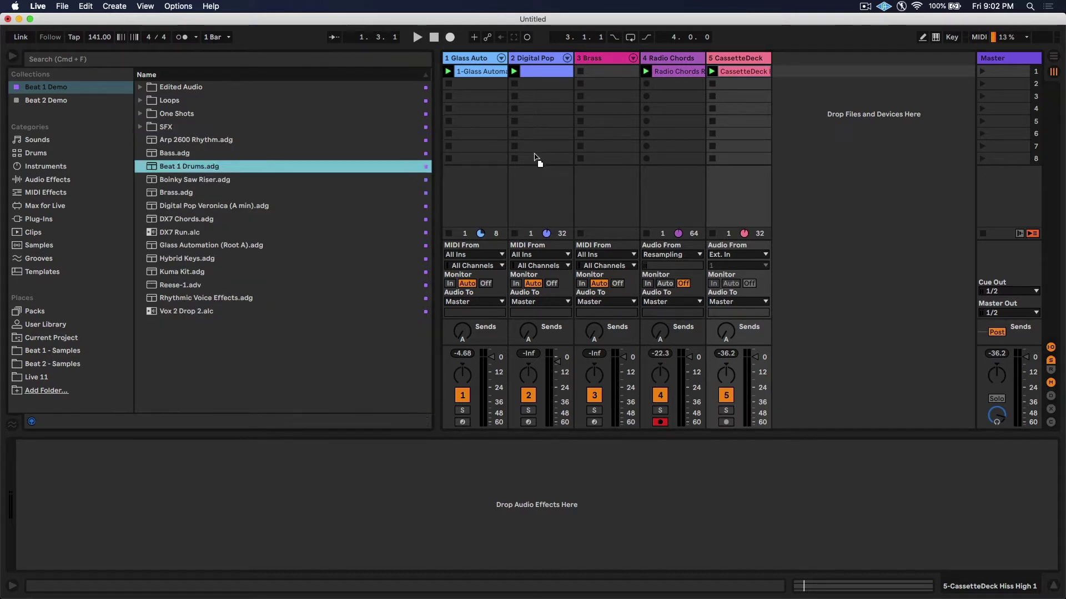
pyautogui.moveTo(536, 158); pyautogui.dragTo(798, 121)
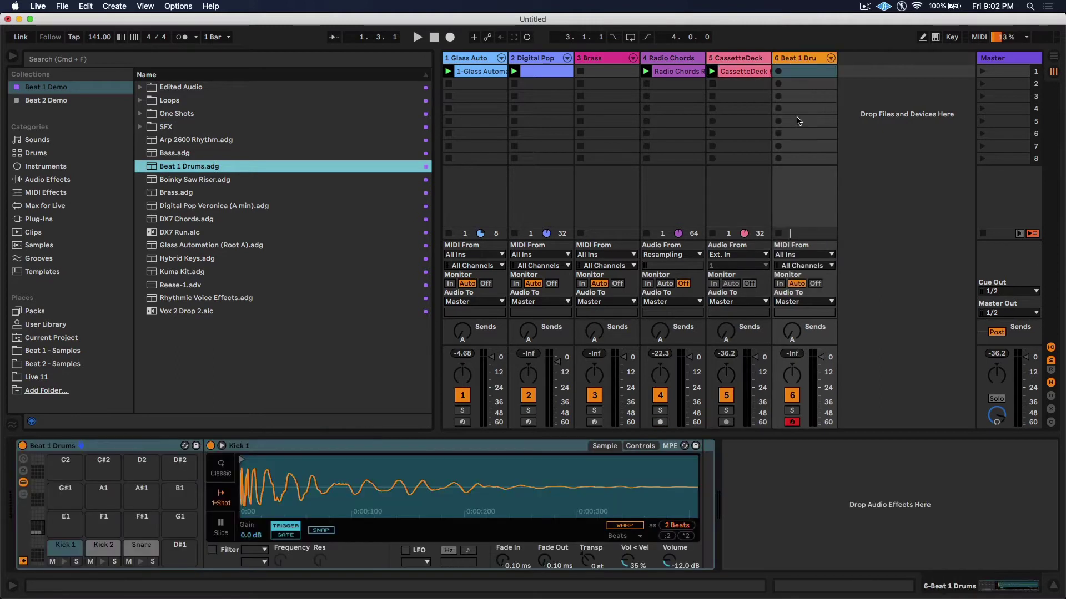
pyautogui.doubleClick(812, 75)
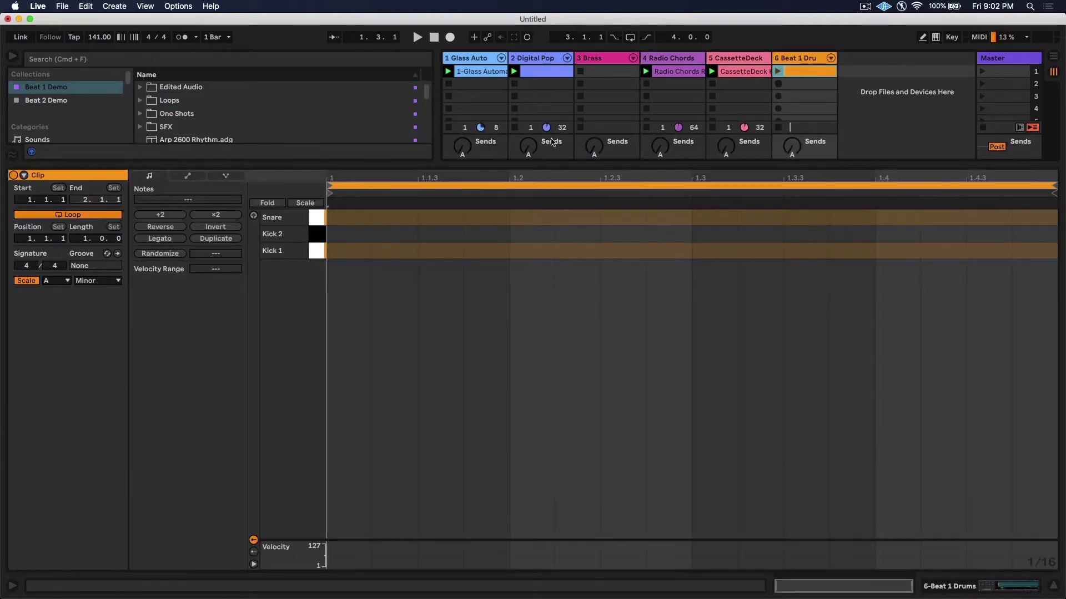
pyautogui.press('super+d')
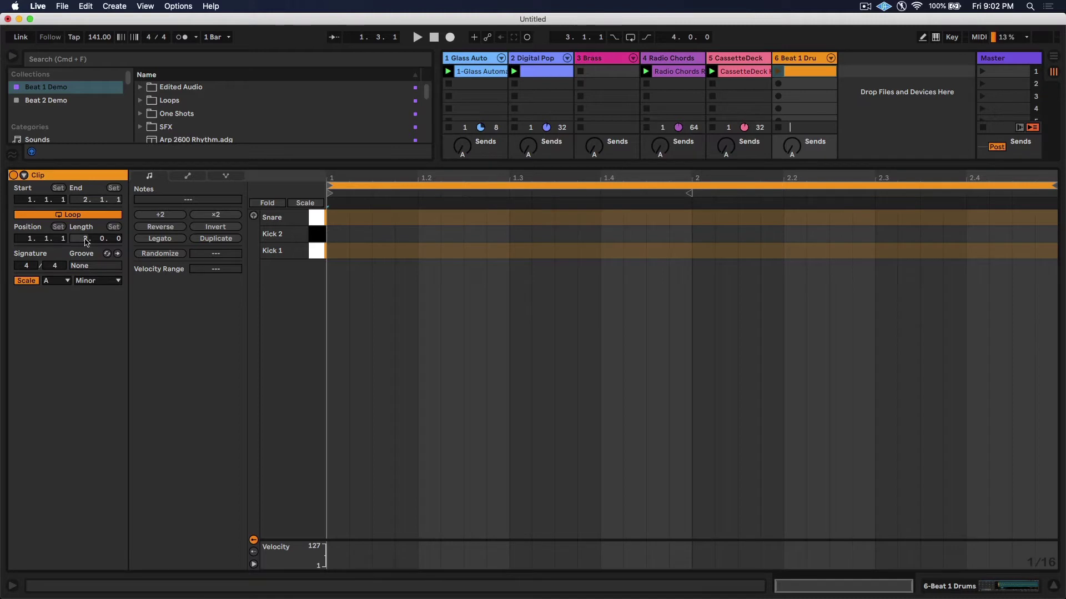
# Place snares at 1.3 and 2.3 and Kick 1 hits at 1.1, 1.4 and 2.2, with all velocities set to 127.
pyautogui.doubleClick(521, 218)
pyautogui.doubleClick(892, 219)
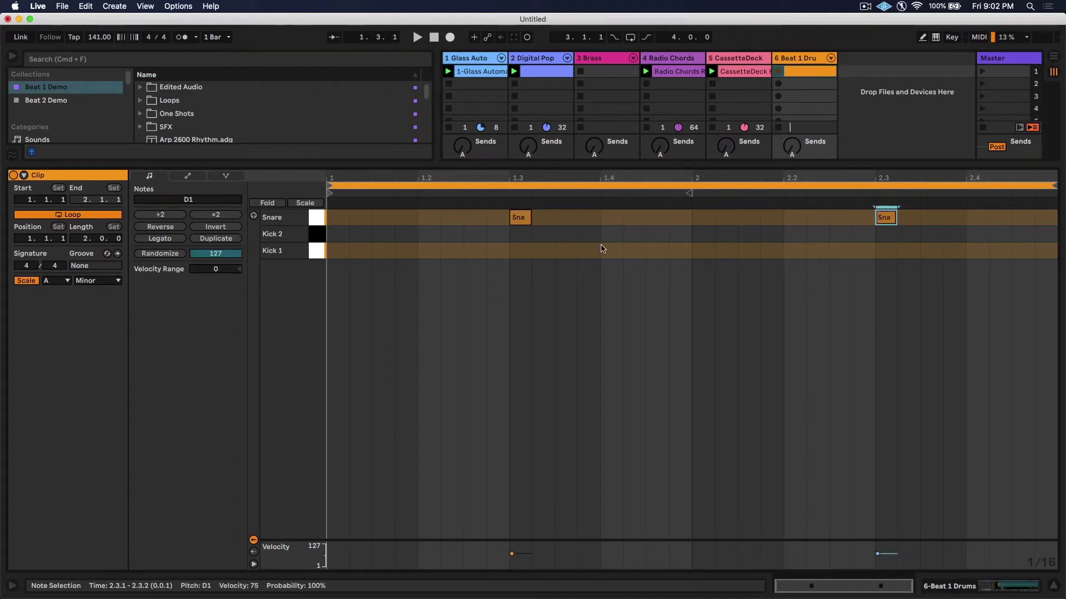
pyautogui.doubleClick(334, 253)
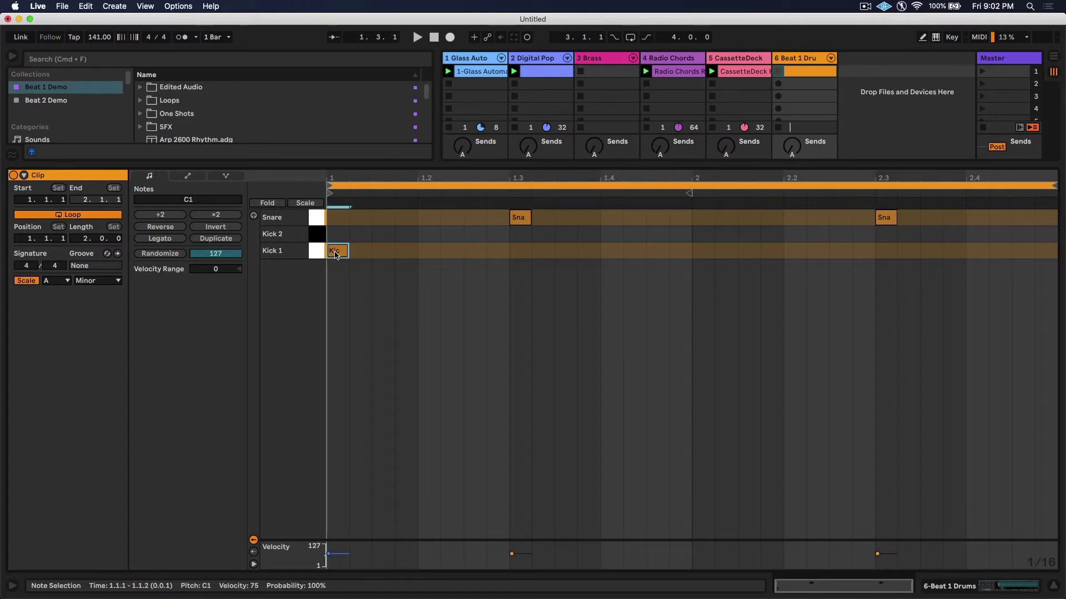
pyautogui.doubleClick(611, 251)
pyautogui.doubleClick(797, 252)
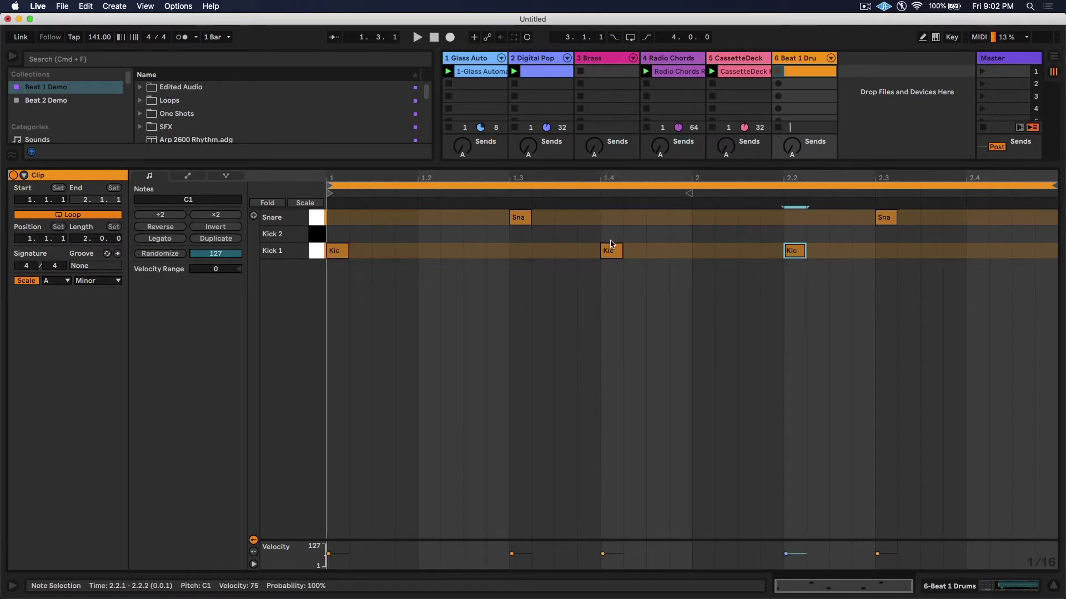
pyautogui.press('super+a')
pyautogui.moveTo(610, 251)
pyautogui.mouseDown()
pyautogui.moveTo(610, 227)
pyautogui.moveTo(611, 254)
pyautogui.mouseUp()
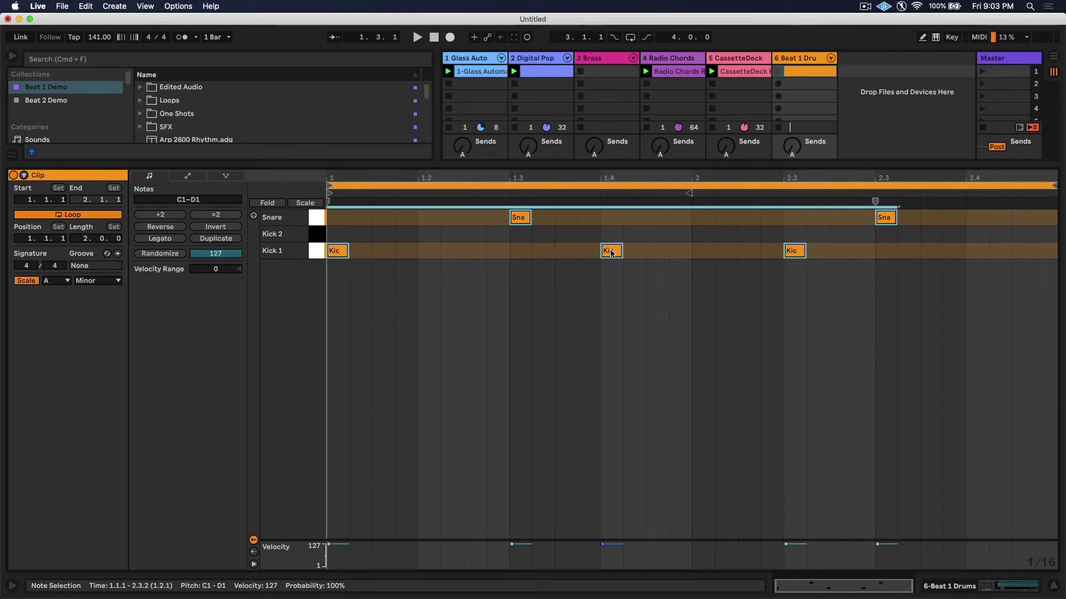
# Add Kick 2 hits at 1.2.3, 2.1.3 and 2.1.4, and duplicate the drum pattern to four bars.
pyautogui.doubleClick(469, 235)
pyautogui.doubleClick(752, 236)
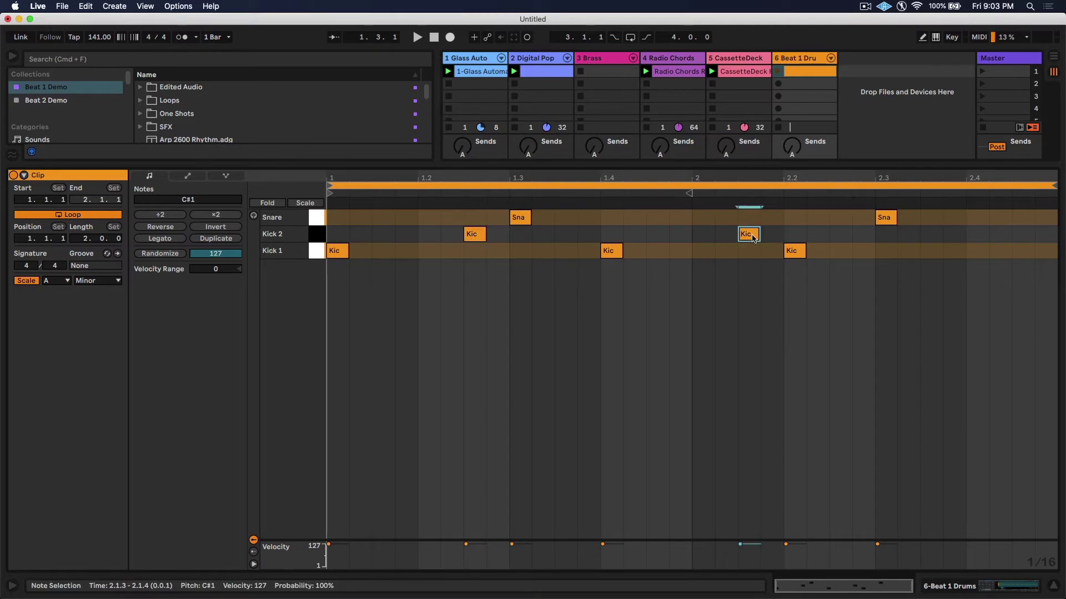
pyautogui.doubleClick(778, 236)
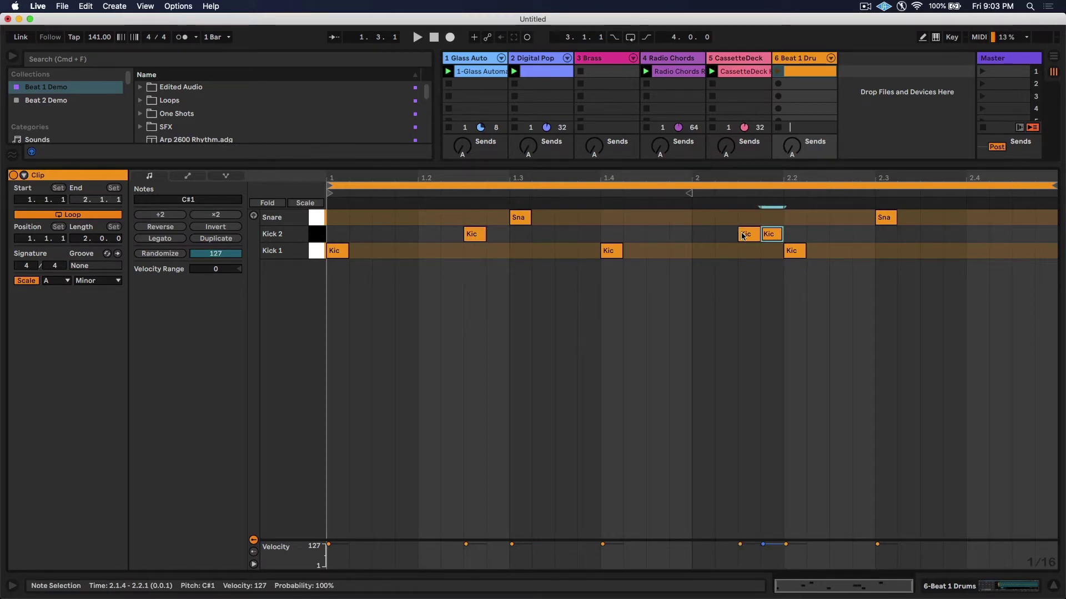
pyautogui.click(213, 239)
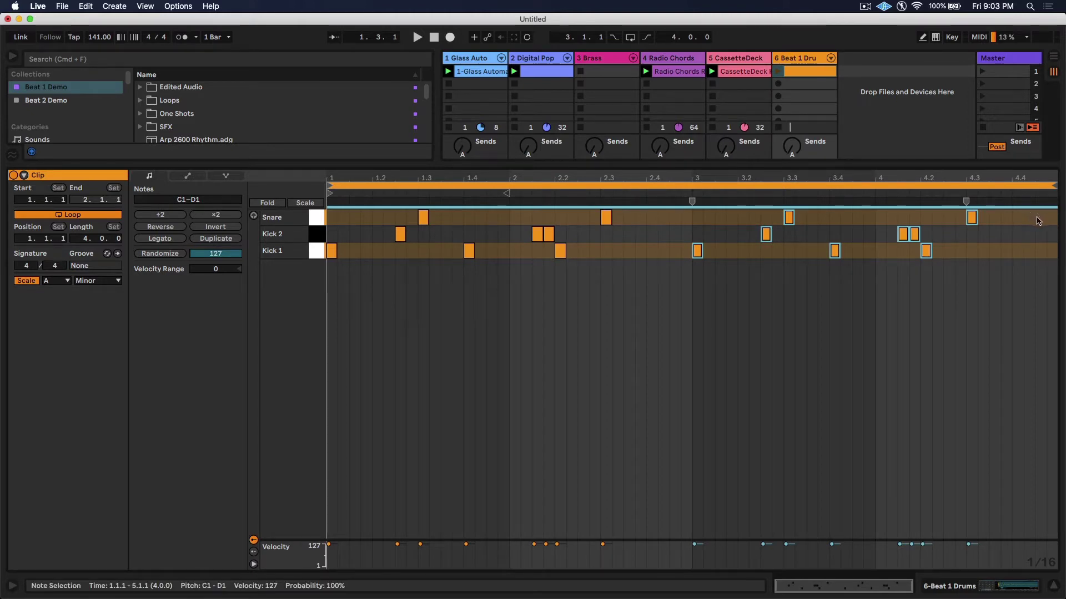
# Add a snare at 4.4.3, remove the Kick 2 hit at 4.1.4, and duplicate the pattern to eight bars.
pyautogui.doubleClick(1038, 220)
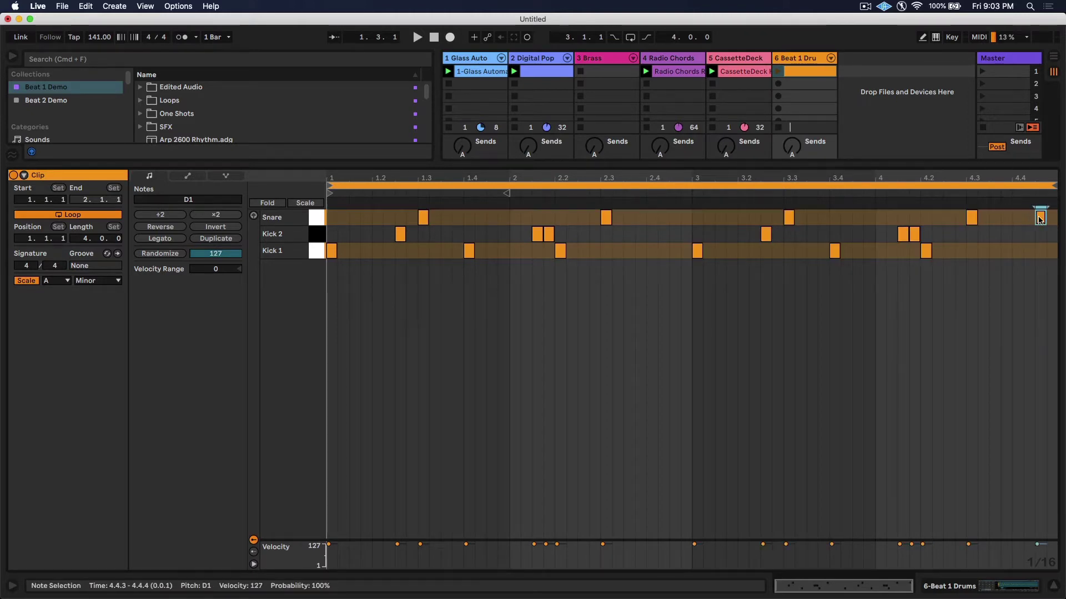
pyautogui.doubleClick(915, 235)
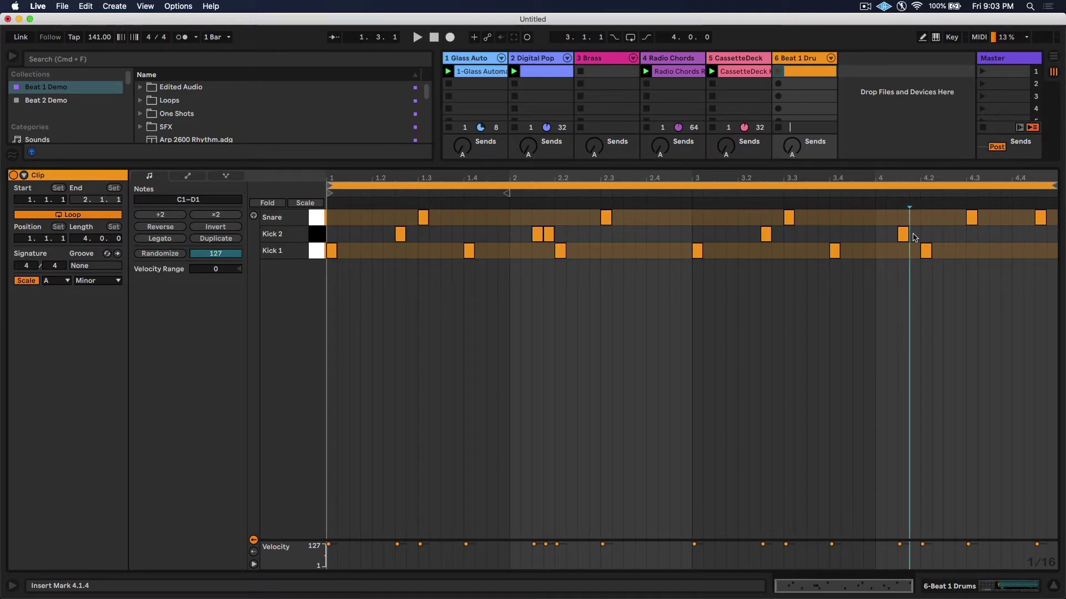
pyautogui.click(218, 239)
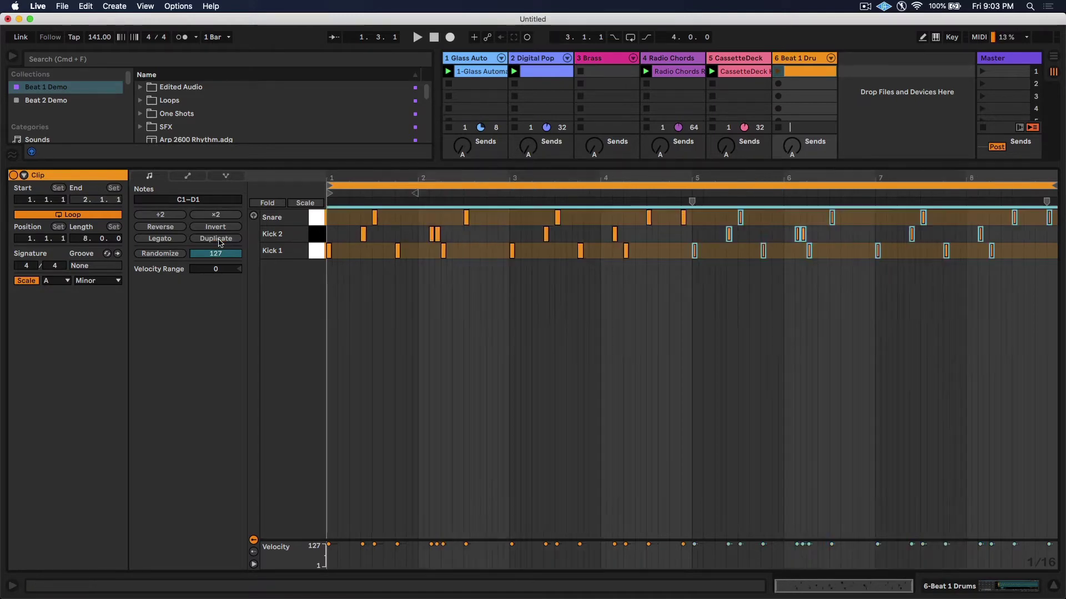
# Vary the second half with snares at 5.4.3, 6.1.3 and 8.4.1, deleting both Kick 2 hits in bar 6, and launch the clip.
pyautogui.click(765, 325)
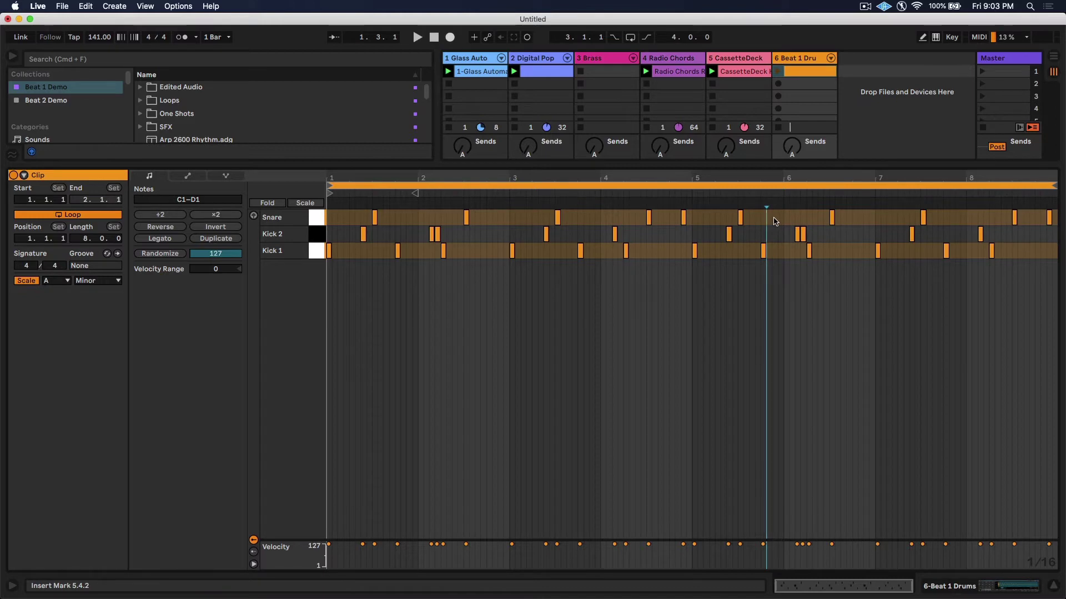
pyautogui.doubleClick(774, 218)
pyautogui.doubleClick(799, 218)
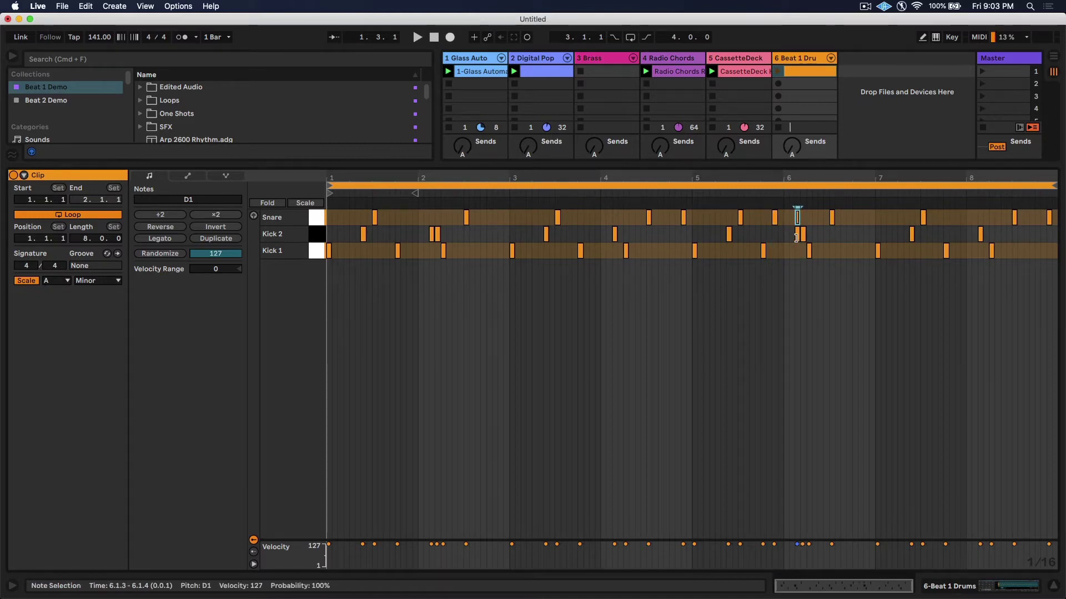
pyautogui.moveTo(796, 237); pyautogui.dragTo(819, 233)
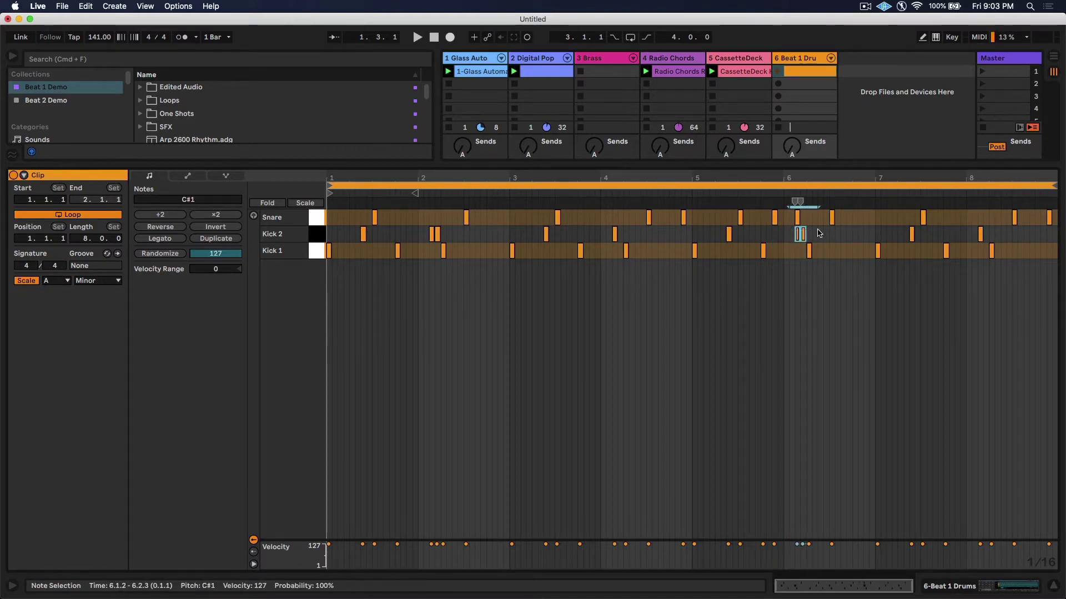
pyautogui.press('Delete')
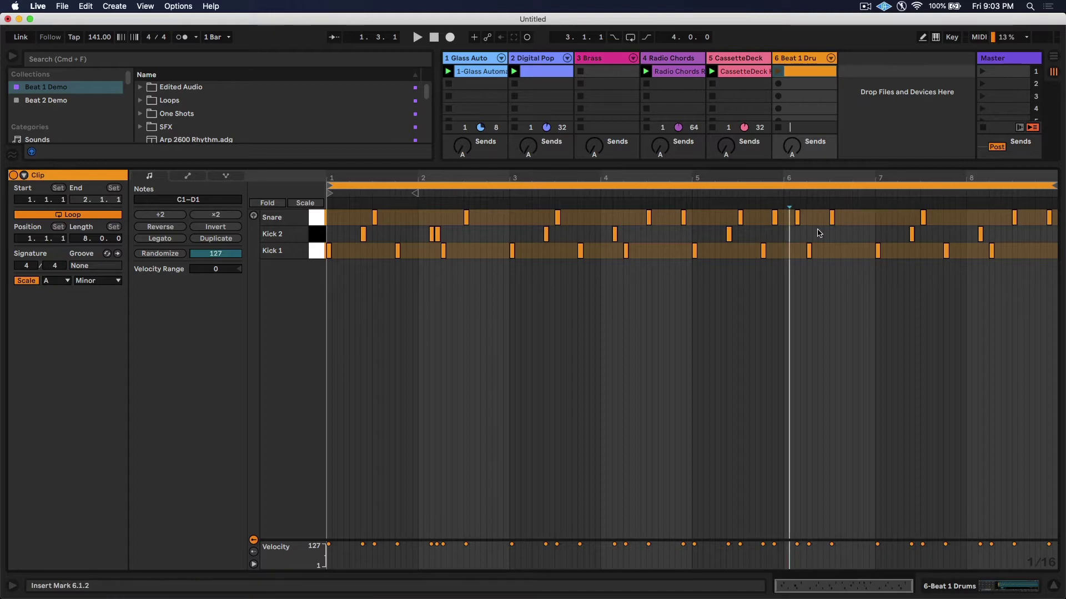
pyautogui.click(1036, 221)
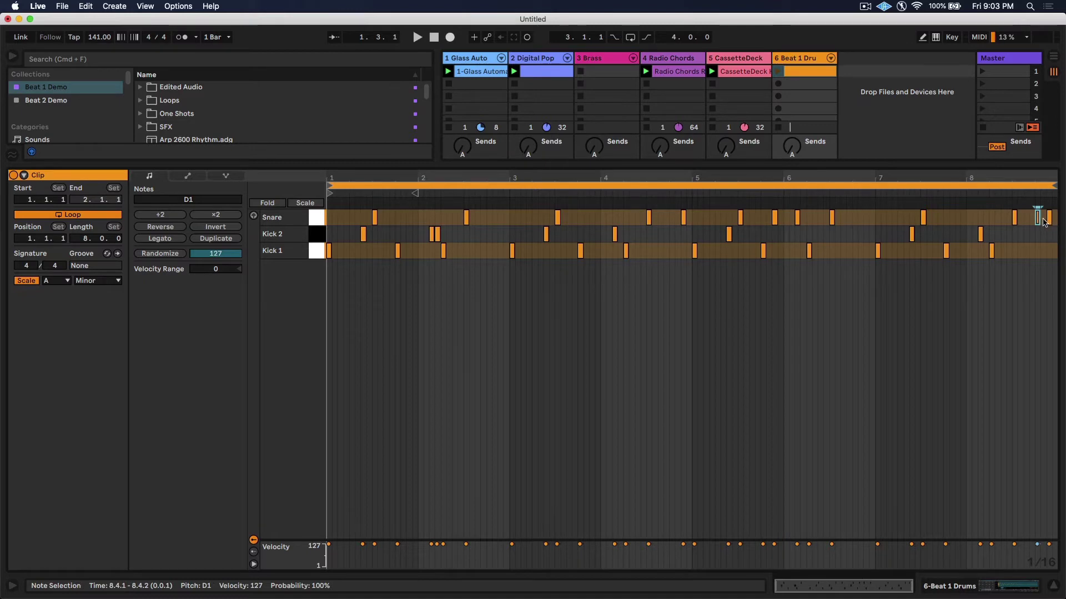
pyautogui.click(779, 71)
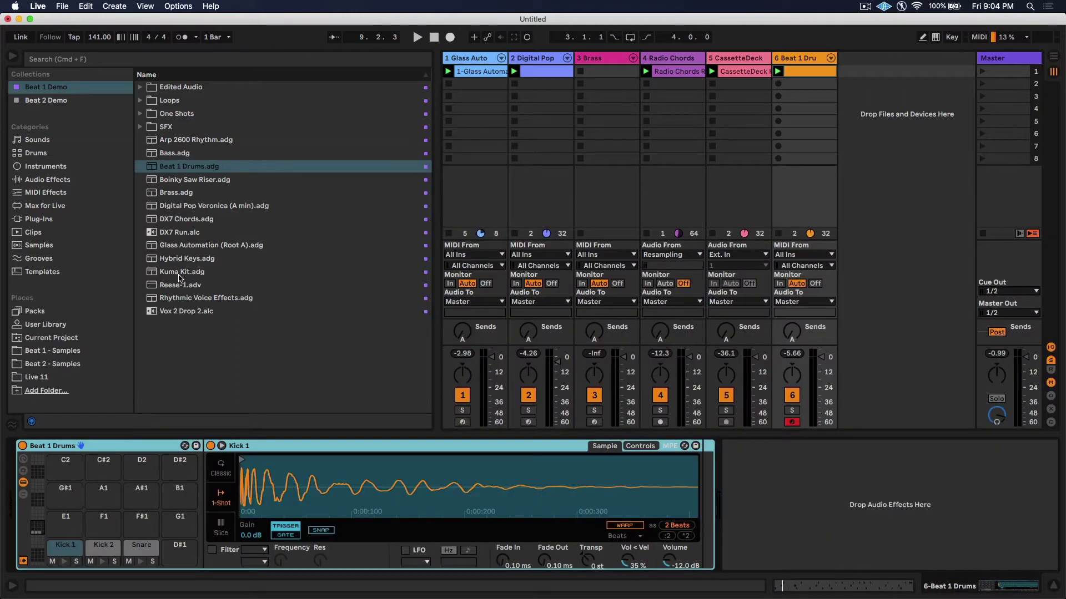
# Add Kuma Kit.adg from Beat 1 Demo on a new track with a two-bar MIDI clip in its first slot.
pyautogui.click(179, 275)
pyautogui.moveTo(179, 275); pyautogui.dragTo(842, 174)
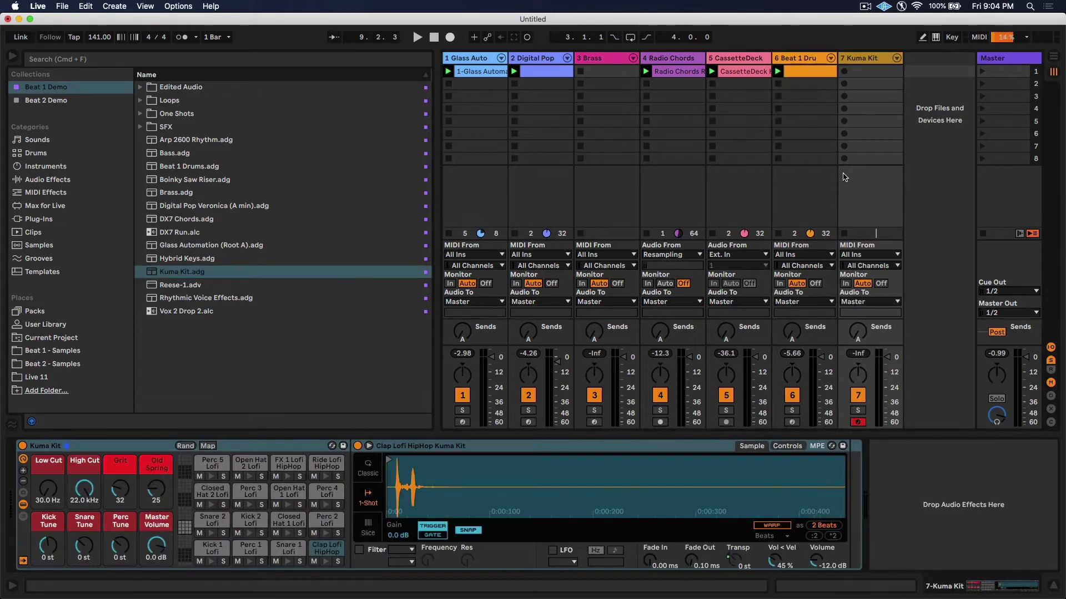
pyautogui.doubleClick(871, 72)
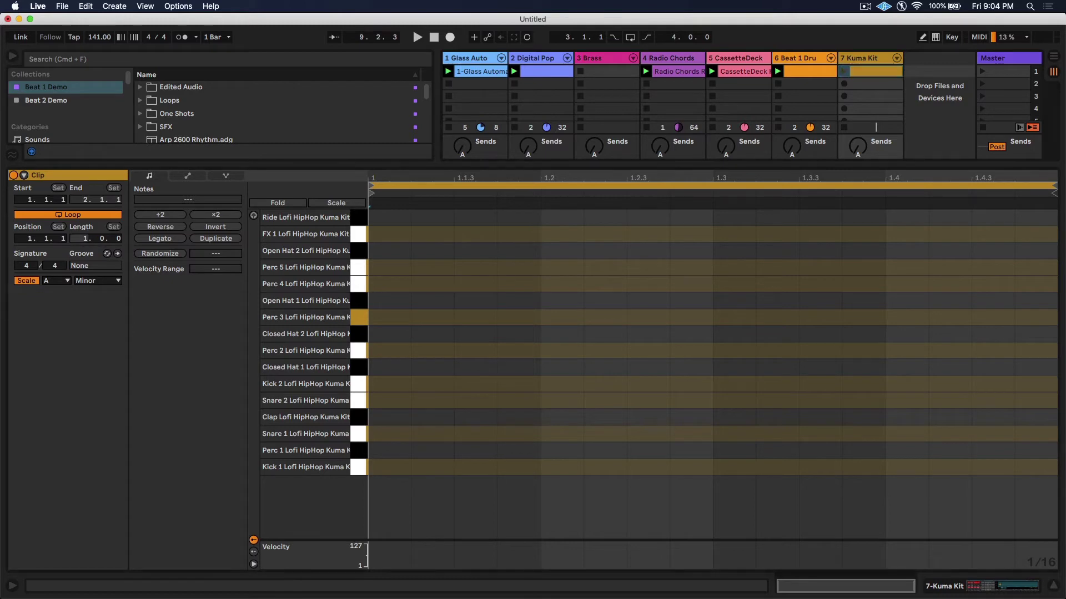
pyautogui.moveTo(87, 239); pyautogui.dragTo(87, 236)
# Place a Kick 1 hit at 1.1.1 and Snare 1 hits at 1.3 and 2.3 in the Kuma Kit clip.
pyautogui.click(381, 474)
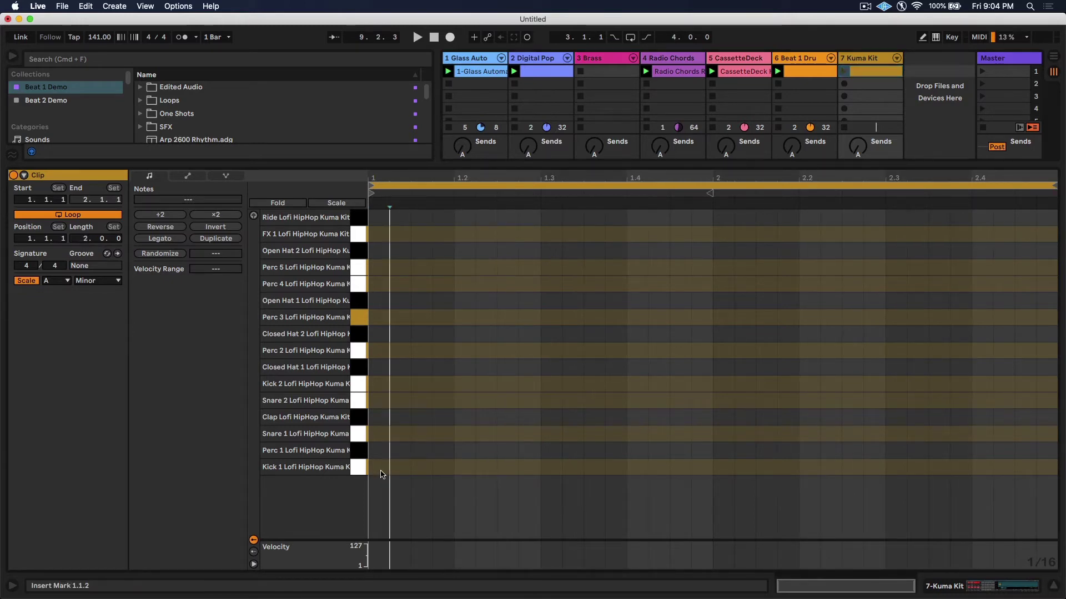
pyautogui.doubleClick(380, 473)
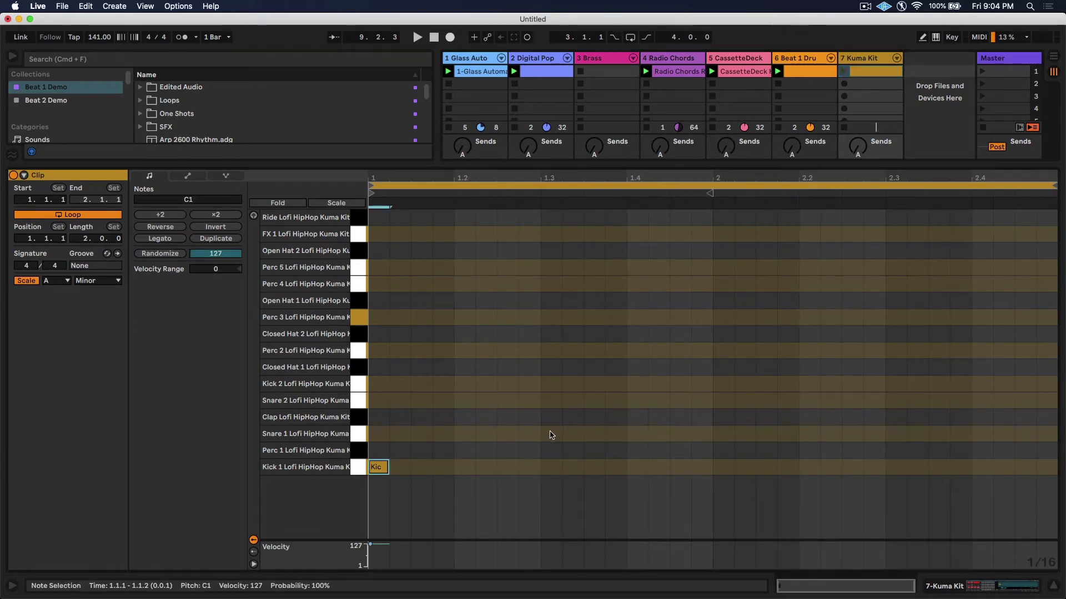
pyautogui.doubleClick(551, 435)
pyautogui.doubleClick(898, 436)
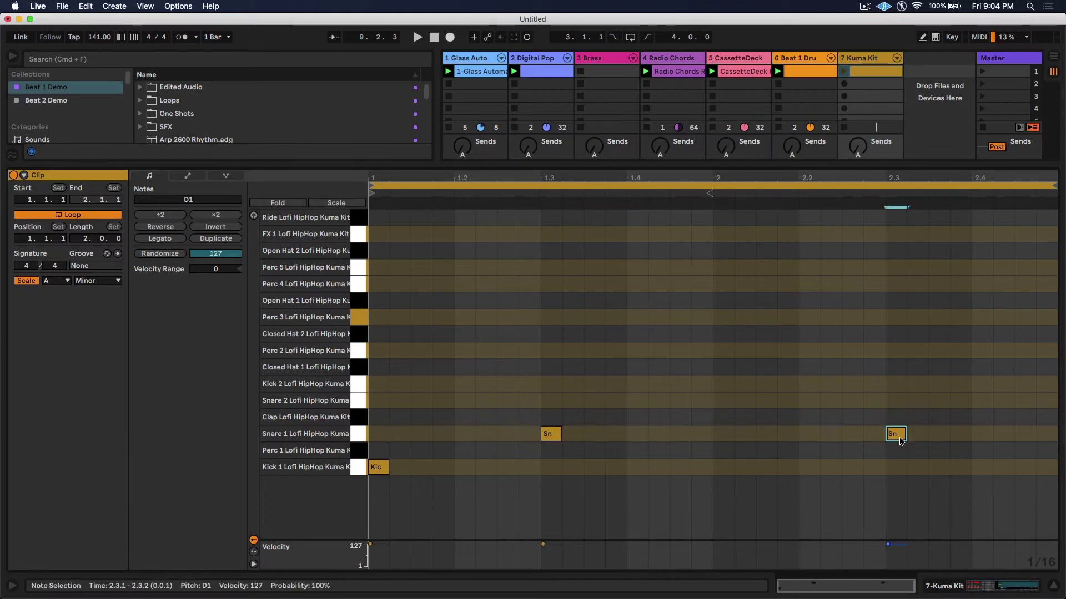
# Add Closed Hat 2 at 1.2.3 and Open Hat 1 at 1.3.3, and duplicate both hats into the second bar.
pyautogui.click(475, 333)
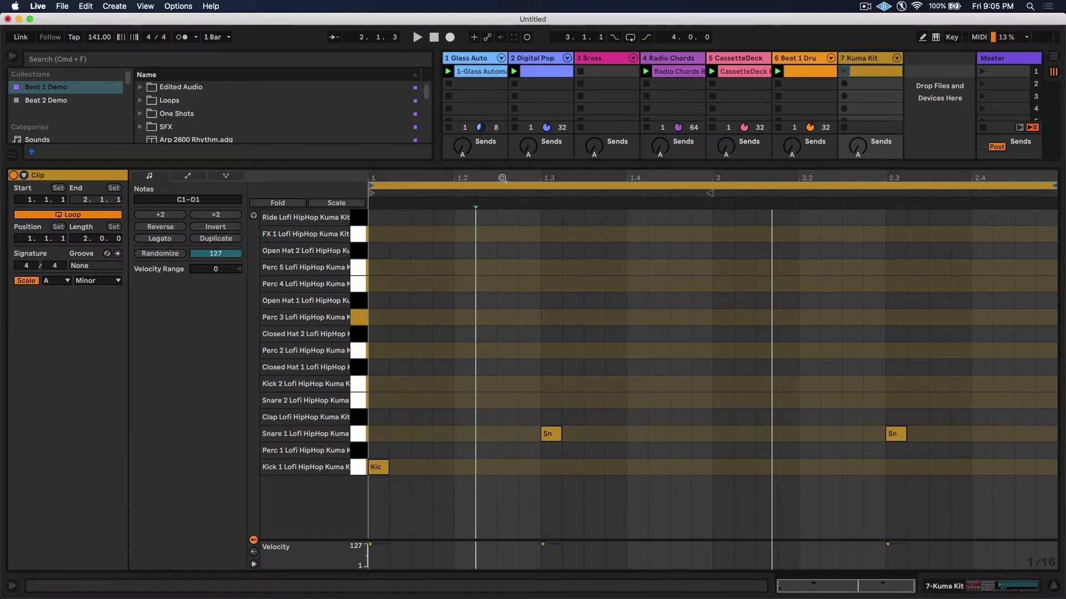
pyautogui.doubleClick(505, 338)
pyautogui.click(594, 305)
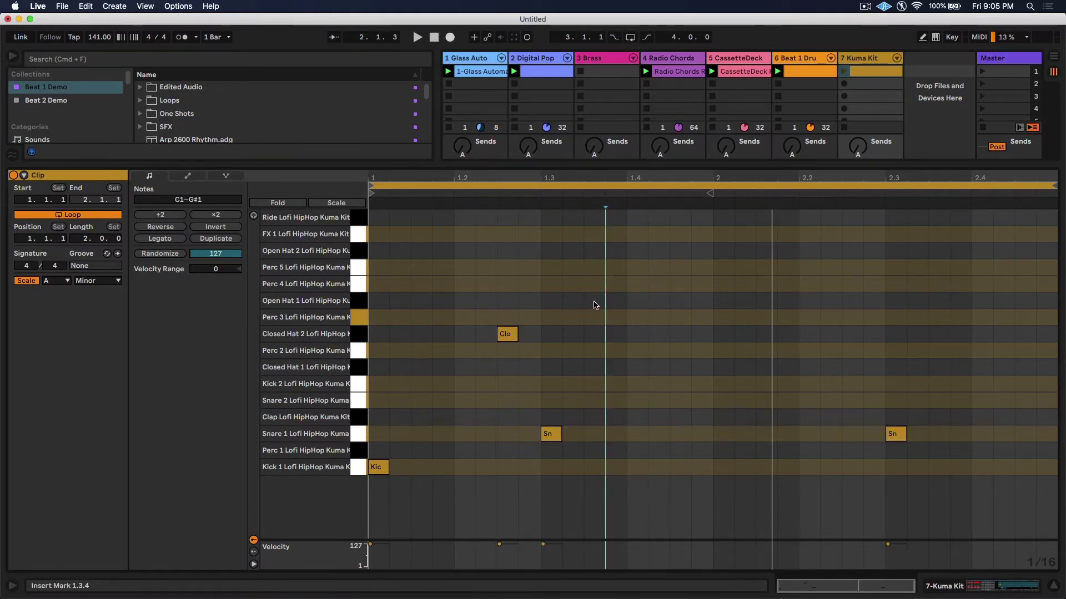
pyautogui.doubleClick(594, 305)
pyautogui.moveTo(713, 395); pyautogui.dragTo(77, 238)
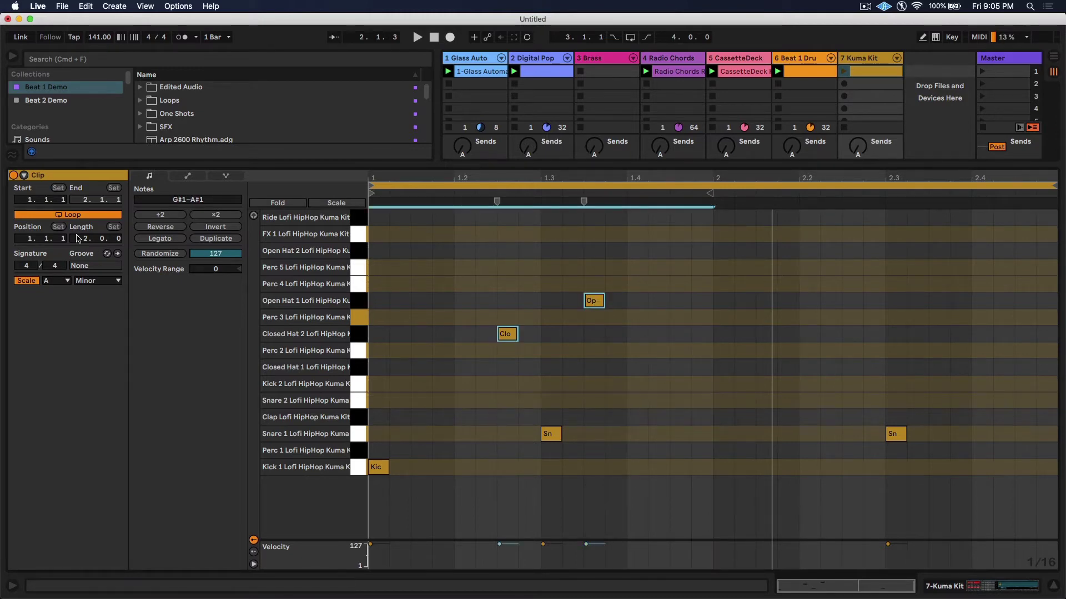
pyautogui.press('super+d')
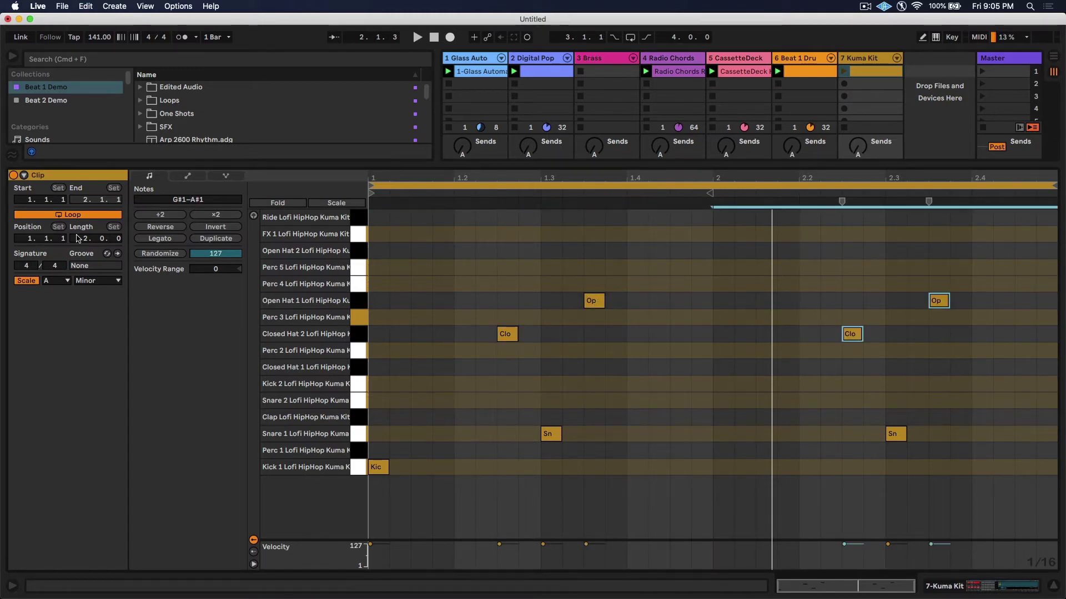
# Launch the Kuma Kit clip and lower its track volume to -9.0 dB.
pyautogui.click(844, 72)
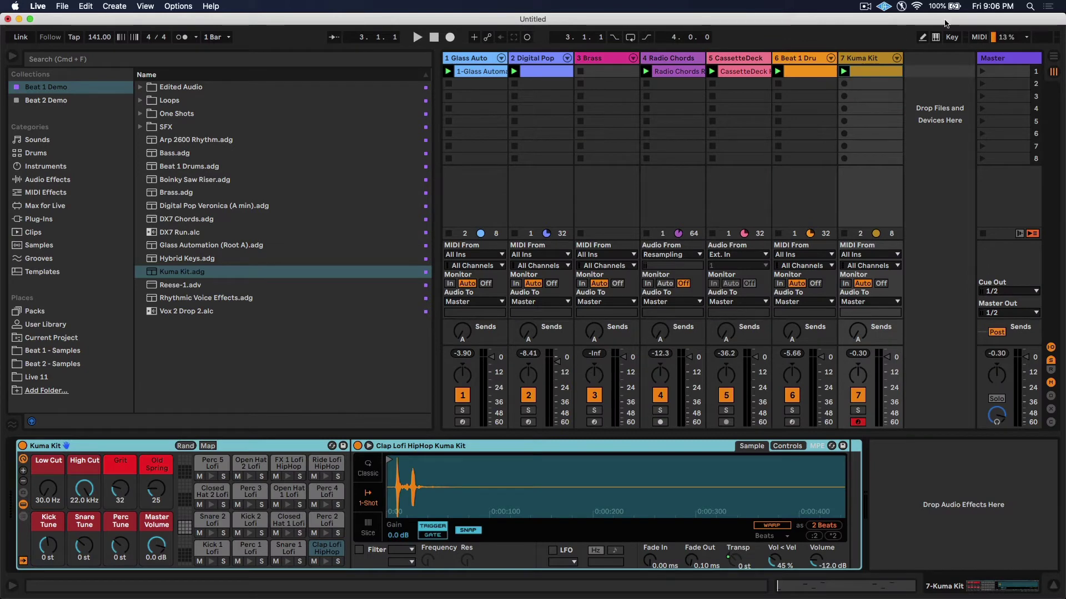
pyautogui.moveTo(887, 356); pyautogui.dragTo(887, 368)
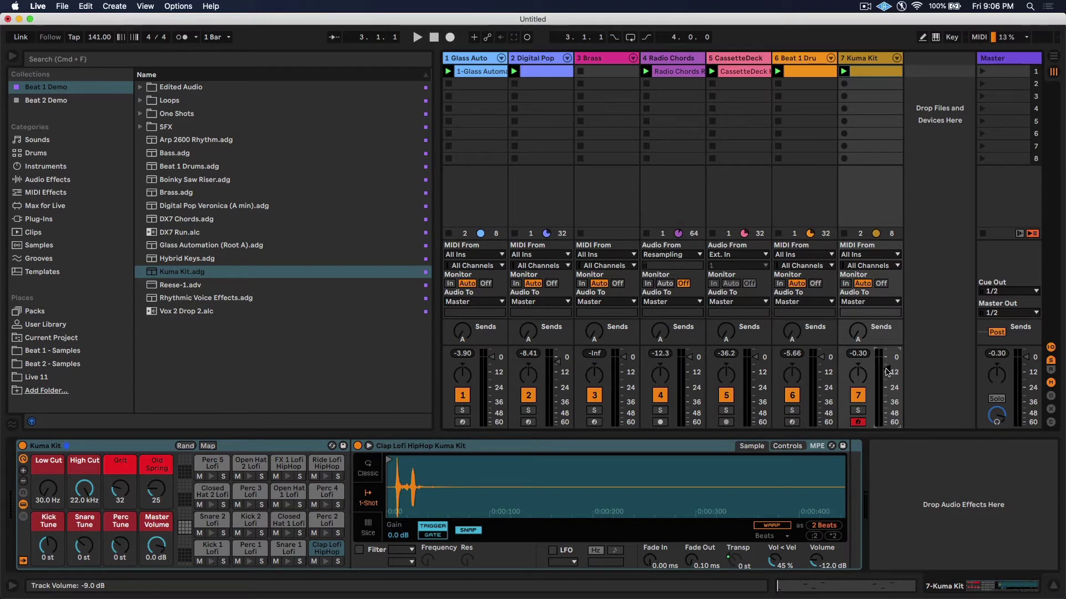
# Add Rhythmic Voice Effects.adg from the Voice Box pack's Vocal Percussion folder on a new track.
pyautogui.click(37, 312)
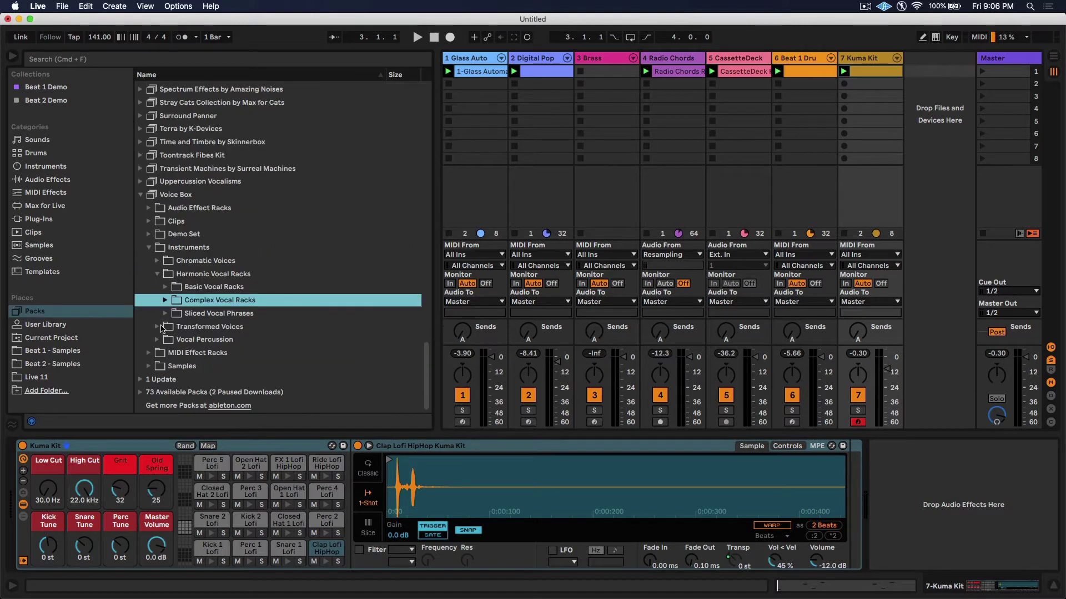
pyautogui.click(160, 339)
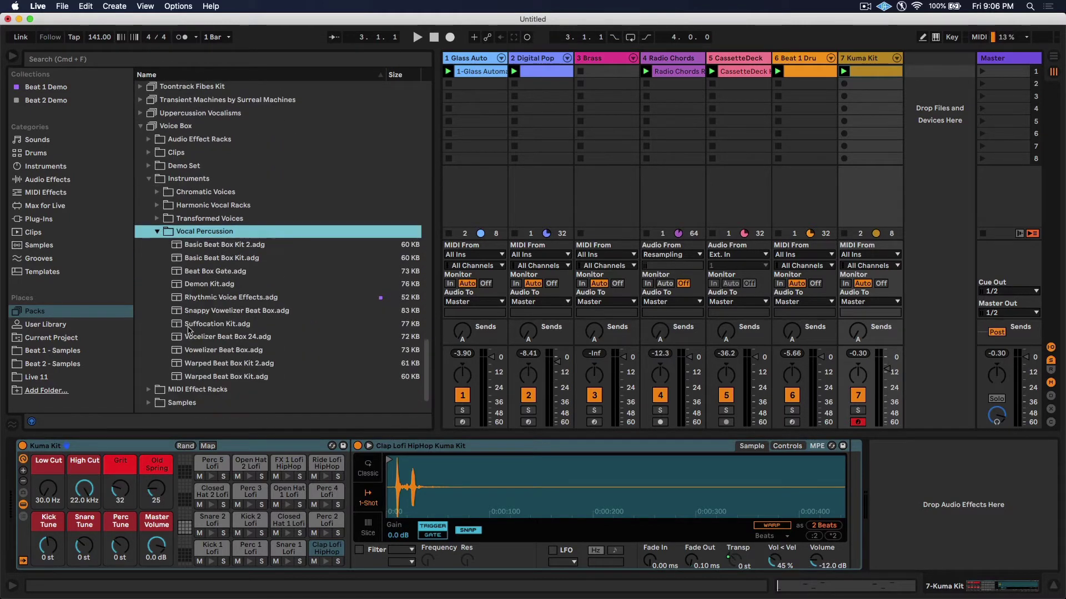
pyautogui.click(260, 300)
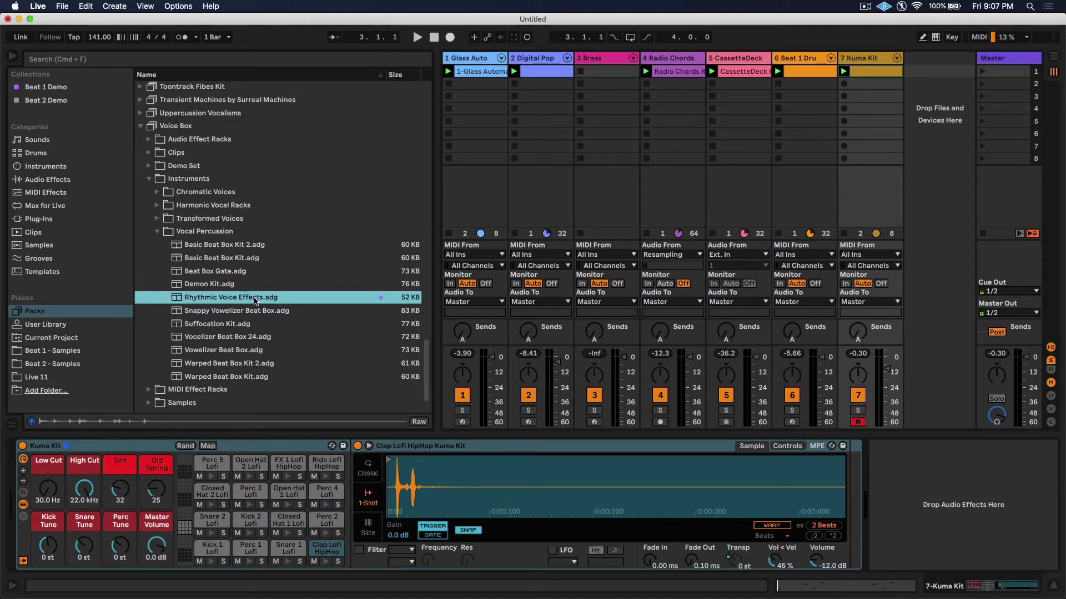
pyautogui.moveTo(256, 301); pyautogui.dragTo(940, 165)
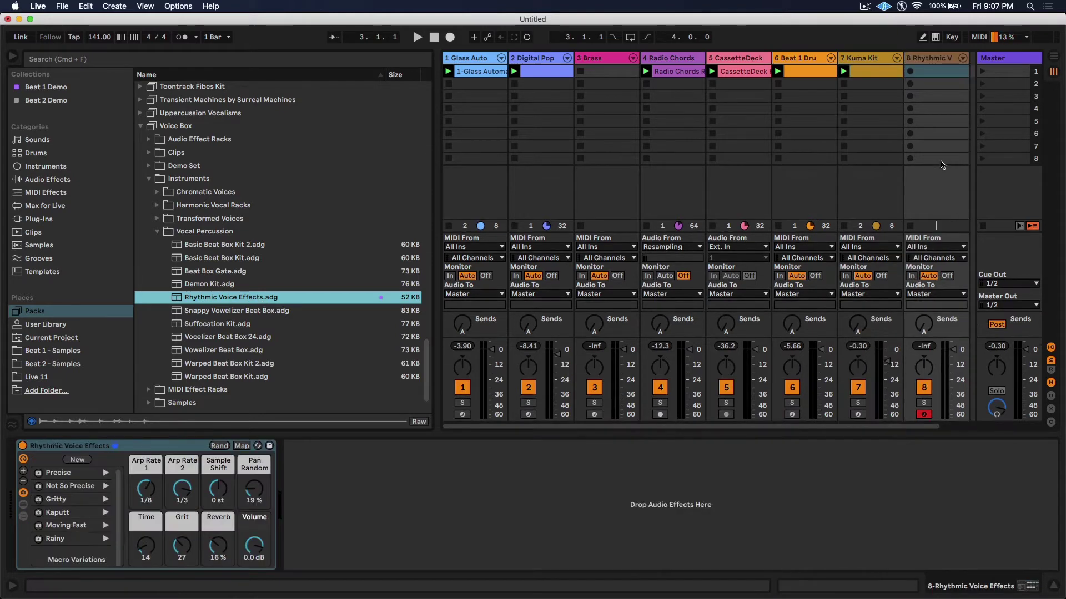
# Create a clip on the Rhythmic Voice Effects track with C3 at 1.1.1, A#2 at 1.1.3 and a one-beat E2 at 1.2.
pyautogui.doubleClick(937, 76)
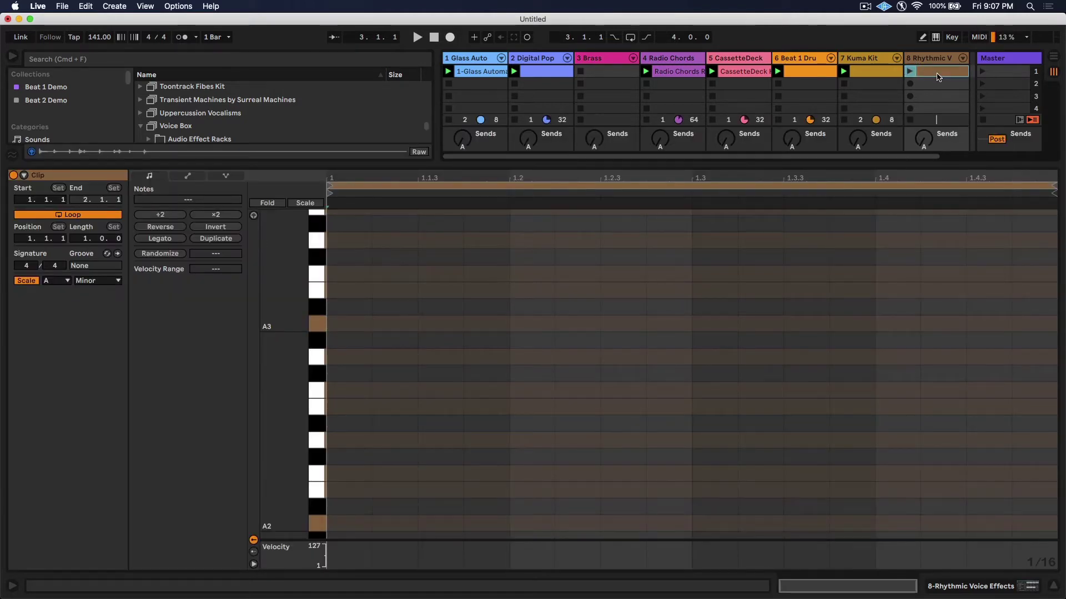
pyautogui.moveTo(276, 452); pyautogui.dragTo(276, 354)
pyautogui.doubleClick(346, 377)
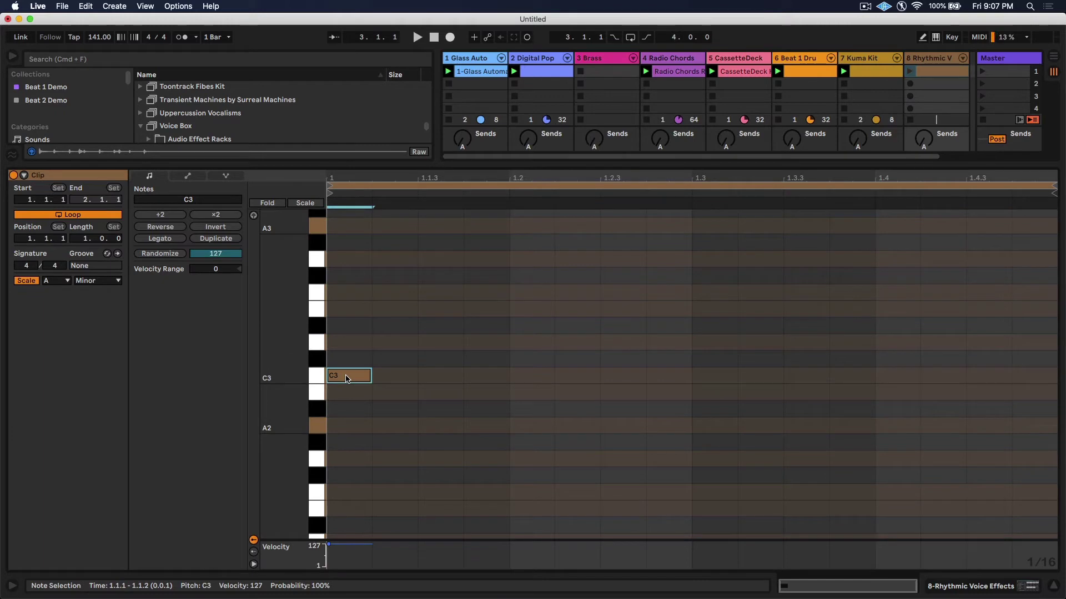
pyautogui.doubleClick(440, 412)
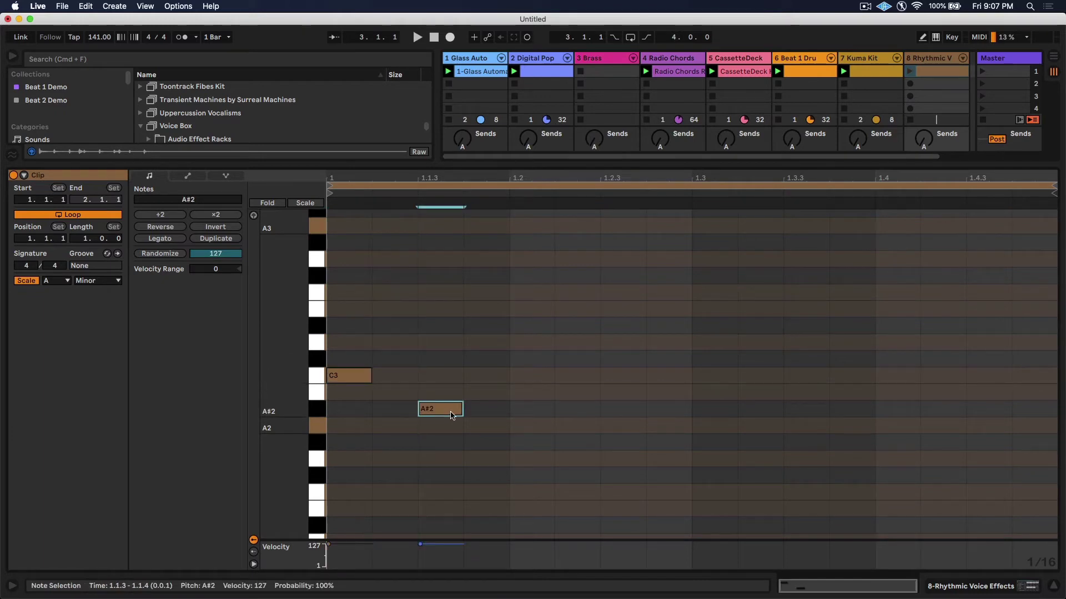
pyautogui.doubleClick(530, 508)
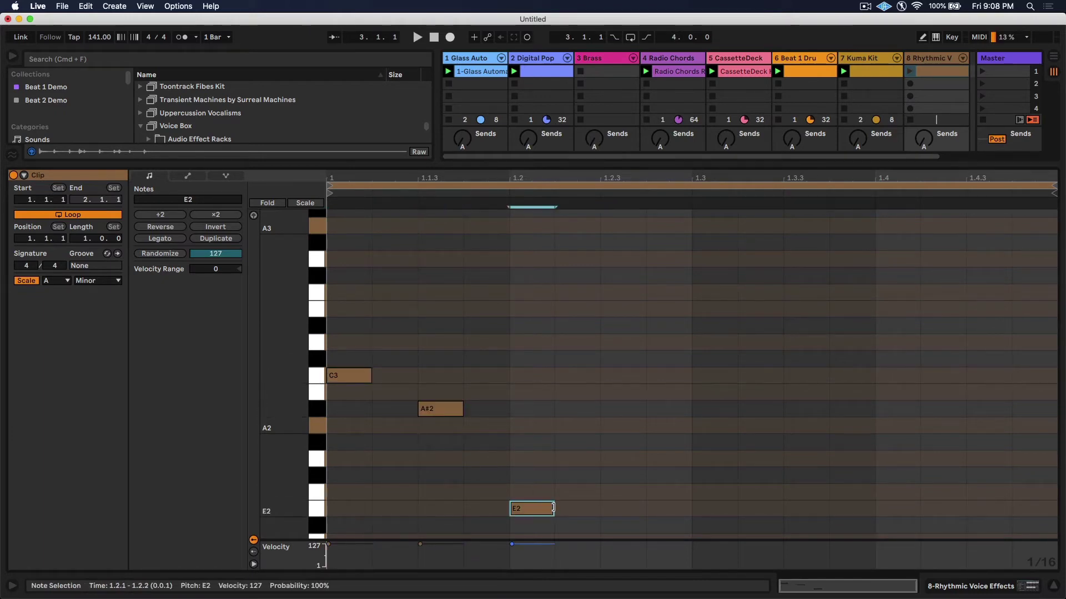
pyautogui.moveTo(554, 509); pyautogui.dragTo(690, 516)
# Add a three-sixteenth G#2 note at 1.3 and a C3 note from 1.4 to the clip's end.
pyautogui.doubleClick(716, 442)
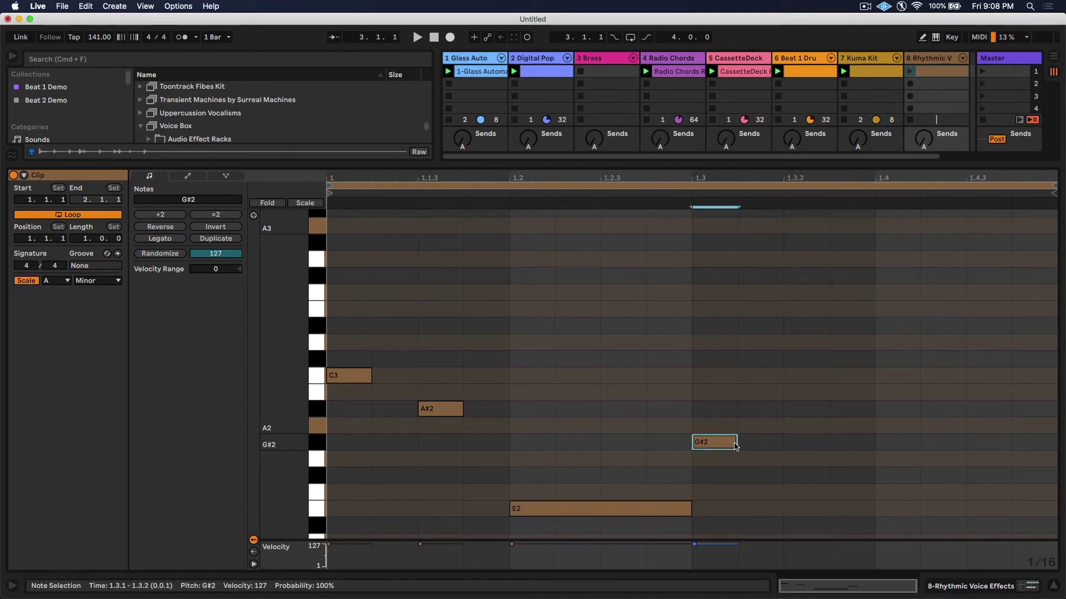
pyautogui.moveTo(737, 443); pyautogui.dragTo(829, 443)
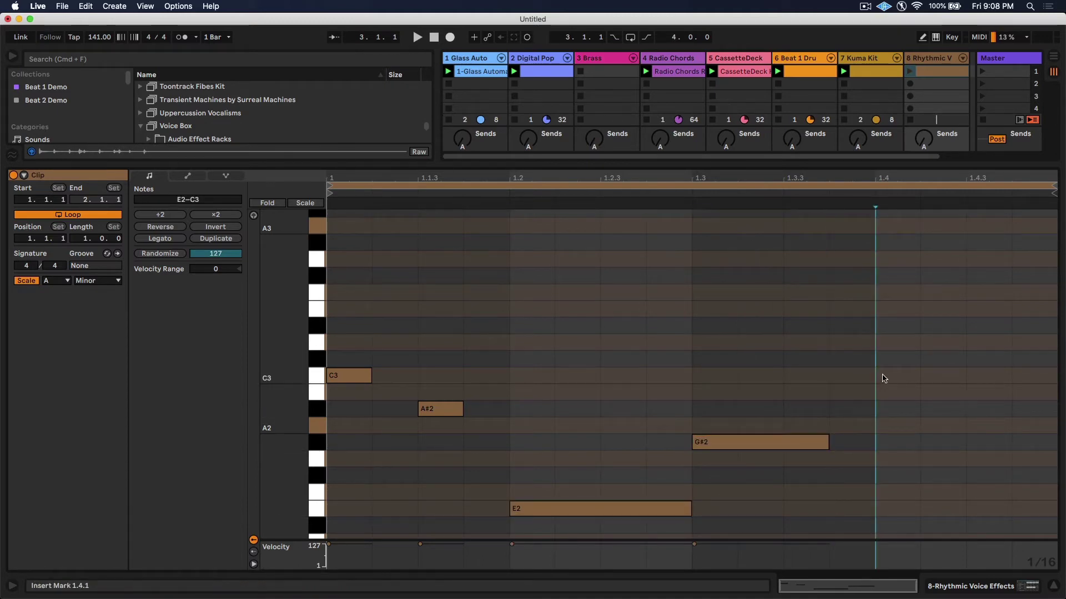
pyautogui.doubleClick(890, 376)
pyautogui.moveTo(917, 376); pyautogui.dragTo(1042, 375)
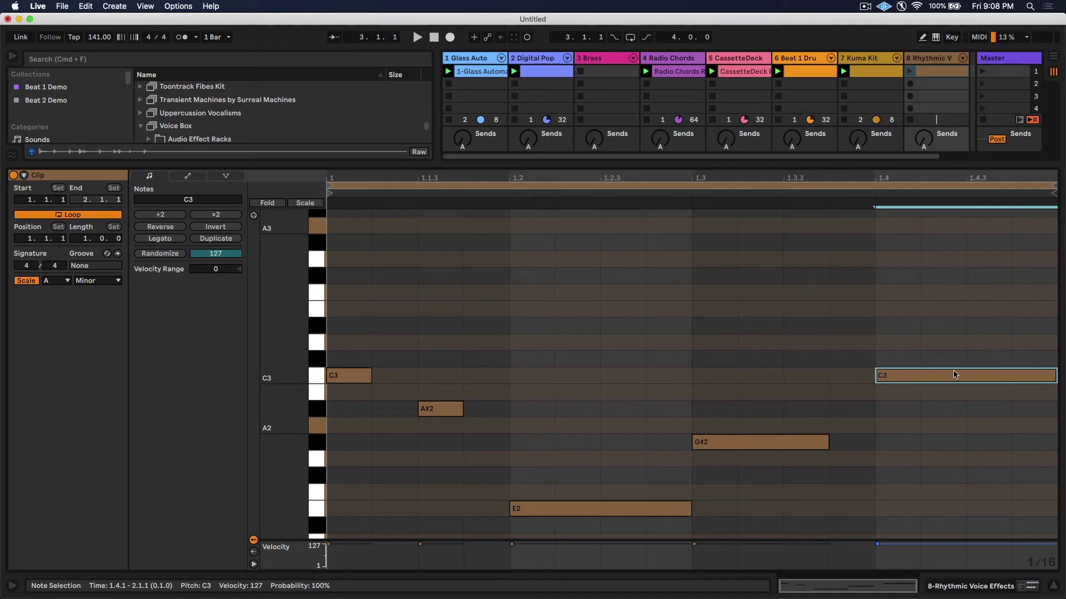
# Launch the voice clip and audition it with the rack's Not So Precise macro variation.
pyautogui.click(909, 71)
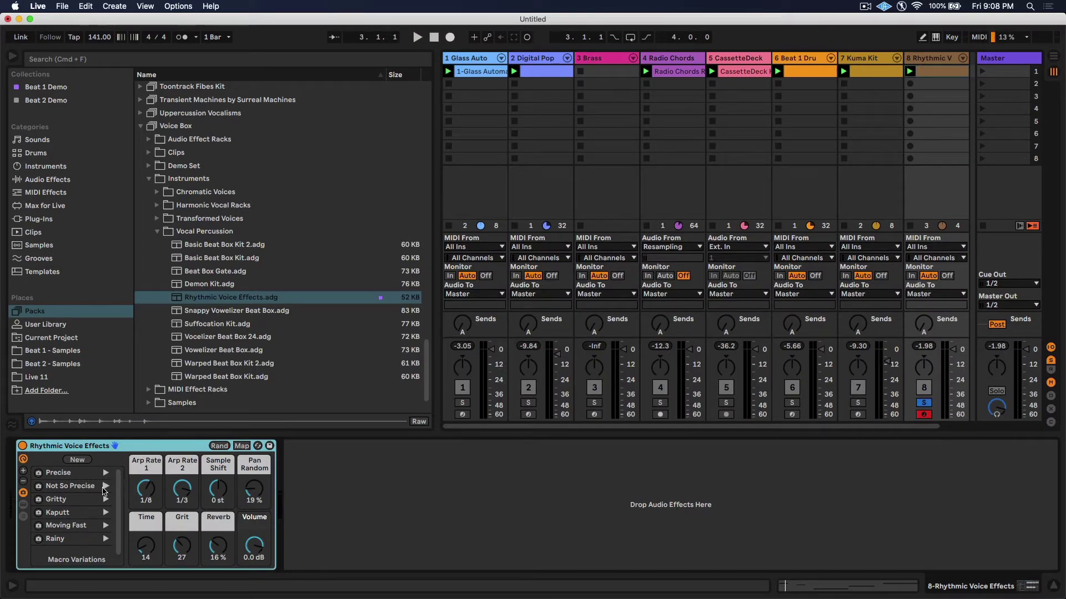
pyautogui.click(103, 487)
pyautogui.press('space')
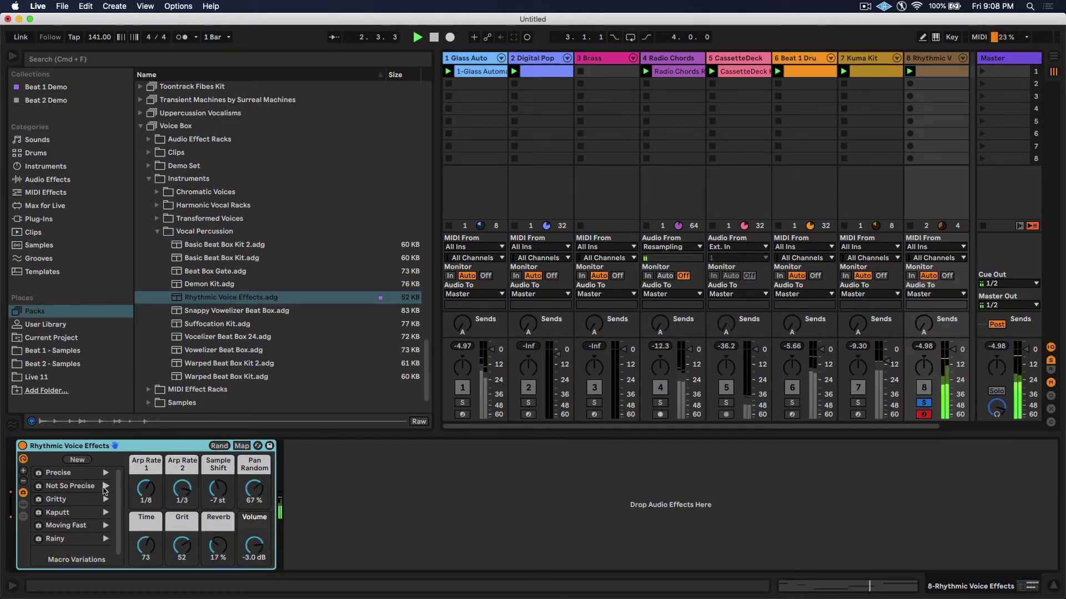
pyautogui.press('space')
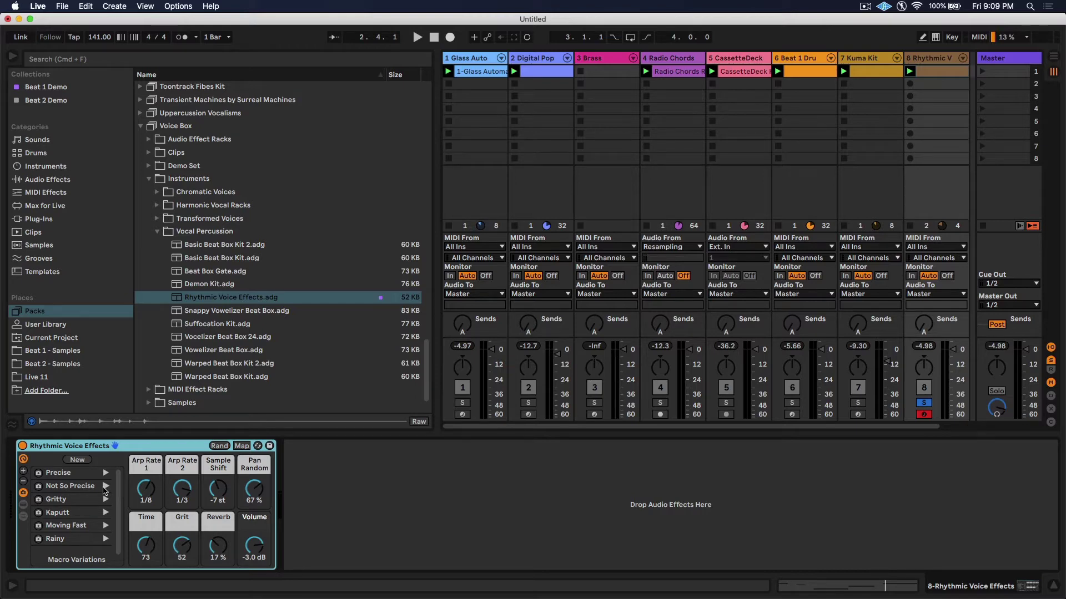
# Add the Spectral Resonator preset Low Rider Drums.adv after the Rhythmic Voice Effects rack and play the result.
pyautogui.click(48, 180)
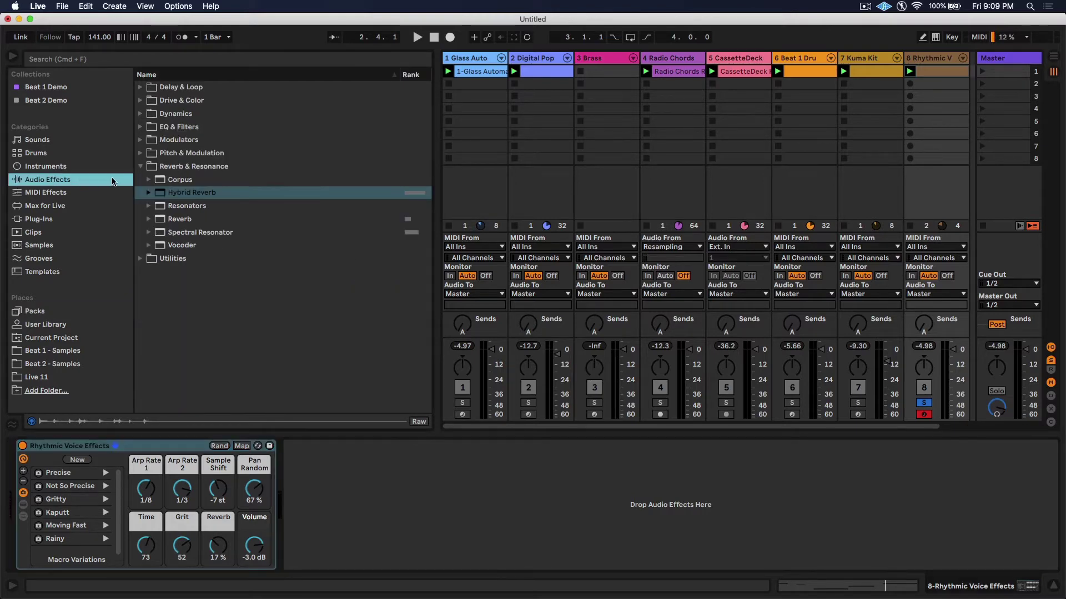
pyautogui.click(141, 167)
pyautogui.click(141, 166)
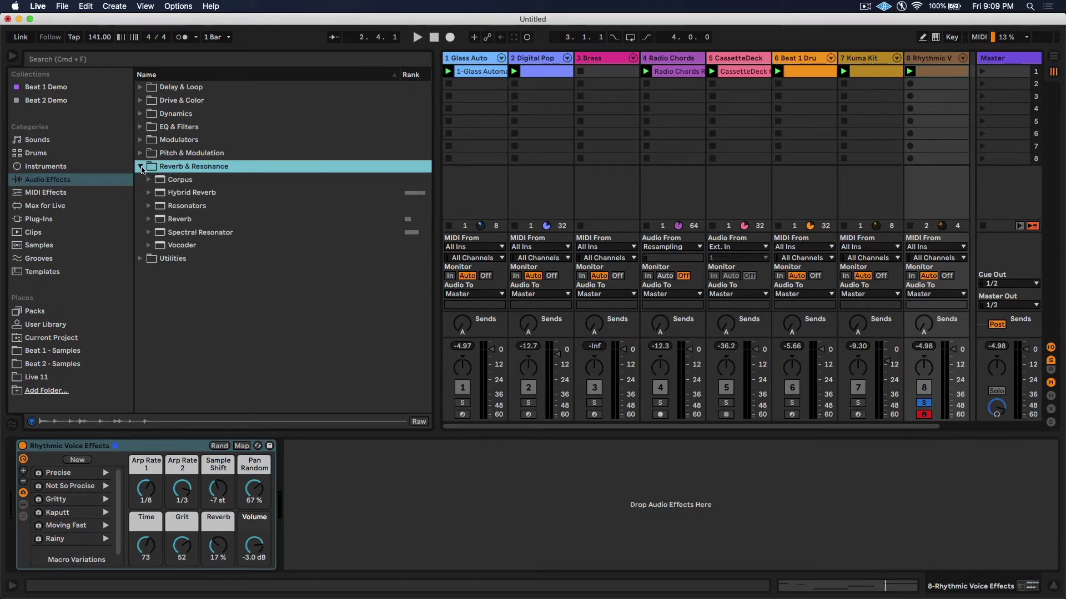
pyautogui.click(227, 233)
pyautogui.click(149, 232)
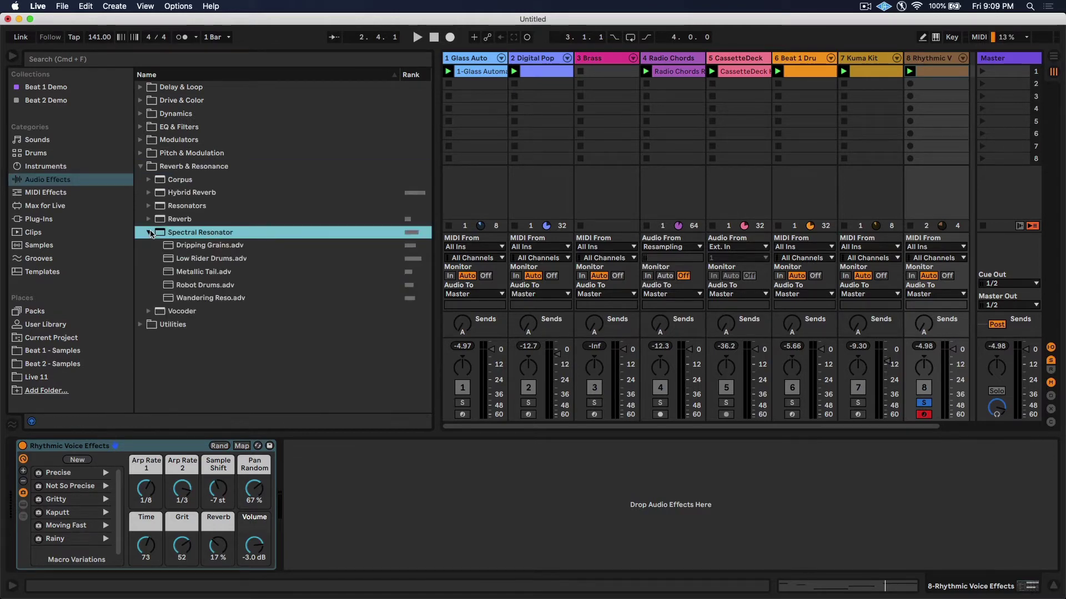
pyautogui.doubleClick(217, 259)
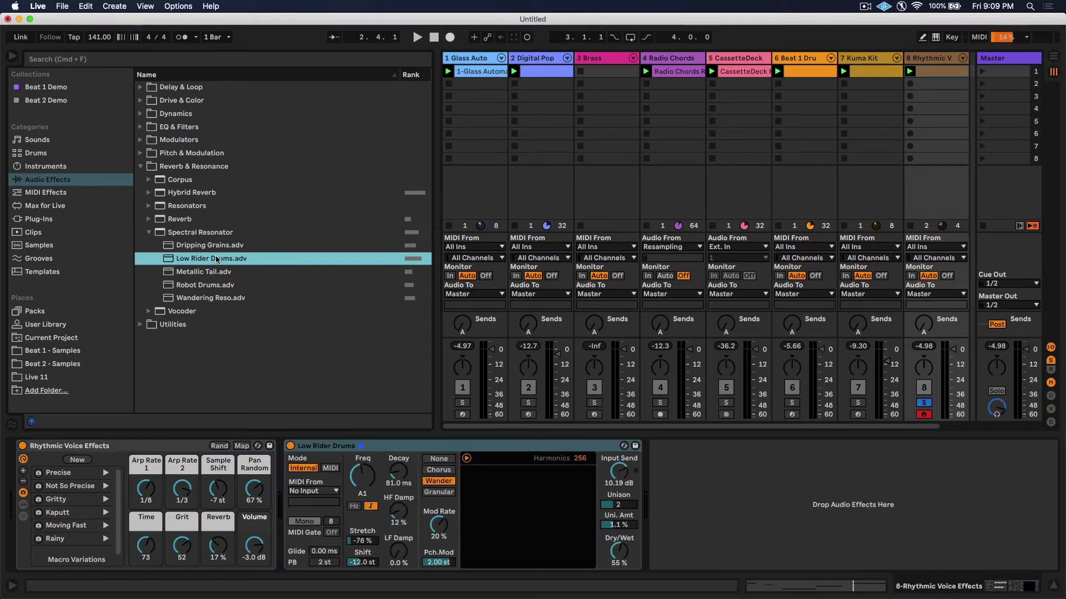
pyautogui.press('space')
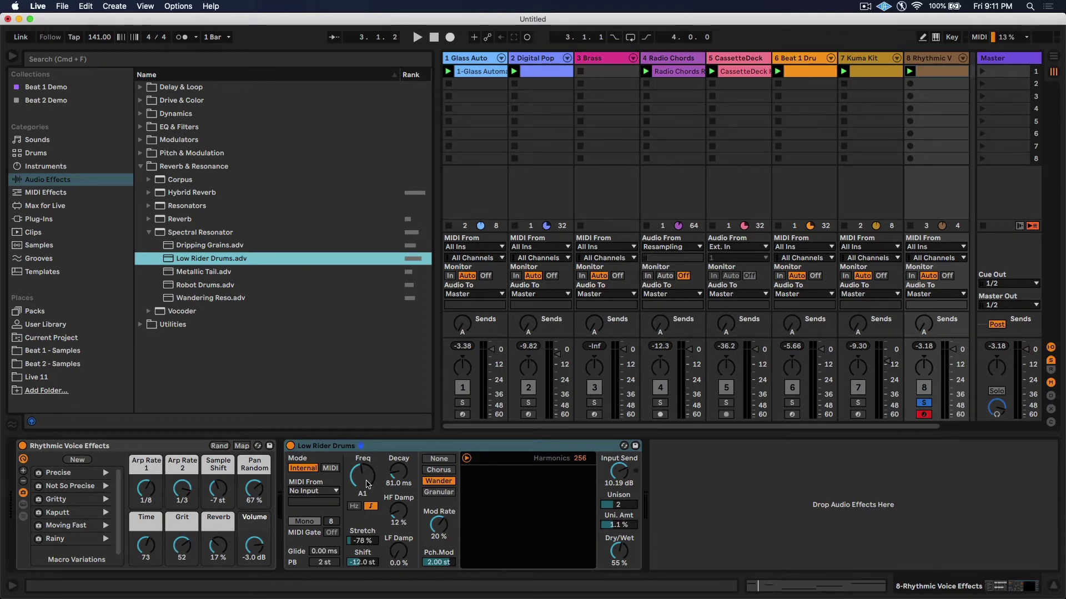
# Switch the resonator's frequency display to Hz and back to notes, and raise Decay to 3.43 s during playback.
pyautogui.click(353, 507)
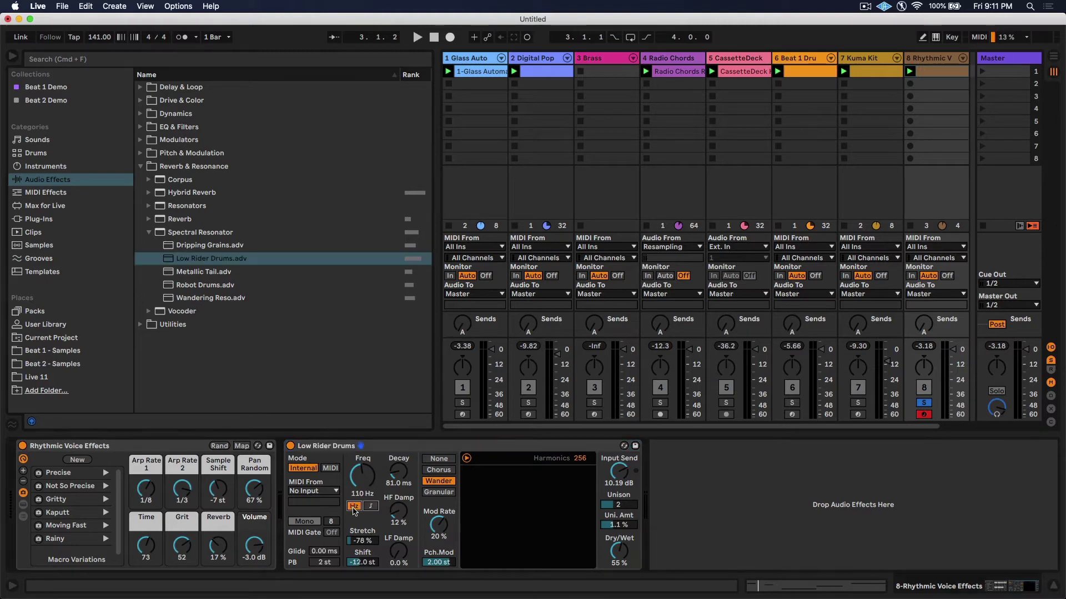
pyautogui.click(369, 506)
pyautogui.moveTo(408, 473)
pyautogui.mouseDown()
pyautogui.moveTo(408, 422)
pyautogui.moveTo(397, 475)
pyautogui.mouseUp()
pyautogui.press('space')
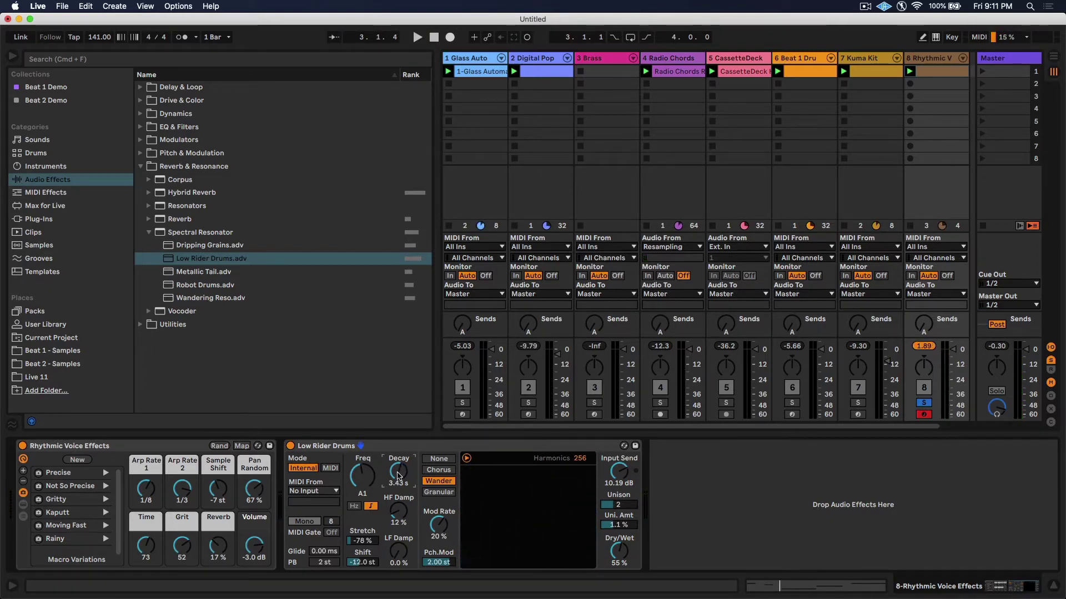
# Set the resonator's HF Damp to 34 %, LF Damp to 73 % and Decay to 2.62 s.
pyautogui.moveTo(398, 511); pyautogui.dragTo(398, 486)
pyautogui.press('space')
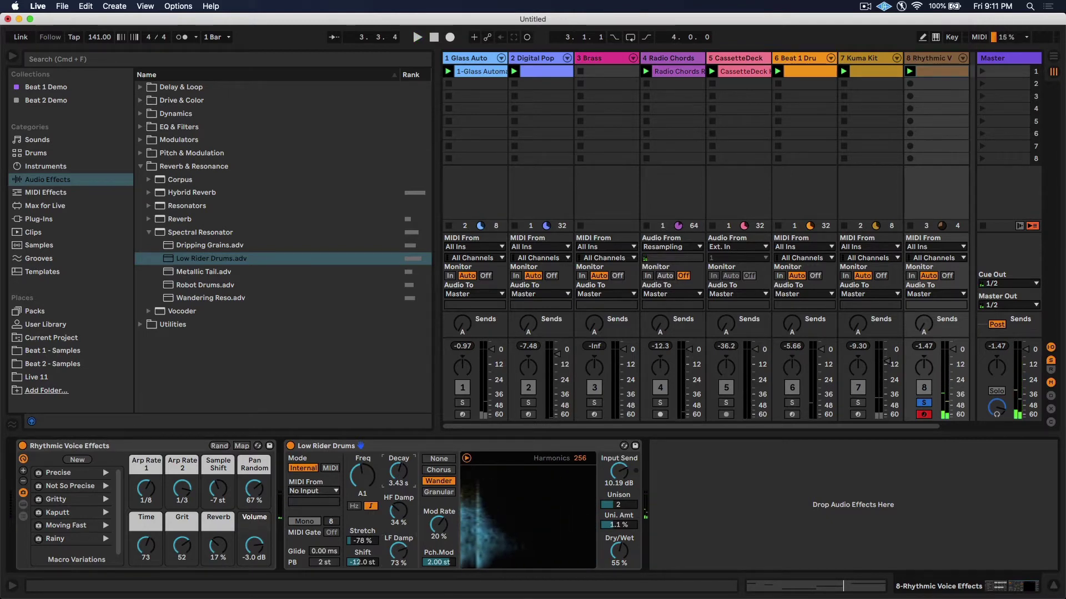
pyautogui.moveTo(398, 471); pyautogui.dragTo(399, 475)
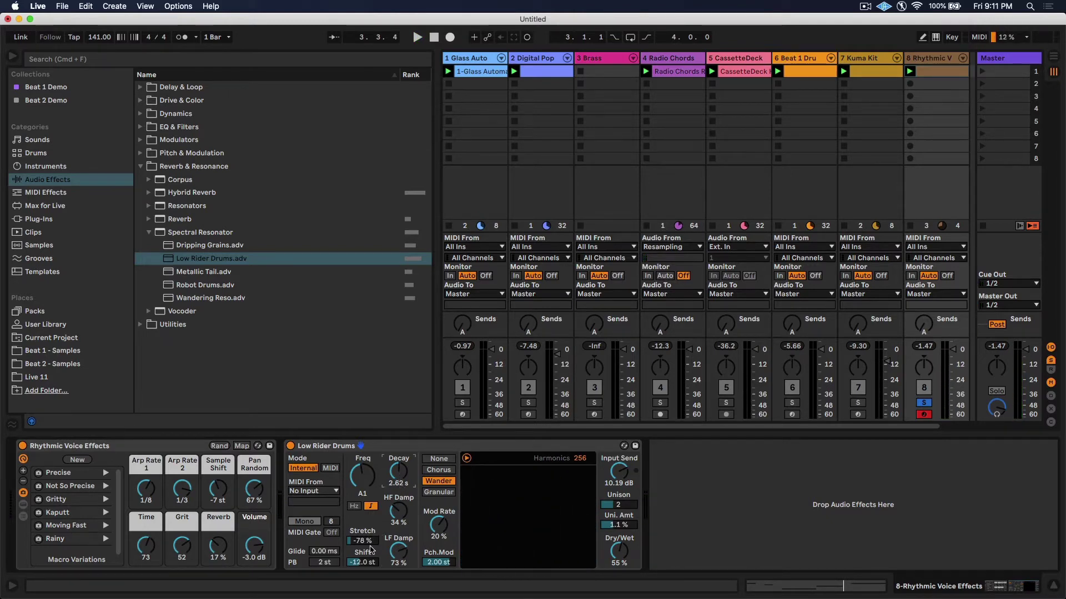
# Set the resonator's Stretch to -41 % and Shift to -14.2 st while auditioning the sound.
pyautogui.press('space')
pyautogui.moveTo(364, 543)
pyautogui.mouseDown()
pyautogui.moveTo(364, 472)
pyautogui.moveTo(362, 560)
pyautogui.moveTo(362, 475)
pyautogui.moveTo(363, 547)
pyautogui.mouseUp()
pyautogui.press('space')
pyautogui.press('space')
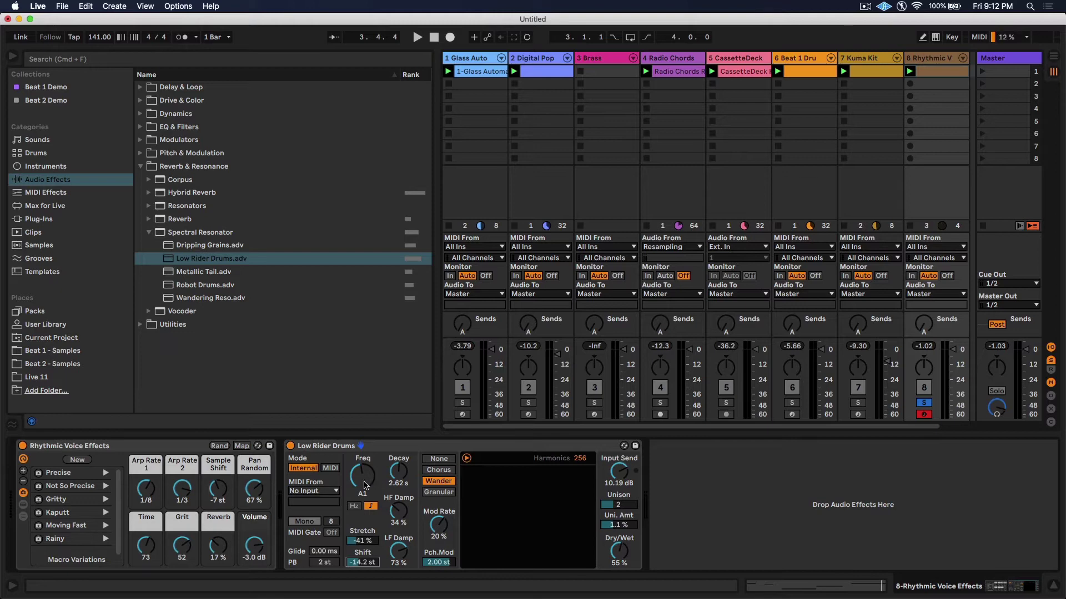
# Switch the resonator to MIDI mode and view the available MIDI From sources, keeping No Input.
pyautogui.click(331, 469)
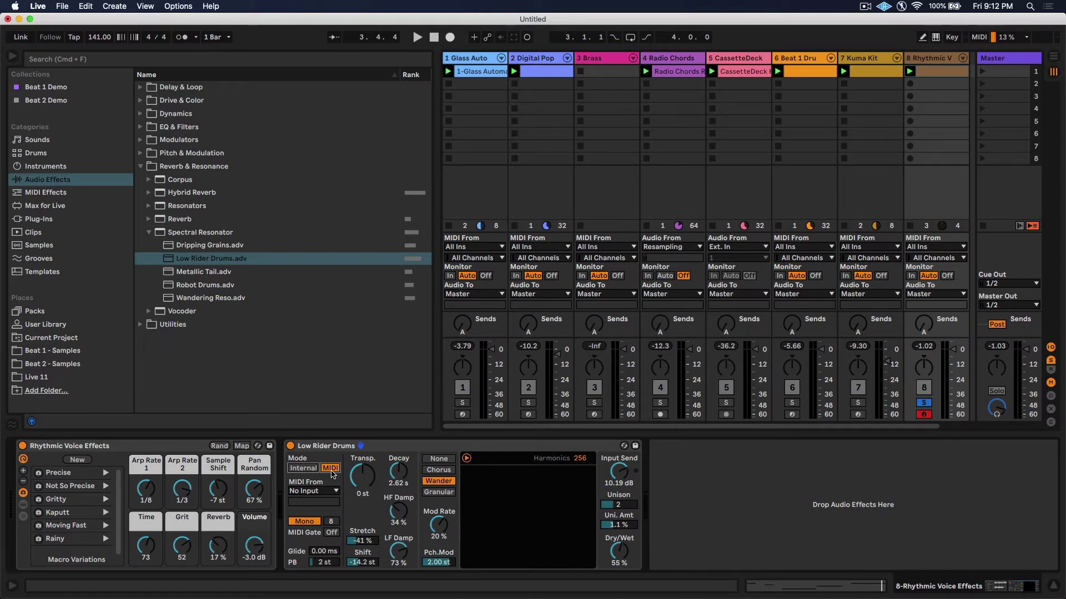
pyautogui.click(336, 492)
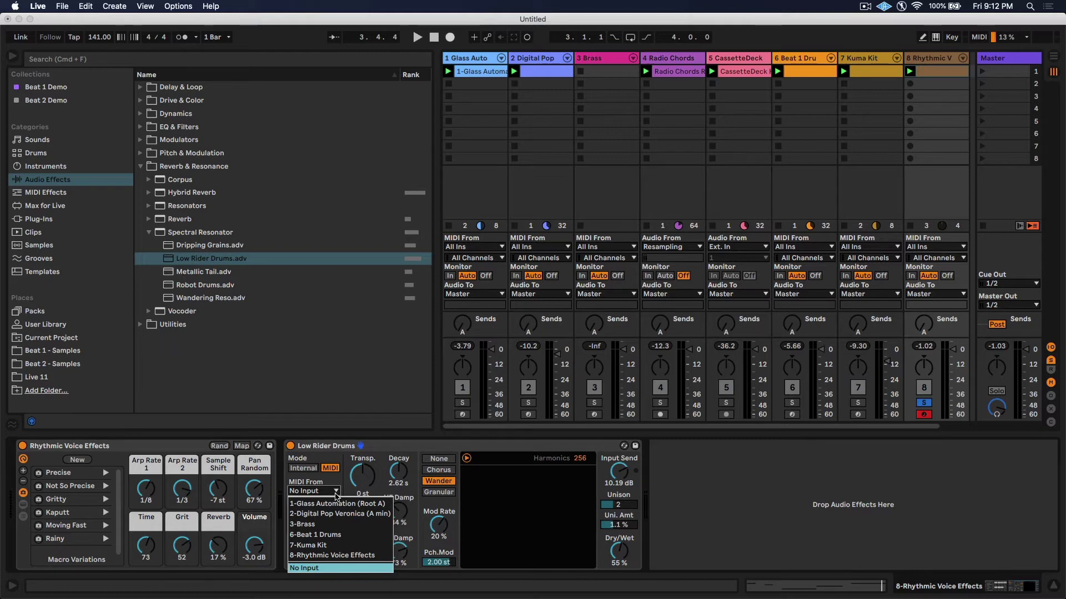
pyautogui.click(335, 492)
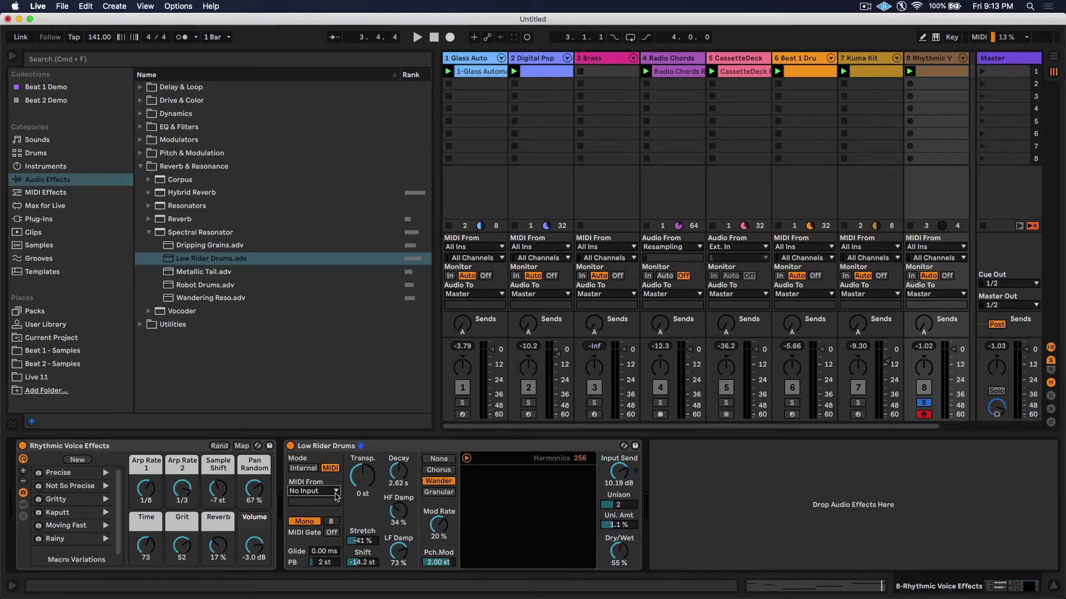
# Reload the Low Rider Drums.adv preset to restore its original settings and play it back.
pyautogui.doubleClick(204, 259)
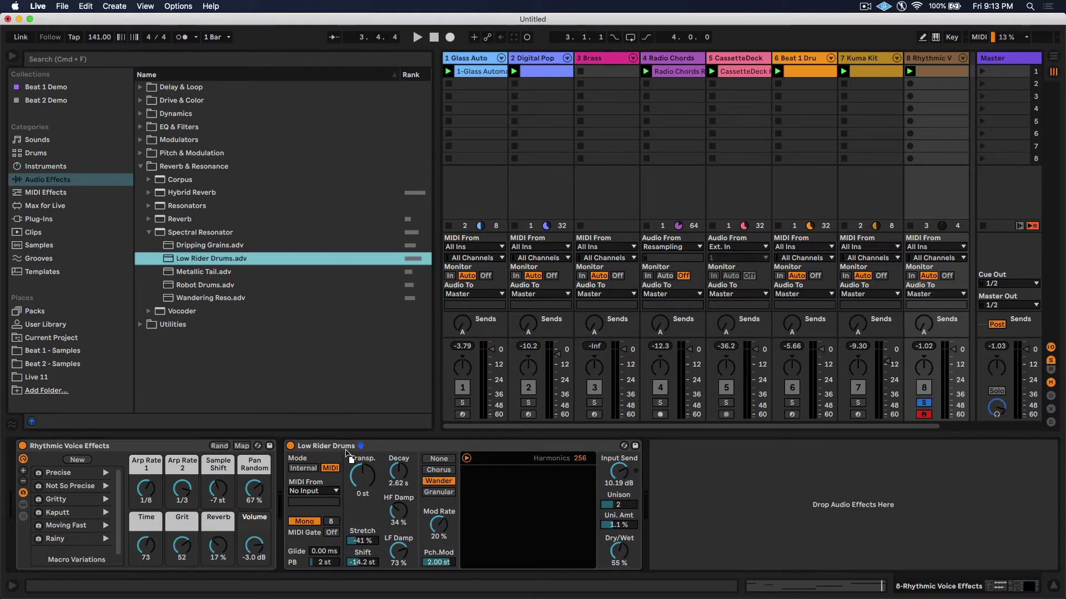
pyautogui.press('space')
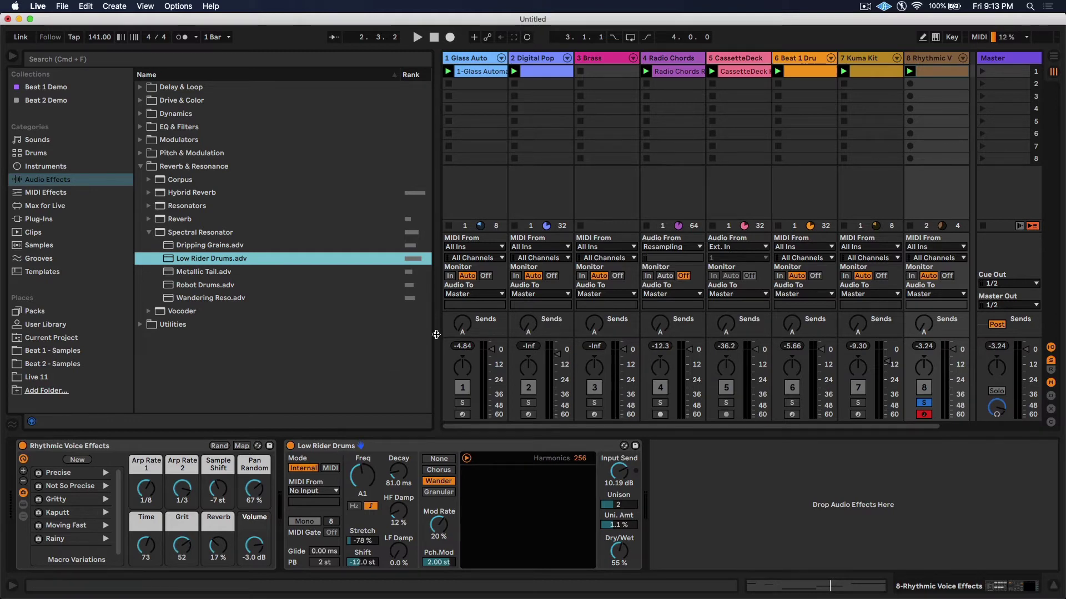
# Add Perc Loop Edited.wav from the Beat 1 Demo collection on a new track and delete the Rhythmic Voice Effects track.
pyautogui.moveTo(437, 340); pyautogui.dragTo(346, 344)
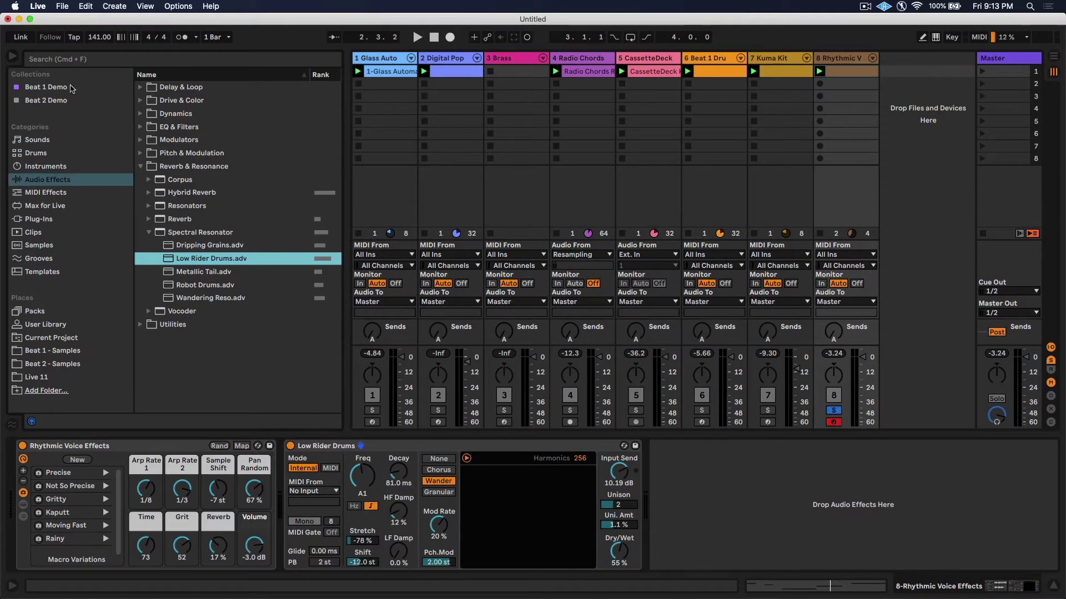
pyautogui.click(61, 87)
pyautogui.click(139, 88)
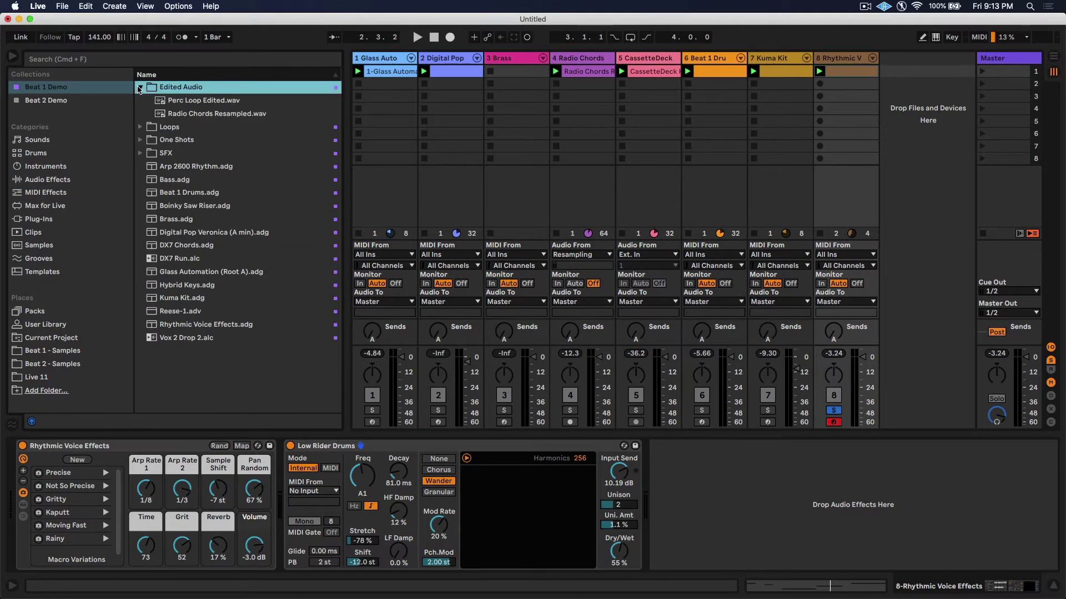
pyautogui.moveTo(185, 103); pyautogui.dragTo(900, 76)
pyautogui.click(834, 58)
pyautogui.press('Delete')
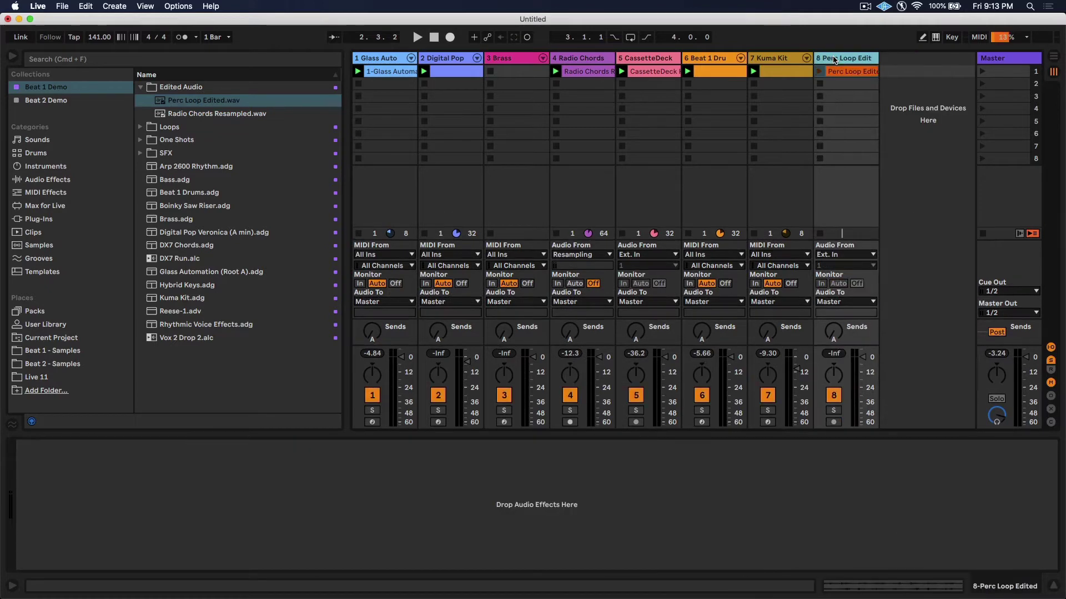
# Launch the Perc Loop Edited clip and listen to it with the other tracks.
pyautogui.click(820, 73)
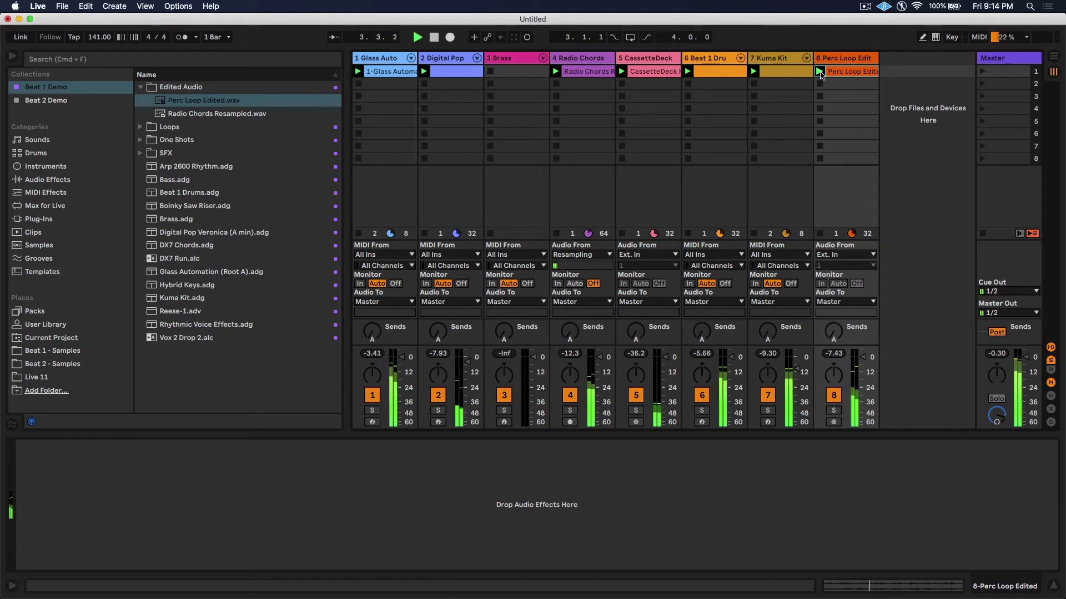
pyautogui.press('space')
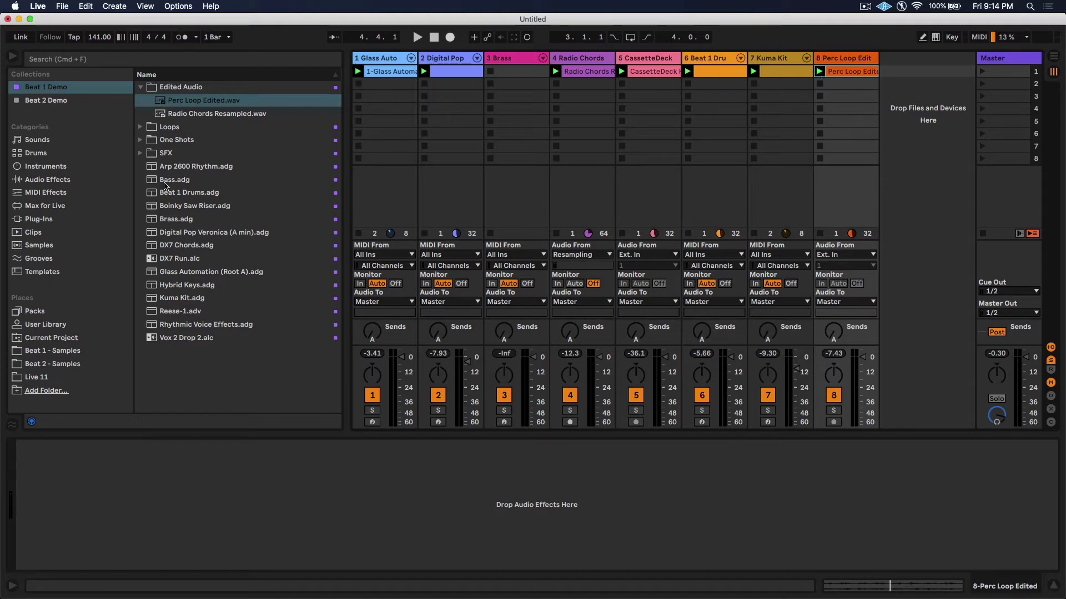
# Add Bass.adg on a new track and create a clip in its first slot with a four-bar loop length.
pyautogui.moveTo(165, 185); pyautogui.dragTo(917, 97)
pyautogui.click(258, 73)
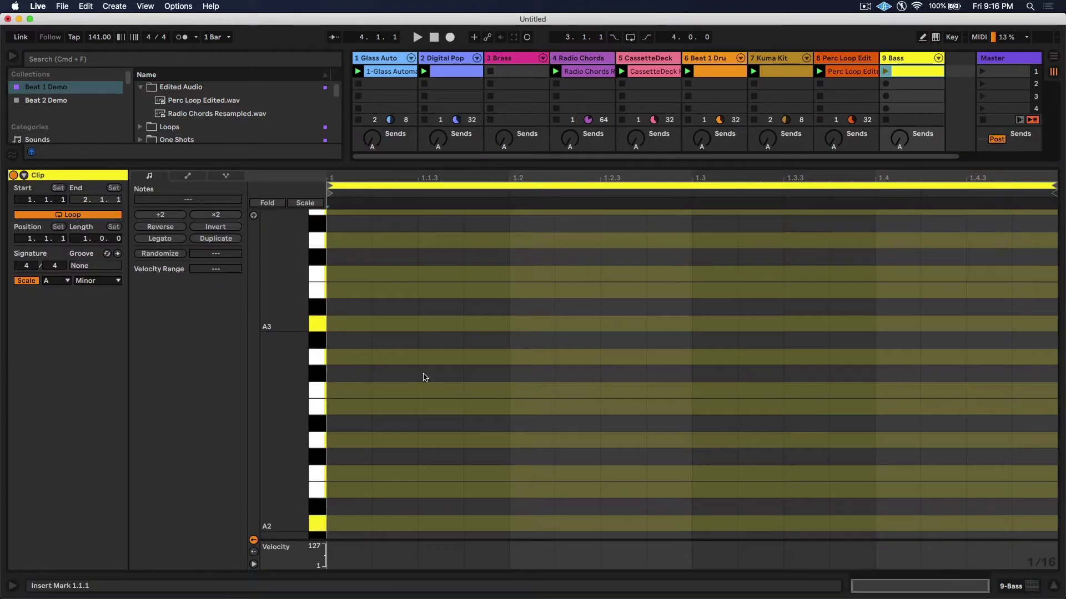
pyautogui.scroll(-5, 283, 333)
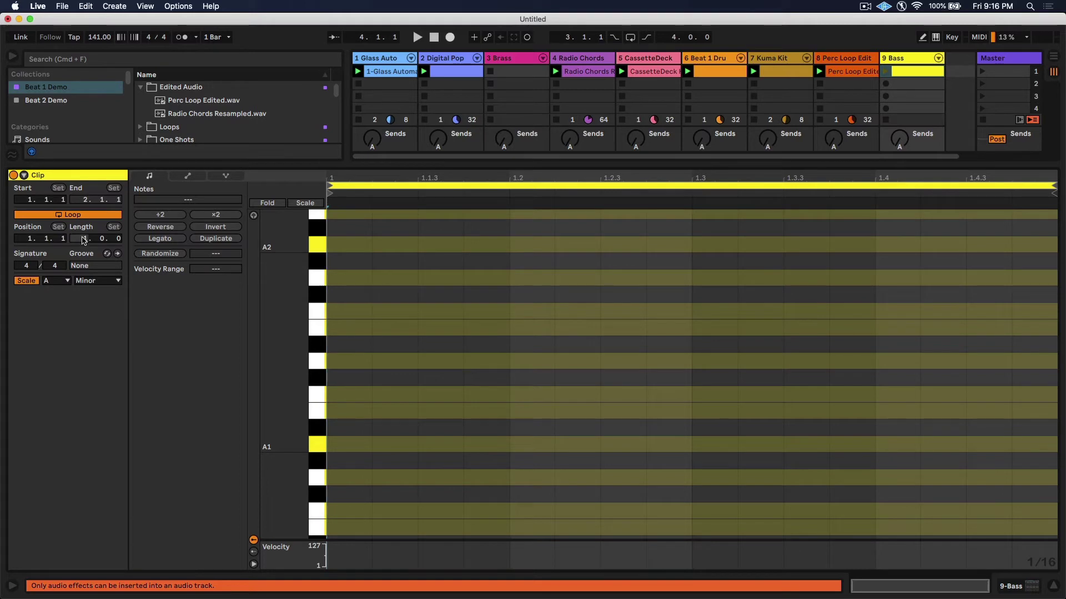
pyautogui.moveTo(86, 238); pyautogui.dragTo(86, 225)
# Place a three-beat A1 note at 1.1.1 in the bass clip, duplicate it to 1.4.1 and transpose the copy to C2.
pyautogui.doubleClick(332, 444)
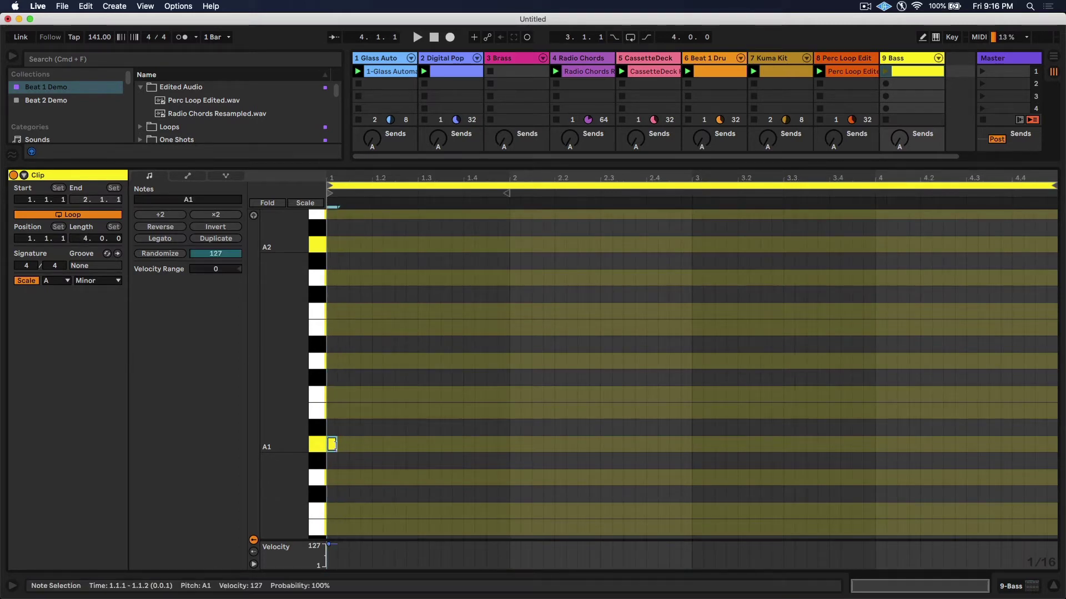
pyautogui.moveTo(333, 444); pyautogui.dragTo(464, 444)
pyautogui.hotkey('ctrl', 'd')
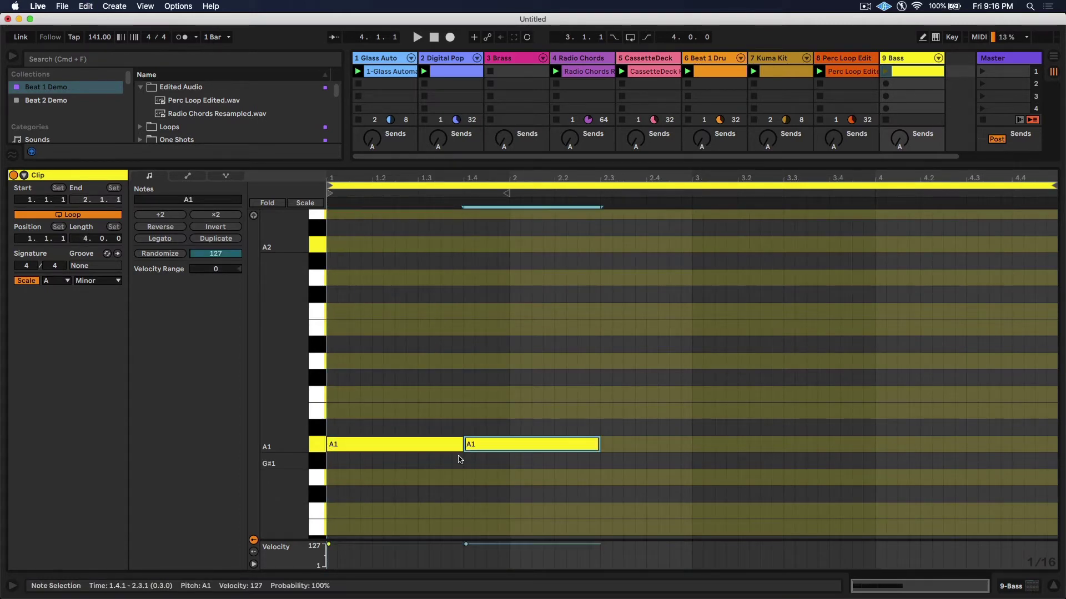
pyautogui.press('Up')
pyautogui.press('Up')
pyautogui.press('Up')
pyautogui.press('Down')
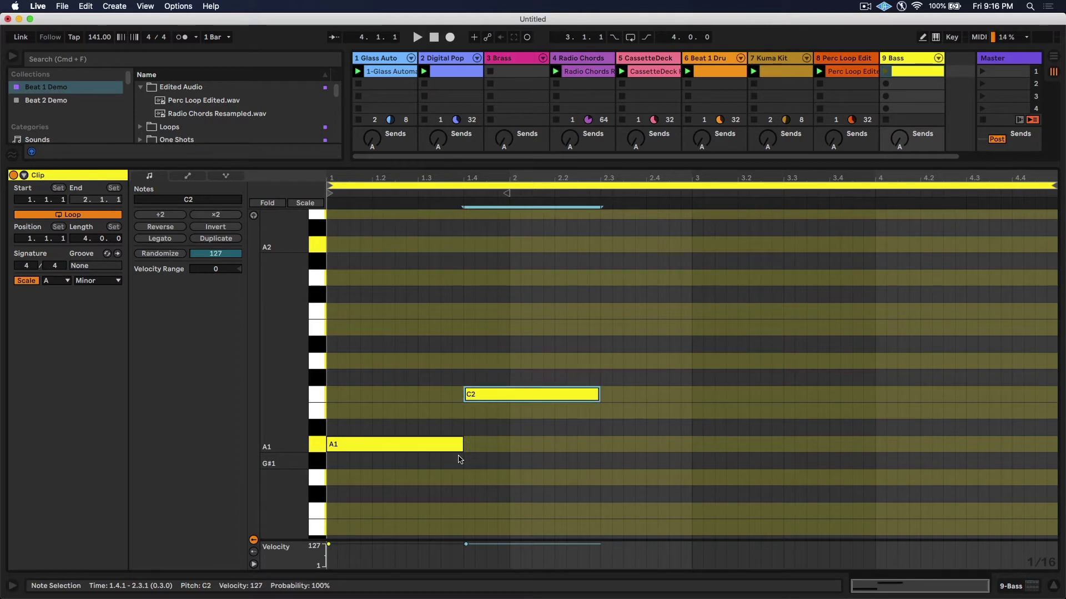
# Shorten the C2 bass note to one beat, duplicate it to 2.1.1 and transpose the copy to D2.
pyautogui.hotkey('shift', 'Left')
pyautogui.hotkey('shift', 'Left')
pyautogui.hotkey('shift', 'Left')
pyautogui.hotkey('shift', 'Left')
pyautogui.hotkey('shift', 'Left')
pyautogui.hotkey('shift', 'Left')
pyautogui.hotkey('shift', 'Left')
pyautogui.hotkey('shift', 'Left')
pyautogui.press('super+d')
pyautogui.press('Up')
pyautogui.press('Up')
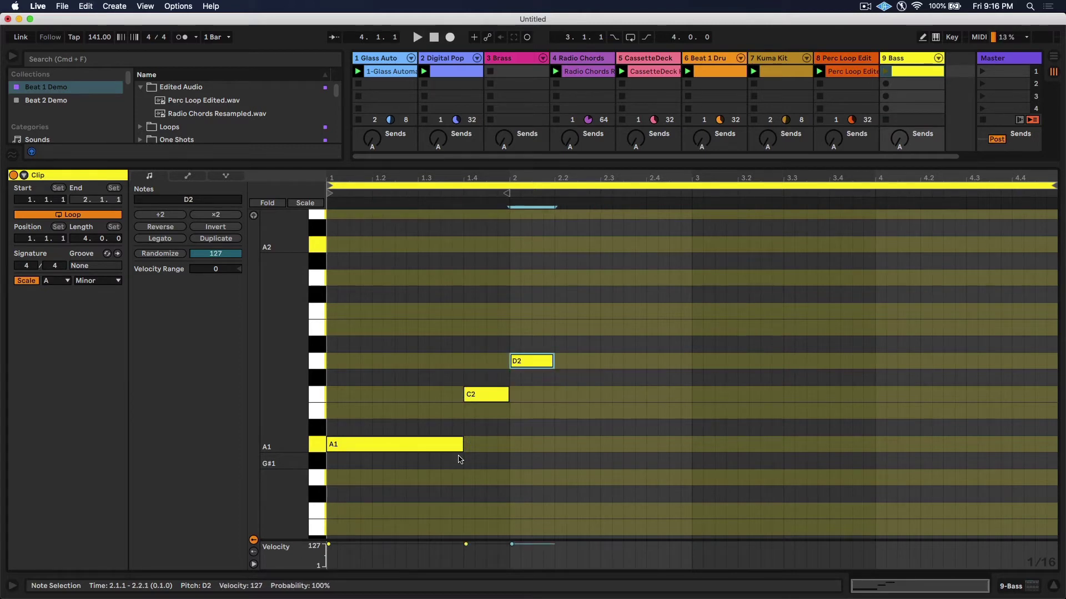
# Lengthen the D2 note at 2.1.1 to one full bar, ending at 3.1.1.
pyautogui.hotkey('shift', 'Right')
pyautogui.hotkey('shift', 'Right')
pyautogui.hotkey('shift', 'Right')
pyautogui.hotkey('shift', 'Right')
pyautogui.hotkey('shift', 'Right')
pyautogui.hotkey('shift', 'Right')
pyautogui.hotkey('shift', 'Right')
pyautogui.hotkey('shift', 'Right')
pyautogui.hotkey('shift', 'Right')
pyautogui.hotkey('shift', 'Right')
pyautogui.hotkey('shift', 'Right')
pyautogui.hotkey('shift', 'Right')
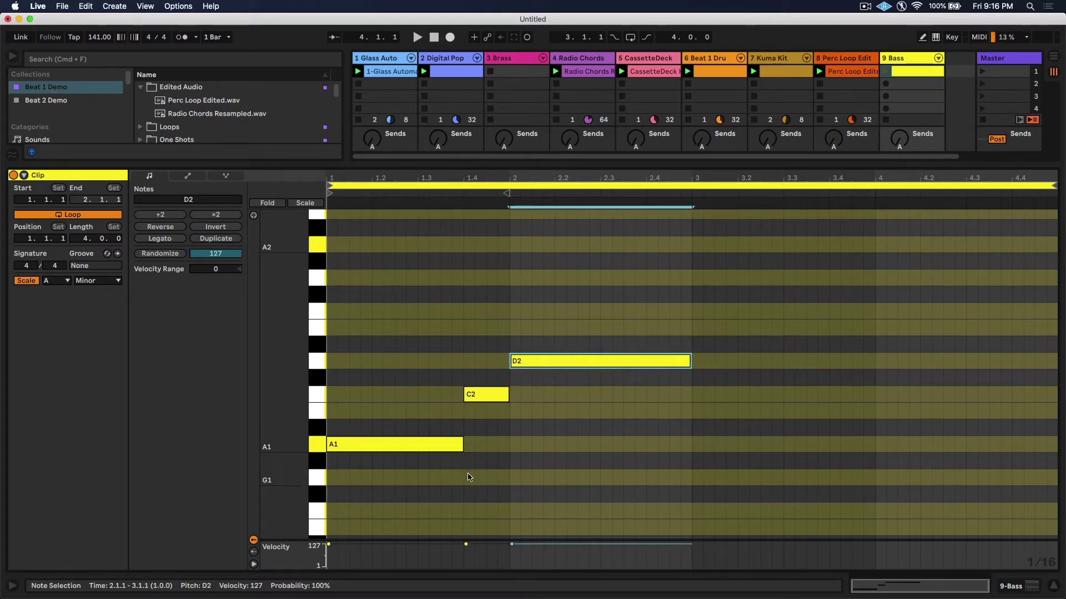
# Duplicate the two-bar bass pattern into bars 3 and 4 and launch the bass clip.
pyautogui.moveTo(691, 501); pyautogui.dragTo(375, 354)
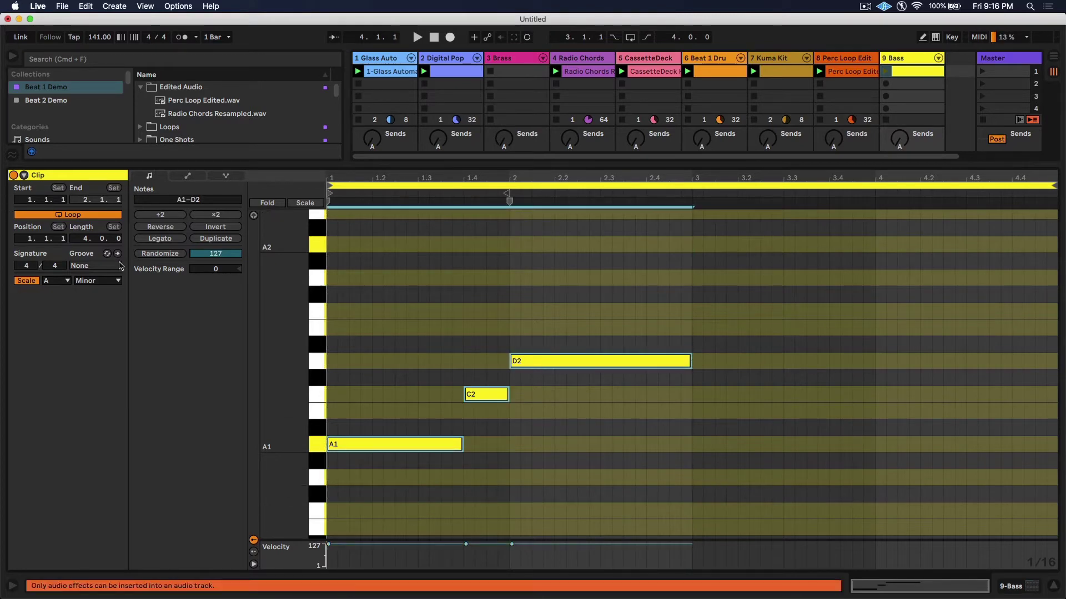
pyautogui.press('super+d')
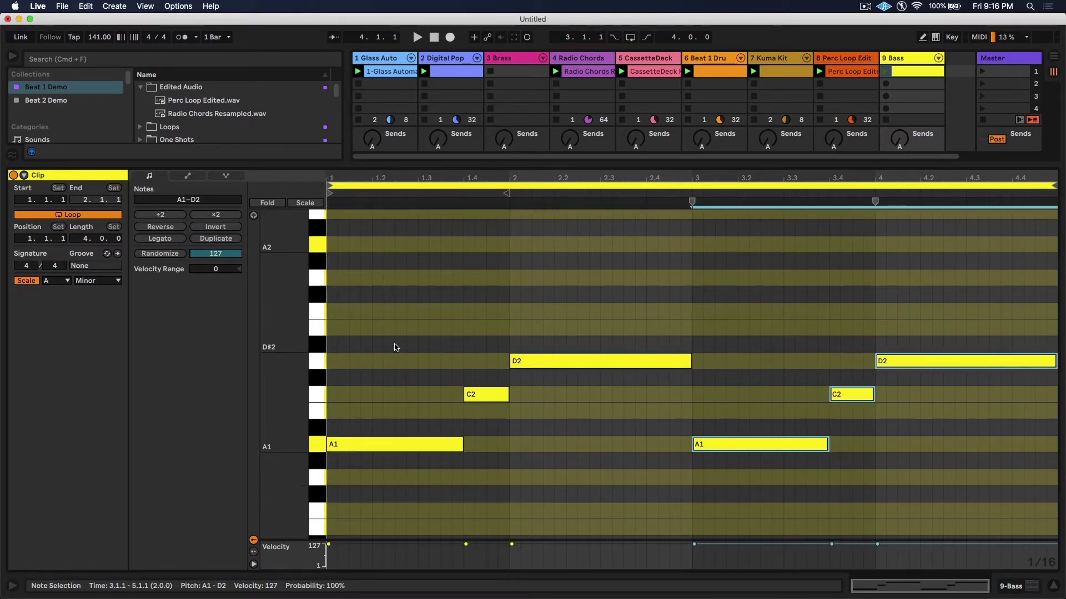
pyautogui.click(886, 72)
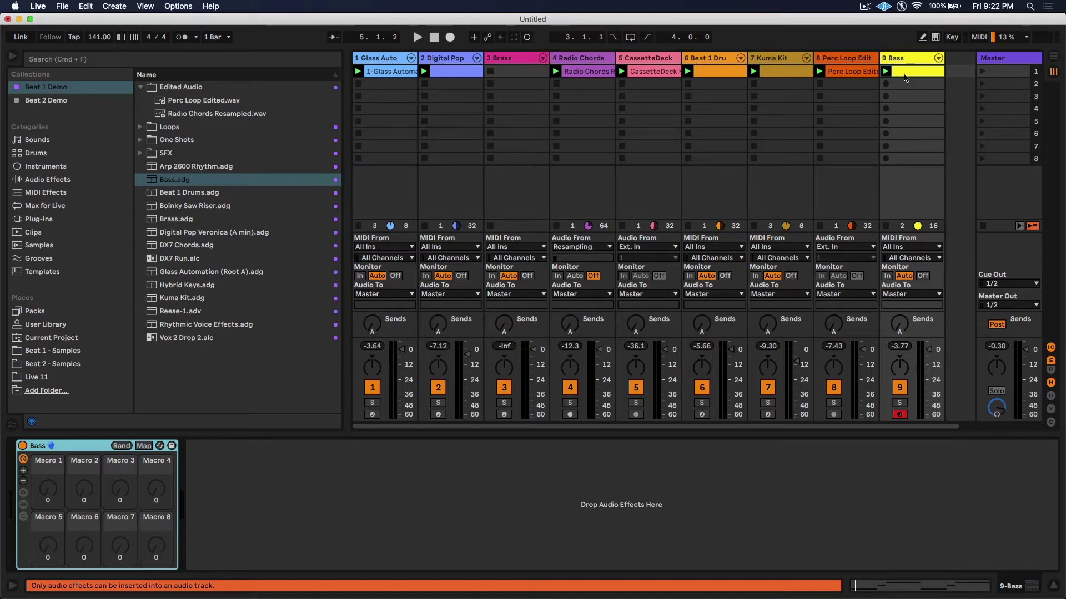
# Move all the clips down to scene 2, leaving only the Glass Automation and CassetteDeck clips in scene 1.
pyautogui.click(910, 73)
pyautogui.keyDown('shift'); pyautogui.click(394, 74); pyautogui.keyUp('shift')
pyautogui.moveTo(395, 74)
pyautogui.mouseDown()
pyautogui.moveTo(392, 109)
pyautogui.moveTo(385, 71)
pyautogui.mouseUp()
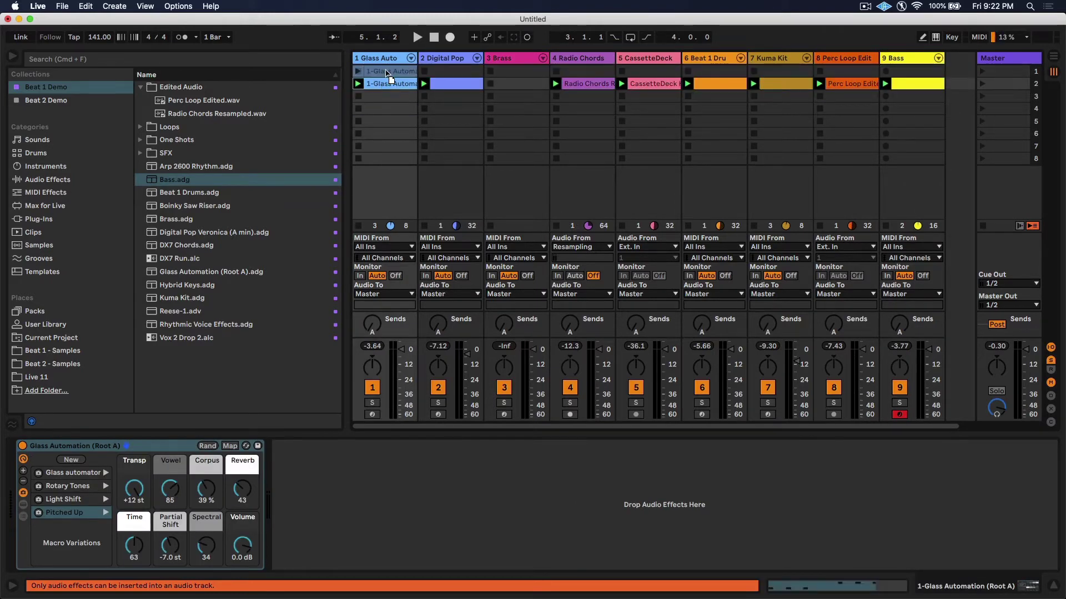
pyautogui.moveTo(654, 84); pyautogui.dragTo(654, 78)
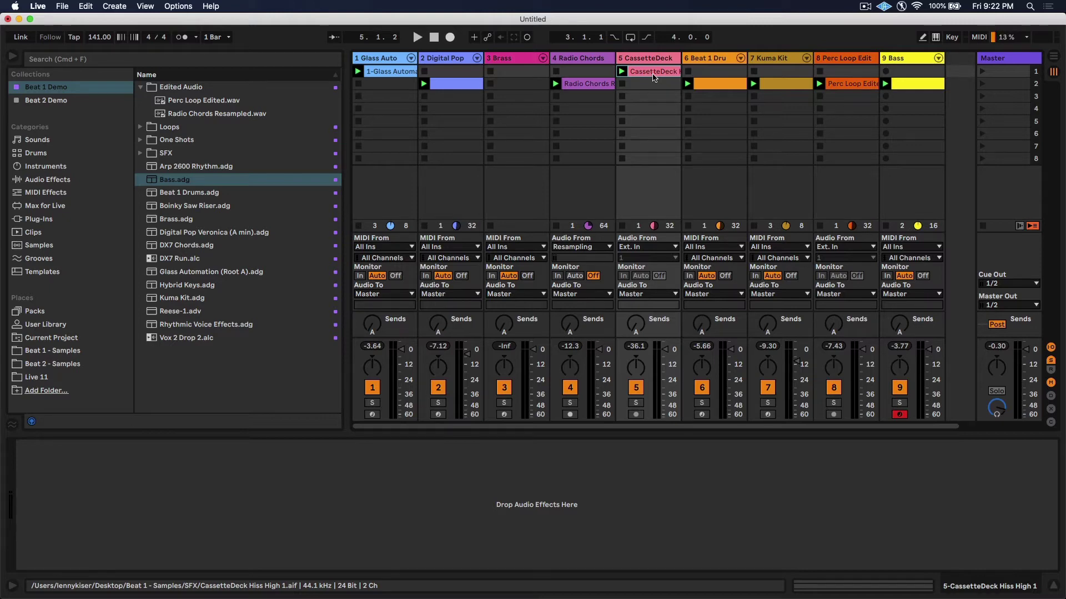
pyautogui.press('Return')
# Move the Beat 1 Drums, Kuma Kit, Perc Loop and Bass clips to scene 3 and copy the CassetteDeck and Glass Automation clips into scene 2.
pyautogui.click(725, 85)
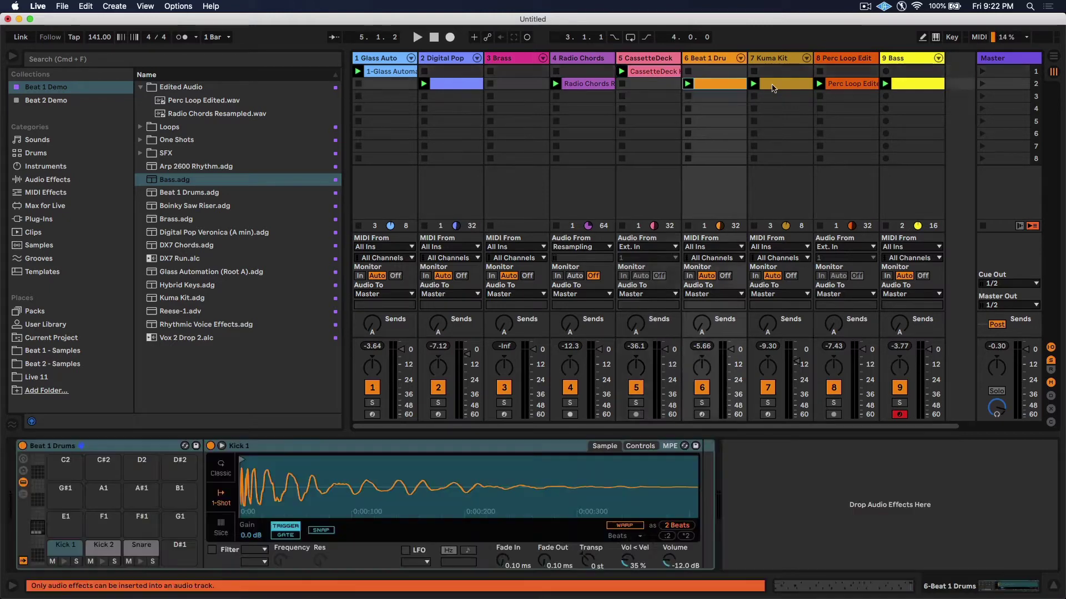
pyautogui.keyDown('shift'); pyautogui.click(909, 84); pyautogui.keyUp('shift')
pyautogui.moveTo(909, 85); pyautogui.dragTo(912, 97)
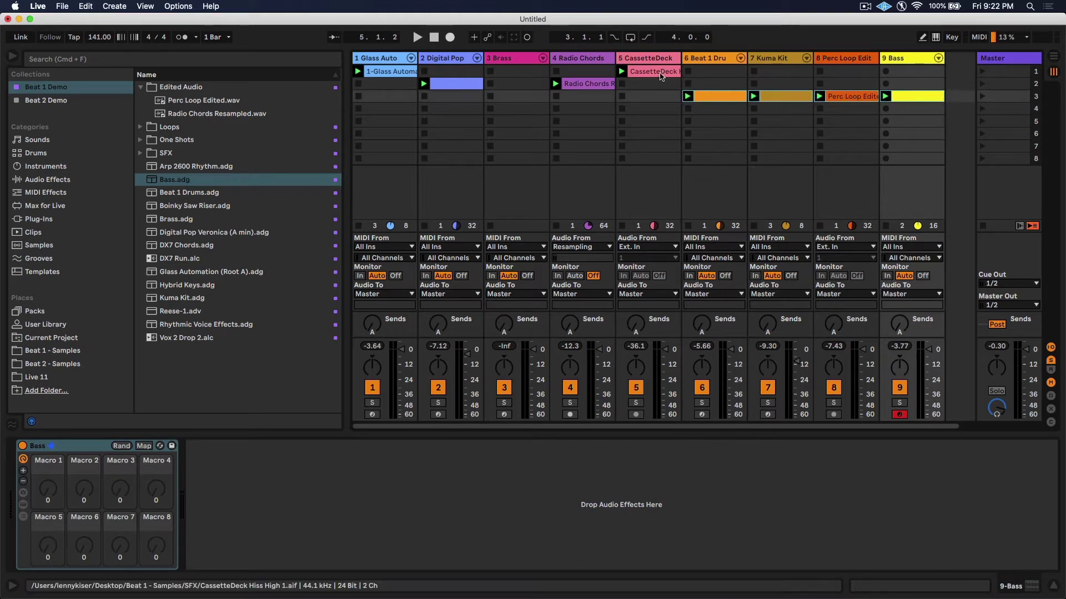
pyautogui.moveTo(657, 76); pyautogui.dragTo(656, 84)
pyautogui.moveTo(391, 72); pyautogui.dragTo(397, 86)
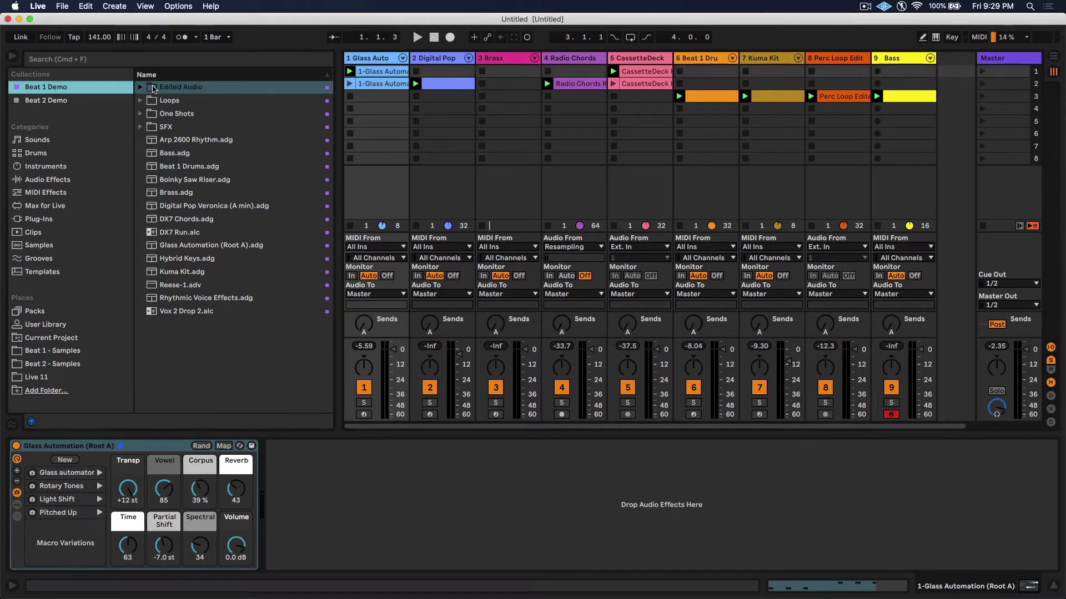
# Add HH Loop 1.wav in scene 2 on a new track after Digital Pop, and copy the Glass, Digital Pop and HH Loop clips into scene 3.
pyautogui.click(141, 101)
pyautogui.click(177, 113)
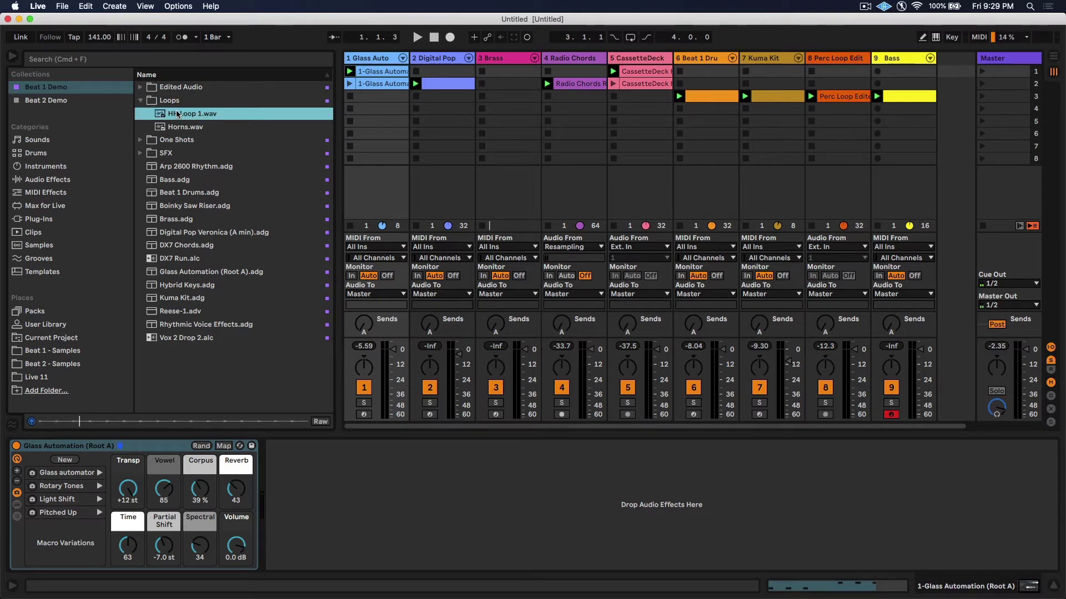
pyautogui.press('super+t')
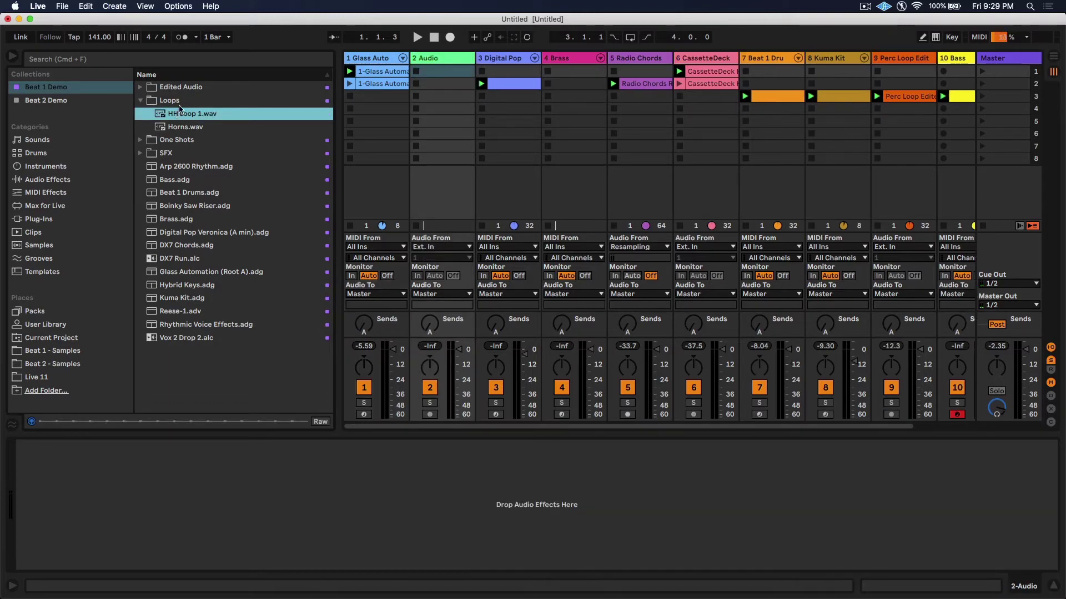
pyautogui.moveTo(179, 118); pyautogui.dragTo(516, 62)
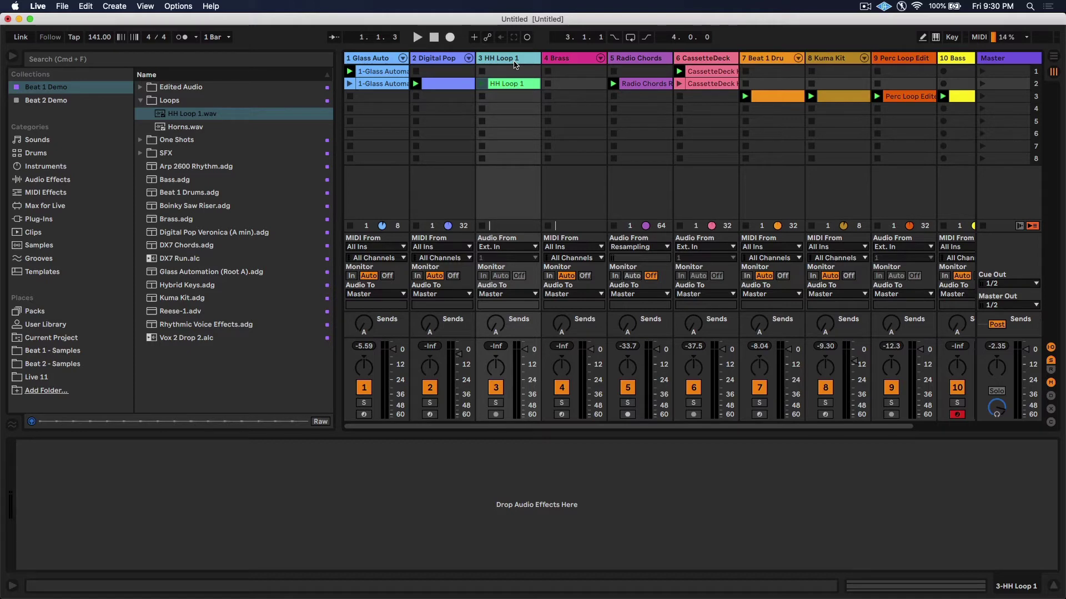
pyautogui.moveTo(378, 88); pyautogui.dragTo(267, 126)
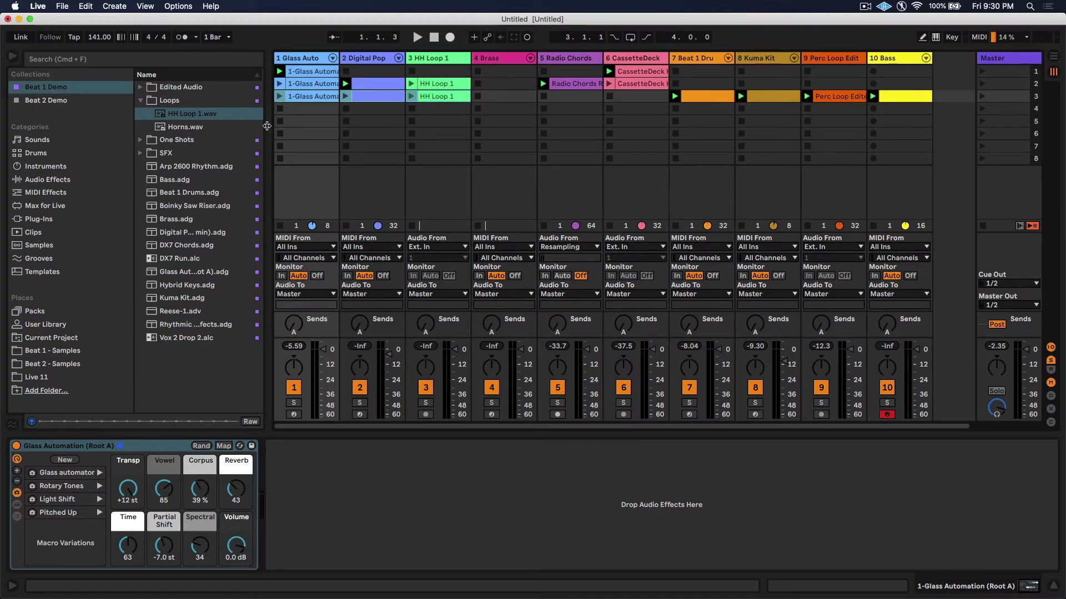
# Place the clips of scene 1 in the Arrangement starting at bar 1.
pyautogui.click(1003, 72)
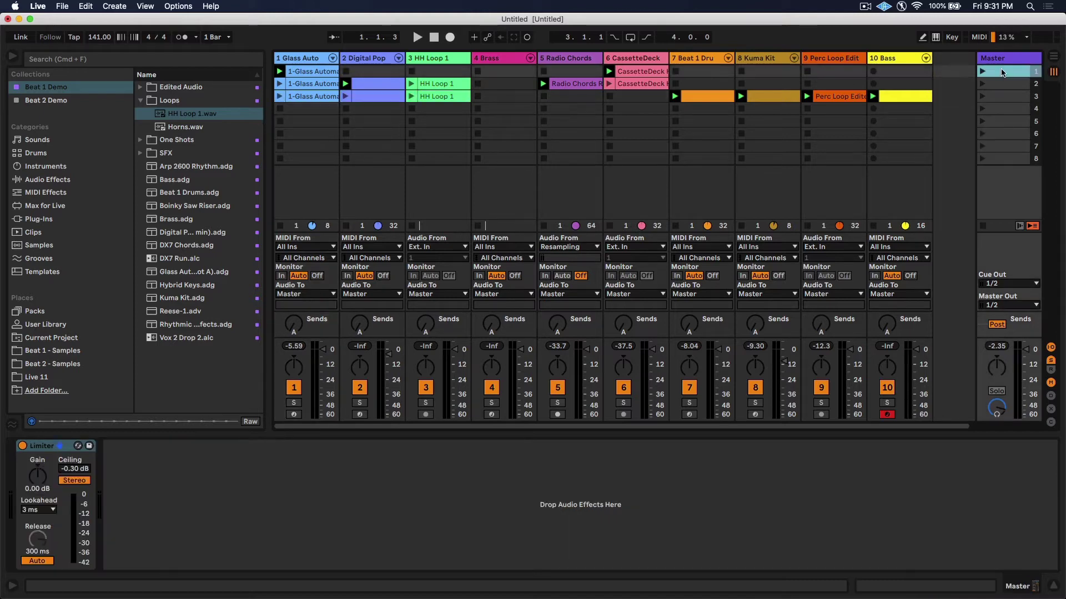
pyautogui.press('Tab')
pyautogui.click(285, 118)
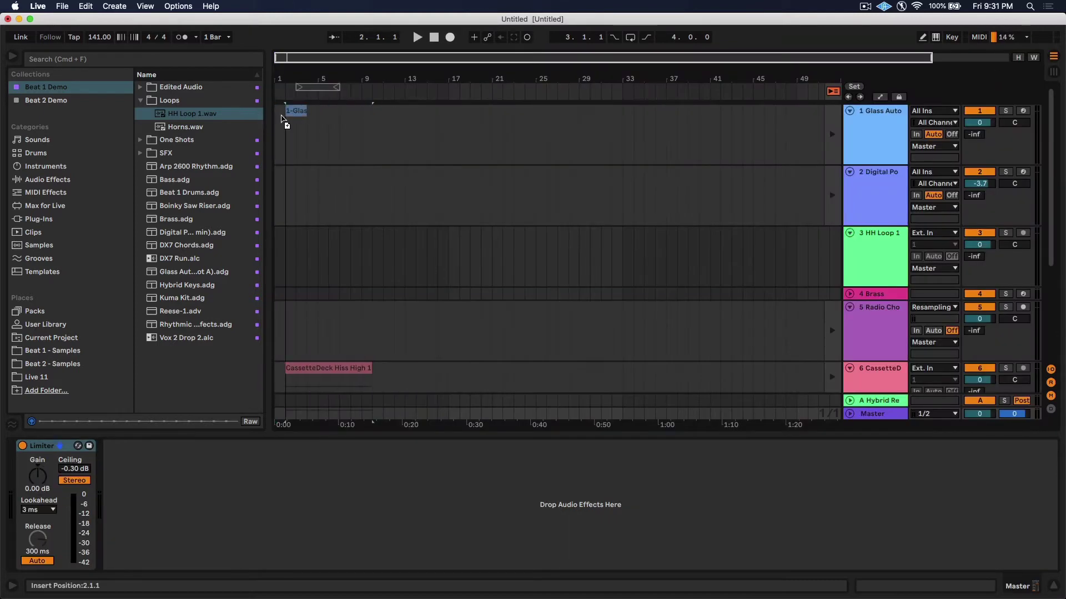
pyautogui.moveTo(285, 119); pyautogui.dragTo(355, 126)
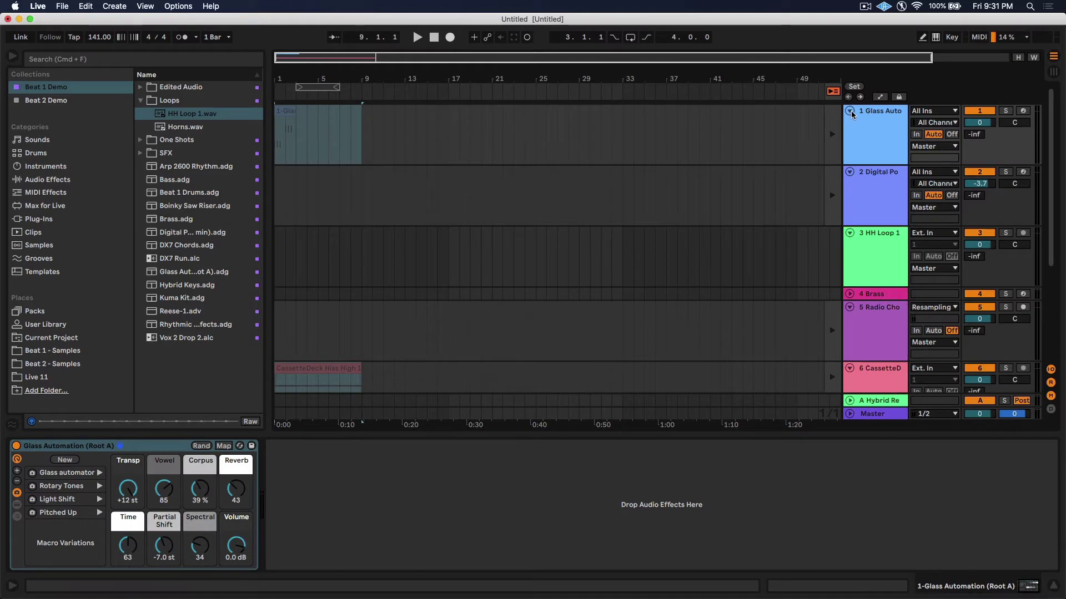
# Fold all tracks, restore Arrangement playback and trim the Glass Automation and CassetteDeck clips to end at bar 5.
pyautogui.keyDown('alt'); pyautogui.click(850, 111); pyautogui.keyUp('alt')
pyautogui.click(833, 93)
pyautogui.moveTo(361, 111); pyautogui.dragTo(320, 111)
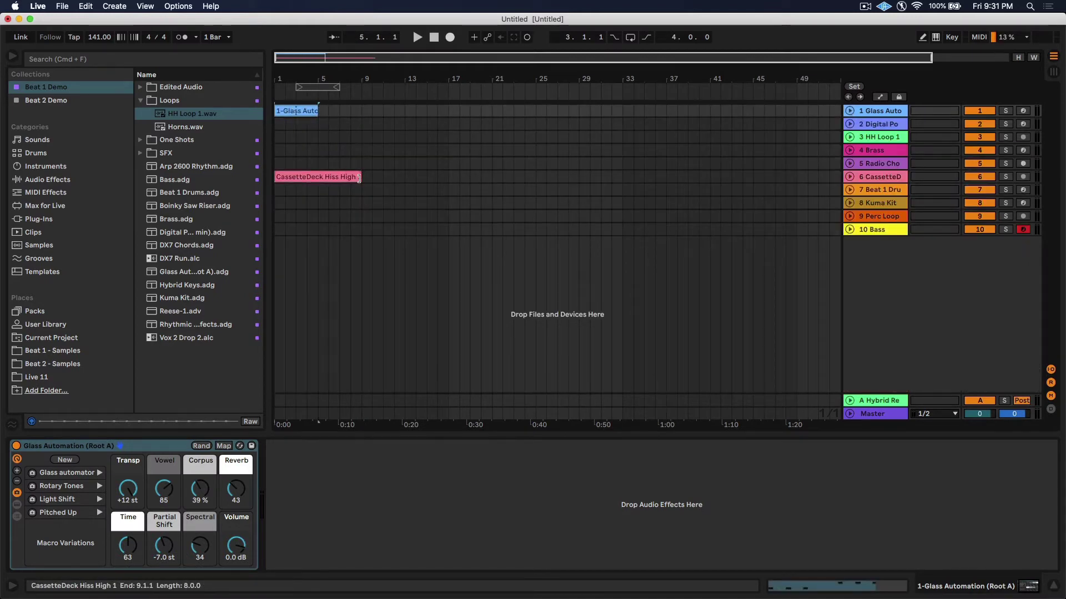
pyautogui.moveTo(360, 177); pyautogui.dragTo(319, 176)
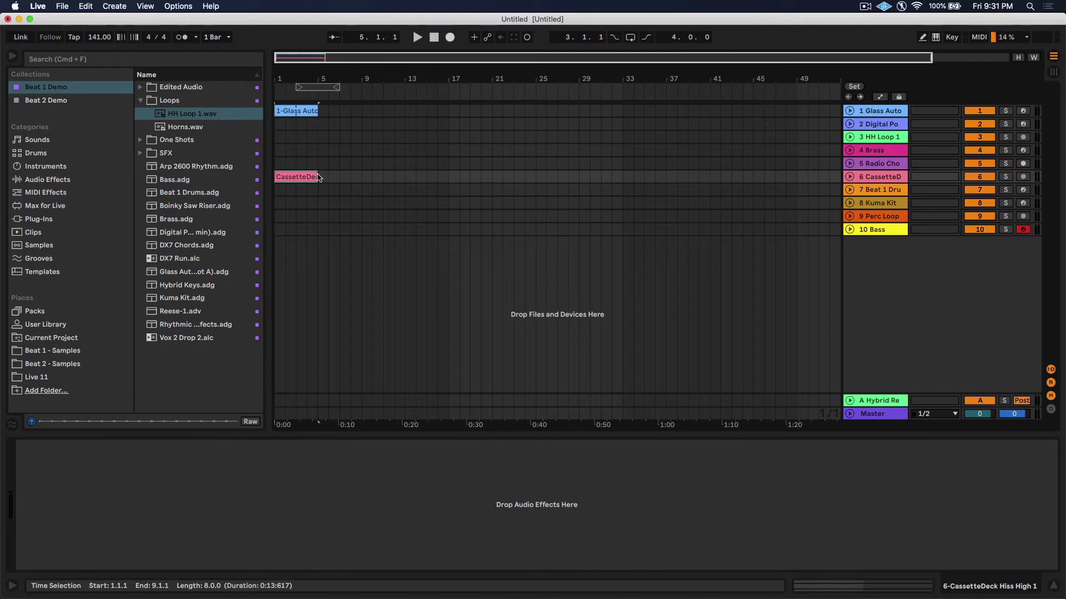
# Place the clips of scene 2 in the Arrangement starting at bar 5.
pyautogui.press('Tab')
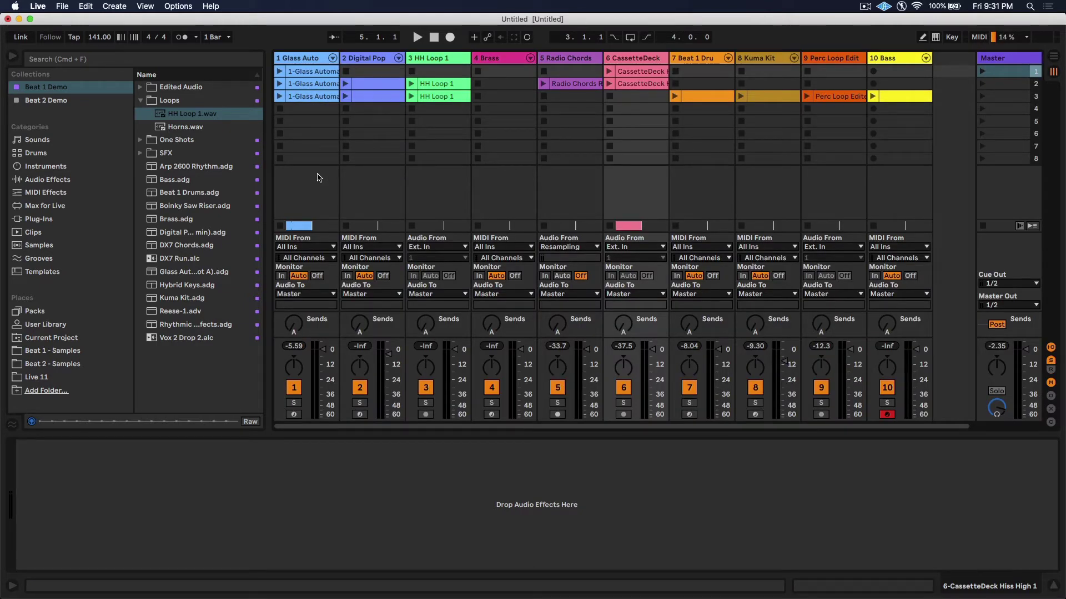
pyautogui.click(1000, 84)
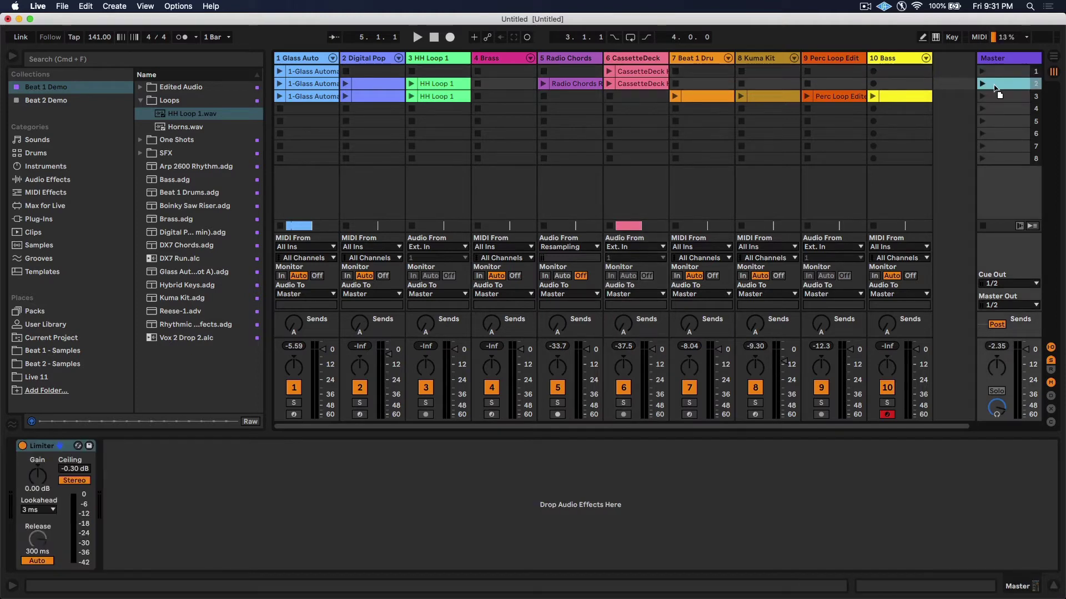
pyautogui.press('Tab')
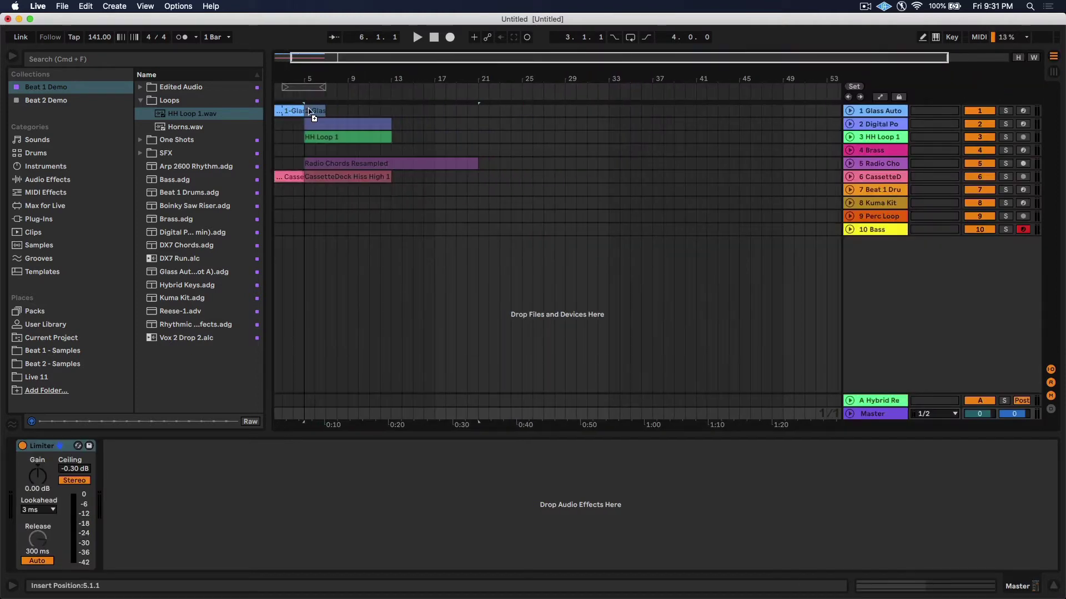
pyautogui.click(309, 111)
pyautogui.hscroll(-1, 305, 84)
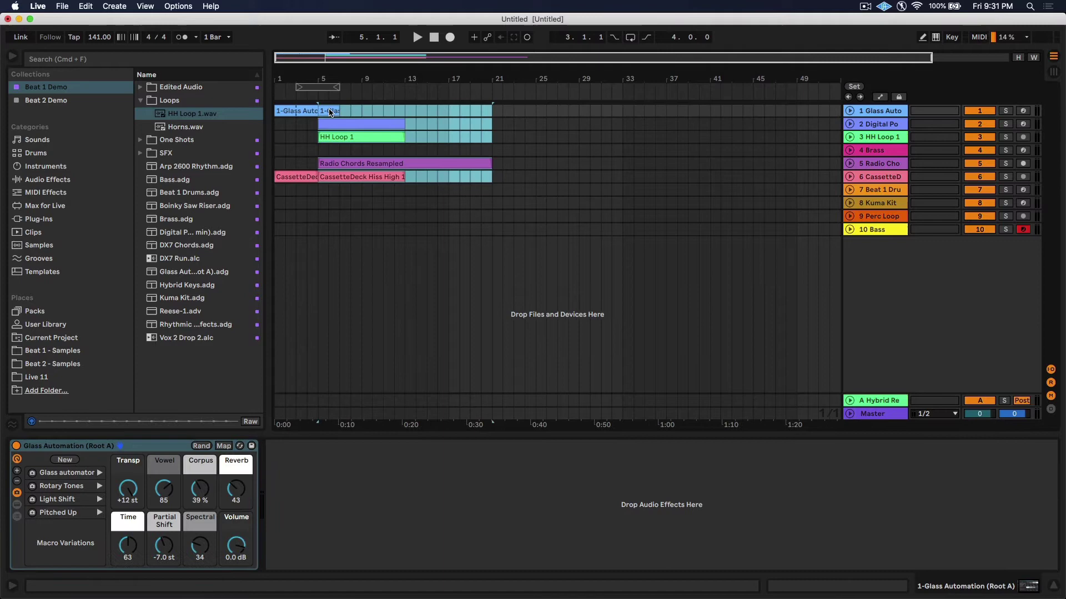
# Extend the second Glass Automation clip and trim the Radio Chords clip so both end at bar 13.
pyautogui.click(328, 150)
pyautogui.moveTo(336, 110); pyautogui.dragTo(405, 110)
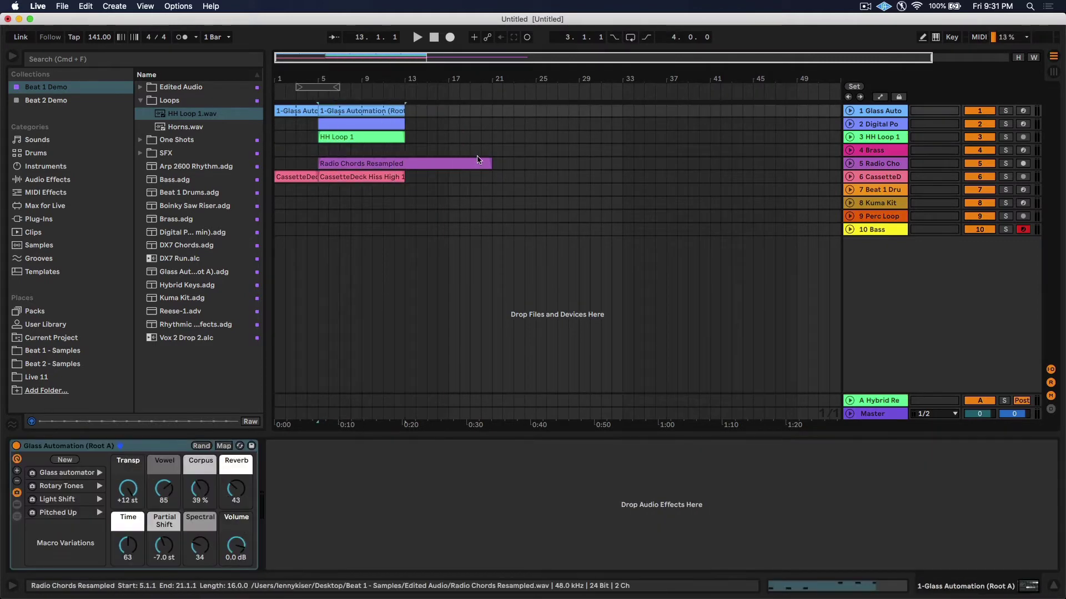
pyautogui.moveTo(488, 163); pyautogui.dragTo(404, 163)
# Place the clips of scene 3 in the Arrangement starting at bar 13.
pyautogui.press('Tab')
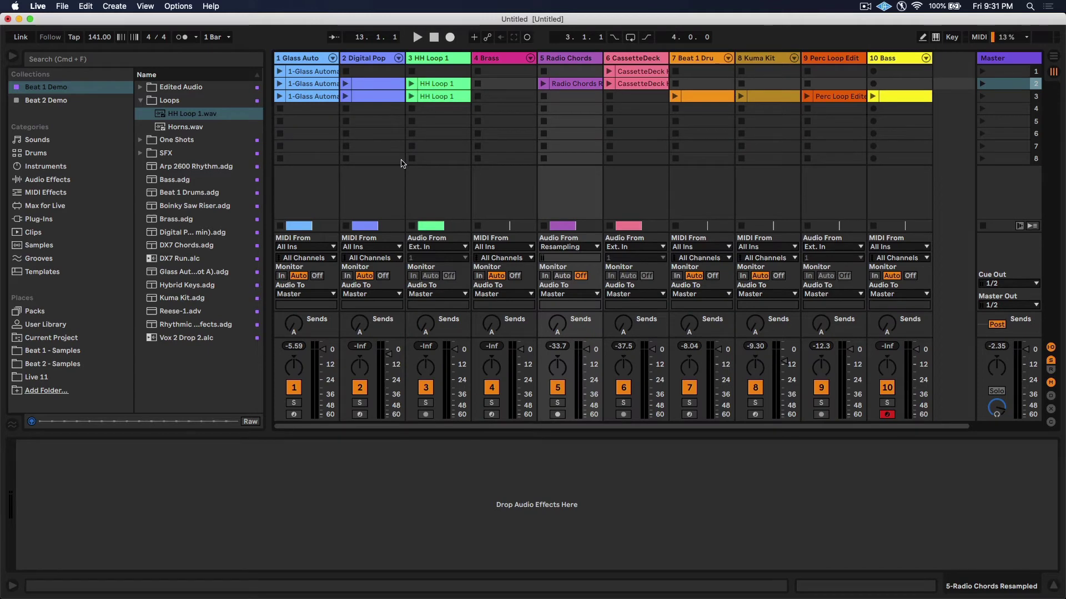
pyautogui.click(996, 97)
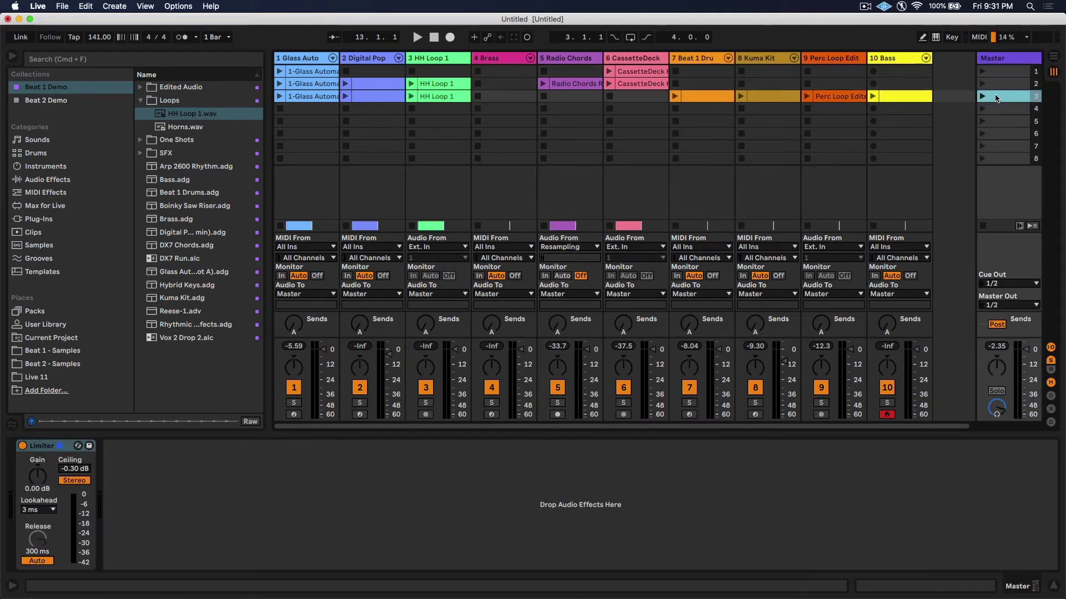
pyautogui.press('Tab')
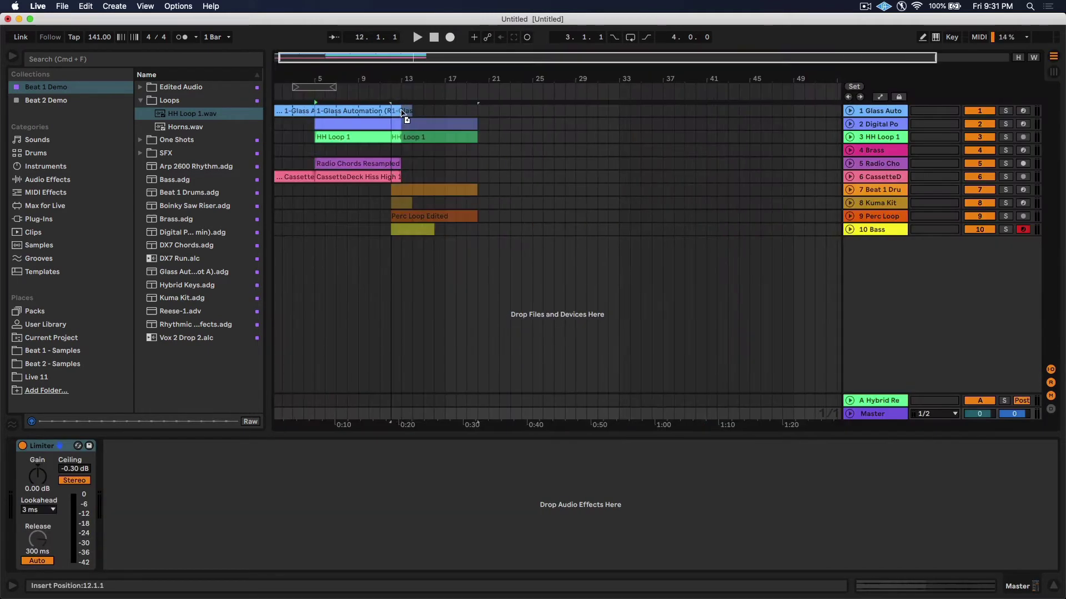
pyautogui.moveTo(358, 79); pyautogui.dragTo(361, 78)
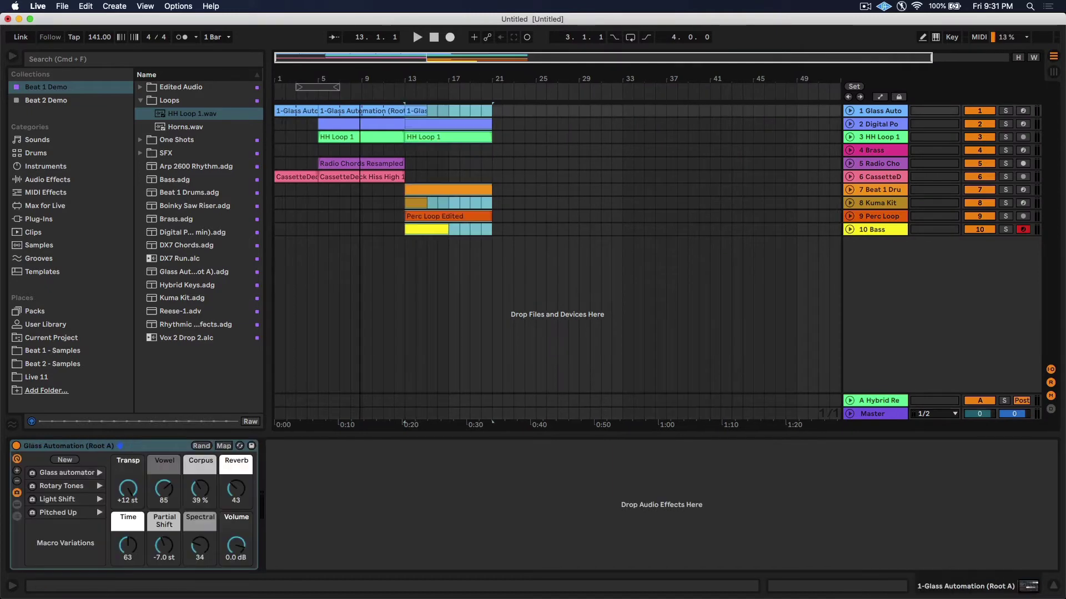
# Extend the last Glass Automation clip and the Kuma Kit and Bass clips to end at bar 21.
pyautogui.click(438, 111)
pyautogui.click(422, 111)
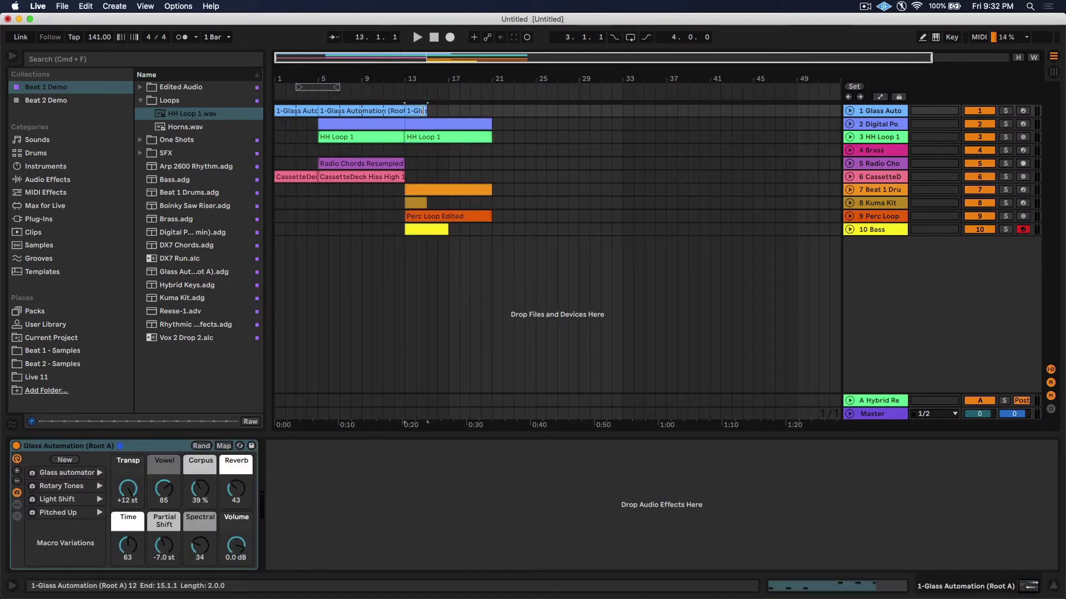
pyautogui.moveTo(423, 110); pyautogui.dragTo(492, 111)
pyautogui.click(431, 204)
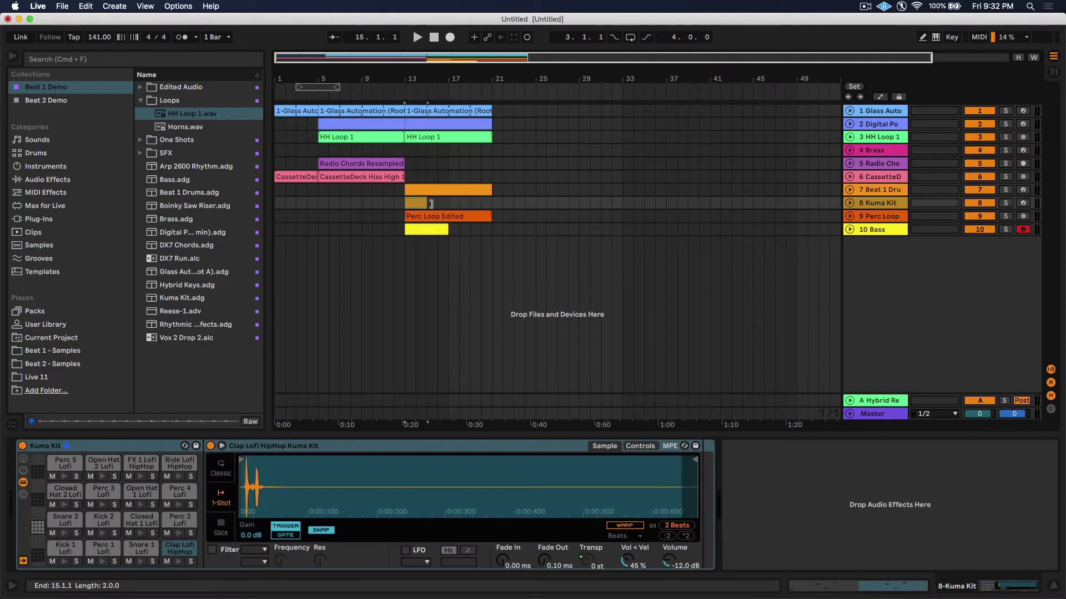
pyautogui.moveTo(431, 204); pyautogui.dragTo(492, 203)
pyautogui.moveTo(440, 229); pyautogui.dragTo(492, 229)
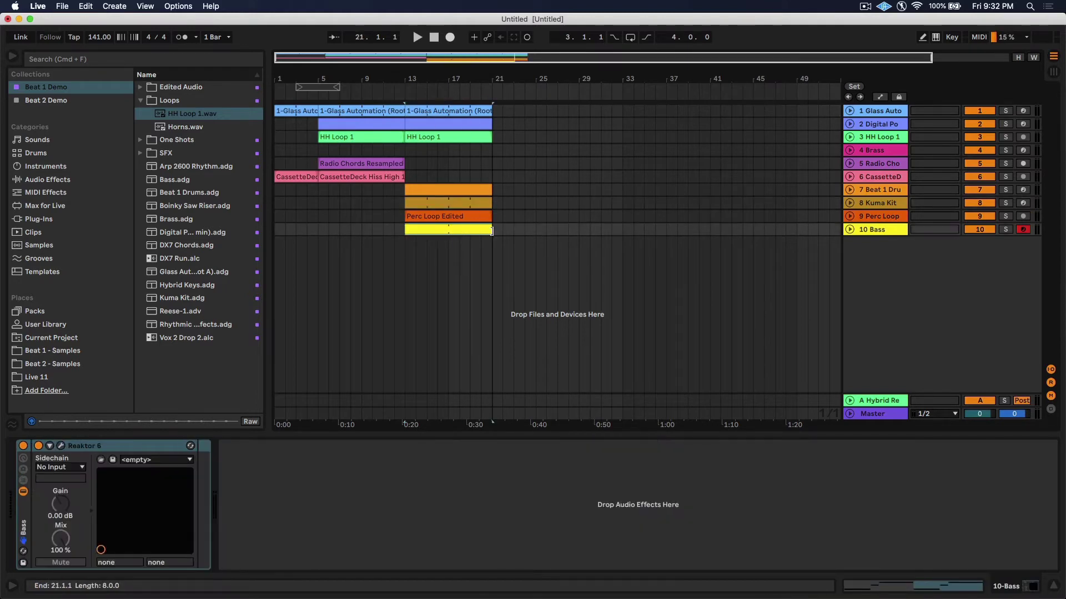
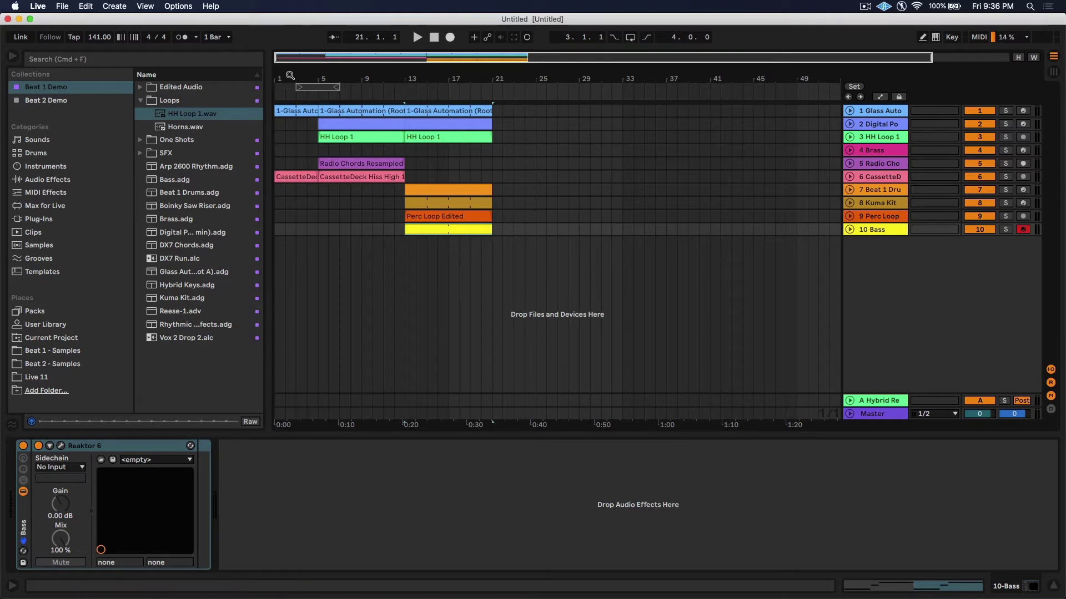
# Add Tom.wav from the One Shots folder on a new audio track in the Arrangement at 4.3.1.
pyautogui.moveTo(289, 76); pyautogui.dragTo(348, 75)
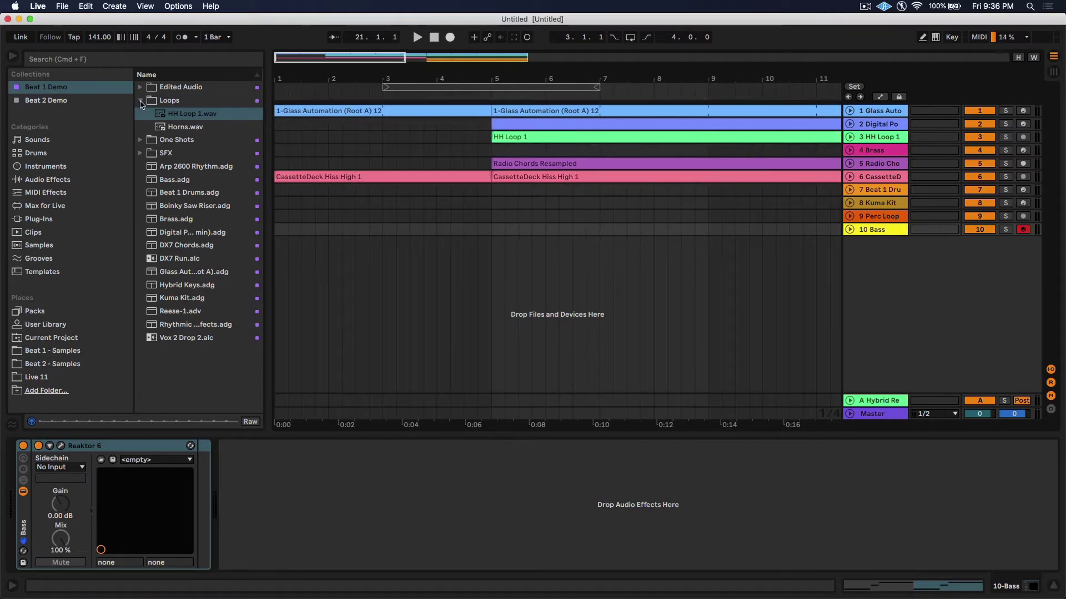
pyautogui.click(140, 102)
pyautogui.click(140, 115)
pyautogui.click(172, 140)
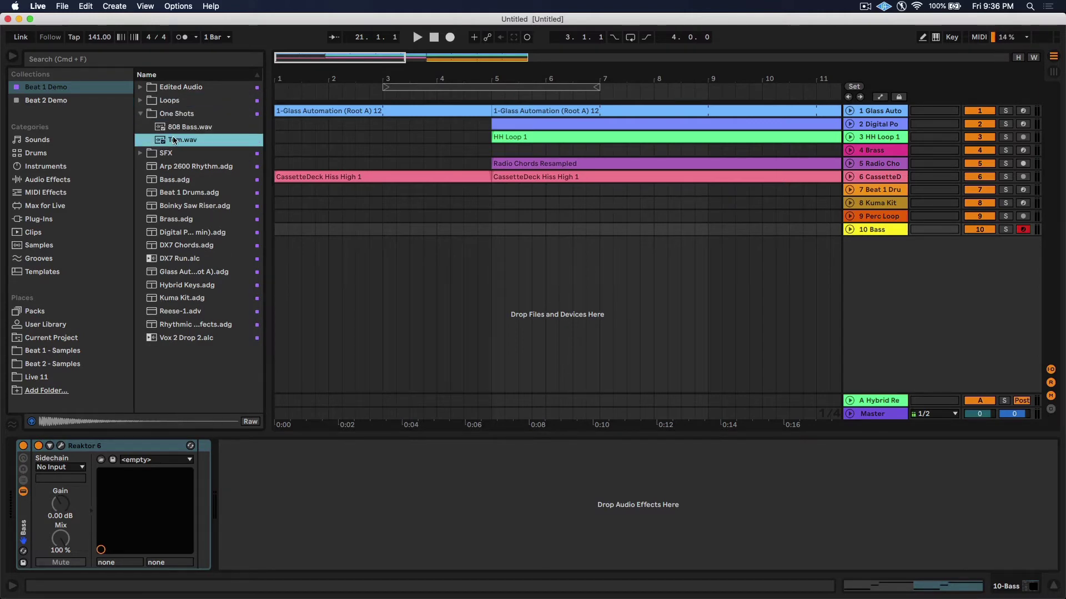
pyautogui.moveTo(174, 140); pyautogui.dragTo(473, 247)
pyautogui.scroll(6, 473, 247)
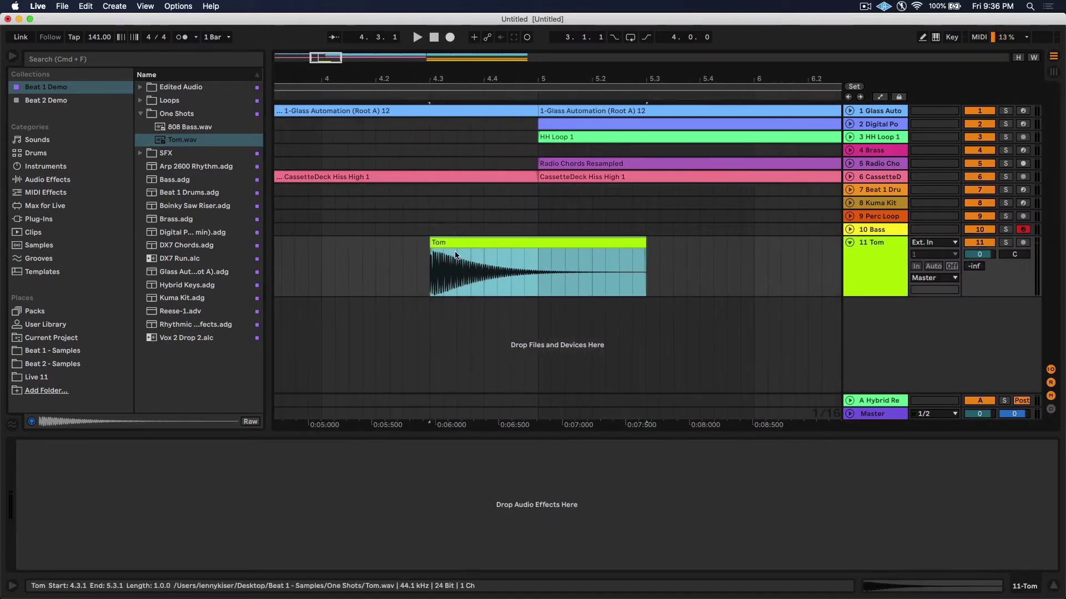
# Copy the Tom clip to 4.3.3 and 4.4.1, and transpose the first Tom clip by 12 st.
pyautogui.moveTo(455, 242); pyautogui.dragTo(506, 247)
pyautogui.click(449, 242)
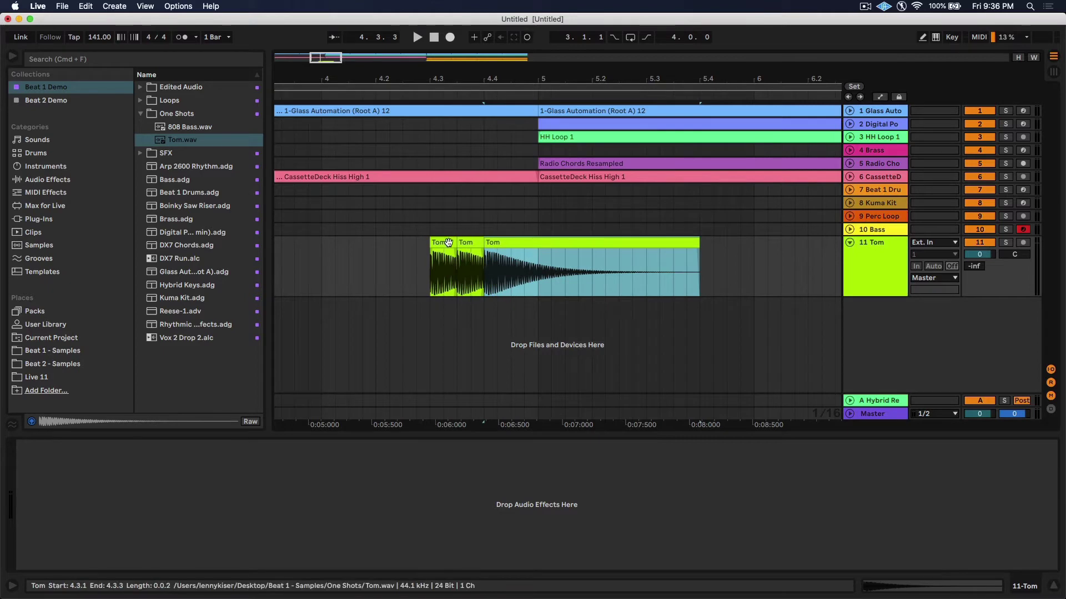
pyautogui.doubleClick(444, 242)
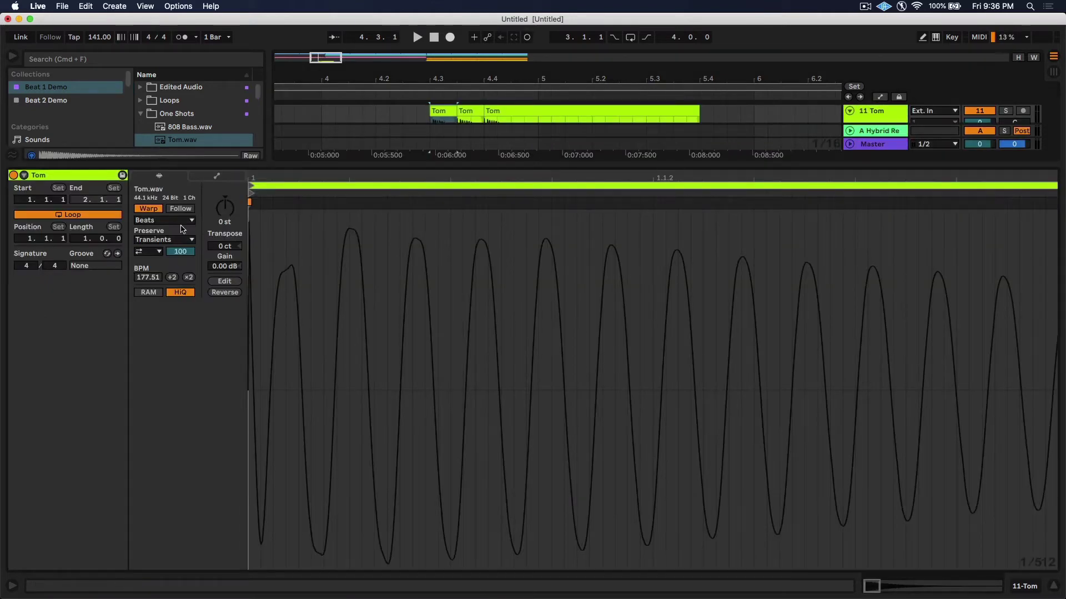
pyautogui.moveTo(224, 215); pyautogui.dragTo(224, 188)
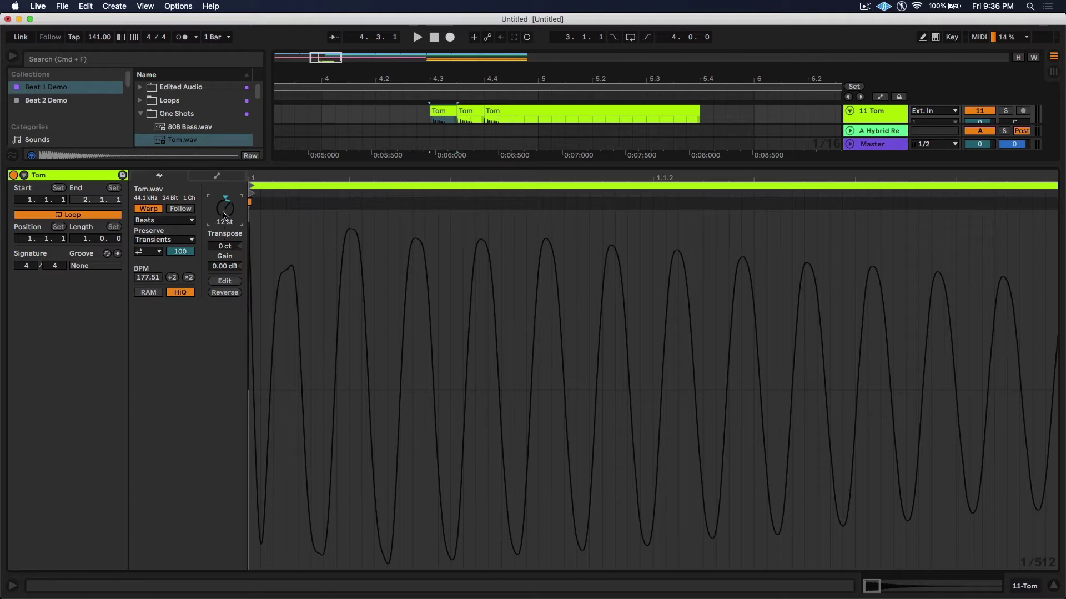
# Transpose the second Tom clip by 7 st and return from the clip's detail view.
pyautogui.click(466, 111)
pyautogui.click(222, 211)
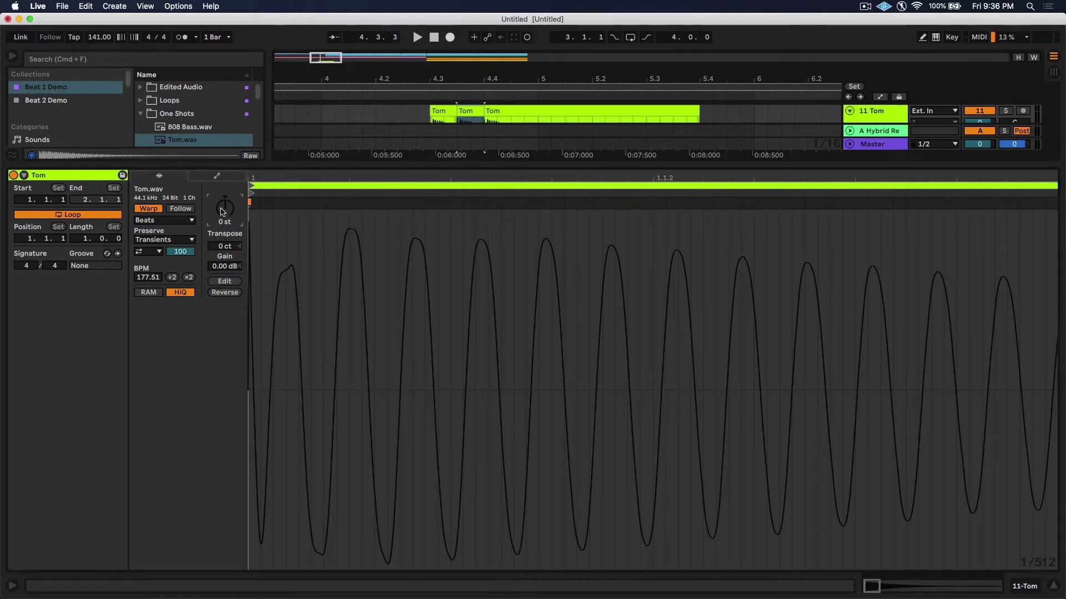
pyautogui.write('7')
pyautogui.press('Return')
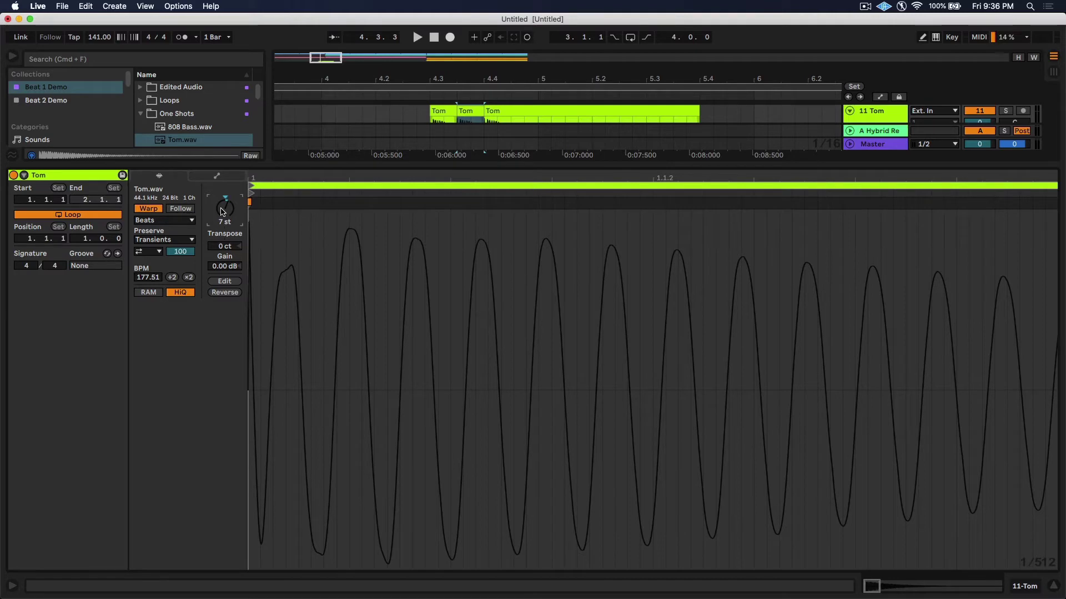
pyautogui.click(517, 110)
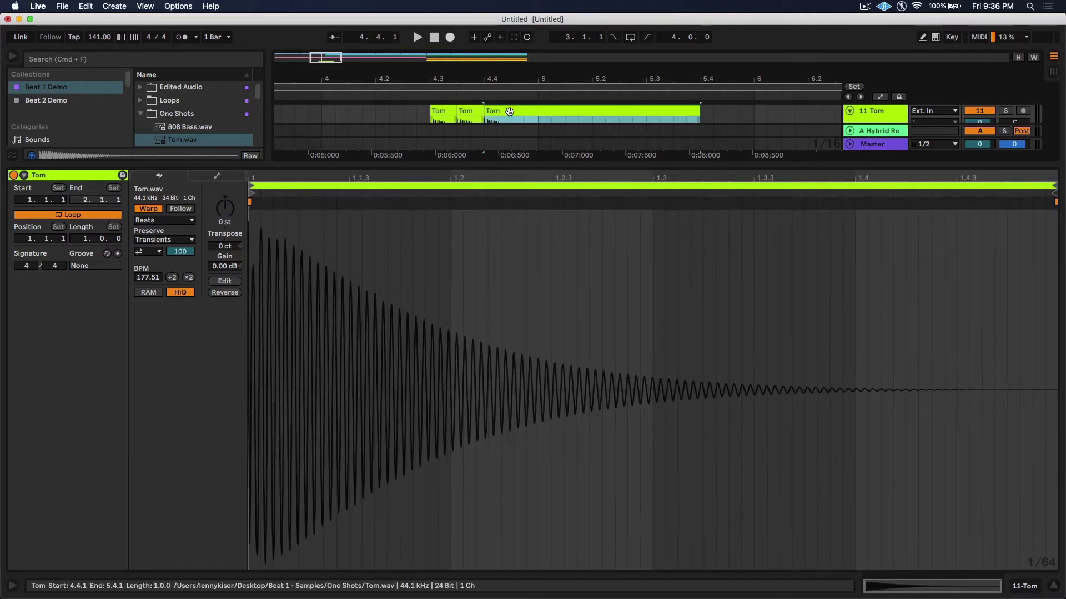
pyautogui.hotkey('shift', 'Tab')
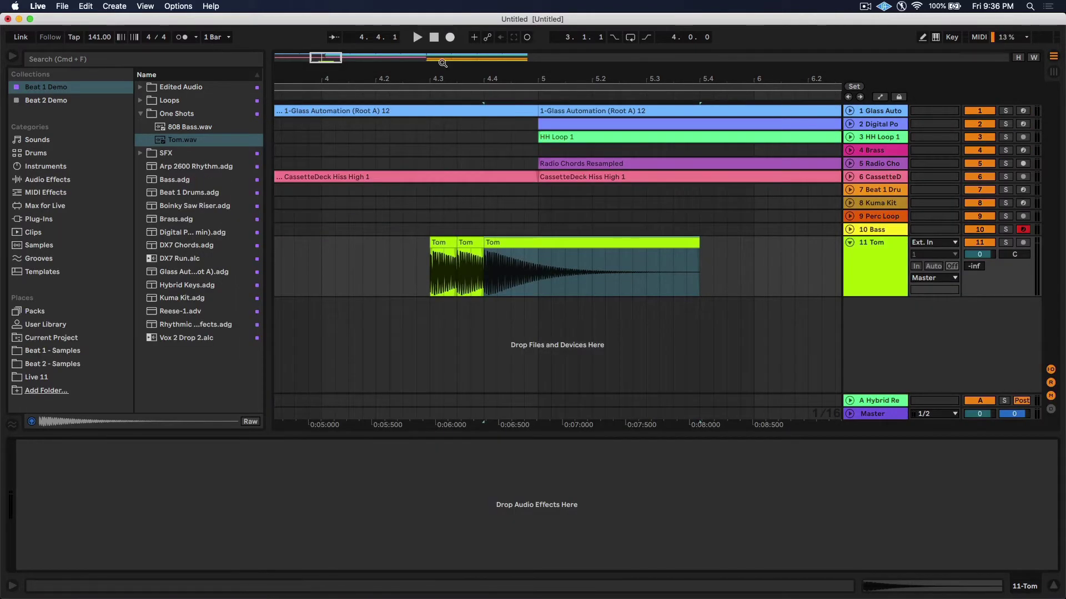
# Play the Arrangement from bar 4 to check the toms, and set the Tom track's volume to -7 dB.
pyautogui.moveTo(445, 72); pyautogui.dragTo(390, 217)
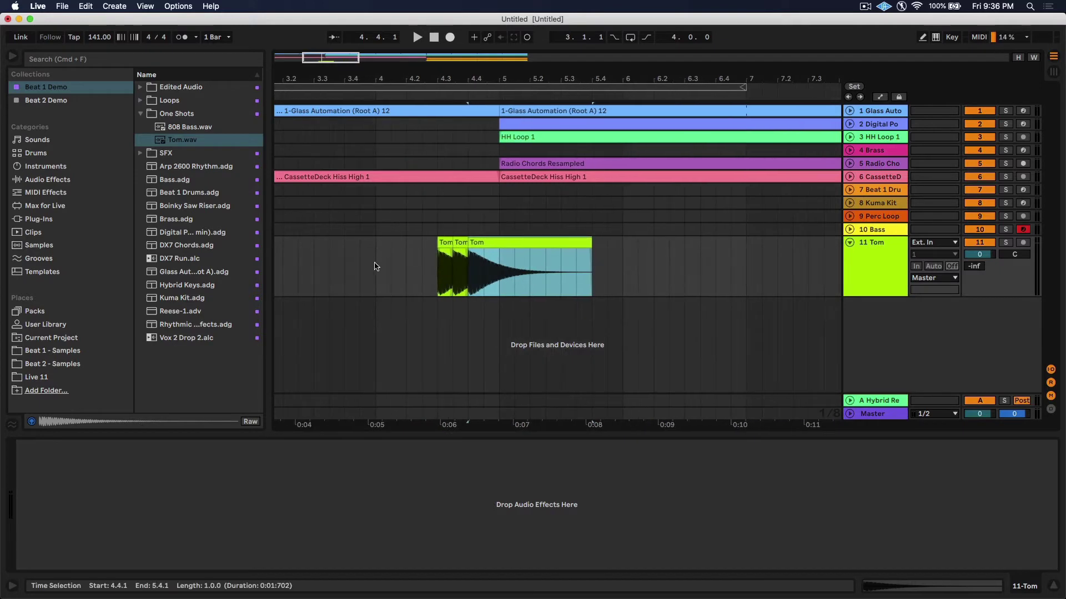
pyautogui.click(375, 266)
pyautogui.press('space')
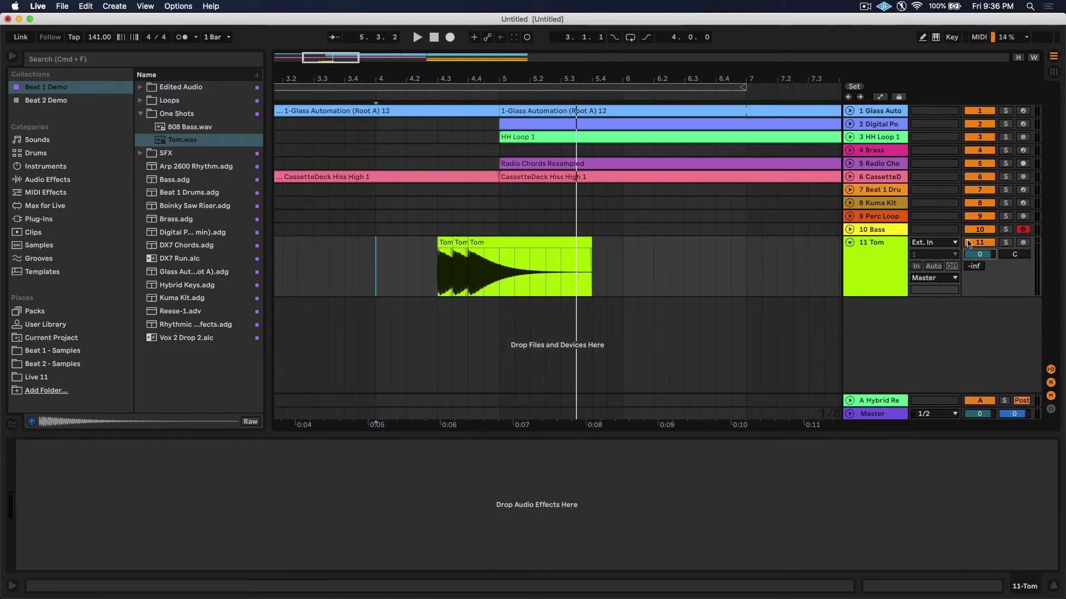
pyautogui.moveTo(979, 254); pyautogui.dragTo(979, 274)
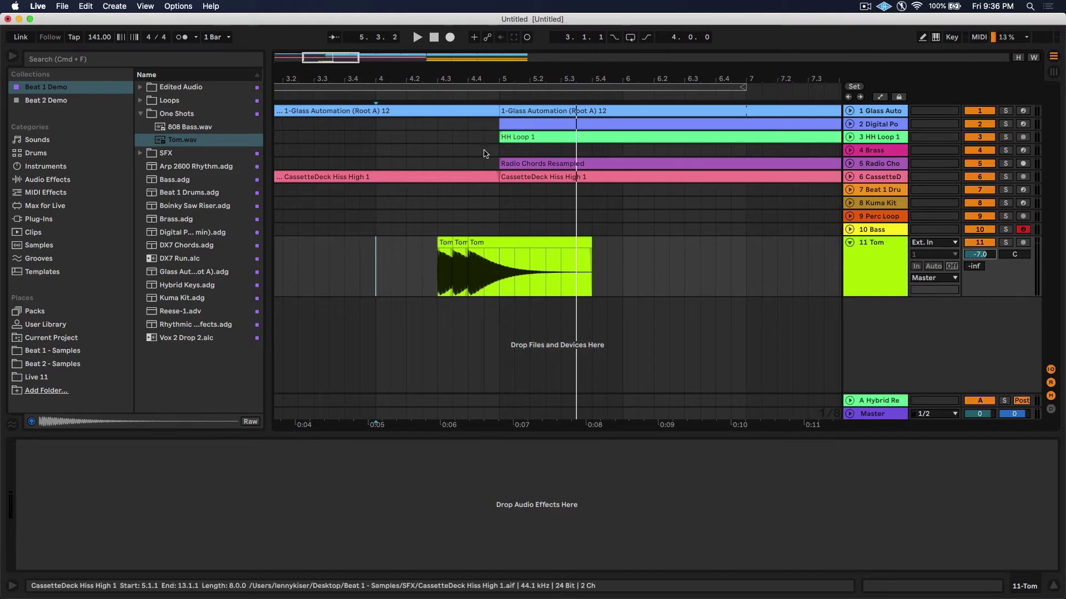
# Add Texture Sparrow 4.wav from the SFX folder on a new audio track below the Tom track.
pyautogui.click(141, 113)
pyautogui.click(140, 127)
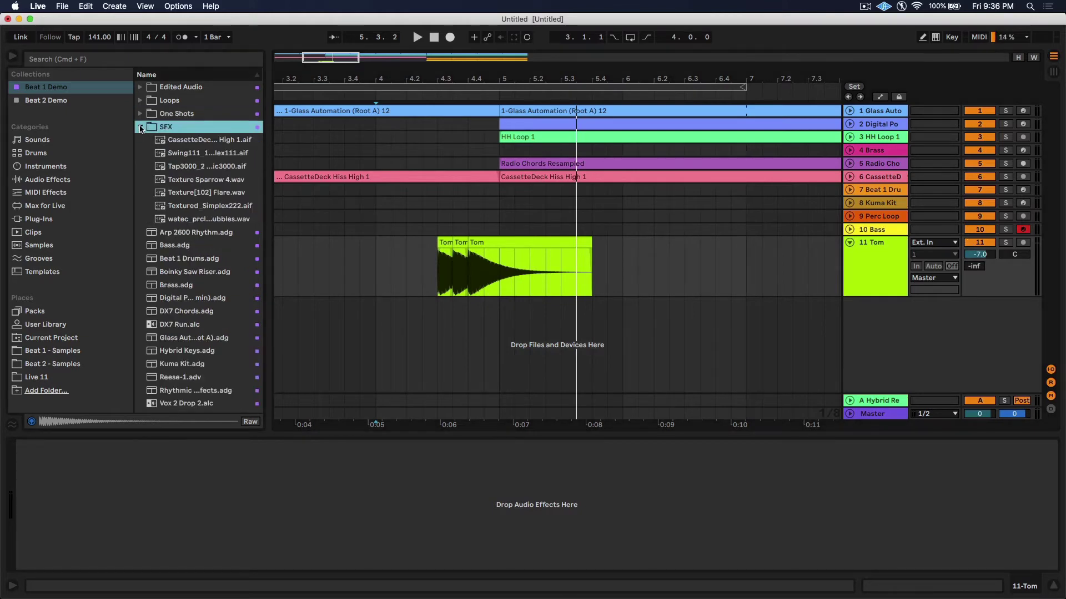
pyautogui.moveTo(269, 158); pyautogui.dragTo(321, 160)
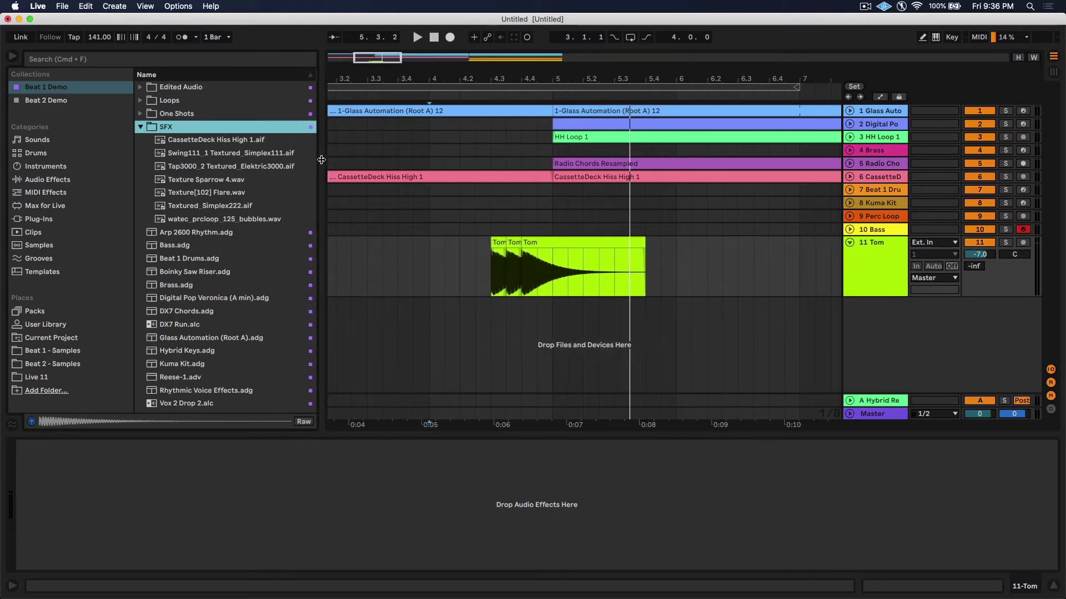
pyautogui.click(195, 180)
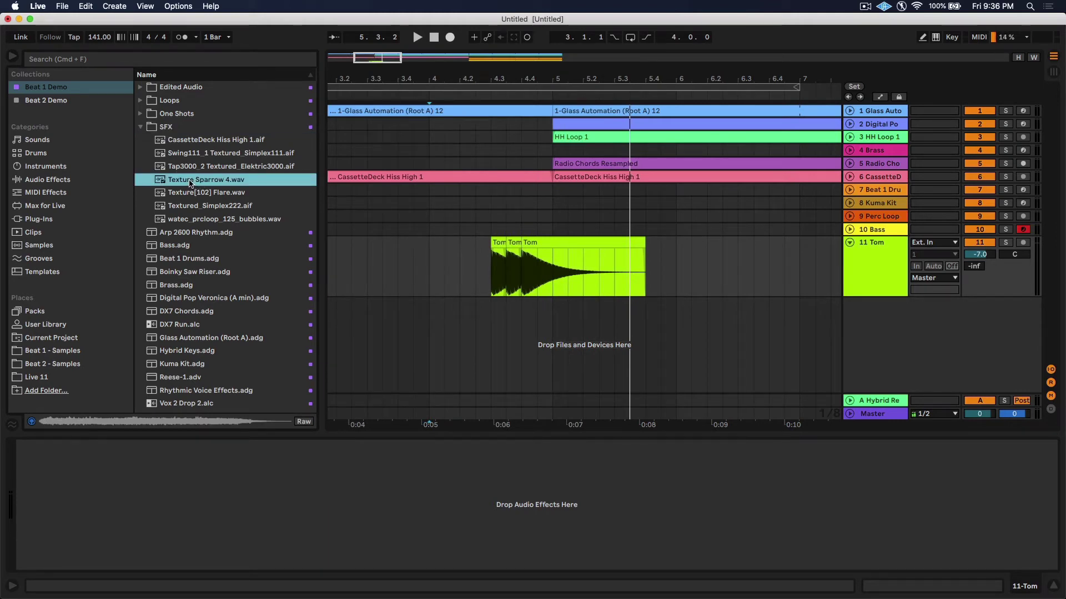
pyautogui.moveTo(190, 183); pyautogui.dragTo(364, 312)
# Keep only the beat starting at 5.2.1 of the Texture Sparrow 4 clip and move that piece to 4.3.1.
pyautogui.moveTo(431, 82); pyautogui.dragTo(439, 96)
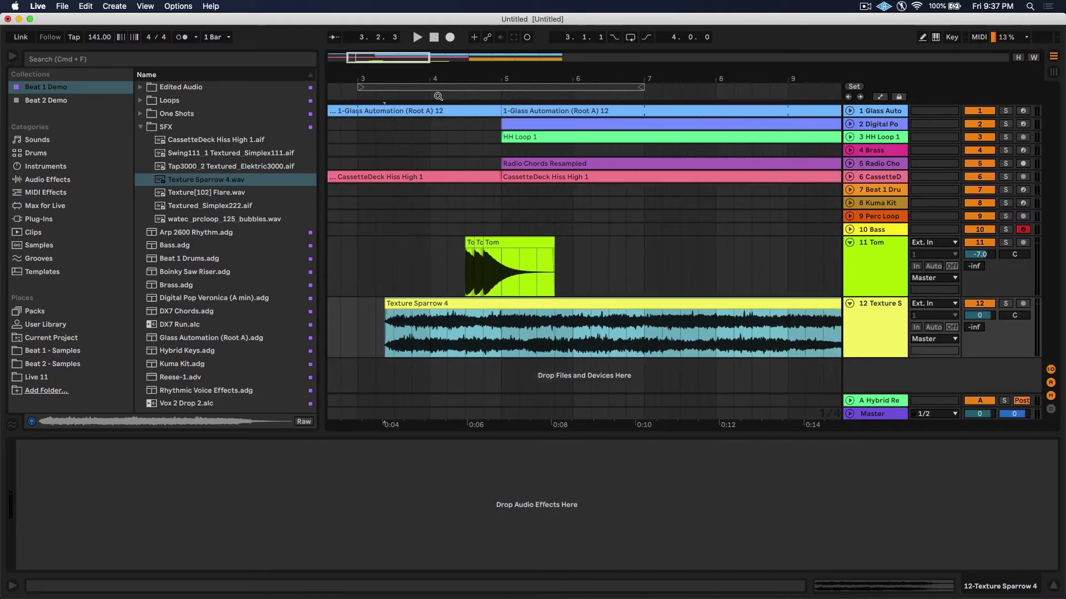
pyautogui.moveTo(519, 339); pyautogui.dragTo(535, 340)
pyautogui.press('super+e')
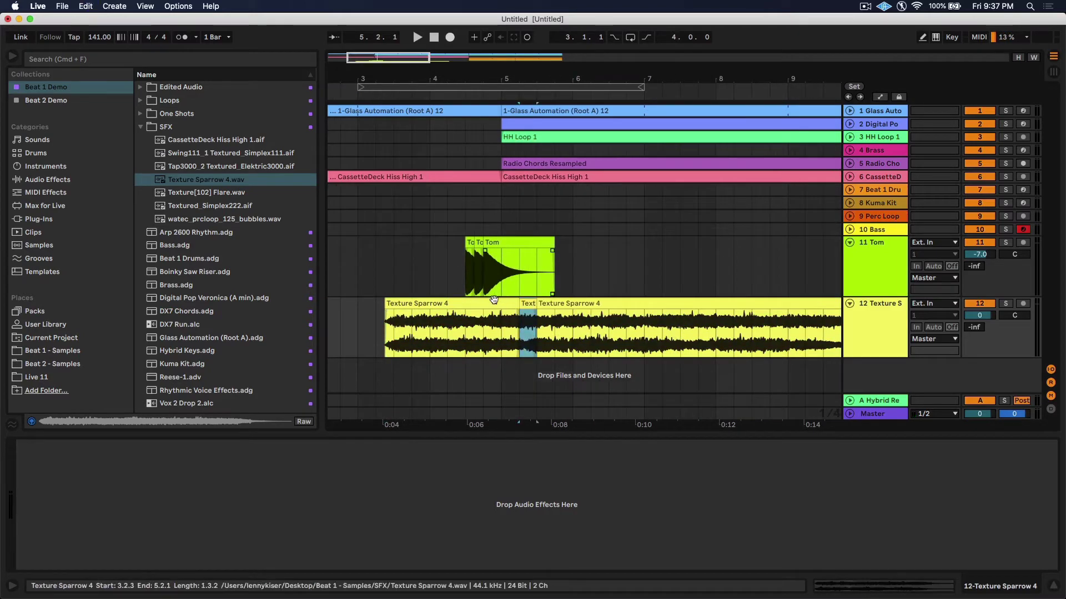
pyautogui.click(494, 301)
pyautogui.press('Delete')
pyautogui.click(611, 303)
pyautogui.press('Delete')
pyautogui.moveTo(527, 311); pyautogui.dragTo(477, 313)
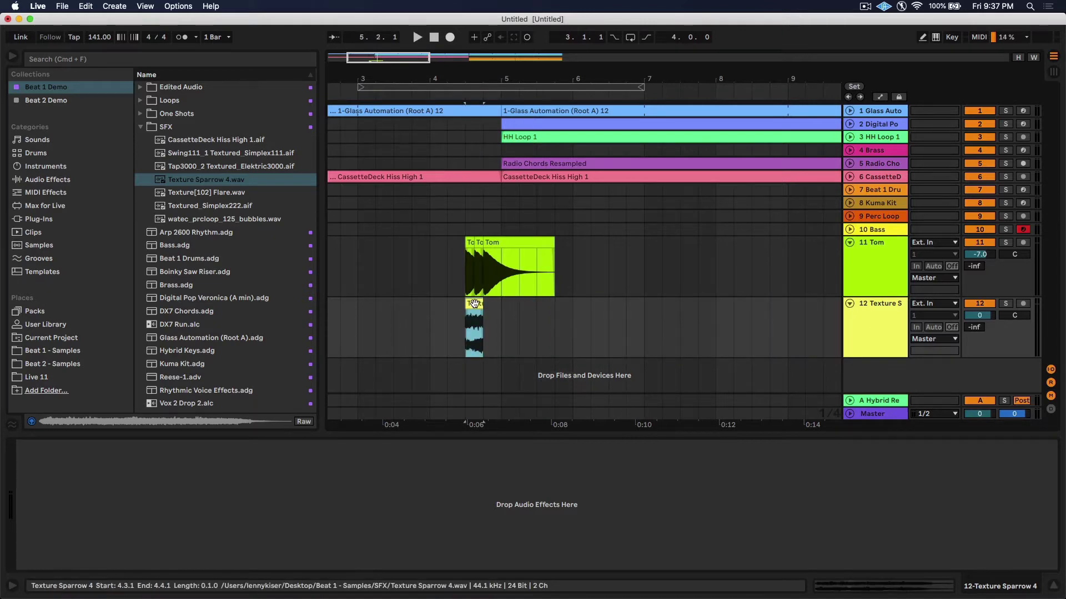
# Set the Texture Sparrow track's volume to -9 dB and play the Arrangement from bar 3.
pyautogui.click(976, 317)
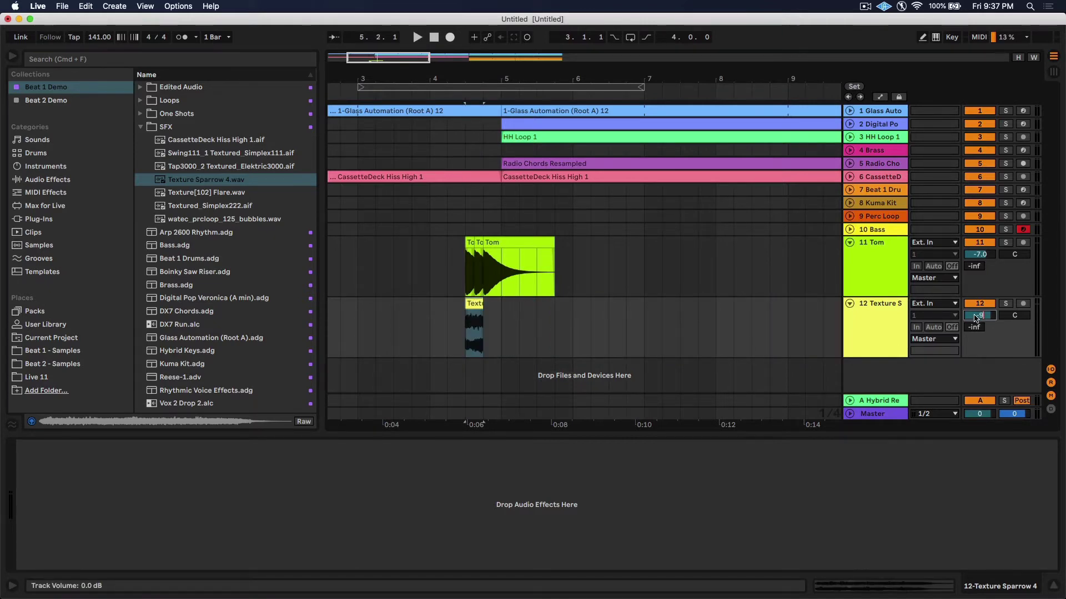
pyautogui.write('-9')
pyautogui.press('Return')
pyautogui.hscroll(-2, 387, 339)
pyautogui.click(383, 339)
pyautogui.press('space')
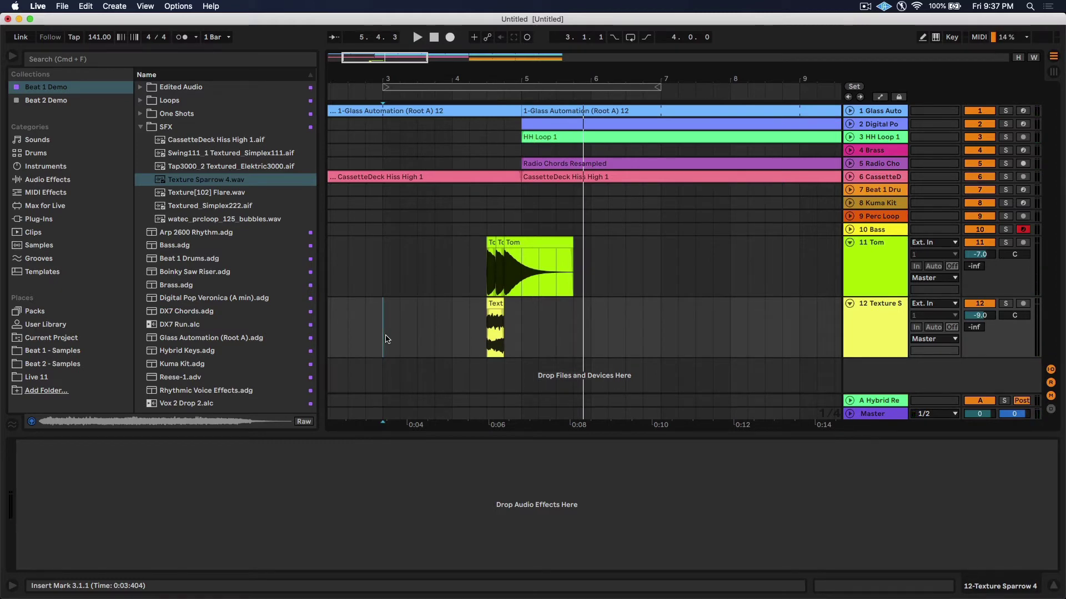
# Fold the Tom and Texture Sparrow tracks in the Arrangement.
pyautogui.press('-')
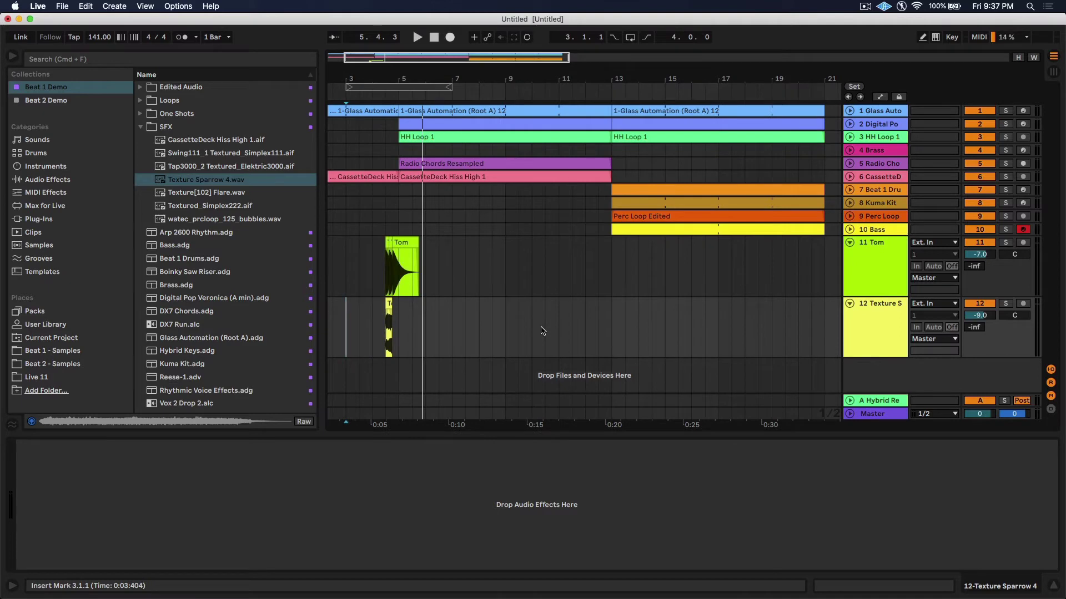
pyautogui.click(850, 243)
pyautogui.click(849, 256)
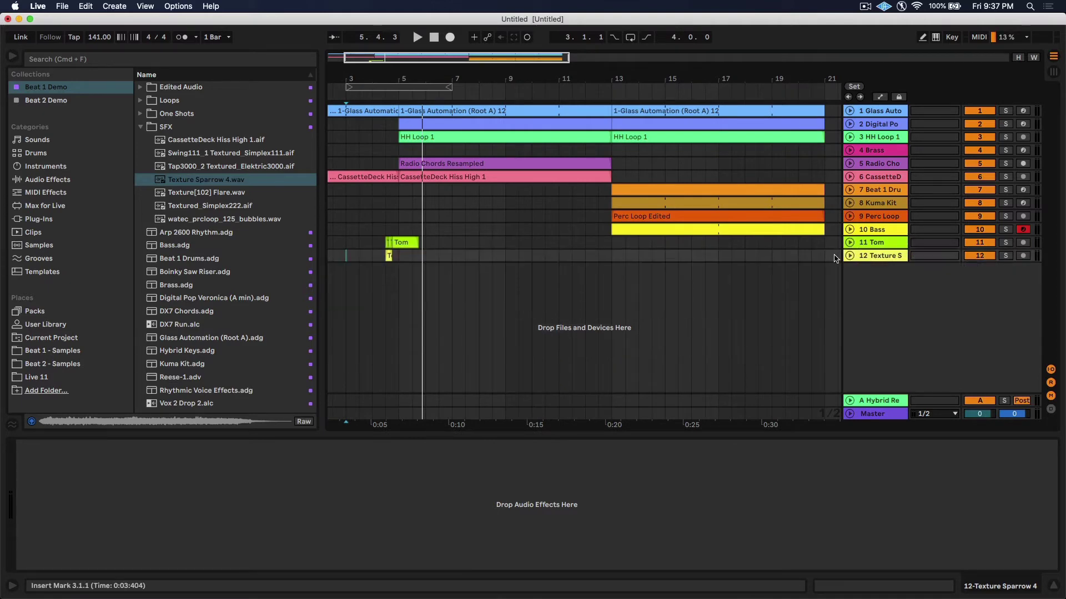
# Add Boinky Saw Riser.adg on a new MIDI track and create an empty clip from bar 9 to 12.3.1.
pyautogui.click(140, 127)
pyautogui.moveTo(181, 183); pyautogui.dragTo(593, 274)
pyautogui.press('super+shift+m')
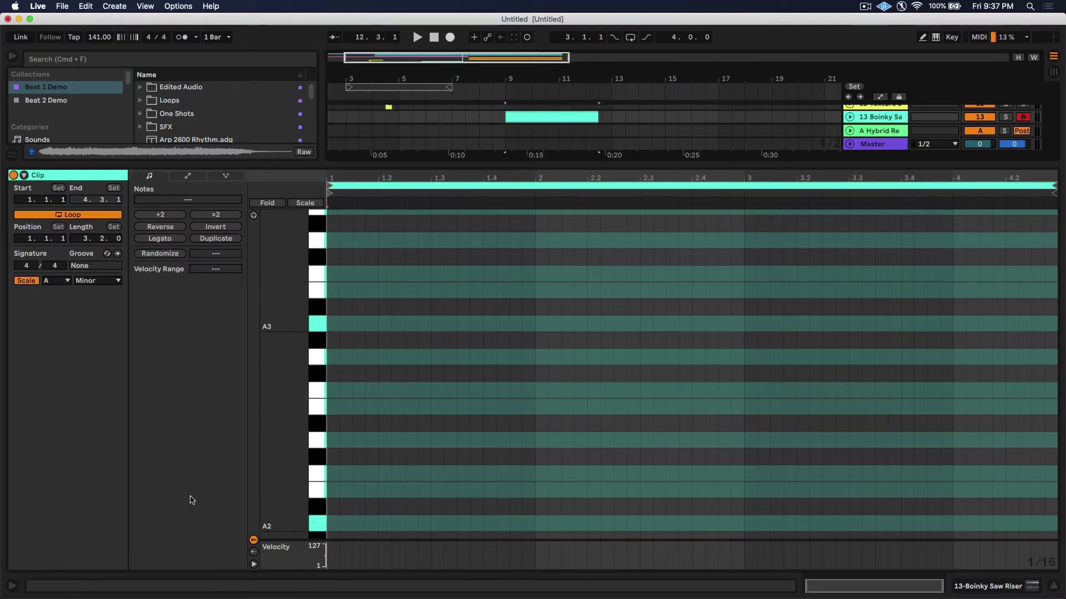
# Add an A1 note at the start of the Boinky Saw Riser clip and stretch it across the clip with Legato.
pyautogui.scroll(-8, 309, 482)
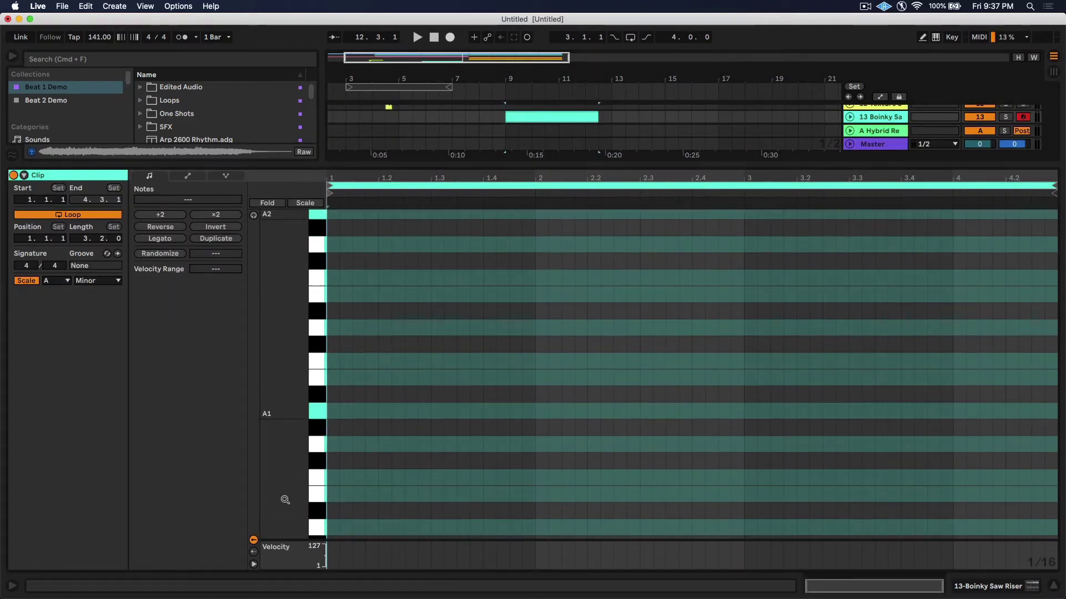
pyautogui.doubleClick(333, 411)
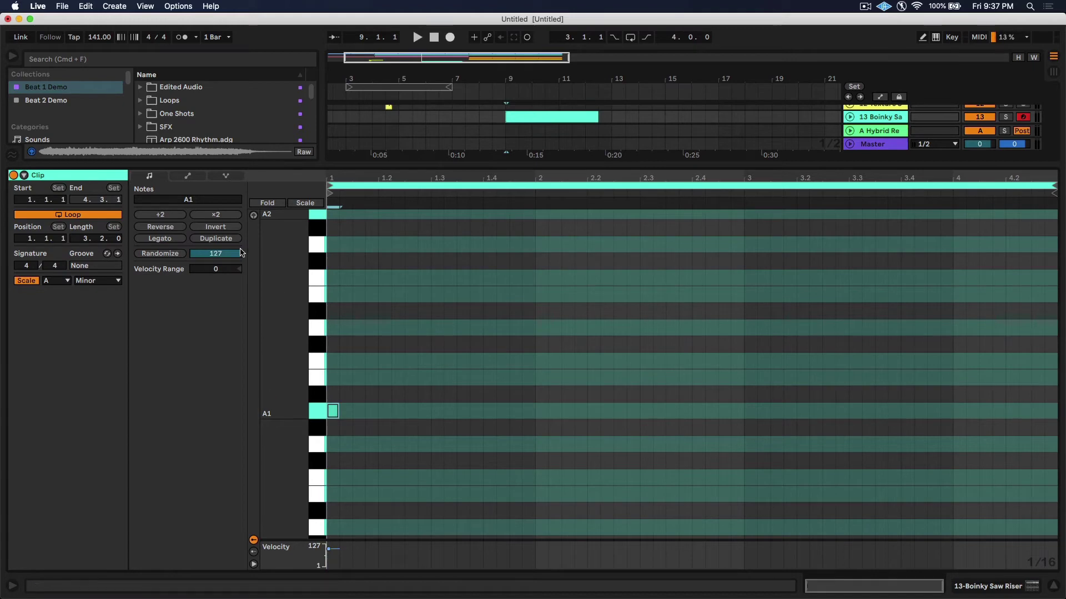
pyautogui.click(160, 238)
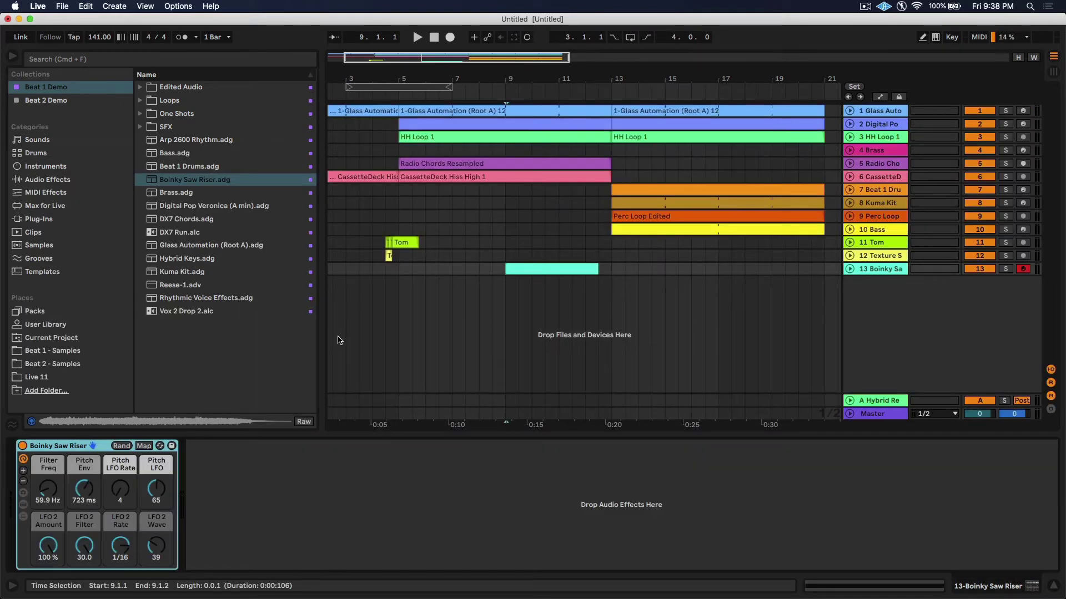
# Automate the riser's Filter Freq to ramp from 59.9 Hz at bar 9 to 19.9 kHz at the clip's end, and play it.
pyautogui.rightClick(48, 488)
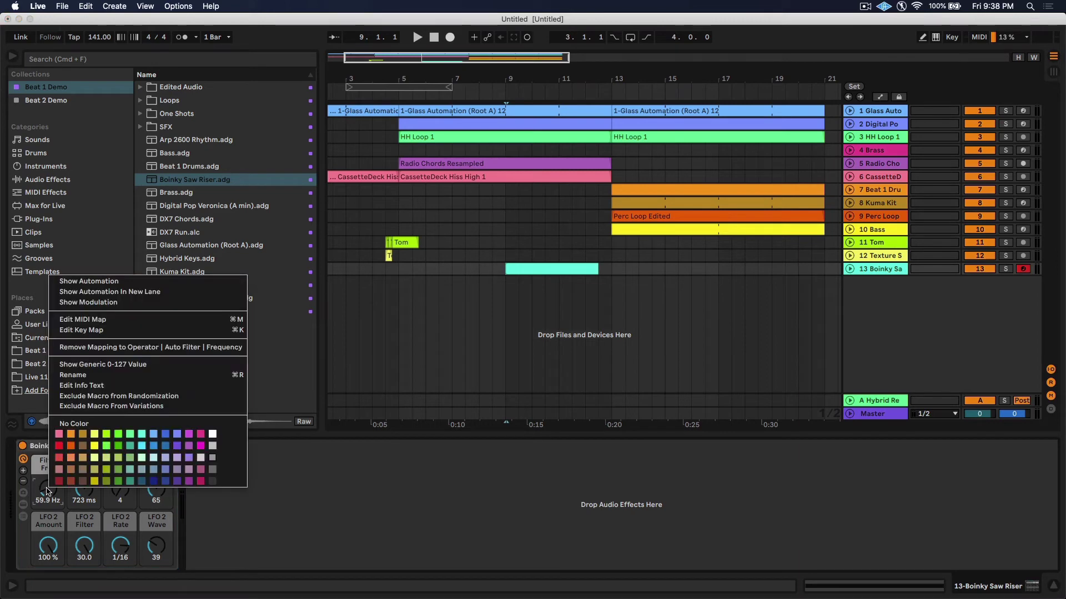
pyautogui.click(158, 291)
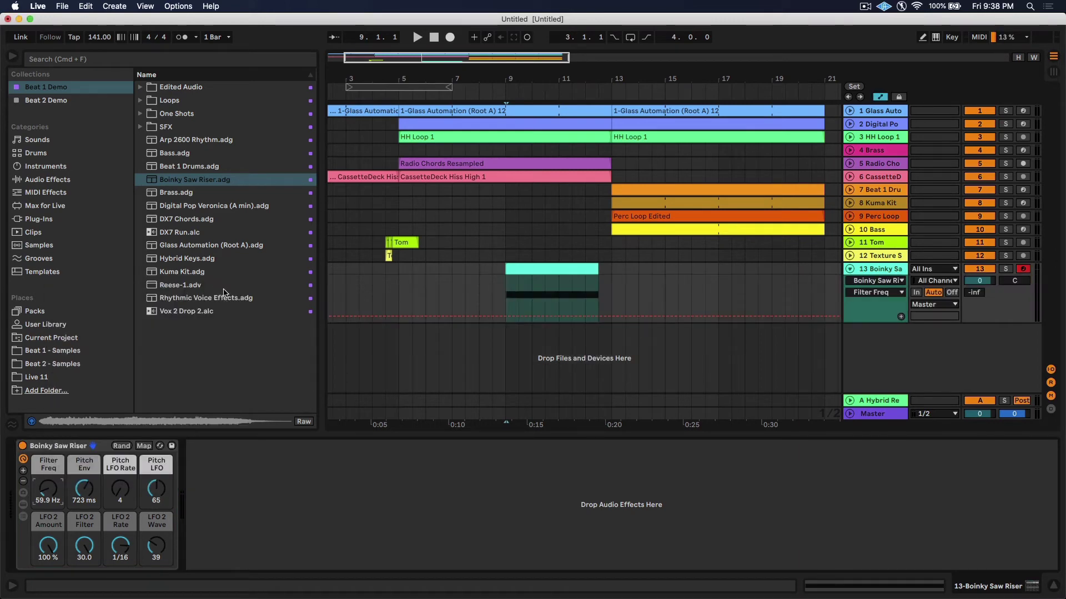
pyautogui.click(504, 316)
pyautogui.moveTo(598, 316); pyautogui.dragTo(598, 275)
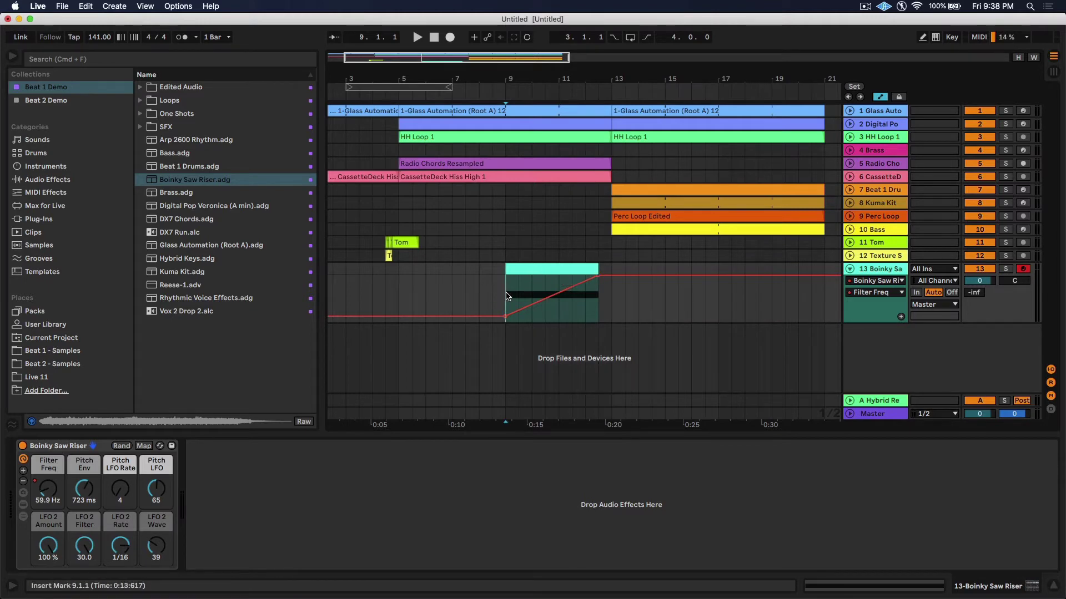
pyautogui.press('space')
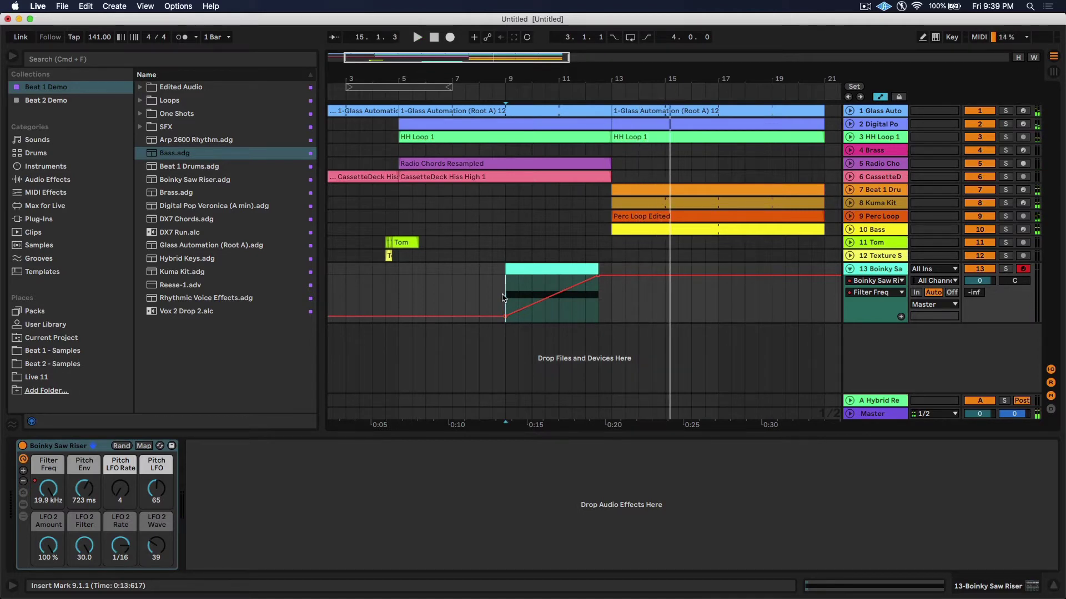
# Set the Boinky Saw Riser track's volume to -7 dB and hide the automation lanes.
pyautogui.click(979, 281)
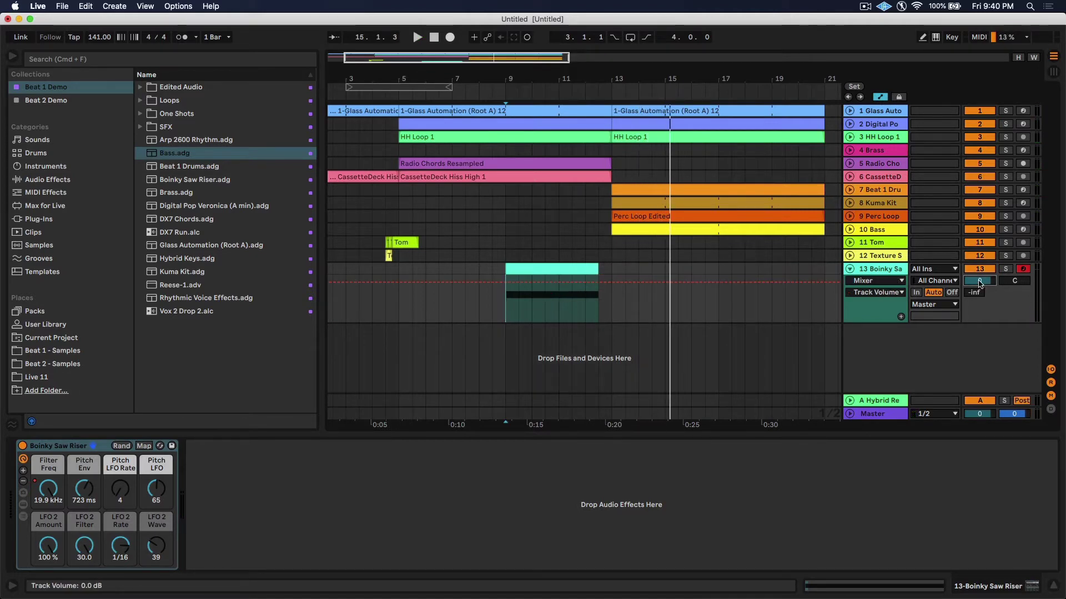
pyautogui.write('-9')
pyautogui.press('Return')
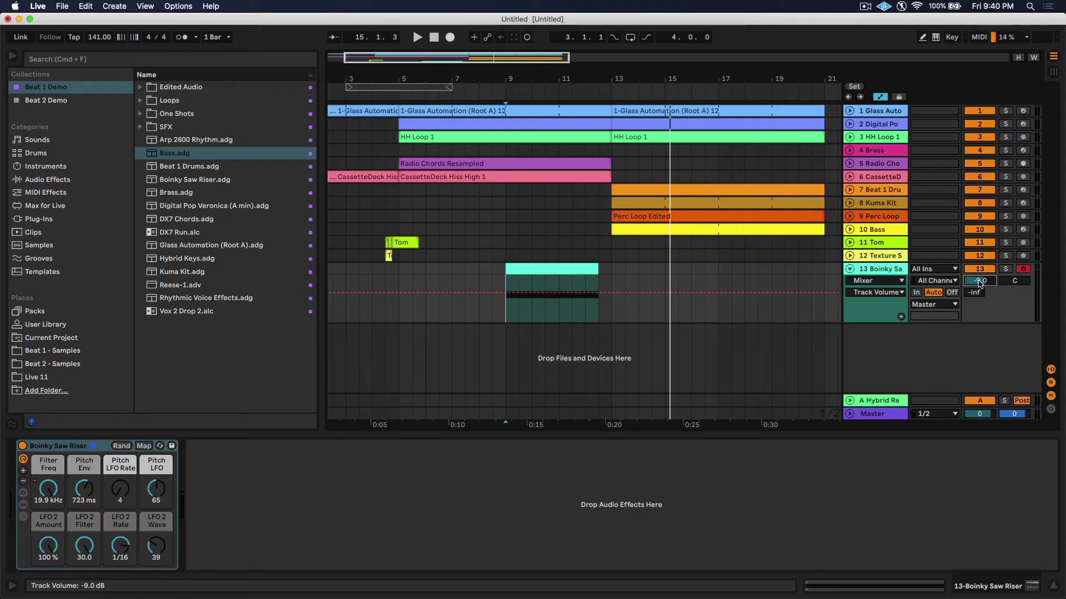
pyautogui.write('-7')
pyautogui.press('Return')
pyautogui.press('a')
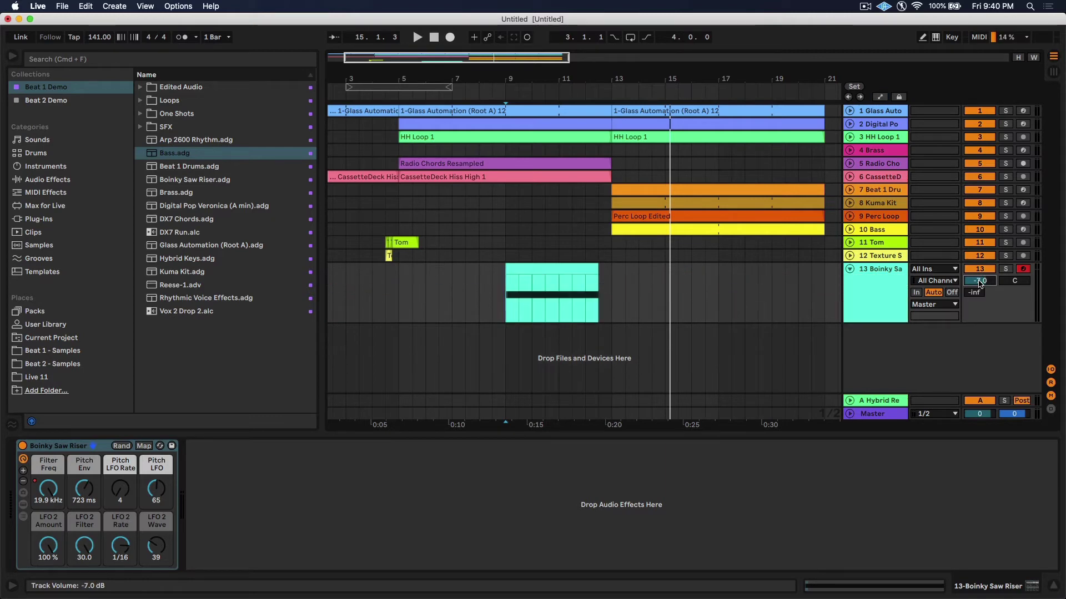
# Add Tap3000_2 Textured_Elektric3000.aif from the SFX folder on a new audio track at 12.4.3.
pyautogui.moveTo(622, 72); pyautogui.dragTo(622, 81)
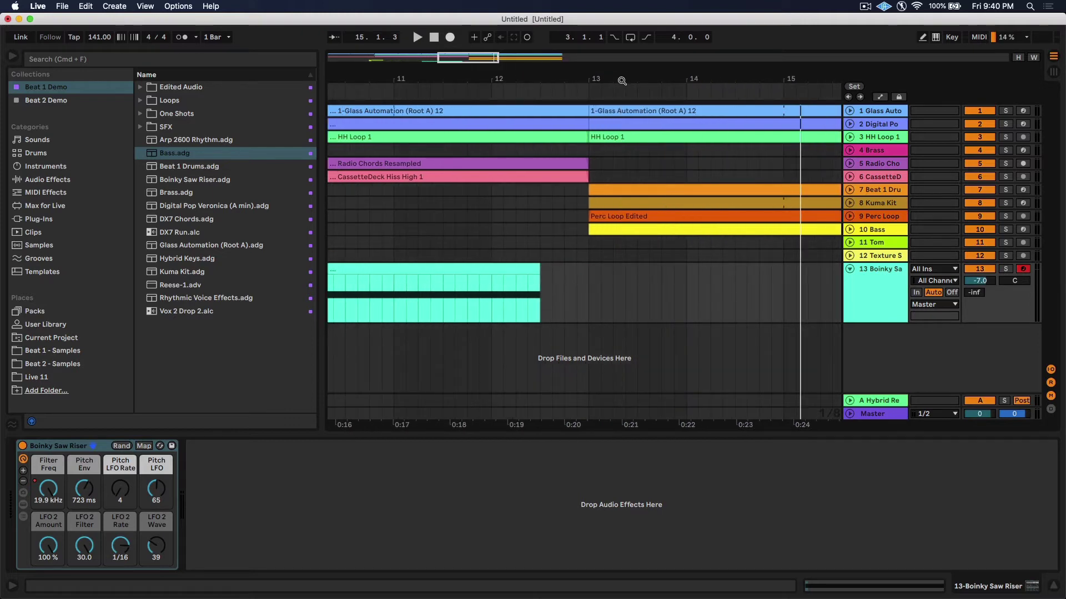
pyautogui.click(141, 127)
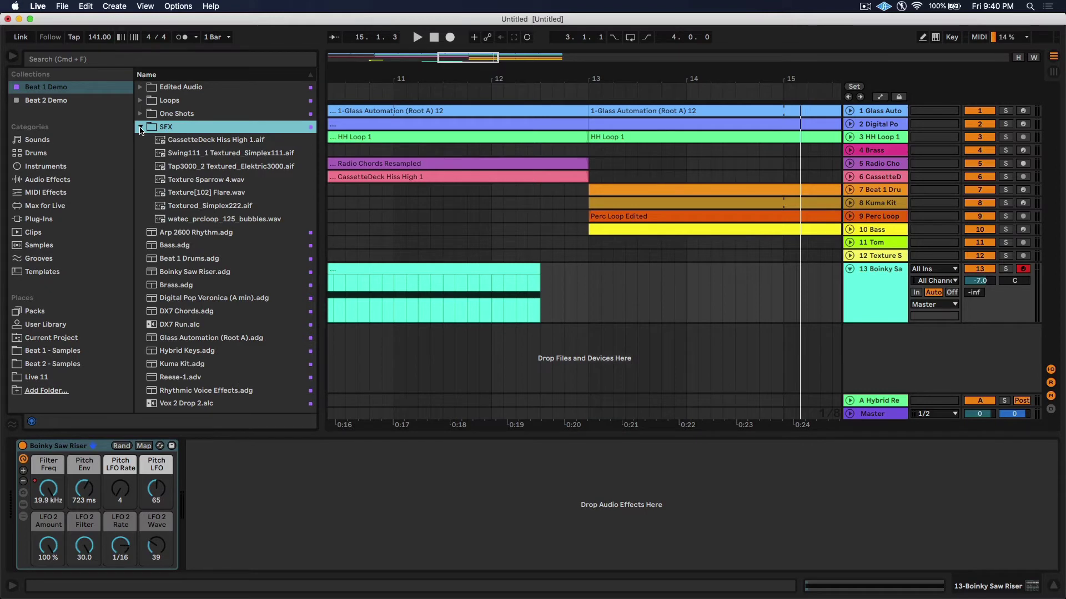
pyautogui.click(211, 167)
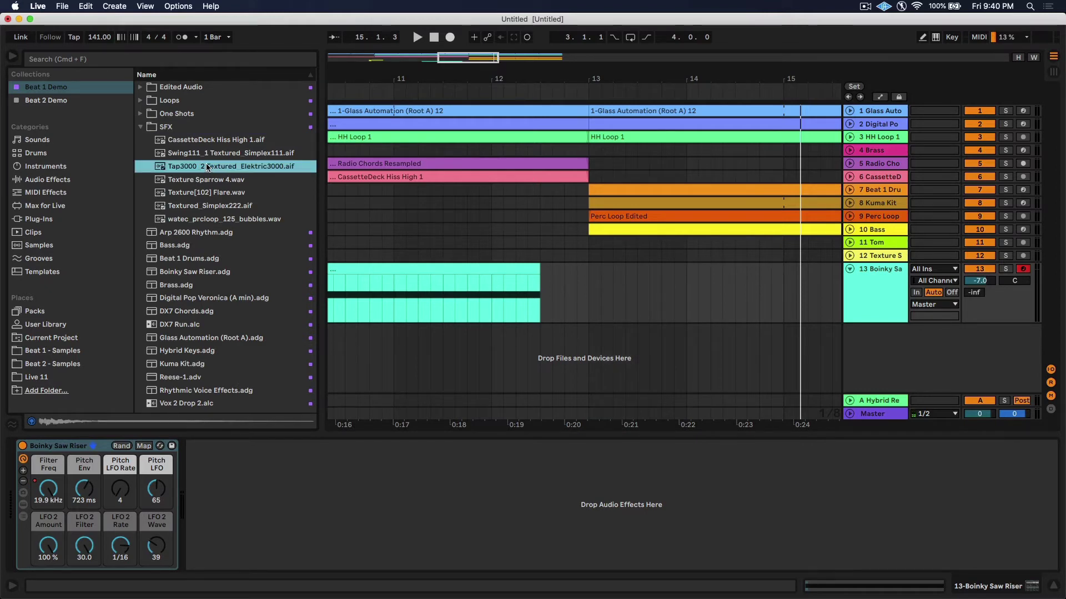
pyautogui.moveTo(207, 167); pyautogui.dragTo(579, 333)
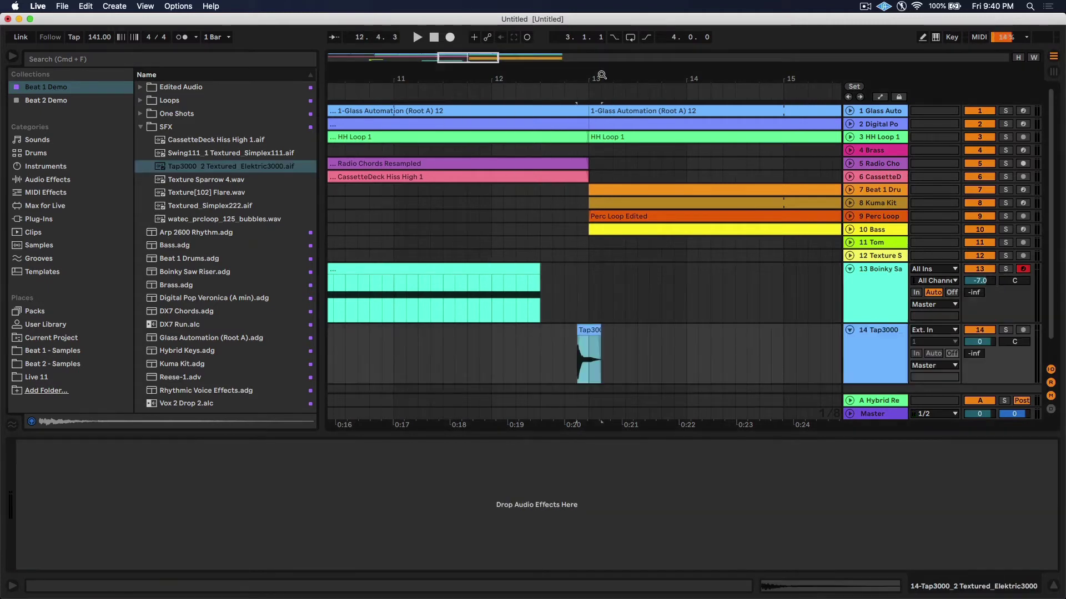
# Transpose the Tap3000_2 Textured_Elektric3000 clip by -12 semitones and play it in the arrangement.
pyautogui.moveTo(601, 74); pyautogui.dragTo(599, 303)
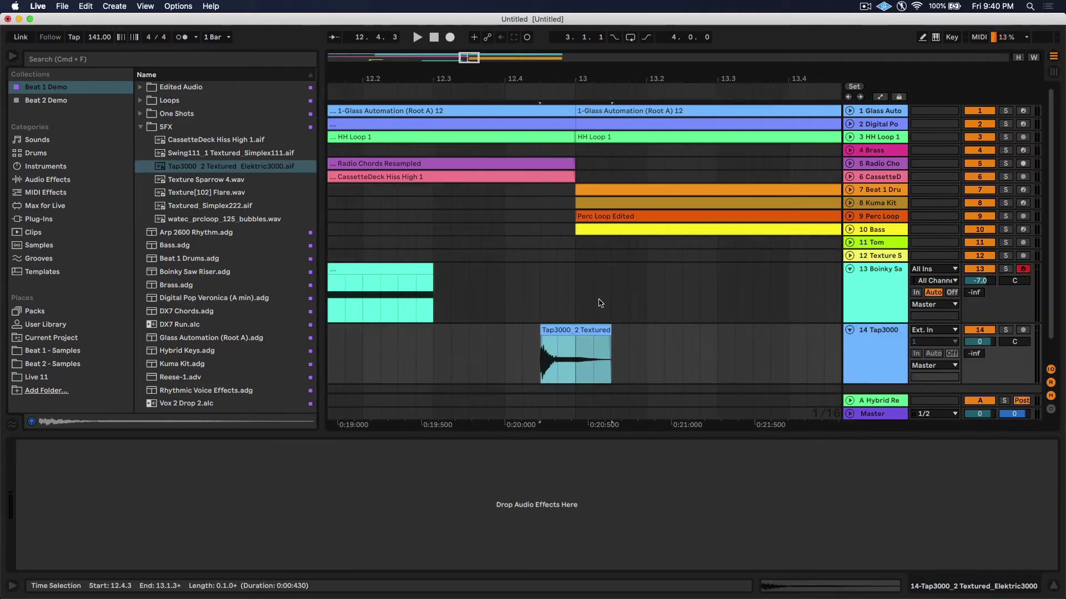
pyautogui.click(567, 332)
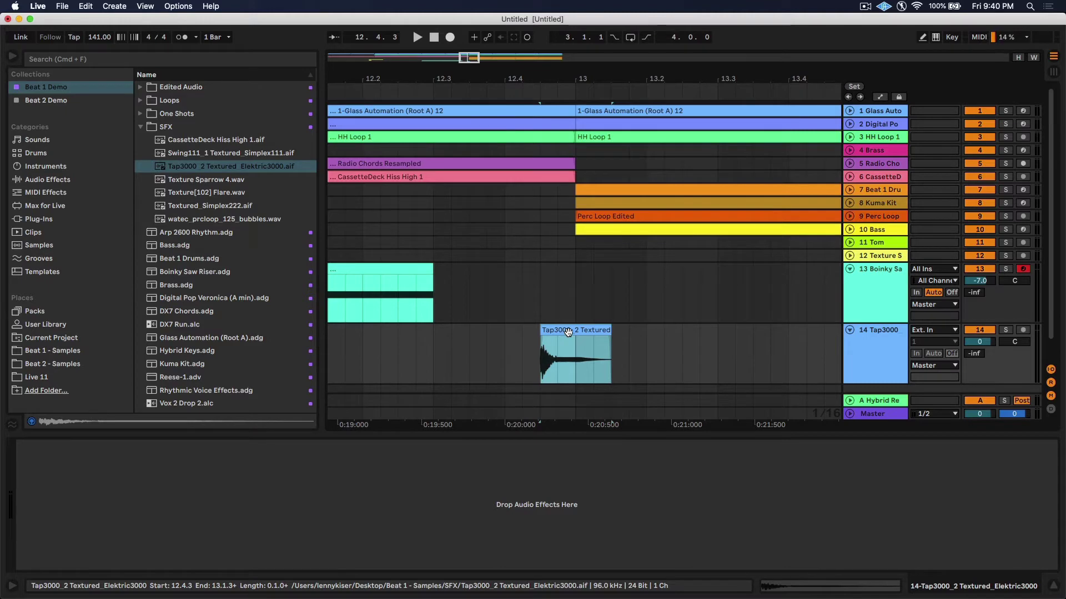
pyautogui.doubleClick(568, 333)
pyautogui.click(225, 214)
pyautogui.write('-12')
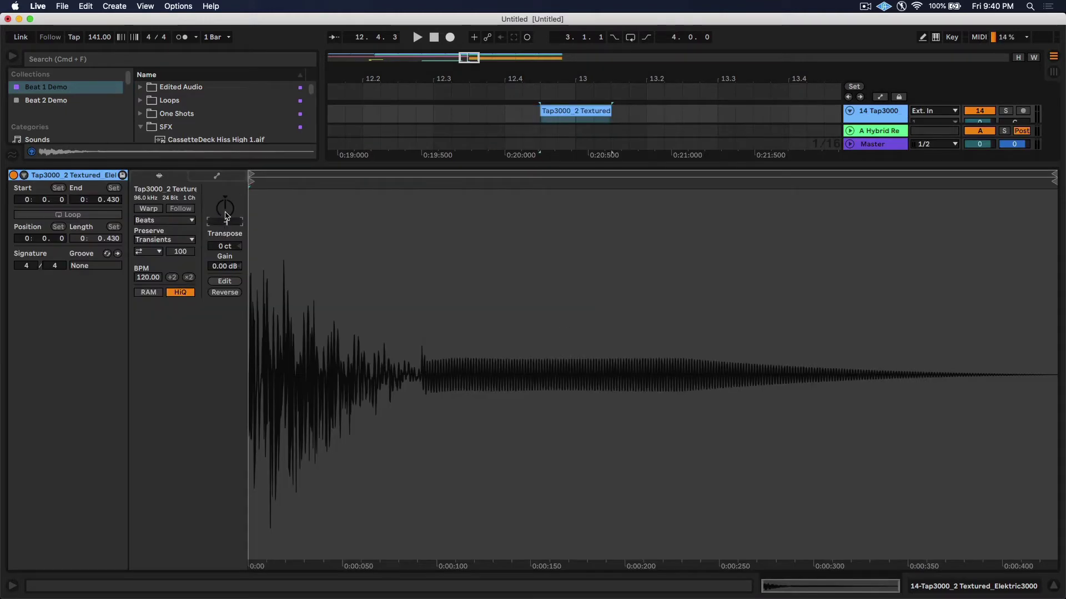
pyautogui.press('Return')
pyautogui.hotkey('shift', 'Tab')
pyautogui.press('space')
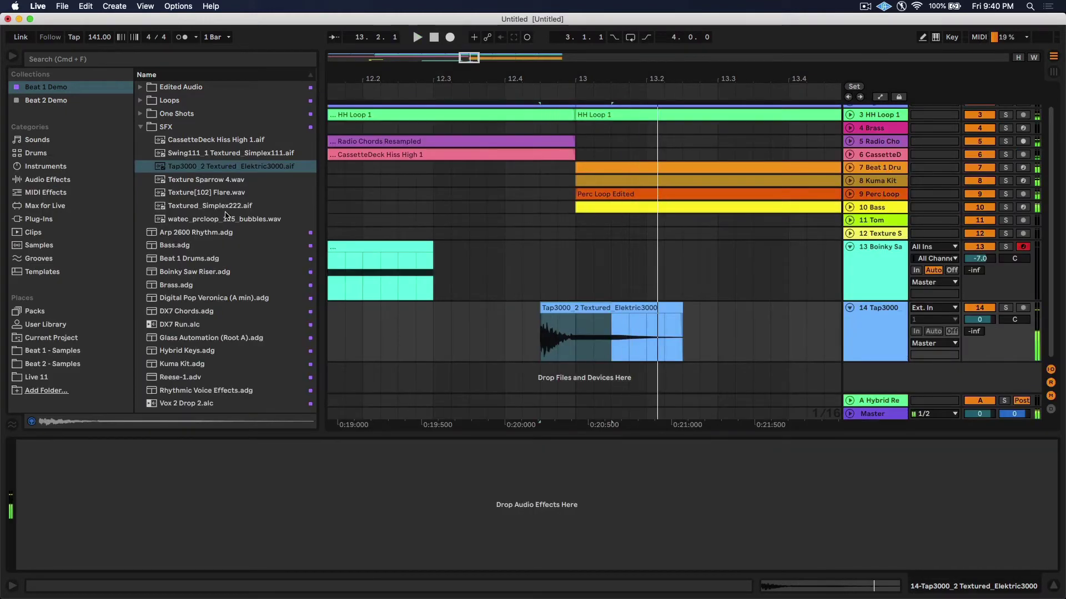
# Solo the Tap3000 track, trim its clip's end to 13.1.1, then unsolo it and fold the Tap3000 and Boinky Saw tracks.
pyautogui.click(1004, 308)
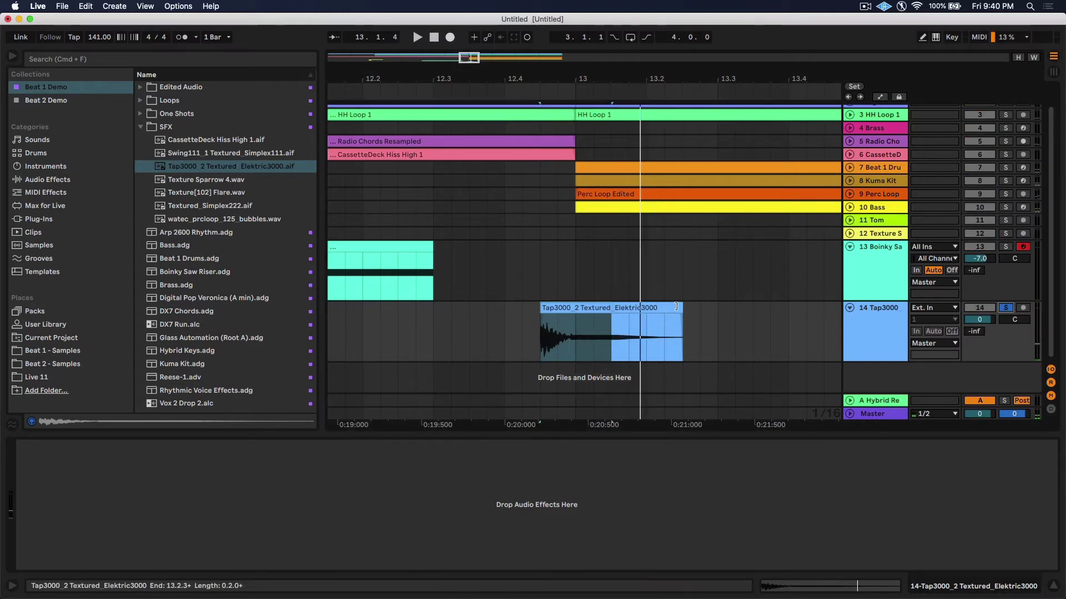
pyautogui.moveTo(682, 311); pyautogui.dragTo(573, 310)
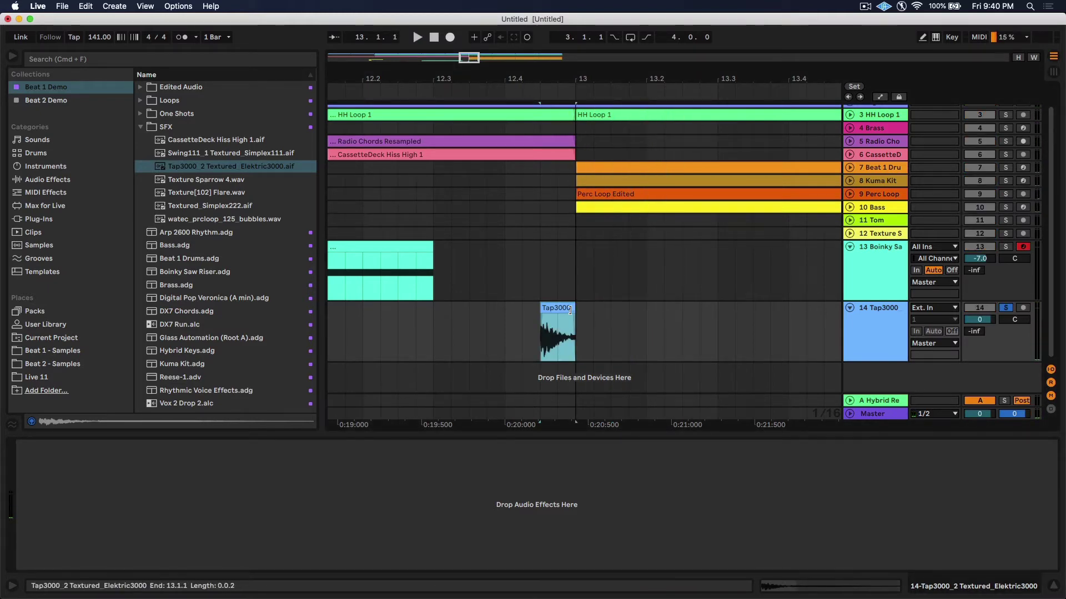
pyautogui.click(1006, 308)
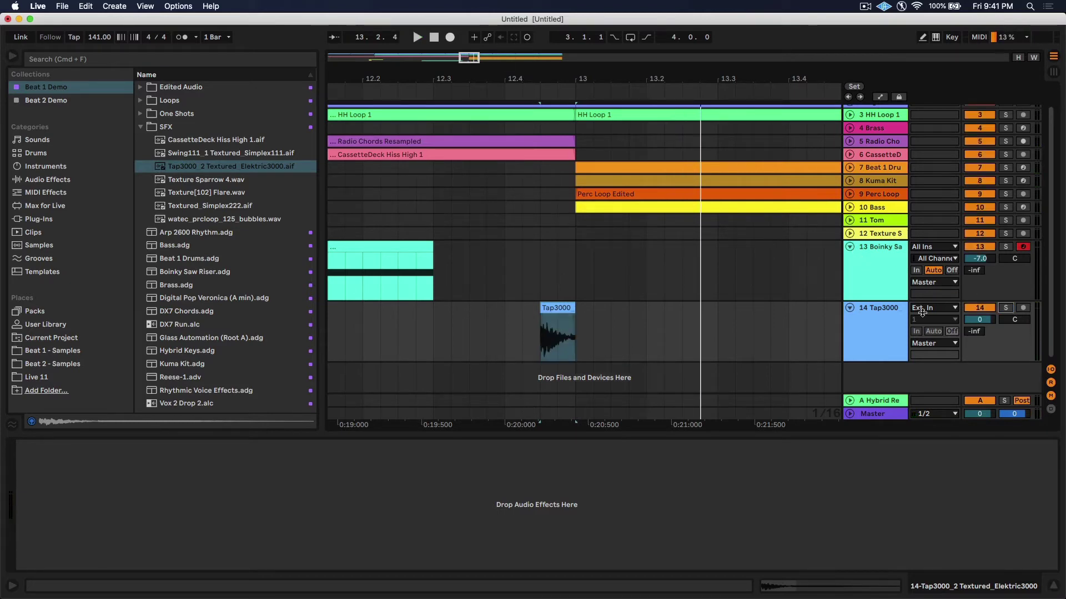
pyautogui.click(850, 309)
pyautogui.click(850, 268)
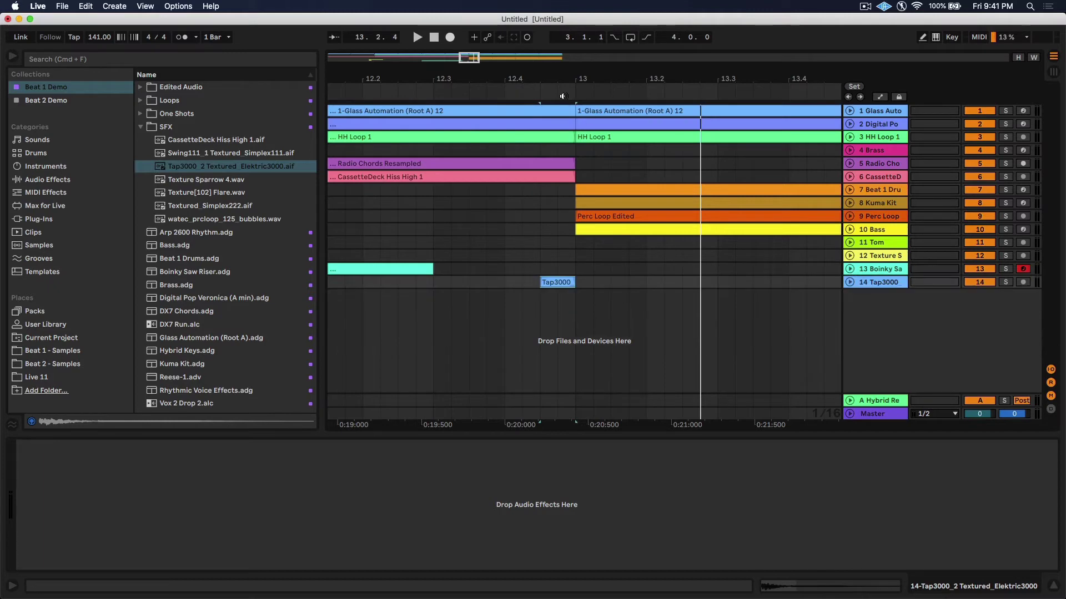
# Load Hybrid Keys.adg on a new MIDI track, close the Kontakt window, and record a chord take from bar 12 to about bar 14.
pyautogui.moveTo(545, 83); pyautogui.dragTo(545, 66)
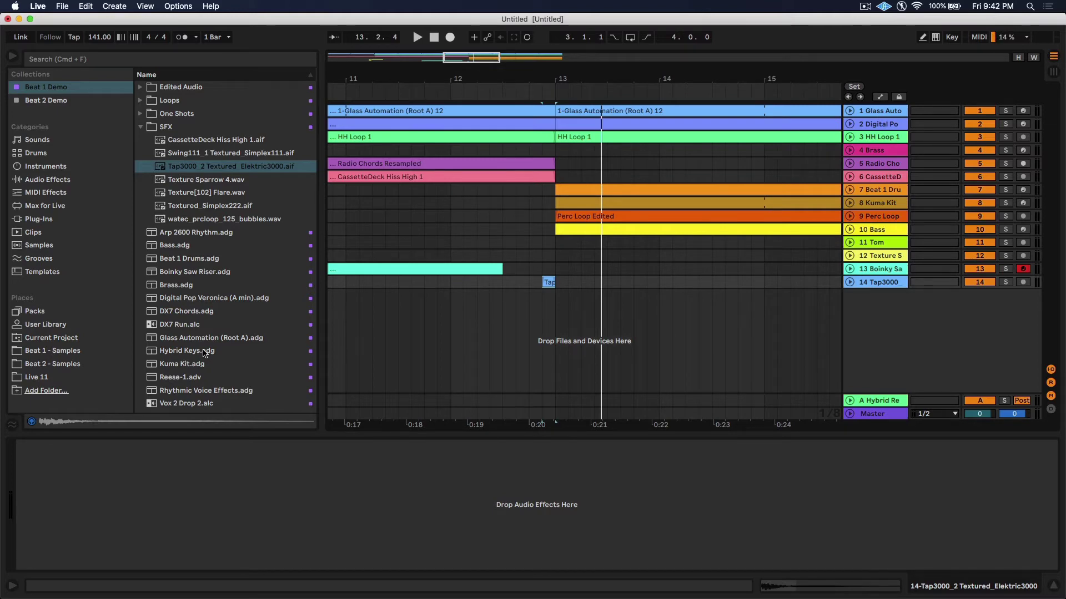
pyautogui.moveTo(172, 355); pyautogui.dragTo(505, 315)
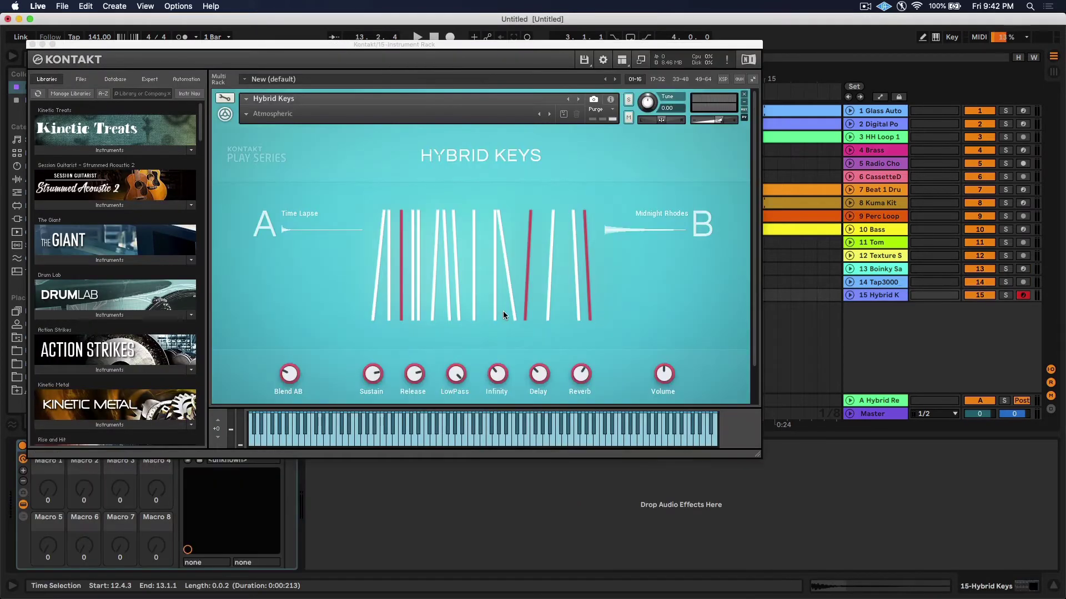
pyautogui.click(32, 45)
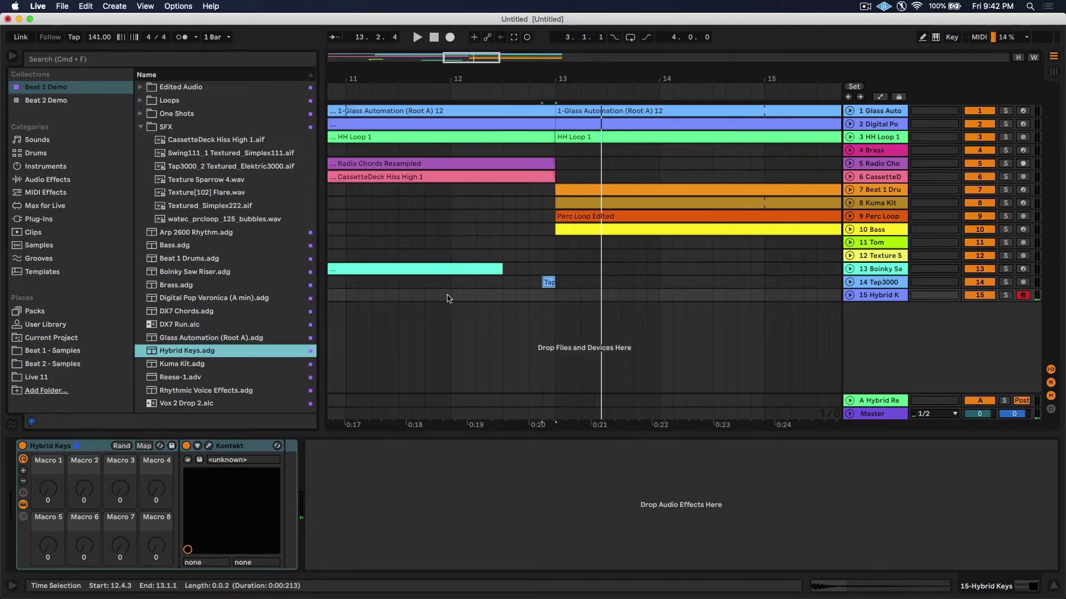
pyautogui.click(449, 299)
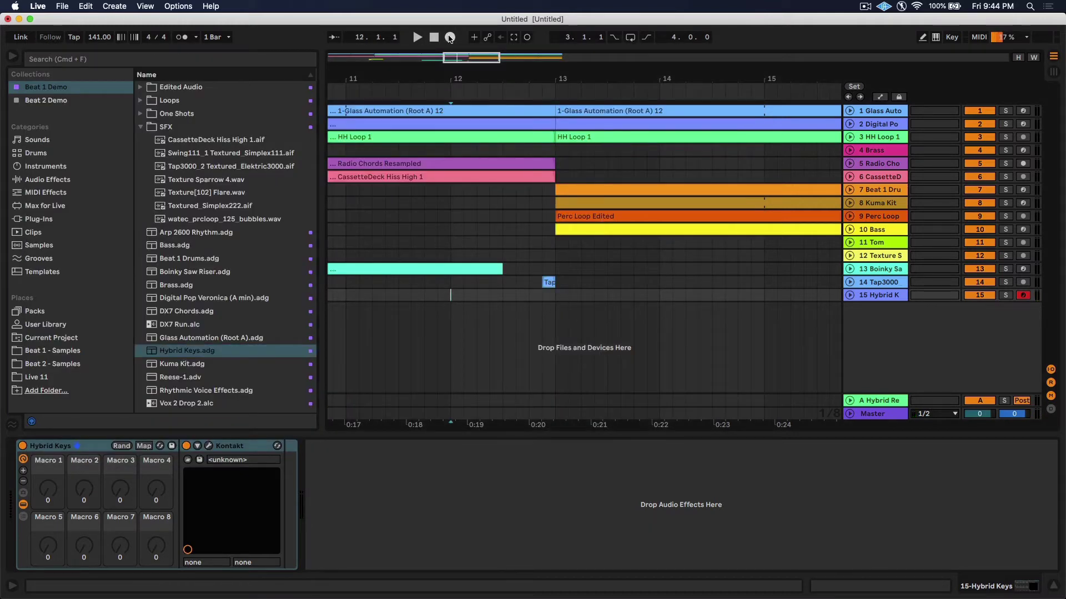
pyautogui.click(449, 37)
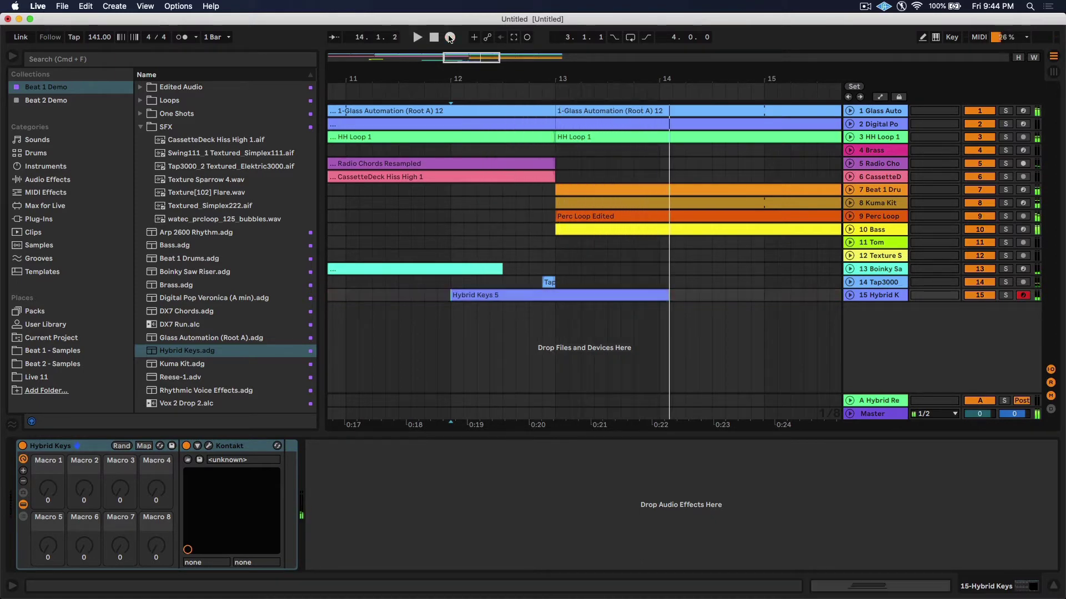
# Nudge the recorded Hybrid Keys clip slightly earlier, starting at about 11.4.4, and play the arrangement from bar 9.
pyautogui.click(850, 294)
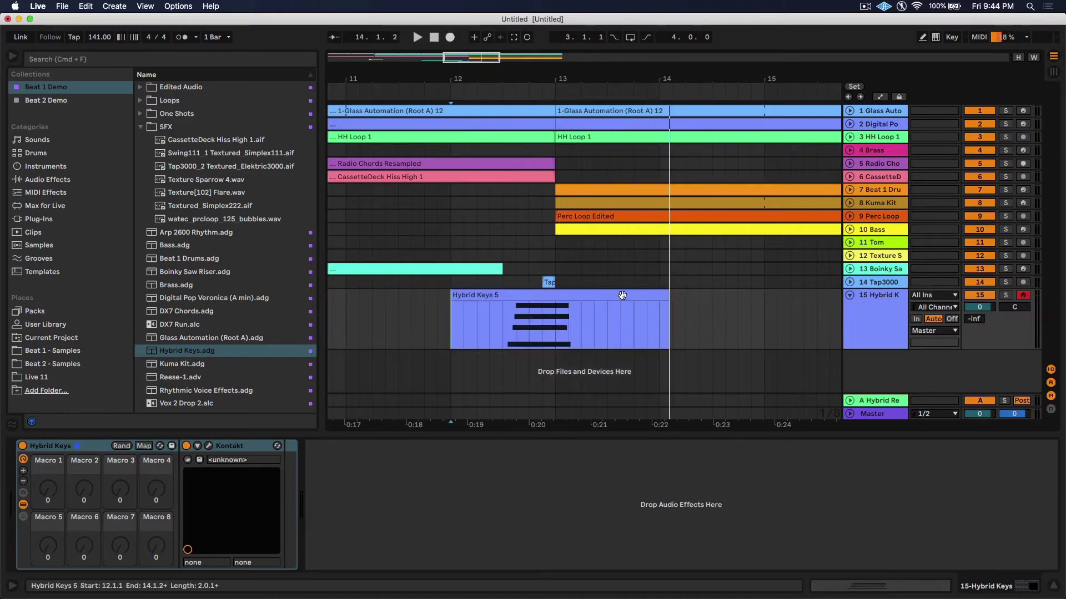
pyautogui.press('space')
pyautogui.press('space')
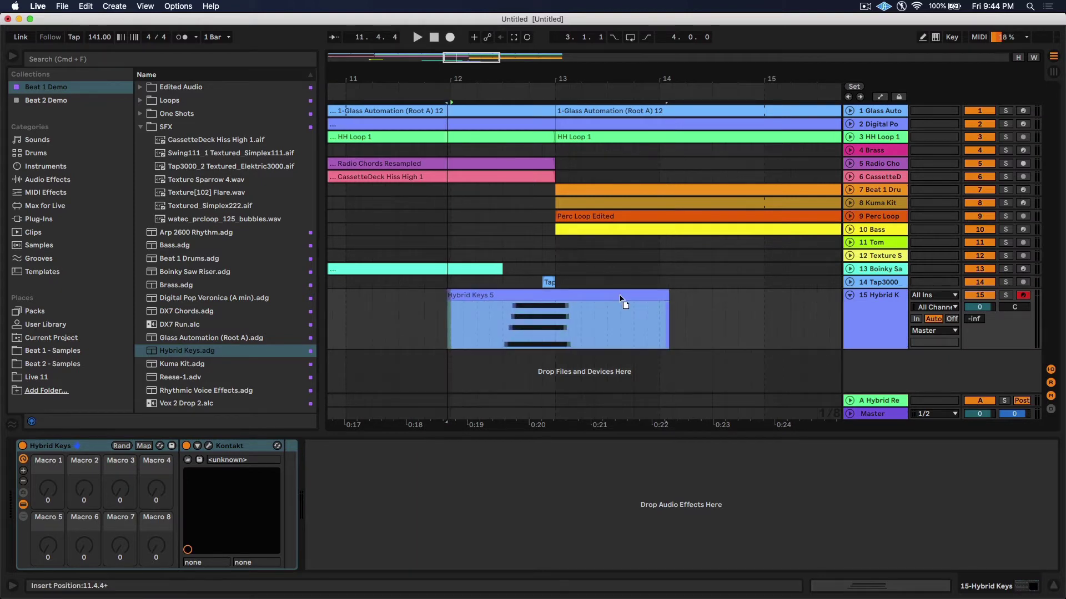
pyautogui.press('-')
pyautogui.press('-')
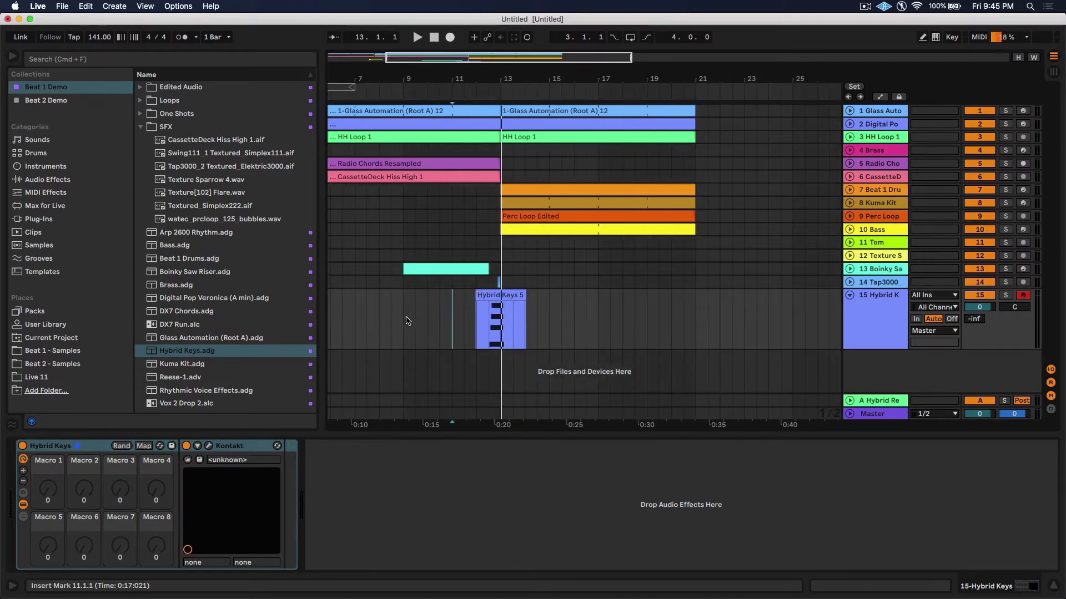
pyautogui.click(405, 319)
pyautogui.press('space')
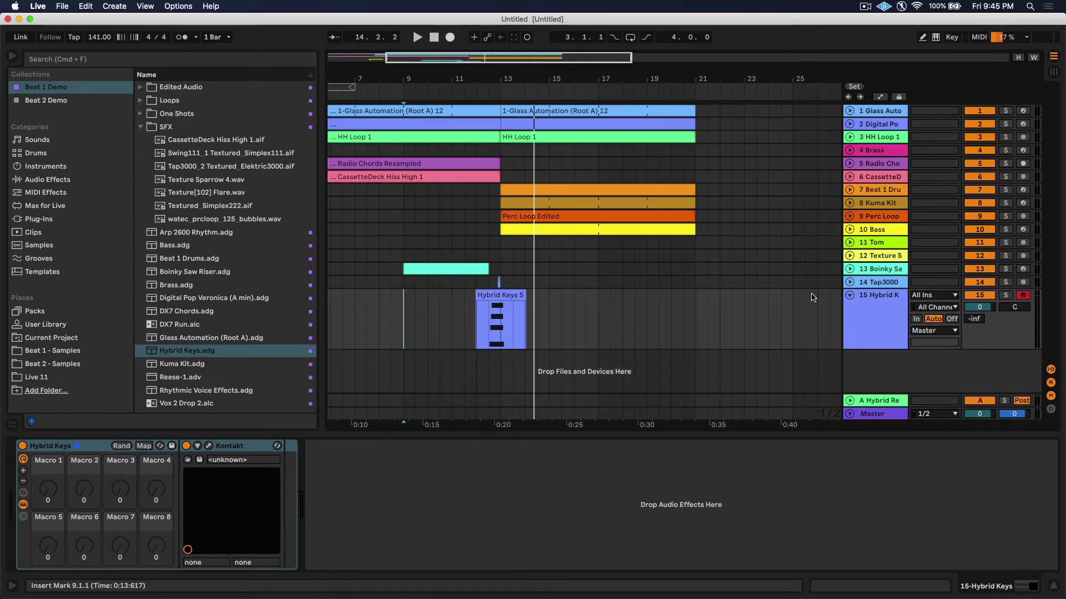
pyautogui.click(850, 294)
# Duplicate the bar 13 to 21 section of tracks 1 through 12 so it repeats from bar 21 to 29.
pyautogui.moveTo(583, 78); pyautogui.dragTo(525, 49)
pyautogui.moveTo(588, 254); pyautogui.dragTo(481, 112)
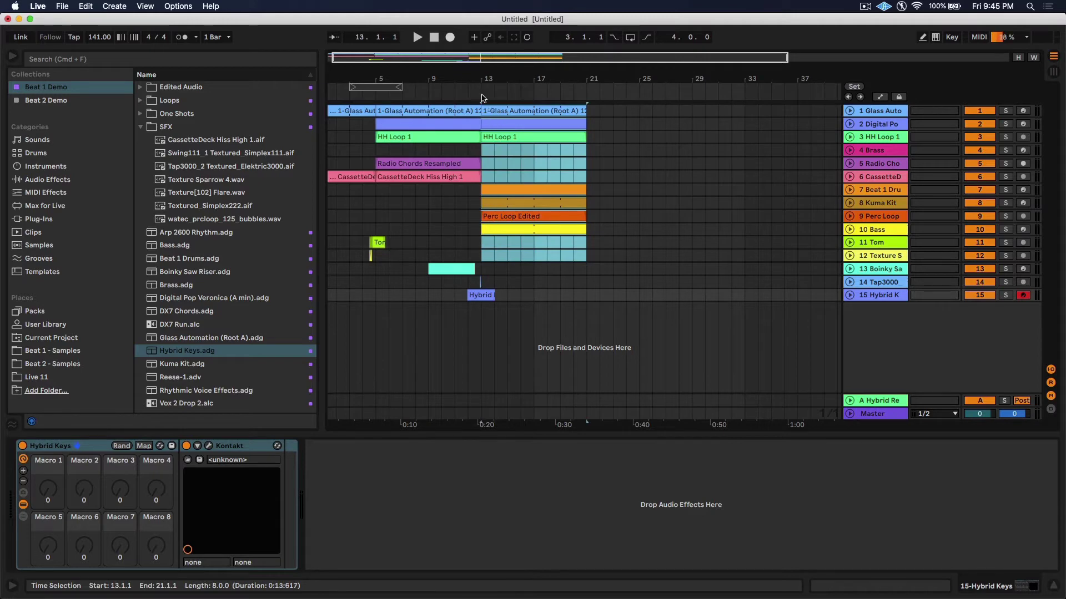
pyautogui.hotkey('ctrl', 'd')
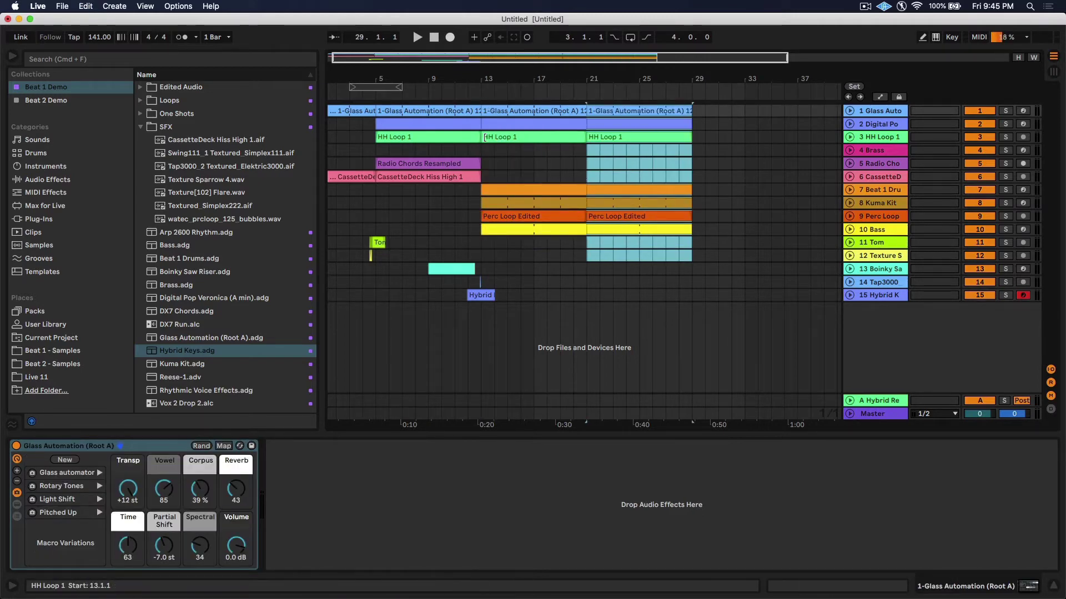
# Trim the start of the HH Loop 1 clip at bar 13 to bar 17 and unfold its track.
pyautogui.moveTo(481, 137); pyautogui.dragTo(531, 139)
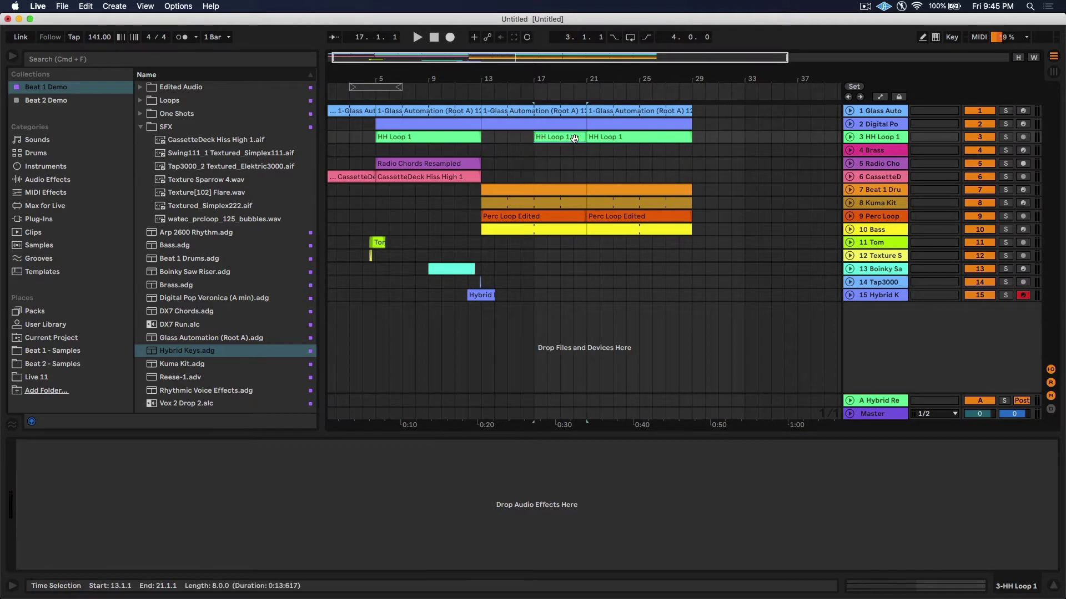
pyautogui.click(850, 137)
pyautogui.click(562, 140)
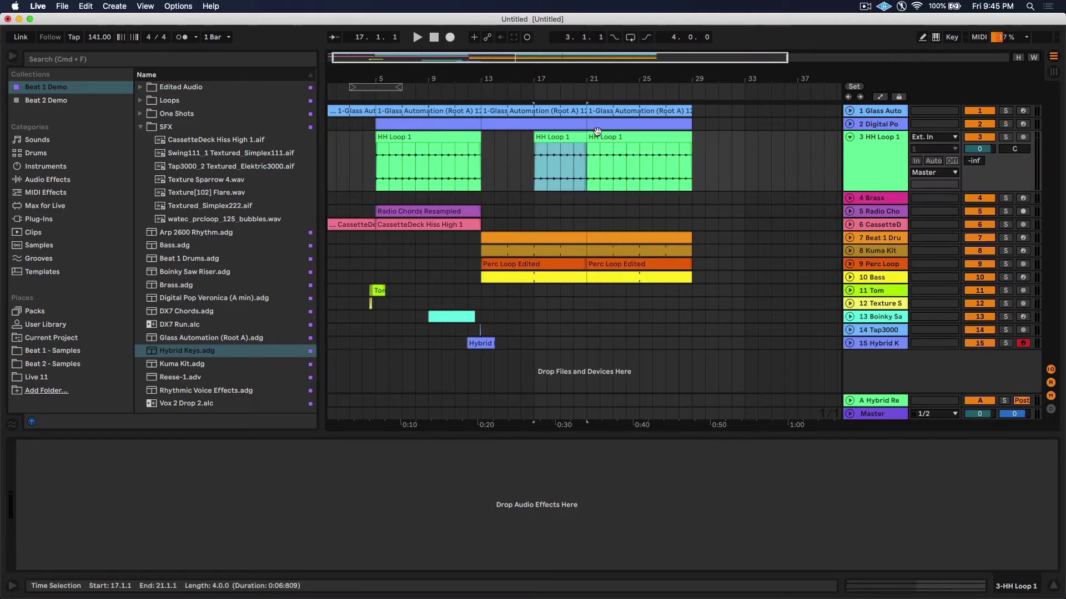
# Halve the BPM of the HH Loop 1 clip at bar 17 and extend the clip over its duplicate to bar 29.
pyautogui.doubleClick(561, 138)
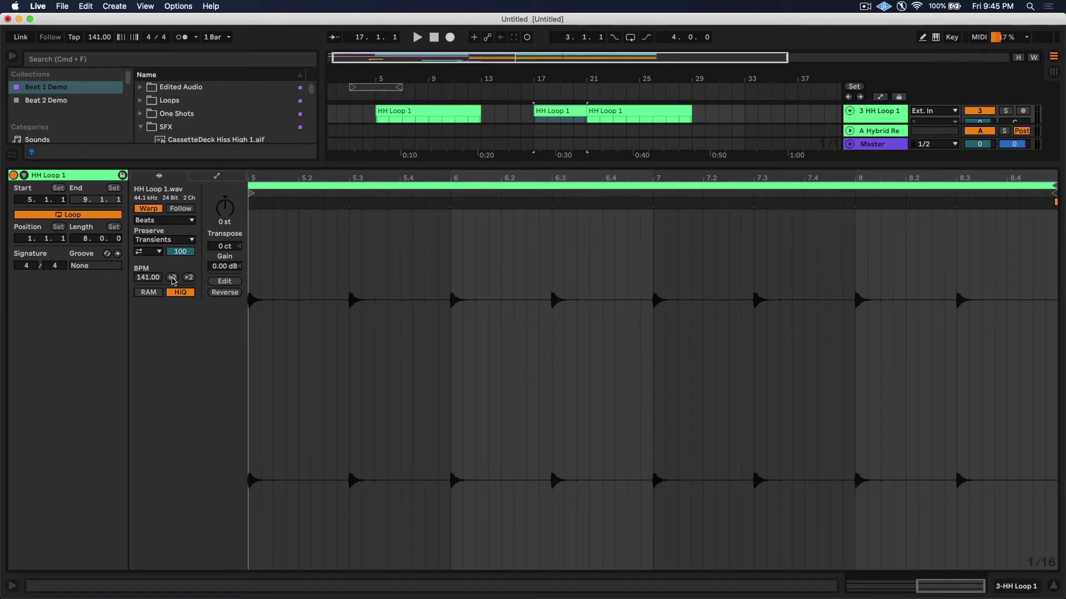
pyautogui.click(173, 278)
pyautogui.hotkey('shift', 'Tab')
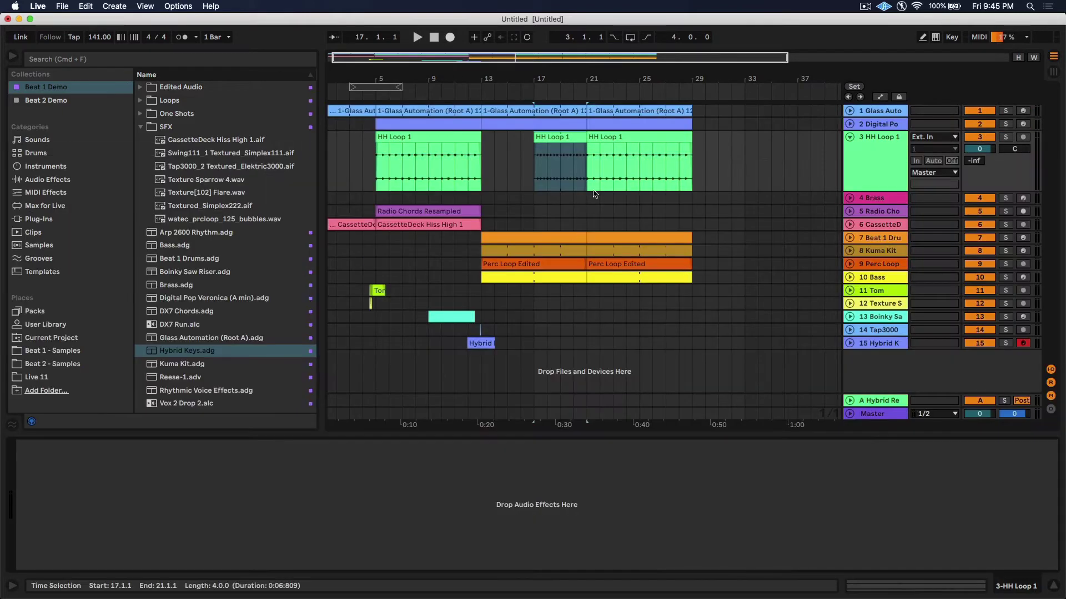
pyautogui.moveTo(586, 145); pyautogui.dragTo(691, 146)
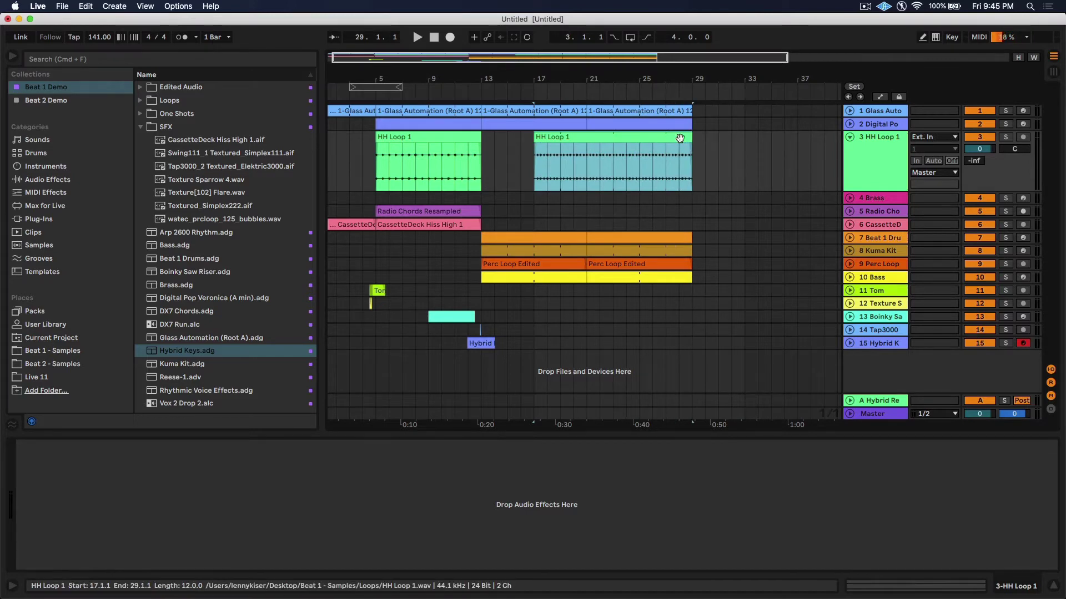
# Add notes in the Glass Automation clip at bar 13: Harmony 8 at 1.4.1, Harmony 7 at 2.4.1 and Phrase 4 at 3.4.1.
pyautogui.click(506, 111)
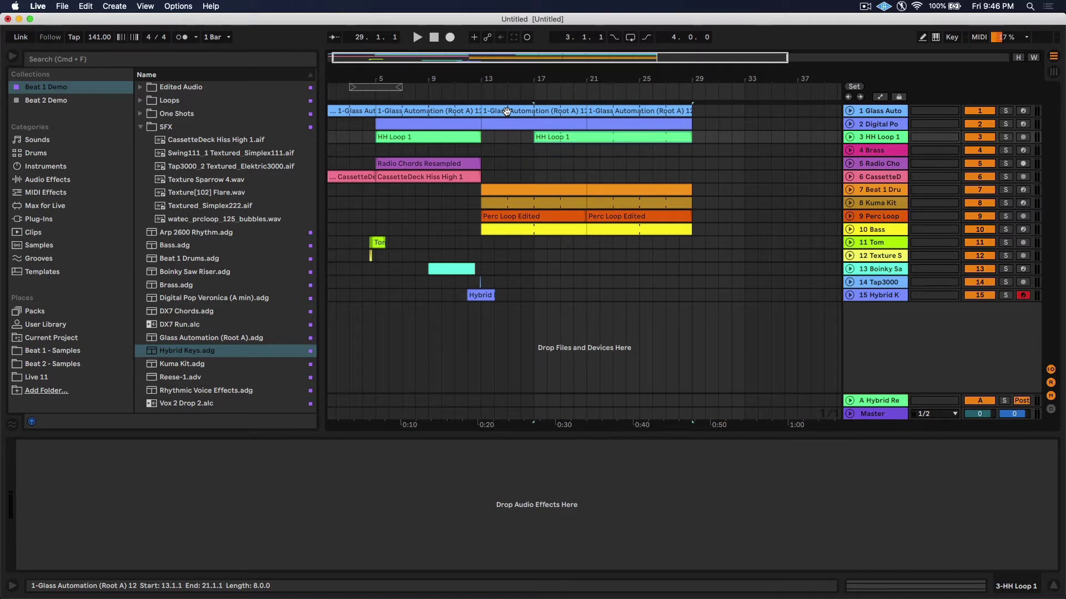
pyautogui.click(507, 110)
pyautogui.press('super+c')
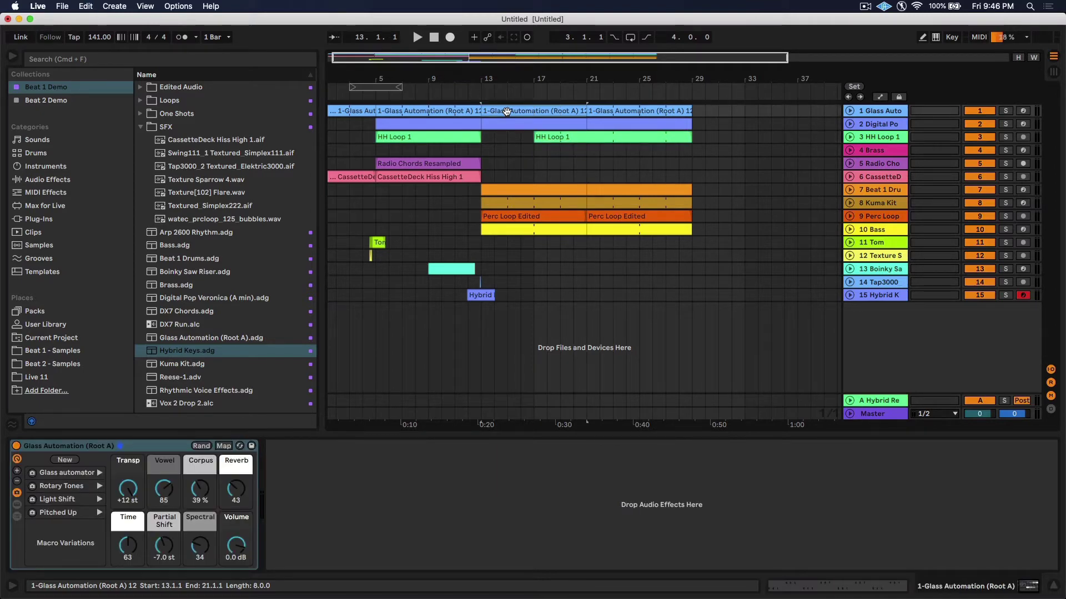
pyautogui.doubleClick(506, 111)
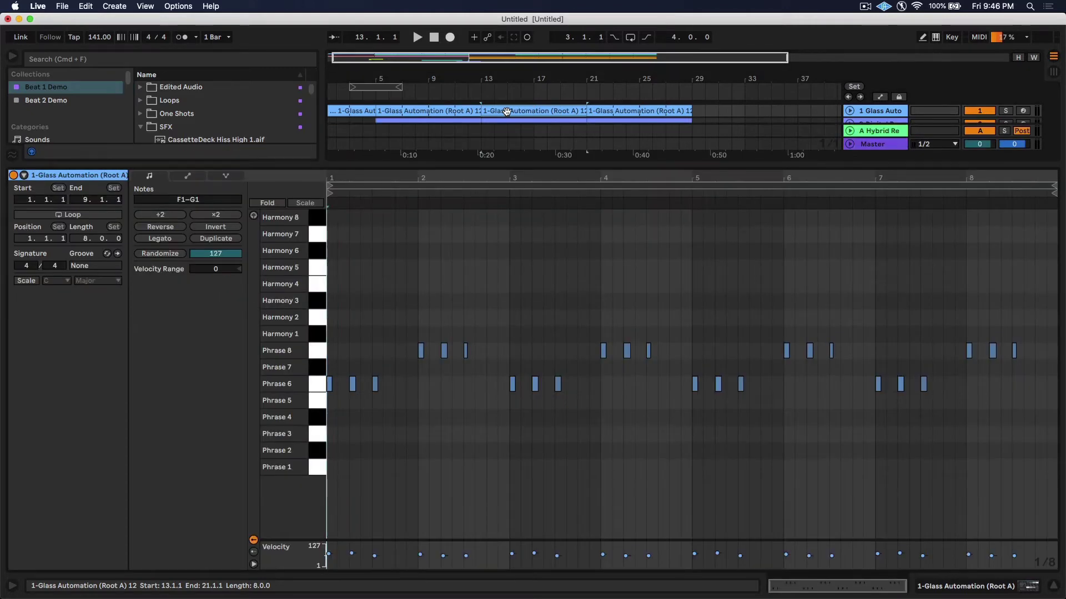
pyautogui.doubleClick(398, 222)
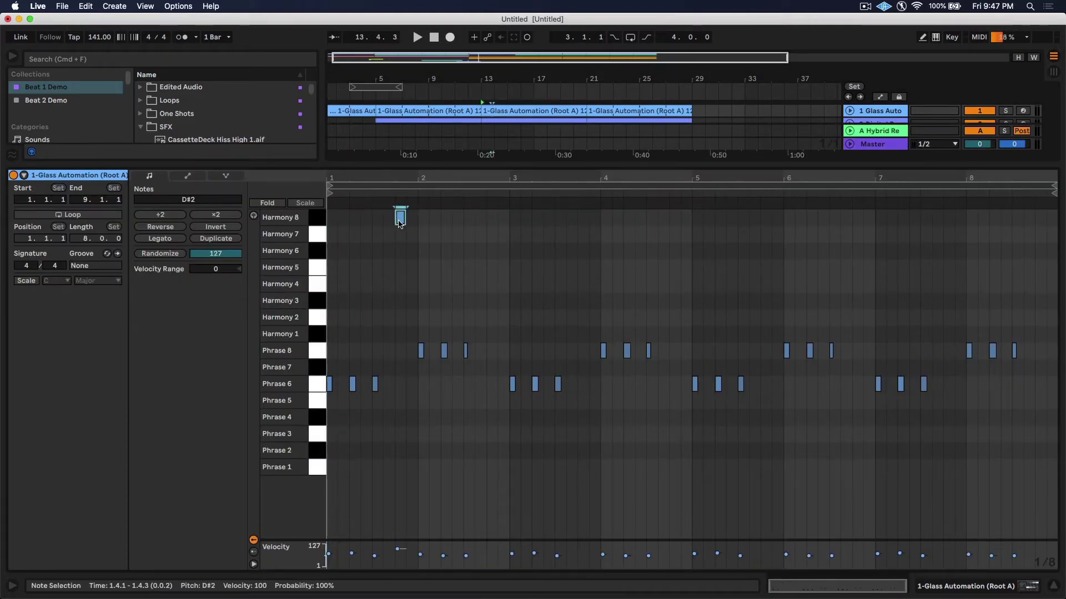
pyautogui.doubleClick(492, 234)
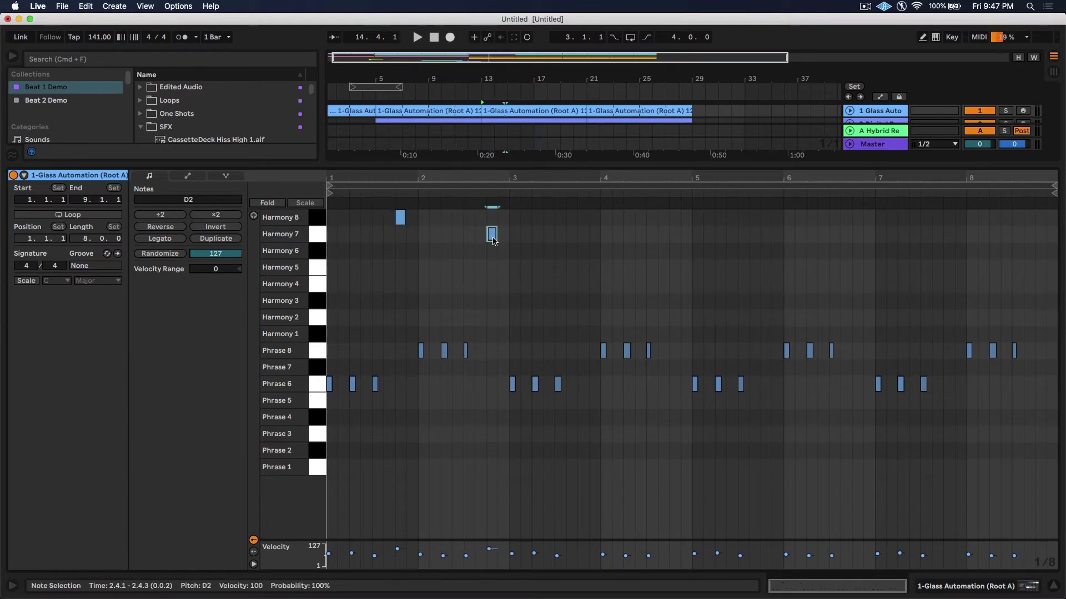
pyautogui.doubleClick(583, 418)
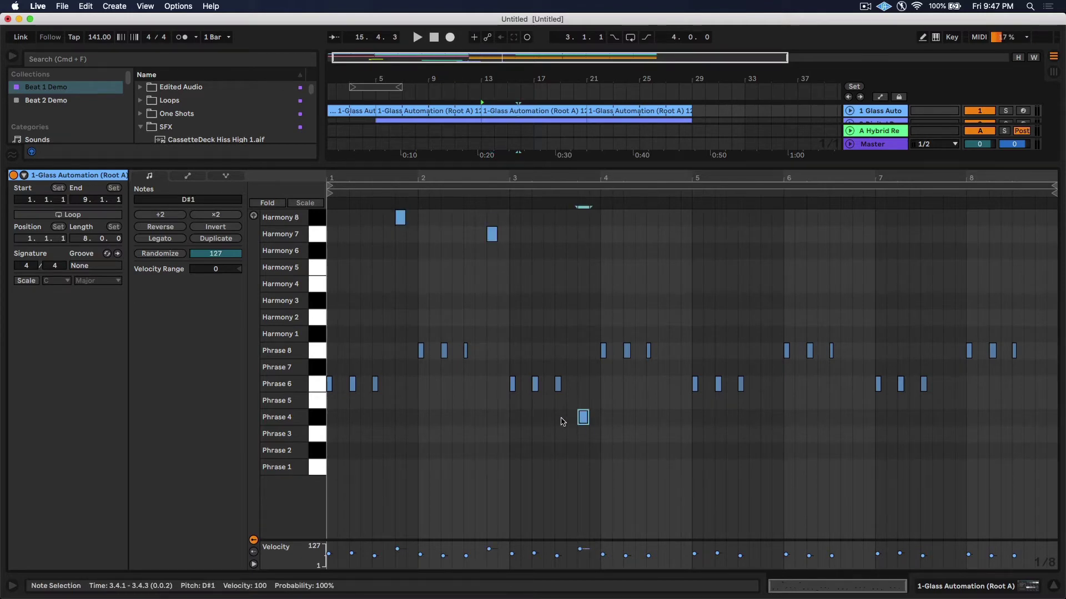
# Lower the velocities of the three added notes, with the Phrase 4 note at 68 and the Harmony 8 note at 33.
pyautogui.moveTo(574, 415); pyautogui.dragTo(573, 438)
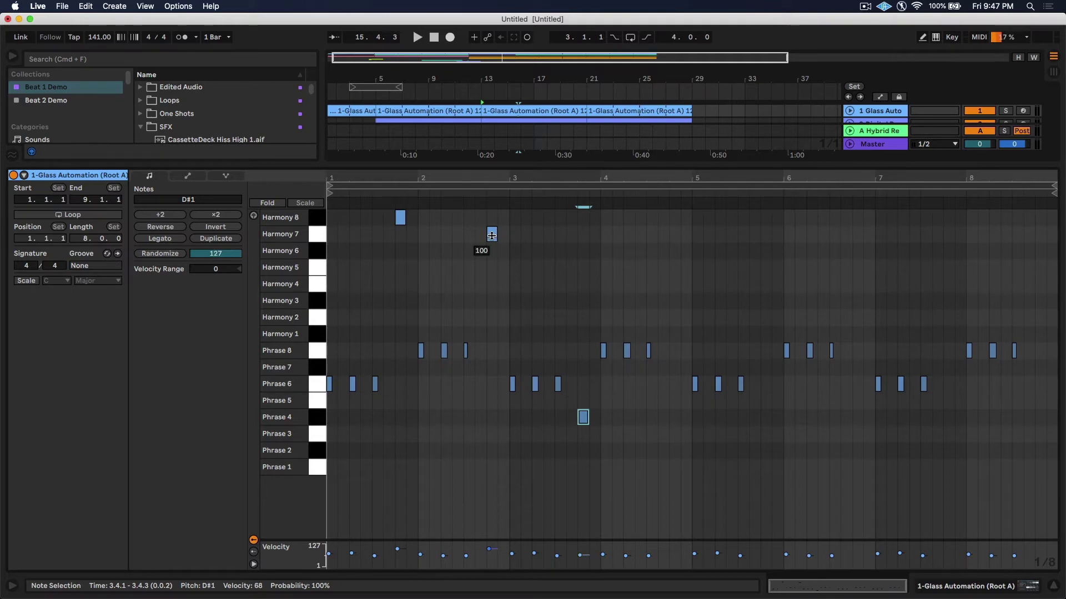
pyautogui.click(400, 217)
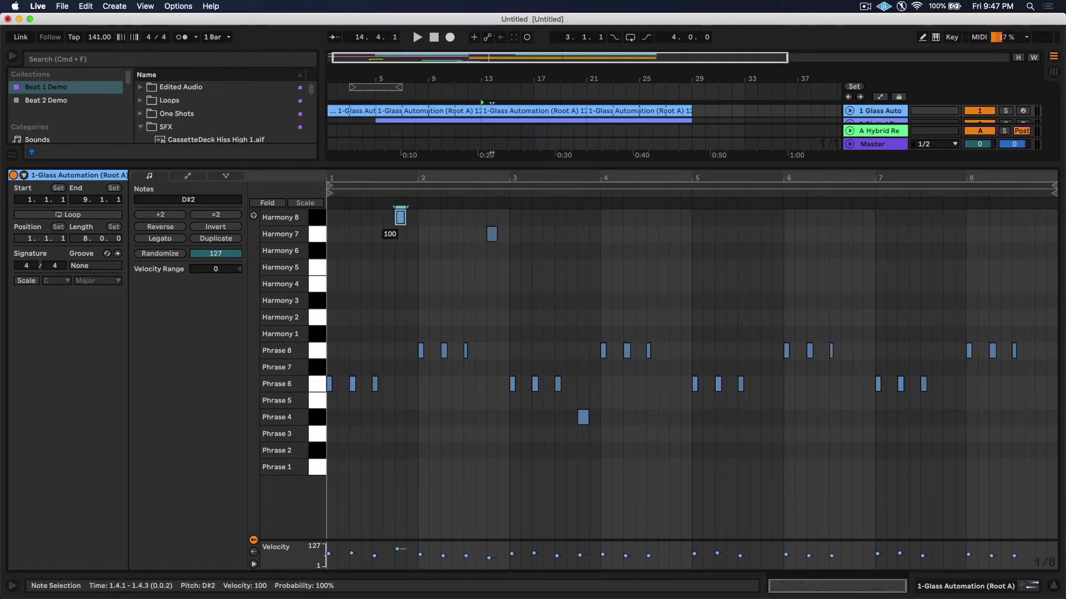
pyautogui.moveTo(400, 217); pyautogui.dragTo(401, 265)
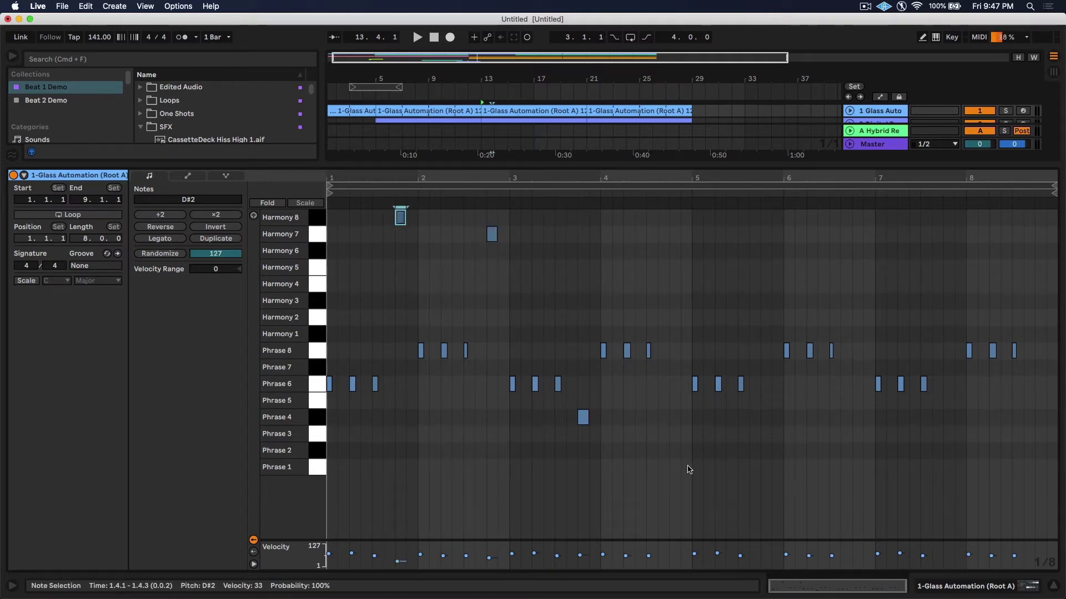
# Duplicate the notes of the Glass Automation clip's first four bars into bars 5 to 8 and play the clip.
pyautogui.moveTo(688, 470); pyautogui.dragTo(328, 210)
pyautogui.press('super+d')
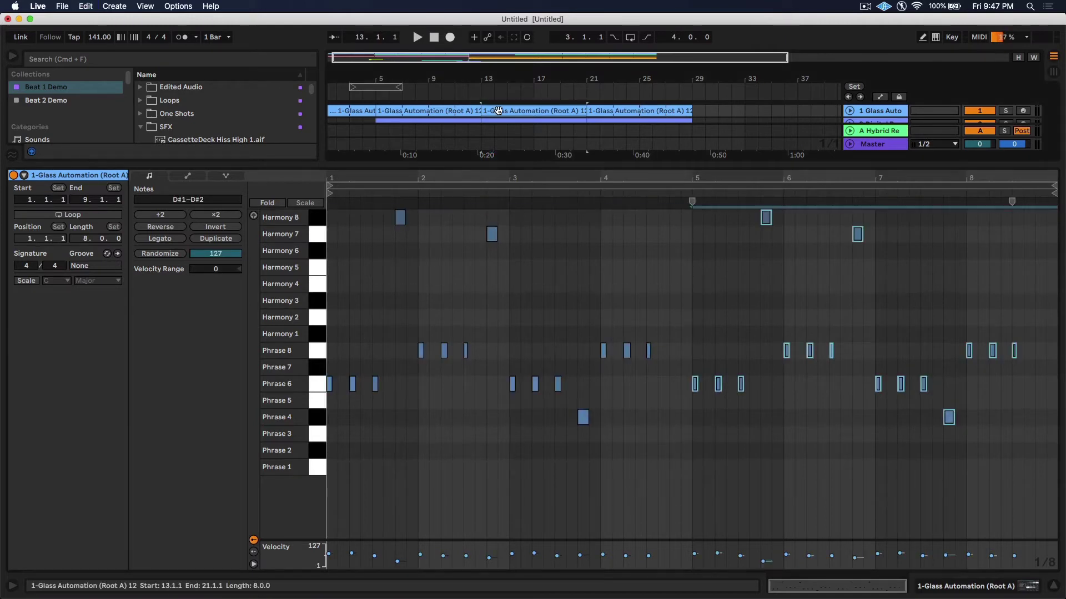
pyautogui.press('space')
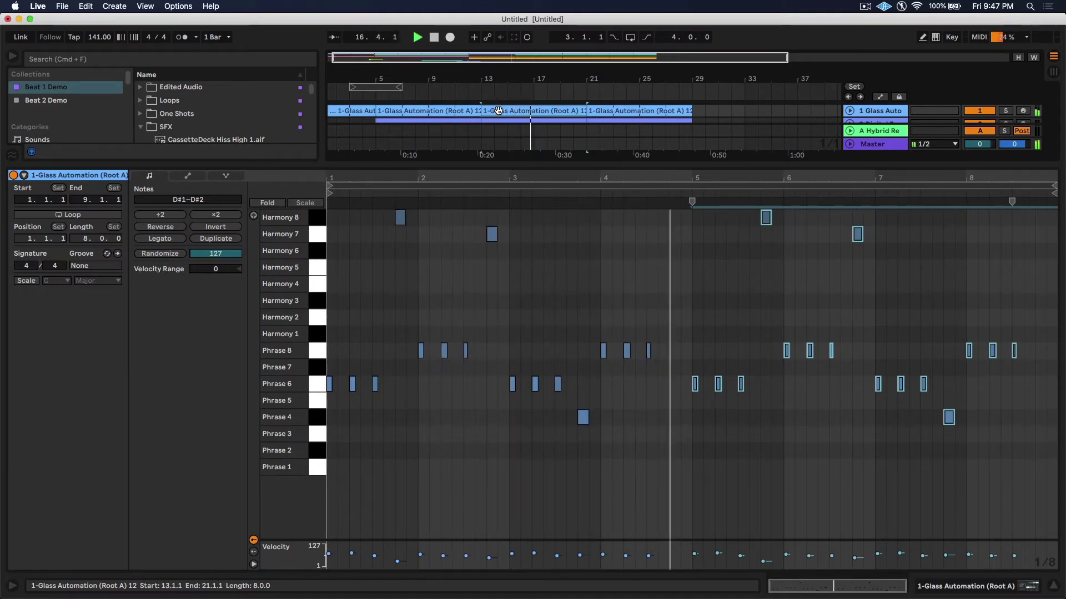
# Recolour the Glass Automation clip at bar 13 a darker blue and duplicate it to bar 21.
pyautogui.press('space')
pyautogui.rightClick(499, 111)
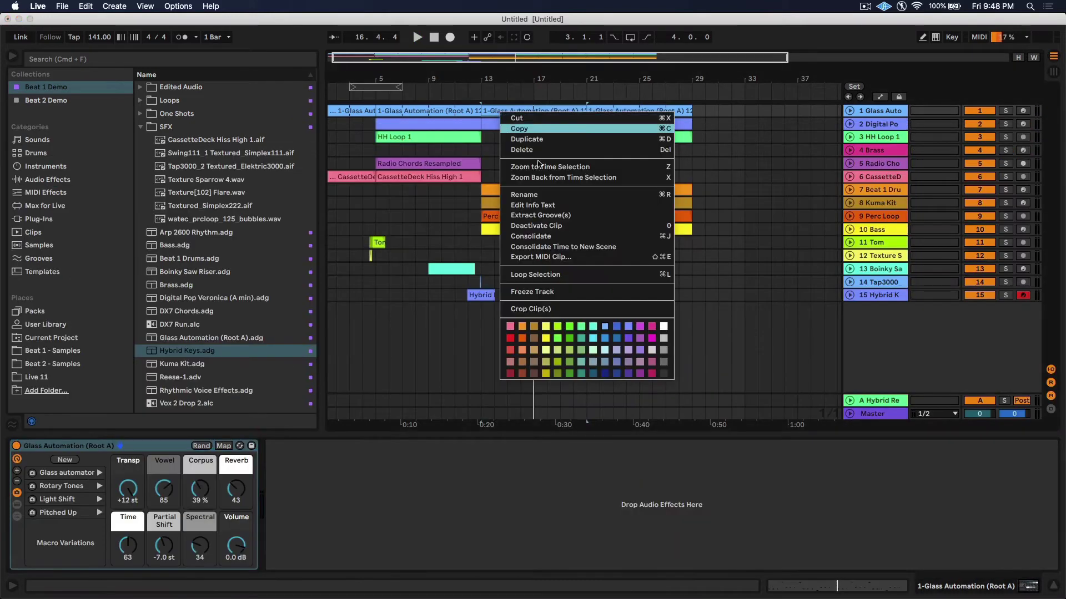
pyautogui.click(617, 332)
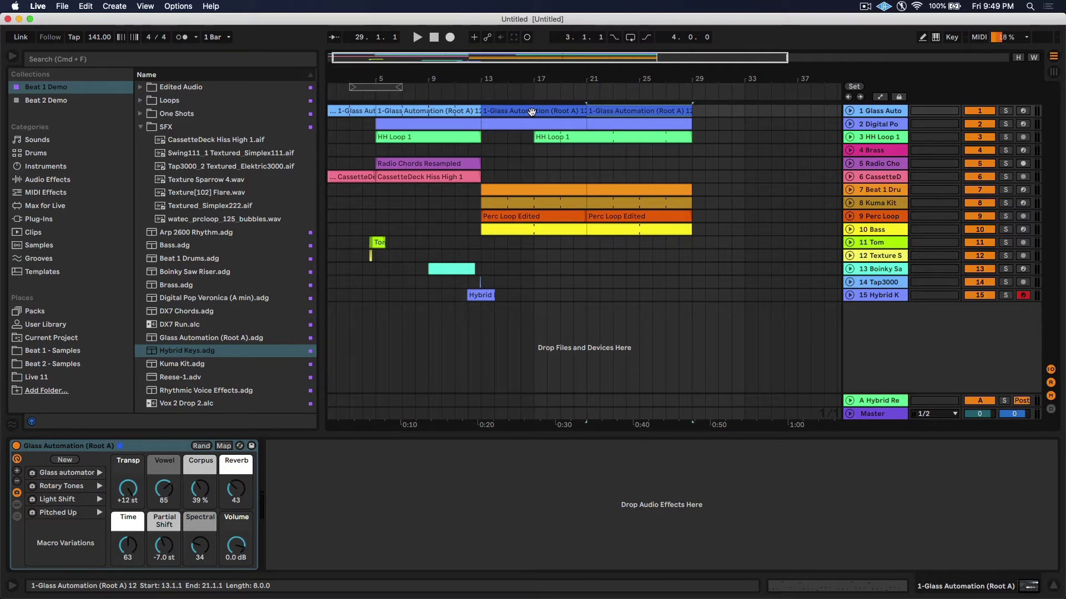
# Split out and delete the range from 14.3.1 to 15.1.1 on the Beat 1 Drums, Kuma Kit, Perc Loop and Bass tracks.
pyautogui.moveTo(502, 73)
pyautogui.mouseDown()
pyautogui.moveTo(503, 94)
pyautogui.moveTo(530, 91)
pyautogui.mouseUp()
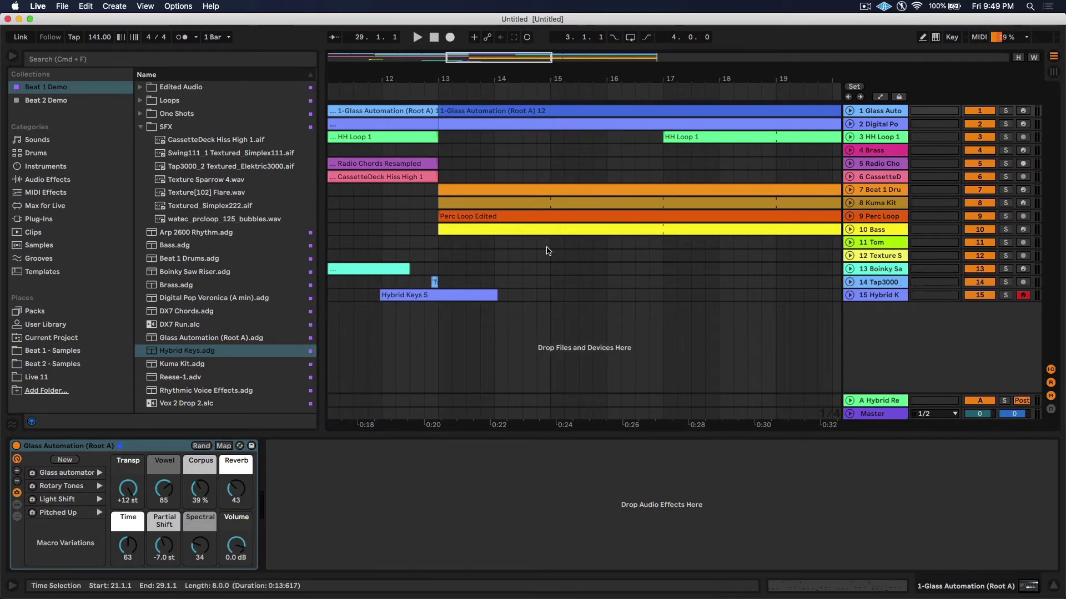
pyautogui.moveTo(549, 249); pyautogui.dragTo(523, 189)
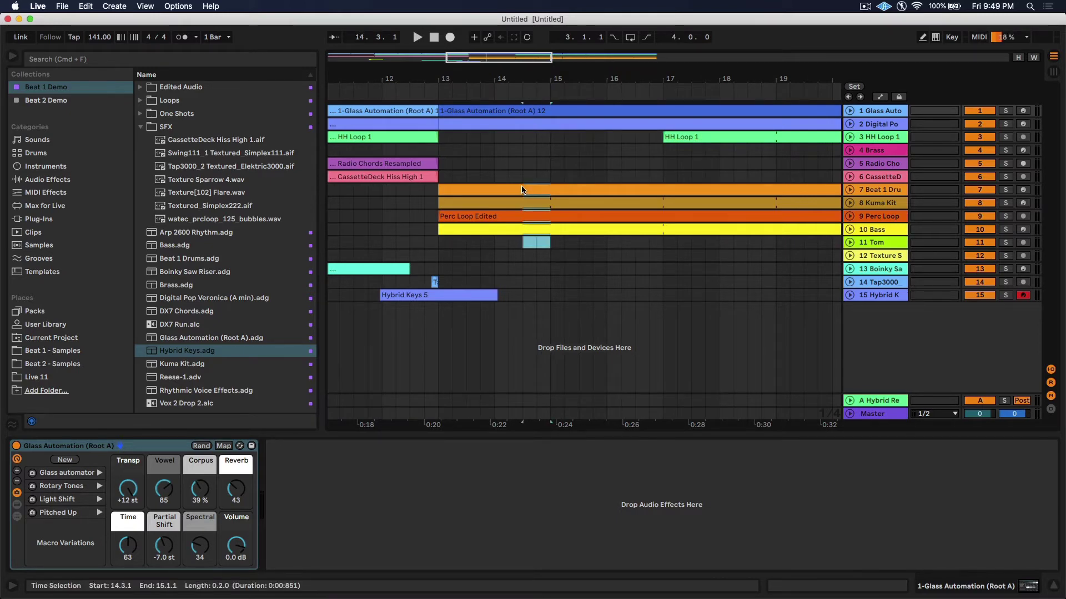
pyautogui.click(522, 189)
pyautogui.press('super+e')
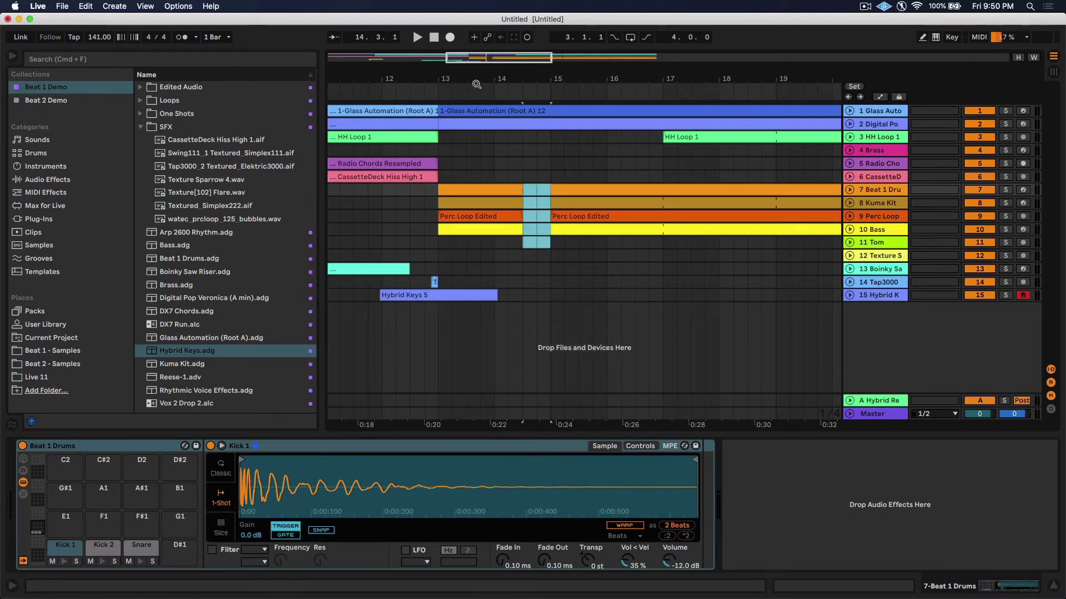
pyautogui.moveTo(477, 84); pyautogui.dragTo(477, 61)
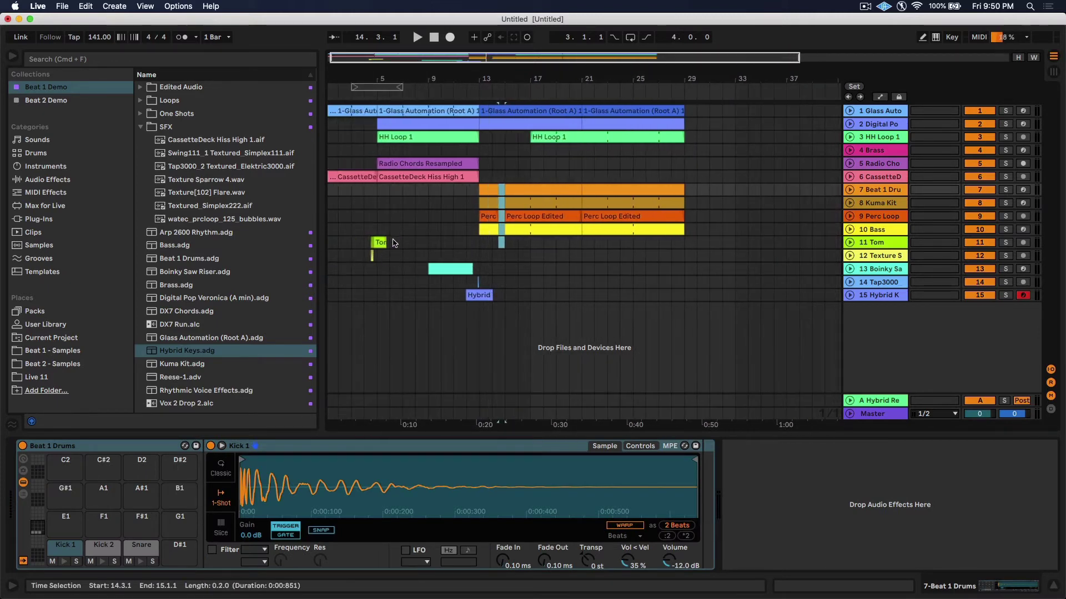
pyautogui.press('Delete')
# Copy the Tom clips from bars 4 to 6 to bar 14, with the first hit at 14.3.1.
pyautogui.click(379, 242)
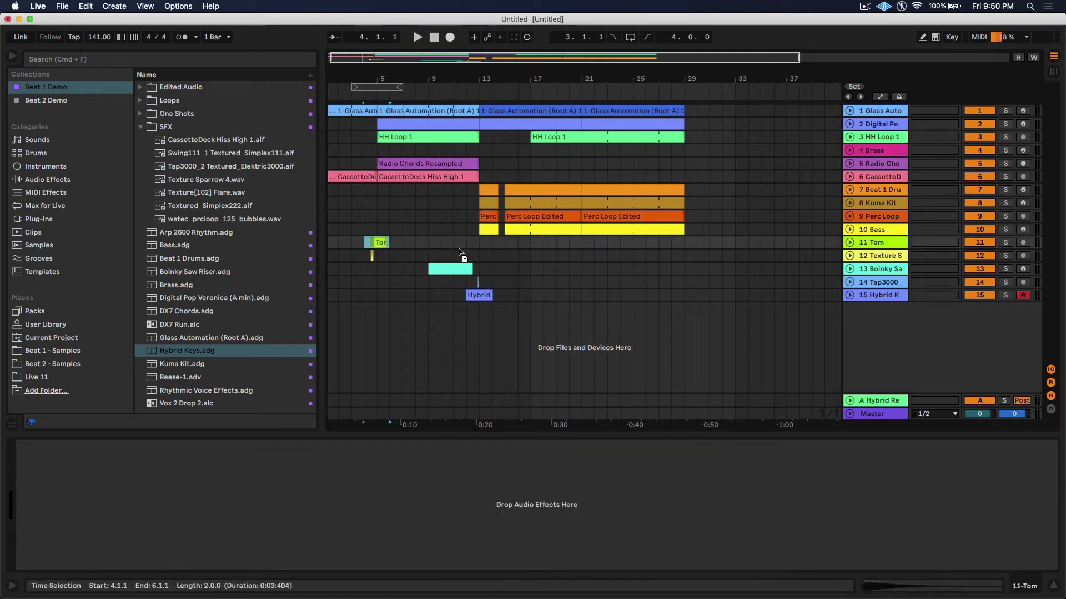
pyautogui.moveTo(461, 254); pyautogui.dragTo(500, 243)
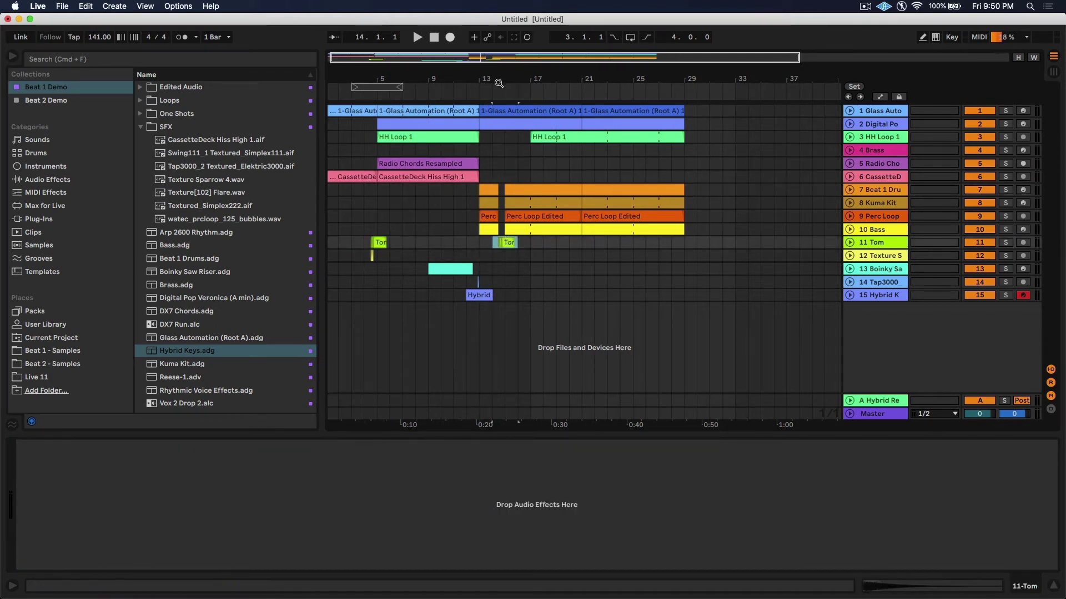
pyautogui.moveTo(493, 77); pyautogui.dragTo(470, 122)
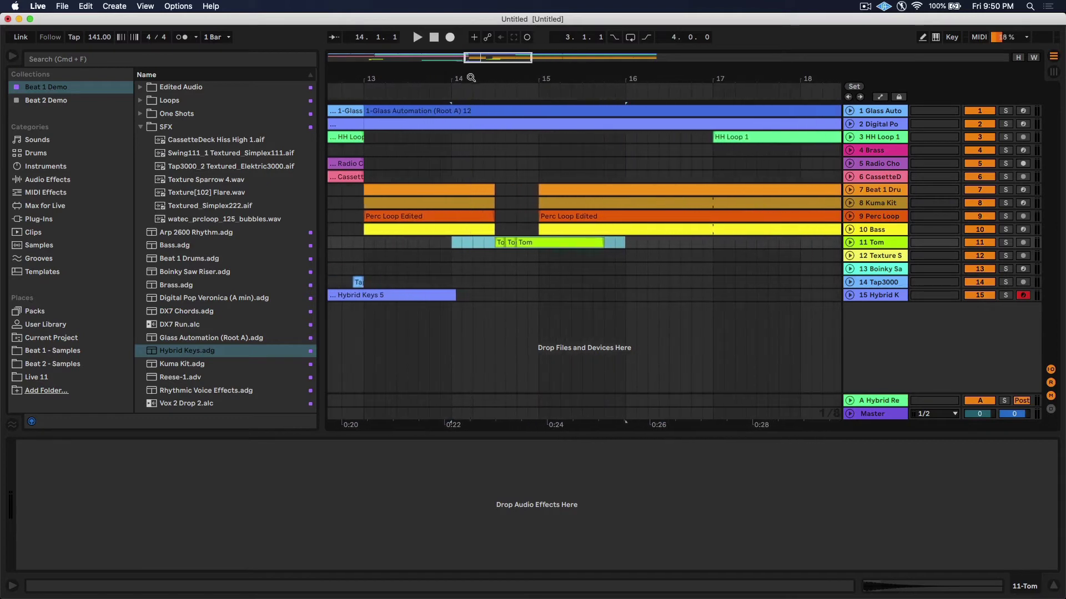
pyautogui.click(527, 242)
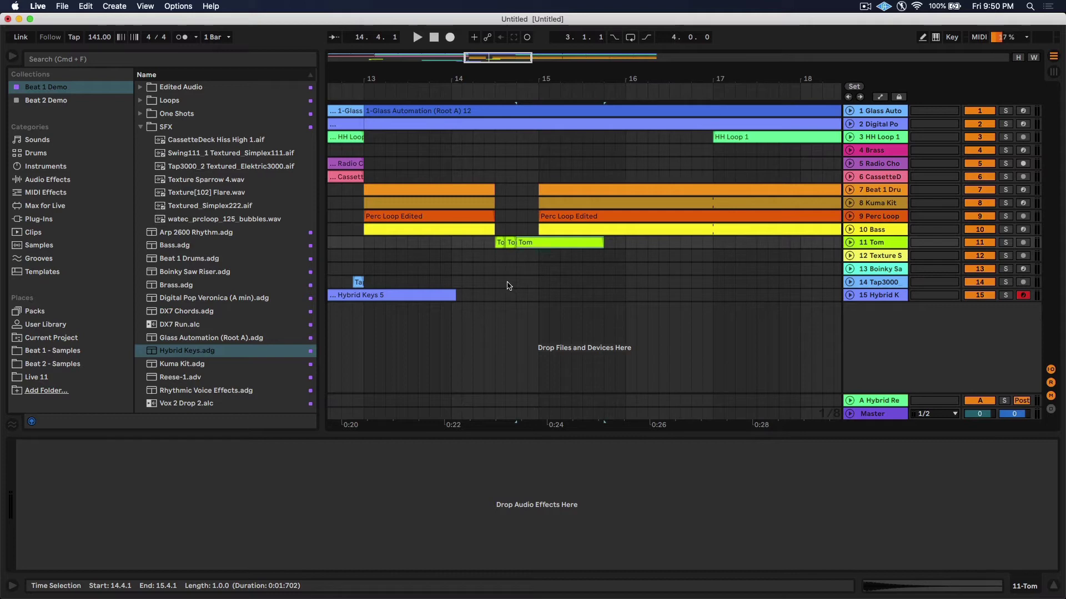
# Place the Textured_Simplex222.aif sample on a new track at 14.4.1 and transpose it to -7 st.
pyautogui.click(227, 208)
pyautogui.moveTo(224, 208); pyautogui.dragTo(517, 315)
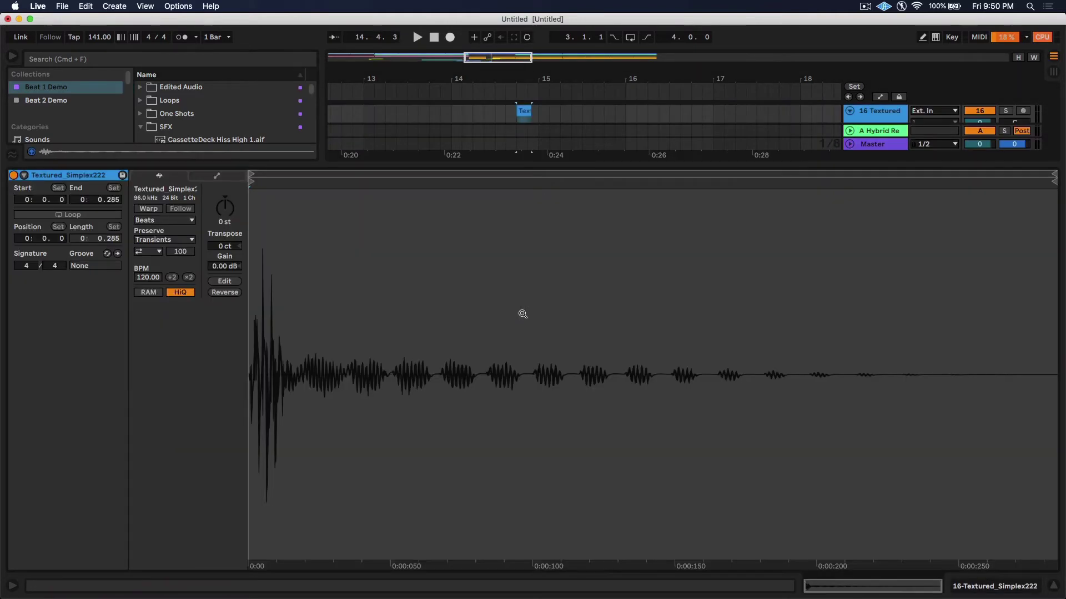
pyautogui.click(230, 213)
pyautogui.press('Return')
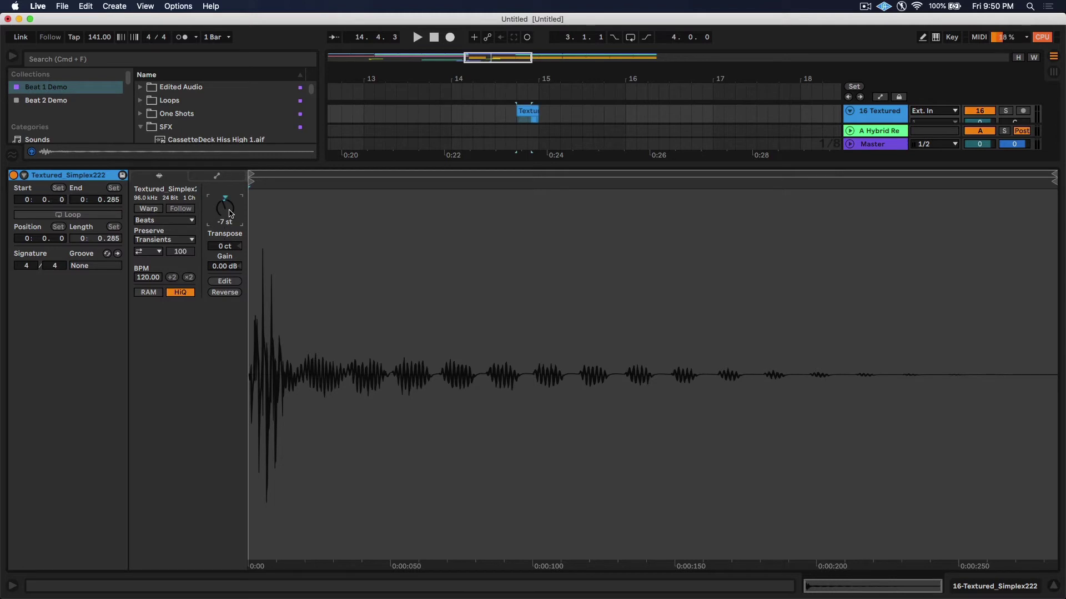
pyautogui.hotkey('shift', 'Tab')
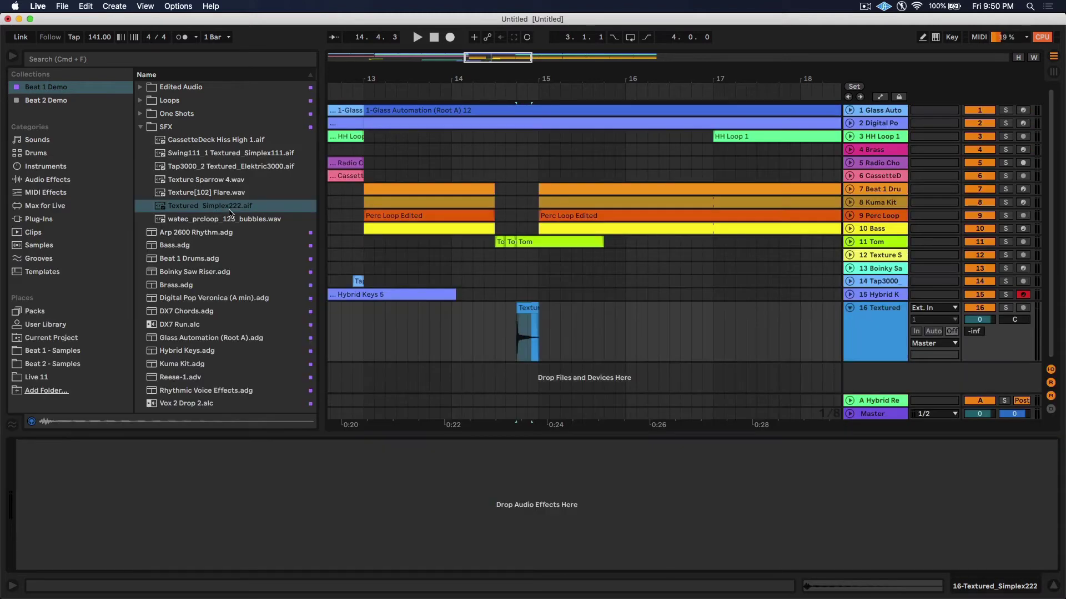
# Set the volume of the Textured_Simplex222 track to -6 dB.
pyautogui.click(987, 321)
pyautogui.write('-')
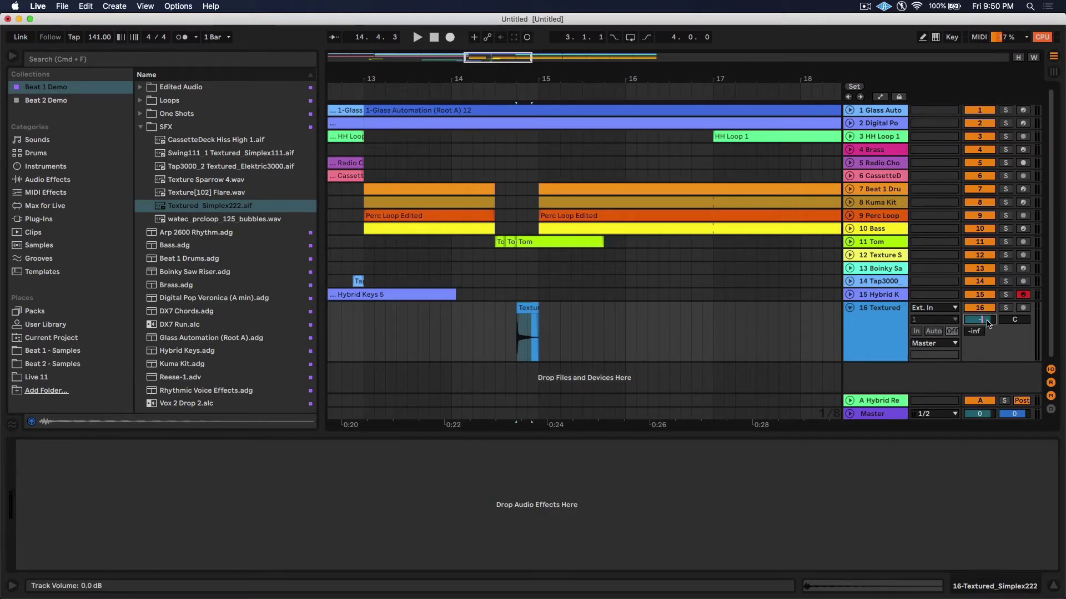
pyautogui.write('6')
pyautogui.press('Return')
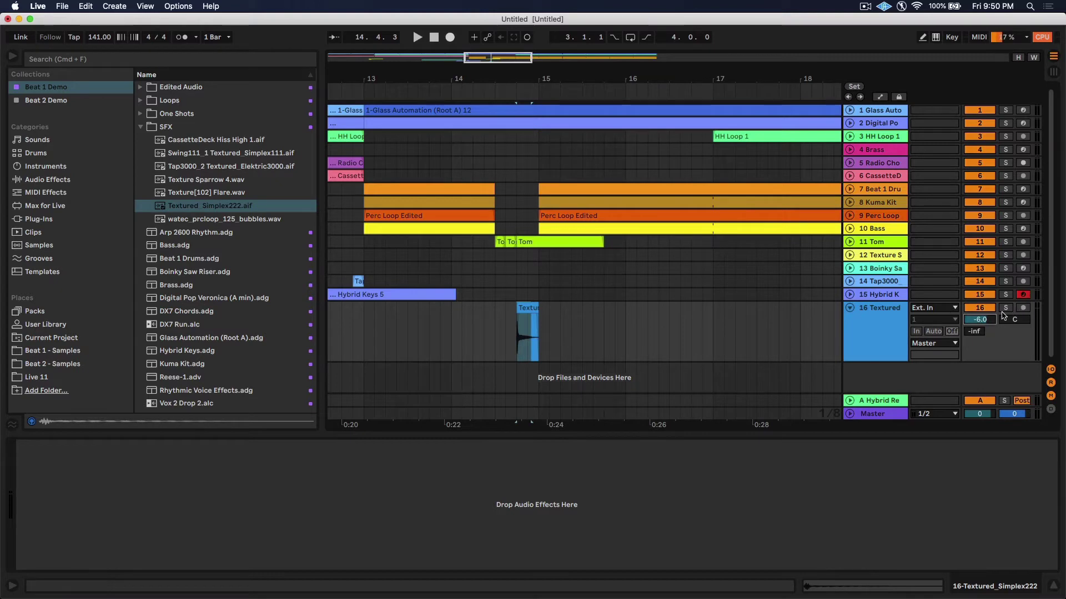
# Audition the Textured_Simplex222 and Tom tracks in solo, turn the solos off and fold the Textured_Simplex222 track.
pyautogui.click(1006, 308)
pyautogui.press('space')
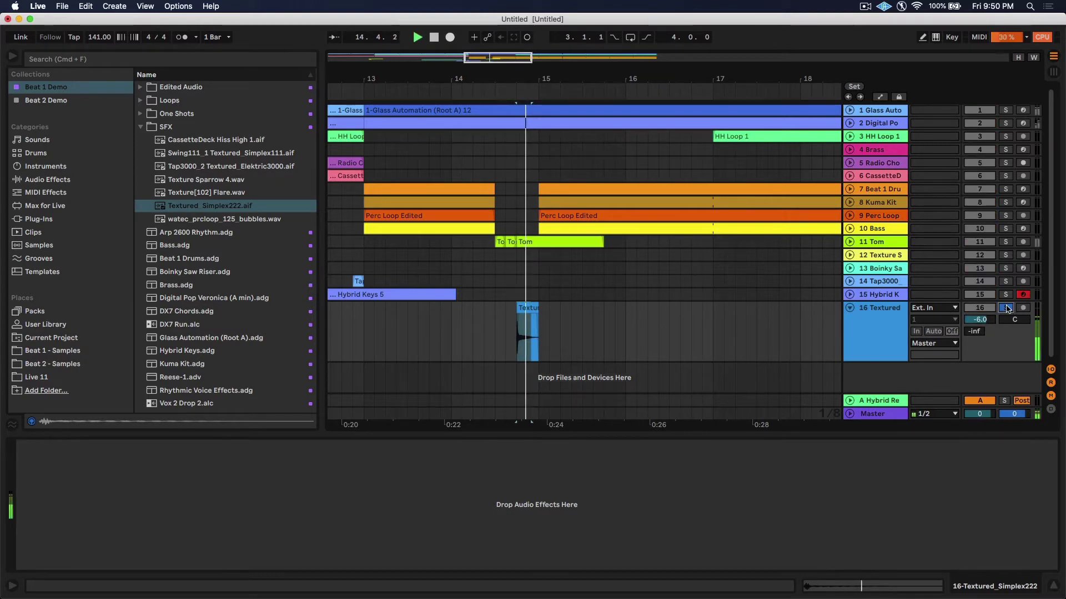
pyautogui.click(1006, 242)
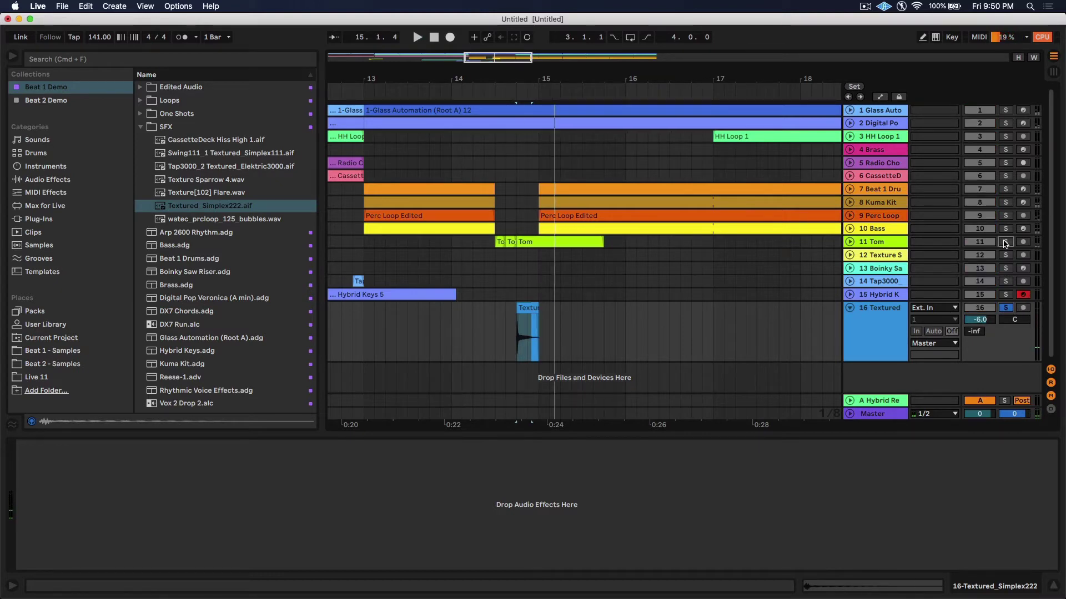
pyautogui.press('space')
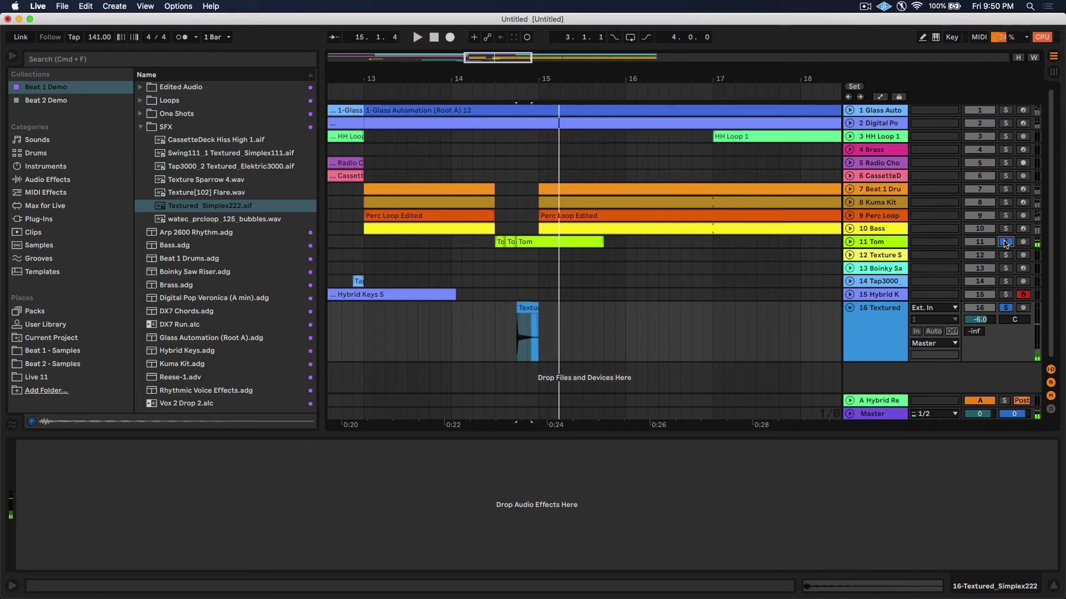
pyautogui.click(1005, 242)
pyautogui.click(451, 338)
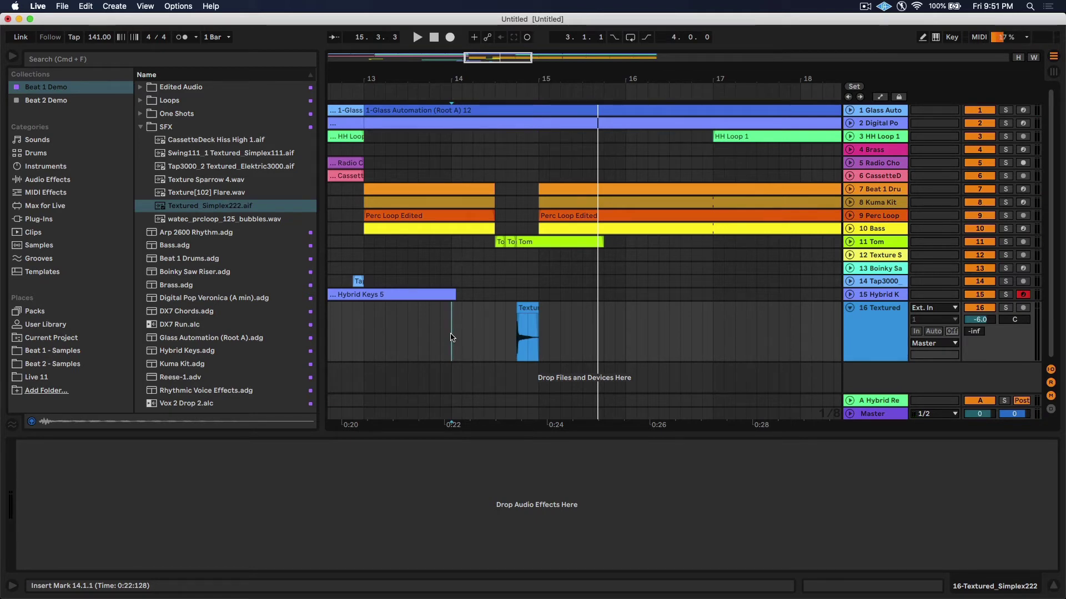
pyautogui.click(850, 308)
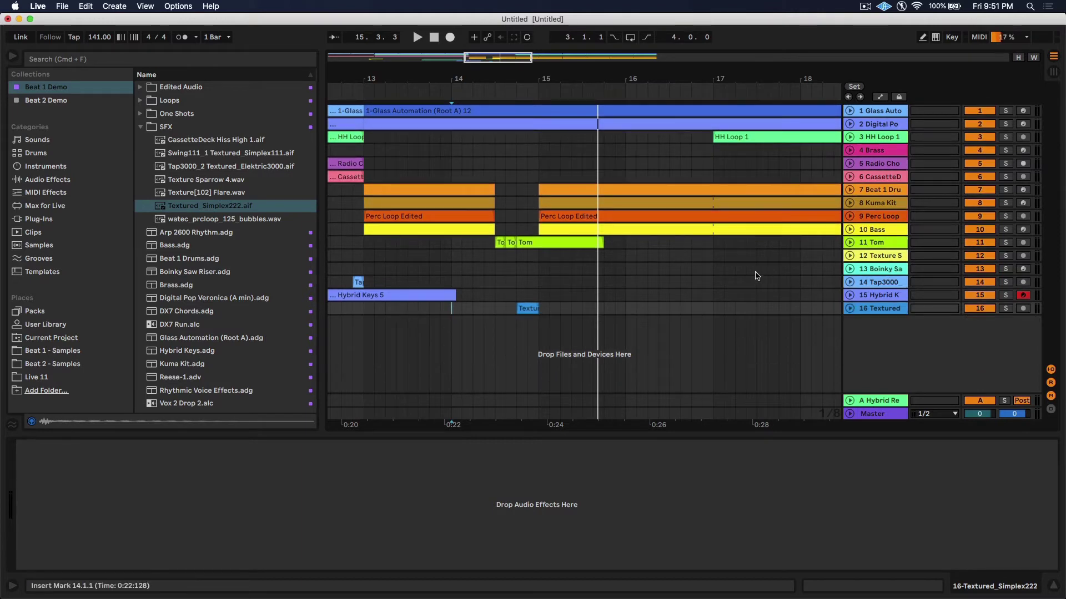
# Clear 16.3.1 to 17.1.1 on the drum, percussion and bass tracks and copy the Texture Sparrow 4 clip to 16.3.1.
pyautogui.click(713, 313)
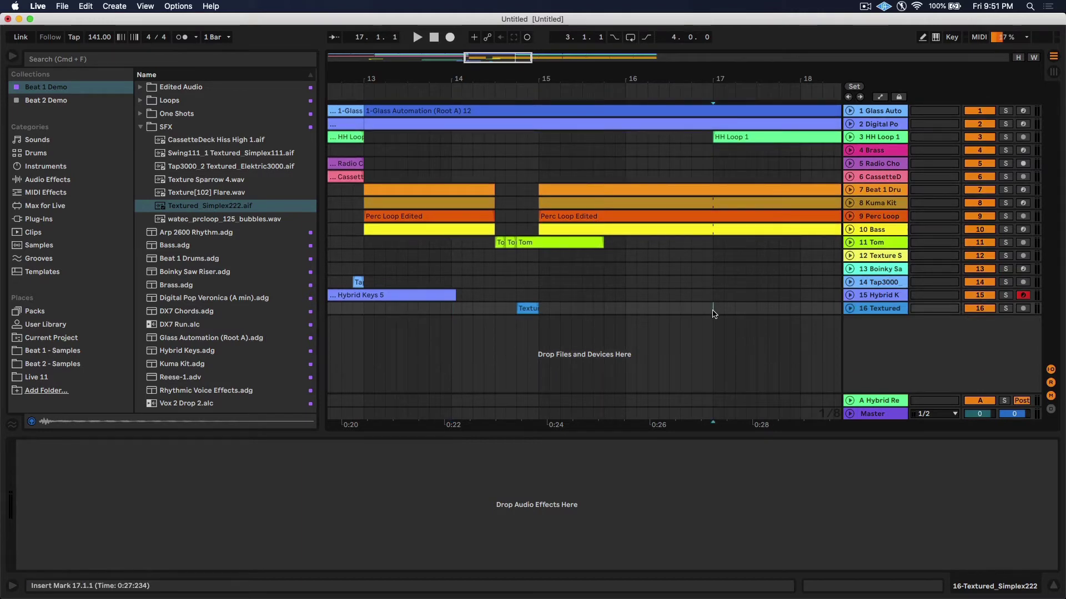
pyautogui.moveTo(712, 308); pyautogui.dragTo(667, 191)
pyautogui.press('super+e')
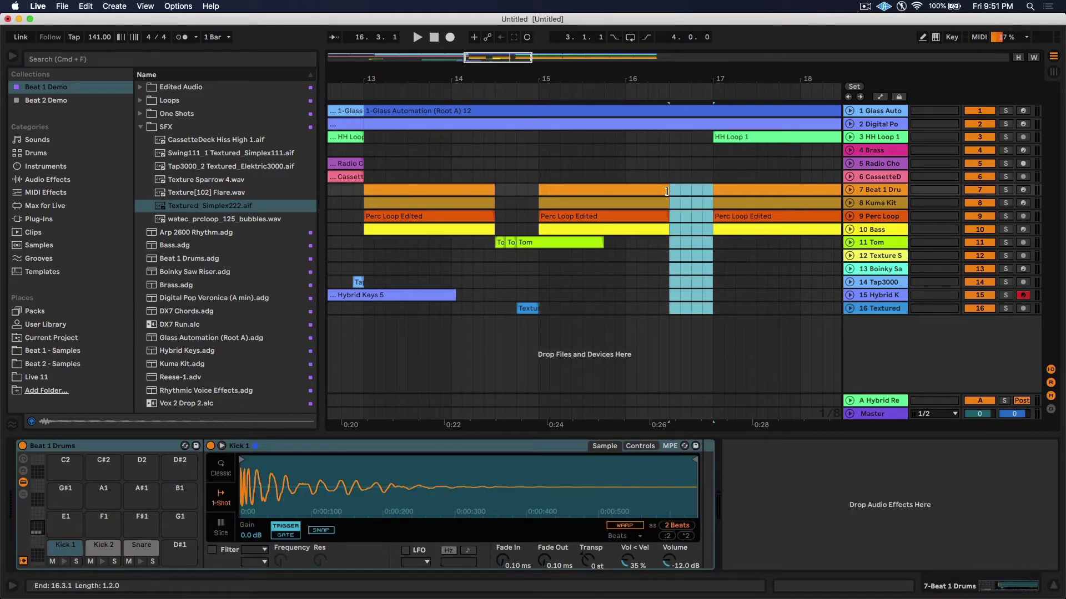
pyautogui.moveTo(644, 81); pyautogui.dragTo(644, 39)
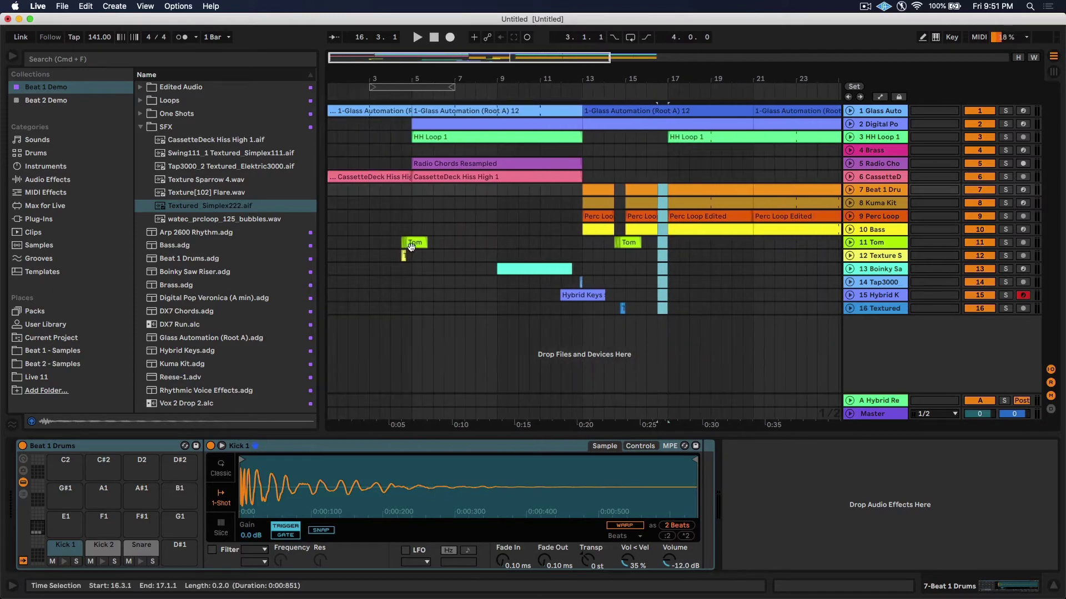
pyautogui.click(660, 260)
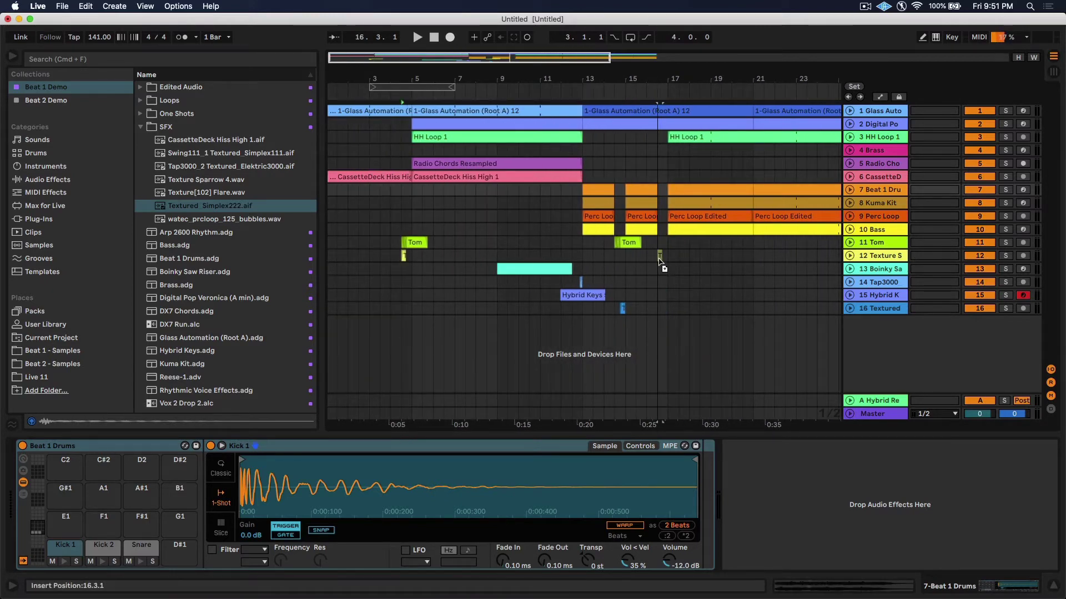
pyautogui.click(660, 257)
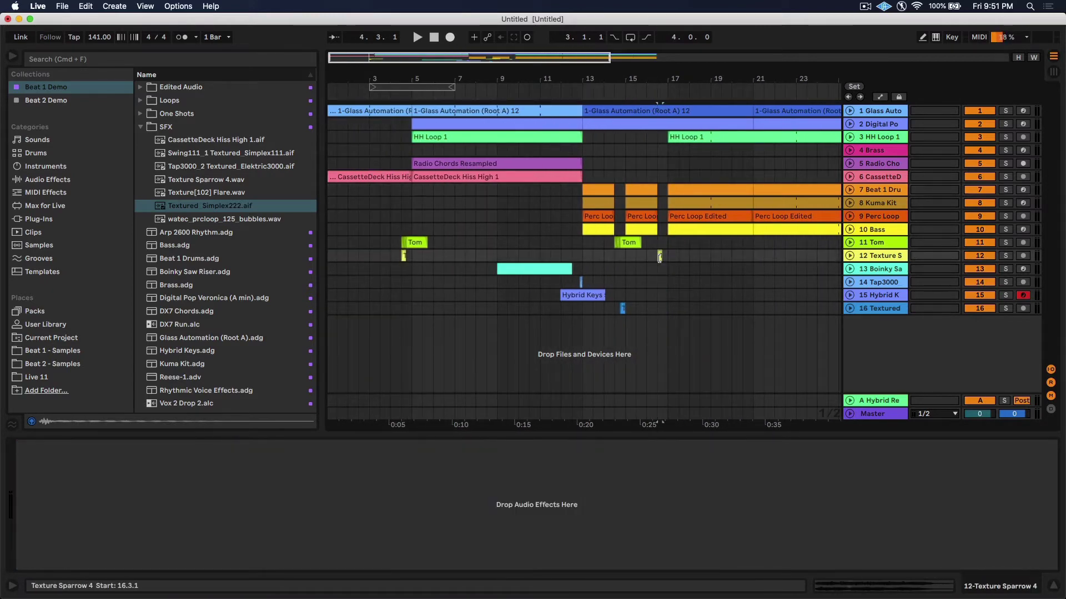
# Add the 808 Bass.wav one-shot on a new track at 16.4.1 and trim the clip to end at 17.1.1.
pyautogui.click(140, 115)
pyautogui.click(206, 128)
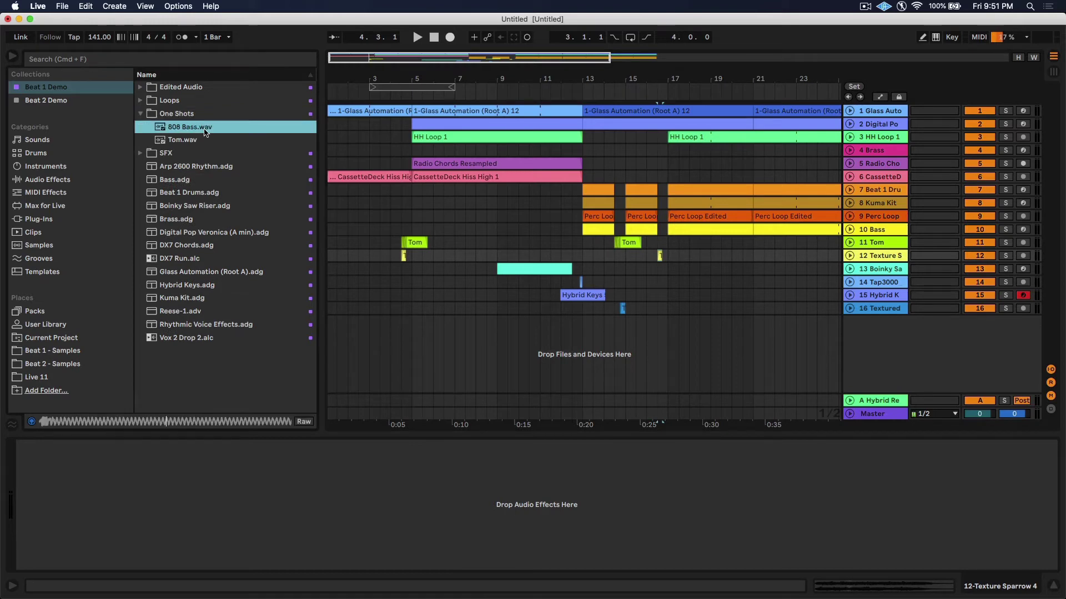
pyautogui.moveTo(192, 128); pyautogui.dragTo(660, 325)
pyautogui.moveTo(685, 83); pyautogui.dragTo(652, 326)
pyautogui.click(656, 329)
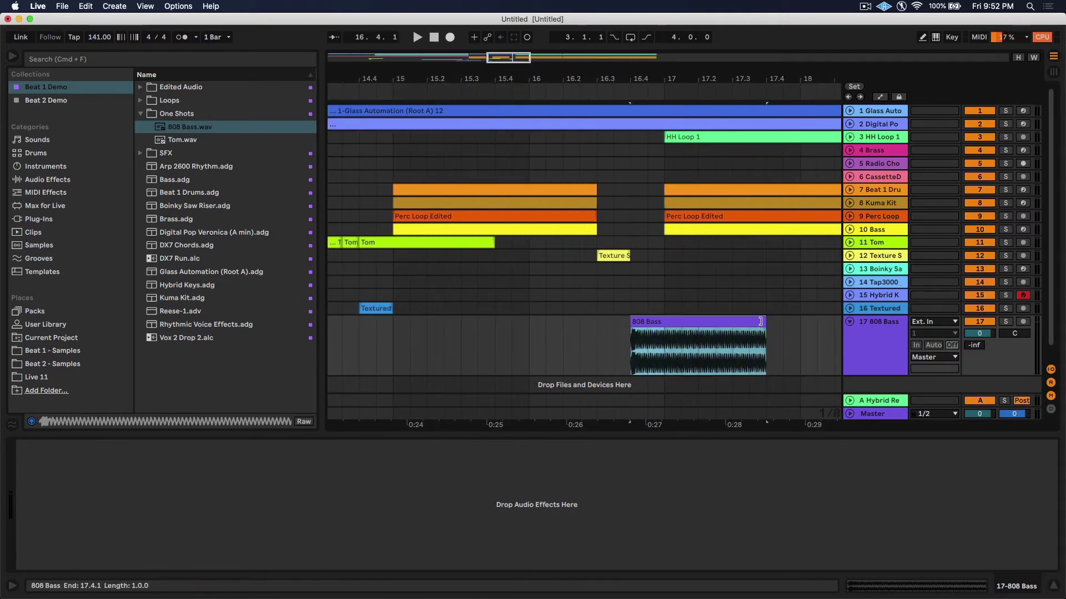
pyautogui.moveTo(762, 323); pyautogui.dragTo(657, 325)
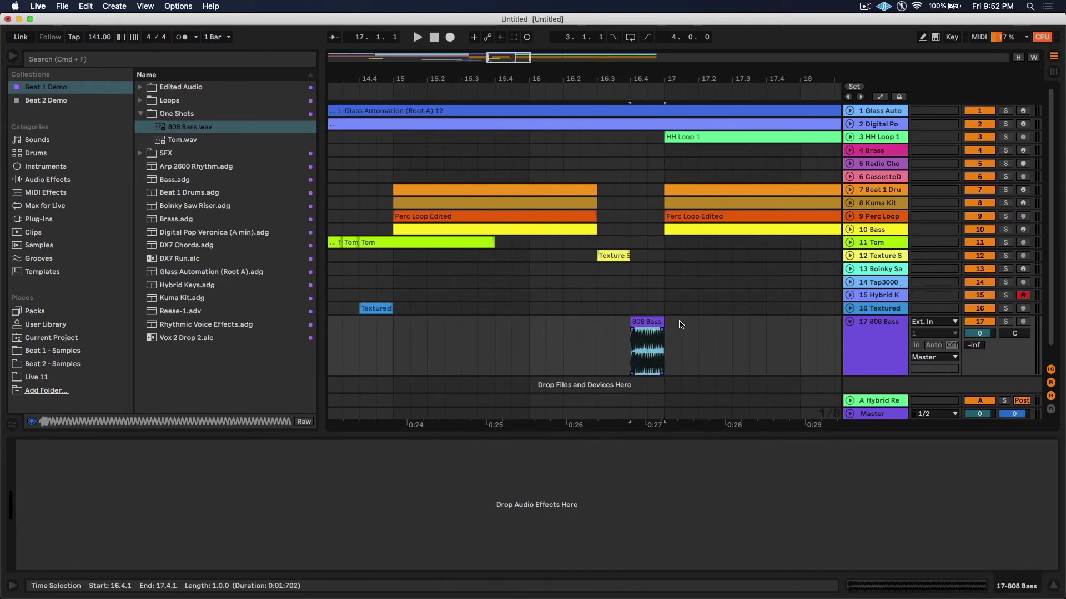
# Set the volume of the 808 Bass track to -6 dB.
pyautogui.click(981, 334)
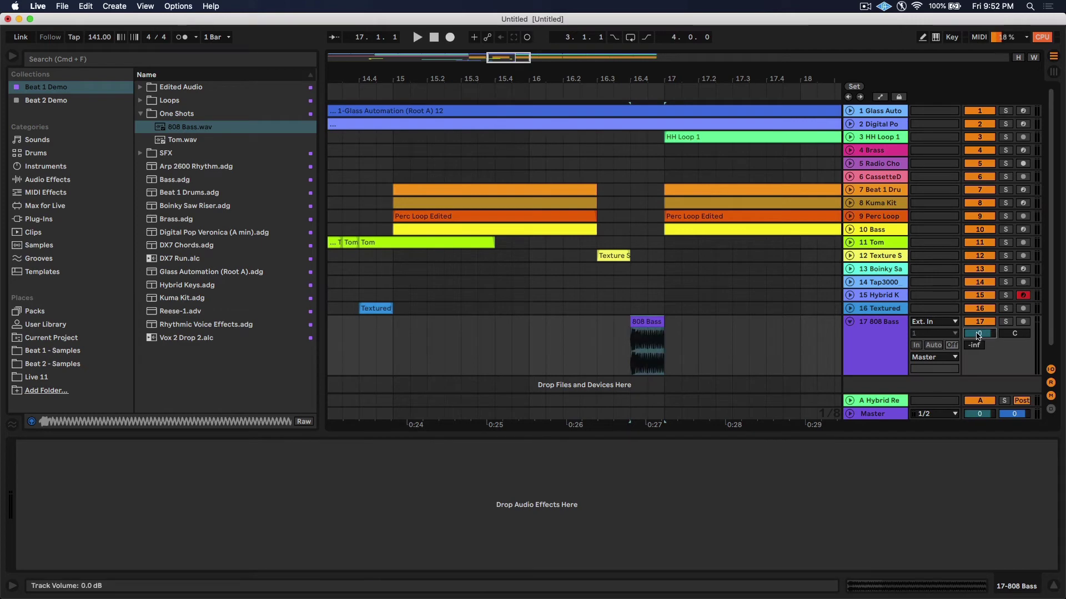
pyautogui.write('-6')
pyautogui.press('Return')
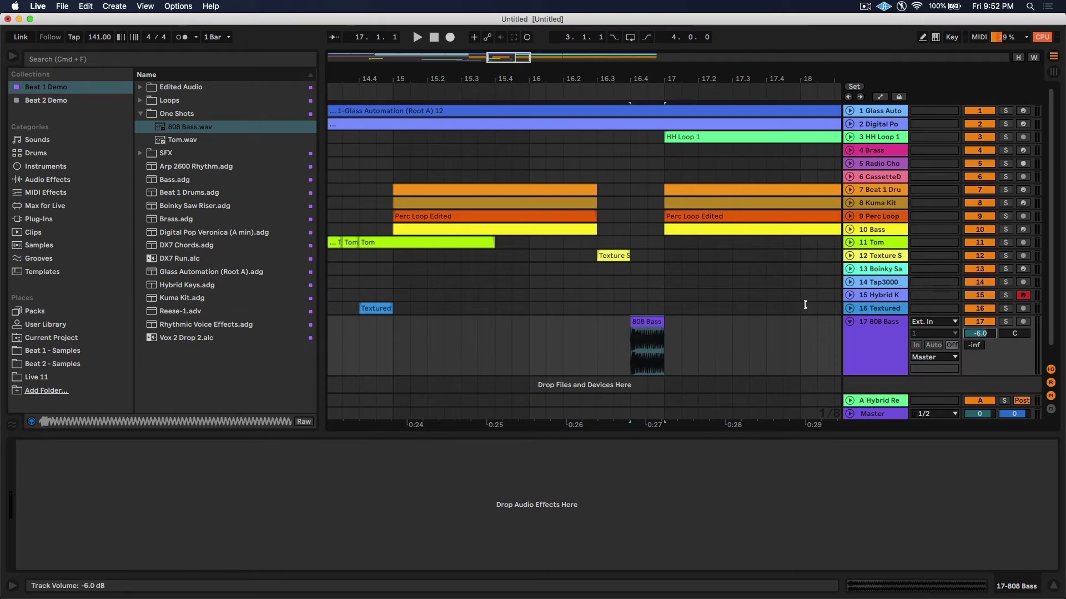
# Change the 808 Bass clip's warp mode to Complex Pro and transpose it to 14 st.
pyautogui.doubleClick(641, 322)
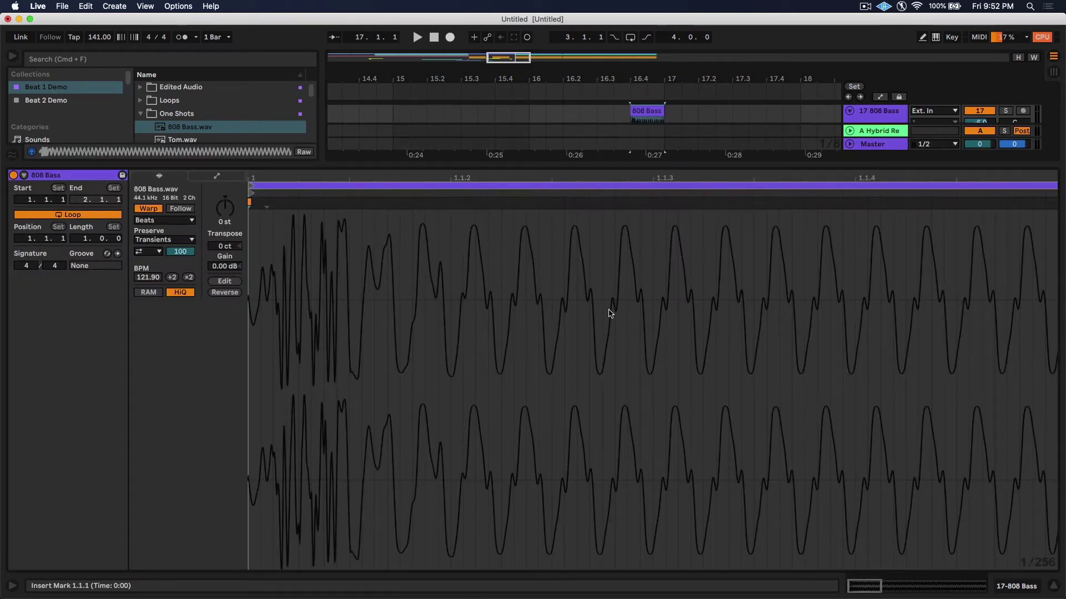
pyautogui.click(179, 221)
pyautogui.click(175, 283)
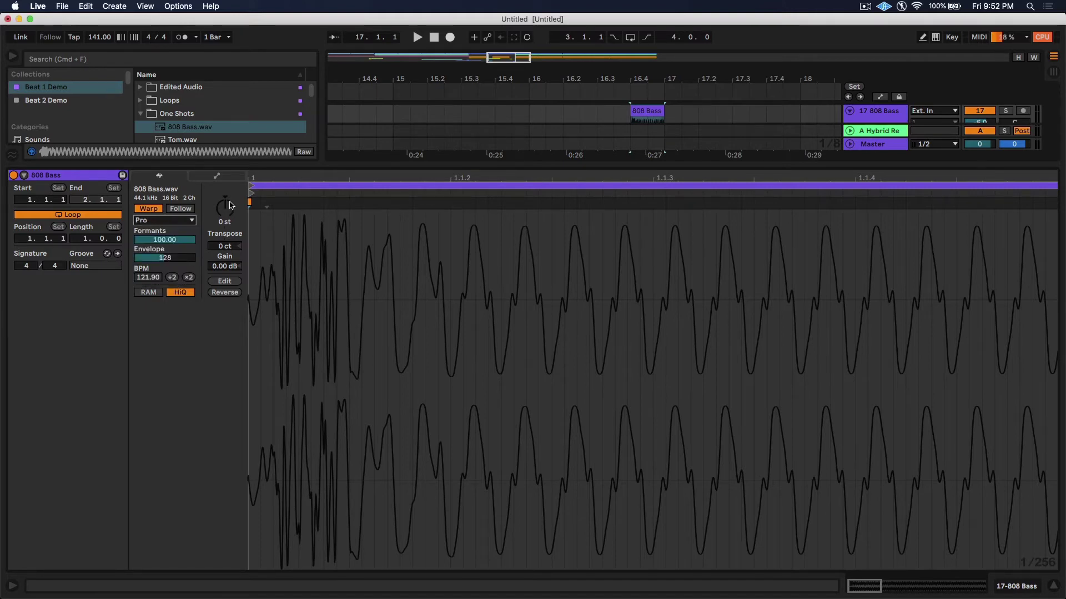
pyautogui.click(227, 210)
pyautogui.write('1')
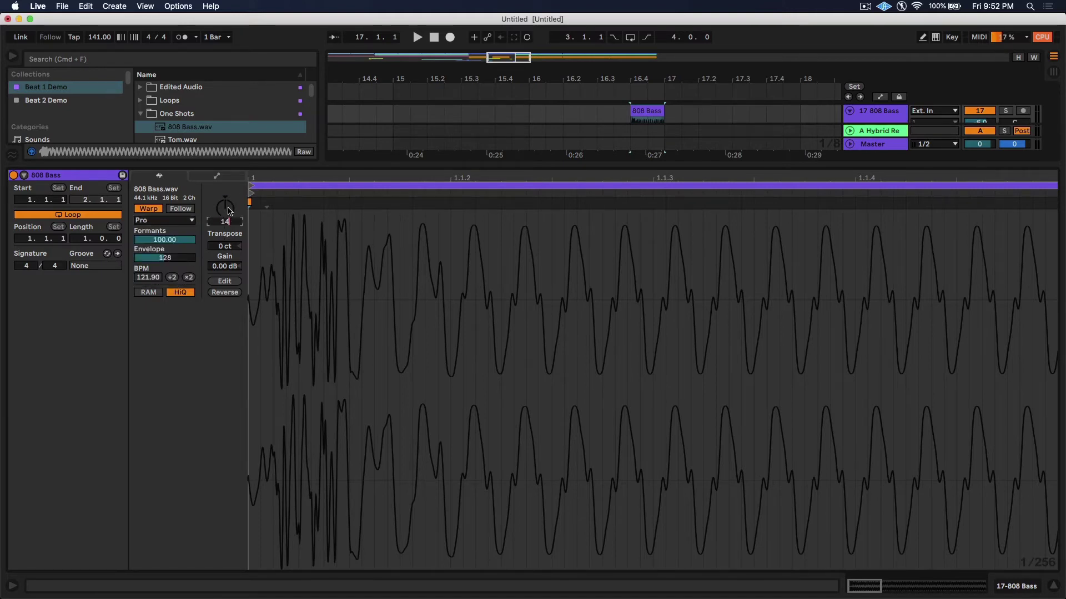
pyautogui.write('4')
pyautogui.press('Return')
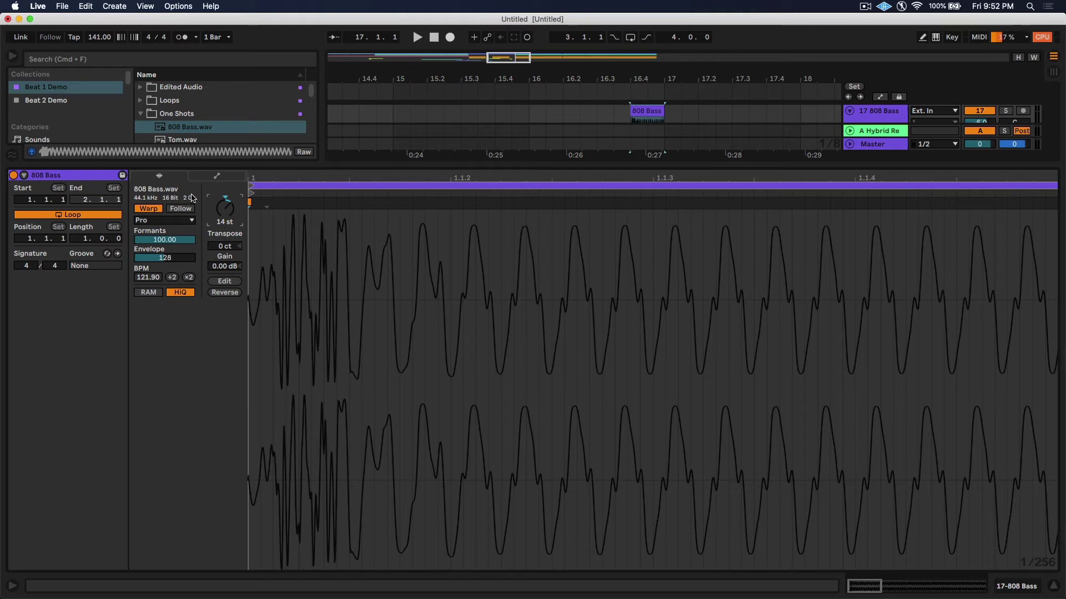
# Draw a Transposition envelope in the 808 Bass clip that holds 0 st until 1.1.3 and falls to -24 st at 1.2.1.
pyautogui.click(229, 180)
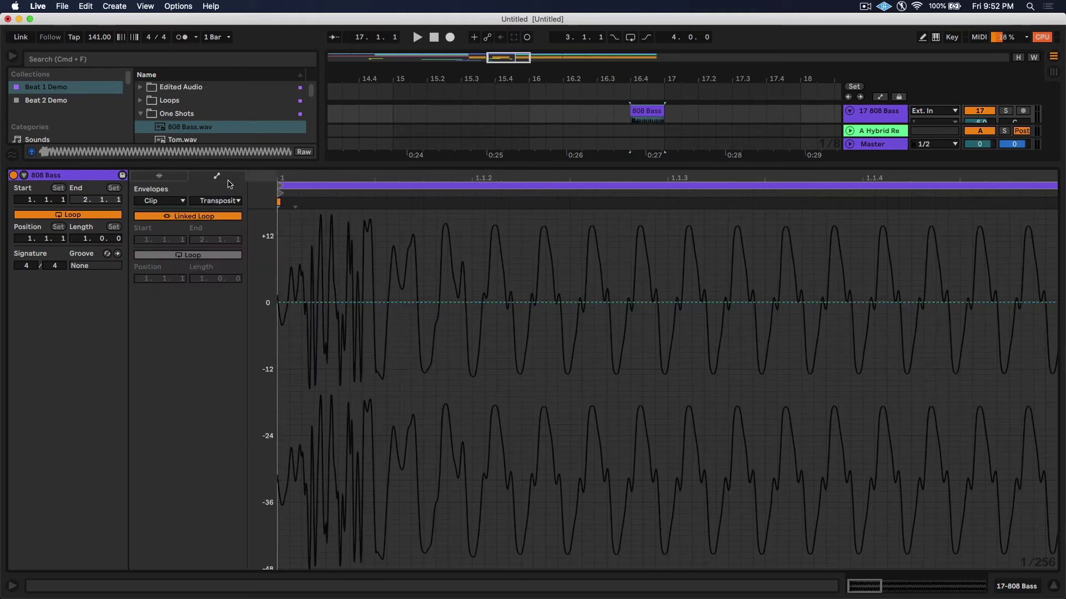
pyautogui.click(668, 303)
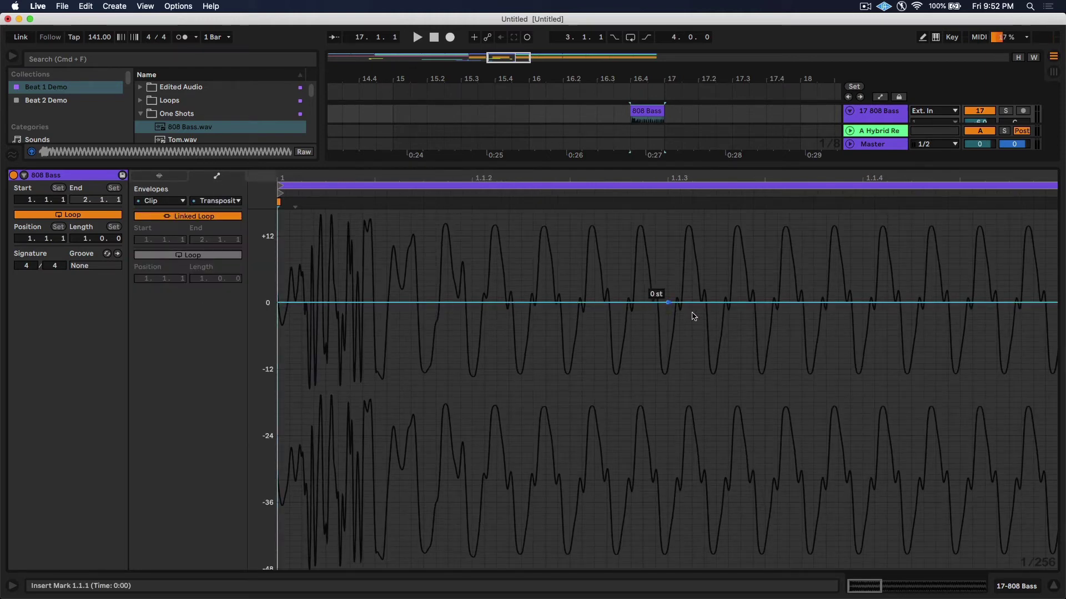
pyautogui.rightClick(1057, 304)
pyautogui.click(989, 310)
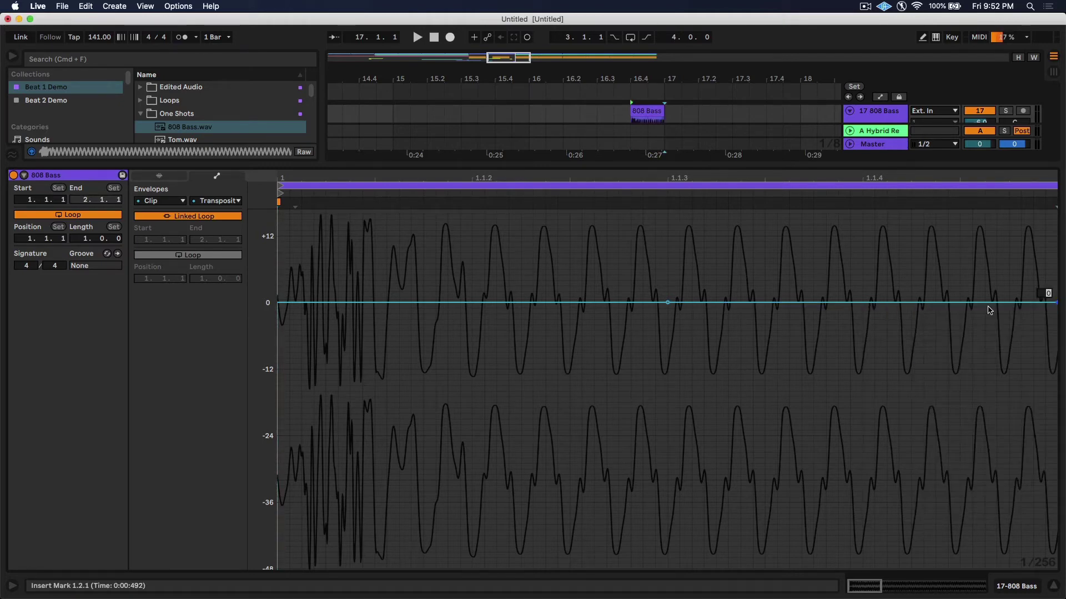
pyautogui.press('Return')
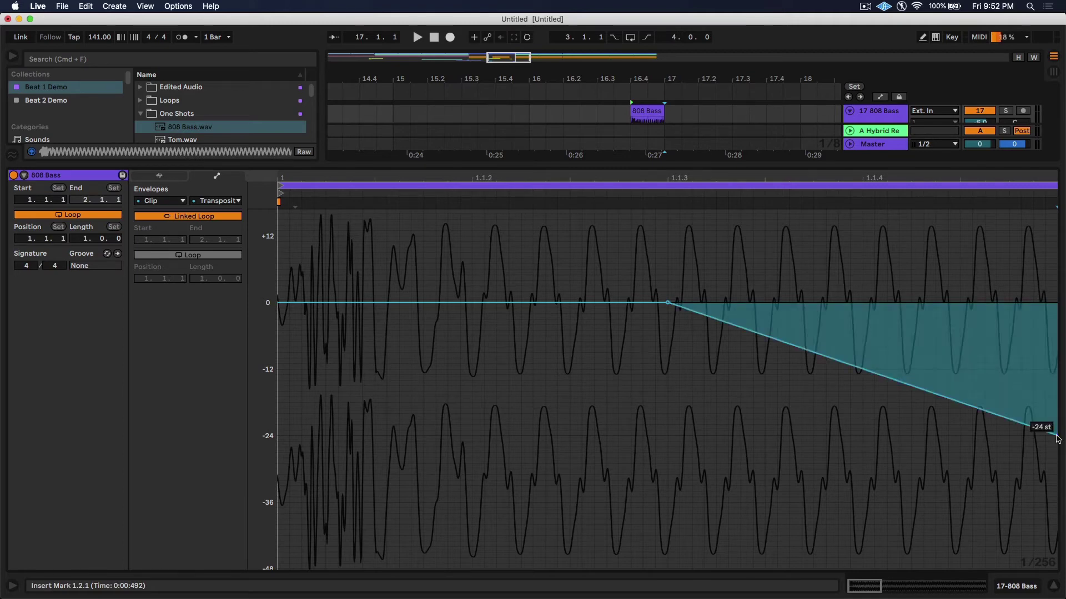
pyautogui.hotkey('shift', 'Tab')
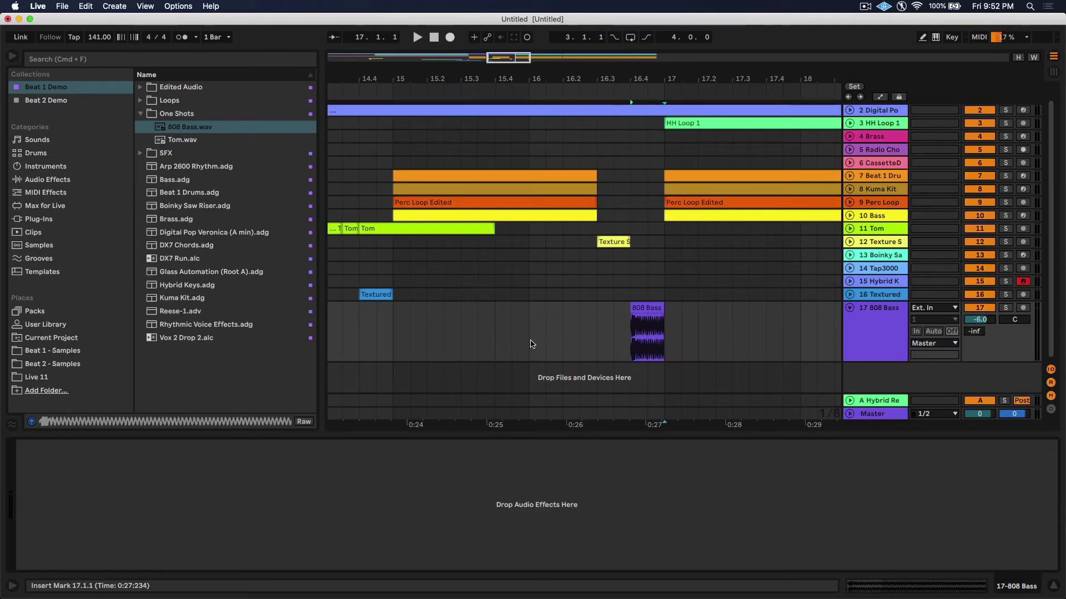
# Play the arrangement from 15.1.1 through the 808 Bass fill and collapse the 808 Bass track.
pyautogui.click(391, 343)
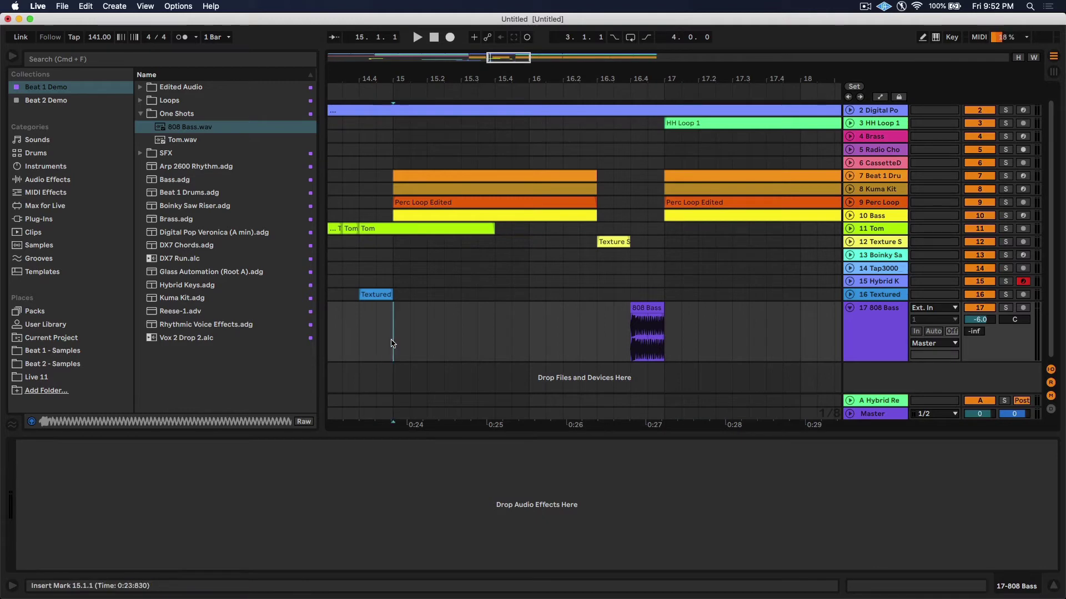
pyautogui.press('space')
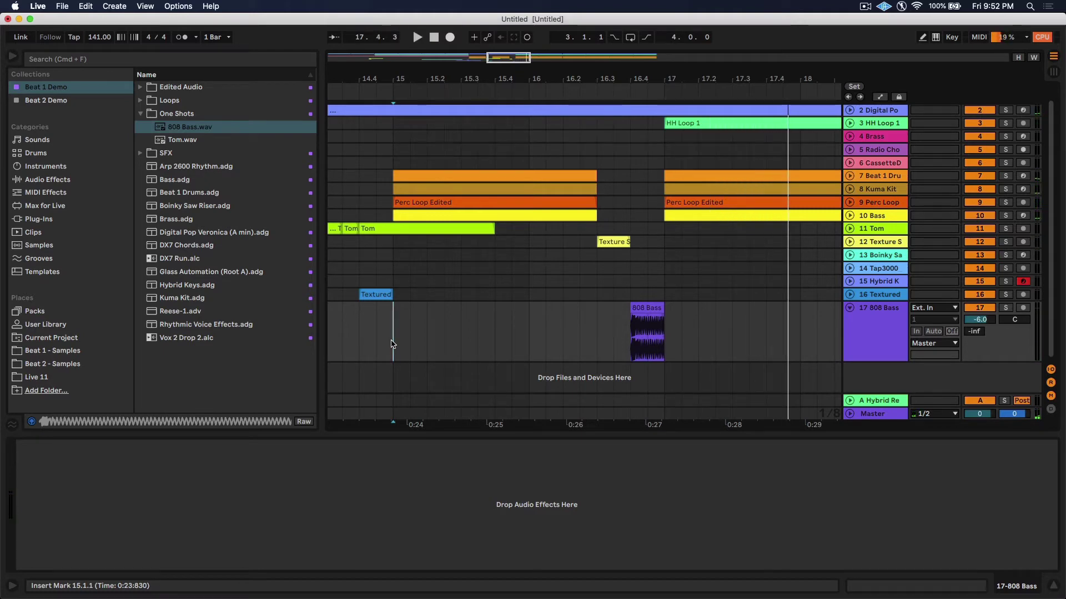
pyautogui.press('Left')
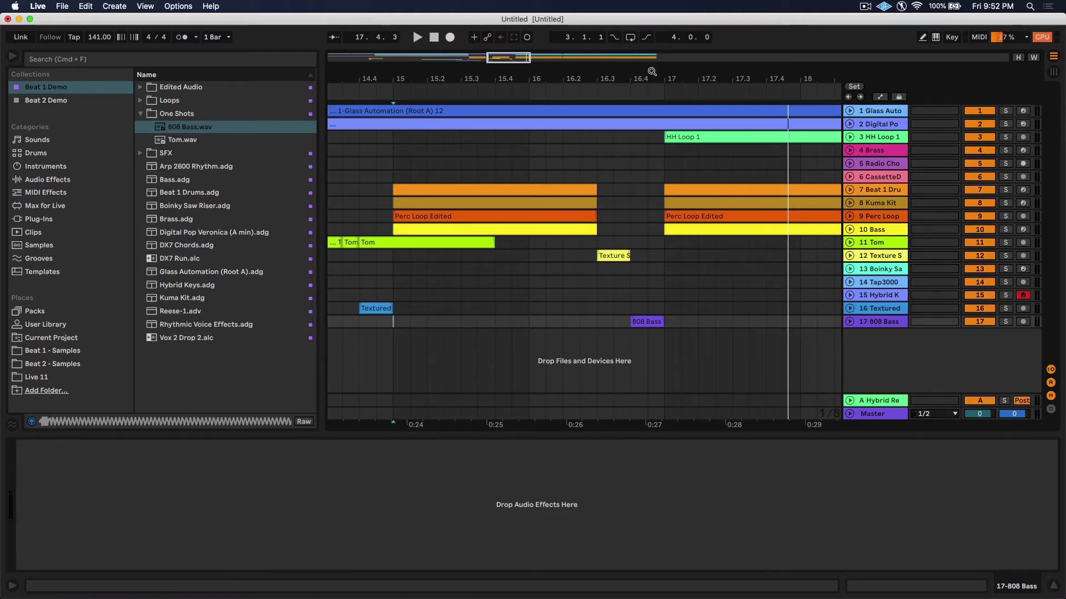
# Separate 20.1.1 to 21.1.1 on the Beat 1 Drums track into its own clip and open its notes.
pyautogui.moveTo(652, 72); pyautogui.dragTo(556, 78)
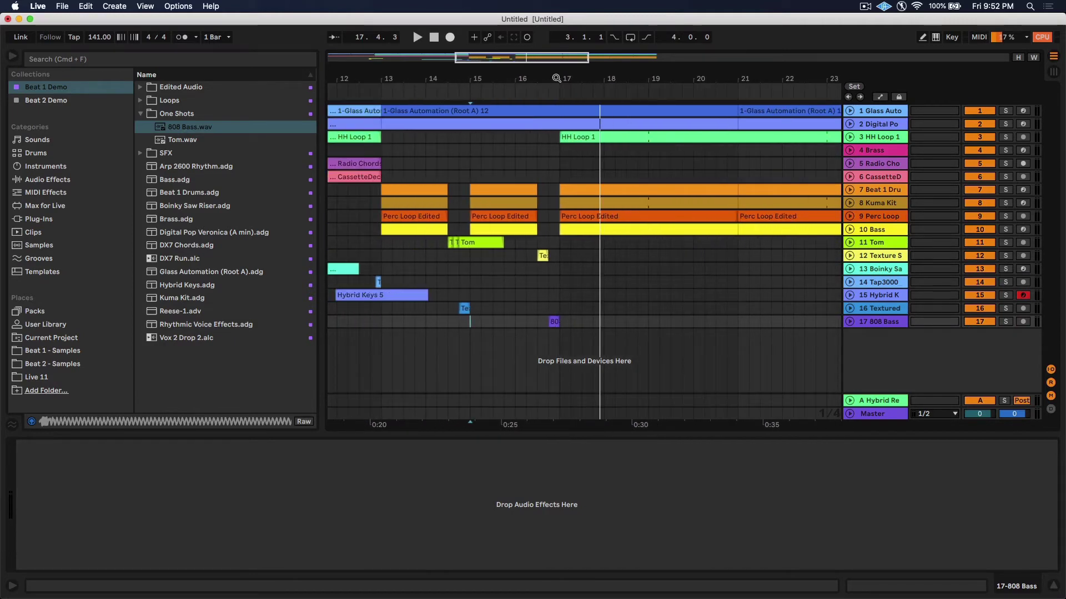
pyautogui.press('super+s')
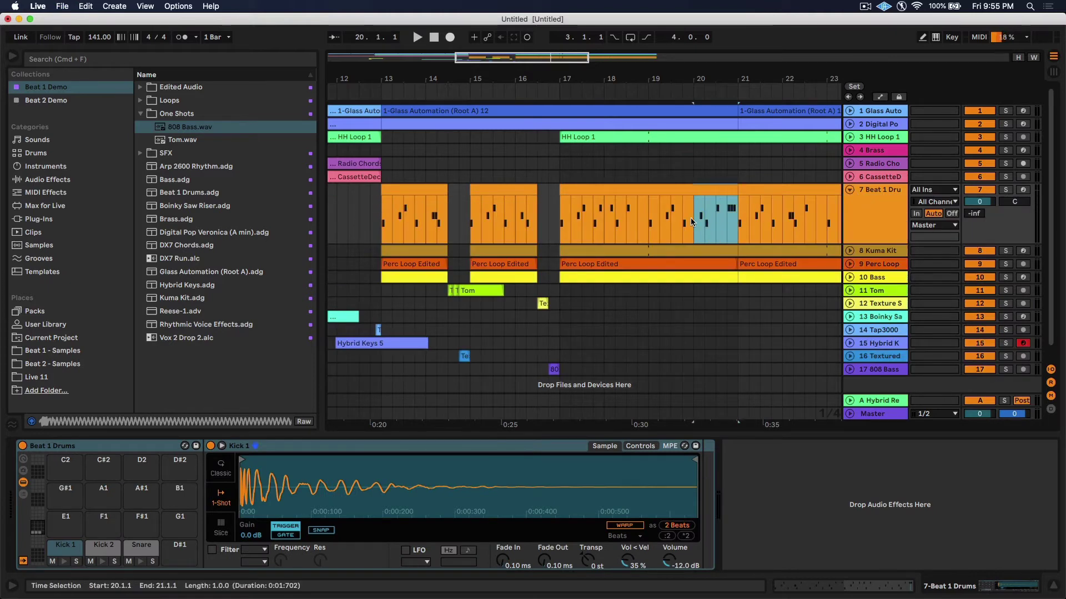
pyautogui.press('super+c')
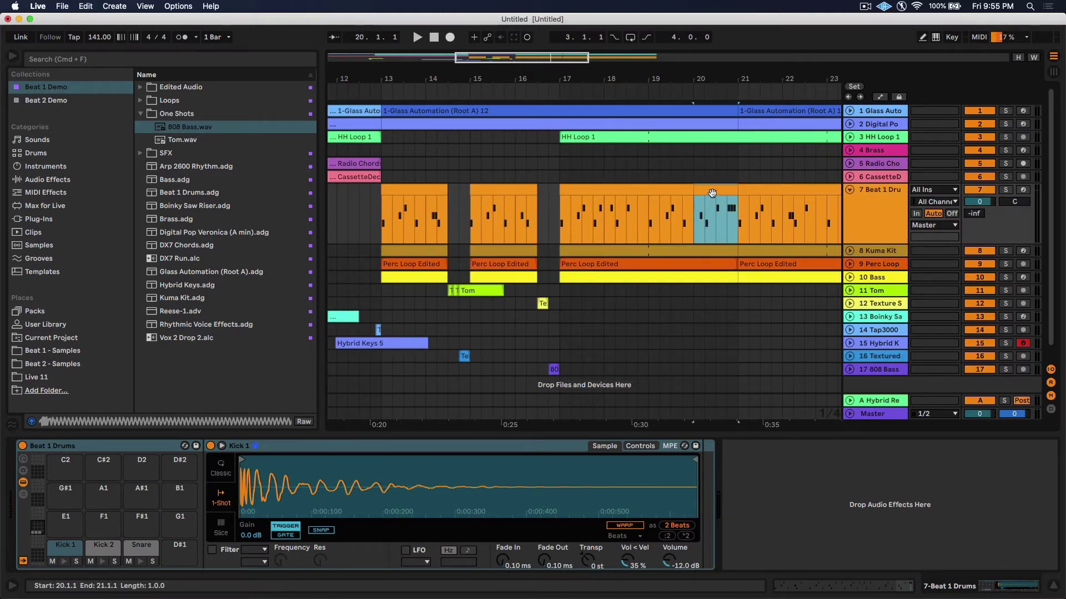
pyautogui.doubleClick(712, 193)
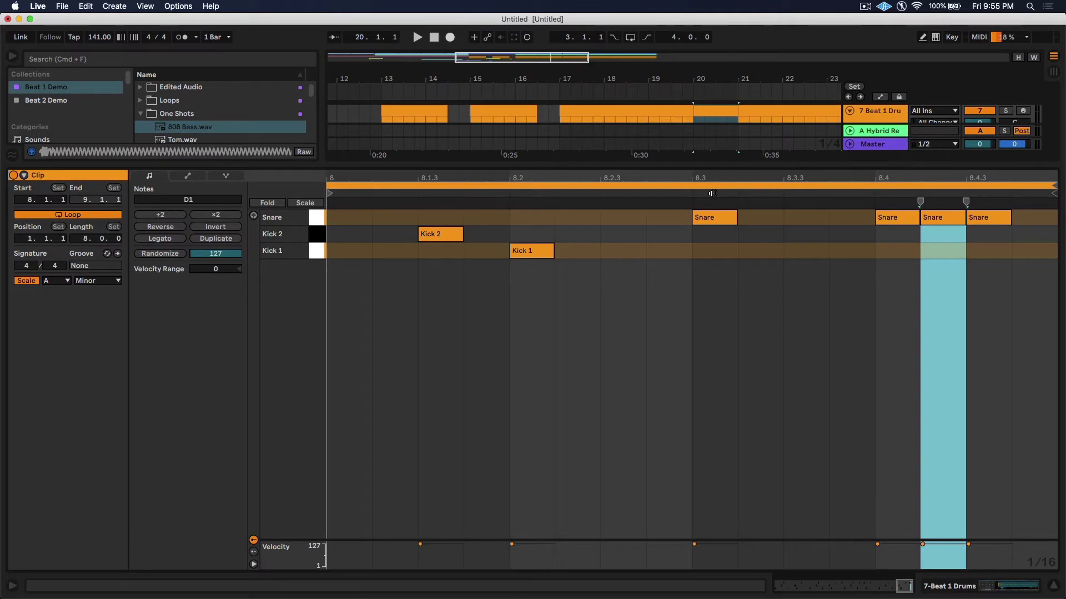
# Delete the Kick 2 note at 8.1.3 and place three consecutive 1/8 Kick 1 notes starting at 8.1.1.
pyautogui.doubleClick(457, 239)
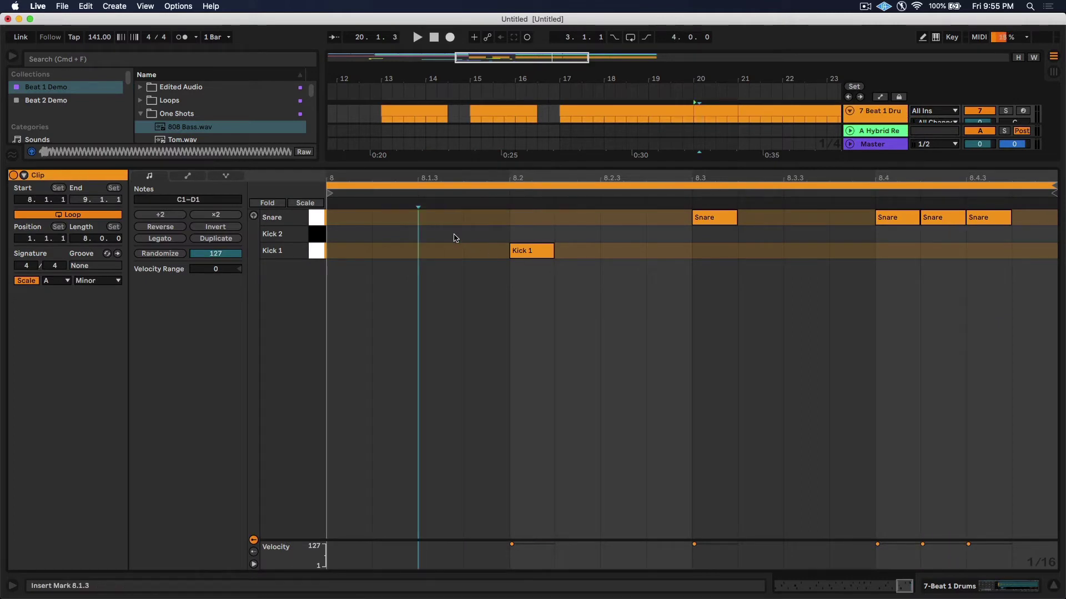
pyautogui.doubleClick(362, 257)
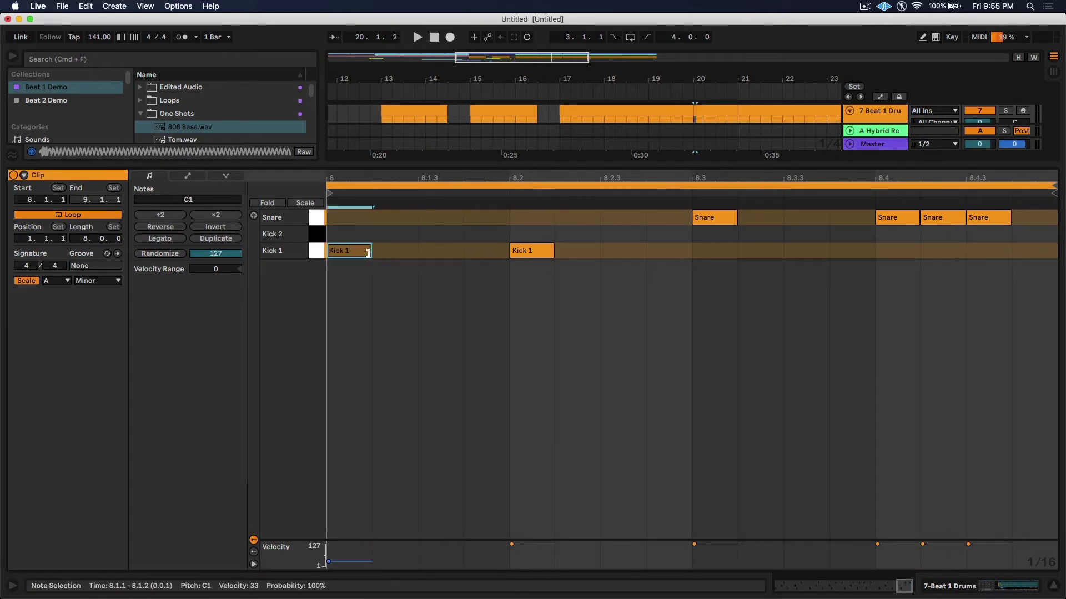
pyautogui.rightClick(444, 253)
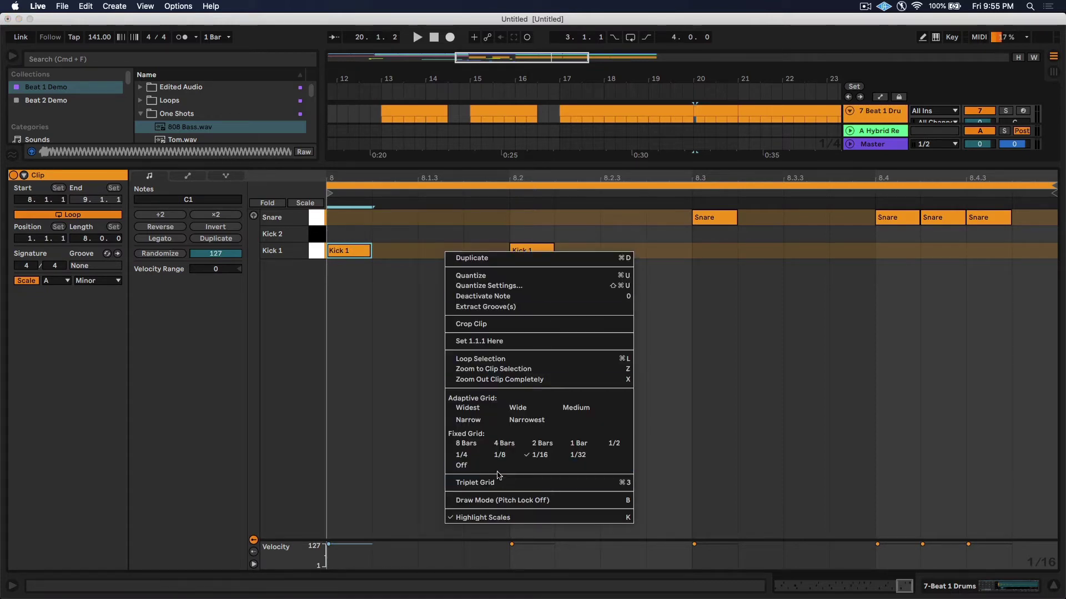
pyautogui.click(500, 455)
pyautogui.moveTo(370, 252); pyautogui.dragTo(405, 257)
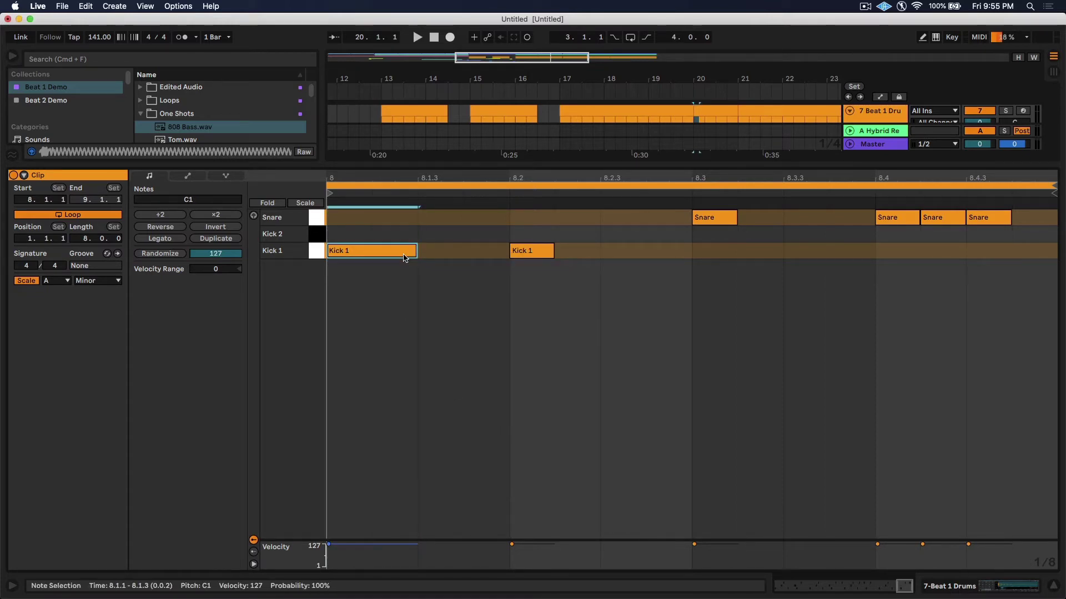
pyautogui.press('super+d')
pyautogui.press('super+d')
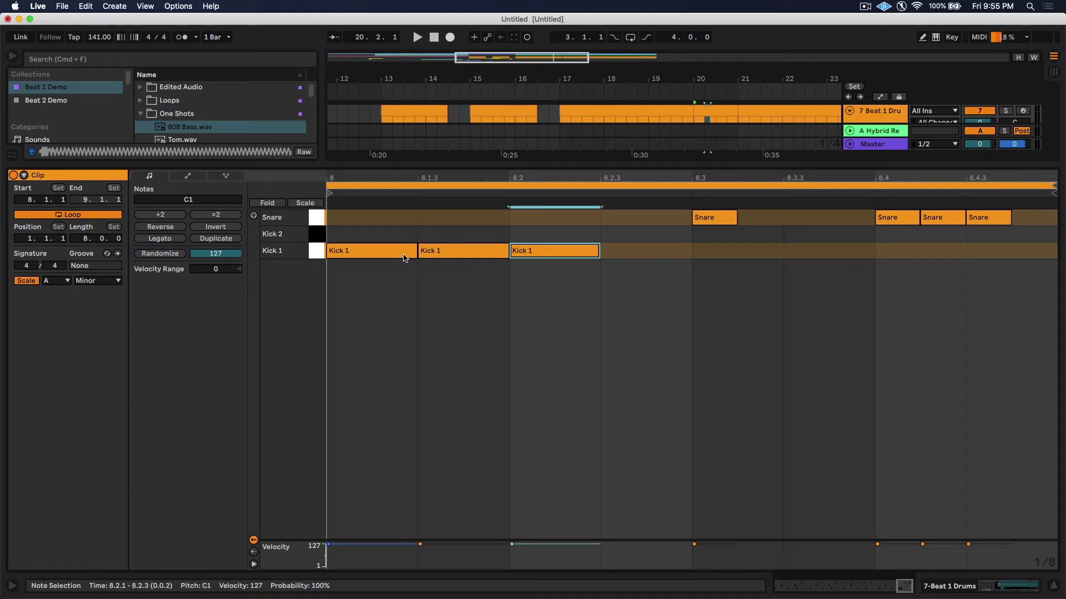
# Add 1/16 snare notes at 8.3.2 and 8.3.3 and play back the edited drum bar soloed.
pyautogui.rightClick(742, 248)
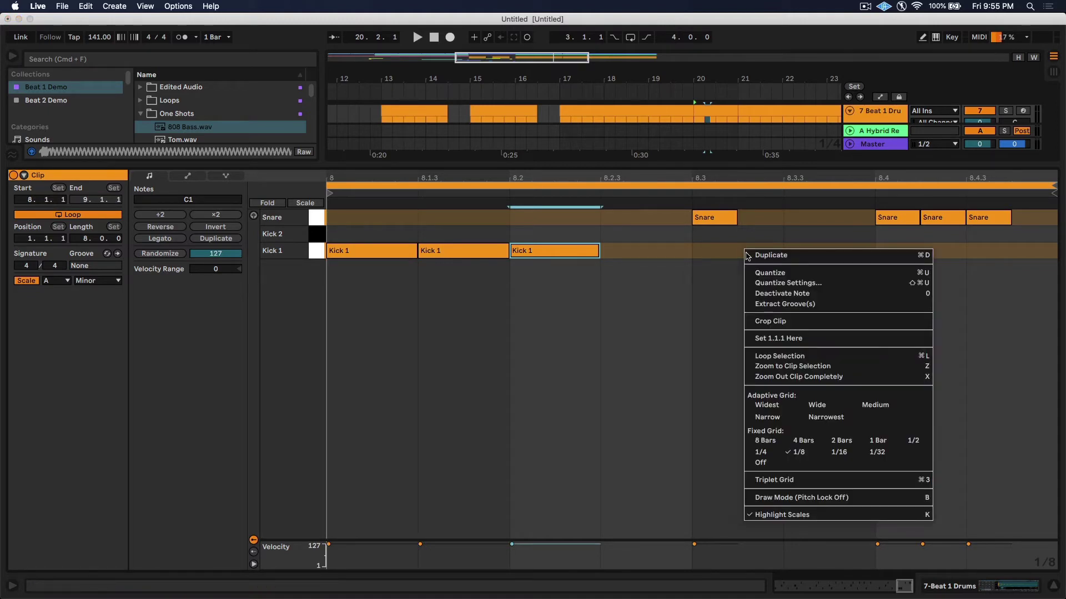
pyautogui.click(831, 443)
pyautogui.doubleClick(763, 221)
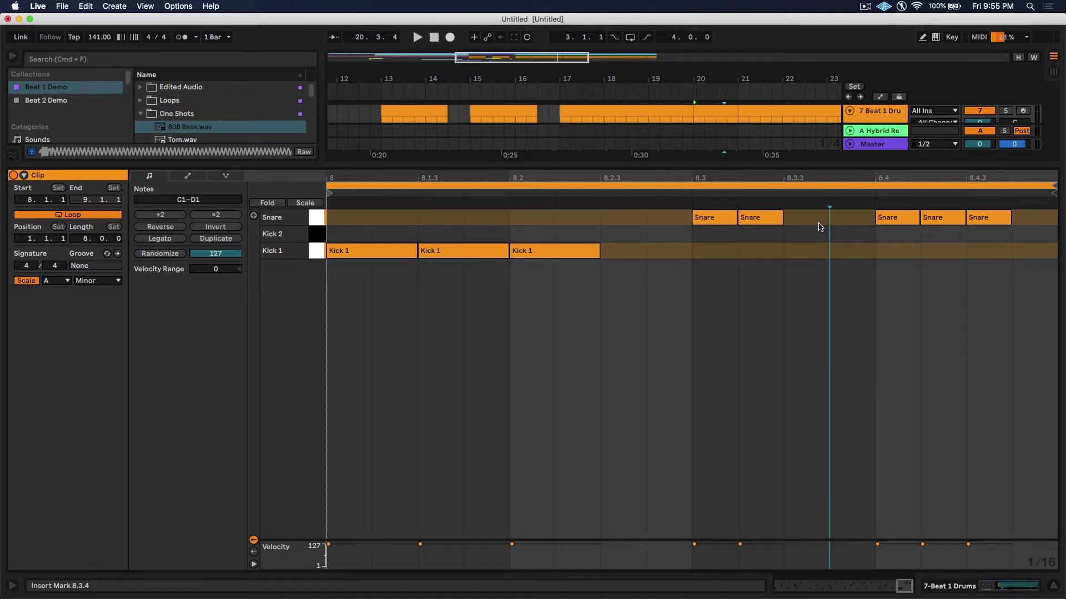
pyautogui.doubleClick(820, 222)
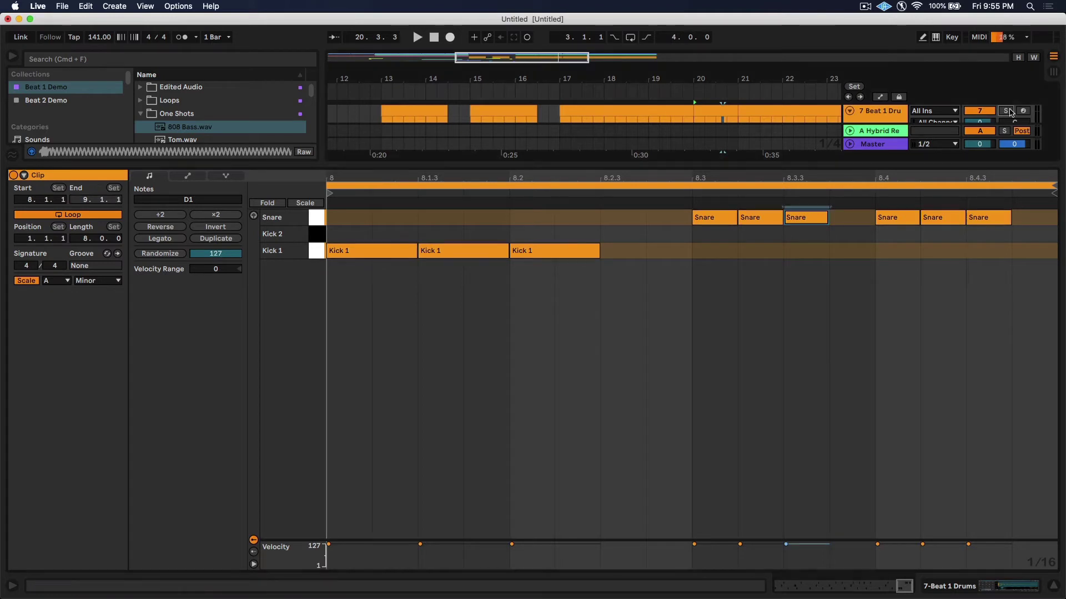
pyautogui.moveTo(696, 117); pyautogui.dragTo(720, 107)
pyautogui.press('space')
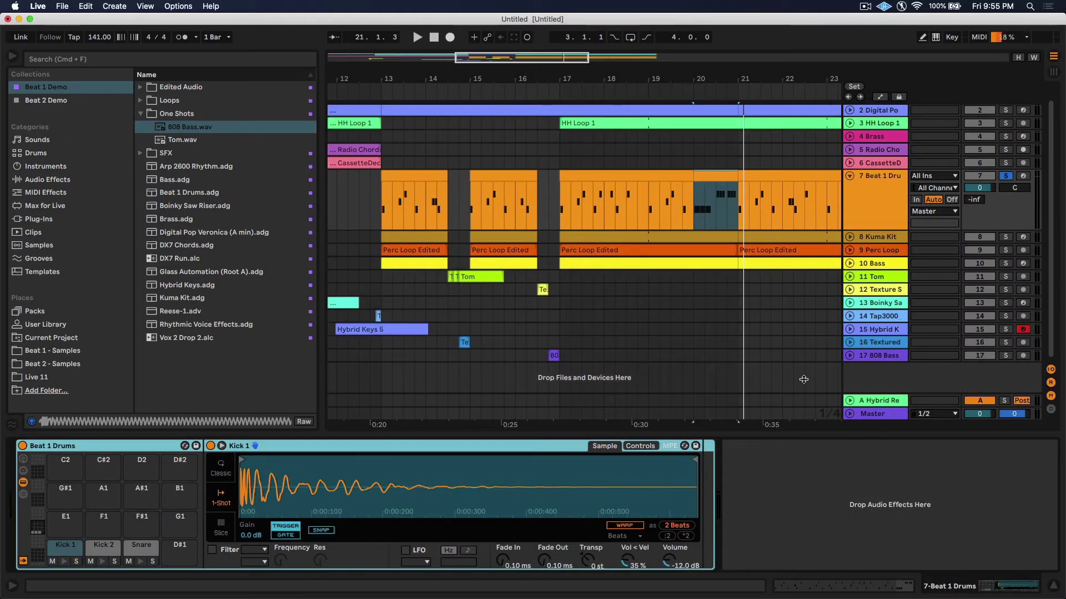
# Show the Snare pad's Transpose automation on the Beat 1 Drums track and enlarge the automation lane.
pyautogui.click(141, 549)
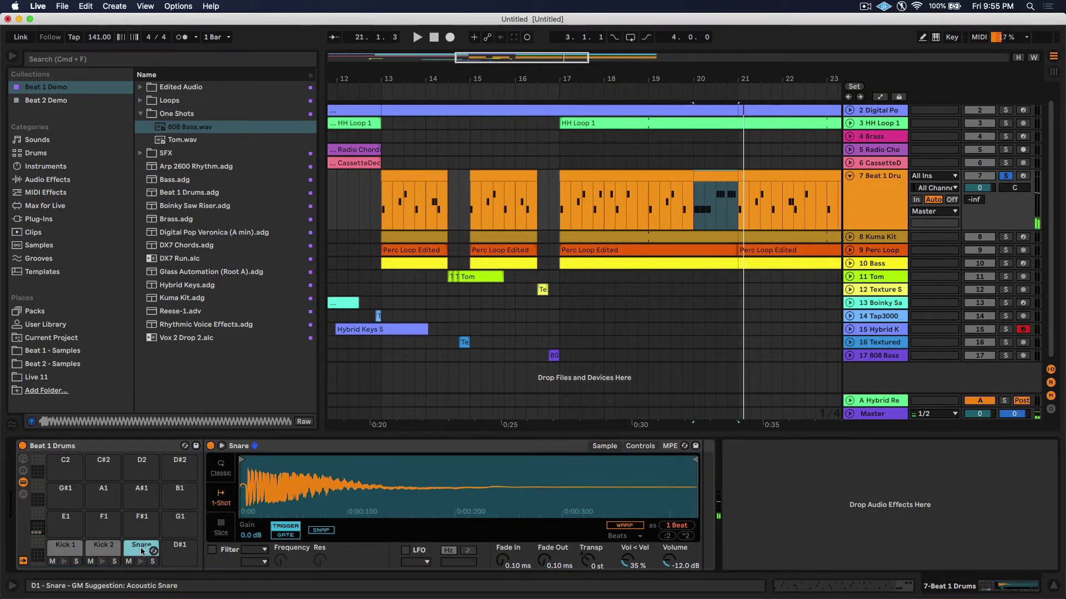
pyautogui.rightClick(589, 561)
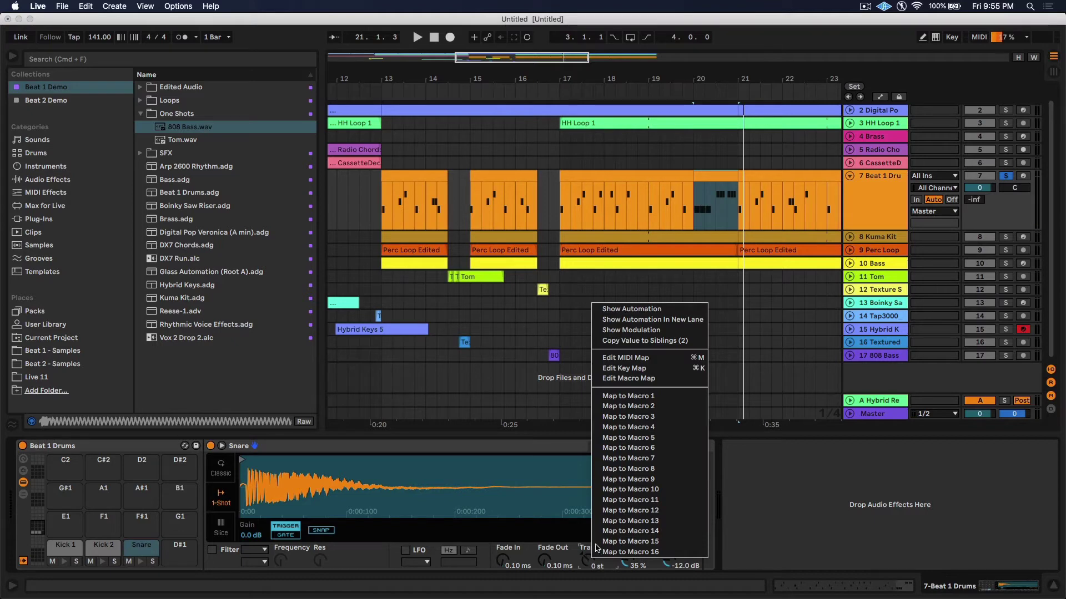
pyautogui.click(660, 309)
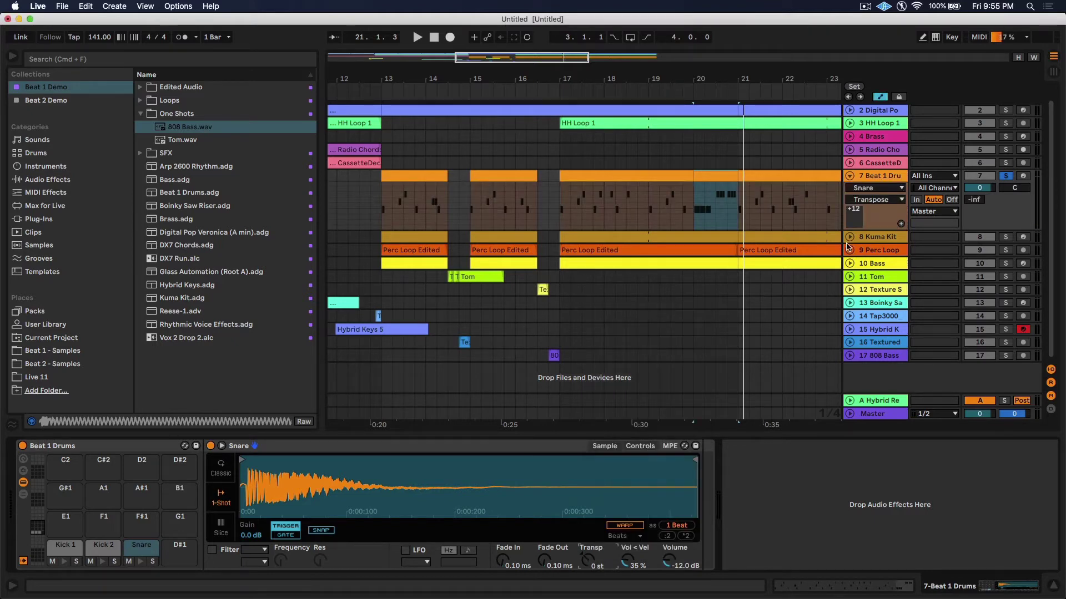
pyautogui.moveTo(865, 228); pyautogui.dragTo(866, 384)
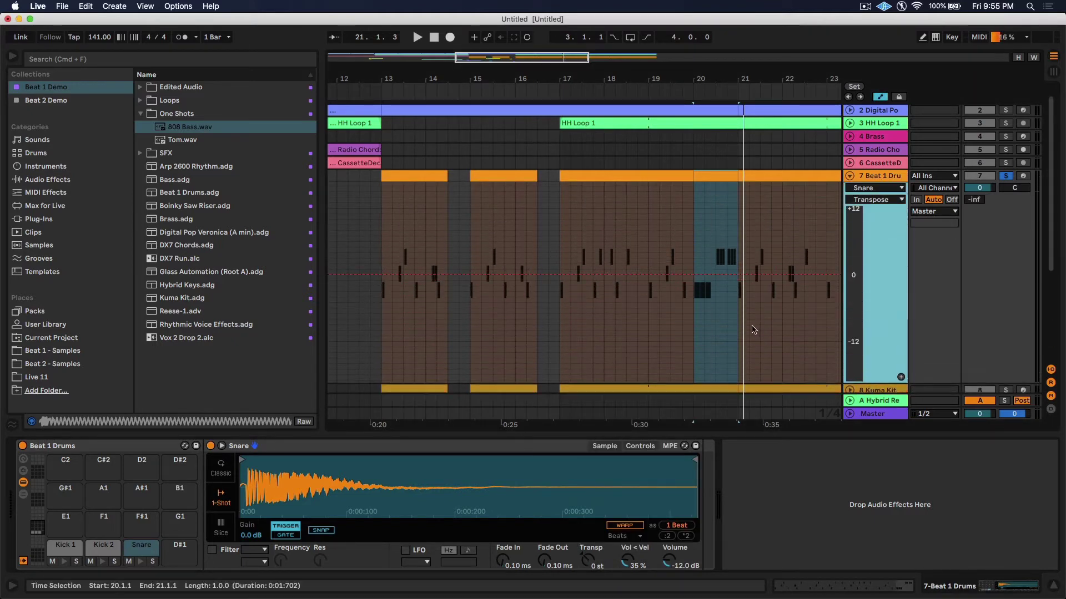
# Draw a drop to about -20 st in the snare Transpose automation from 20.4.3 to 21.1.1.
pyautogui.press('z')
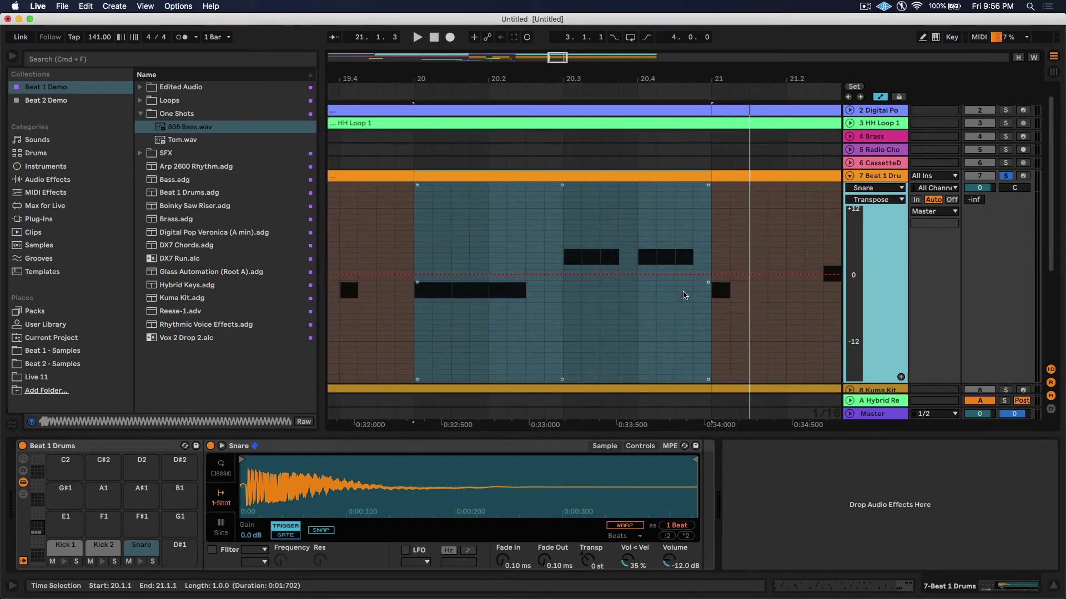
pyautogui.moveTo(700, 294)
pyautogui.press('b')
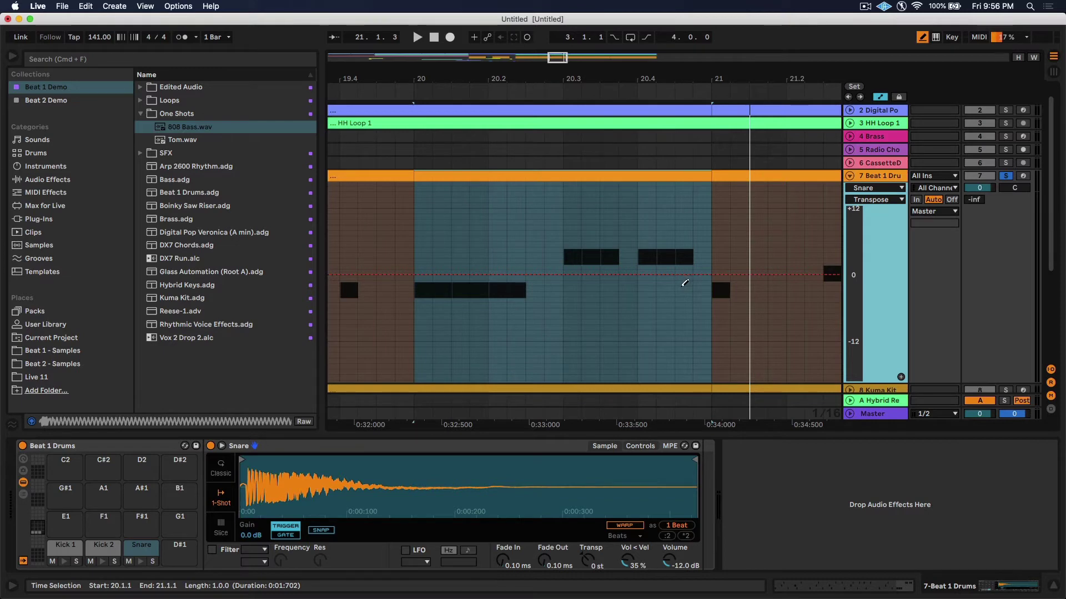
pyautogui.moveTo(683, 284)
pyautogui.mouseDown()
pyautogui.moveTo(686, 379)
pyautogui.moveTo(689, 314)
pyautogui.moveTo(703, 314)
pyautogui.mouseUp()
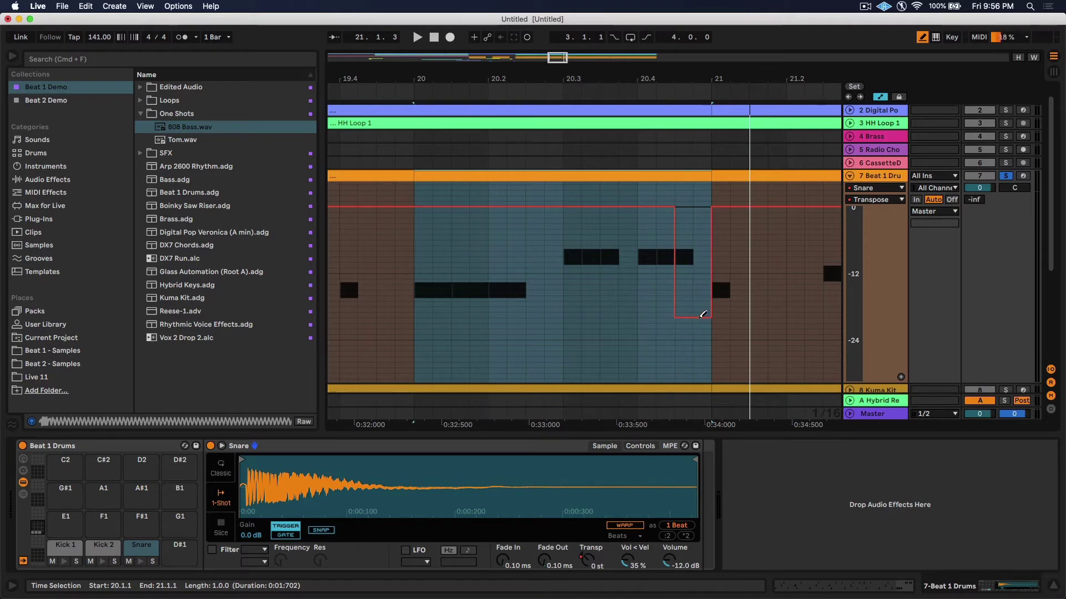
# Play the arrangement from 19.1.1 to hear the drum variation, and collapse the Beat 1 Drums track.
pyautogui.scroll(-5, 703, 314)
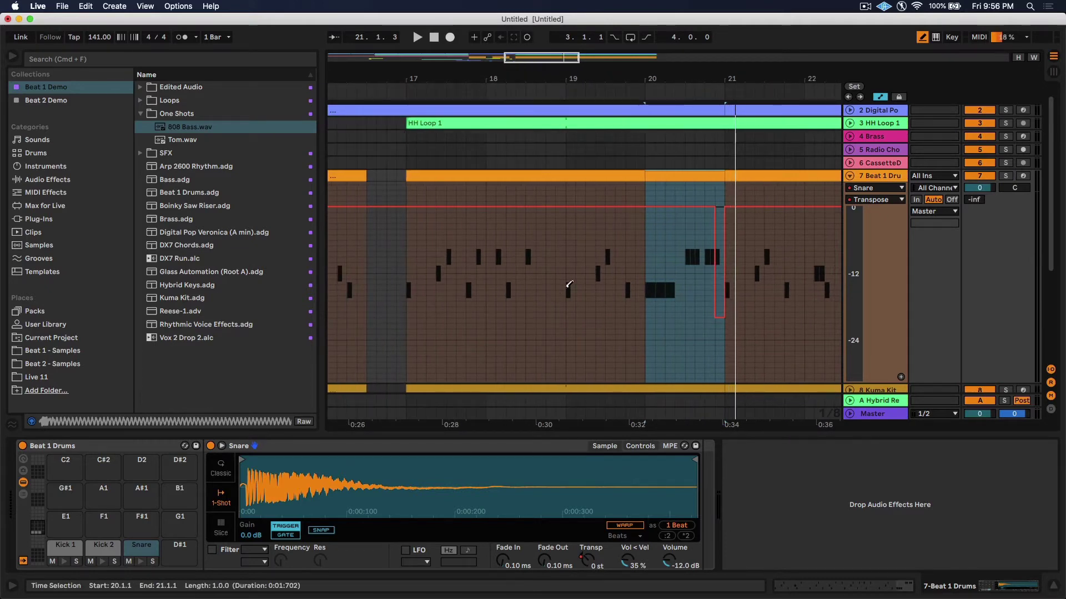
pyautogui.press('b')
pyautogui.click(566, 289)
pyautogui.press('space')
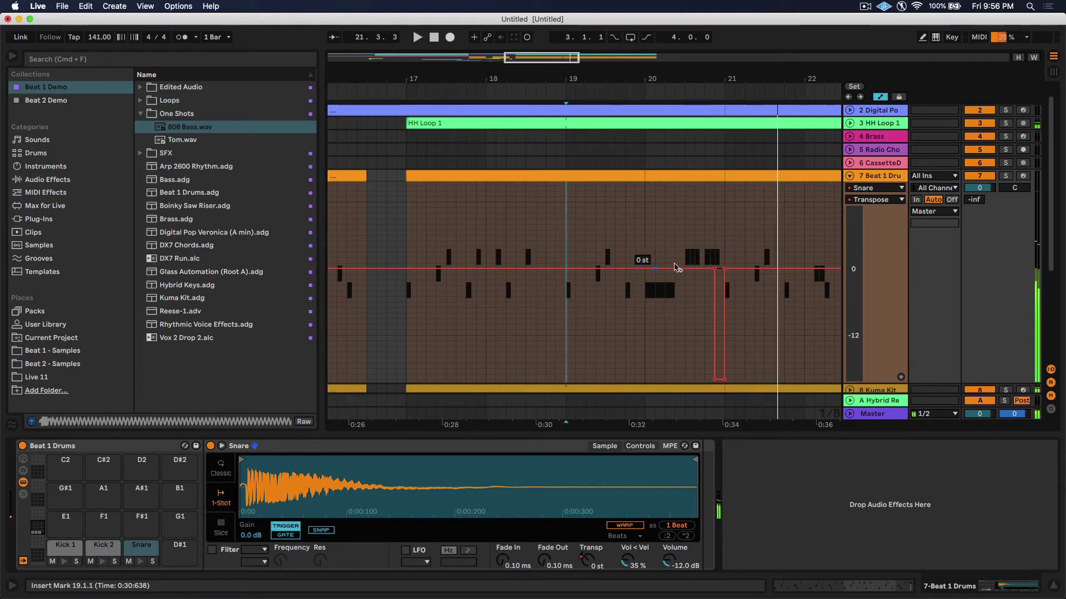
pyautogui.click(850, 176)
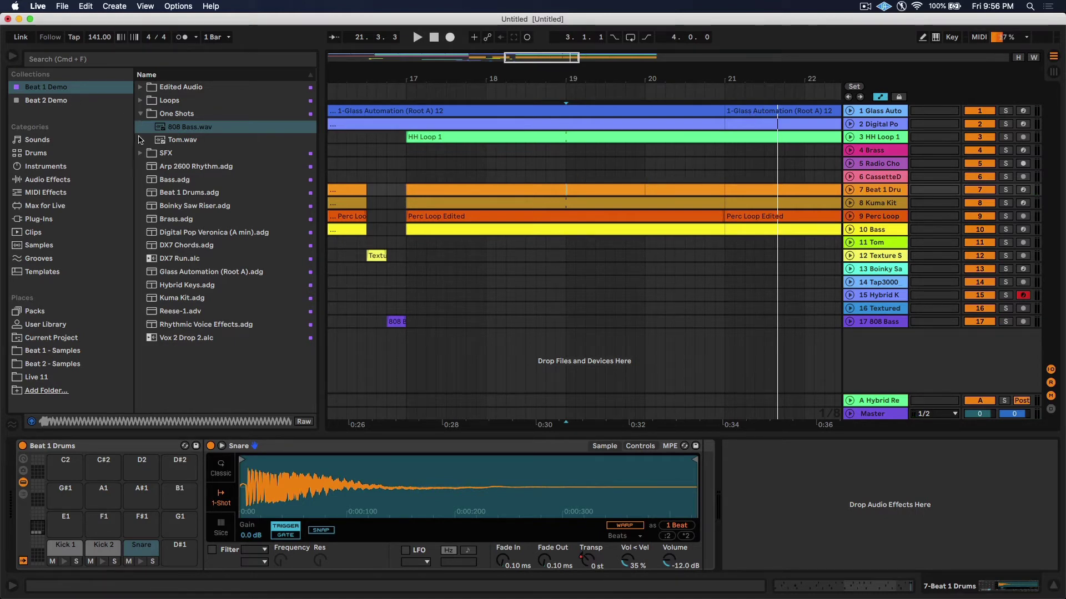
# Add watec_prcloop_125_bubbles.wav from the SFX folder on a new track at 20.1.1 and duplicate the clip to 20.2.1.
pyautogui.click(140, 113)
pyautogui.click(140, 127)
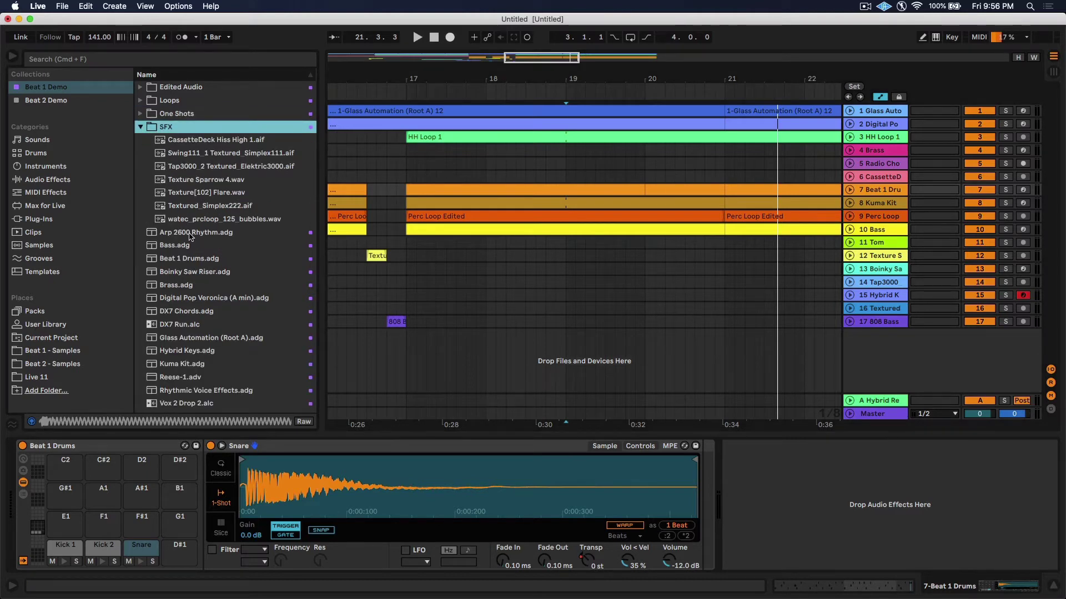
pyautogui.click(204, 220)
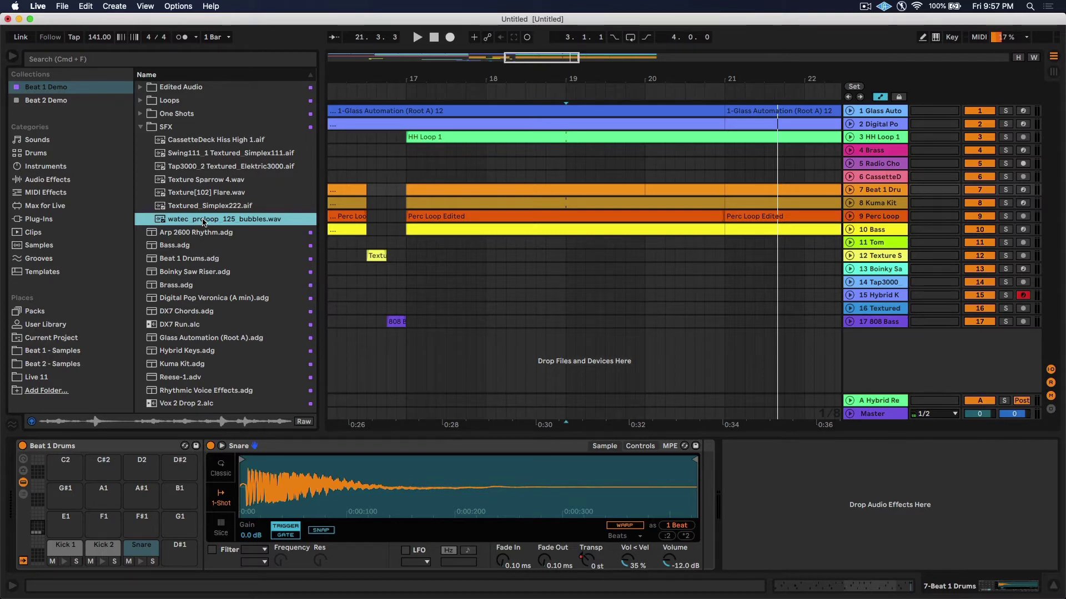
pyautogui.moveTo(203, 222); pyautogui.dragTo(665, 335)
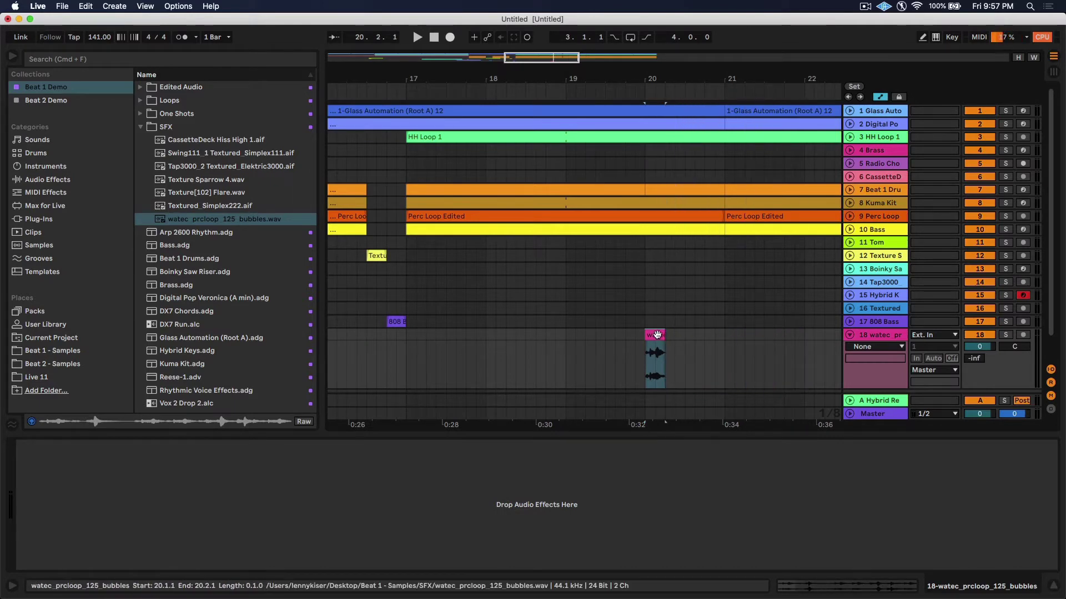
pyautogui.press('super+d')
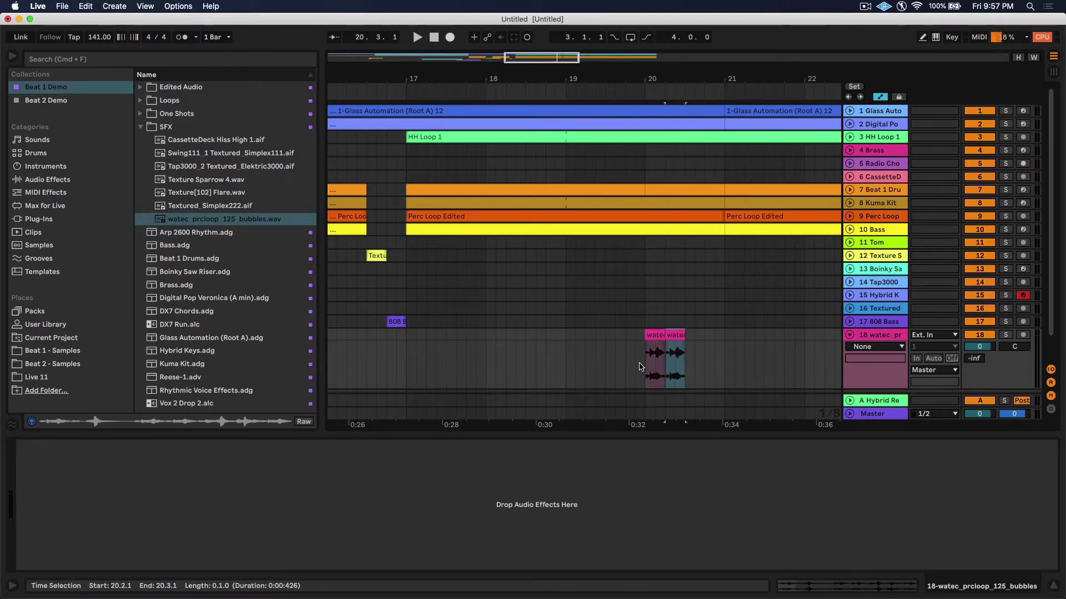
# Set the watec_prcloop track volume to -3.2 dB, play back from 19.1.1 and collapse the track.
pyautogui.moveTo(982, 347); pyautogui.dragTo(981, 349)
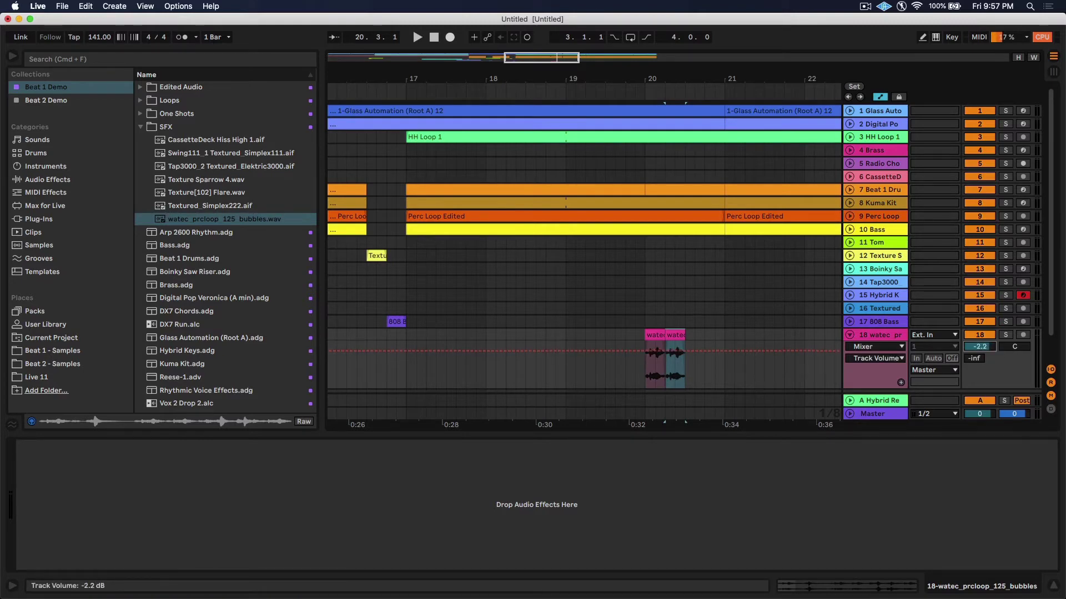
pyautogui.click(566, 336)
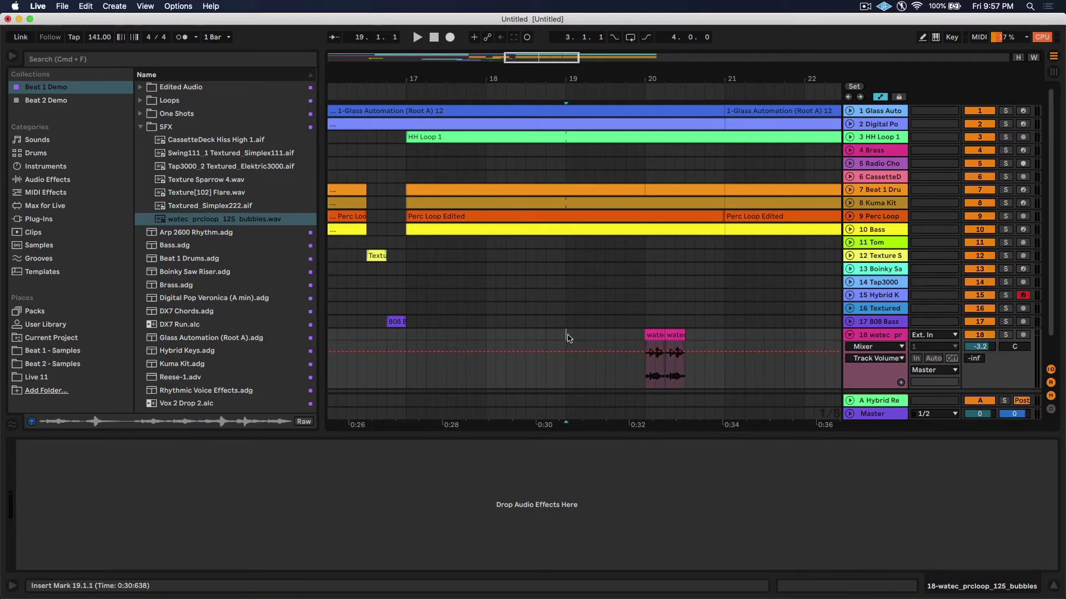
pyautogui.press('space')
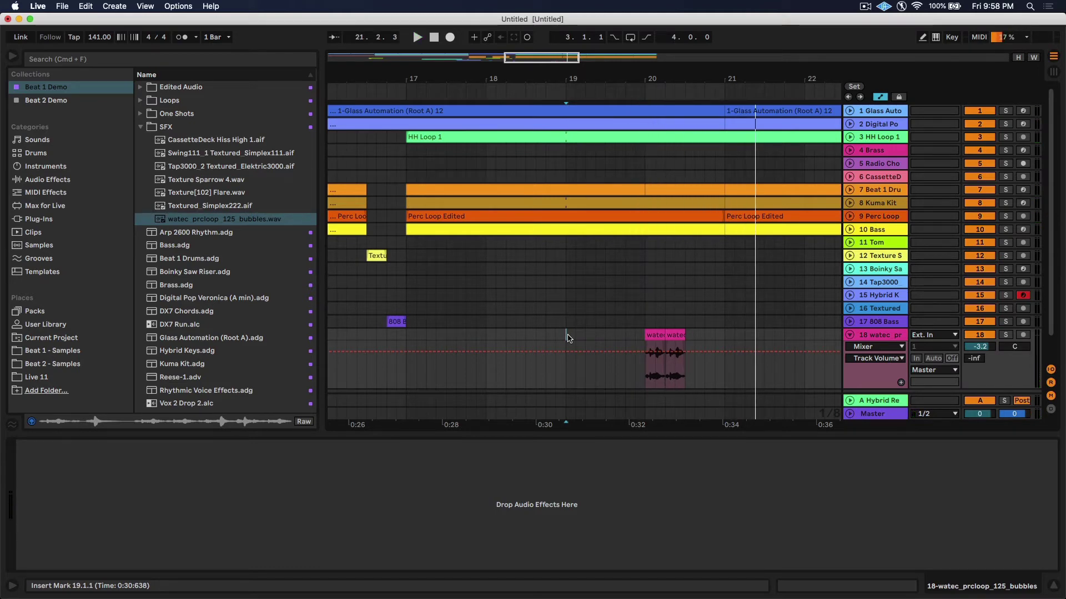
pyautogui.click(850, 335)
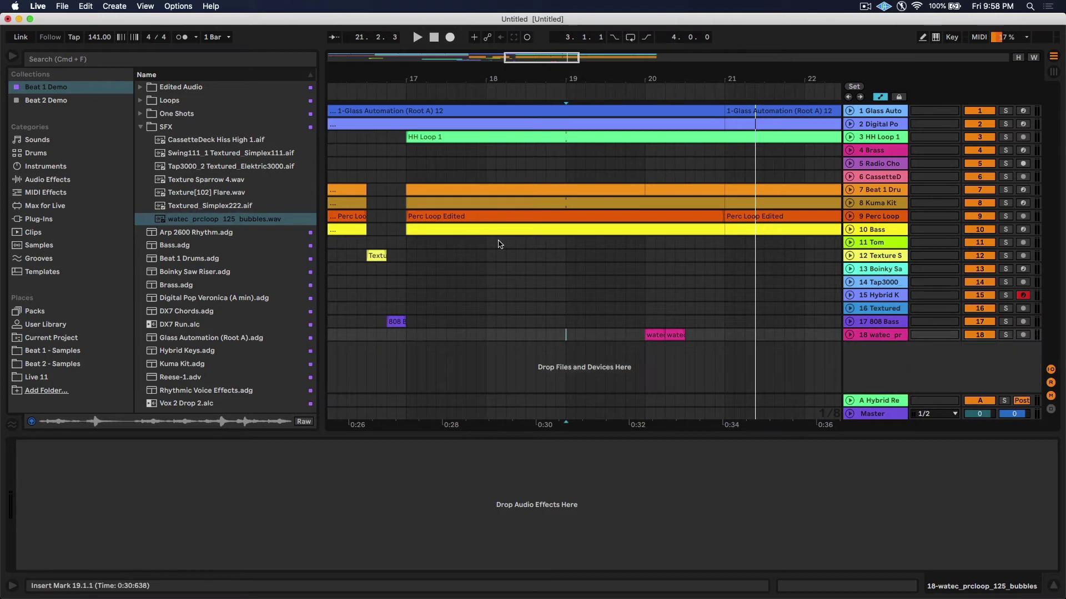
# Place the Texture[102] Flare.wav sample on a new track at 20.3.1 and fold the track.
pyautogui.click(207, 194)
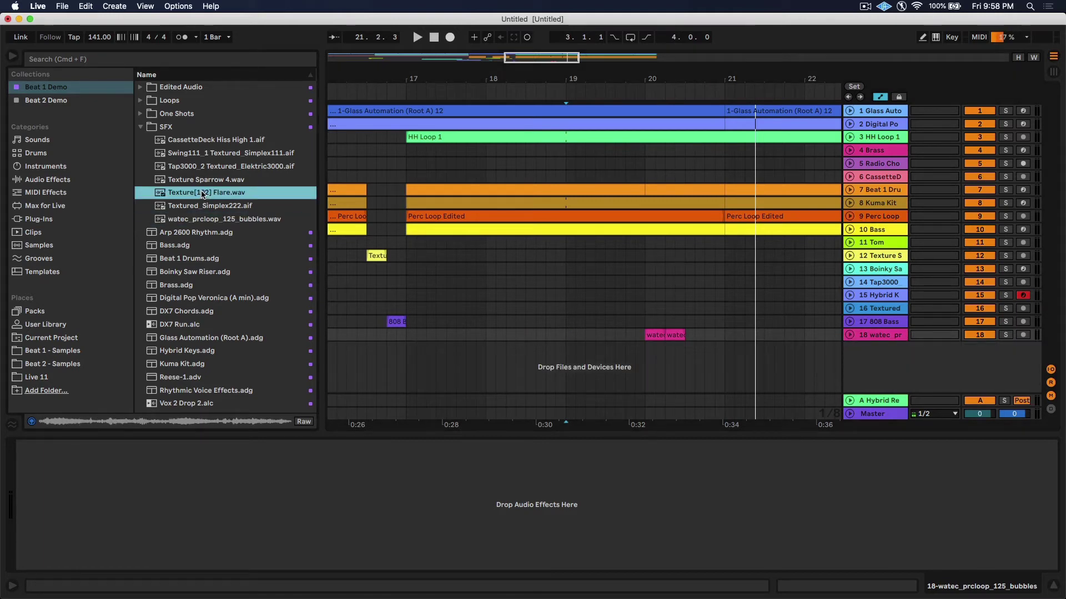
pyautogui.moveTo(203, 194); pyautogui.dragTo(686, 343)
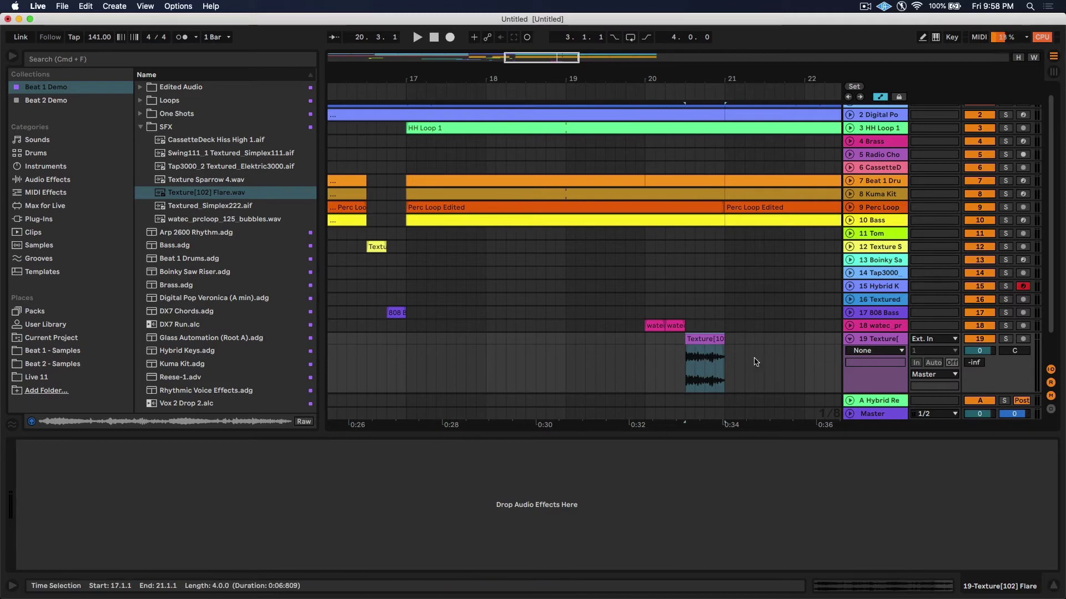
pyautogui.click(850, 342)
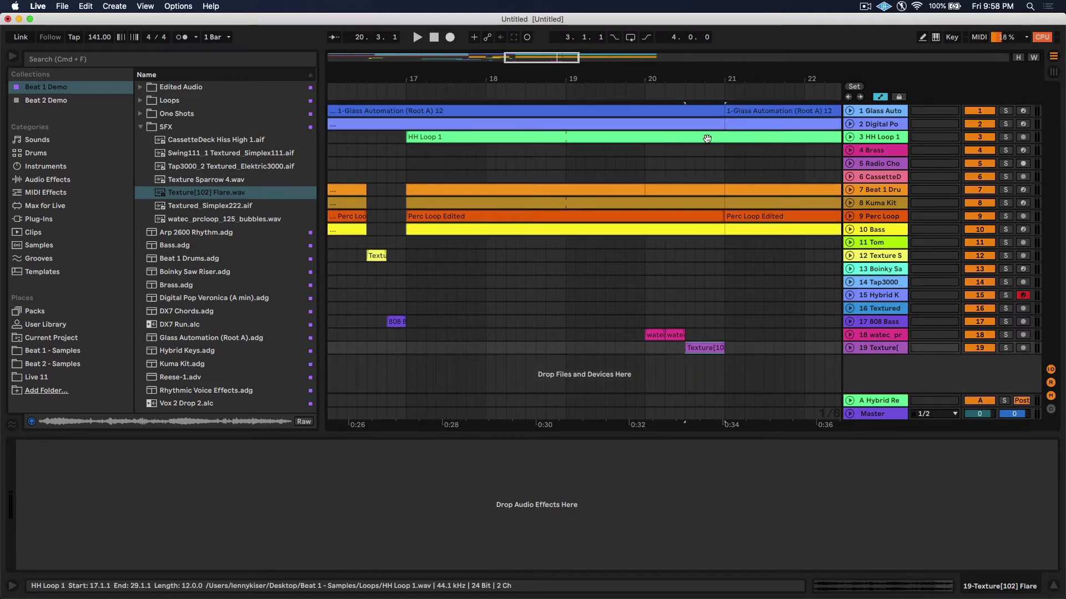
# Load DX7 Chords.adg on a new track and copy the Hybrid Keys 5 clip onto it at 19.4.4.
pyautogui.moveTo(668, 80); pyautogui.dragTo(582, 81)
pyautogui.click(141, 126)
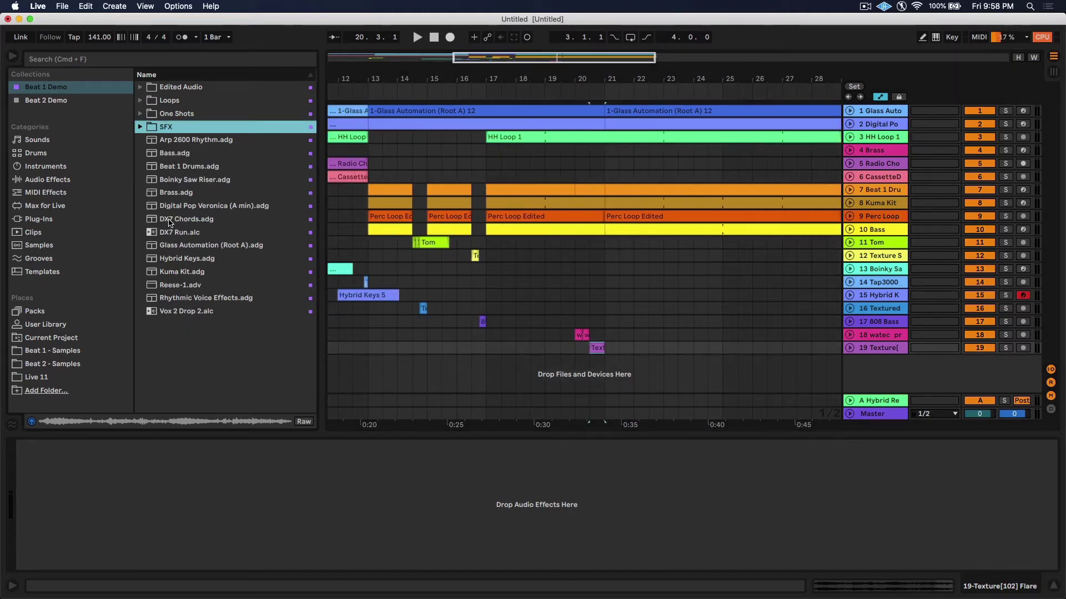
pyautogui.moveTo(170, 222); pyautogui.dragTo(596, 363)
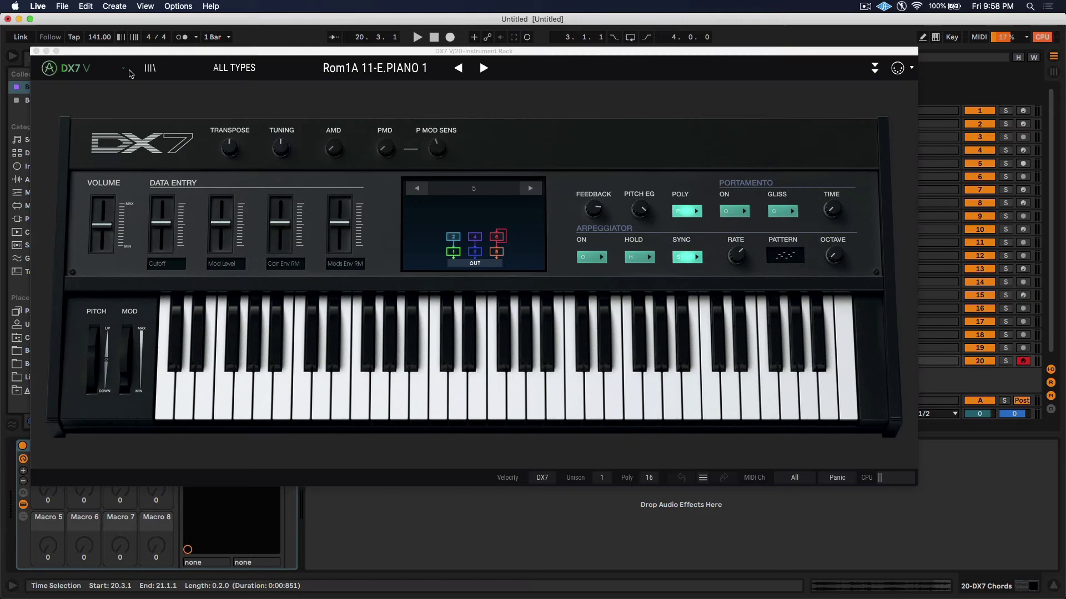
pyautogui.click(34, 50)
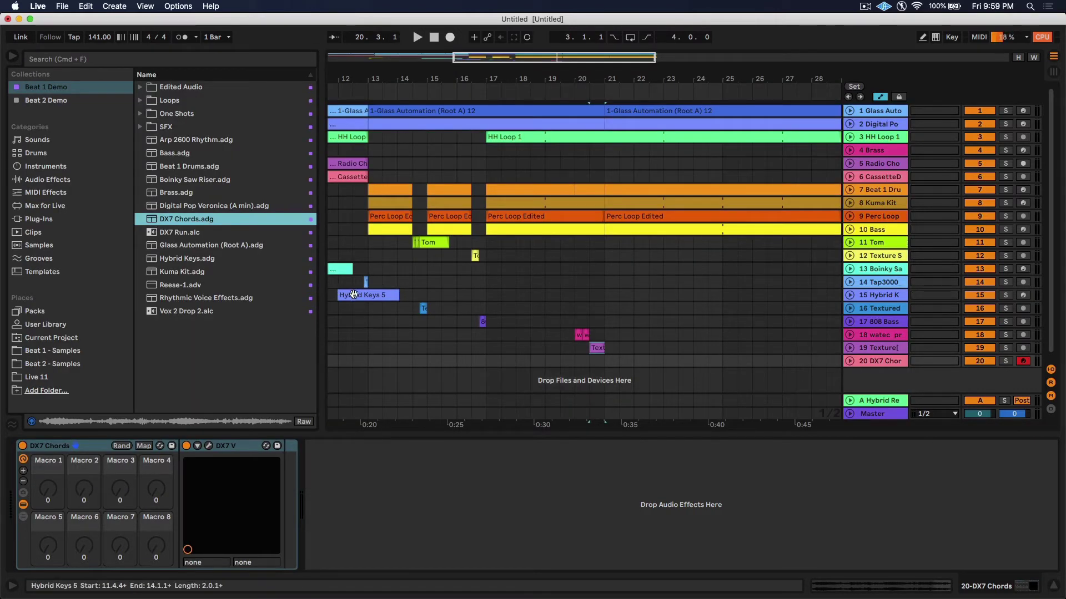
pyautogui.moveTo(355, 295); pyautogui.dragTo(593, 360)
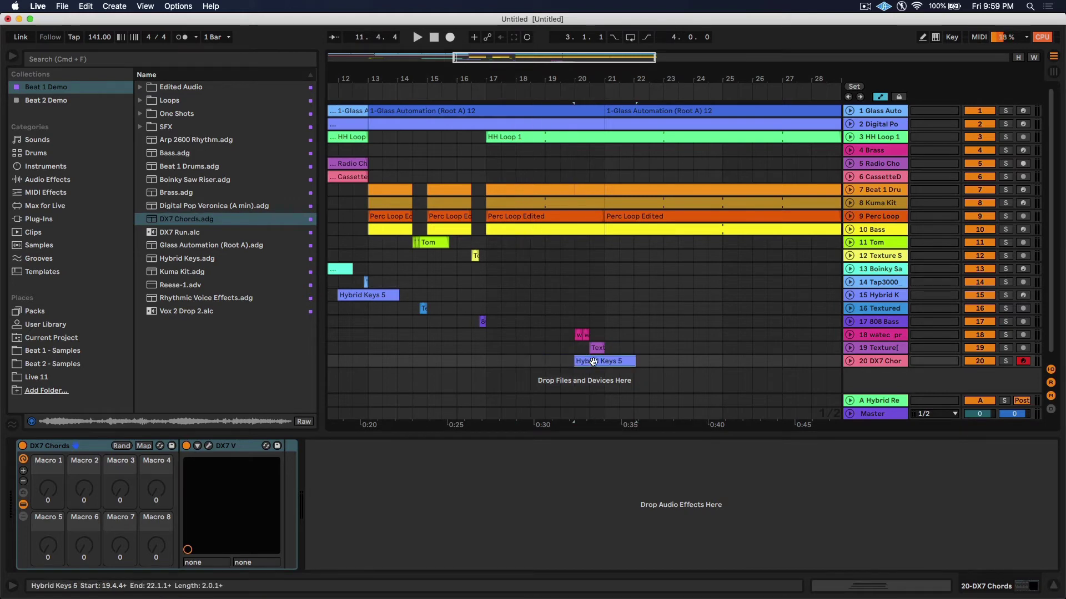
# Set the Texture Flare track's volume to -3.0 dB and fold the track again.
pyautogui.click(849, 348)
pyautogui.scroll(-2, 936, 309)
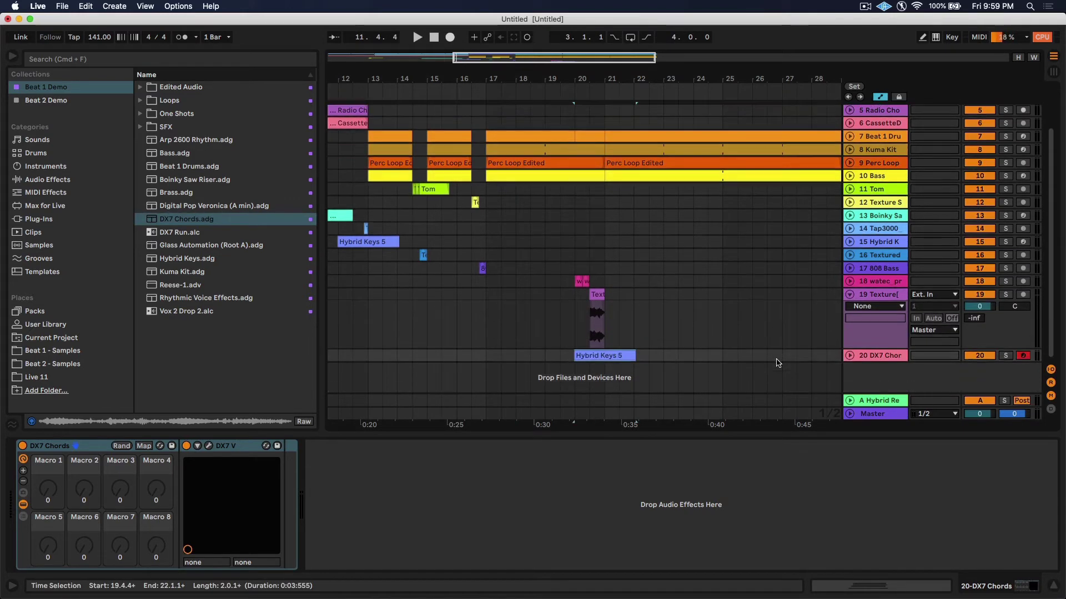
pyautogui.click(974, 307)
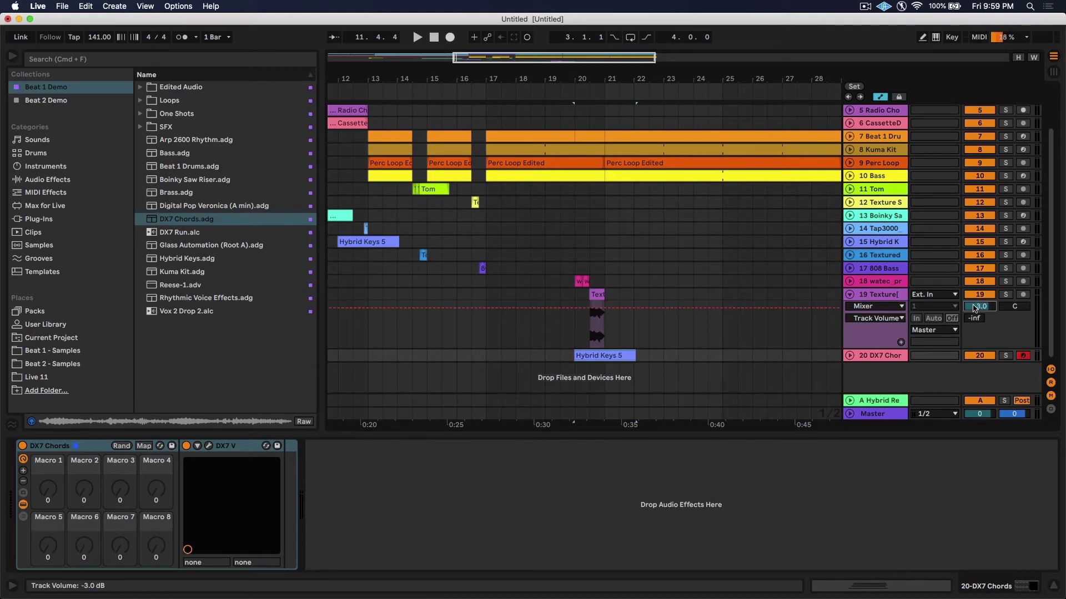
pyautogui.click(850, 295)
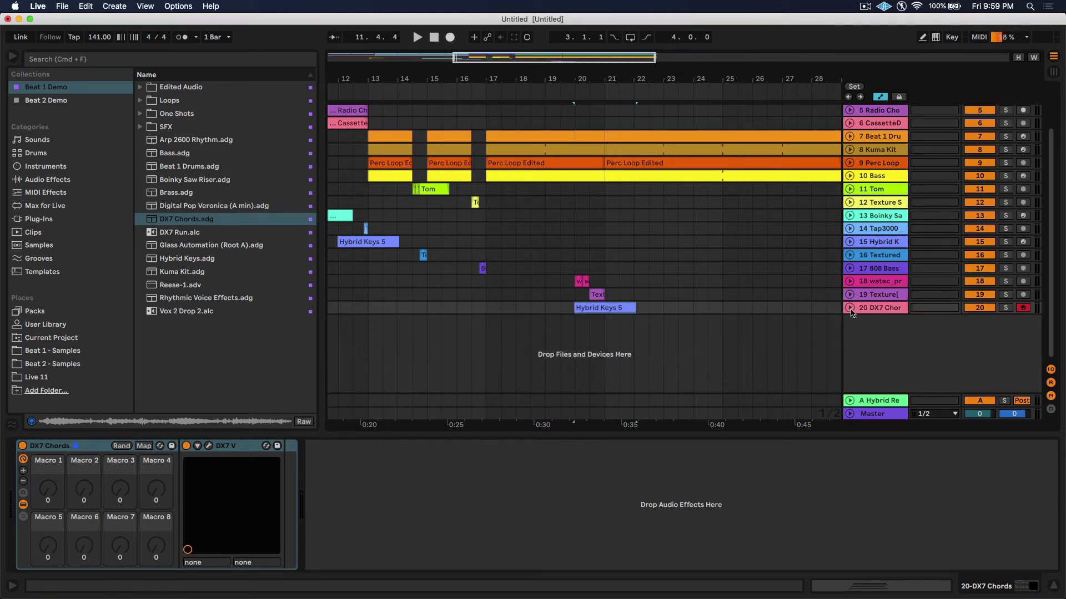
# Unfold the DX7 Chords track and play the arrangement from bar 19 to hear the new chord.
pyautogui.click(849, 308)
pyautogui.click(545, 337)
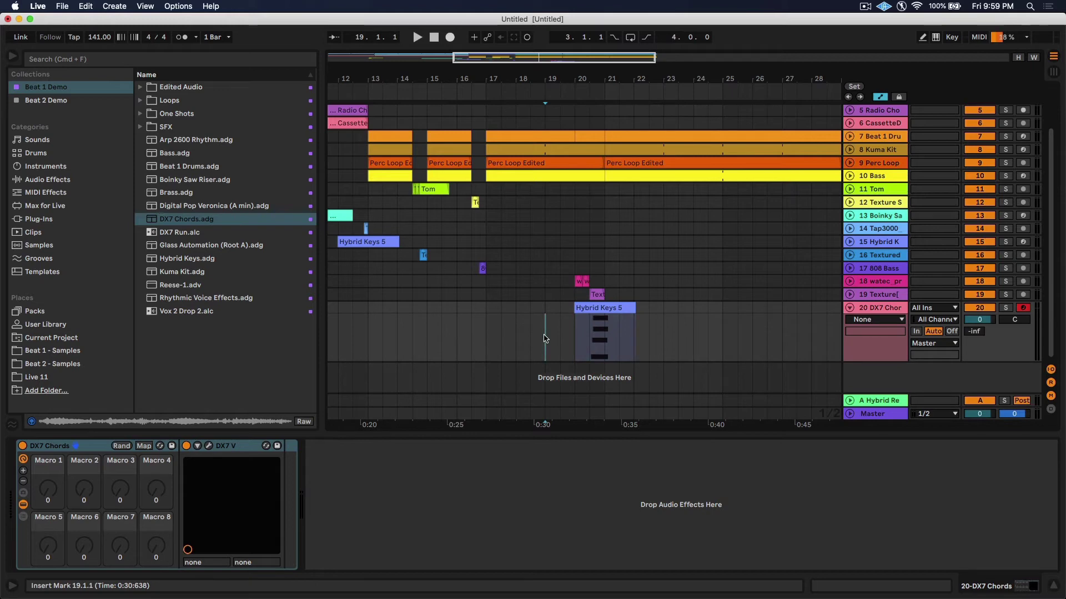
pyautogui.press('space')
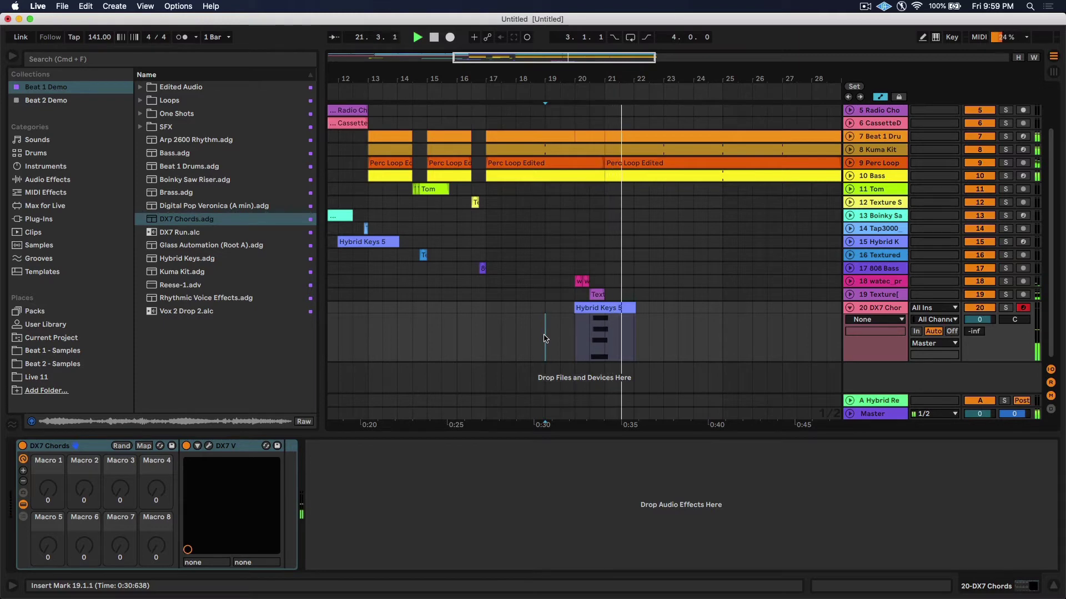
pyautogui.press('space')
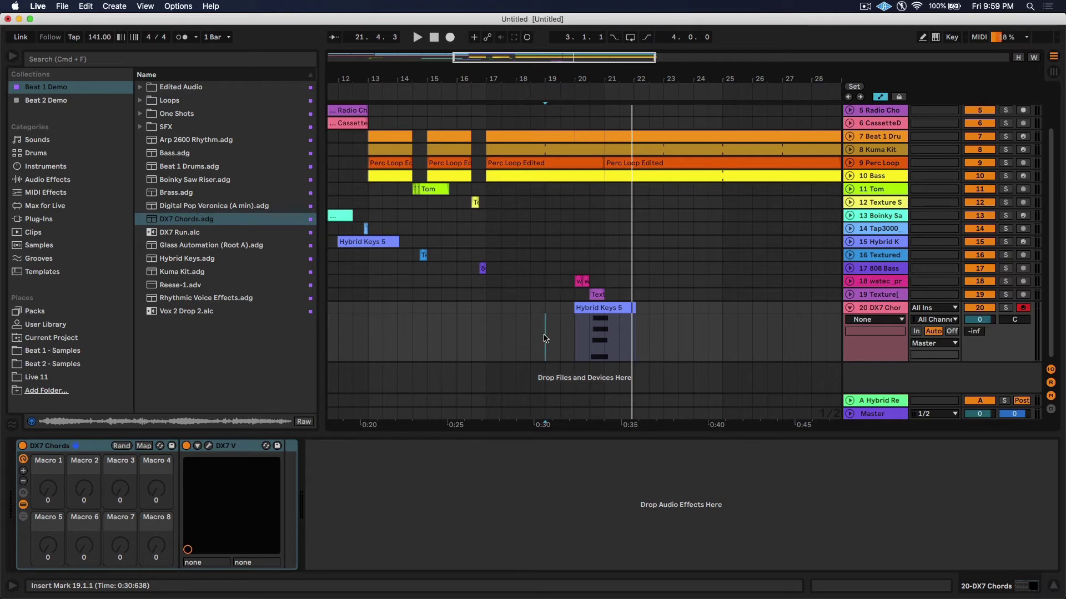
# Automate the DX7 Chords track's A-Hybrid Reverb send to rise from -inf dB at 20.3, peak at bar 21 and fall back, and audition it.
pyautogui.rightClick(975, 331)
pyautogui.click(936, 367)
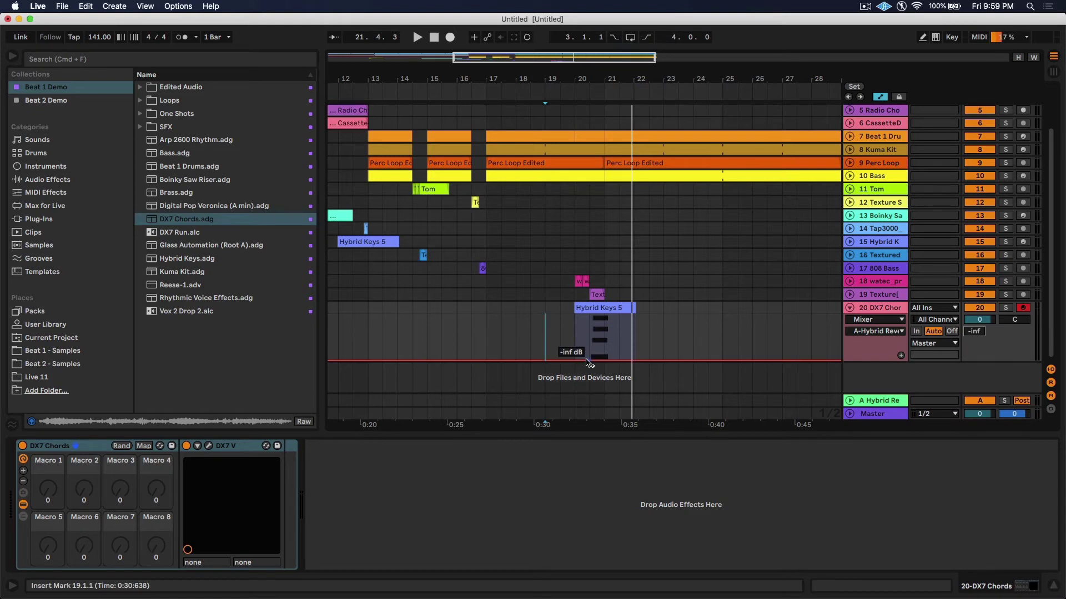
pyautogui.click(591, 361)
pyautogui.moveTo(607, 361)
pyautogui.mouseDown()
pyautogui.moveTo(605, 314)
pyautogui.moveTo(618, 316)
pyautogui.moveTo(615, 360)
pyautogui.mouseUp()
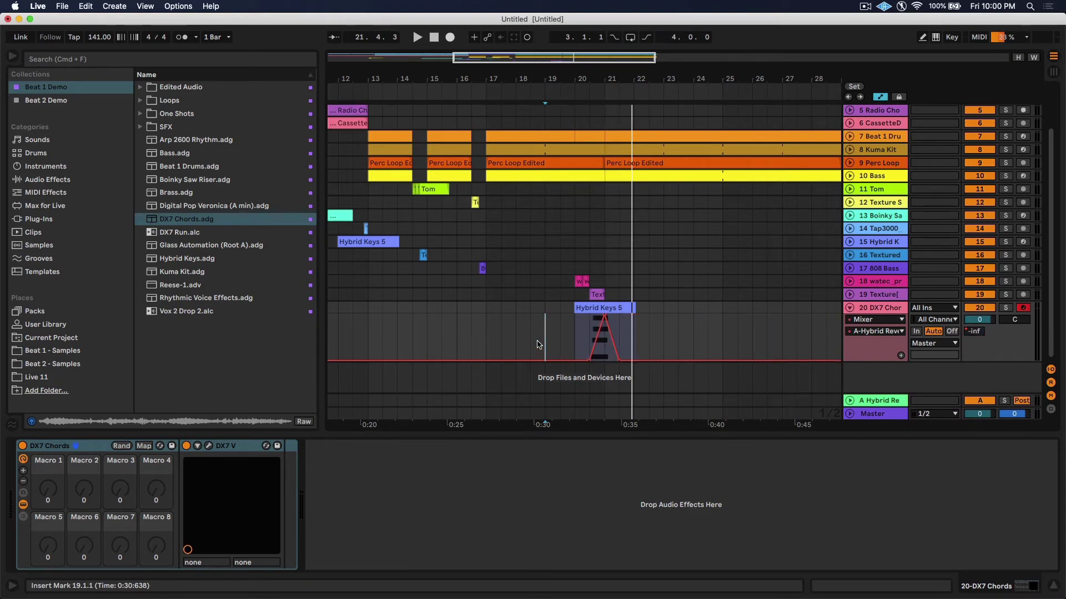
pyautogui.press('space')
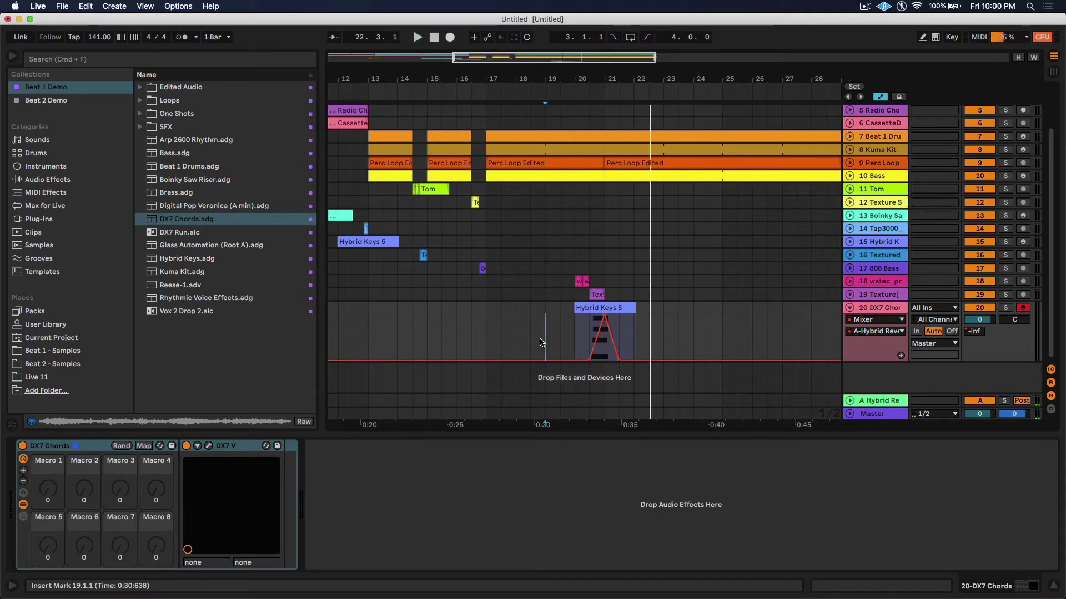
# Load Reese-1.adv on a new track directly below Bass and copy the Bass clip from bars 21 to 29 onto it.
pyautogui.press('u')
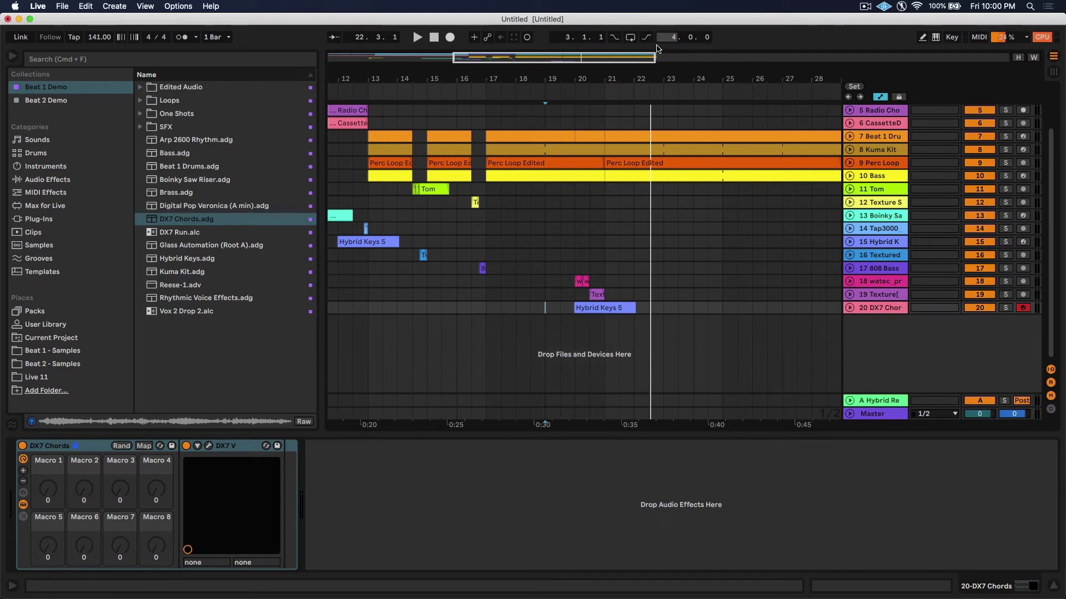
pyautogui.doubleClick(657, 48)
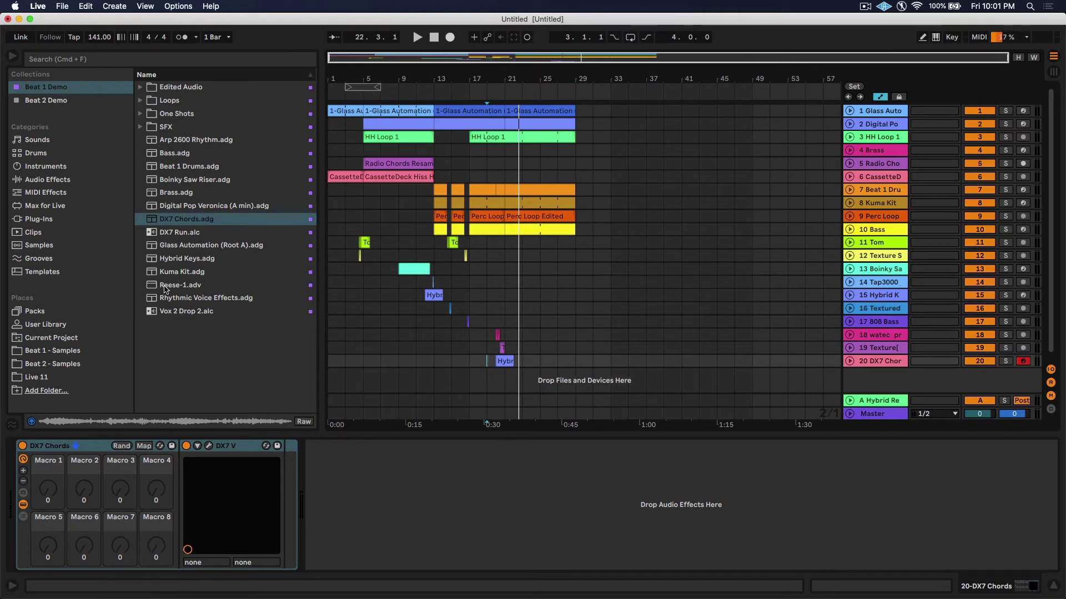
pyautogui.moveTo(165, 289); pyautogui.dragTo(544, 378)
pyautogui.moveTo(874, 375); pyautogui.dragTo(884, 234)
pyautogui.moveTo(535, 222); pyautogui.dragTo(535, 244)
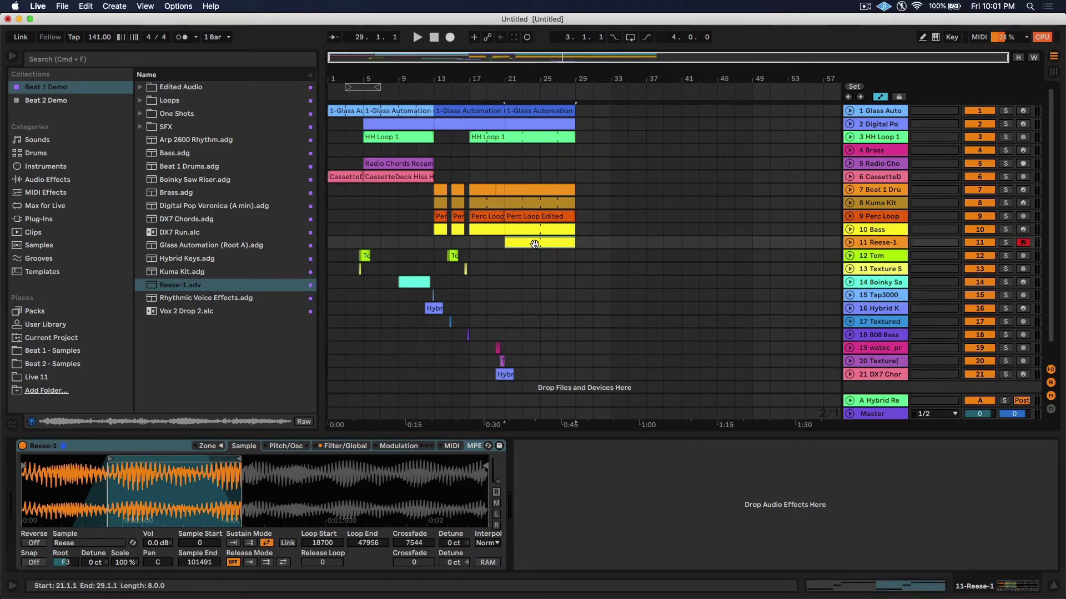
# Transpose all notes in the Reese-1 clip up two octaves, so they span A3 to D4.
pyautogui.doubleClick(535, 244)
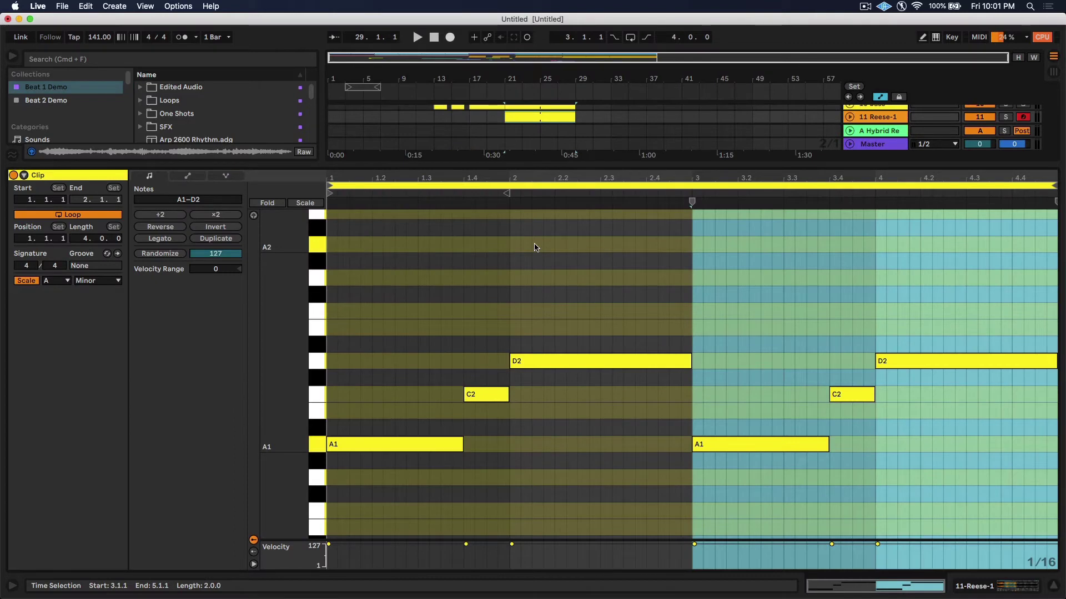
pyautogui.press('super+a')
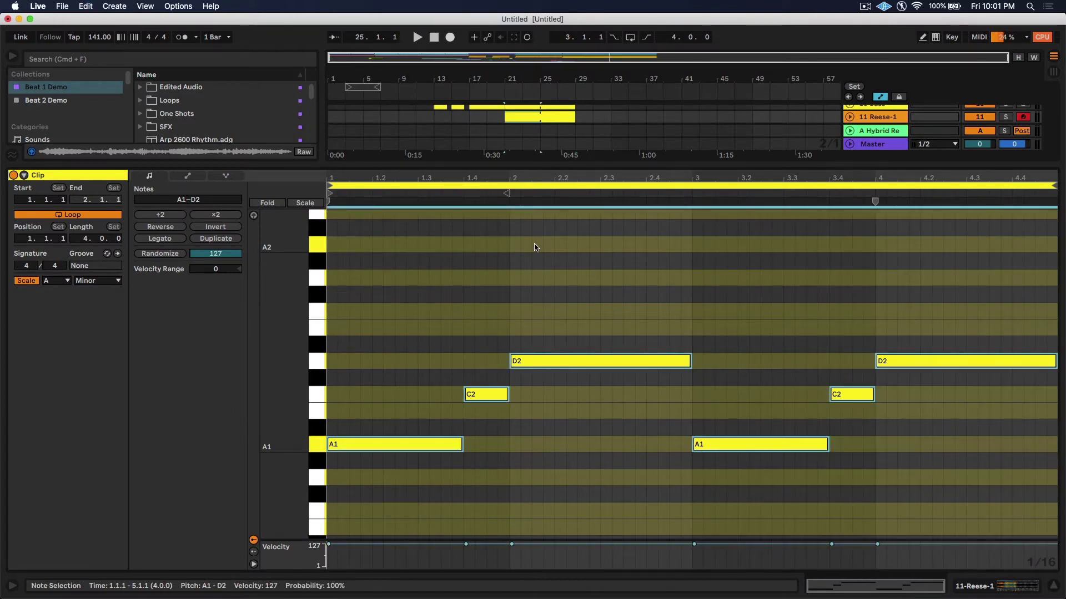
pyautogui.hotkey('shift', 'Up')
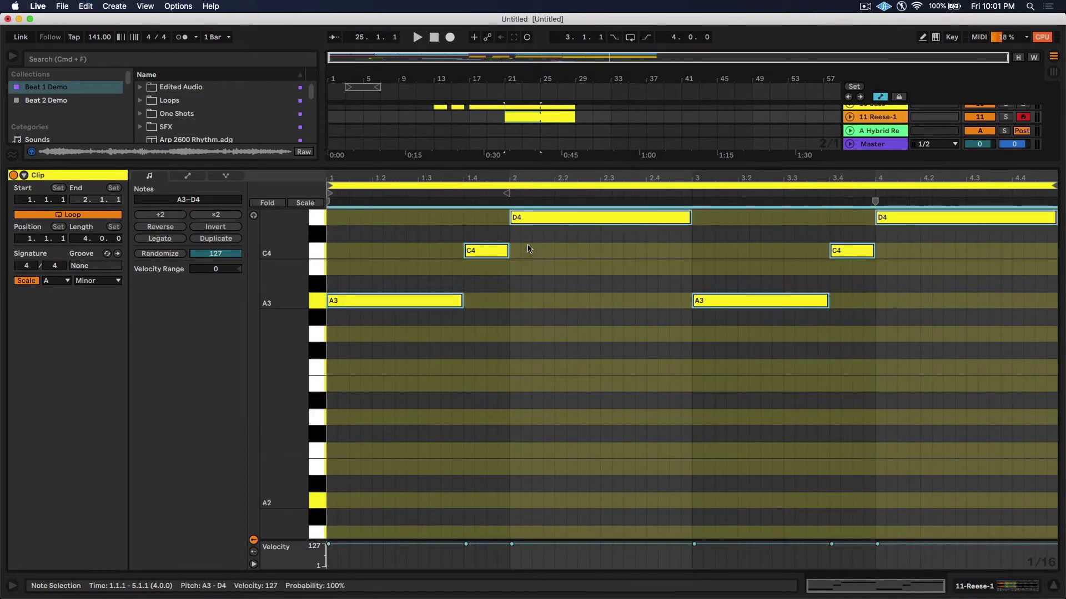
pyautogui.hotkey('shift', 'Tab')
# Solo the Reese-1 and Bass tracks, listen to them together, and clear the solos.
pyautogui.click(1007, 225)
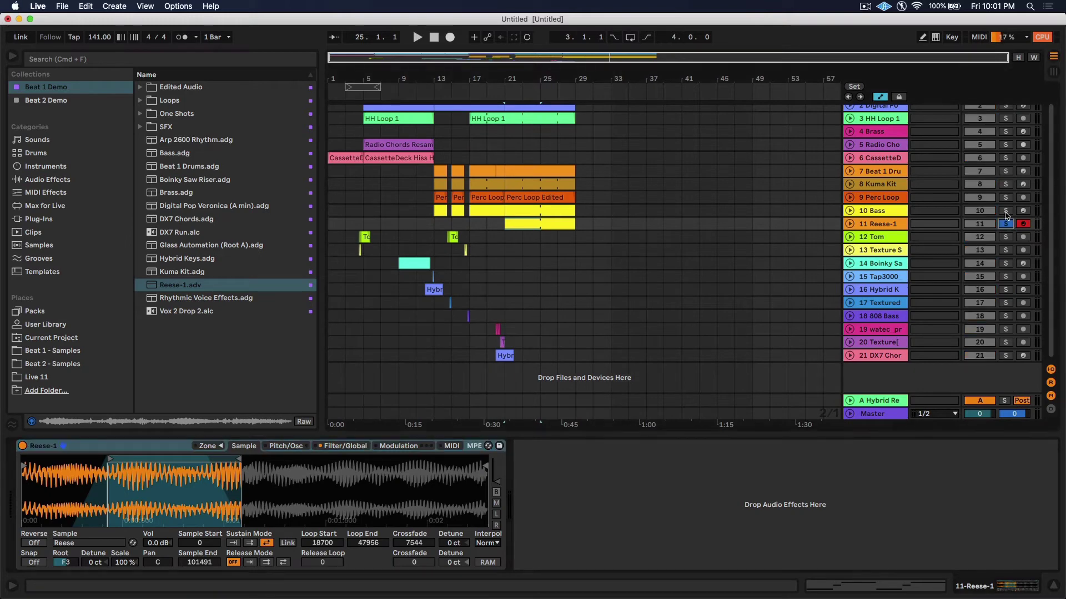
pyautogui.press('space')
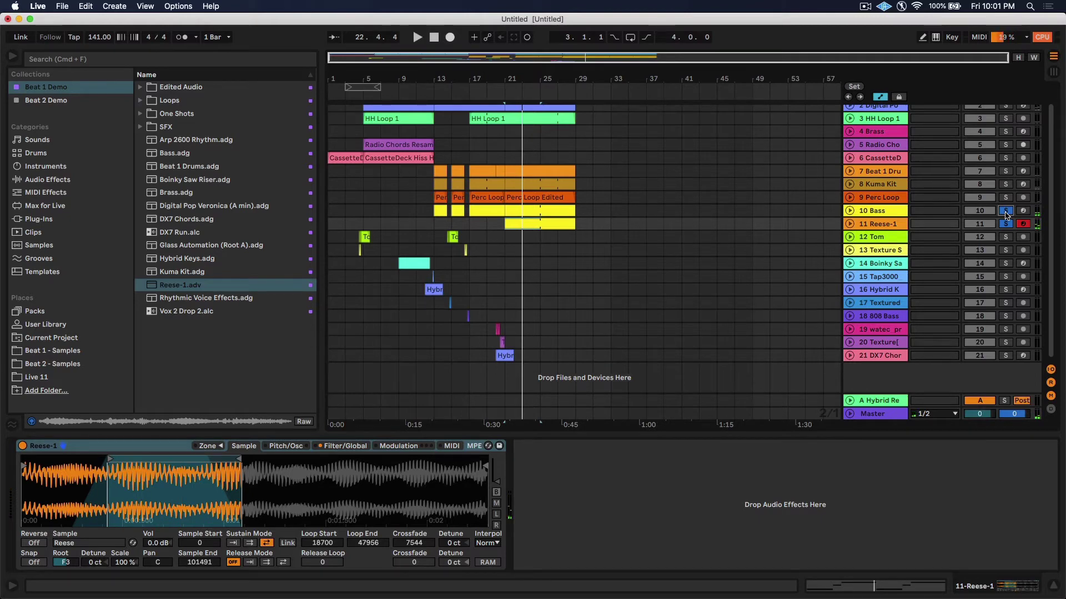
pyautogui.click(1006, 211)
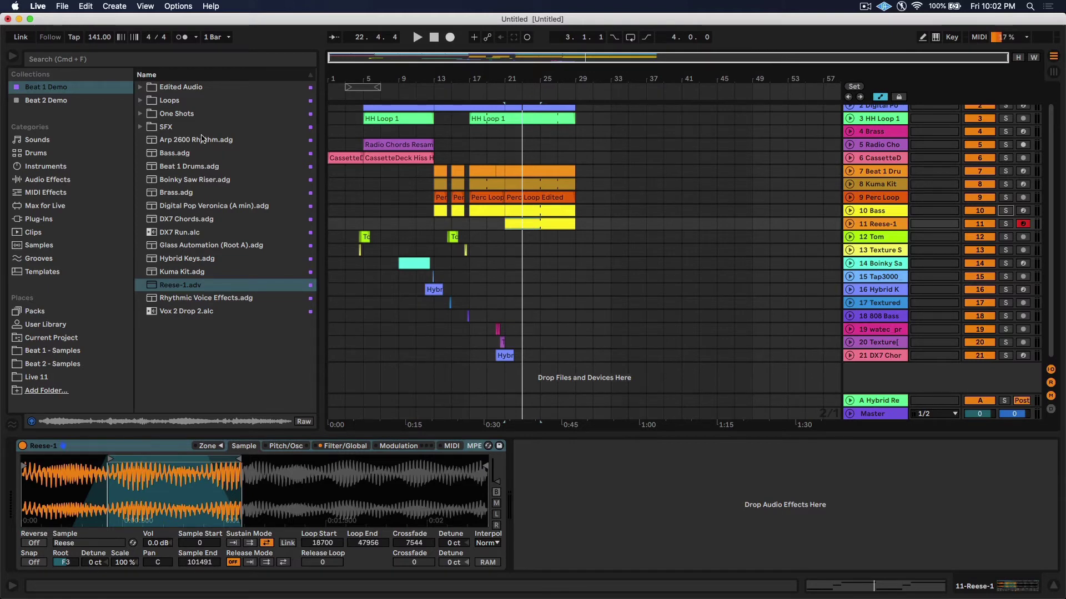
# Load Arp 2600 Rhythm.adg on a new track and create an empty MIDI clip on it from bar 21 to 29.
pyautogui.moveTo(183, 141); pyautogui.dragTo(545, 374)
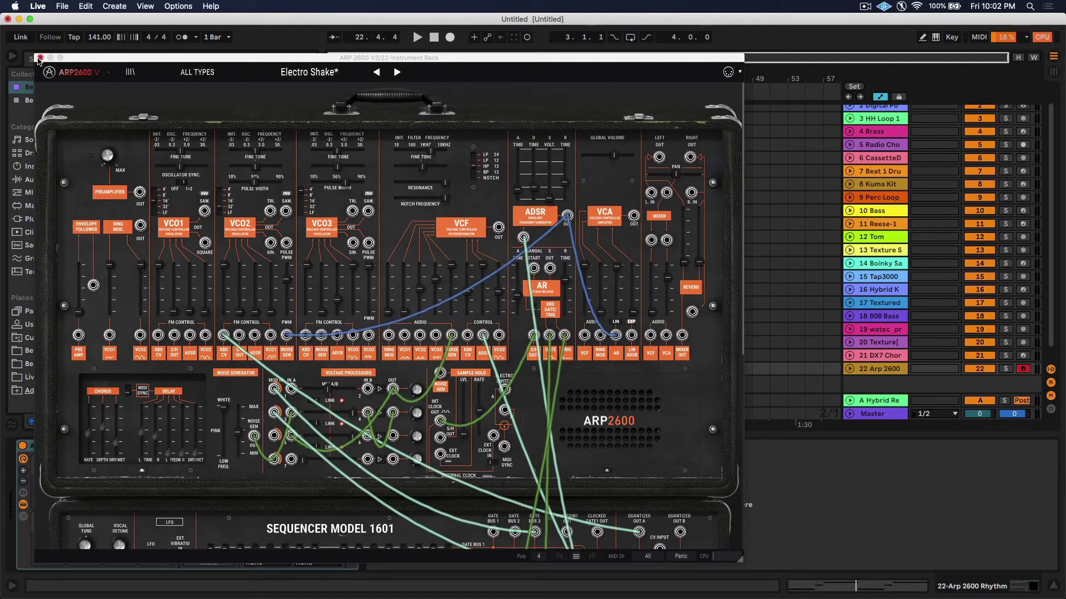
pyautogui.click(39, 57)
pyautogui.moveTo(512, 373); pyautogui.dragTo(574, 375)
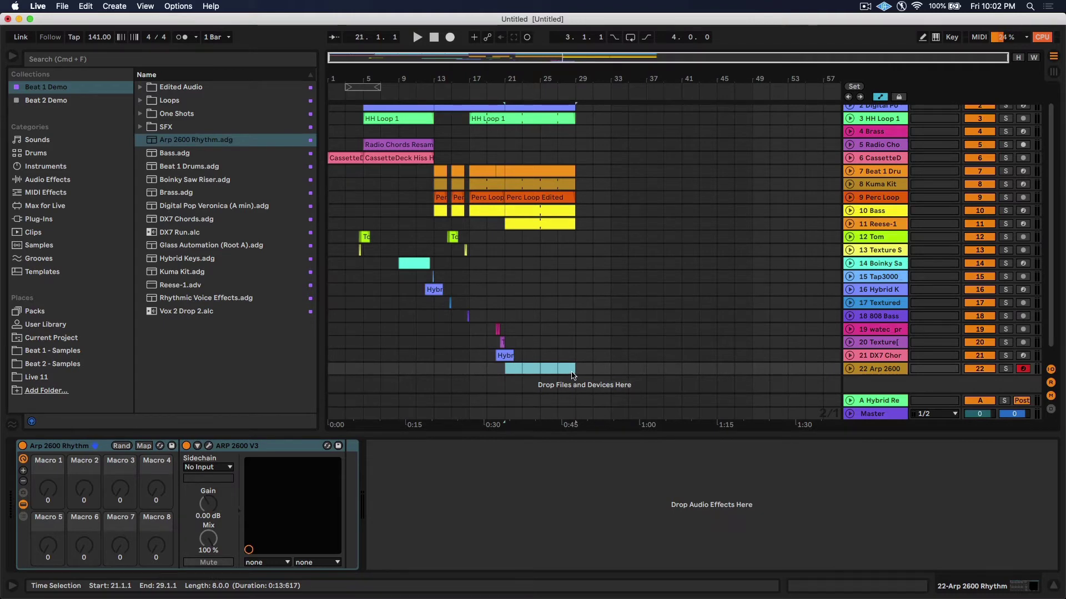
pyautogui.press('super+shift+m')
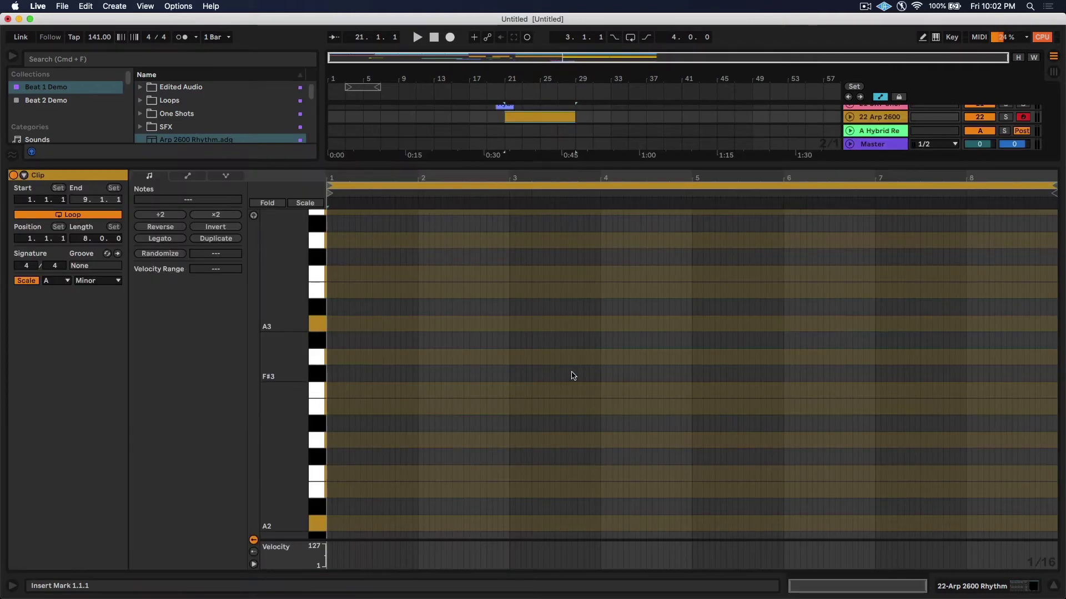
# Add an A3 note extended with Legato in the Arp 2600 clip, and play the arrangement from bar 19.
pyautogui.doubleClick(334, 326)
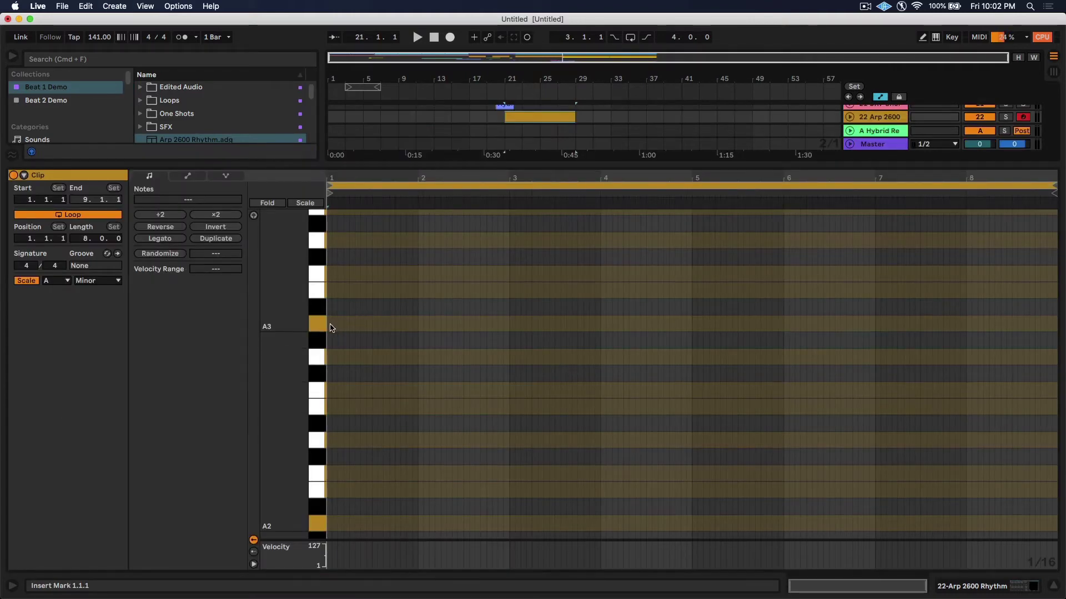
pyautogui.click(167, 239)
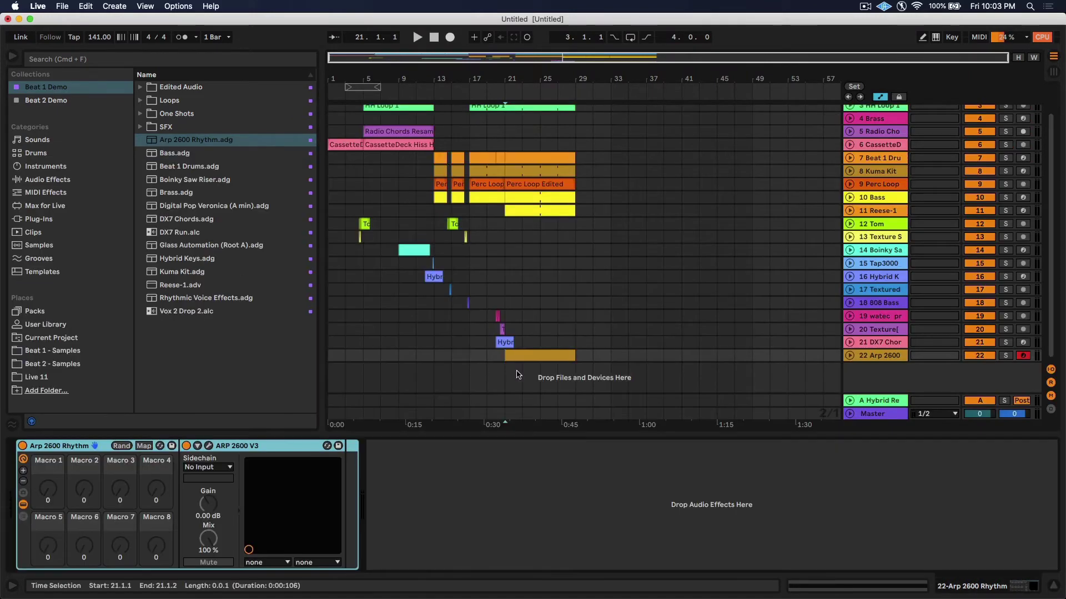
pyautogui.click(494, 358)
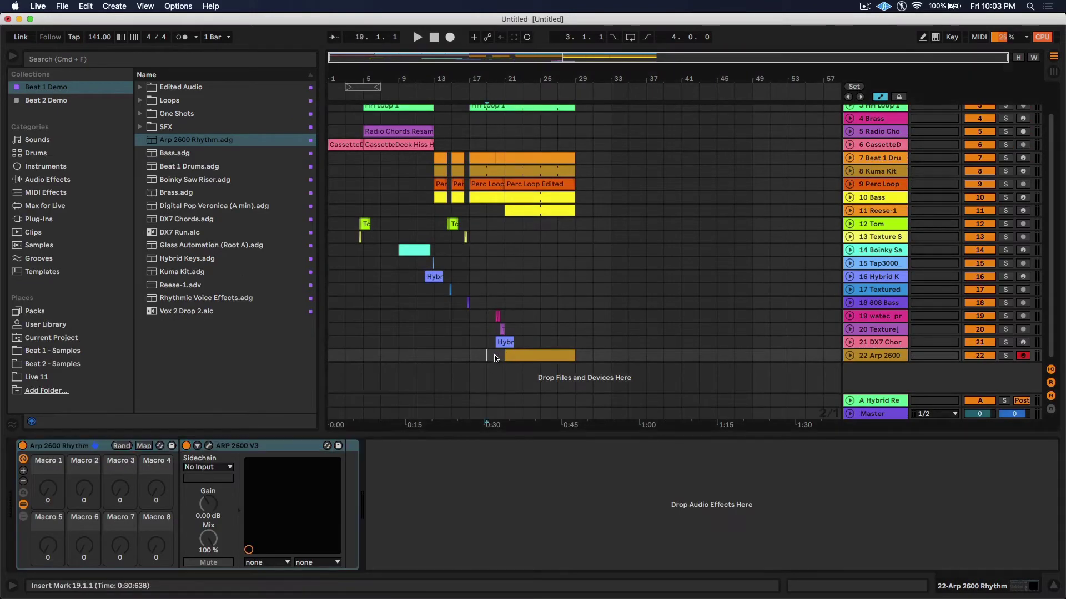
pyautogui.press('space')
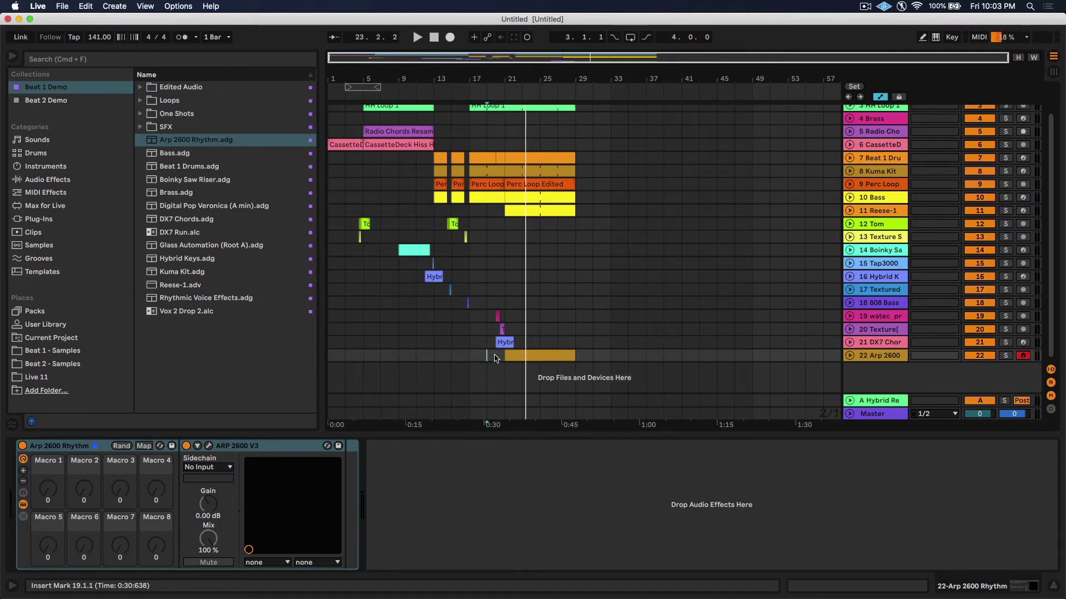
# Split the Beat 1 Drums clip so the section from 22.3 to 23 is separate, and open that section's notes.
pyautogui.scroll(6, 527, 73)
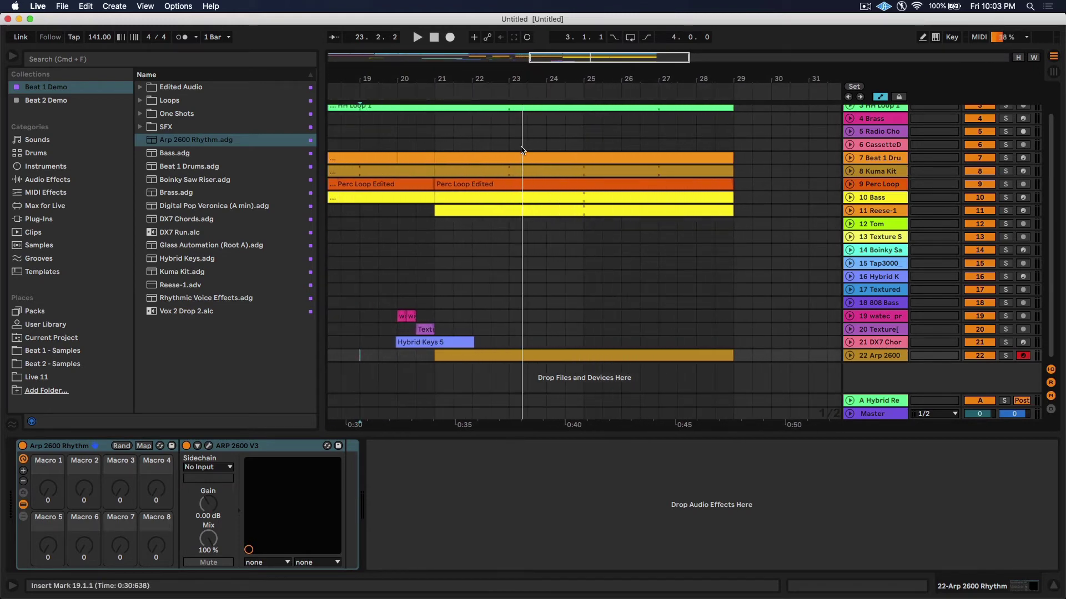
pyautogui.click(849, 158)
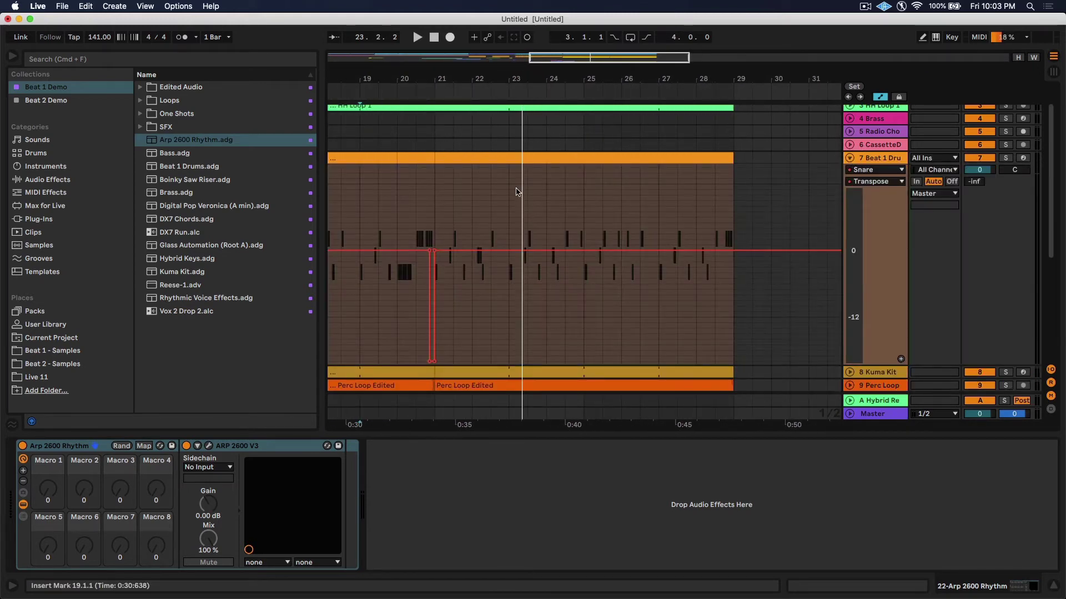
pyautogui.press('a')
pyautogui.moveTo(506, 184); pyautogui.dragTo(492, 183)
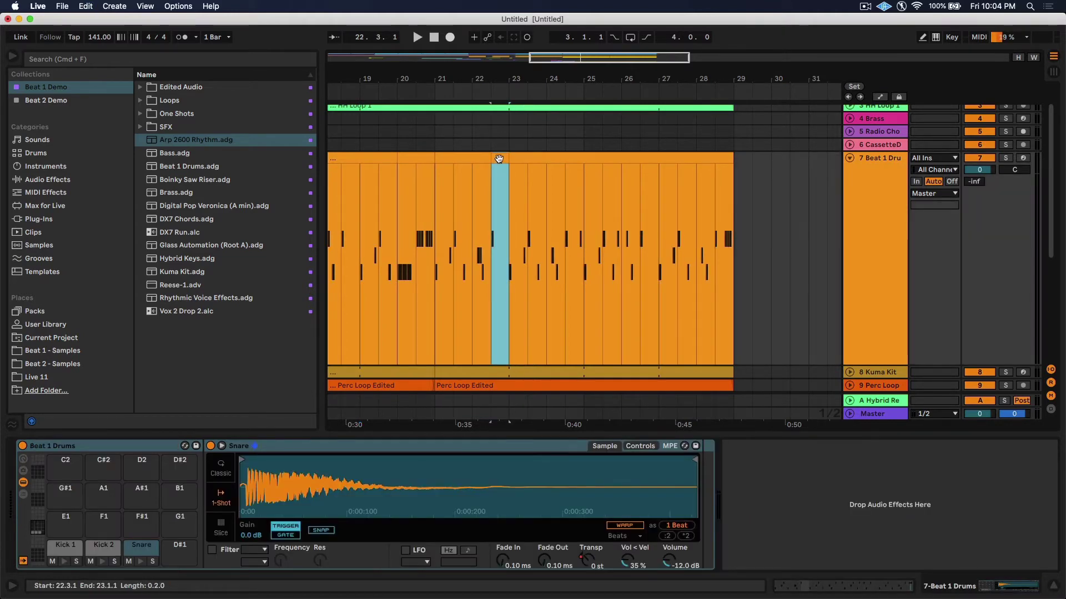
pyautogui.doubleClick(498, 159)
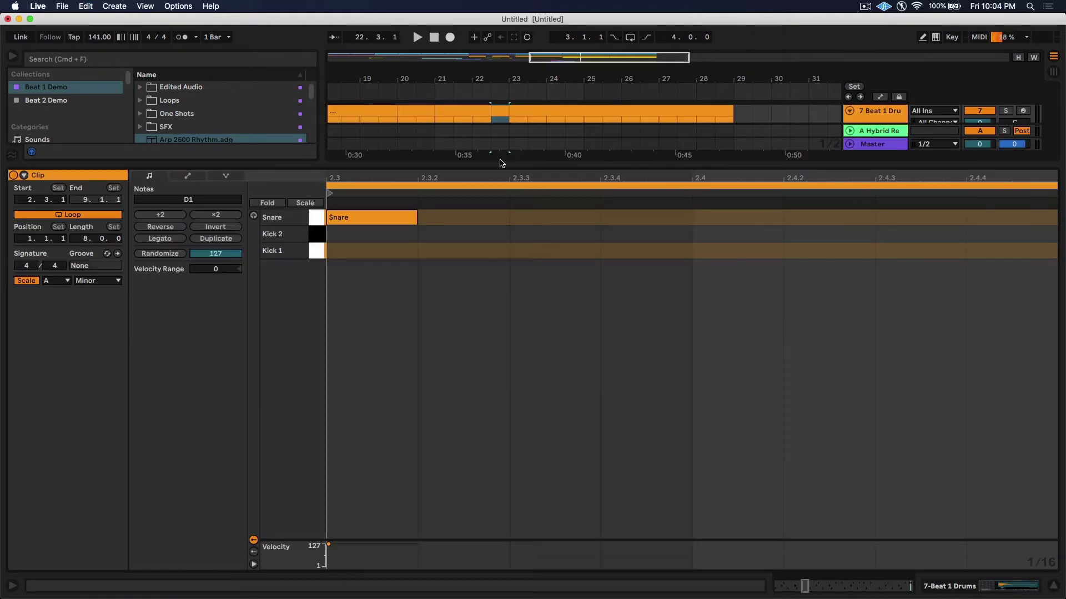
# Set the note grid to 1/8 and add two eighth-note snare hits at 2.3.3 and 2.4.
pyautogui.rightClick(533, 262)
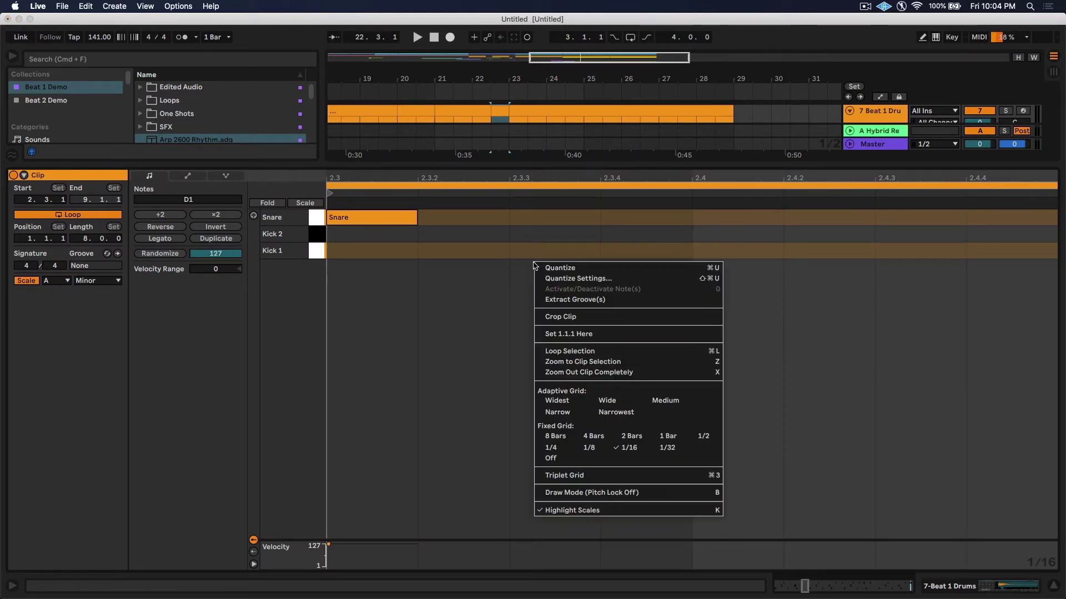
pyautogui.click(596, 451)
pyautogui.doubleClick(553, 218)
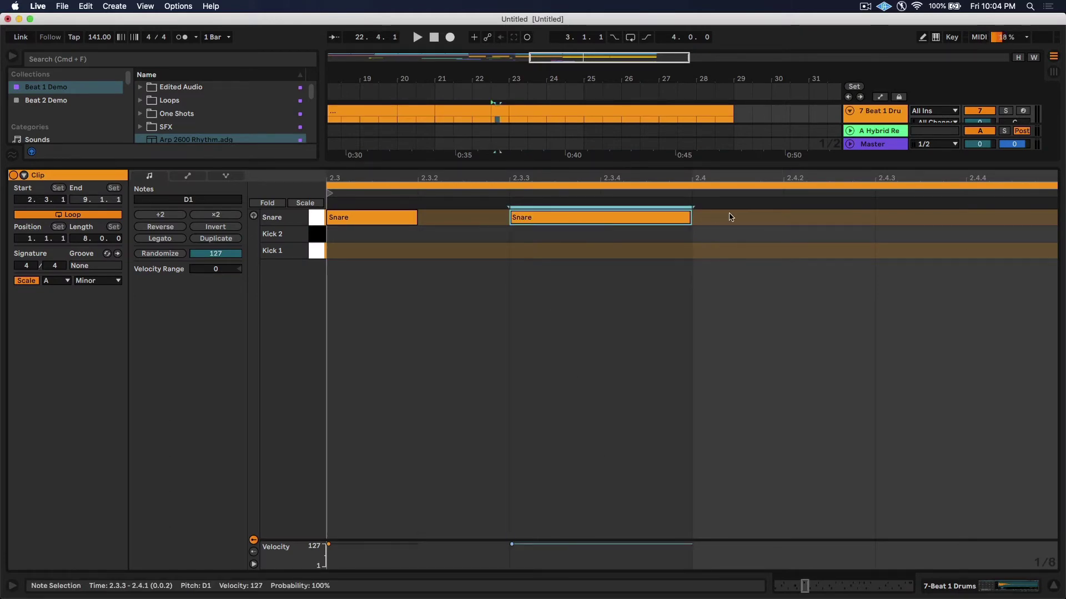
pyautogui.doubleClick(763, 218)
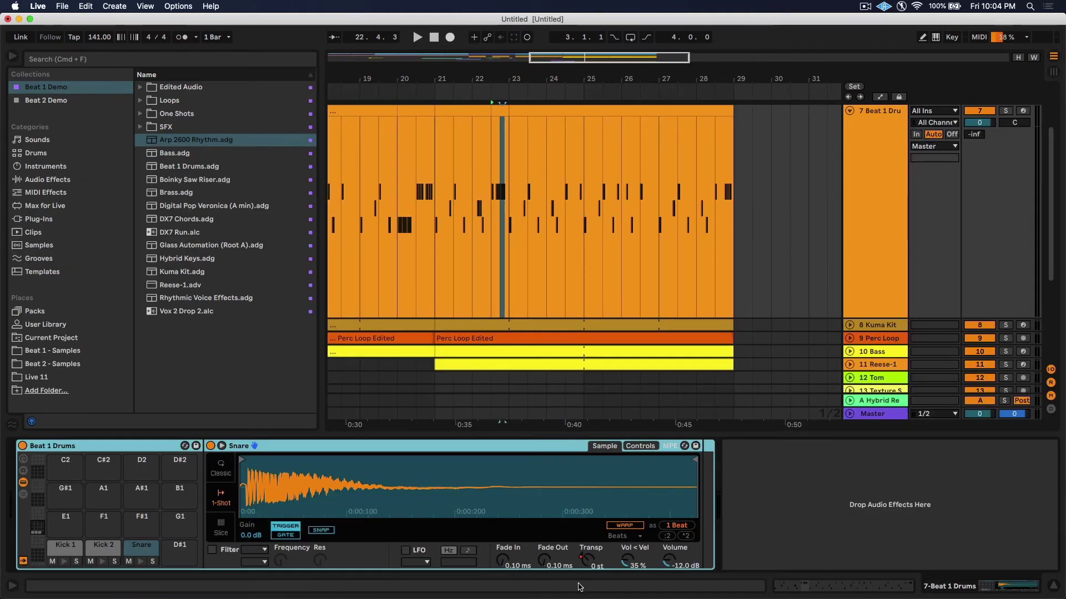
# Show the Snare Transpose automation in an enlarged Beat 1 Drums lane and draw it at -24 st from 22.4 to 23.
pyautogui.rightClick(589, 558)
pyautogui.click(656, 298)
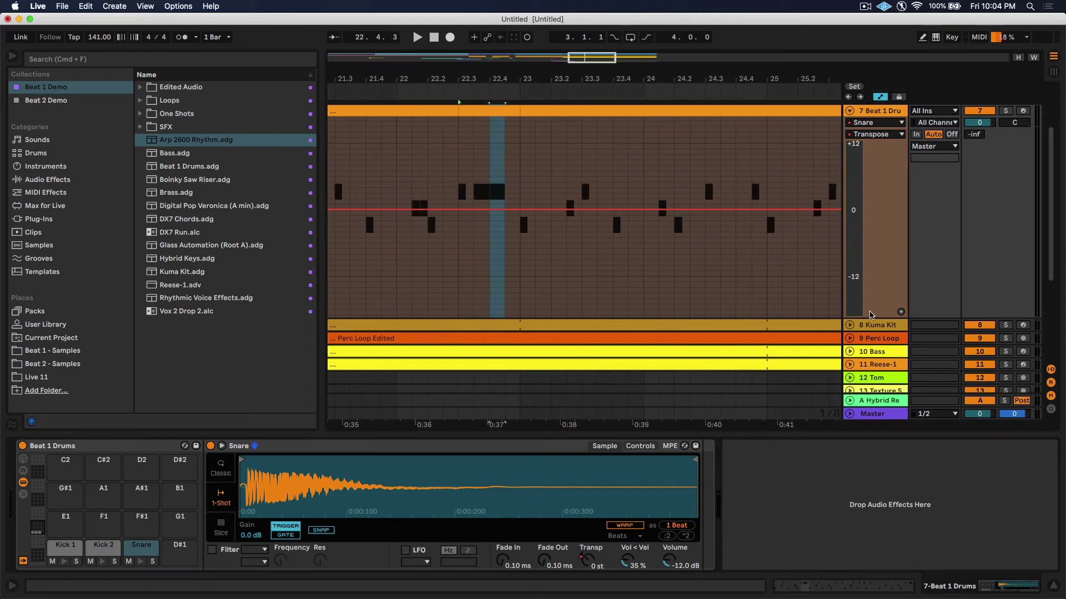
pyautogui.moveTo(873, 317); pyautogui.dragTo(875, 393)
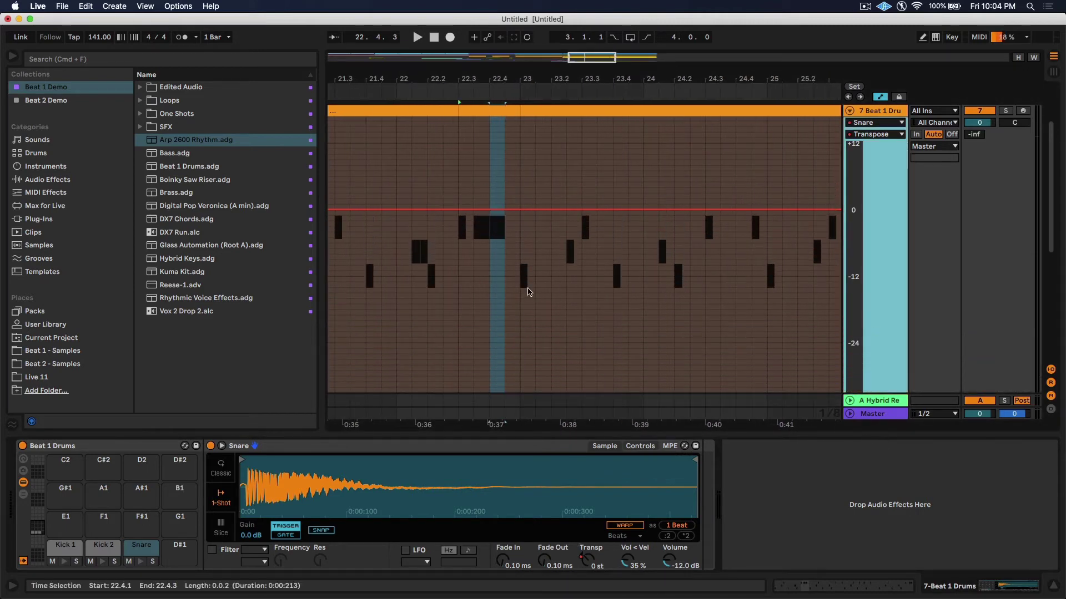
pyautogui.press('b')
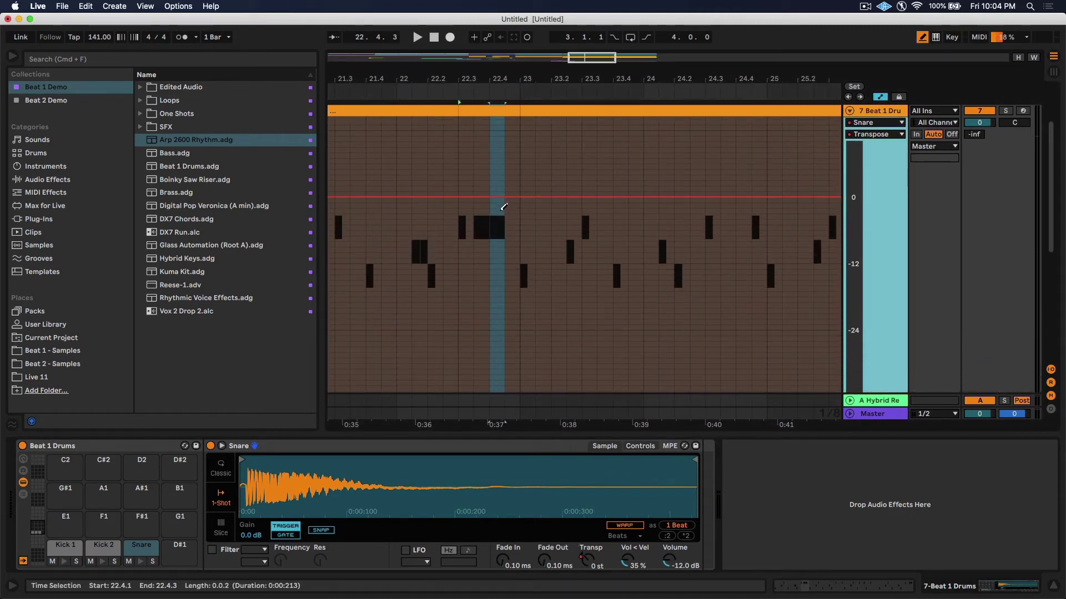
pyautogui.moveTo(502, 207)
pyautogui.mouseDown()
pyautogui.moveTo(501, 313)
pyautogui.moveTo(512, 326)
pyautogui.mouseUp()
pyautogui.press('b')
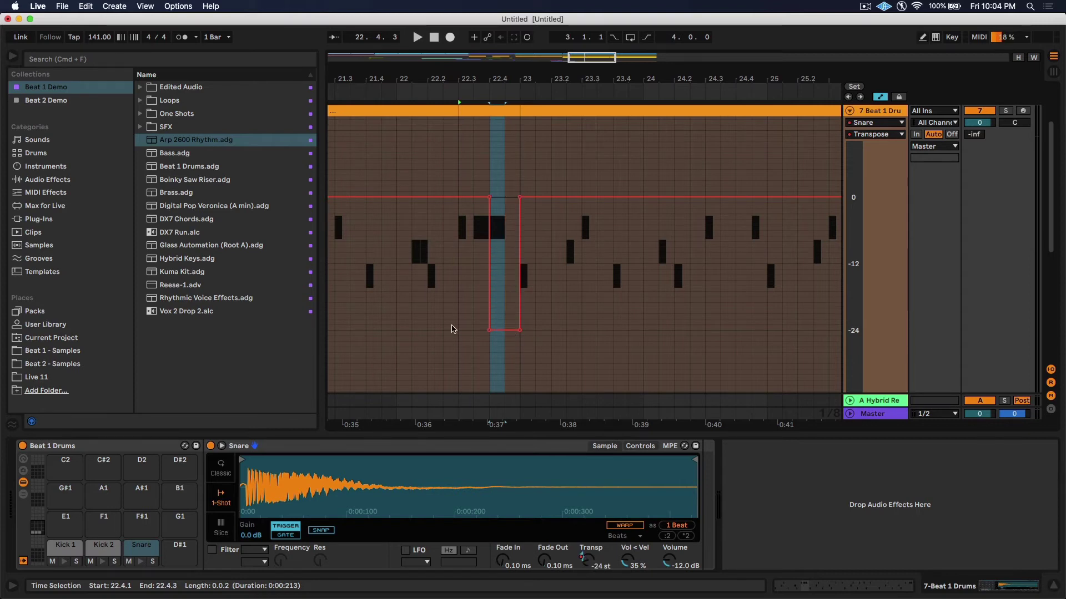
# Play the arrangement from bar 22 to check the pitched-down snare variation, and stop playback.
pyautogui.click(396, 322)
pyautogui.press('space')
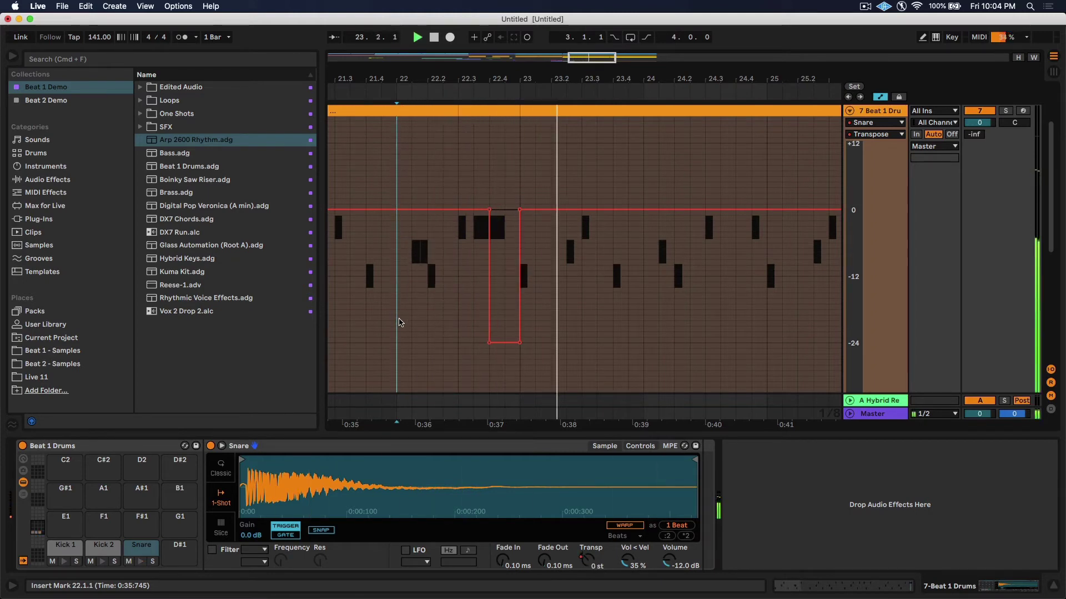
pyautogui.press('space')
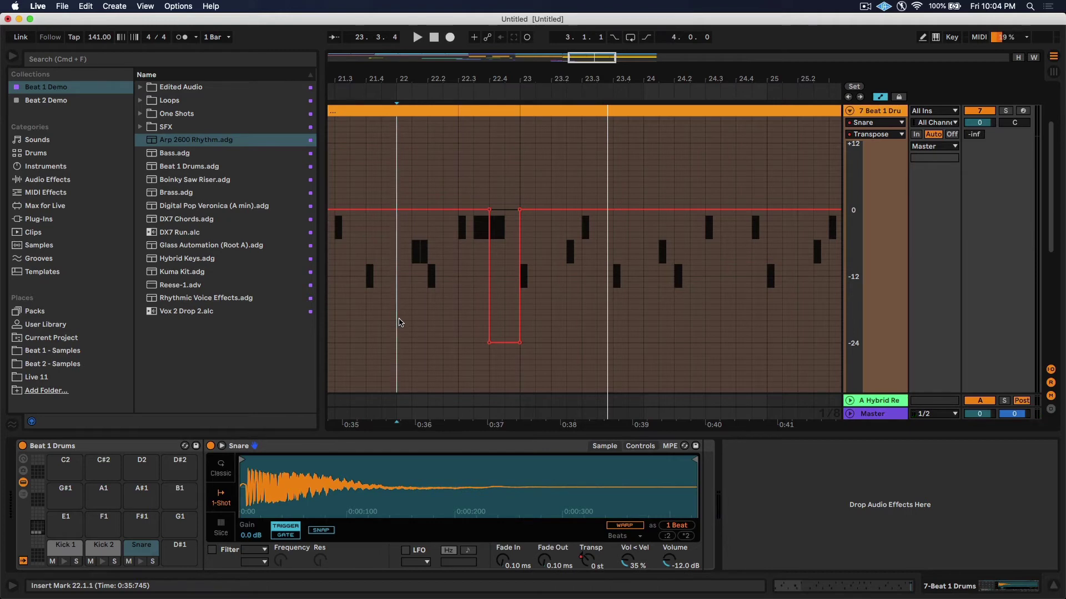
# Split off the Beat 1 Drums section from 24.3 to 25 and add 1/16 snare notes at 4.4, 4.4.2 and 4.4.4.
pyautogui.press('a')
pyautogui.click(704, 166)
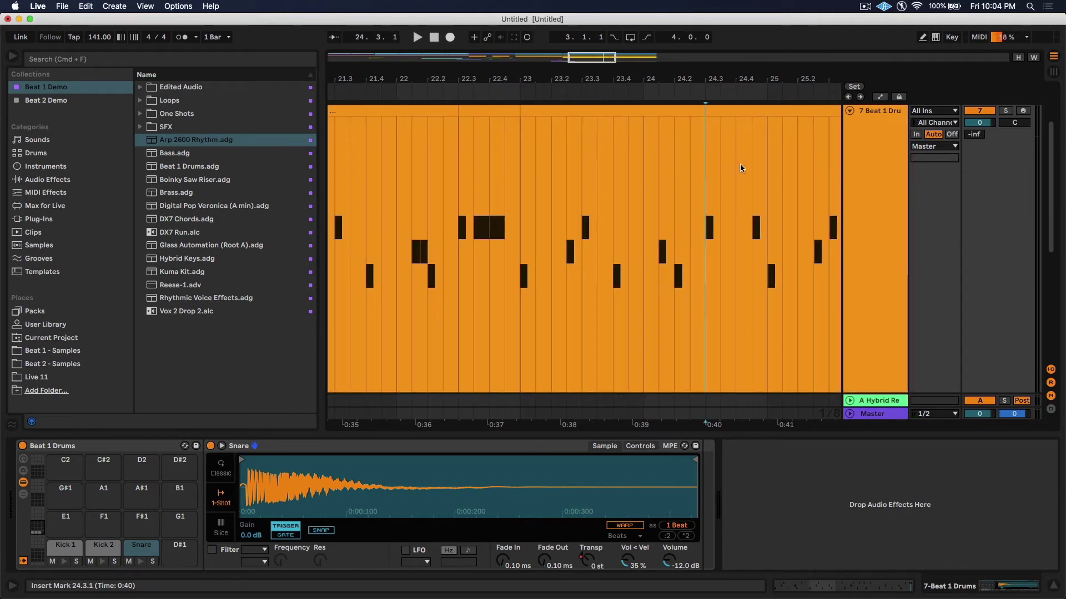
pyautogui.click(764, 169)
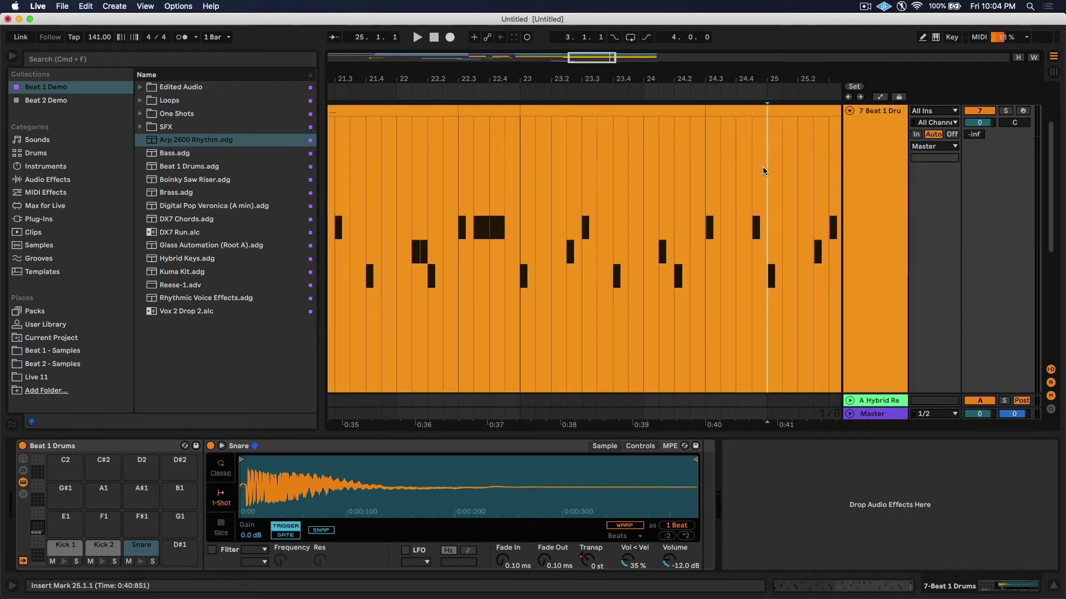
pyautogui.doubleClick(736, 113)
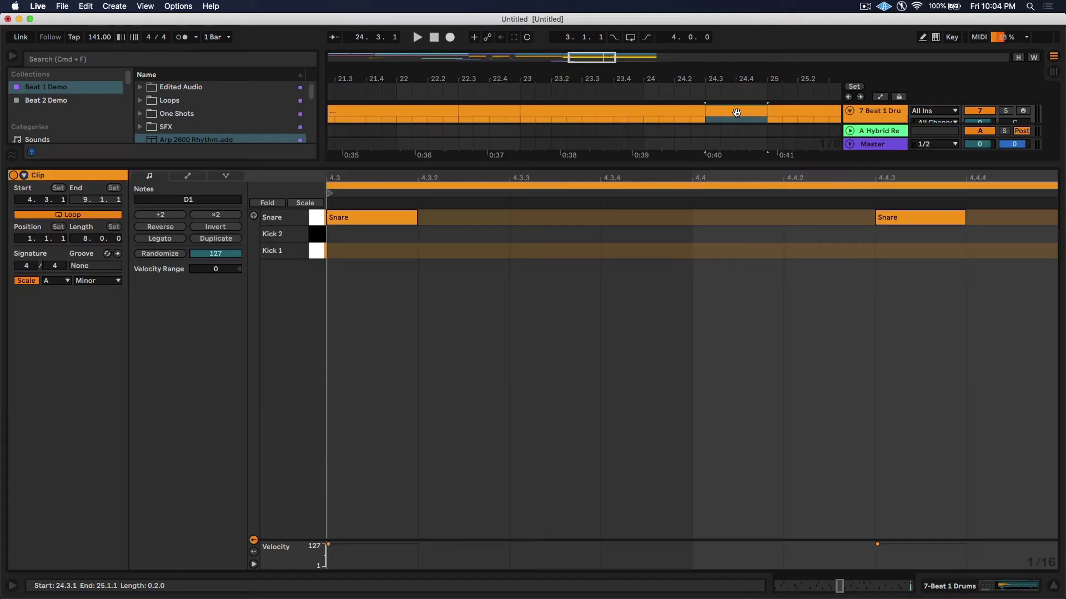
pyautogui.doubleClick(747, 221)
pyautogui.click(813, 216)
pyautogui.doubleClick(814, 216)
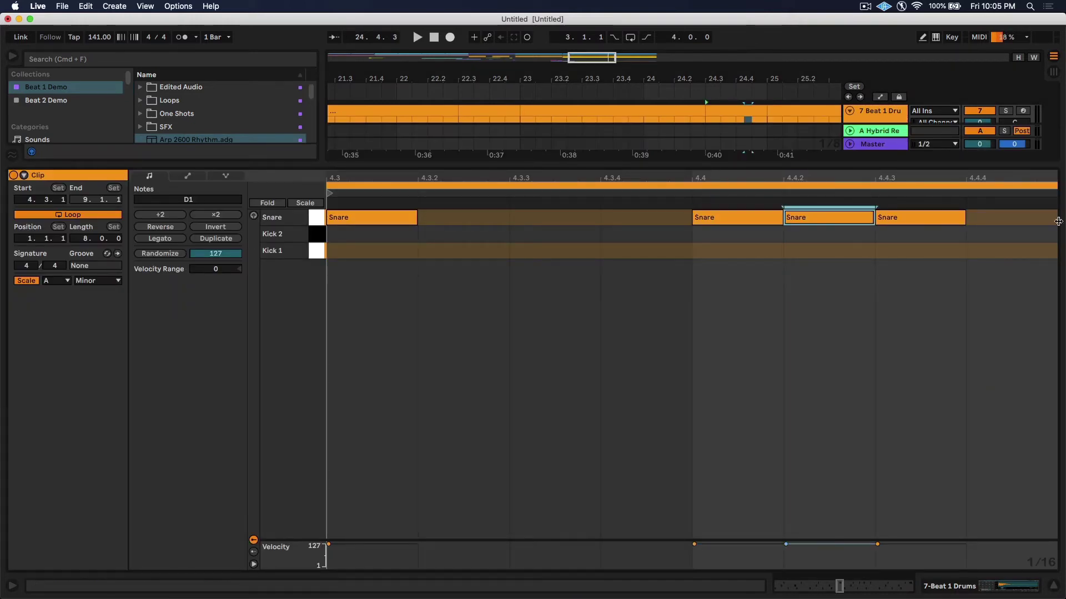
pyautogui.click(1002, 220)
pyautogui.doubleClick(1001, 221)
# Lower the velocities of the snare notes at 4.4, 4.4.2 and 4.4.3 into a rising ramp, and close the clip view.
pyautogui.moveTo(820, 218); pyautogui.dragTo(820, 227)
pyautogui.moveTo(721, 218); pyautogui.dragTo(749, 230)
pyautogui.moveTo(902, 218); pyautogui.dragTo(902, 224)
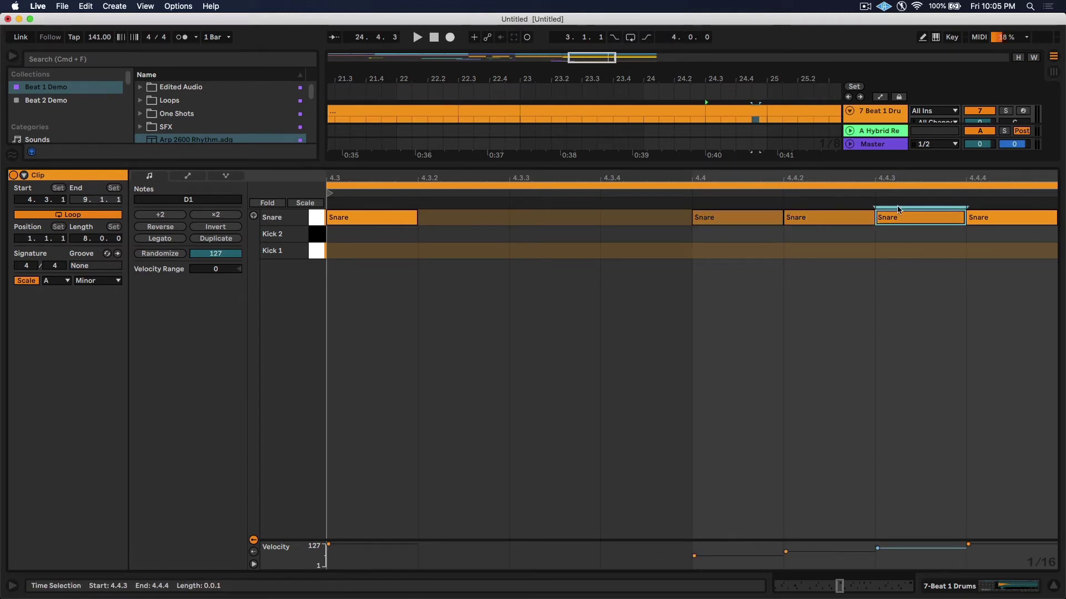
pyautogui.press('super+alt+l')
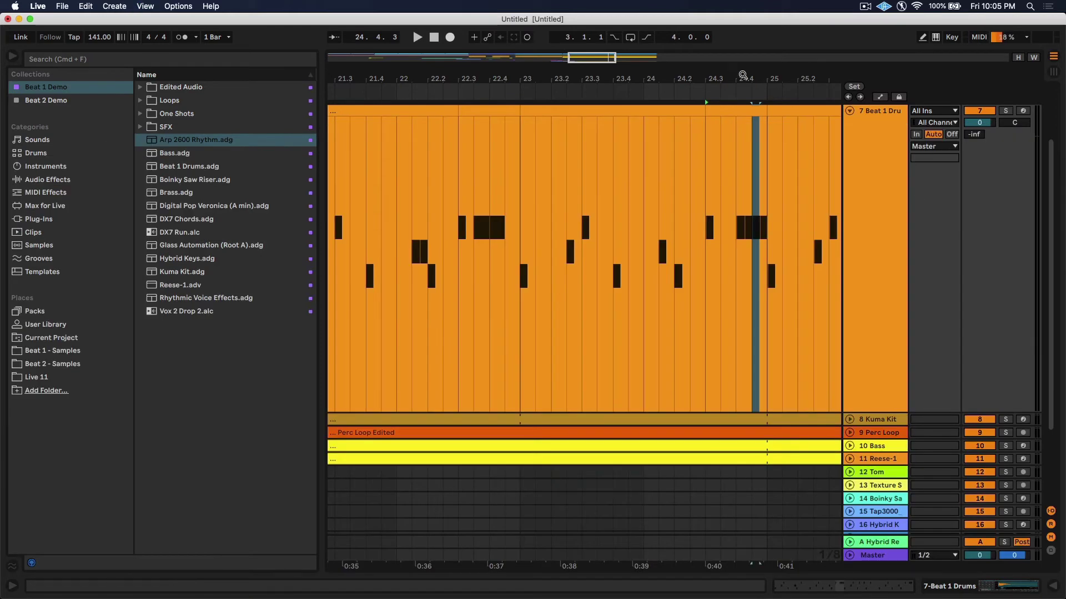
# Play the arrangement from bar 23 to check the snare roll before bar 25.
pyautogui.press('-')
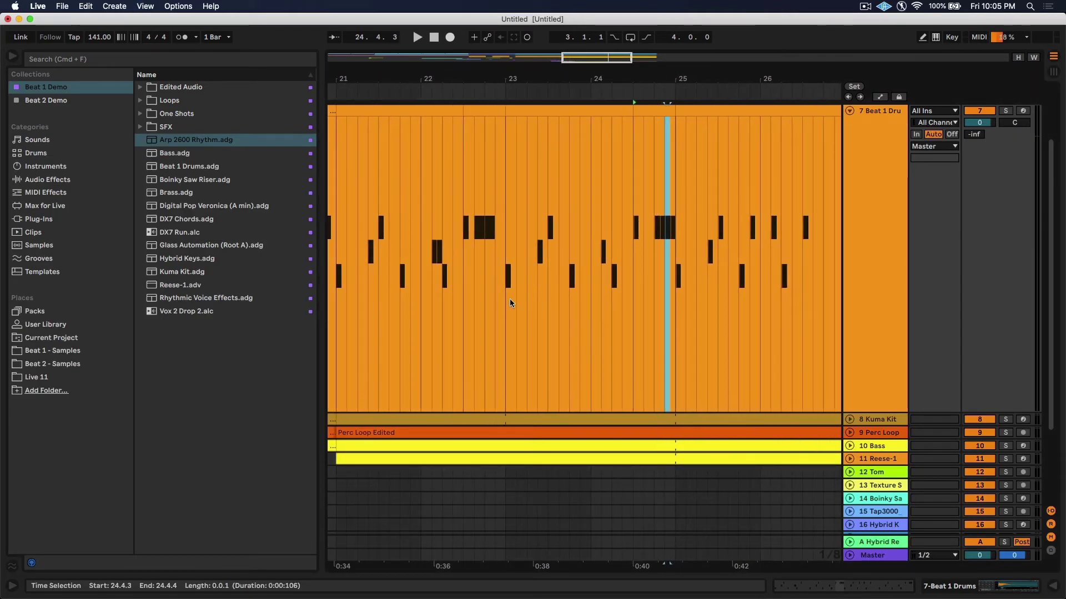
pyautogui.click(508, 301)
pyautogui.press('space')
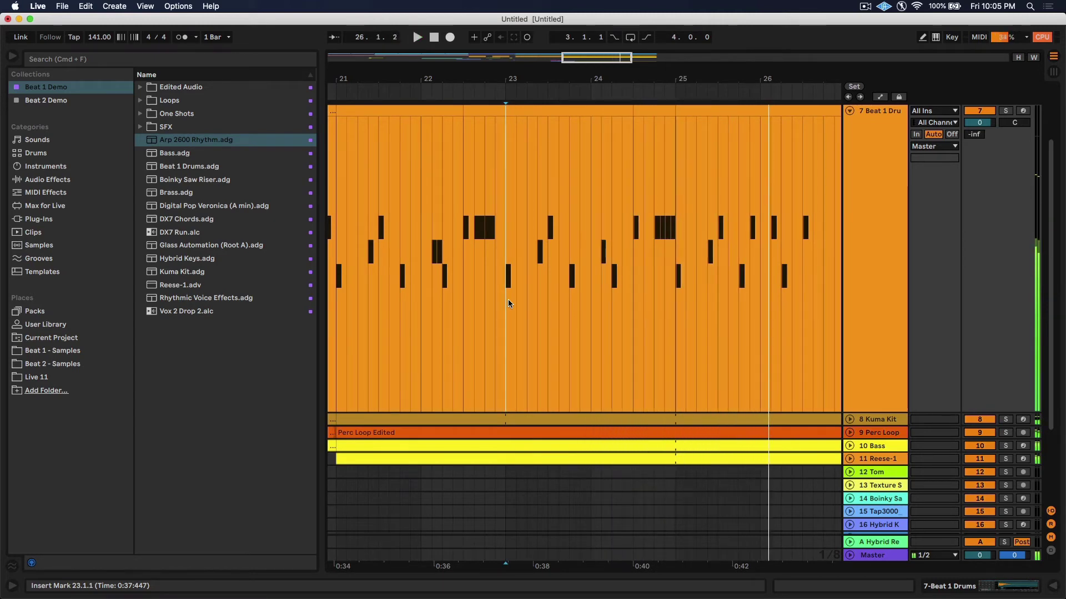
# Fold the Beat 1 Drums track and shorten the Arp 2600 clip so it ends at bar 28.
pyautogui.press('x')
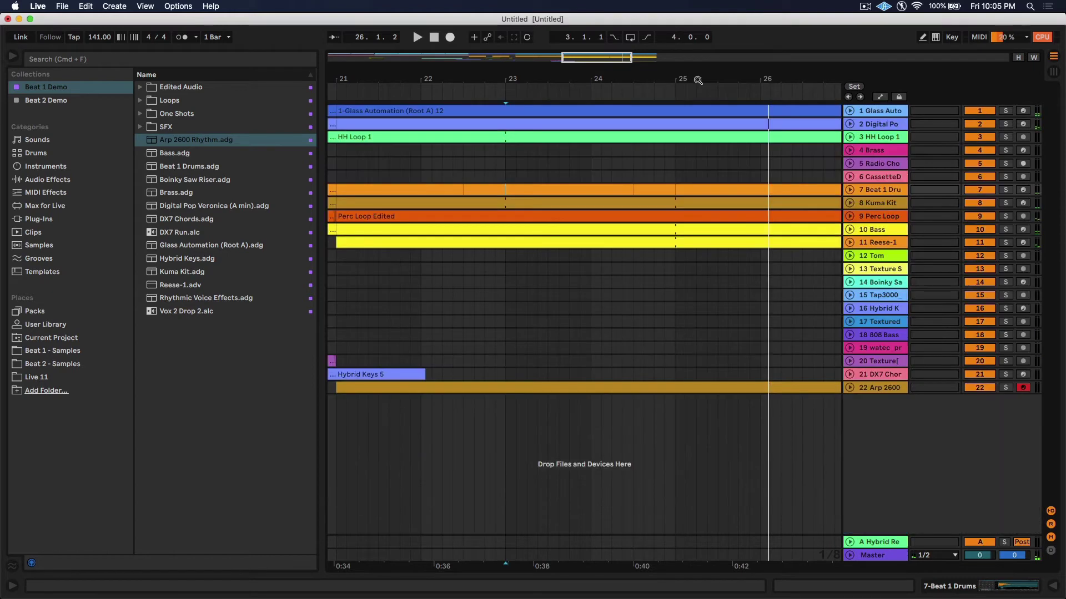
pyautogui.moveTo(659, 80); pyautogui.dragTo(608, 75)
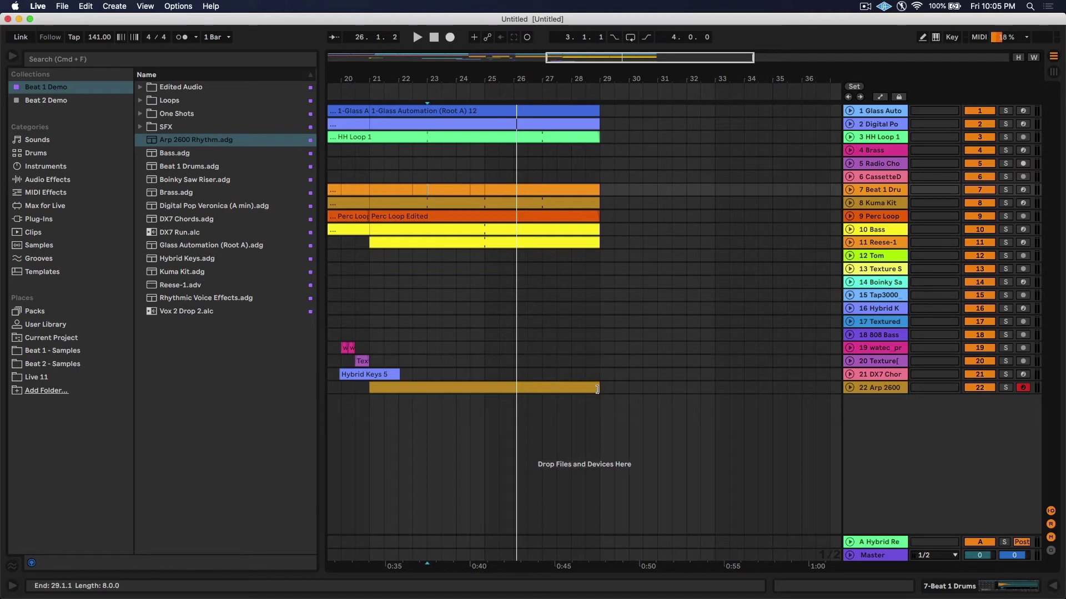
pyautogui.moveTo(597, 390); pyautogui.dragTo(567, 387)
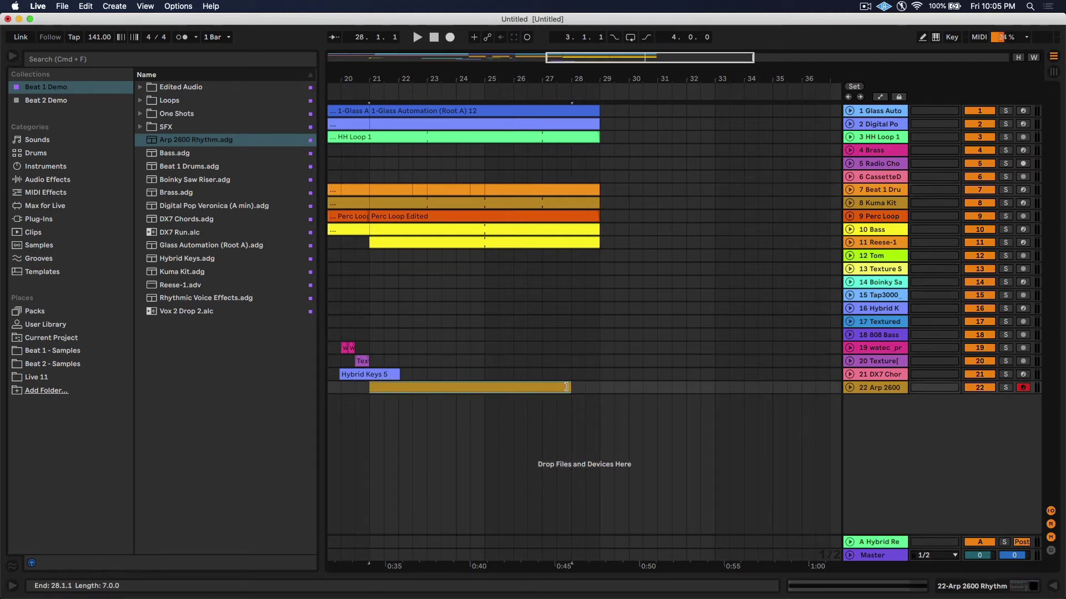
# Preview Swing111_1 Textured_Simplex111.aif from the SFX folder and place it on a new track at bar 28.
pyautogui.click(140, 128)
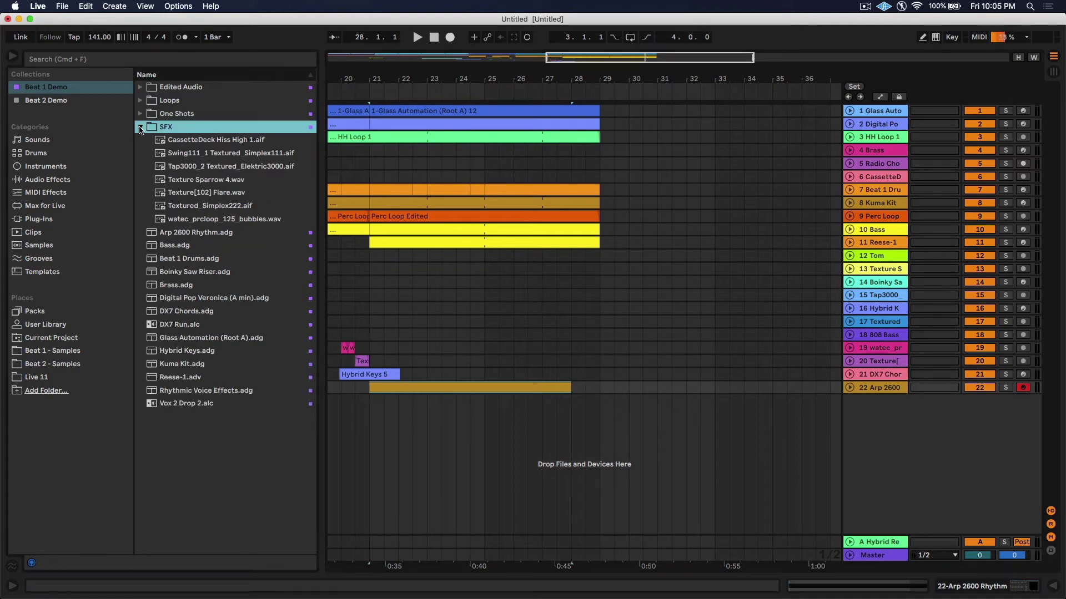
pyautogui.click(201, 155)
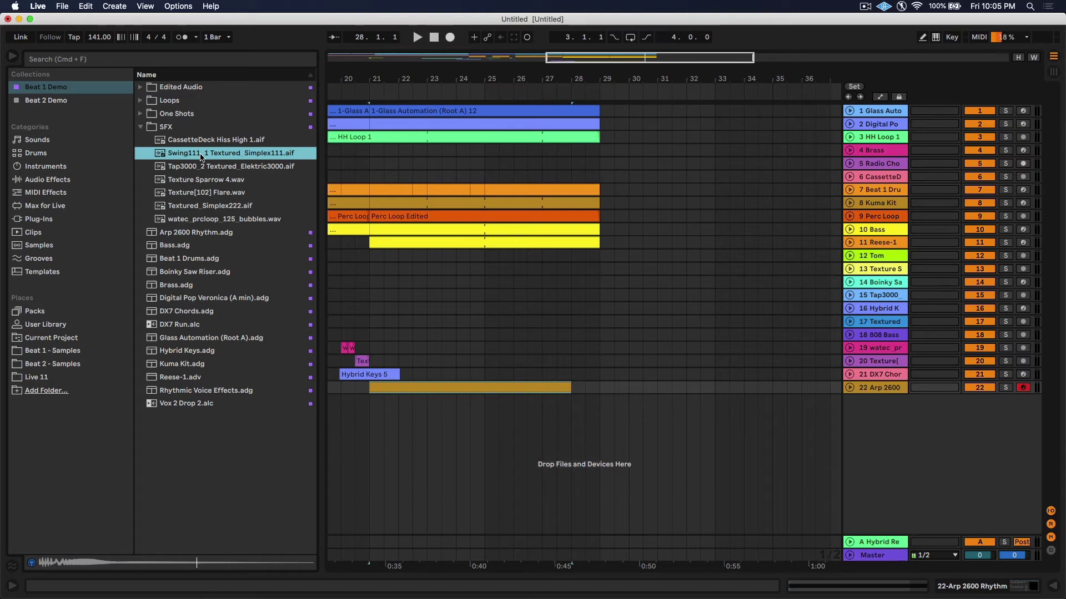
pyautogui.moveTo(190, 156); pyautogui.dragTo(575, 420)
pyautogui.press('+')
pyautogui.press('+')
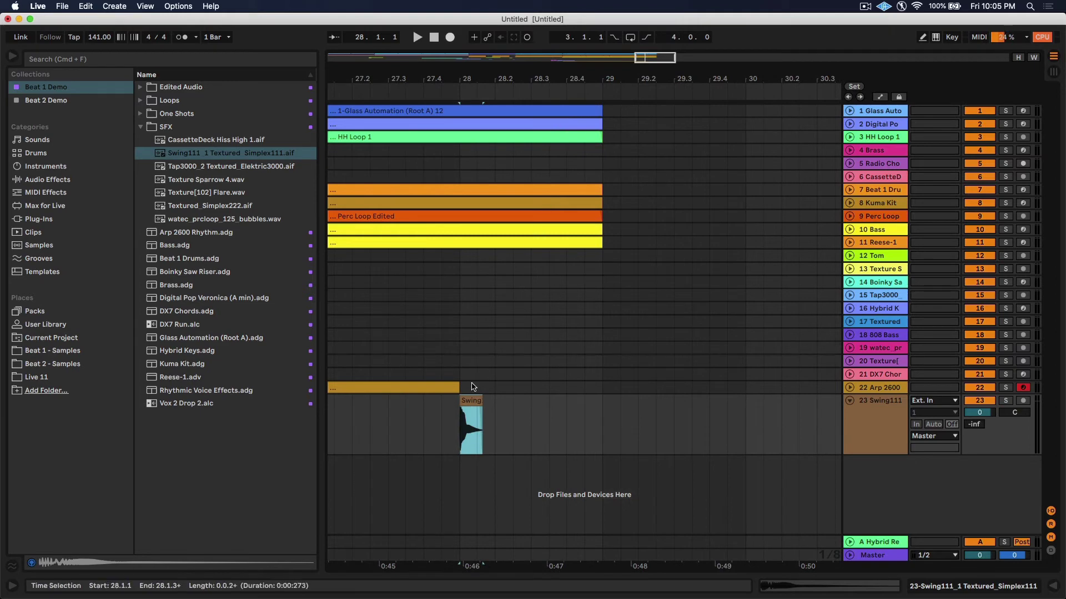
# Transpose the Swing111 clip to -48 st and play it from bar 28.
pyautogui.doubleClick(472, 401)
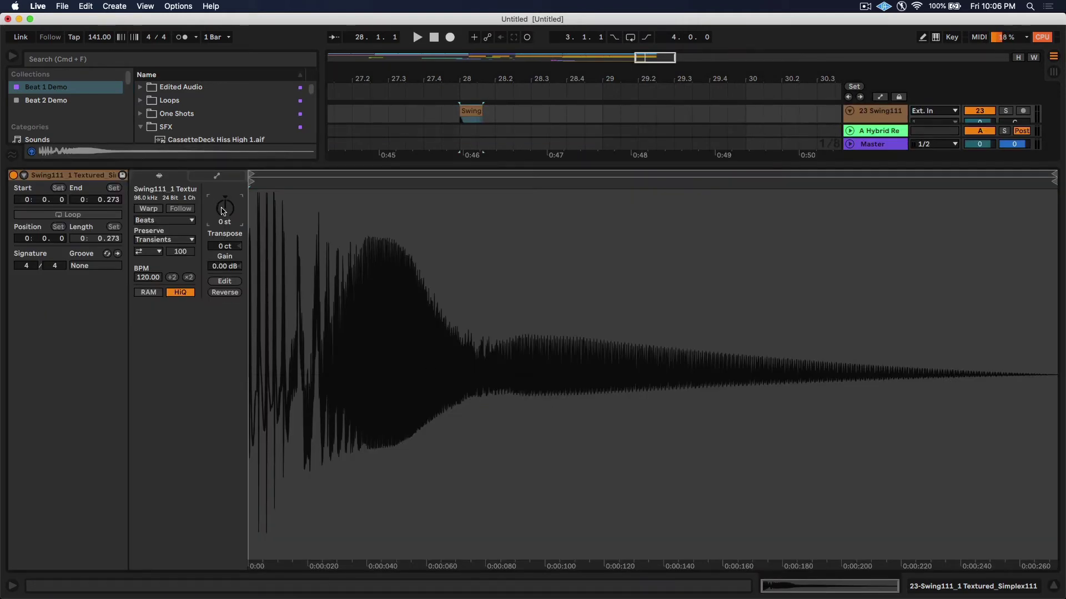
pyautogui.write('-48')
pyautogui.press('Return')
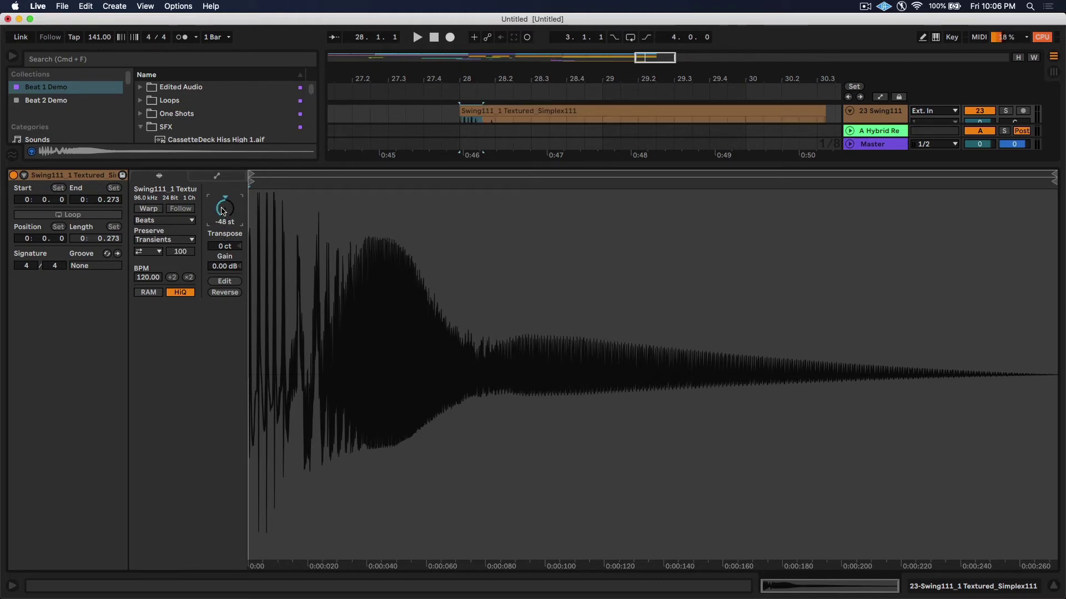
pyautogui.hotkey('shift', 'Tab')
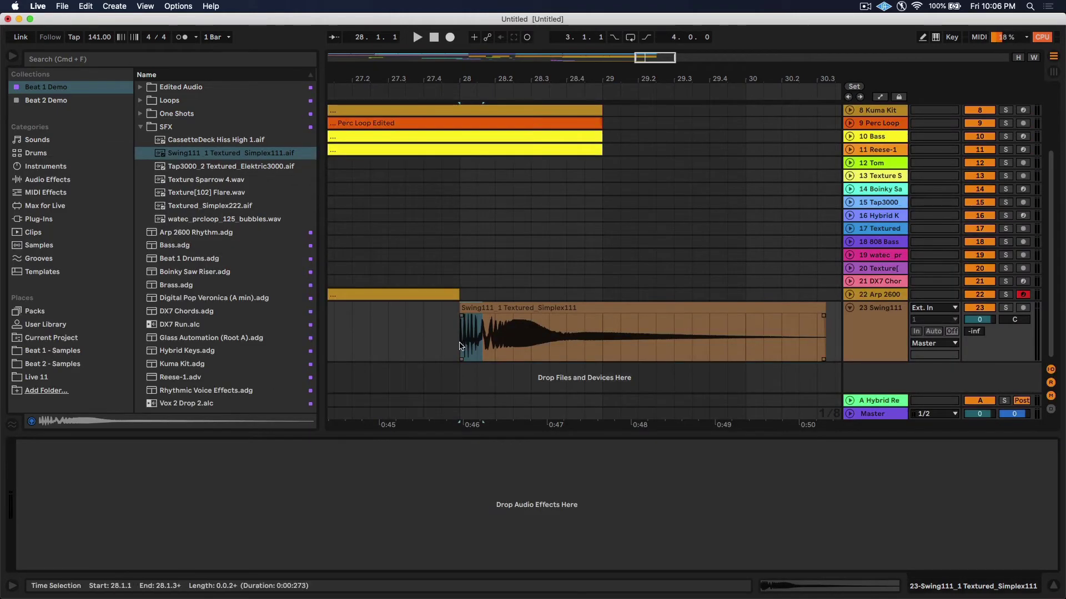
pyautogui.press('space')
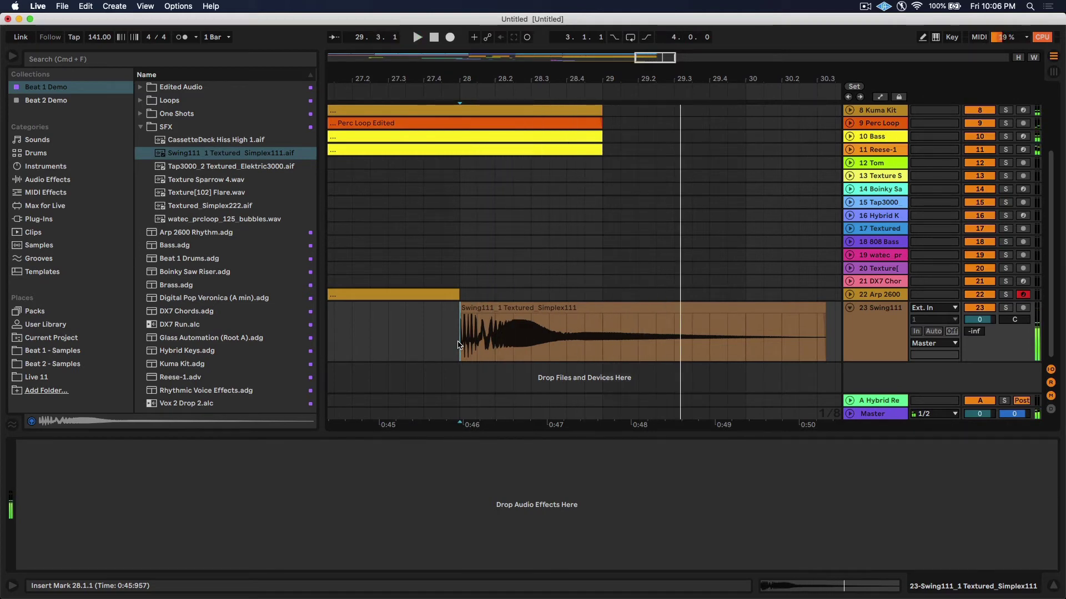
# Split the Swing111 clip at bar 29 and move its tail to bar 28, replacing the first part.
pyautogui.click(603, 333)
pyautogui.press('super+e')
pyautogui.moveTo(559, 303); pyautogui.dragTo(496, 317)
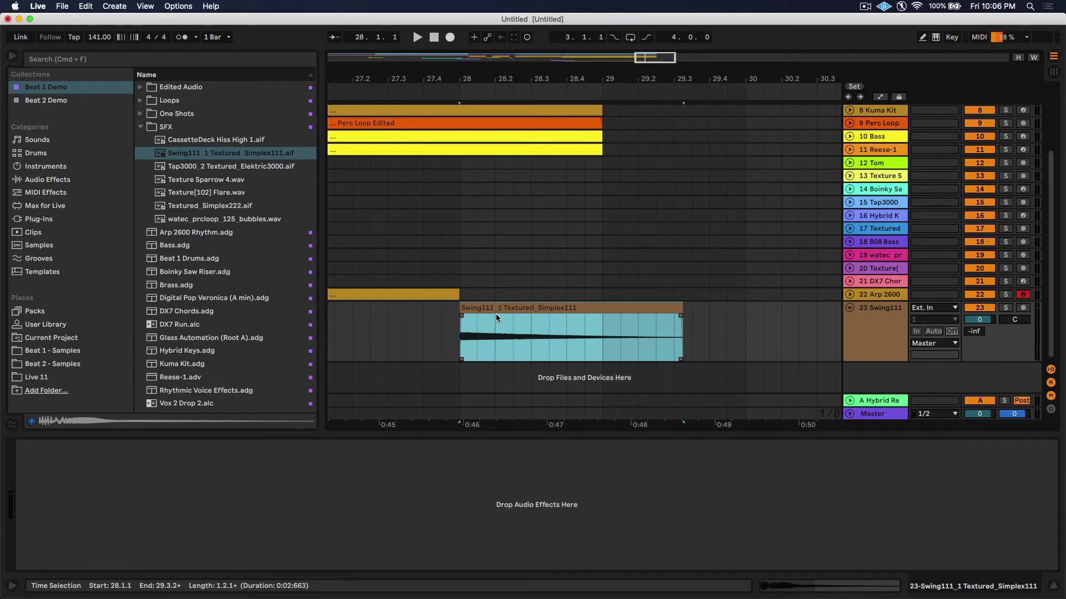
# Play the arrangement from bar 27 to hear the Swing111 tail after the Arp 2600 clip.
pyautogui.click(465, 333)
pyautogui.moveTo(466, 75); pyautogui.dragTo(466, 58)
pyautogui.click(404, 340)
pyautogui.press('space')
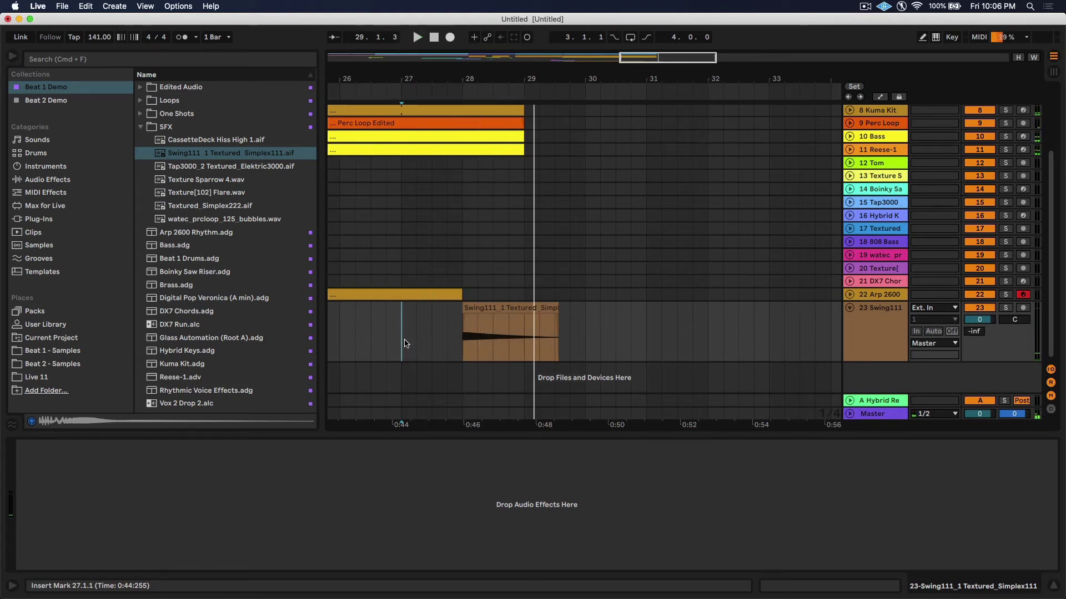
# Fold the Swing111 track, hide the device view and show the whole arrangement.
pyautogui.click(849, 307)
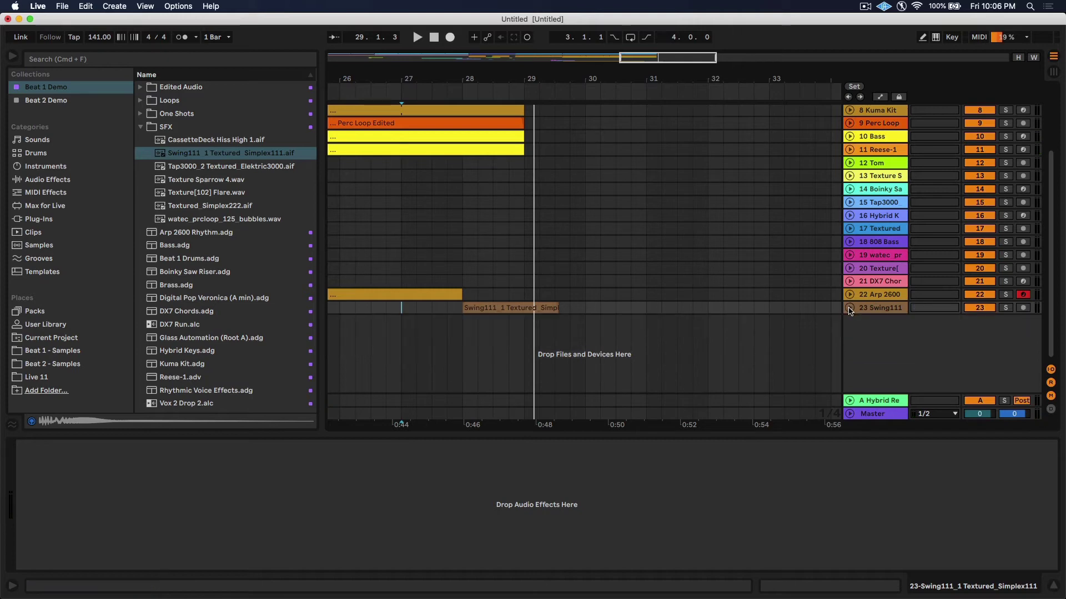
pyautogui.press('super+alt+l')
pyautogui.press('-')
pyautogui.press('-')
pyautogui.press('-')
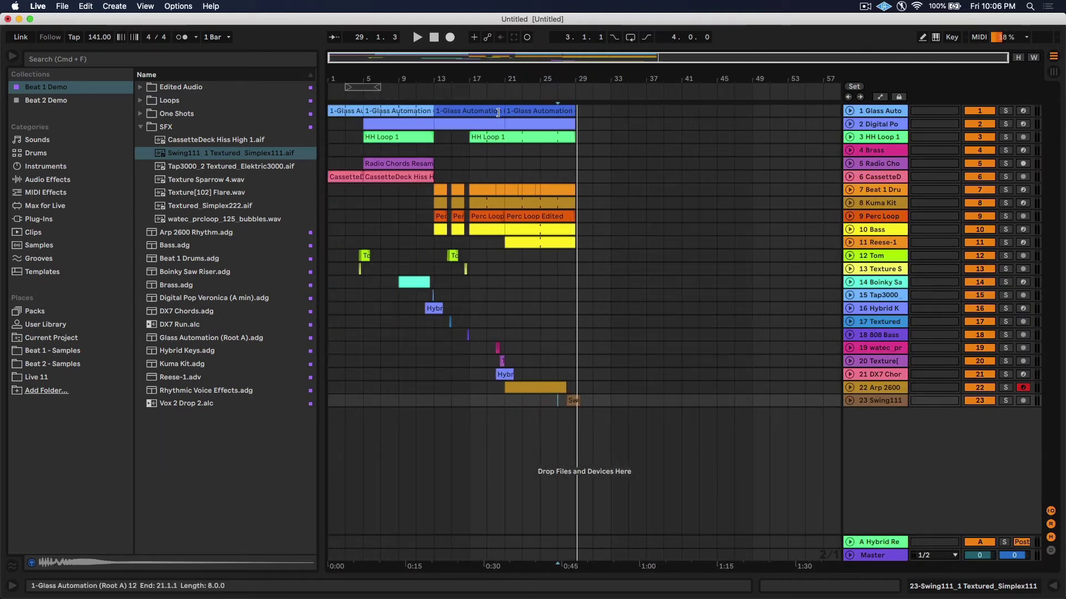
# Copy the Radio Chords Resampled clip to bar 29 and add Horns.wav from the Loops folder at bar 29 on a new track below.
pyautogui.moveTo(384, 163); pyautogui.dragTo(598, 166)
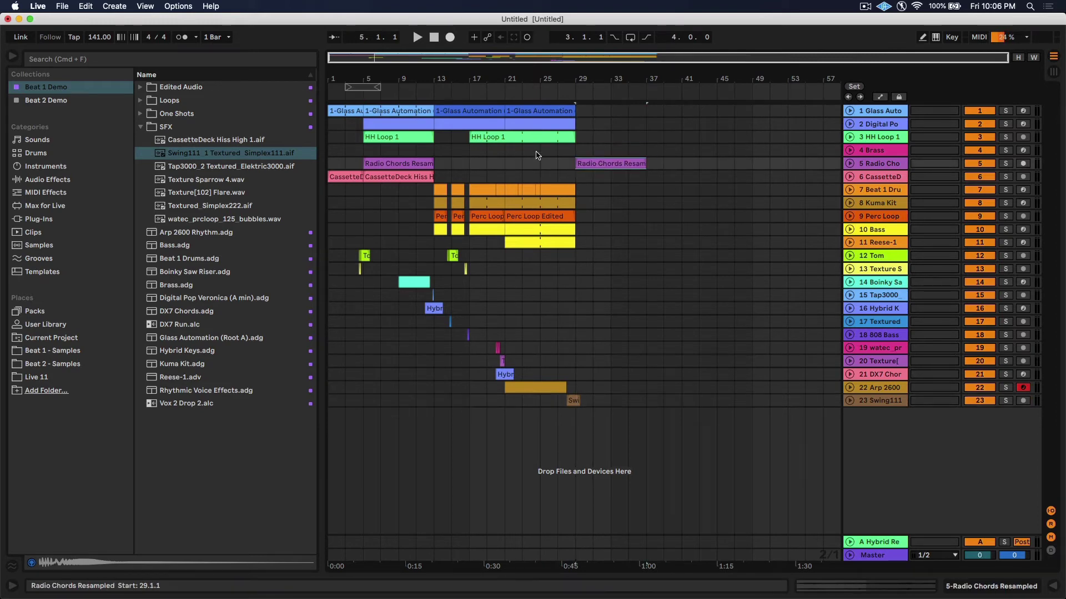
pyautogui.click(140, 101)
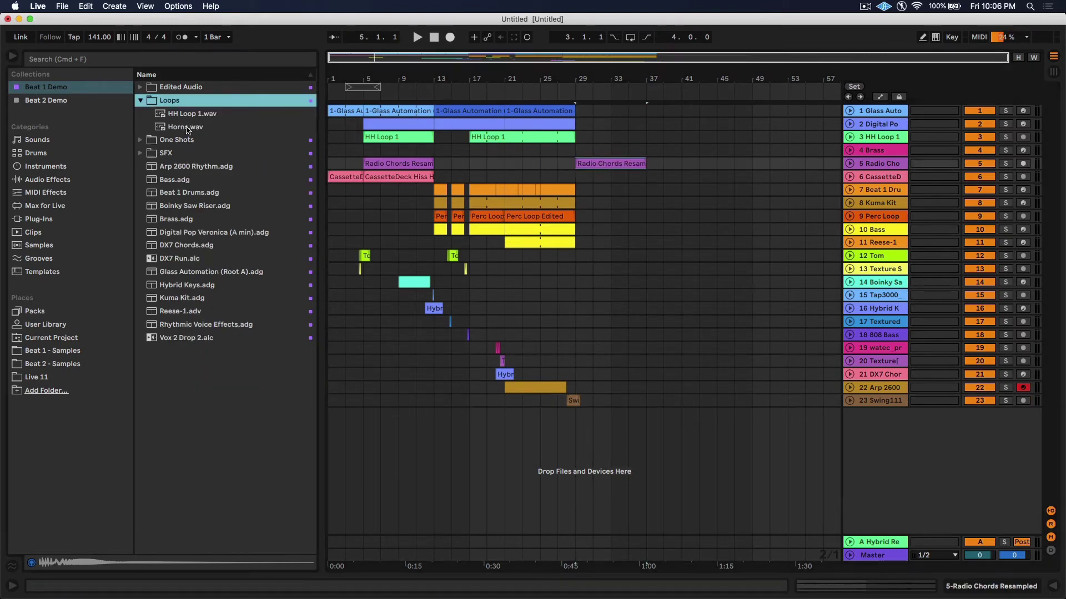
pyautogui.click(187, 129)
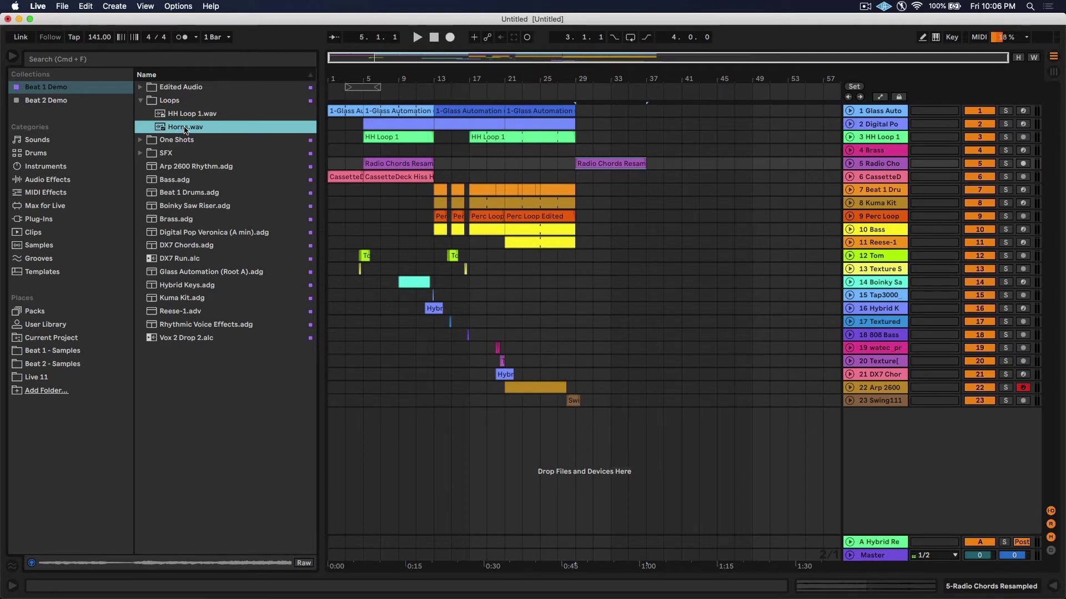
pyautogui.moveTo(184, 130); pyautogui.dragTo(583, 193)
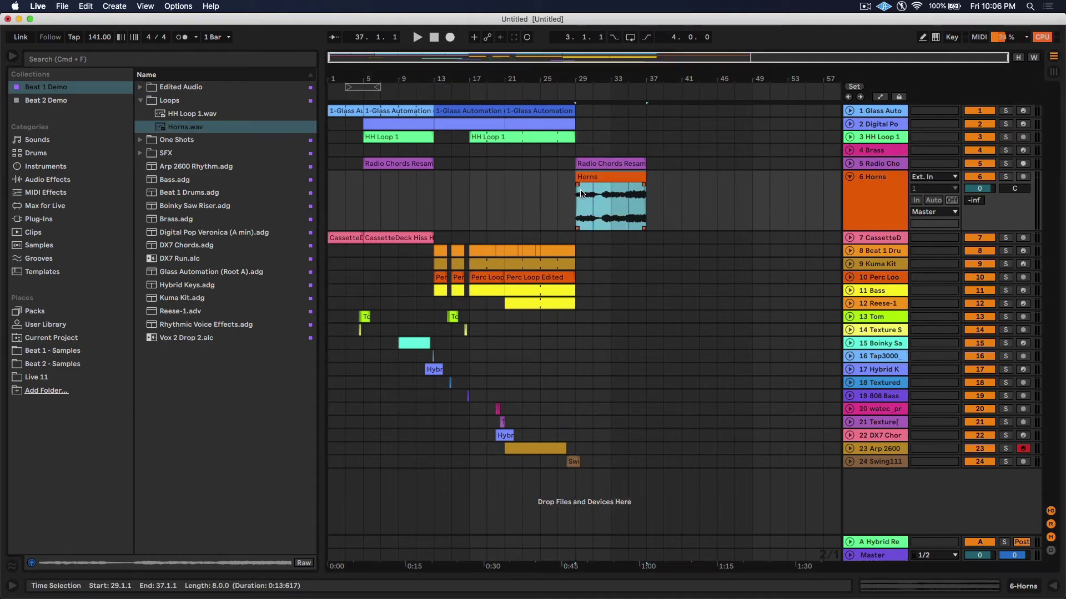
# Duplicate the Bass clip to bar 29 and delete all notes in the copy except the first A1.
pyautogui.click(536, 292)
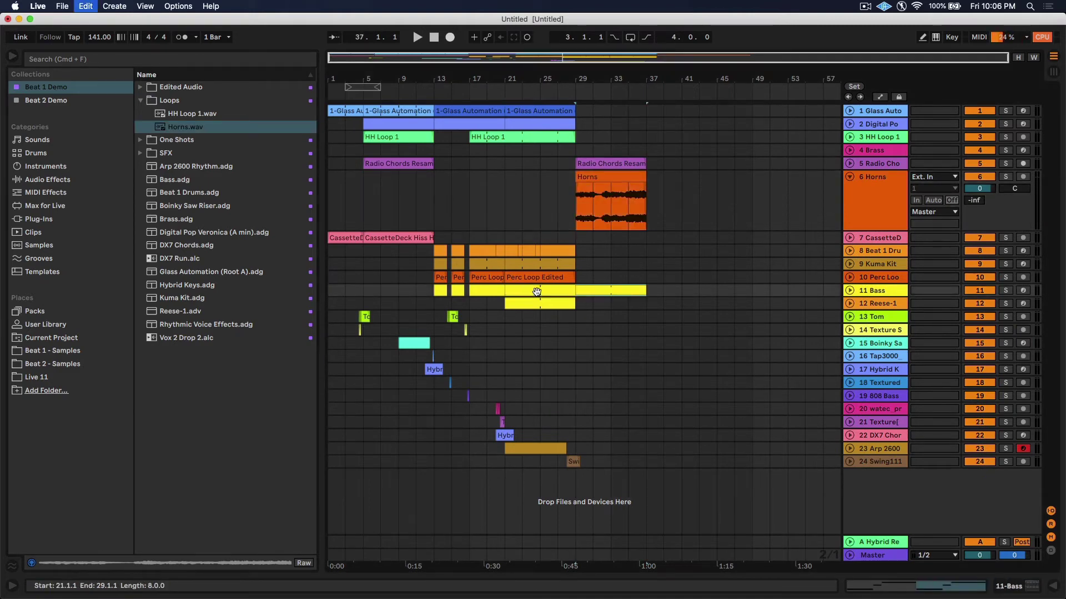
pyautogui.press('super+d')
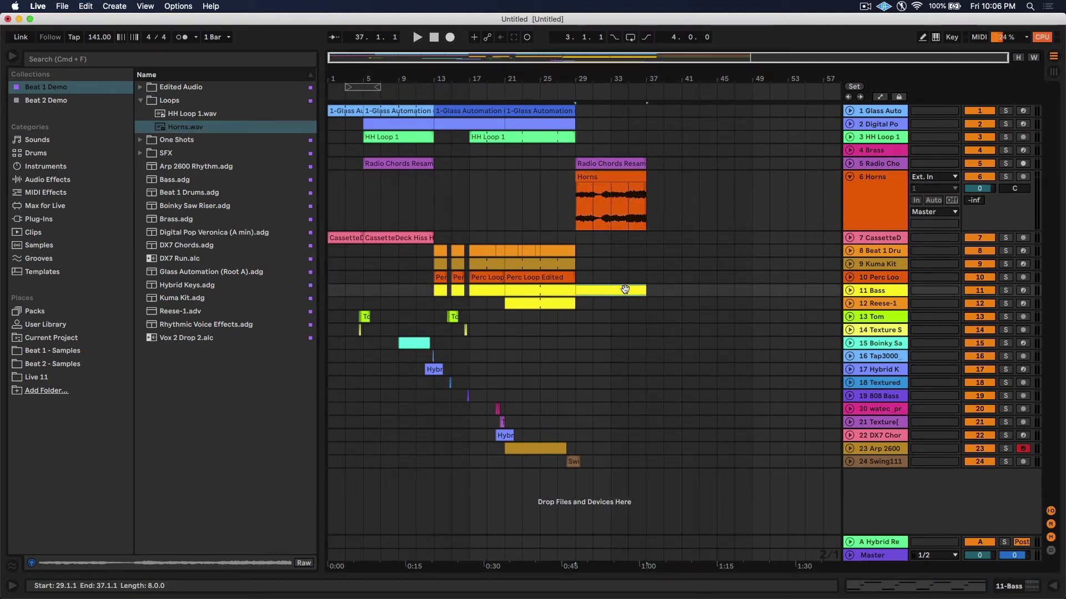
pyautogui.doubleClick(625, 290)
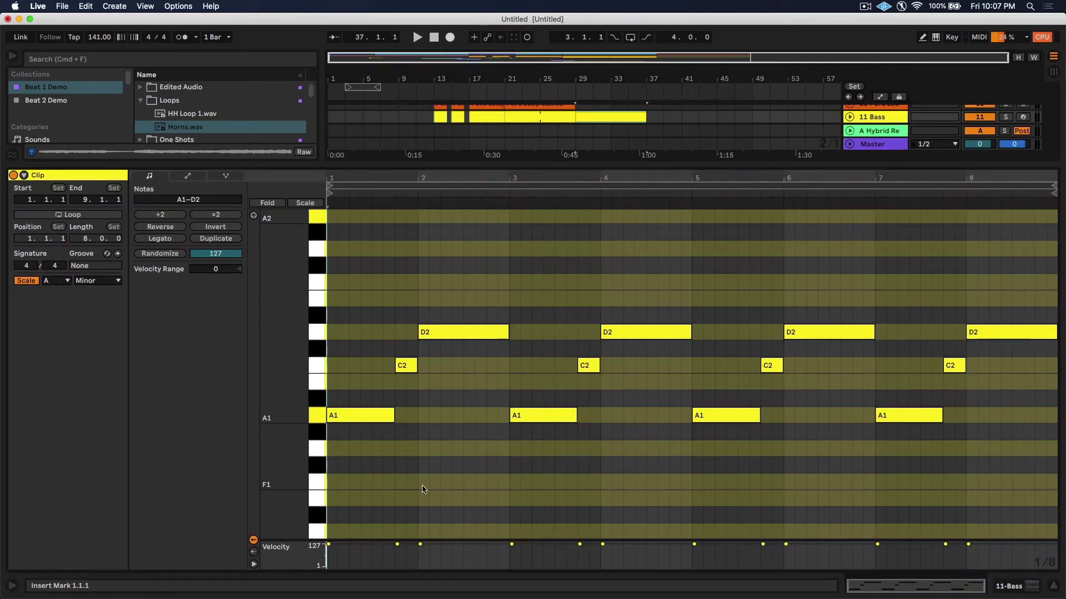
pyautogui.moveTo(404, 482)
pyautogui.mouseDown()
pyautogui.moveTo(600, 326)
pyautogui.moveTo(1042, 230)
pyautogui.mouseUp()
pyautogui.press('Delete')
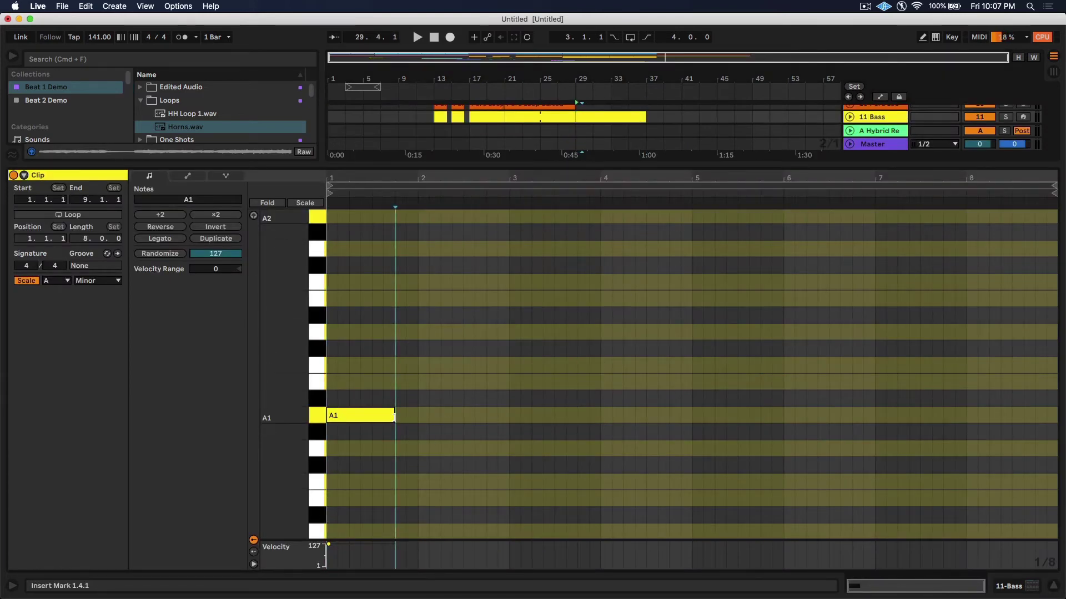
# Lengthen the copied Bass clip's A1 note to two bars and follow it with a one-bar D2 note at bar 3.
pyautogui.moveTo(394, 416); pyautogui.dragTo(509, 418)
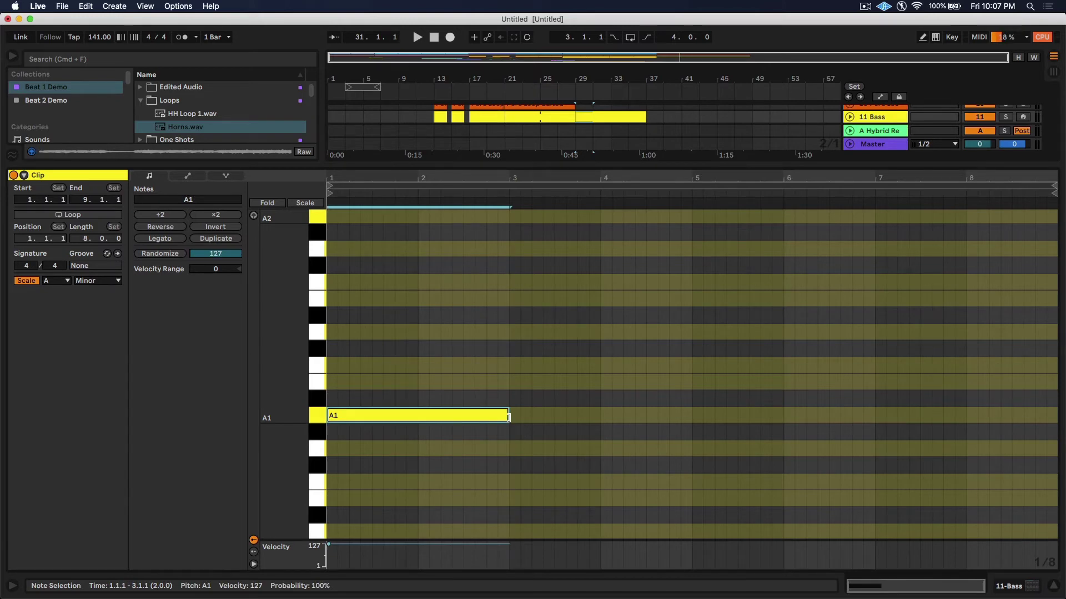
pyautogui.press('super+d')
pyautogui.press('Up')
pyautogui.press('Up')
pyautogui.press('Up')
pyautogui.press('Up')
pyautogui.press('Up')
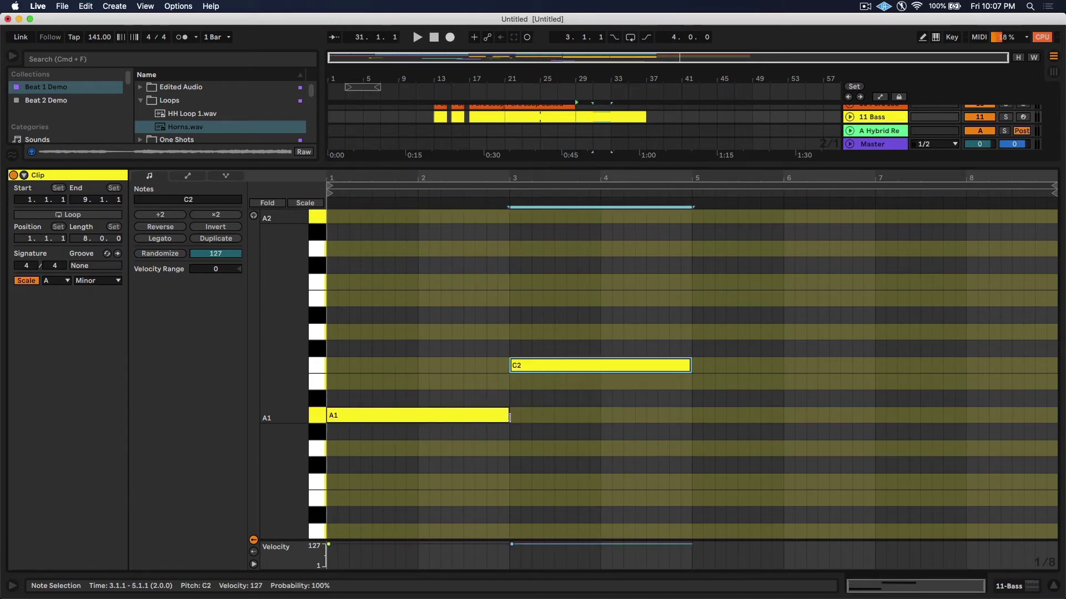
pyautogui.hotkey('shift', 'Left')
pyautogui.hotkey('shift', 'Left')
pyautogui.hotkey('shift', 'Left')
pyautogui.hotkey('shift', 'Left')
pyautogui.hotkey('shift', 'Left')
pyautogui.hotkey('shift', 'Left')
pyautogui.hotkey('shift', 'Left')
pyautogui.hotkey('shift', 'Left')
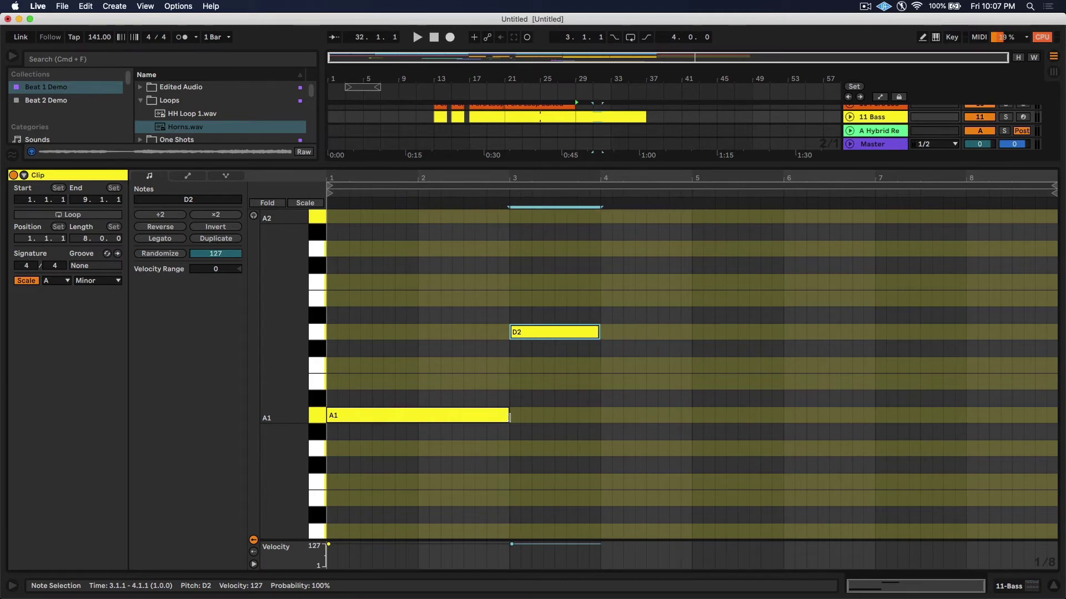
# Add a one-bar F2 note at bar 4 of the Bass clip and repeat the four-bar pattern from bar 5.
pyautogui.press('super+d')
pyautogui.press('Up')
pyautogui.press('Up')
pyautogui.press('Up')
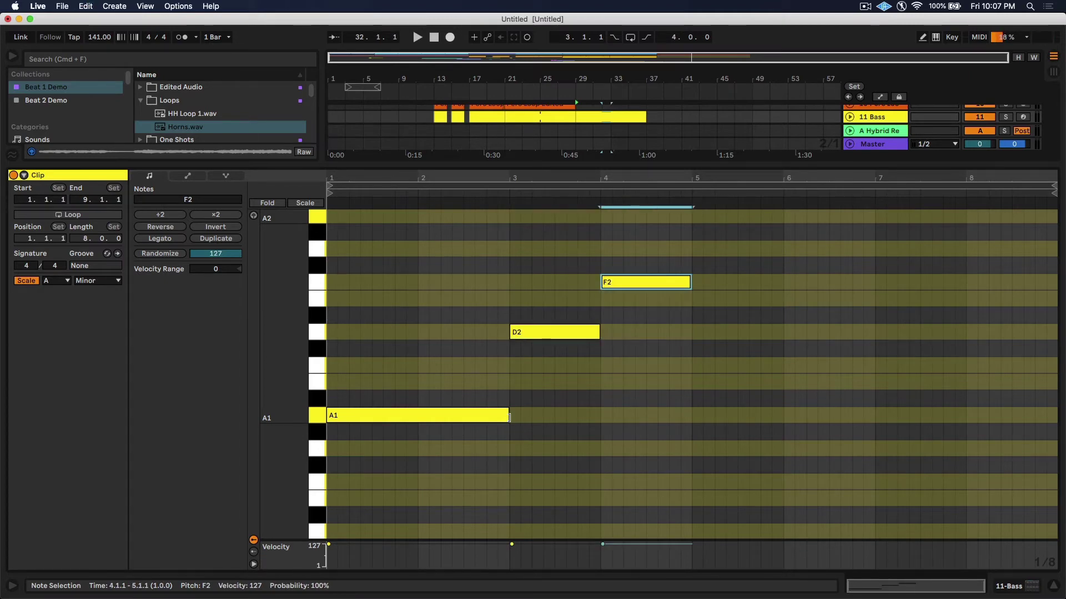
pyautogui.moveTo(682, 456); pyautogui.dragTo(333, 261)
pyautogui.press('super+d')
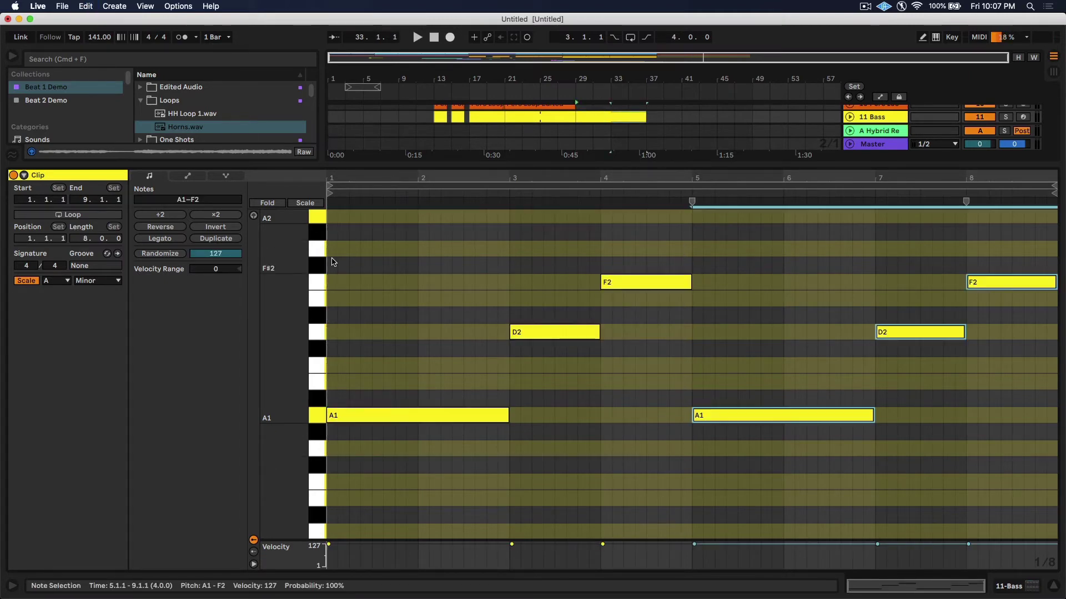
pyautogui.hotkey('shift', 'Tab')
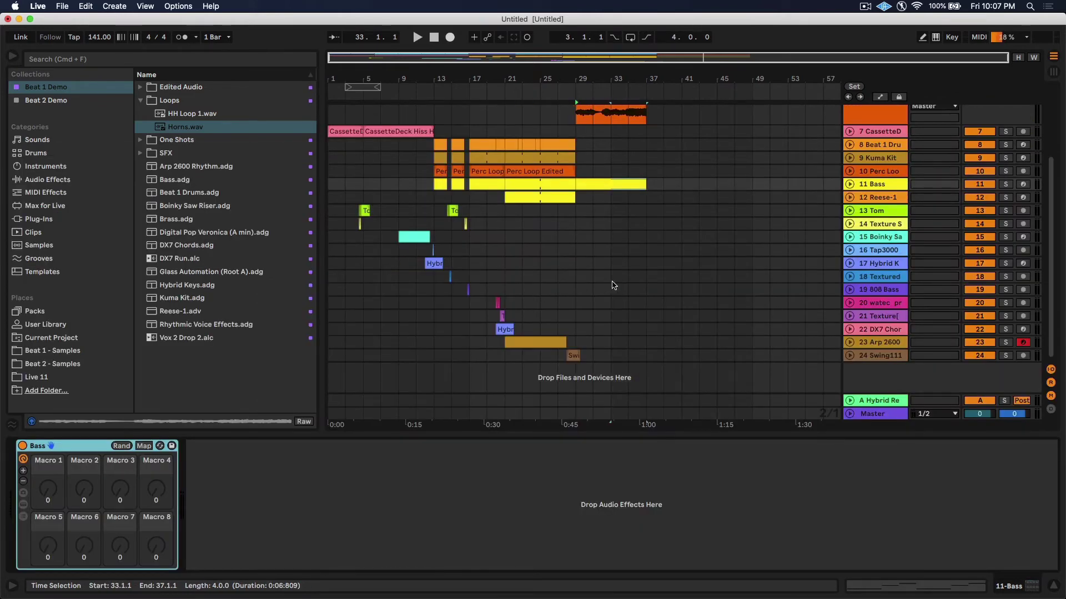
pyautogui.press('super+alt+l')
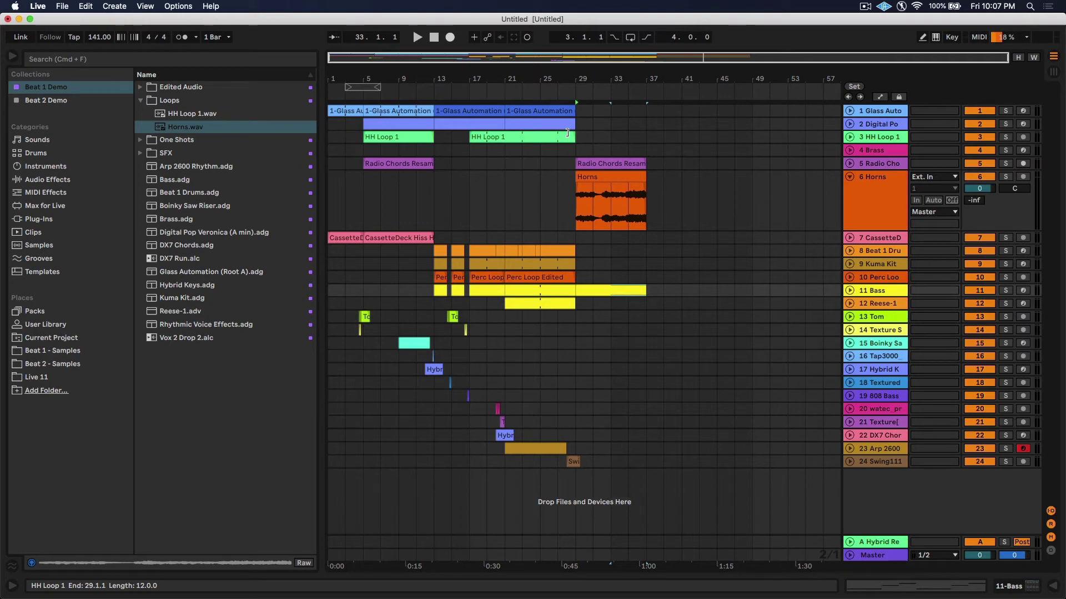
# Extend the second HH Loop 1 clip to bar 33, split it at bar 29 and consolidate the part from bar 29.
pyautogui.moveTo(567, 132); pyautogui.dragTo(801, 149)
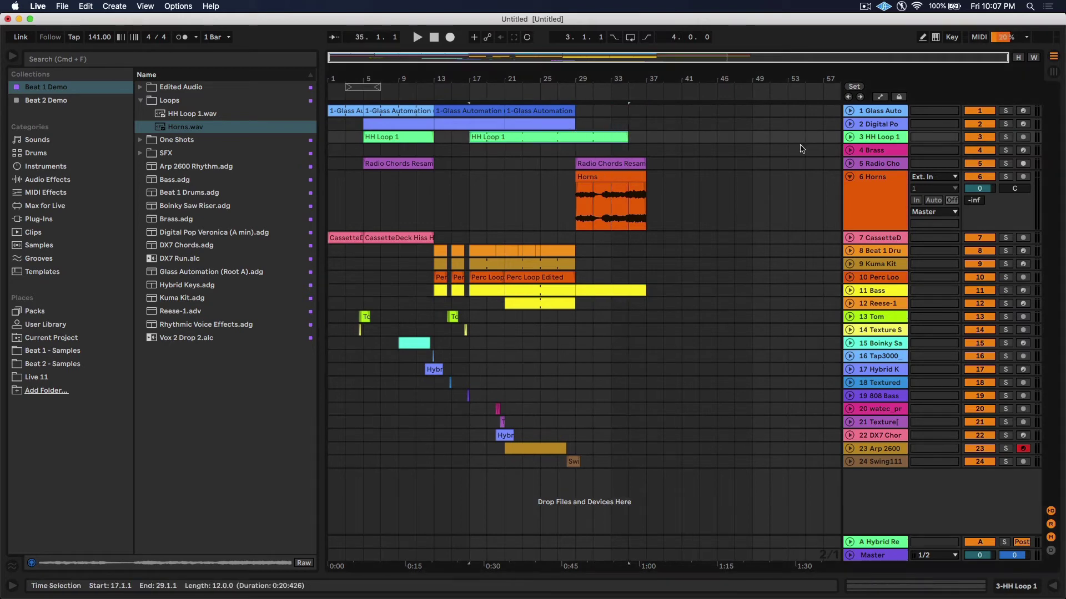
pyautogui.moveTo(628, 137); pyautogui.dragTo(611, 136)
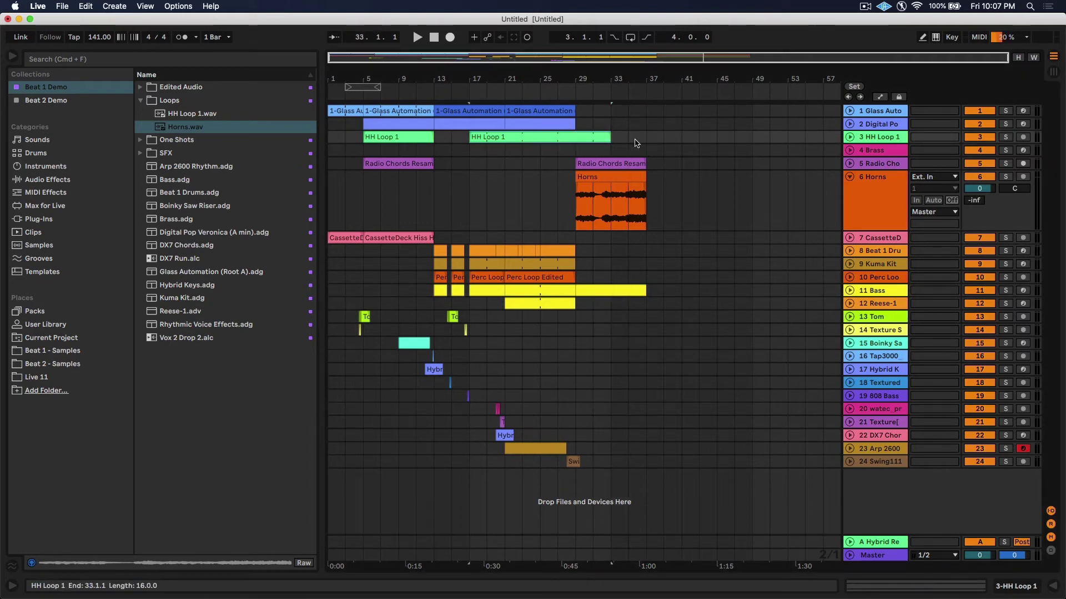
pyautogui.click(849, 137)
pyautogui.click(571, 164)
pyautogui.press('super+e')
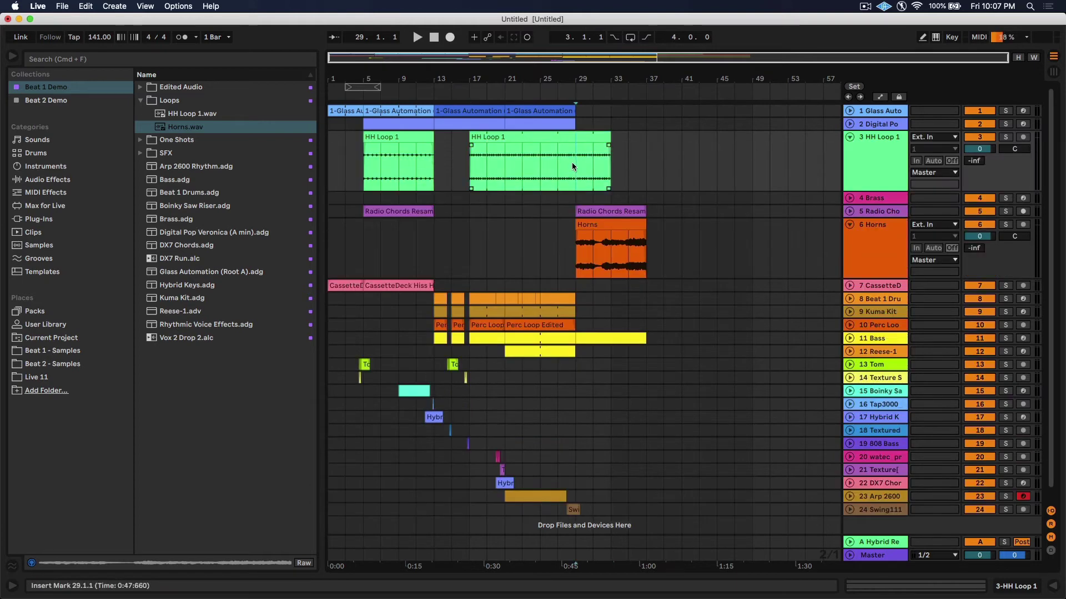
pyautogui.click(589, 139)
pyautogui.press('super+j')
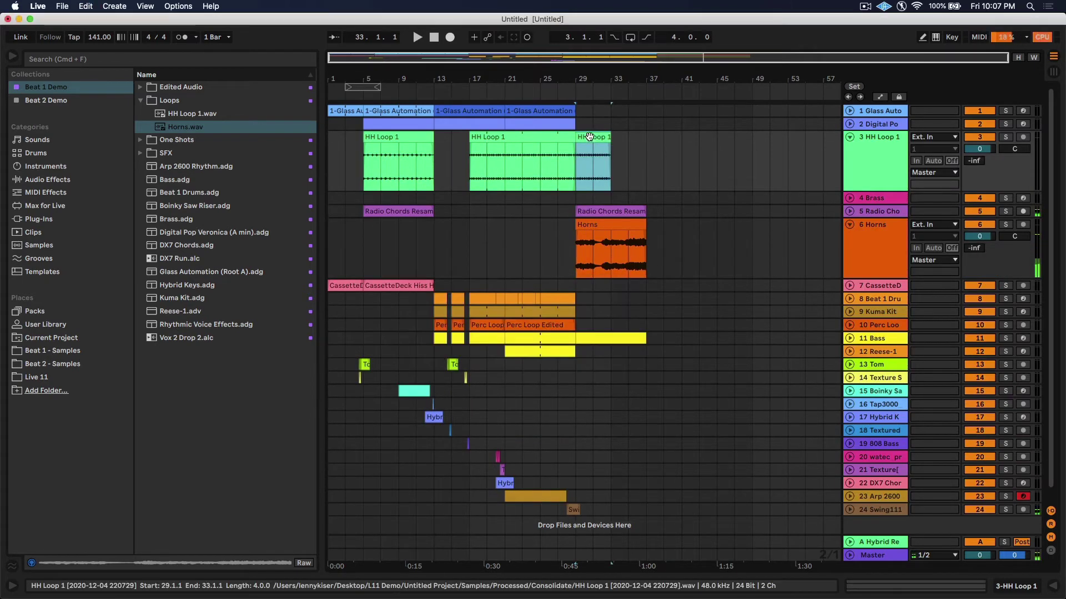
# Give the consolidated HH Loop 1 clip a Transposition envelope falling from 0 to -24 st at its end.
pyautogui.doubleClick(588, 137)
pyautogui.click(217, 176)
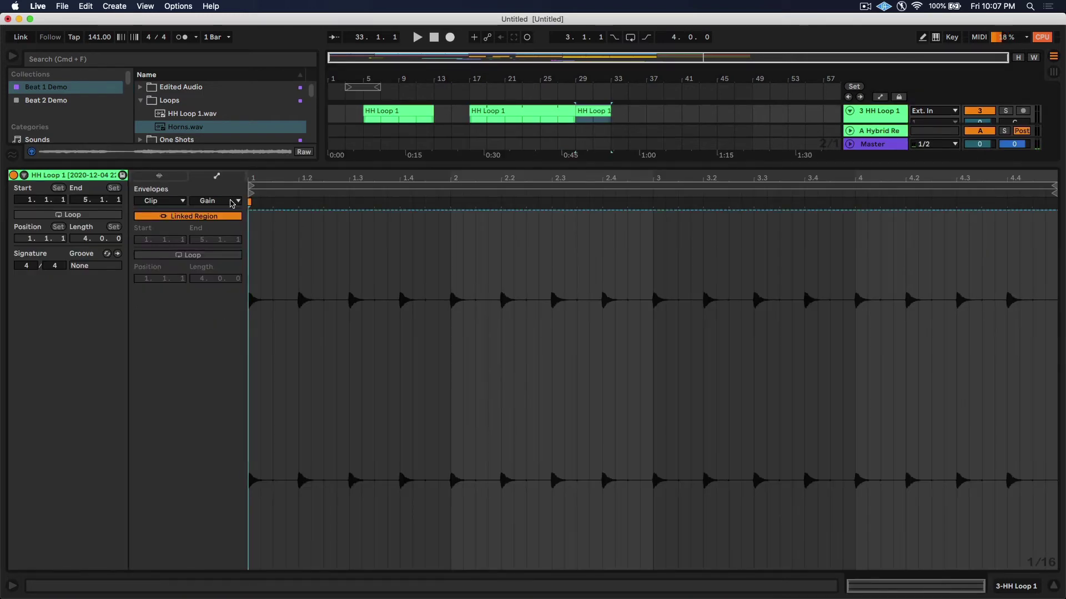
pyautogui.click(224, 207)
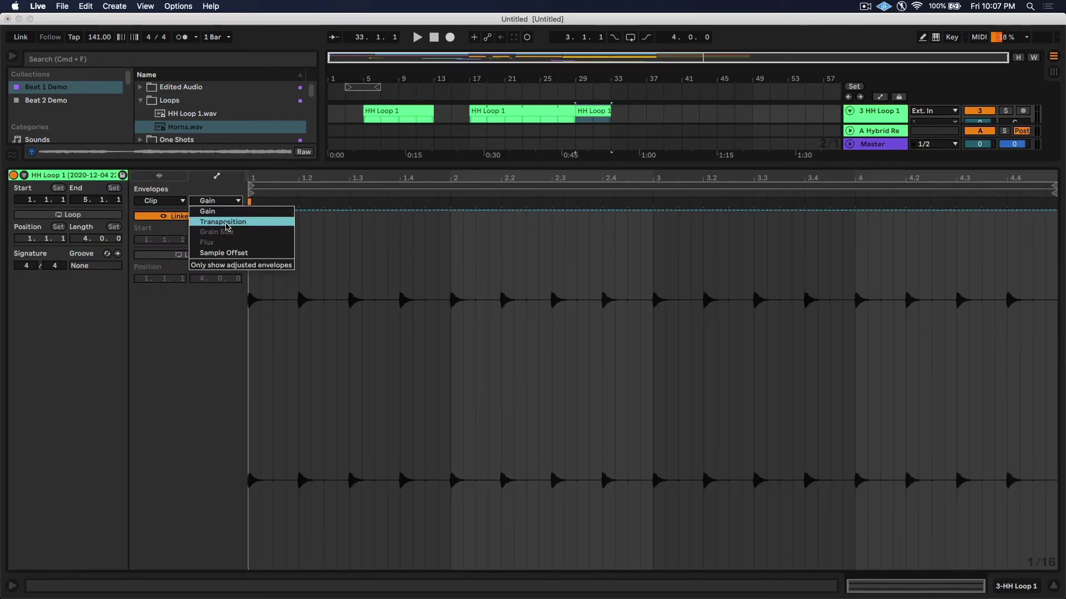
pyautogui.click(227, 222)
pyautogui.click(280, 389)
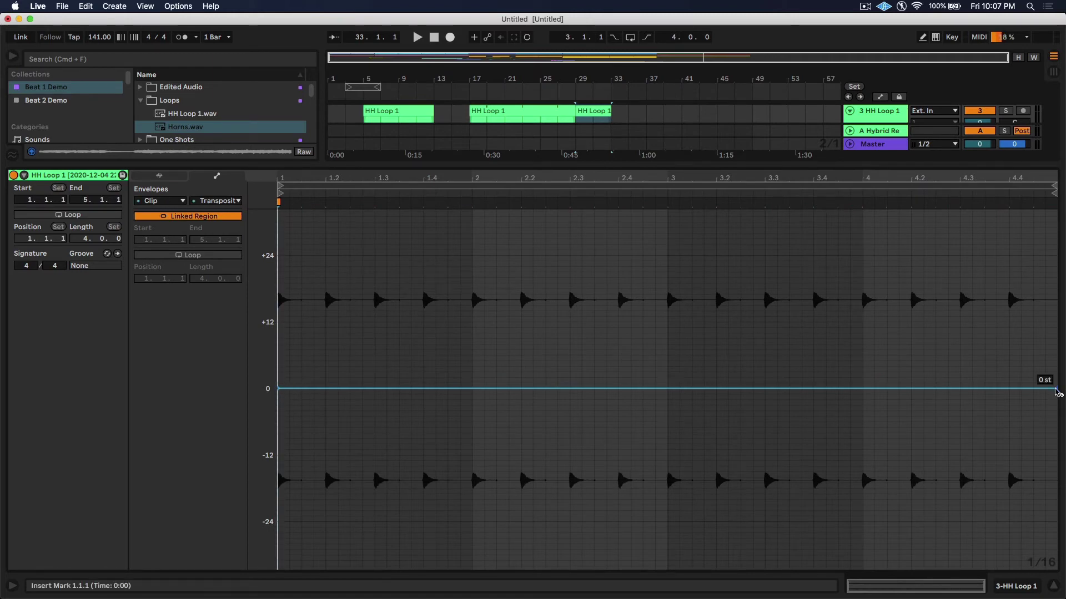
pyautogui.rightClick(1057, 388)
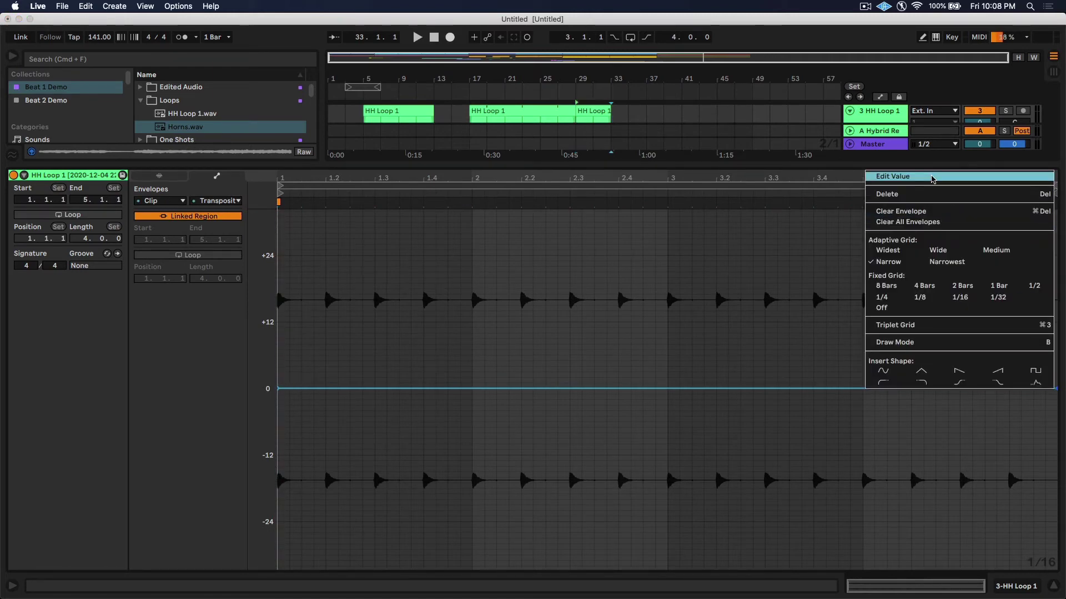
pyautogui.click(932, 177)
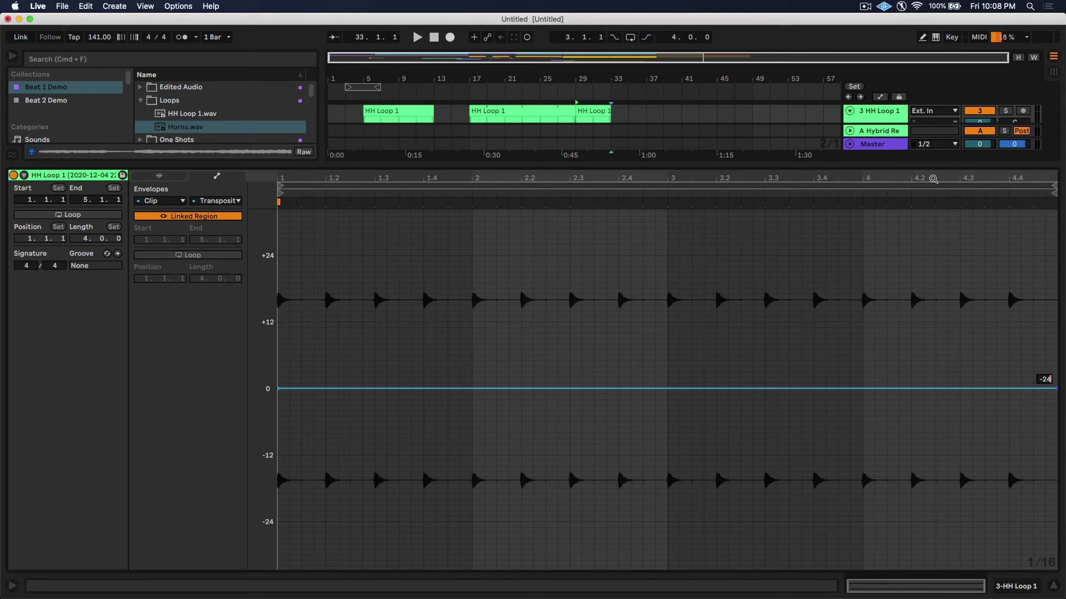
pyautogui.write('-24')
pyautogui.press('Return')
pyautogui.hotkey('shift', 'Tab')
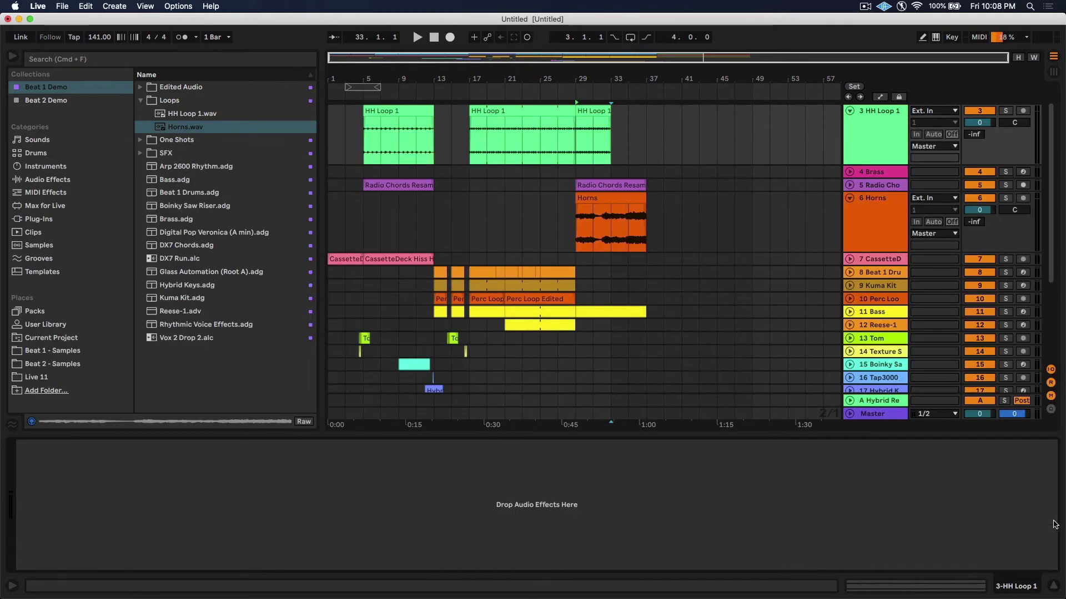
pyautogui.press('super+alt+l')
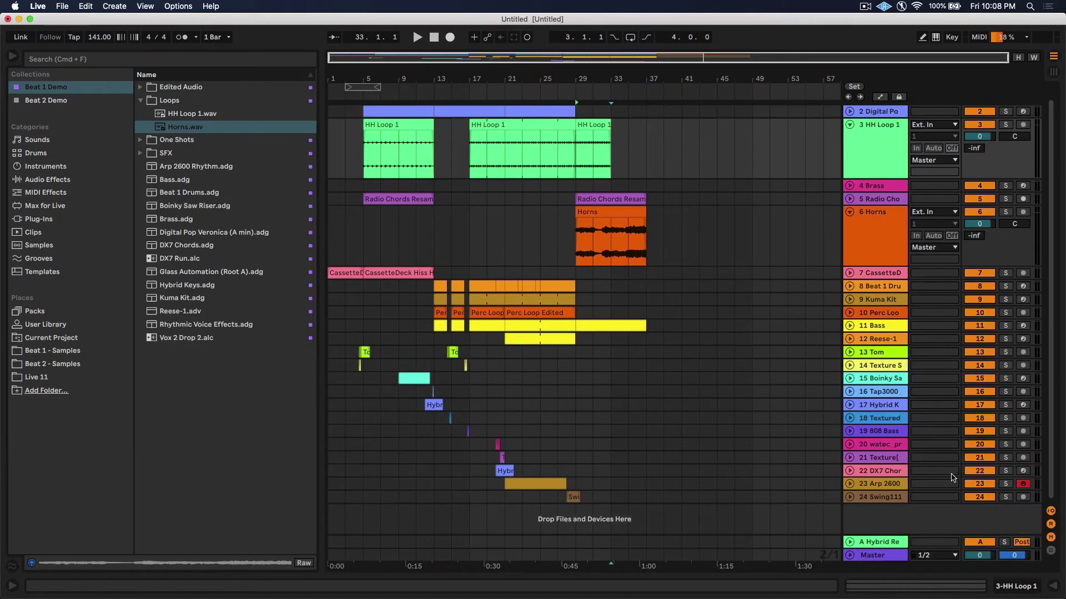
# Fold all tracks and play the arrangement from bar 25 to hear the section starting at bar 29.
pyautogui.keyDown('alt'); pyautogui.click(849, 211); pyautogui.keyUp('alt')
pyautogui.click(543, 419)
pyautogui.press('space')
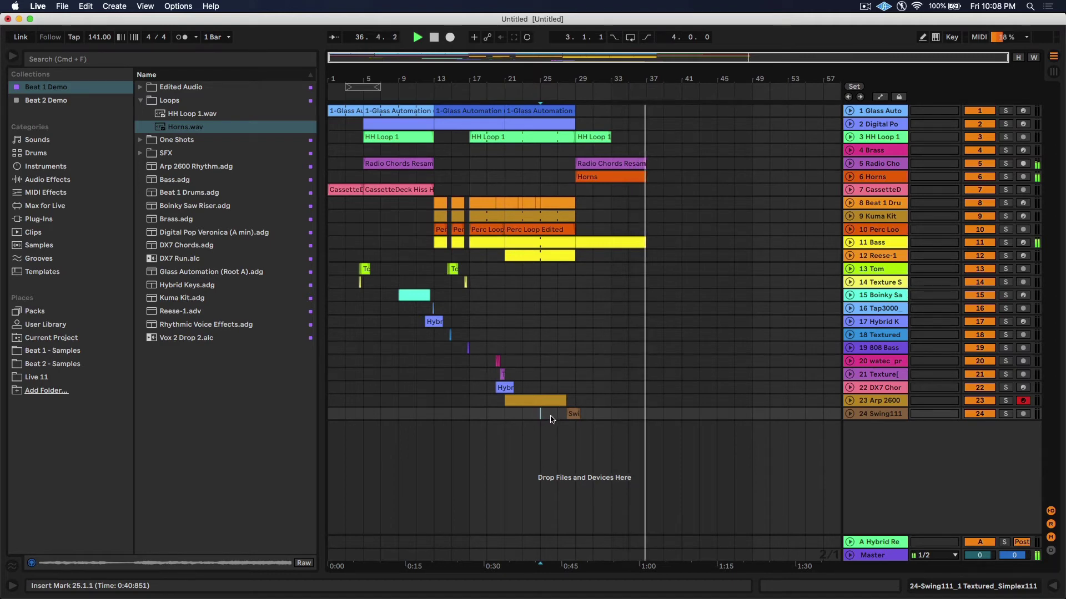
# Record about three bars on the DX7 Chords track starting at bar 35.
pyautogui.click(628, 387)
pyautogui.press('space')
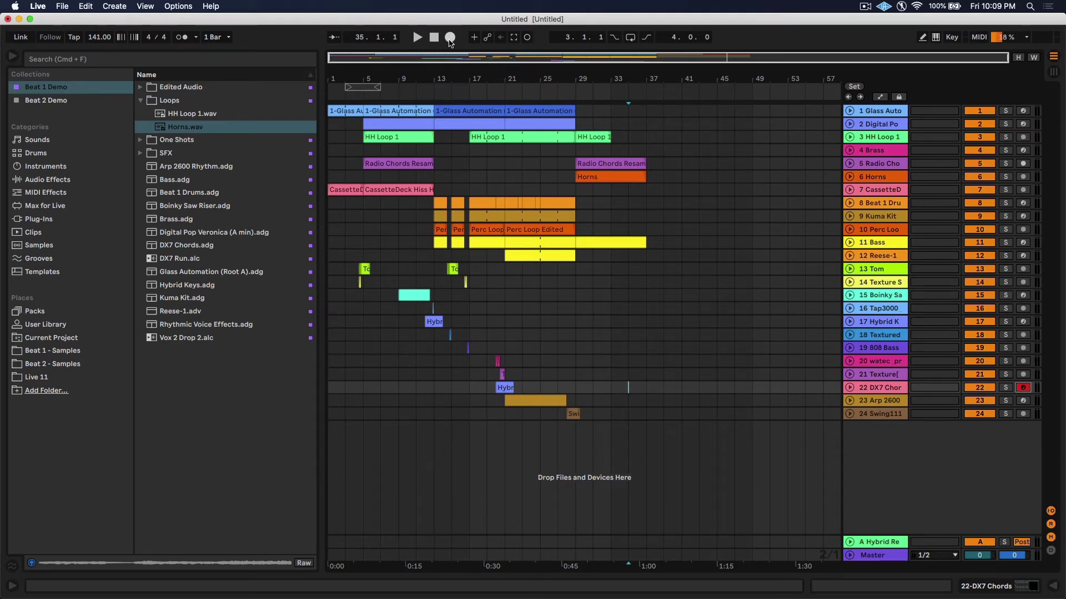
pyautogui.click(450, 37)
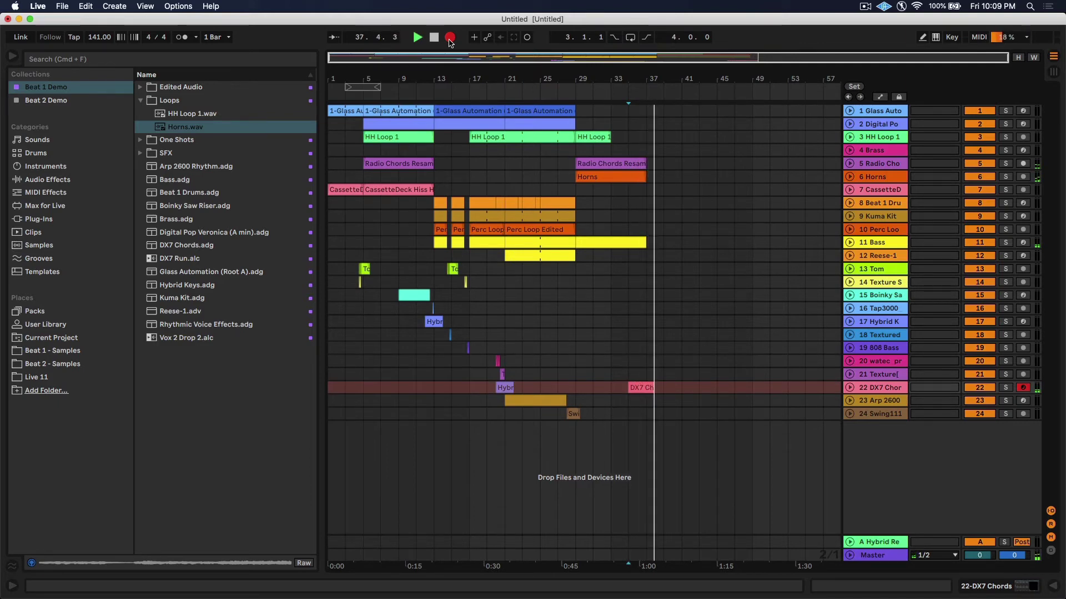
pyautogui.press('space')
# Move the recorded DX7 Chords clip to start at about 35.1.2 and play it from bar 35.
pyautogui.moveTo(643, 79); pyautogui.dragTo(635, 111)
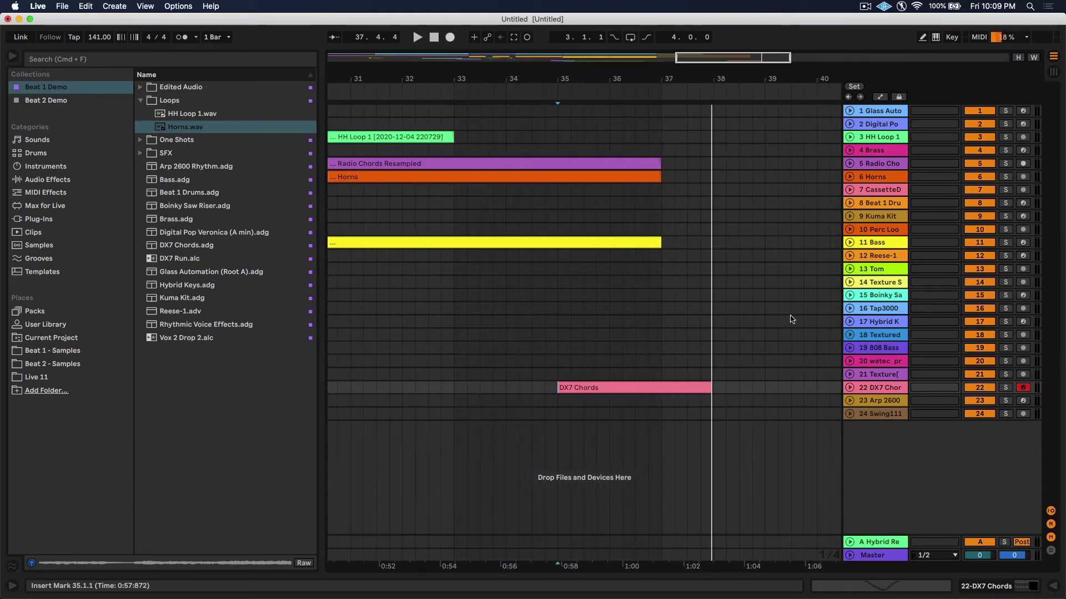
pyautogui.click(850, 388)
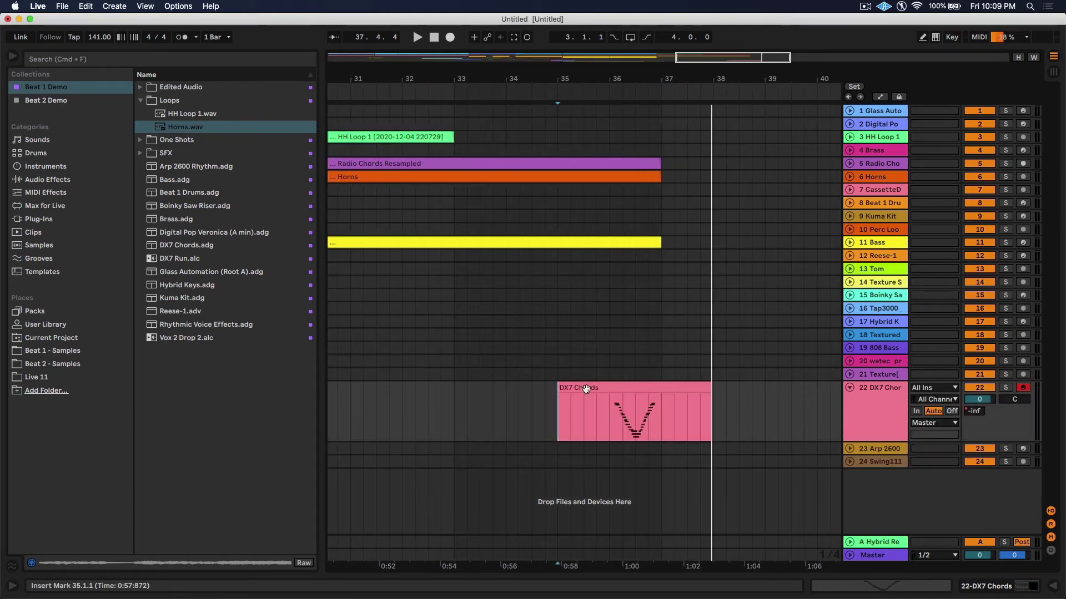
pyautogui.moveTo(597, 386); pyautogui.dragTo(604, 388)
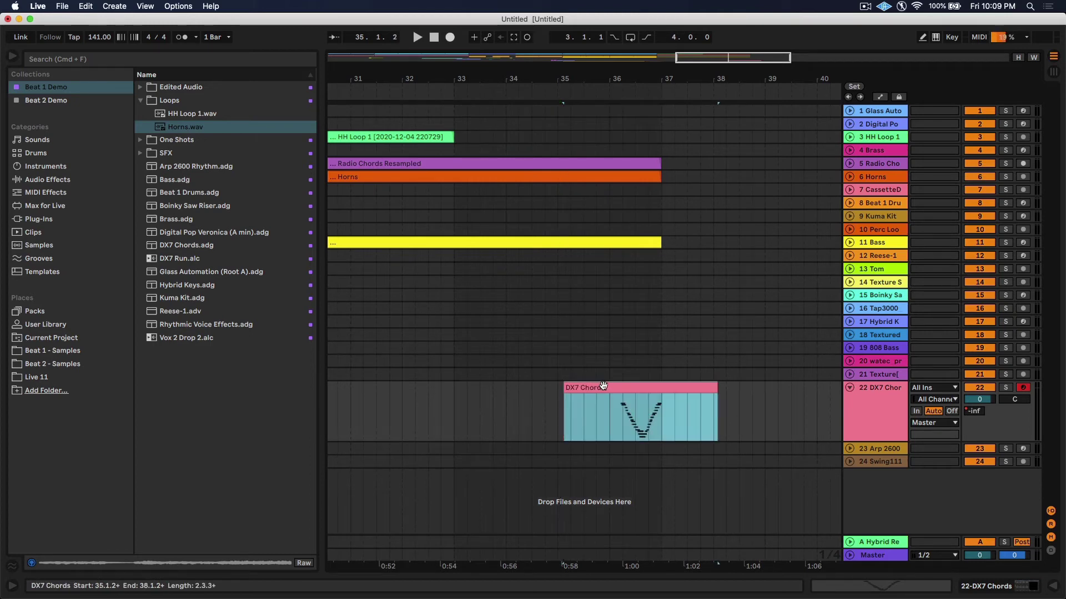
pyautogui.click(553, 428)
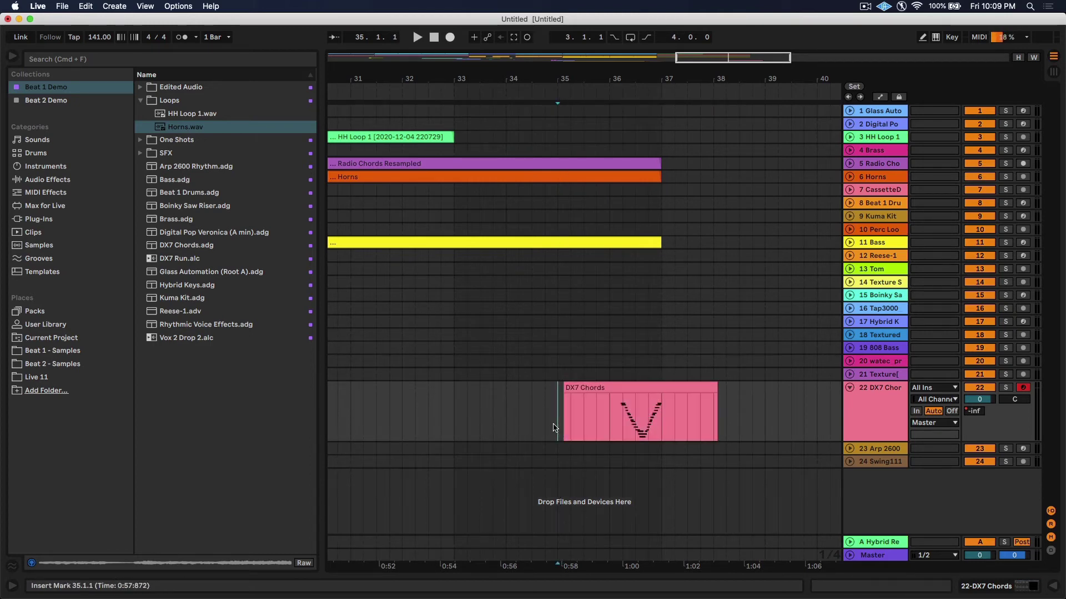
pyautogui.press('space')
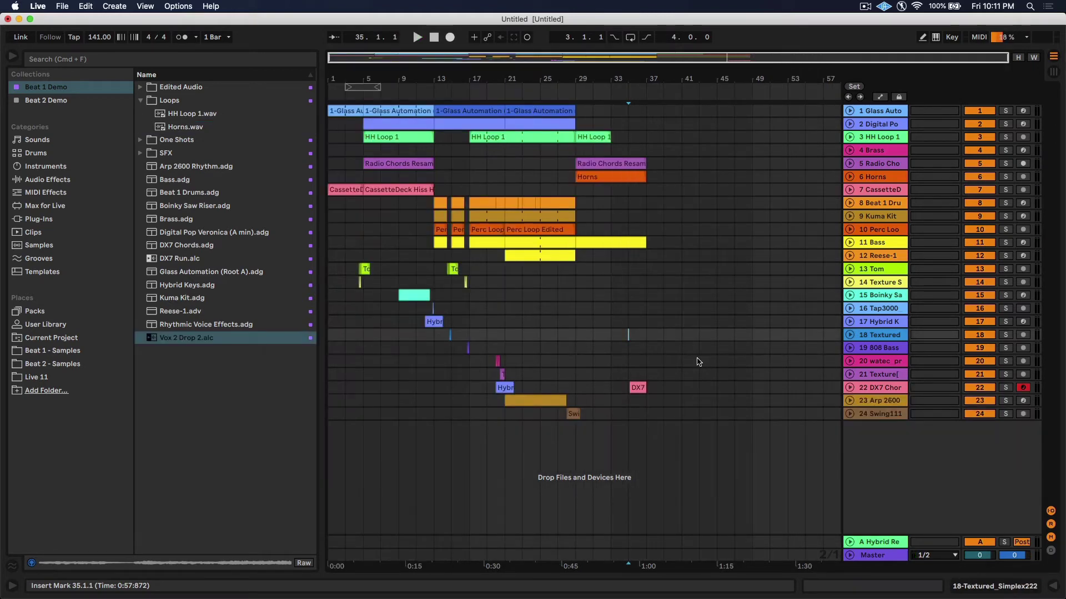
# Copy the arrangement section in bars 21 to 29 across all tracks to bar 37.
pyautogui.moveTo(566, 361); pyautogui.dragTo(578, 386)
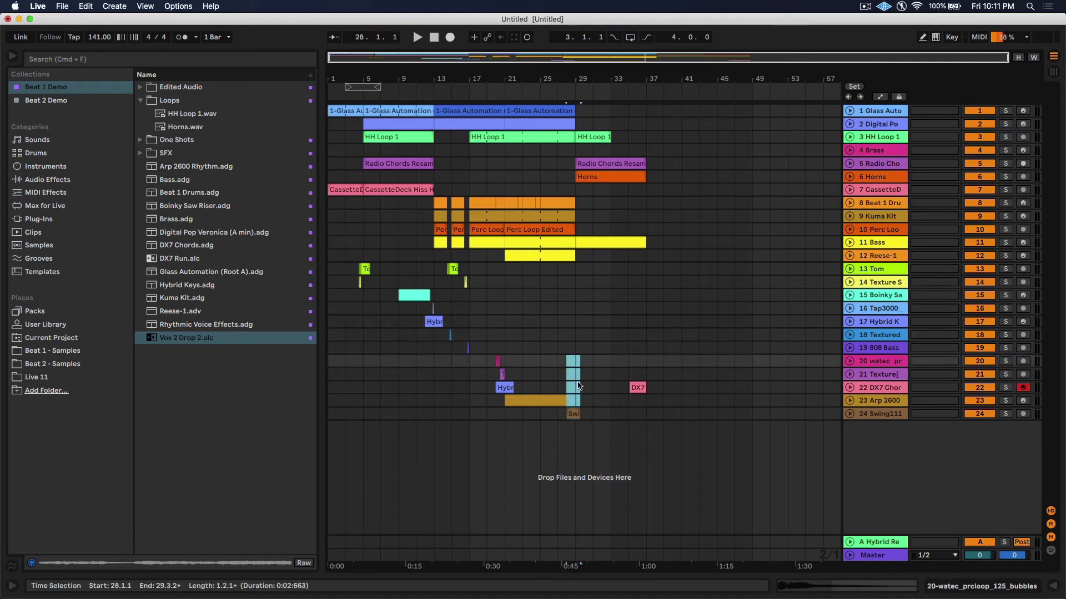
pyautogui.moveTo(574, 466); pyautogui.dragTo(681, 113)
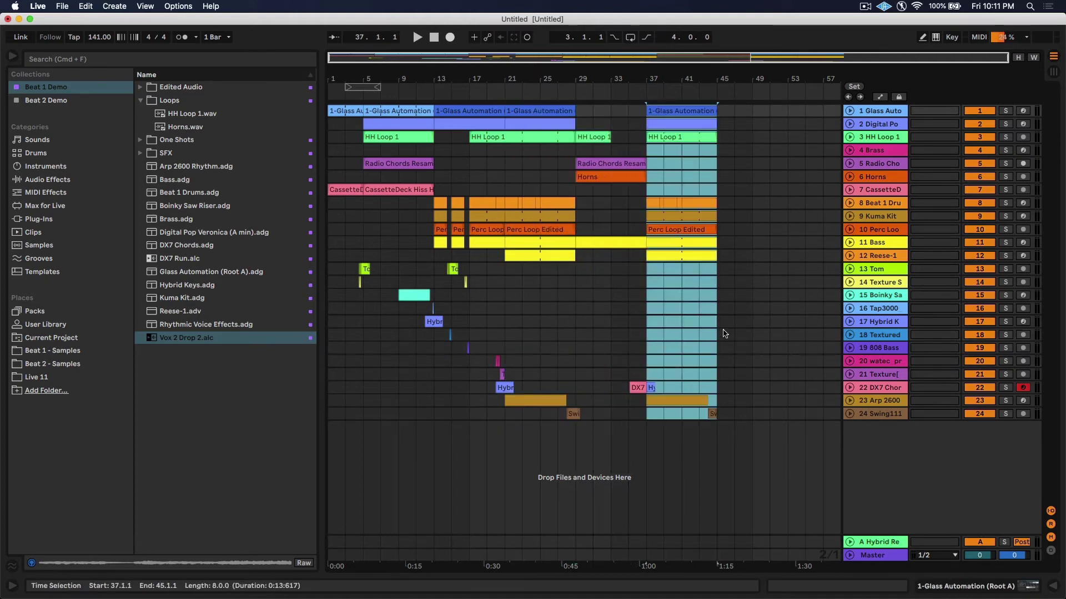
pyautogui.click(716, 360)
# Delete the copied clips on the DX7 Chords, Swing111, Reese-1 and Arp 2600 tracks in bars 37 to 45.
pyautogui.click(653, 389)
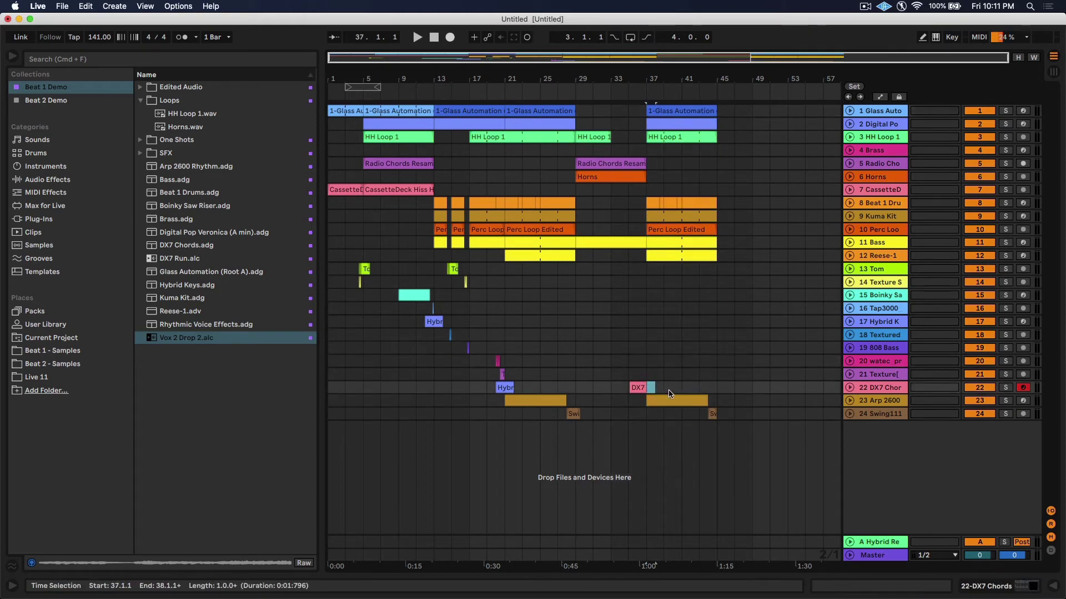
pyautogui.click(712, 414)
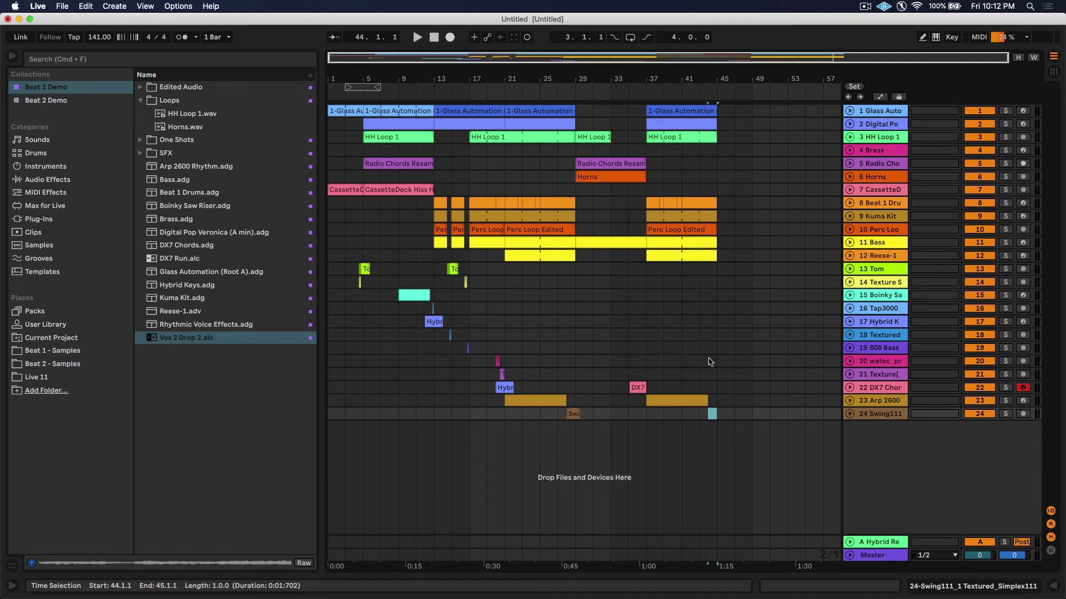
pyautogui.click(673, 256)
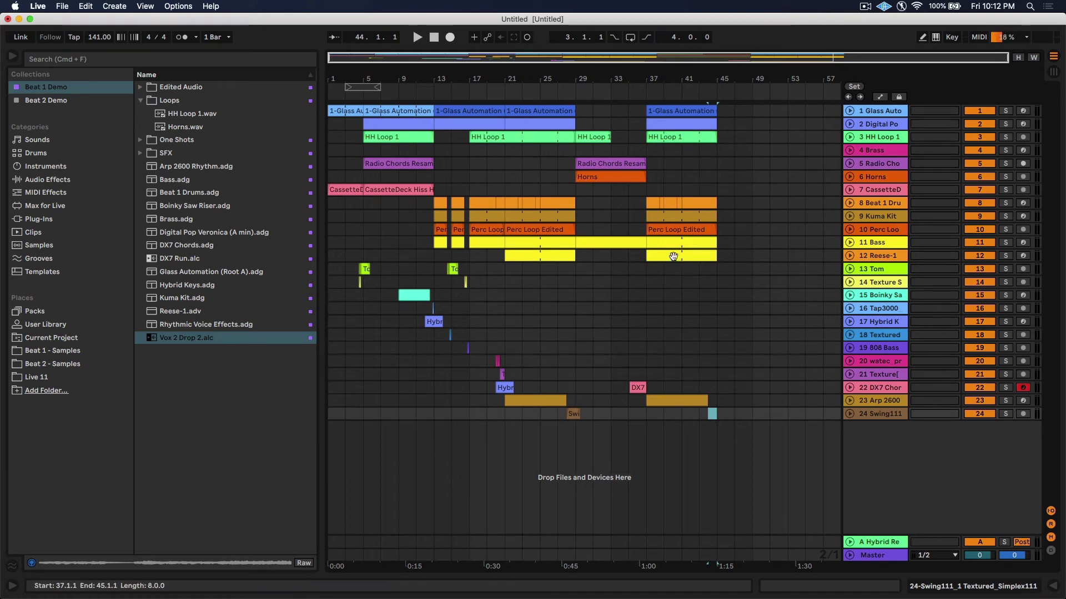
pyautogui.press('Delete')
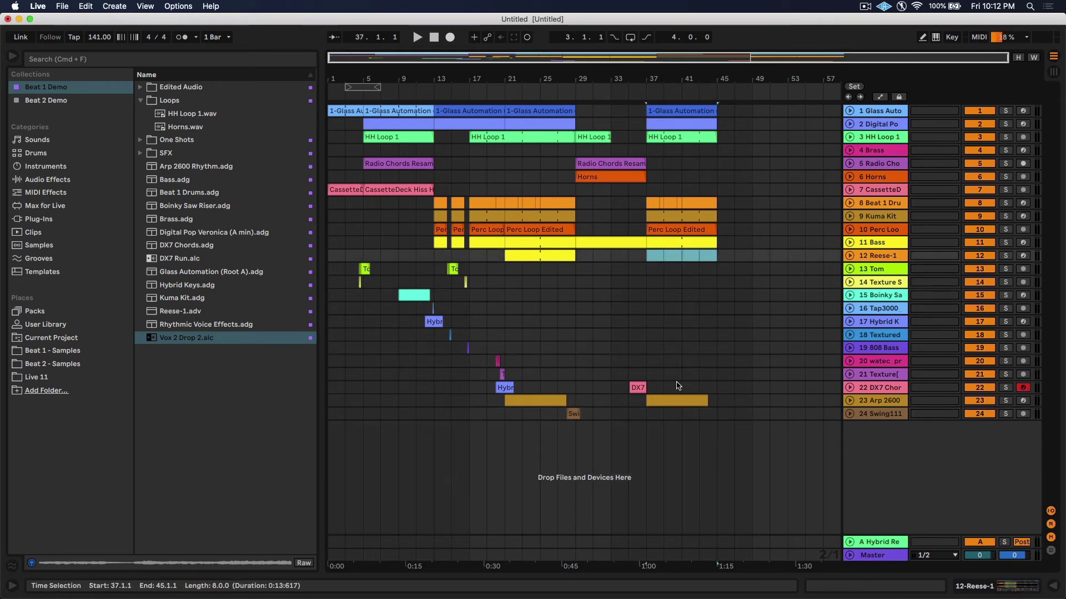
pyautogui.click(668, 400)
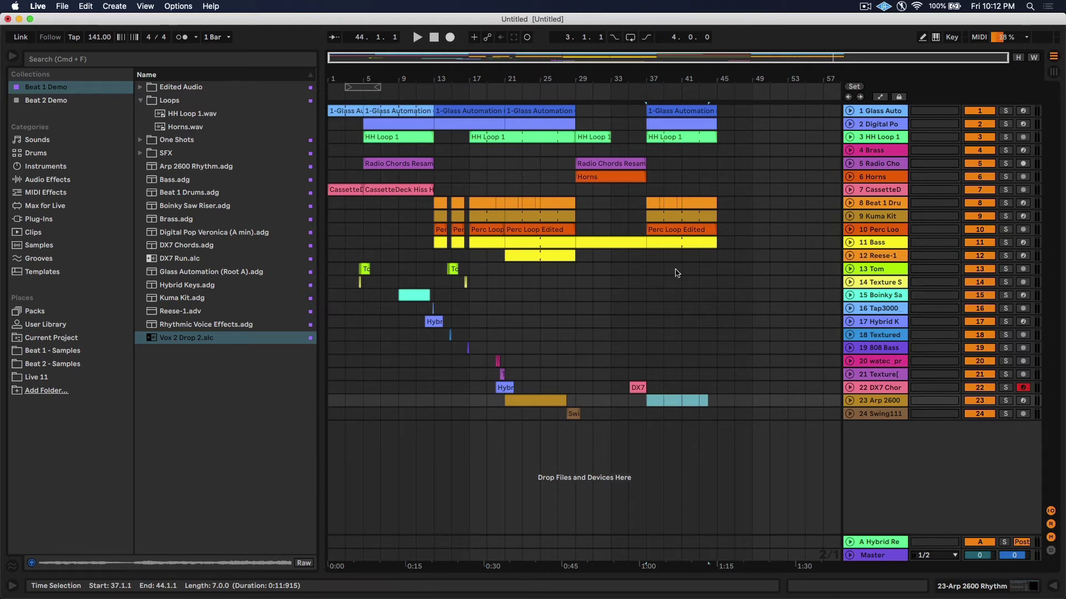
# In the Glass Automation clip at bar 37, delete every note except the first Phrase 6 note and duplicate it through the eight bars.
pyautogui.doubleClick(666, 112)
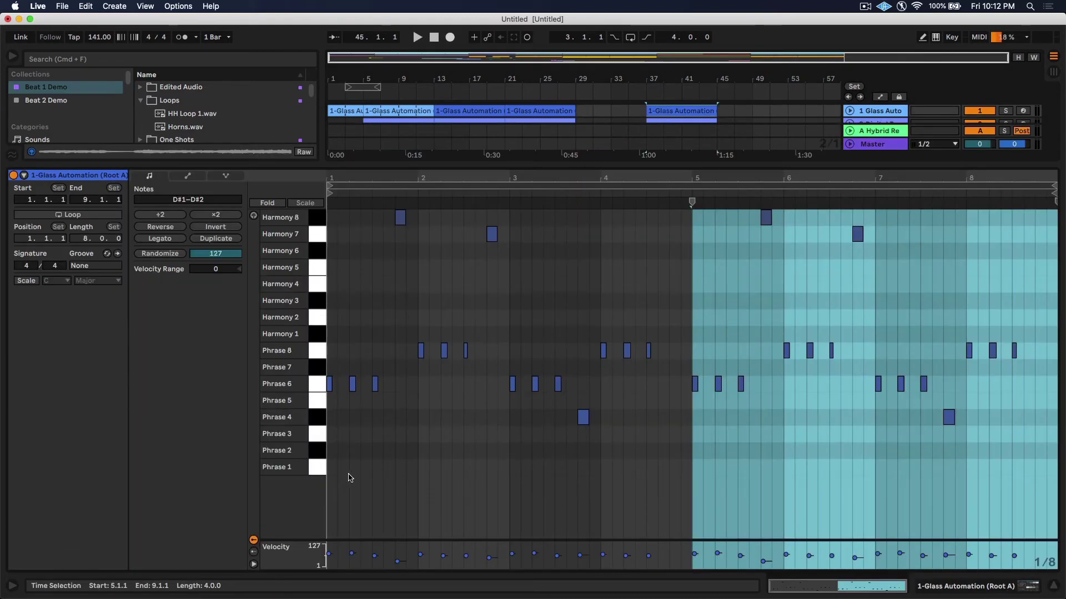
pyautogui.click(350, 491)
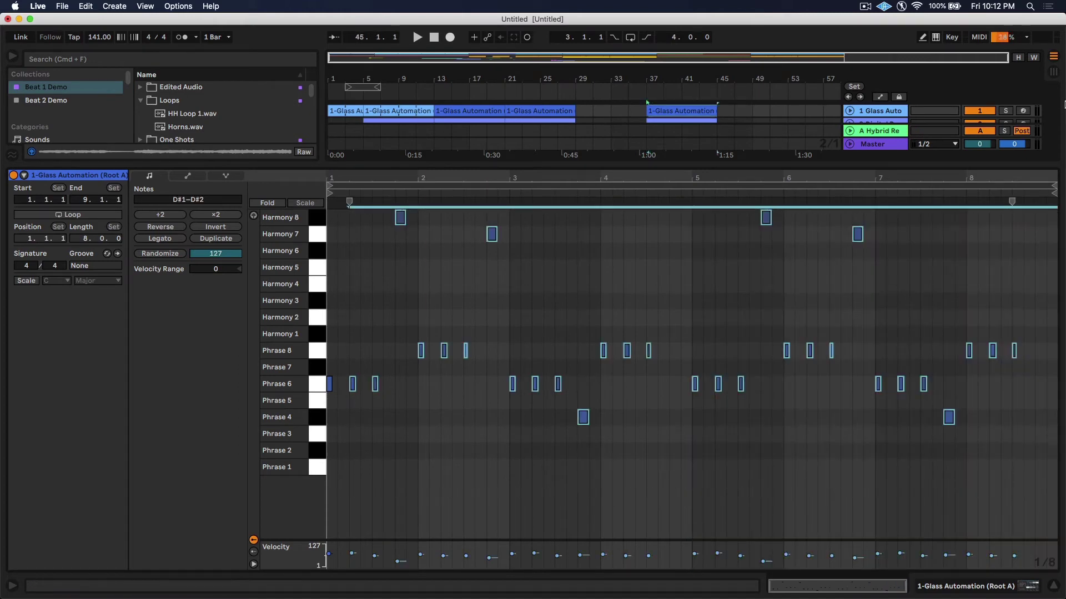
pyautogui.press('Delete')
pyautogui.press('super+a')
pyautogui.press('super+d')
pyautogui.press('super+d')
pyautogui.press('super+d')
pyautogui.press('super+d')
pyautogui.press('super+d')
pyautogui.press('super+d')
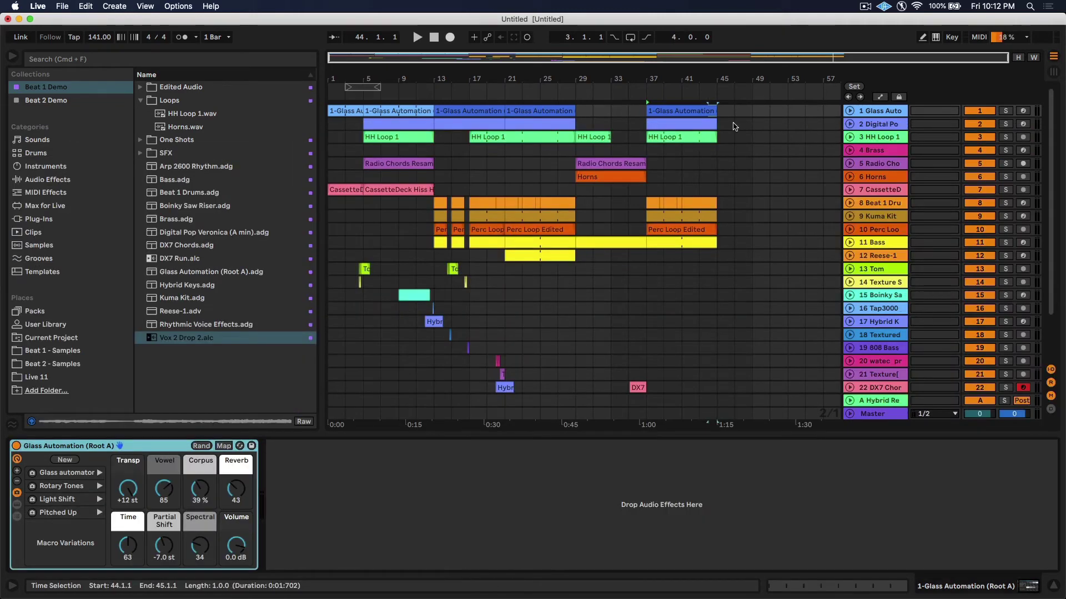
# Replace the Digital Pop Veronica clip at bar 37 with Vox 2 Drop 2.alc and play the arrangement from bar 35.
pyautogui.click(712, 124)
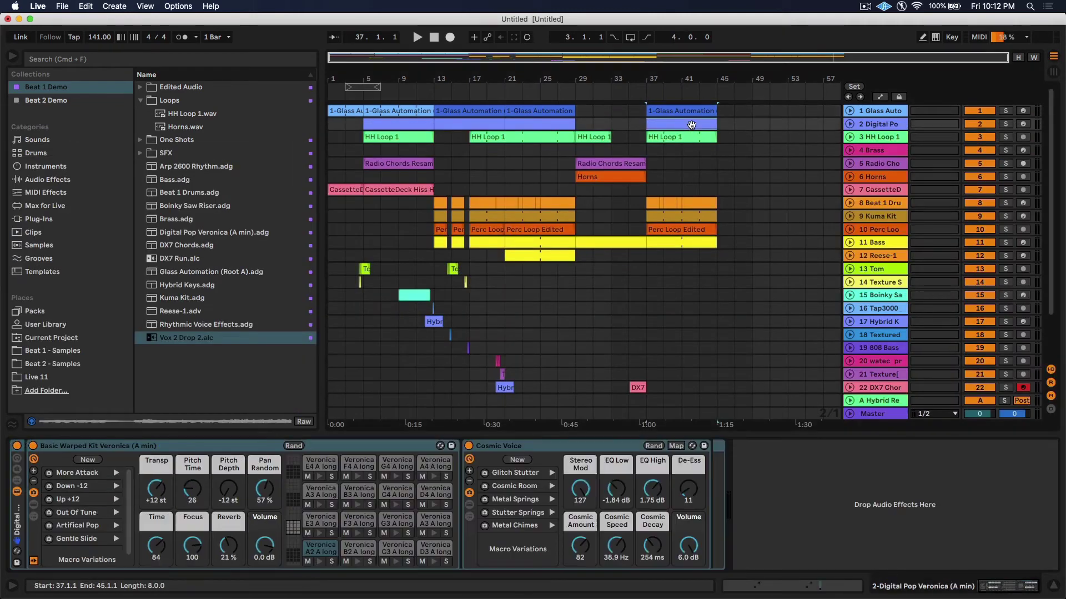
pyautogui.click(849, 111)
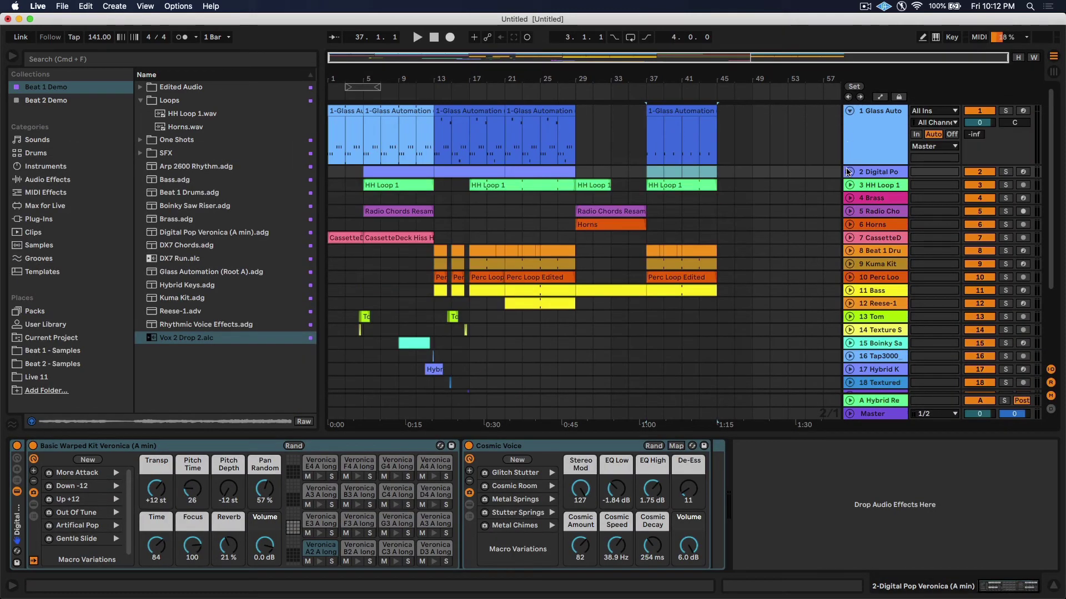
pyautogui.click(849, 172)
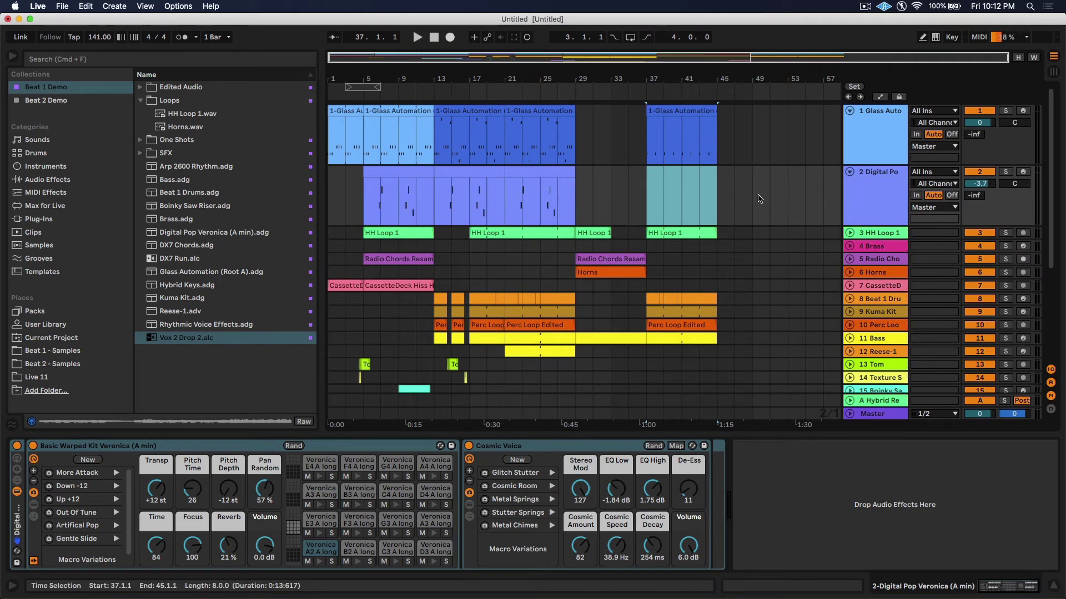
pyautogui.moveTo(179, 342); pyautogui.dragTo(645, 195)
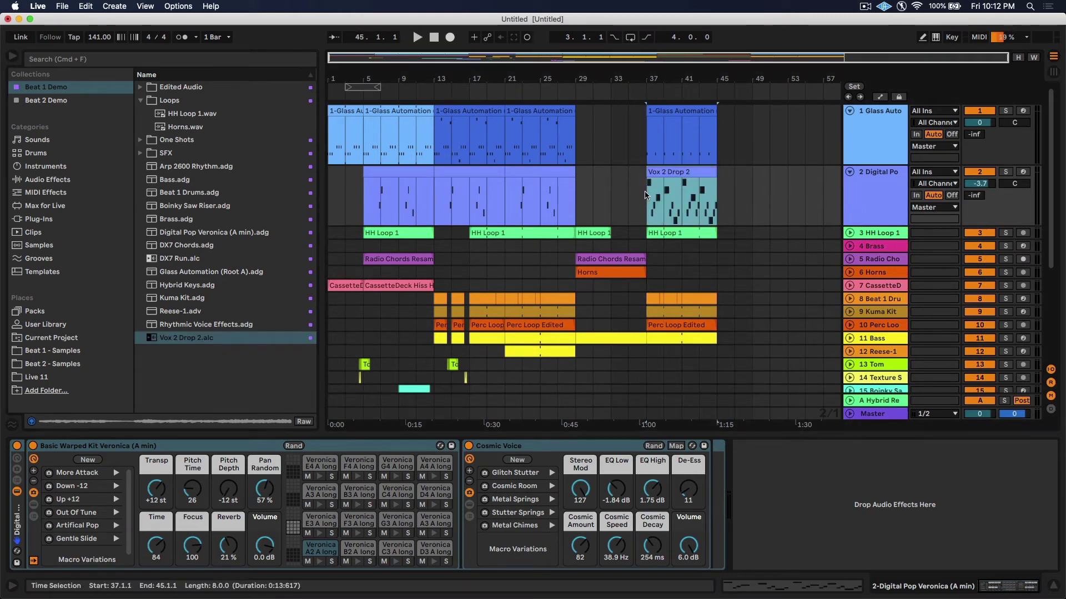
pyautogui.press('super+alt+l')
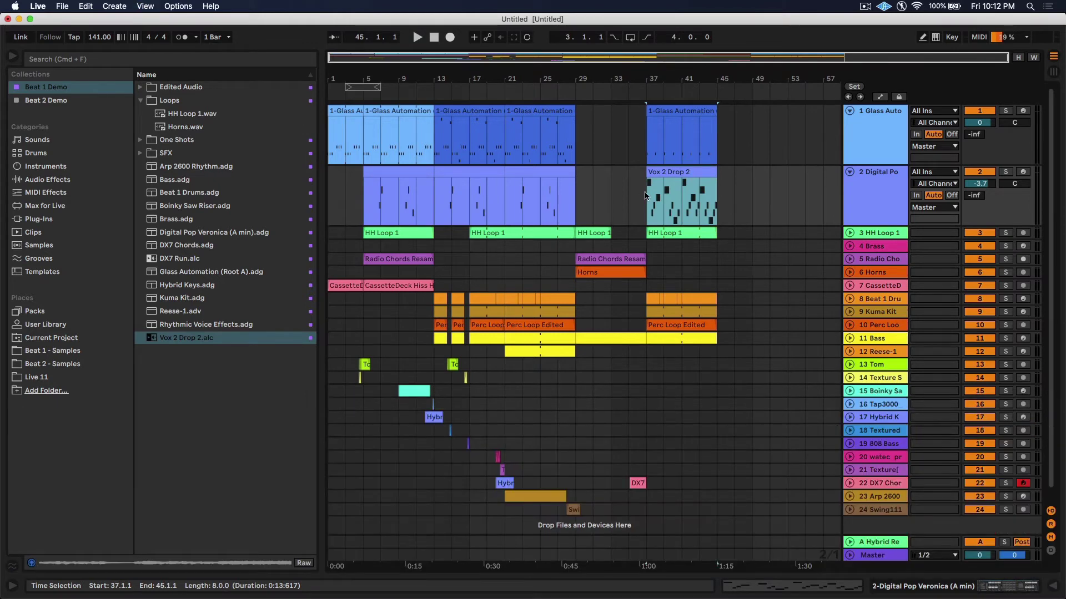
pyautogui.click(628, 298)
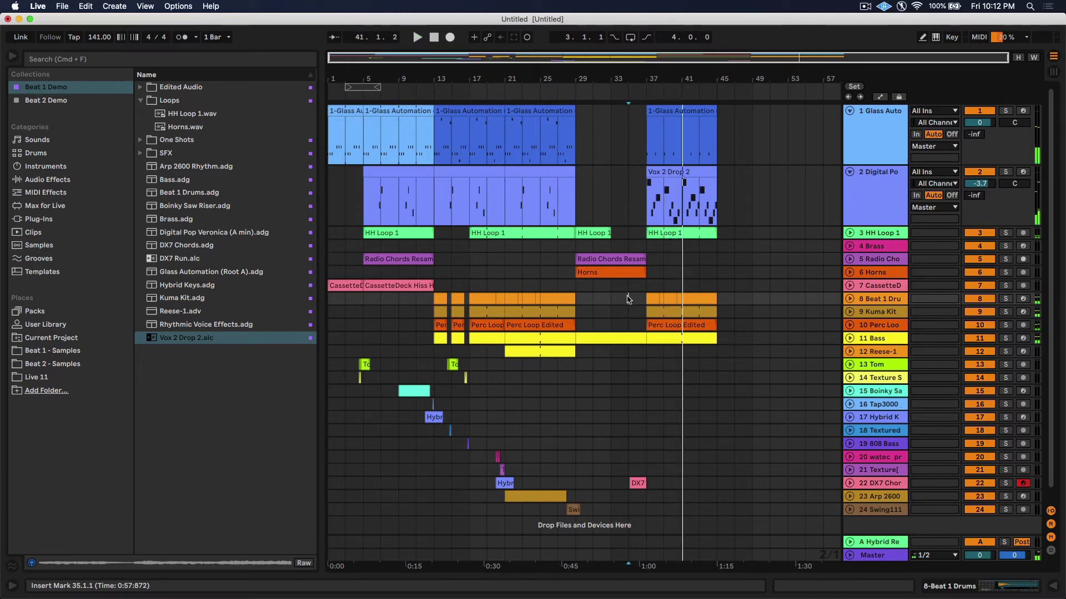
pyautogui.keyDown('alt'); pyautogui.click(849, 111); pyautogui.keyUp('alt')
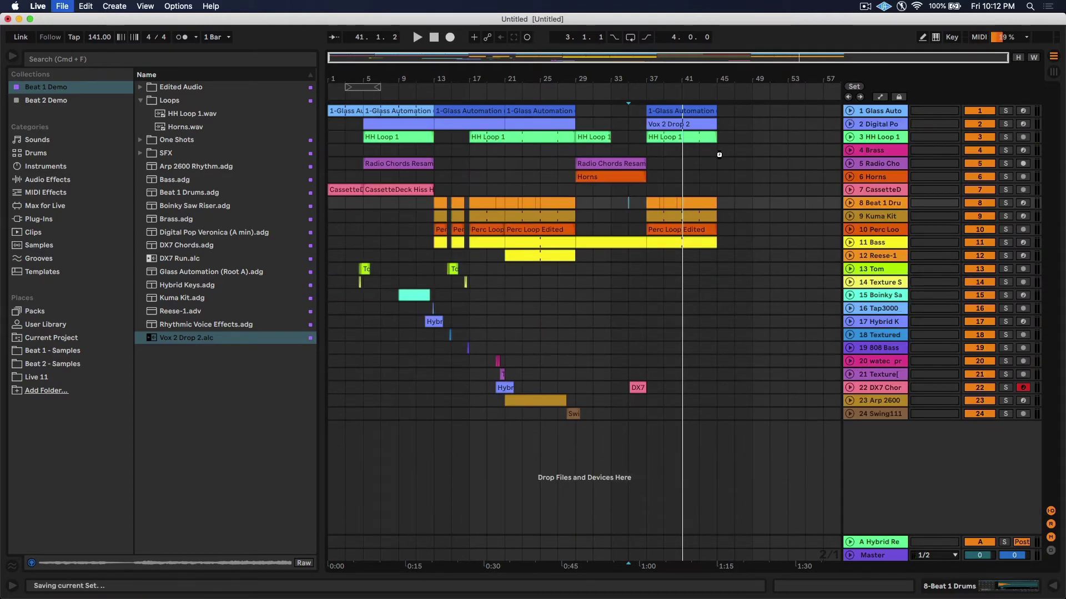
# Delete the material from 38.3.1 to 39.1.1 on tracks 1 to 16 to leave a two-beat gap.
pyautogui.moveTo(680, 76)
pyautogui.mouseDown()
pyautogui.moveTo(680, 91)
pyautogui.moveTo(680, 77)
pyautogui.mouseUp()
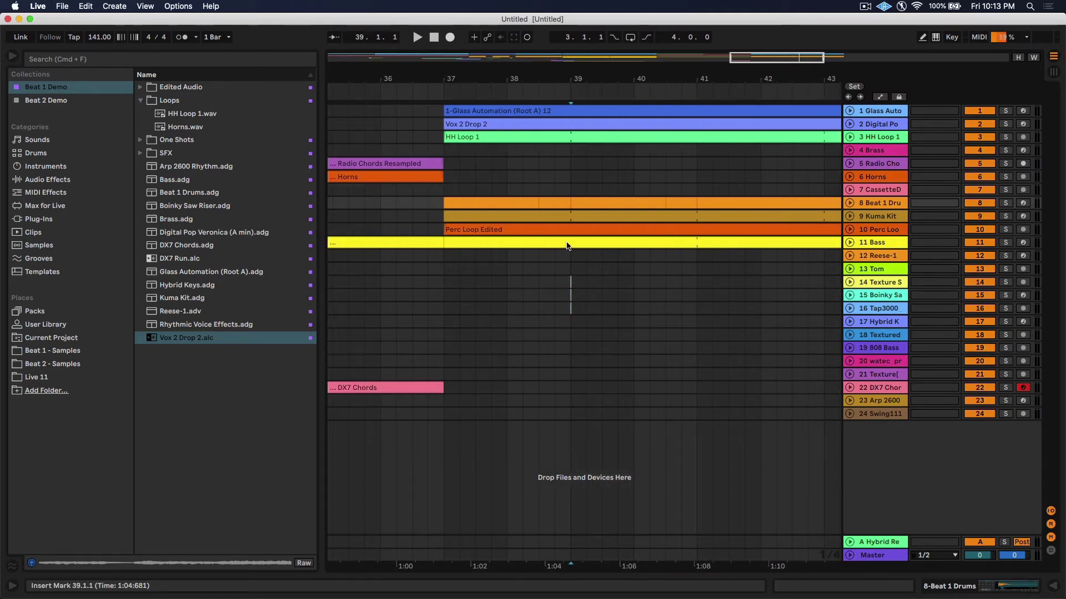
pyautogui.moveTo(567, 246); pyautogui.dragTo(544, 108)
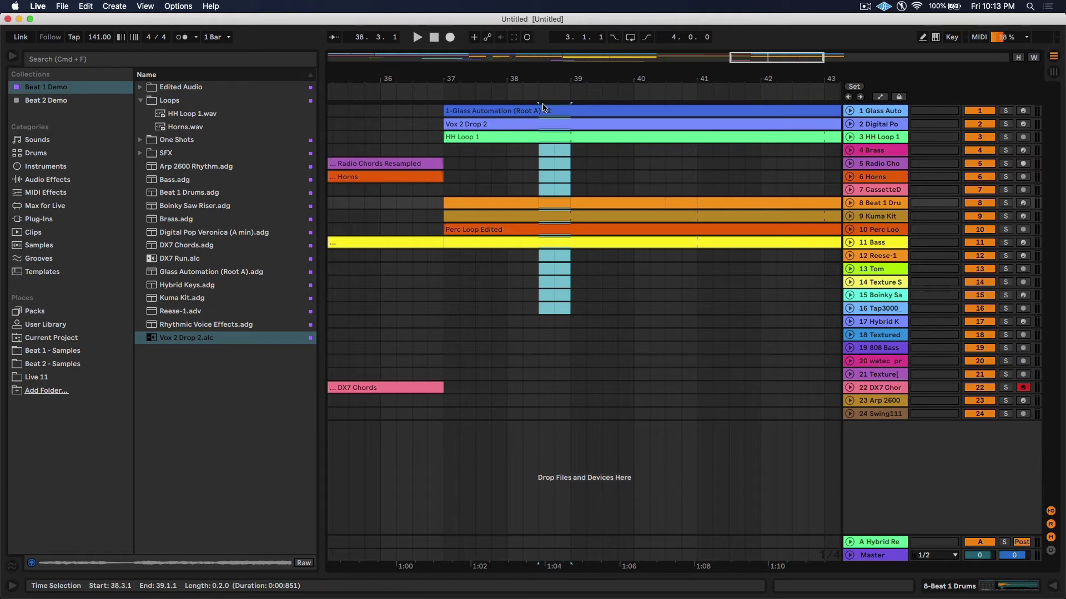
pyautogui.press('super+e')
pyautogui.press('w')
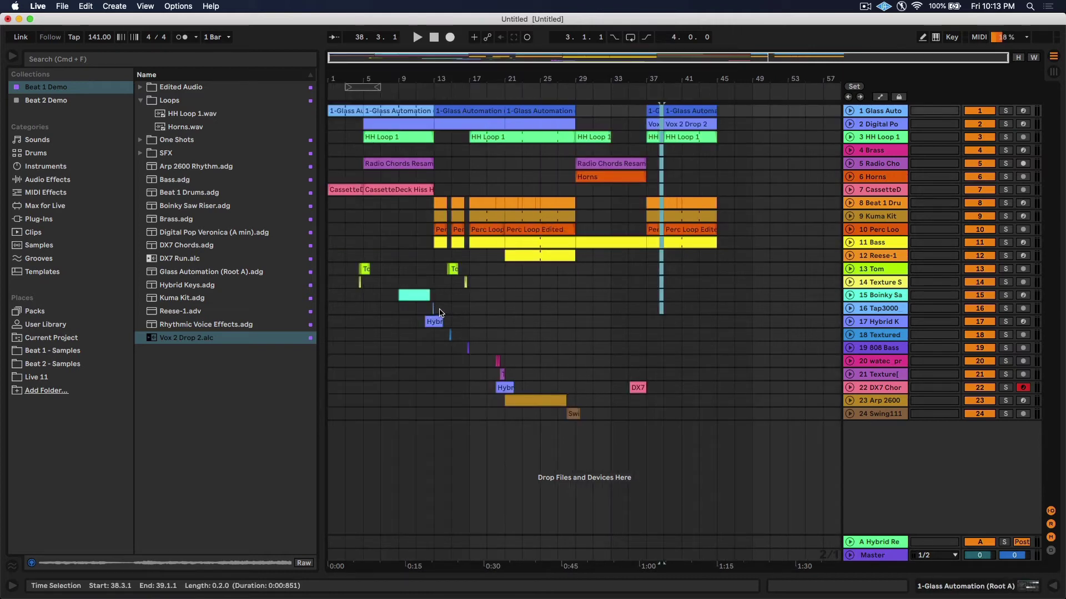
pyautogui.press('Delete')
# Copy the Texture Sparrow 4 clip from 16.3.1 to the start of the gap at 38.3.1.
pyautogui.click(464, 282)
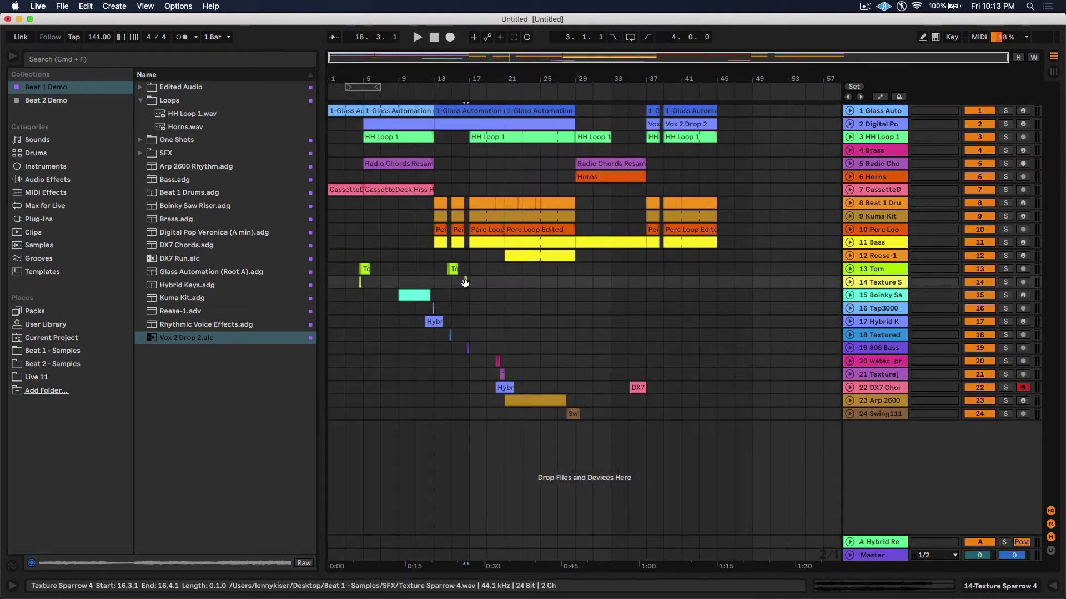
pyautogui.click(660, 284)
pyautogui.moveTo(659, 284); pyautogui.dragTo(660, 284)
# Extend the ends of the Beat 1 Drums and Kuma Kit clips before the gap to 38.3.3.
pyautogui.moveTo(667, 78); pyautogui.dragTo(668, 172)
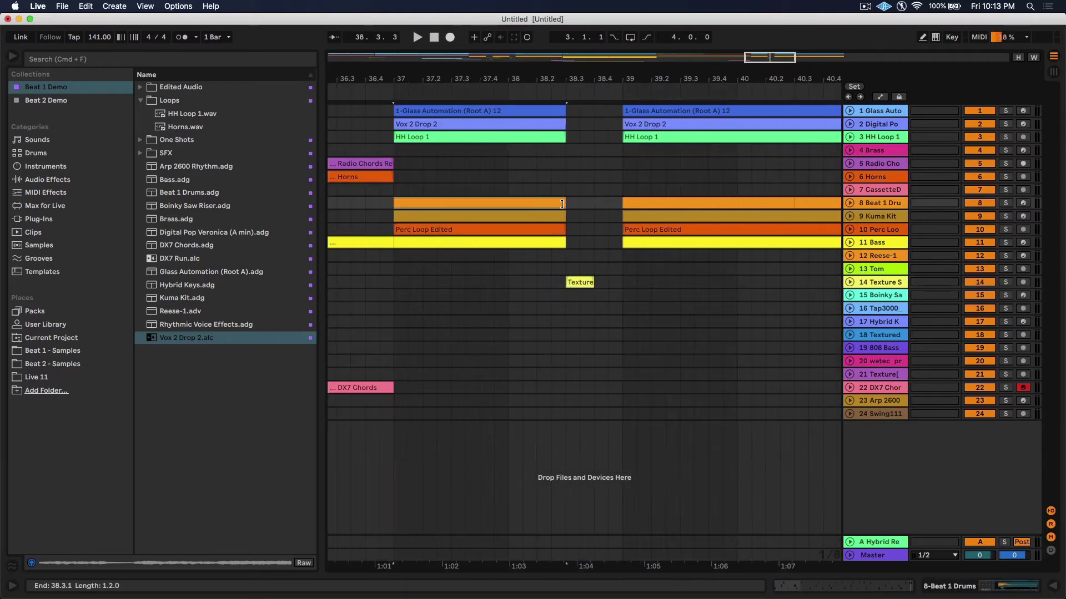
pyautogui.click(564, 219)
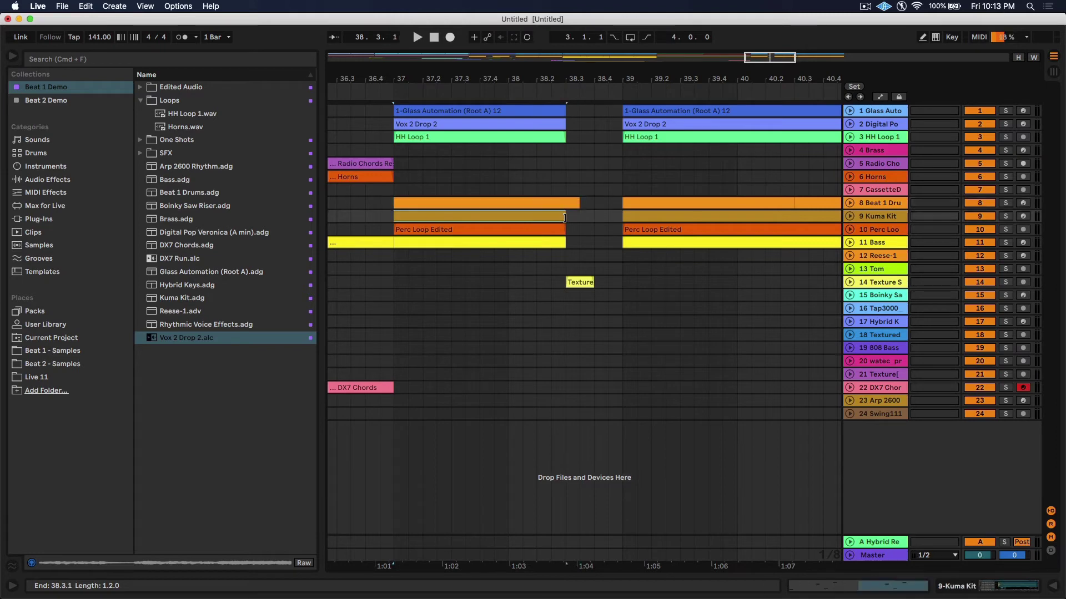
pyautogui.click(849, 216)
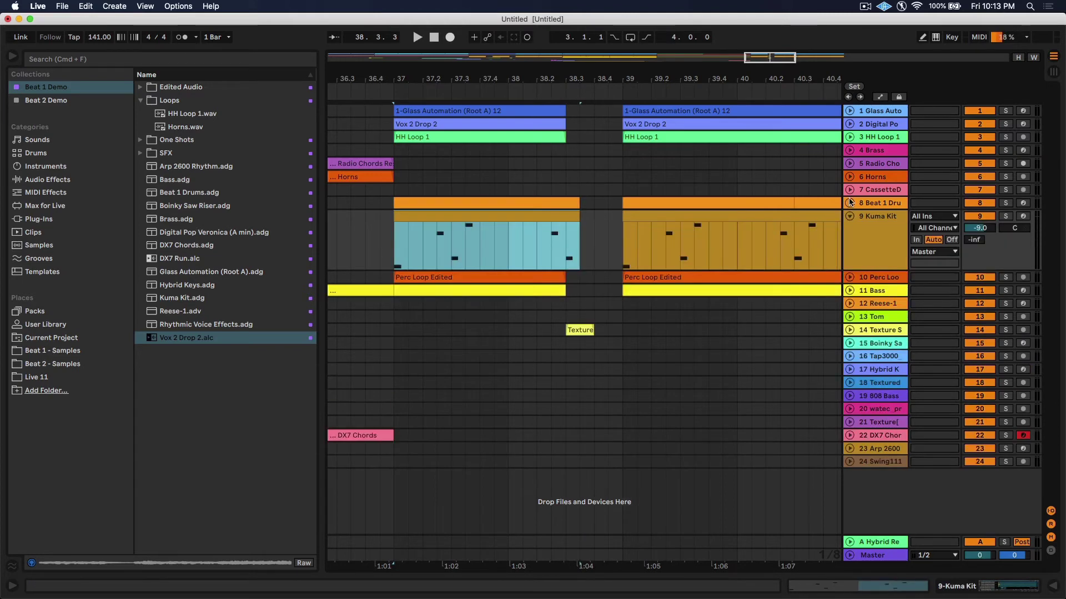
pyautogui.click(850, 203)
pyautogui.click(850, 203)
pyautogui.click(849, 216)
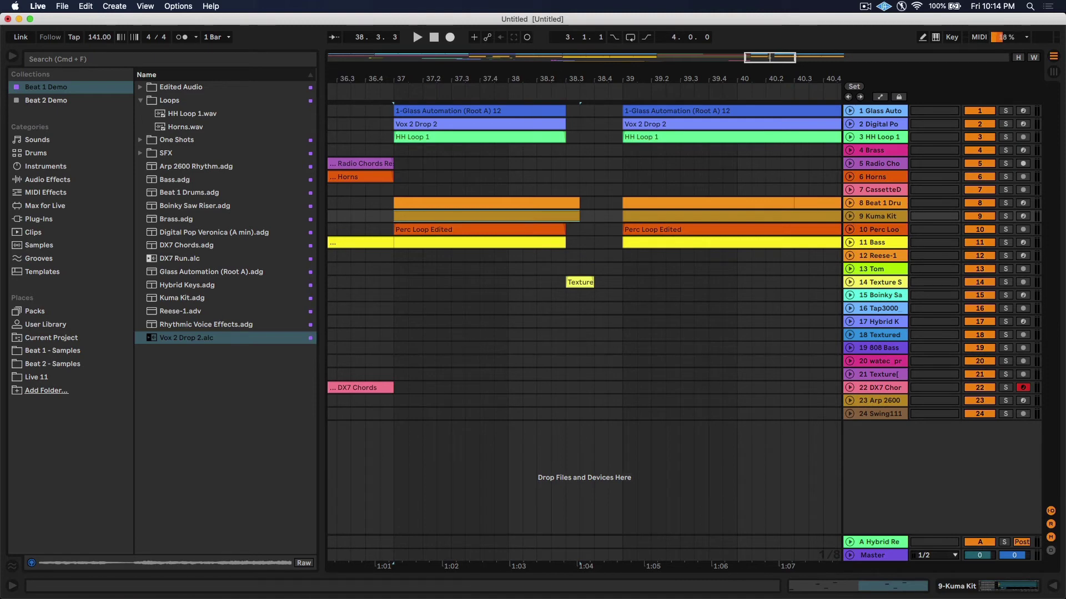
# Copy the Textured_Simplex222 clip from bar 14 and the 808 Bass clip from bar 16 into the gap at 38.4.1.
pyautogui.moveTo(629, 100)
pyautogui.mouseDown()
pyautogui.moveTo(629, 83)
pyautogui.moveTo(630, 100)
pyautogui.mouseUp()
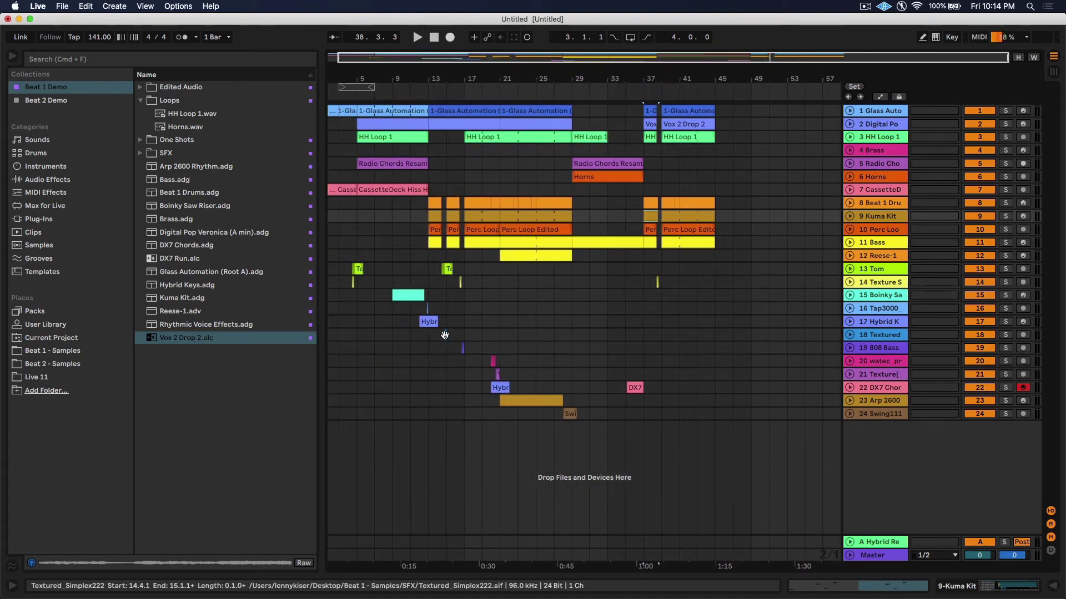
pyautogui.click(462, 335)
pyautogui.click(492, 335)
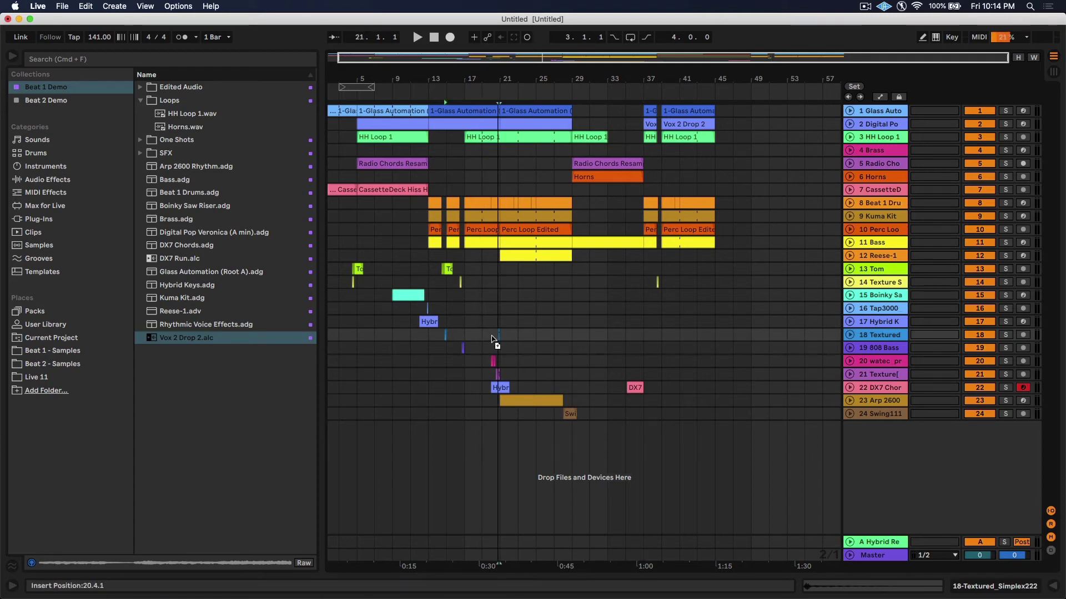
pyautogui.click(644, 335)
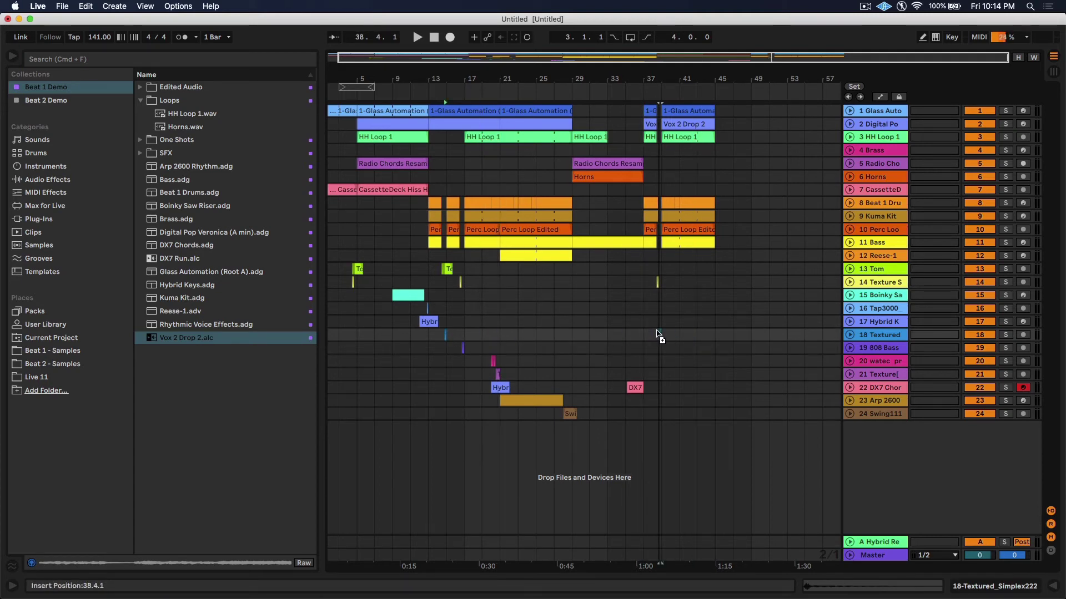
pyautogui.moveTo(657, 333); pyautogui.dragTo(661, 335)
pyautogui.moveTo(464, 349); pyautogui.dragTo(661, 350)
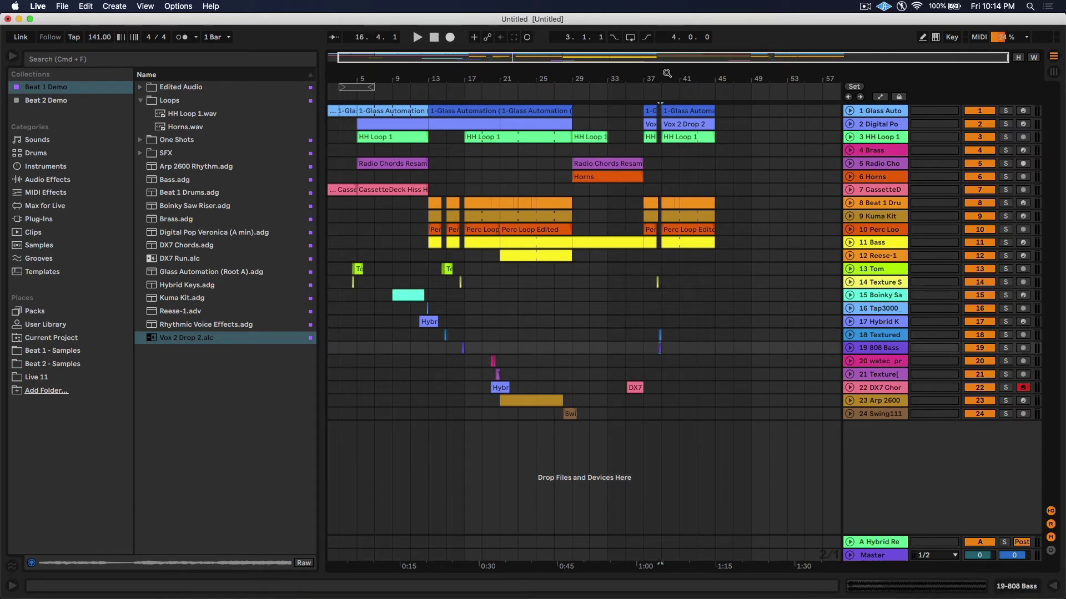
# Move the copied Textured_Simplex222 clip to 38.3.3 and play the arrangement from bar 37.
pyautogui.moveTo(666, 73); pyautogui.dragTo(507, 282)
pyautogui.moveTo(543, 335)
pyautogui.mouseDown()
pyautogui.moveTo(520, 338)
pyautogui.moveTo(530, 335)
pyautogui.mouseUp()
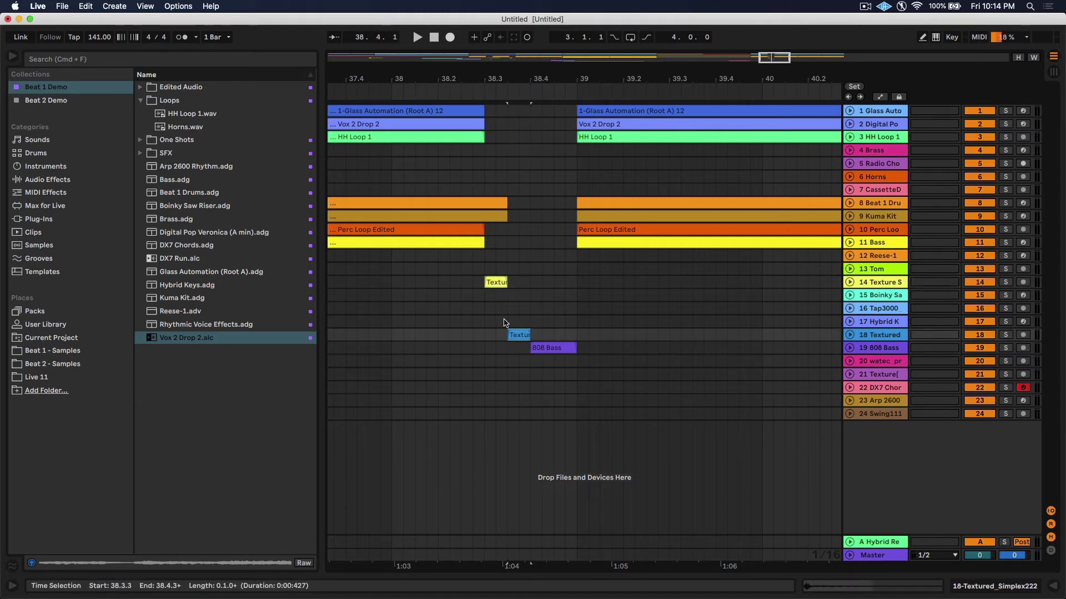
pyautogui.press('-')
pyautogui.click(457, 415)
pyautogui.press('space')
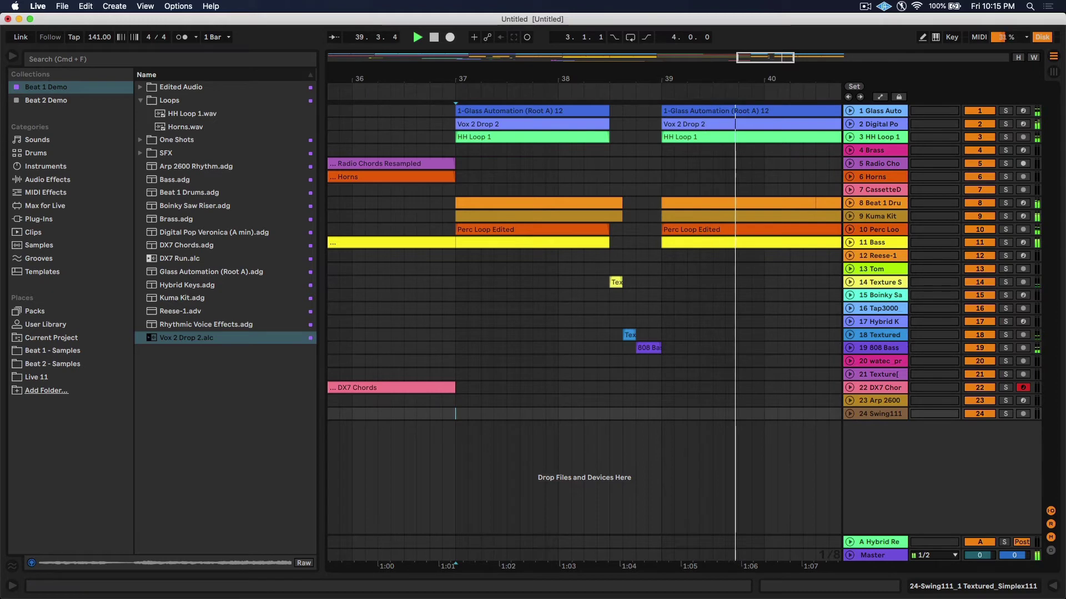
# Delete the drum, percussion, bass and HH Loop 1 material from 40.3.1 to 41.1.1 and play from bar 39.
pyautogui.press('-')
pyautogui.press('-')
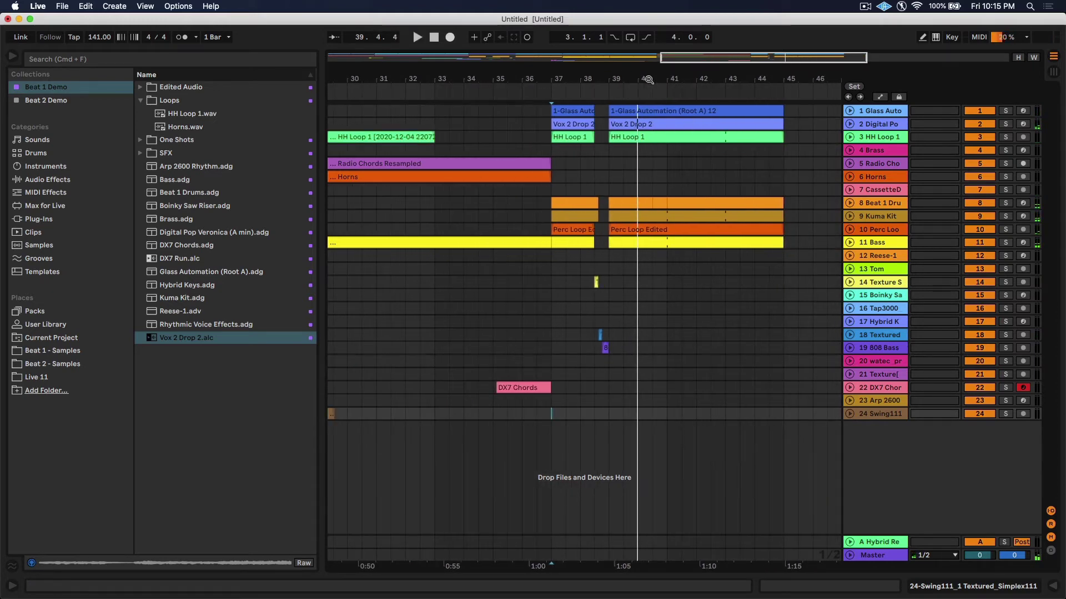
pyautogui.moveTo(649, 79); pyautogui.dragTo(665, 114)
pyautogui.moveTo(678, 289); pyautogui.dragTo(646, 207)
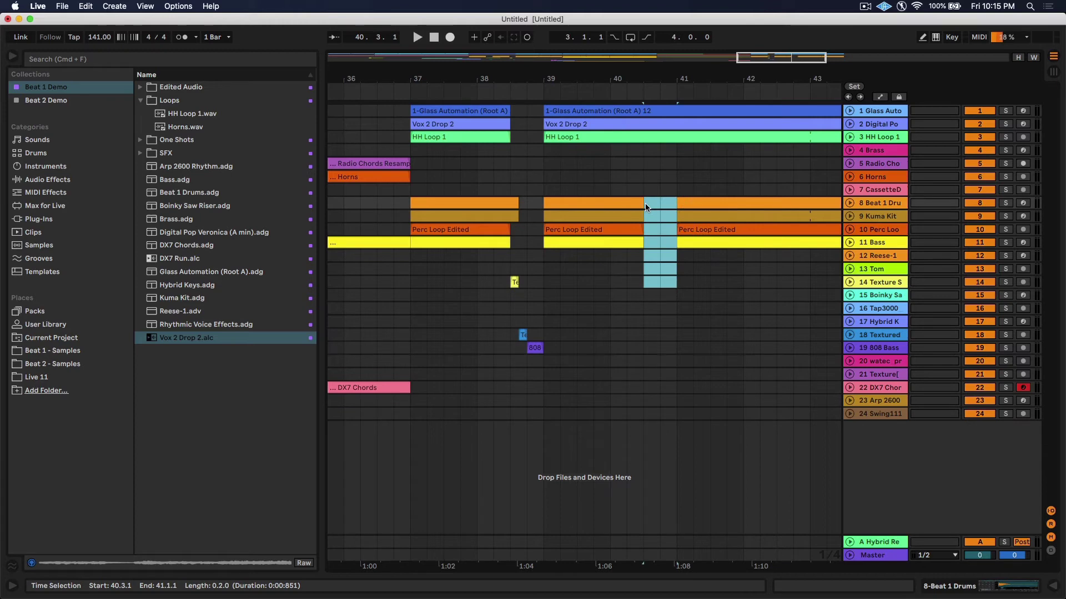
pyautogui.moveTo(676, 179); pyautogui.dragTo(646, 139)
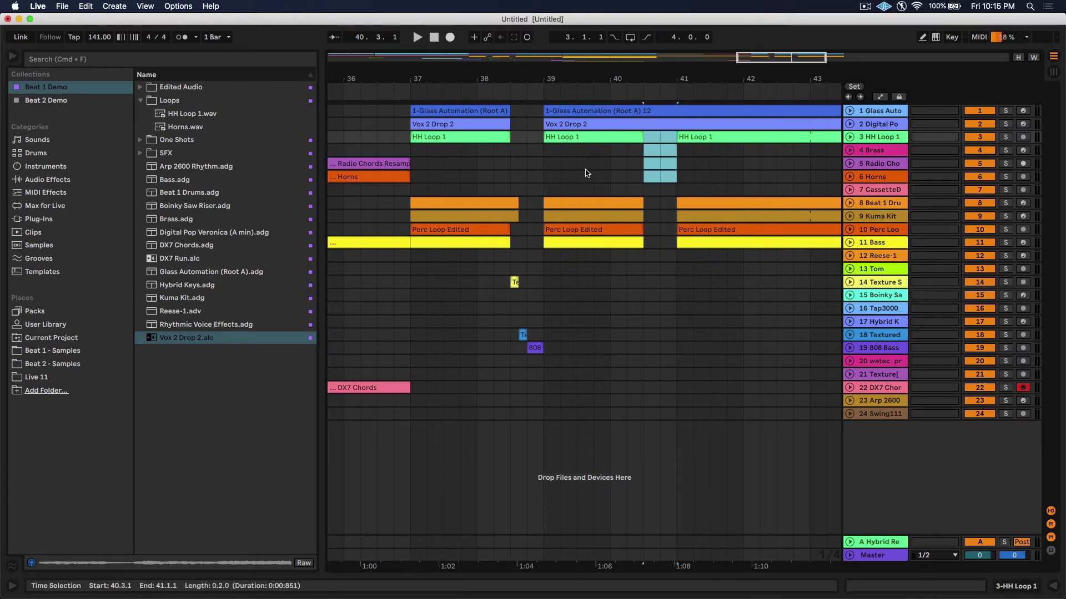
pyautogui.click(541, 227)
pyautogui.press('space')
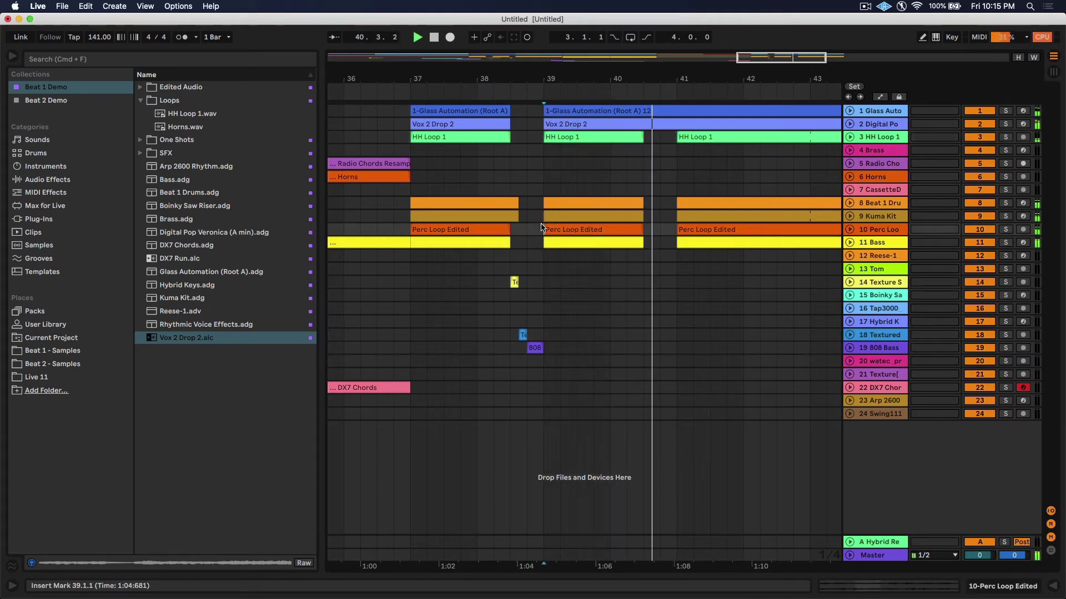
# Copy the watec_prcloop_125_bubbles and Texture clips on tracks 20 and 21 from bar 20 to bar 44 and play from bar 43.
pyautogui.press('-')
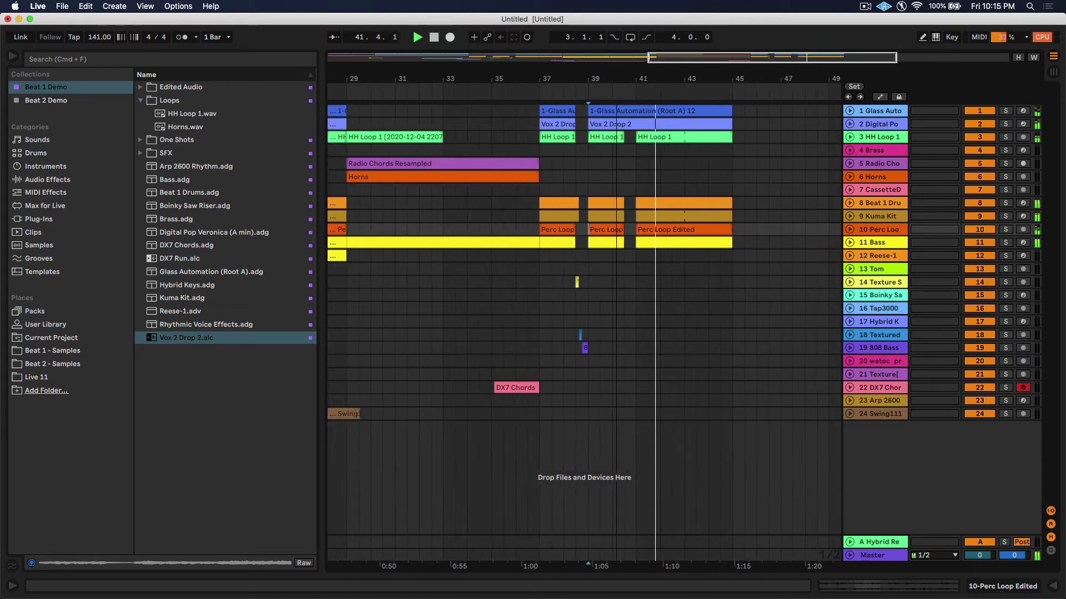
pyautogui.press('-')
pyautogui.press('-')
pyautogui.press('-')
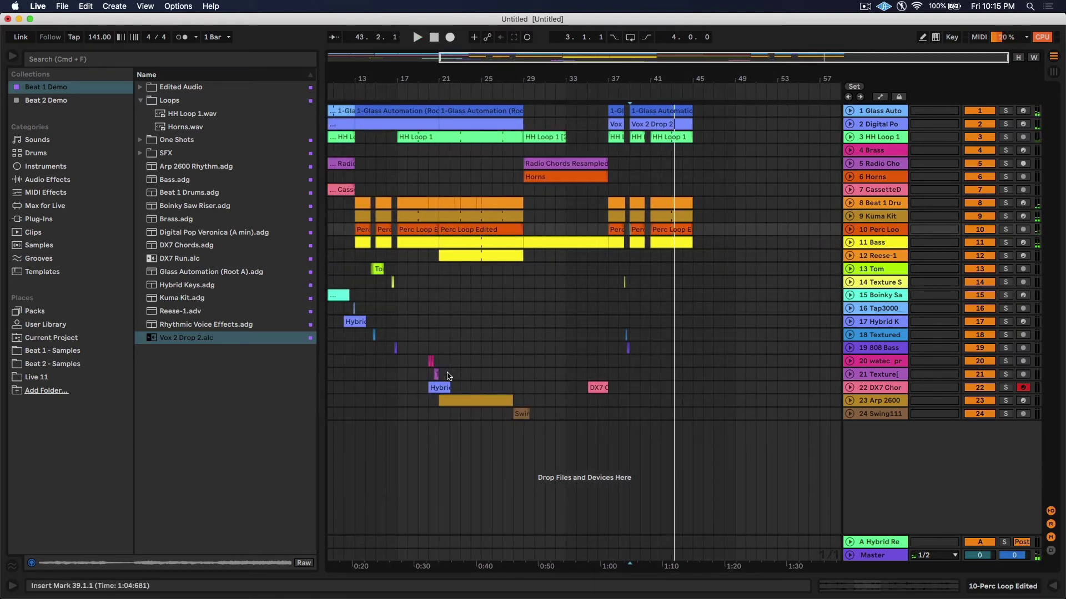
pyautogui.press('space')
pyautogui.click(431, 362)
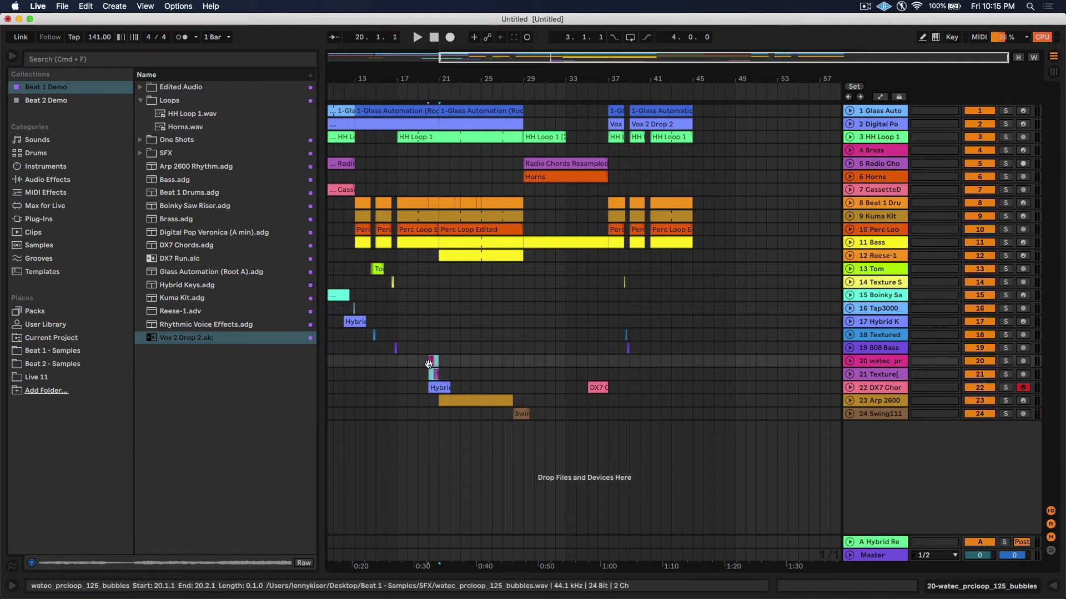
pyautogui.moveTo(429, 363); pyautogui.dragTo(686, 368)
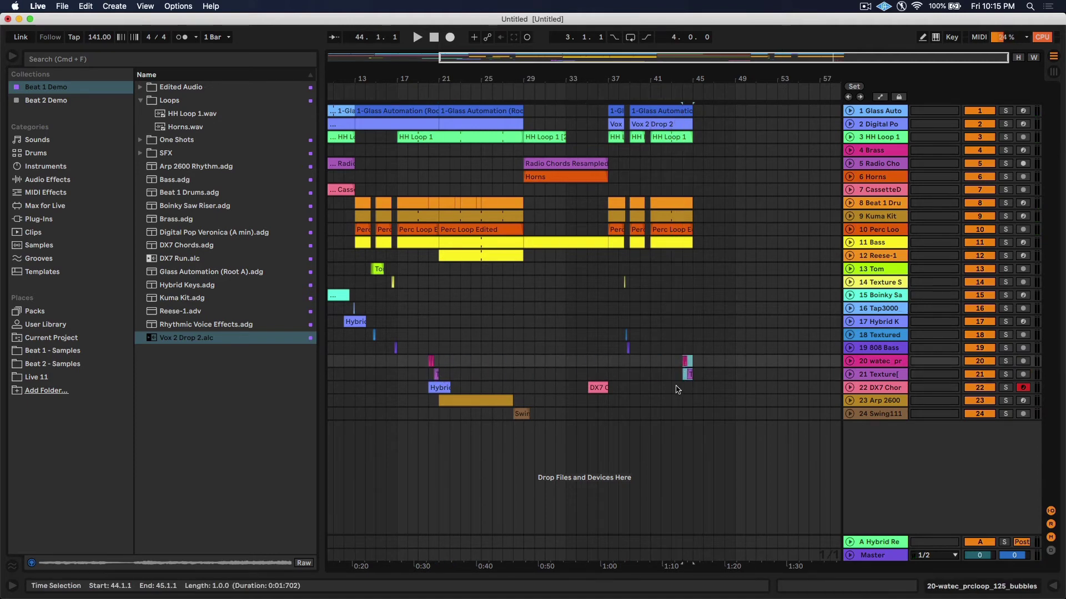
pyautogui.click(672, 387)
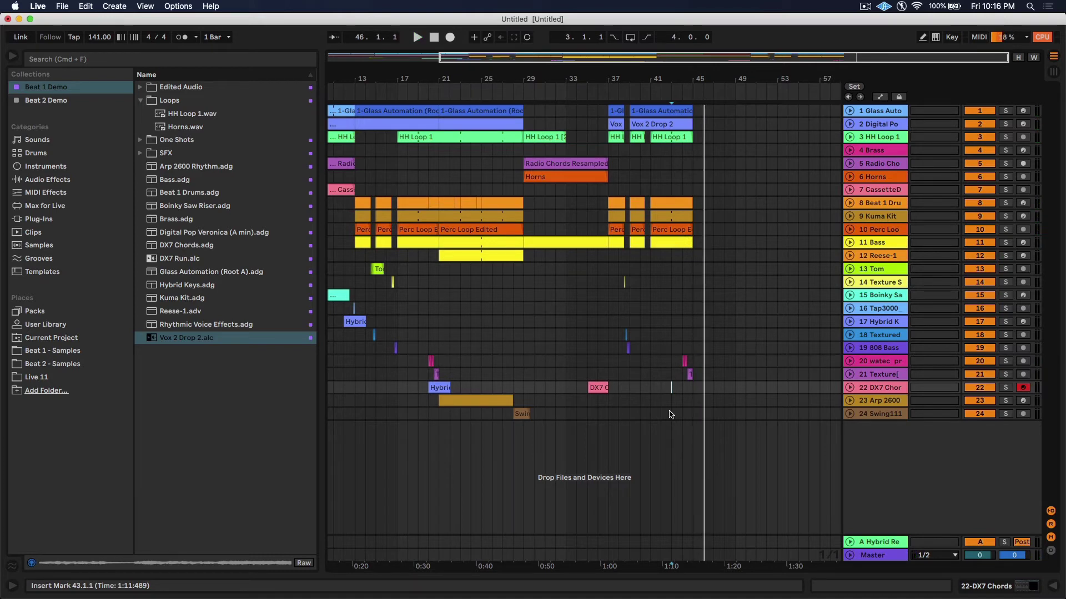
# Play the full arrangement from bar 1.
pyautogui.moveTo(518, 76); pyautogui.dragTo(570, 61)
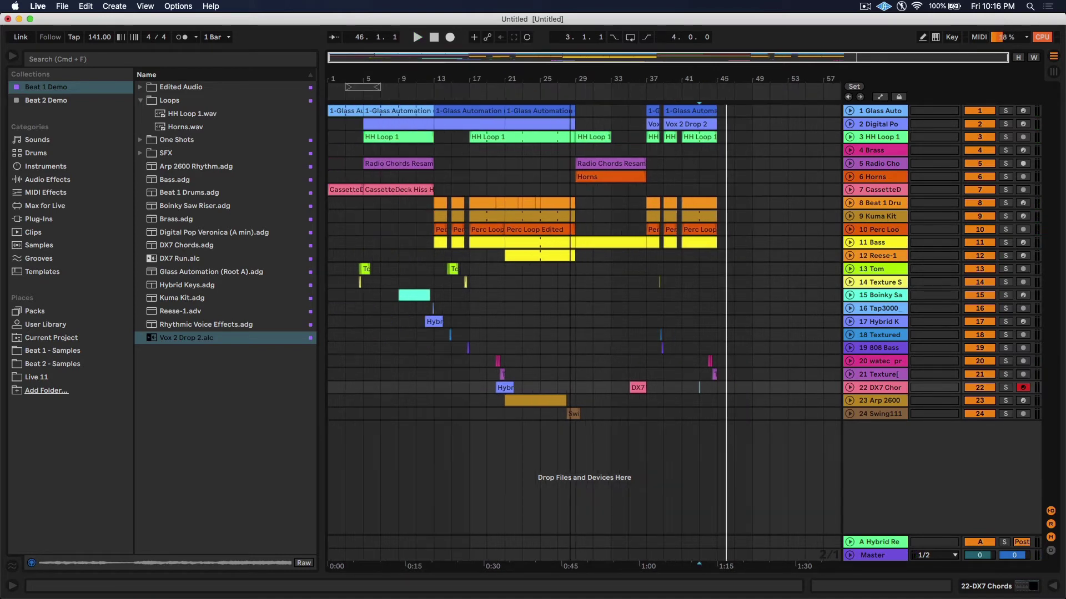
pyautogui.click(434, 38)
pyautogui.click(418, 39)
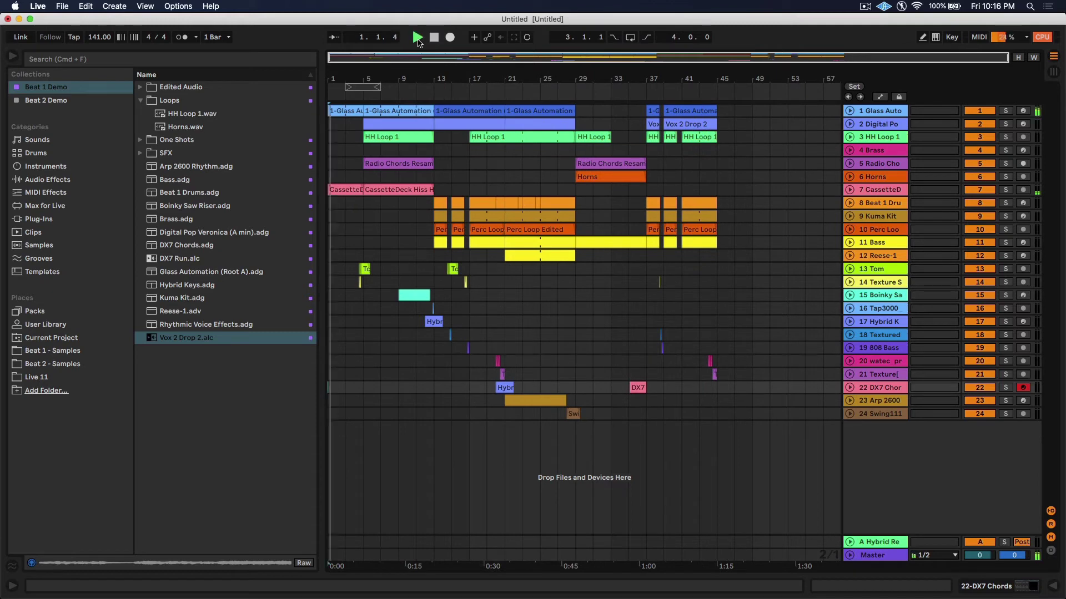
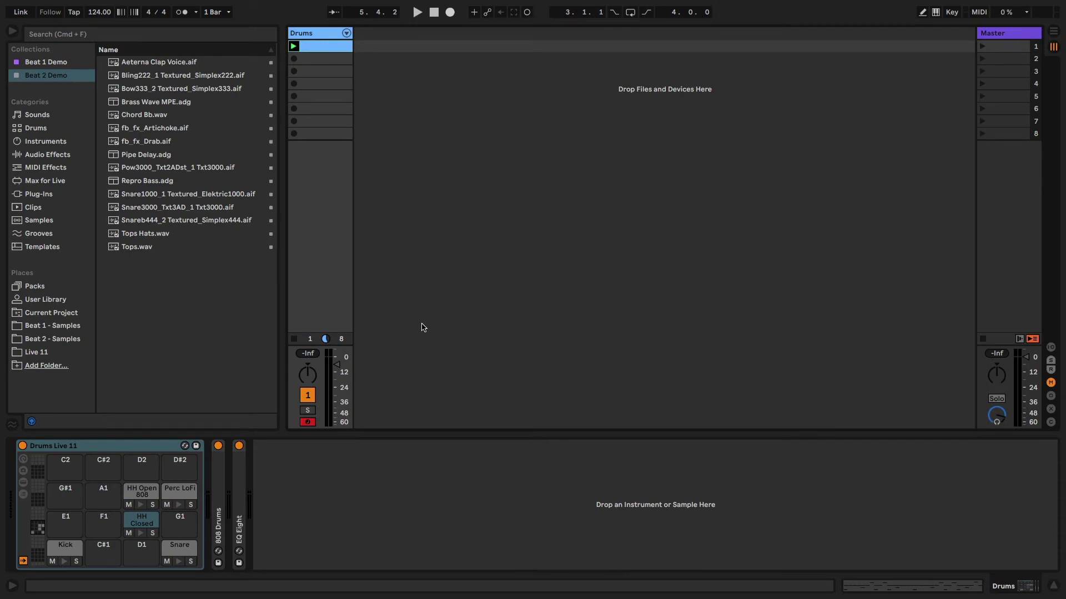
# Audition the Drums clip, open its notes with a taller velocity lane and select all HH Closed notes.
pyautogui.press('space')
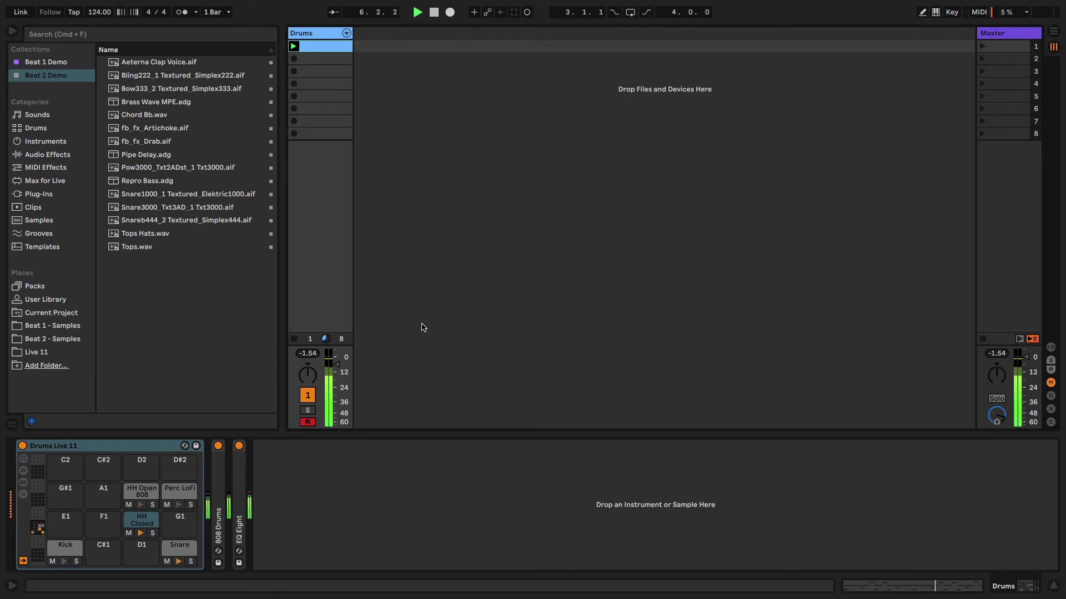
pyautogui.press('space')
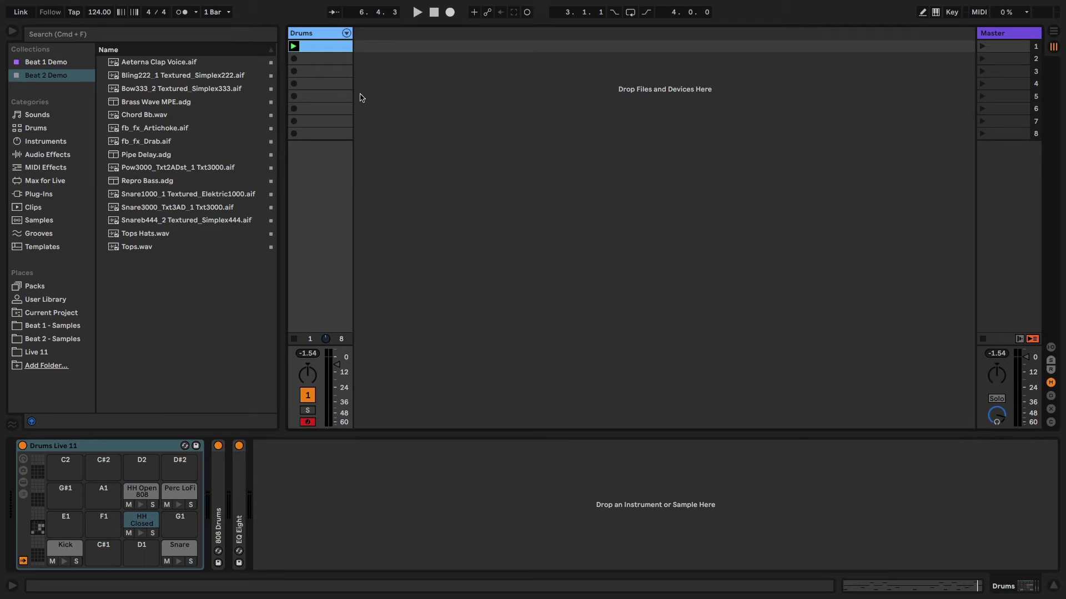
pyautogui.doubleClick(335, 48)
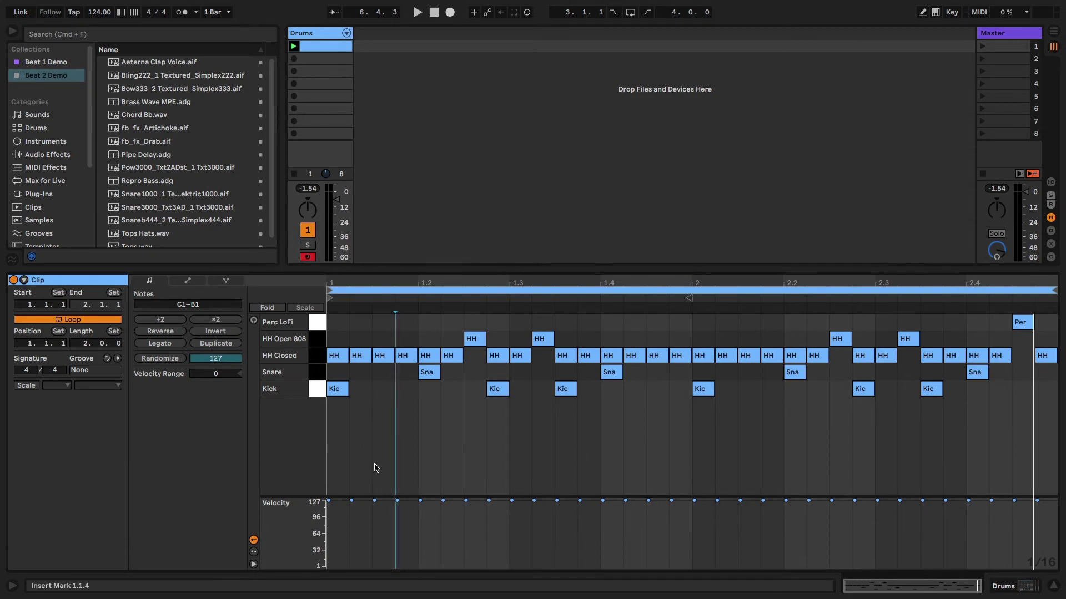
pyautogui.moveTo(282, 496); pyautogui.dragTo(287, 422)
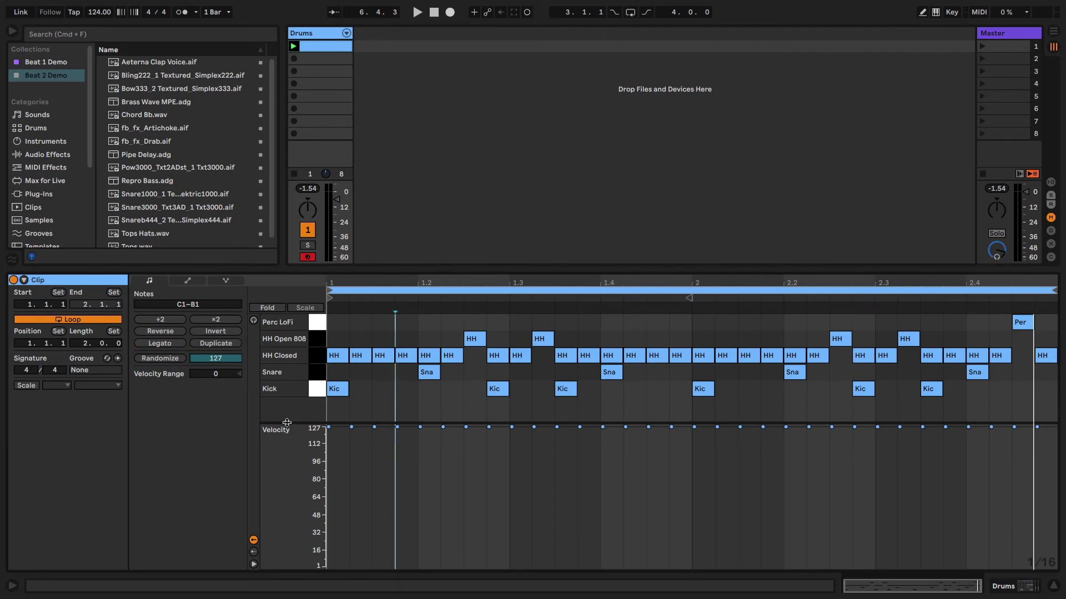
pyautogui.click(317, 356)
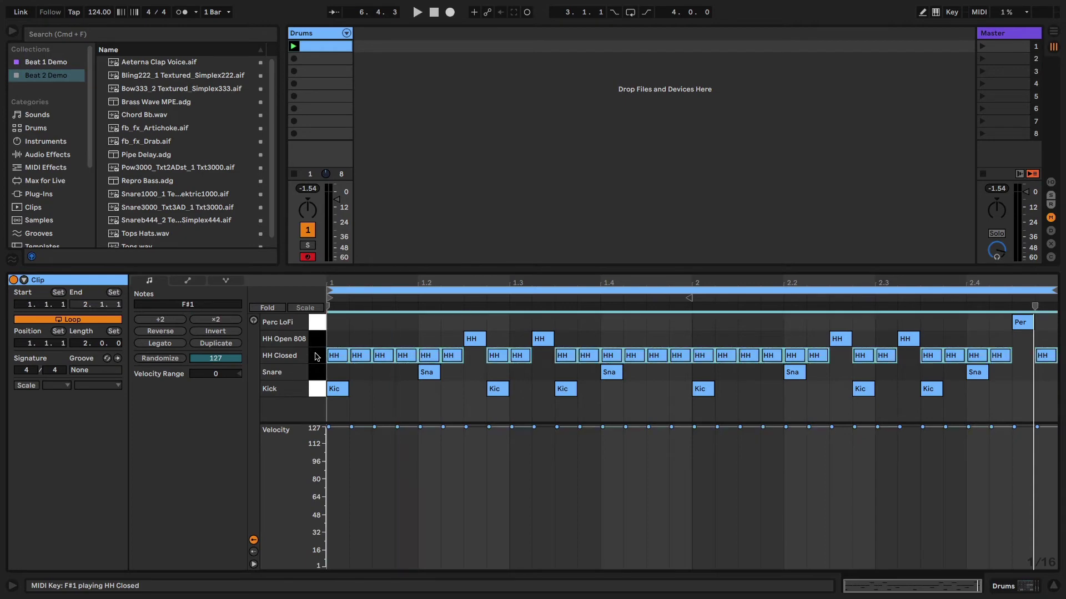
# Try randomizing the HH Closed velocities with an amount of 127 and play the drum loop.
pyautogui.click(146, 359)
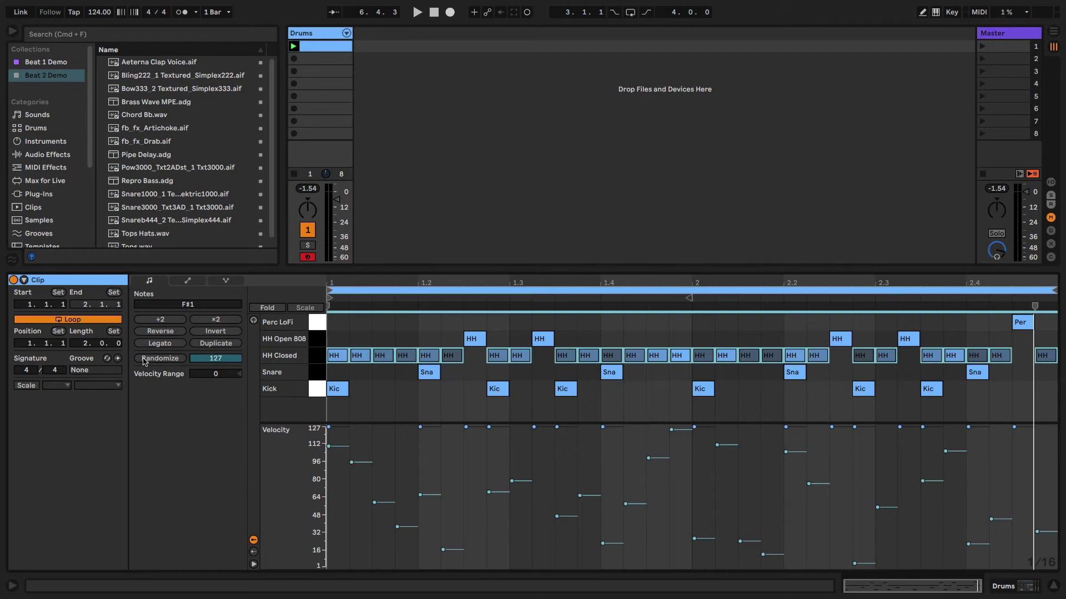
pyautogui.press('space')
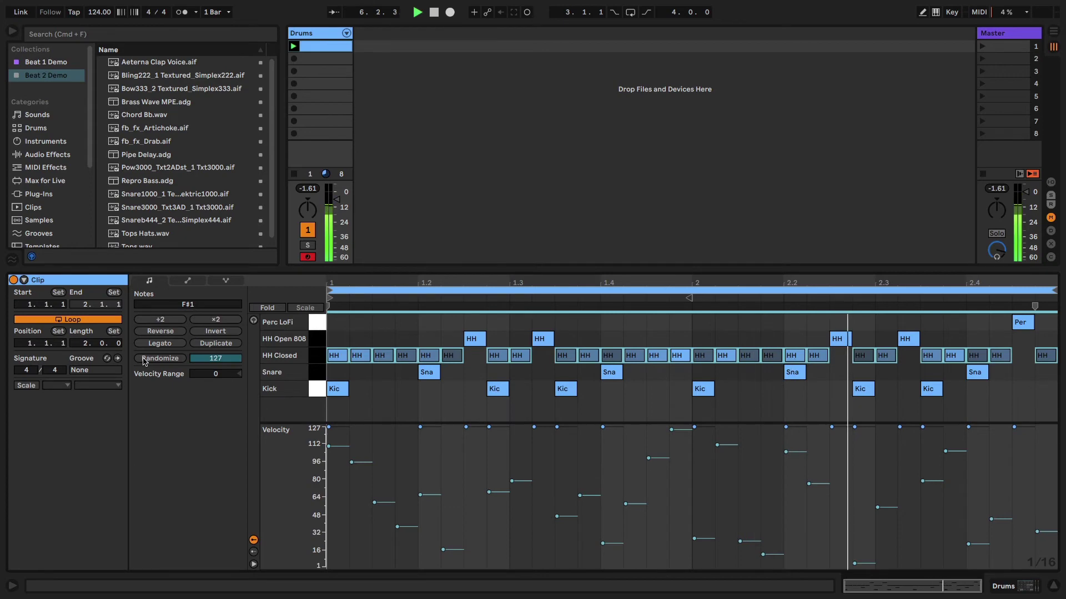
pyautogui.press('space')
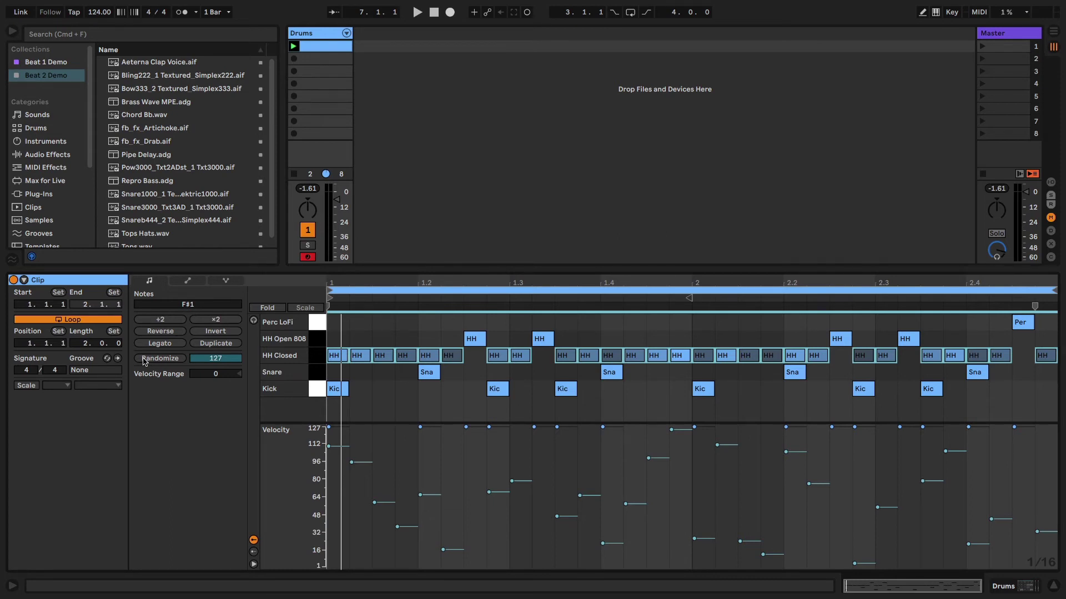
# Set the velocity randomization amount to 24 and randomize the HH Closed notes.
pyautogui.click(230, 362)
pyautogui.moveTo(230, 362); pyautogui.dragTo(229, 420)
pyautogui.click(178, 362)
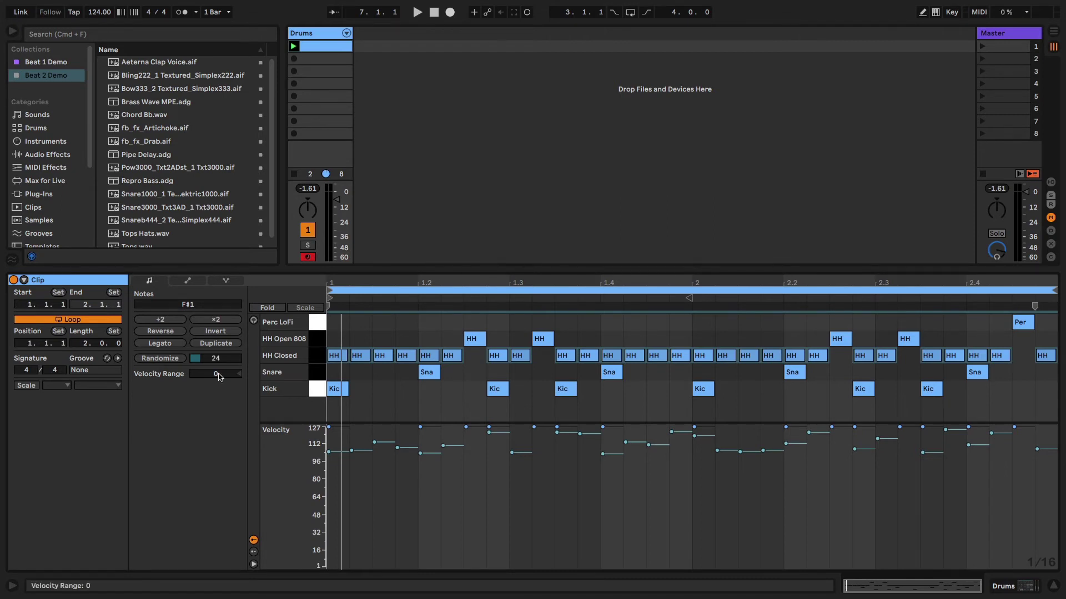
# Try a velocity range of +127, then -127 on the HH Closed notes and play the loop.
pyautogui.moveTo(218, 377); pyautogui.dragTo(219, 333)
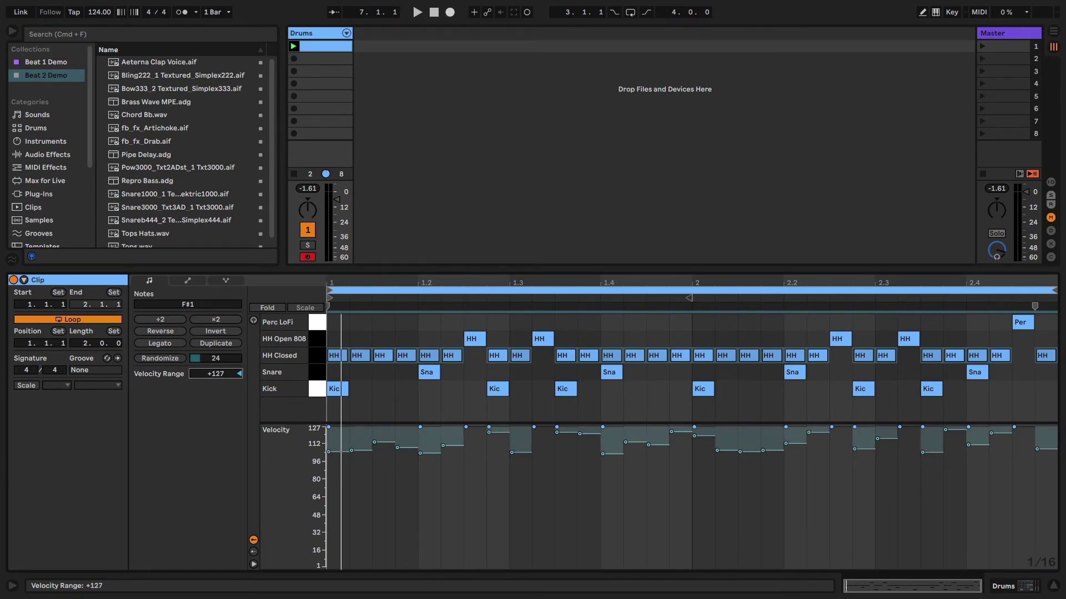
pyautogui.moveTo(219, 333); pyautogui.dragTo(219, 422)
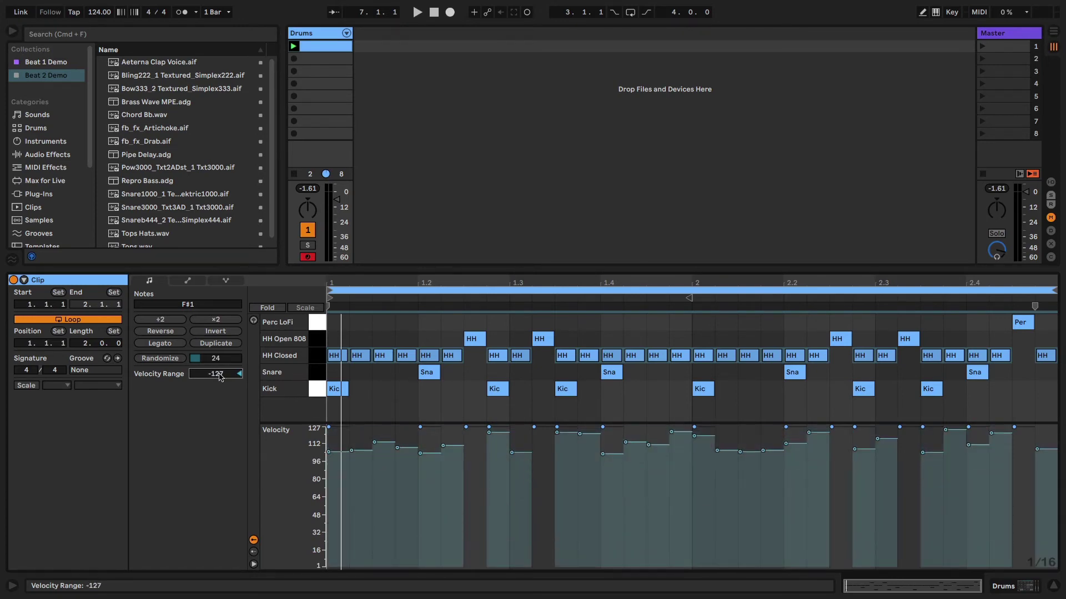
pyautogui.press('space')
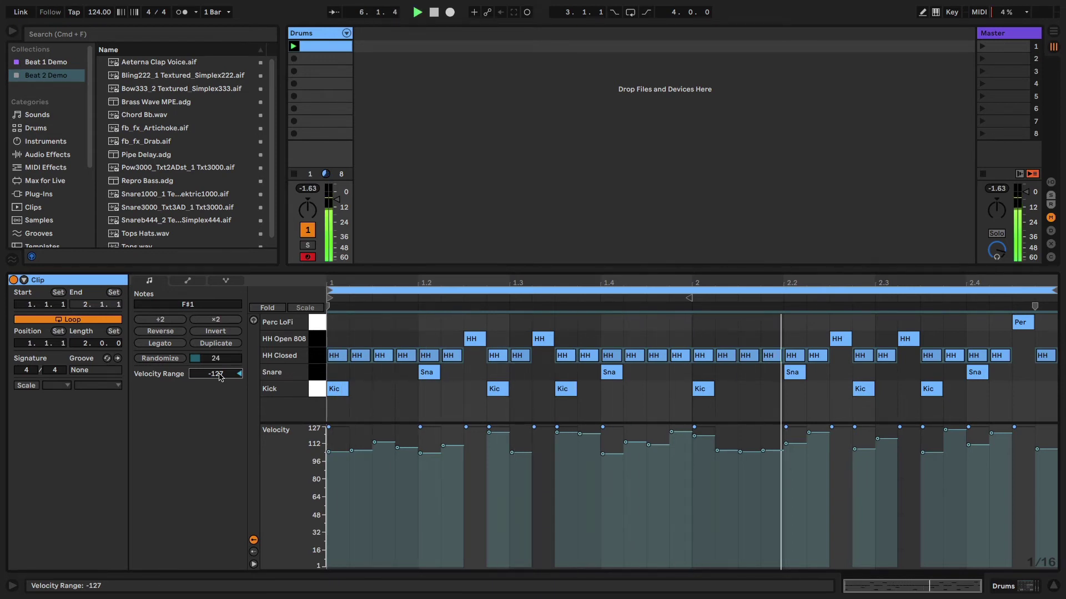
pyautogui.press('space')
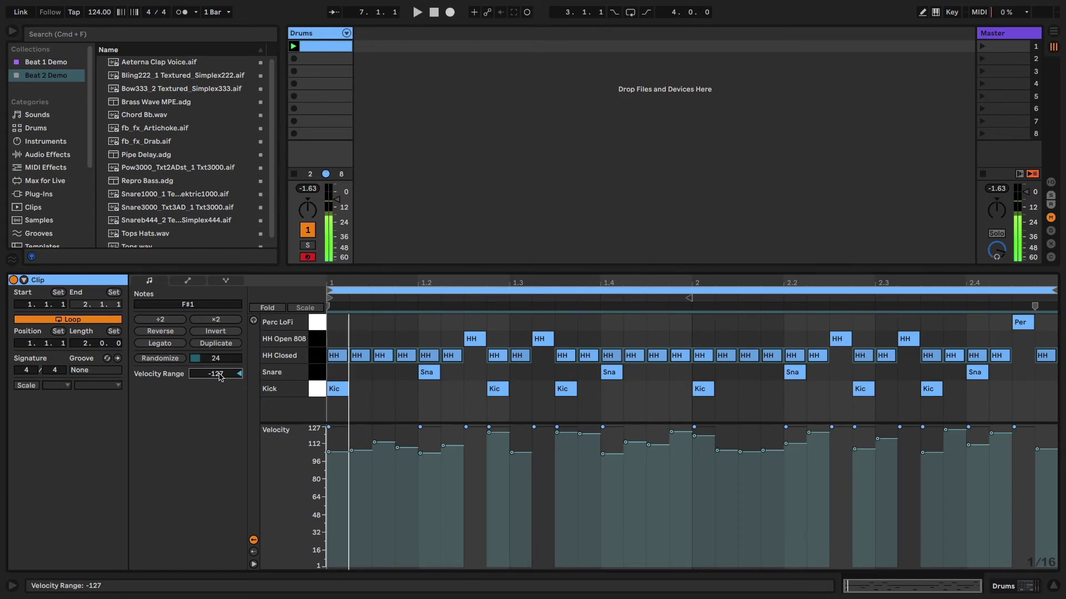
# Set the velocity range of the HH Closed notes to -30 and play the loop.
pyautogui.moveTo(221, 377); pyautogui.dragTo(220, 326)
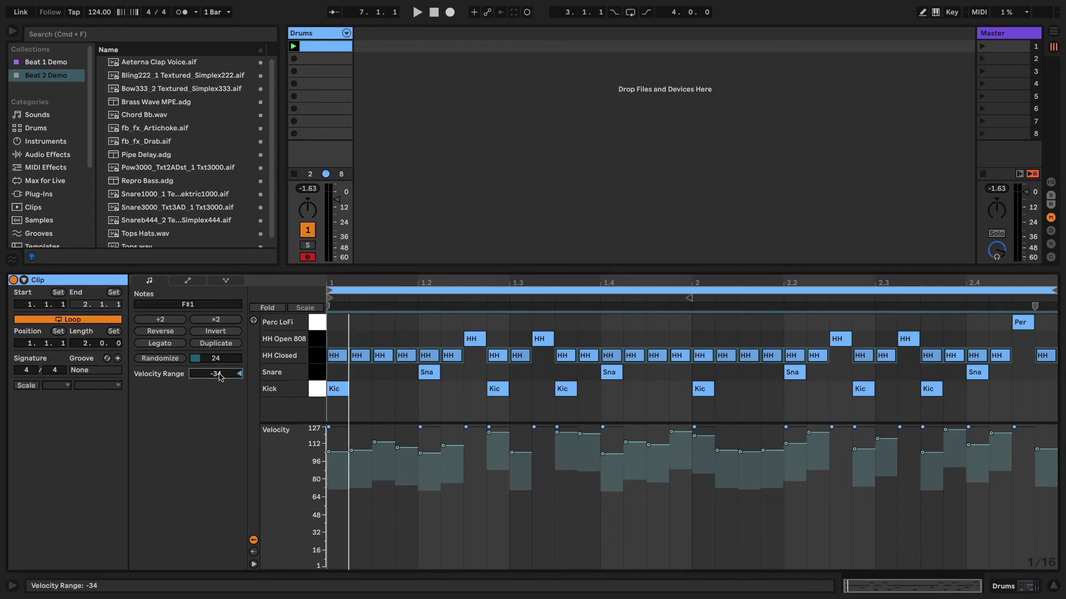
pyautogui.moveTo(221, 377); pyautogui.dragTo(220, 375)
pyautogui.press('space')
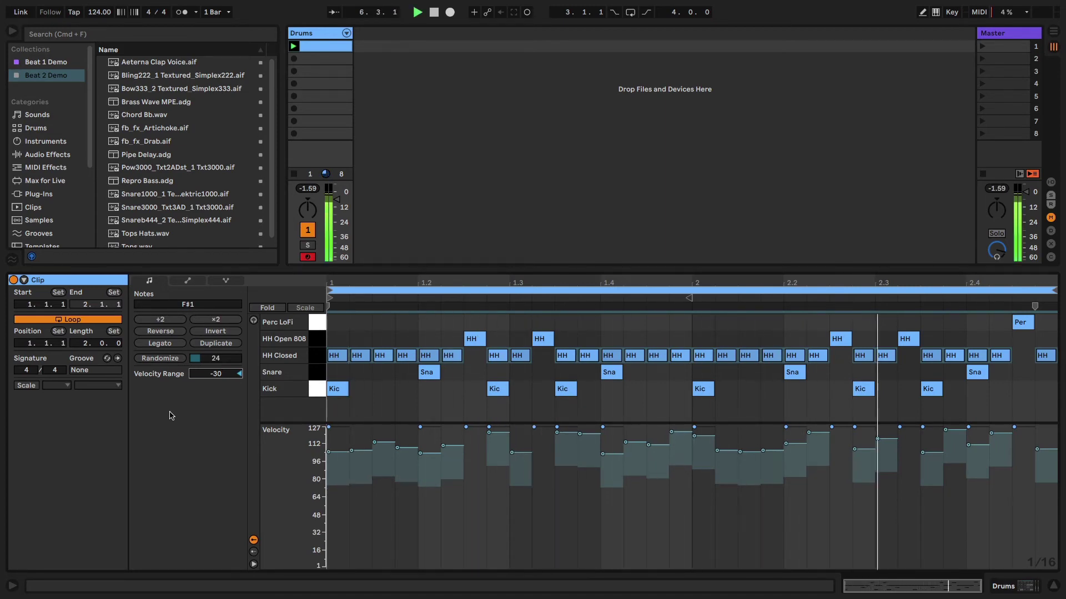
pyautogui.press('space')
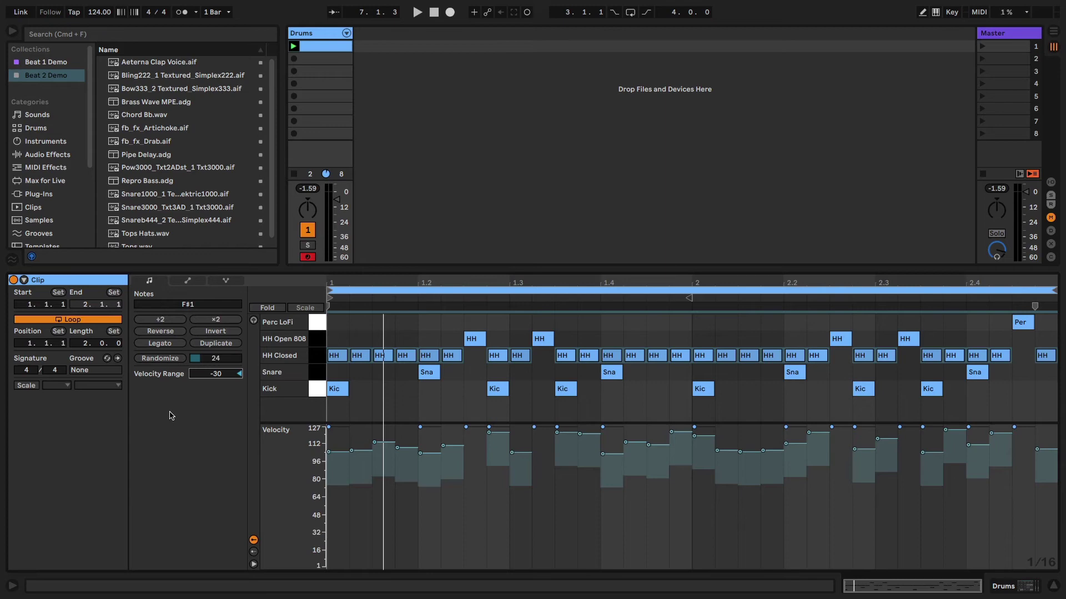
# Show the note probability lane, audition all HH Closed notes at 50% probability and return them to 100%.
pyautogui.click(254, 552)
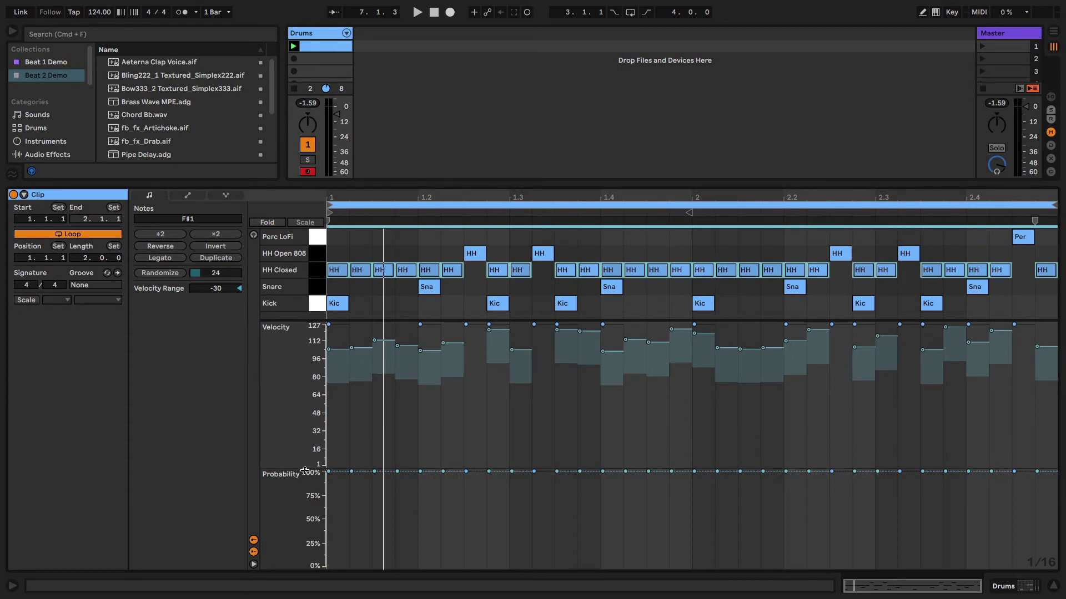
pyautogui.moveTo(328, 471); pyautogui.dragTo(329, 519)
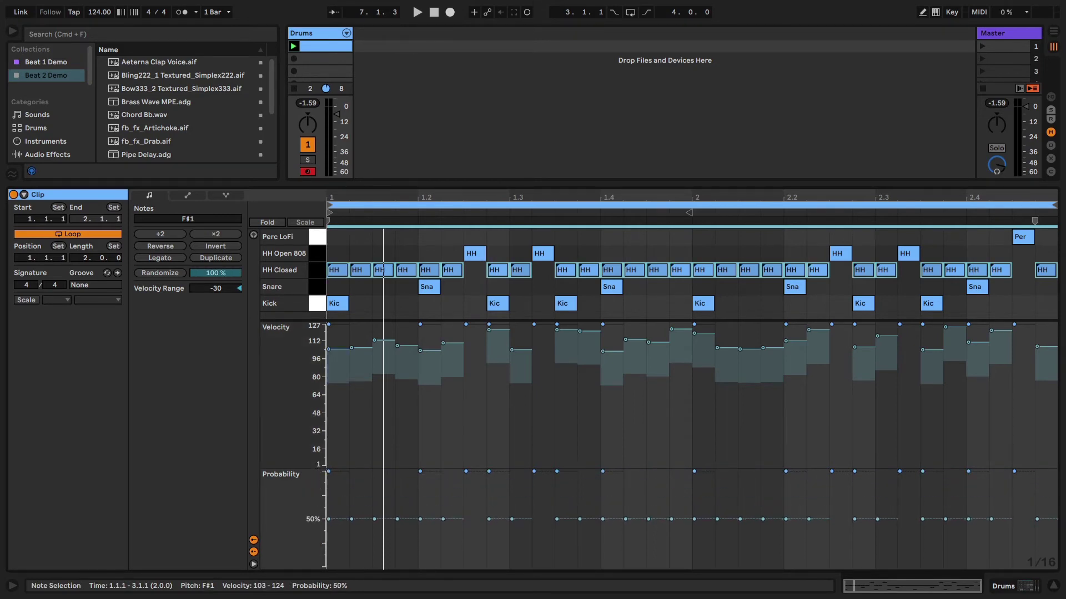
pyautogui.press('space')
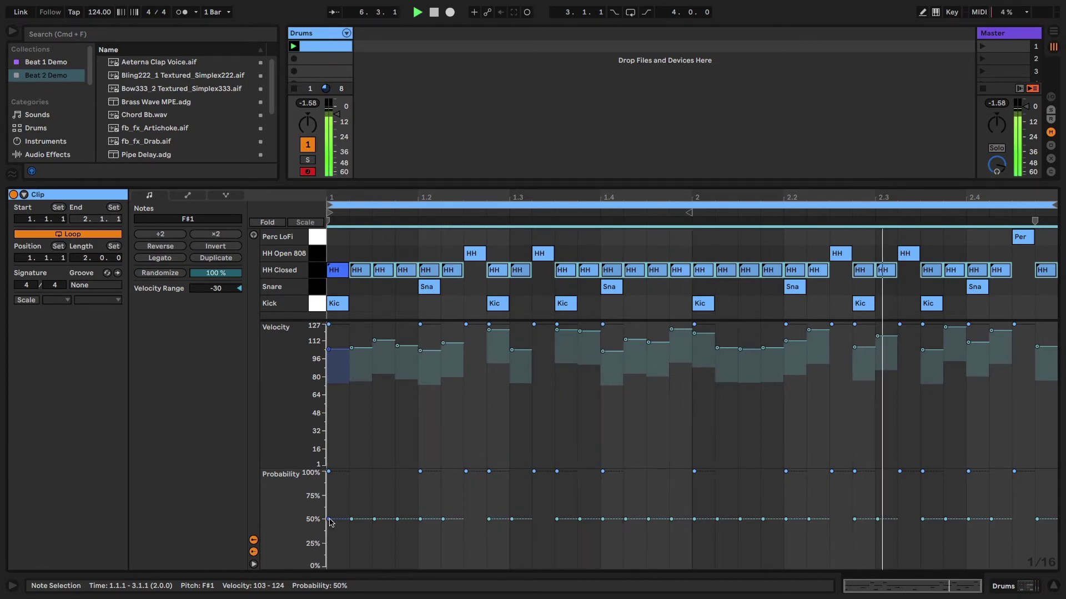
pyautogui.press('space')
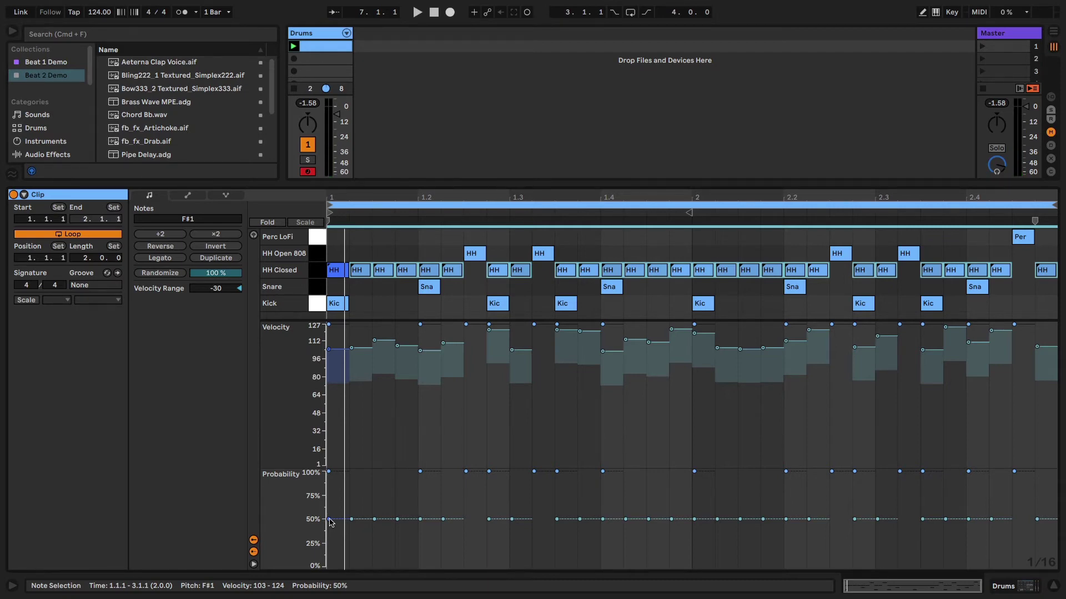
pyautogui.moveTo(331, 522); pyautogui.dragTo(331, 472)
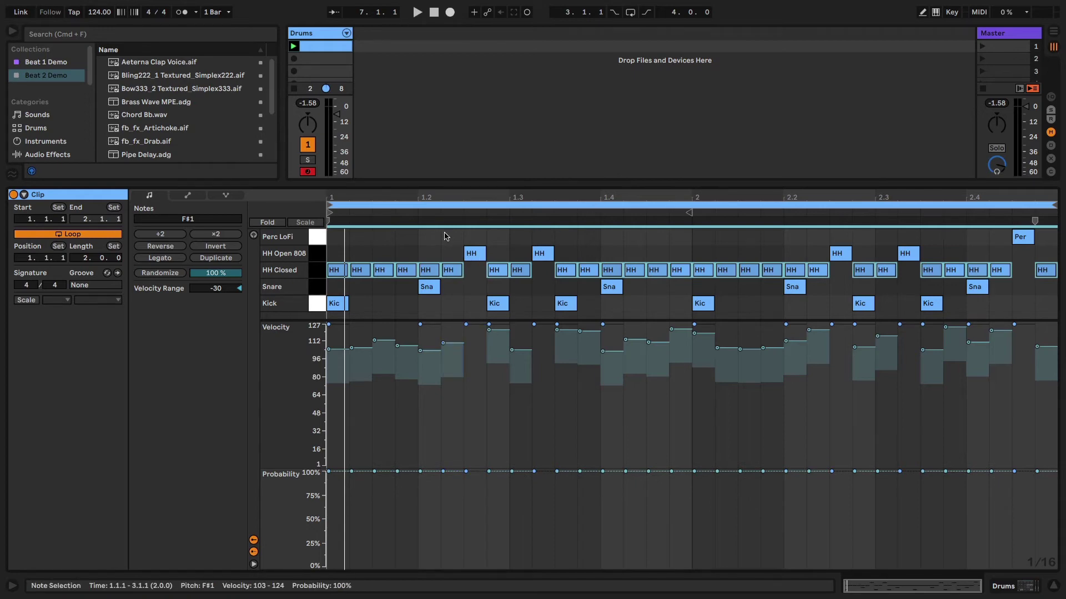
# Lower the probability of the HH Closed notes at 1.2.2, 1.2.4, 1.4.3, 1.4.4, 2.2.2, 2.2.4, 2.4.1, 2.4.2 and 2.4.4.
pyautogui.click(451, 270)
pyautogui.keyDown('shift'); pyautogui.click(498, 269); pyautogui.keyUp('shift')
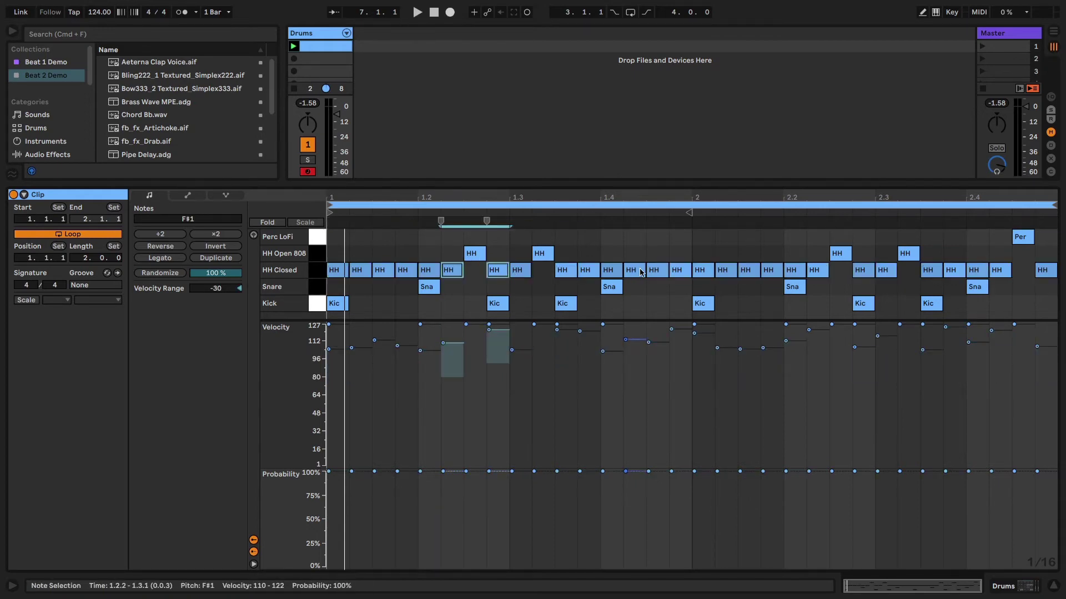
pyautogui.keyDown('shift'); pyautogui.click(656, 270); pyautogui.keyUp('shift')
pyautogui.keyDown('shift'); pyautogui.click(678, 270); pyautogui.keyUp('shift')
pyautogui.keyDown('shift'); pyautogui.click(817, 270); pyautogui.keyUp('shift')
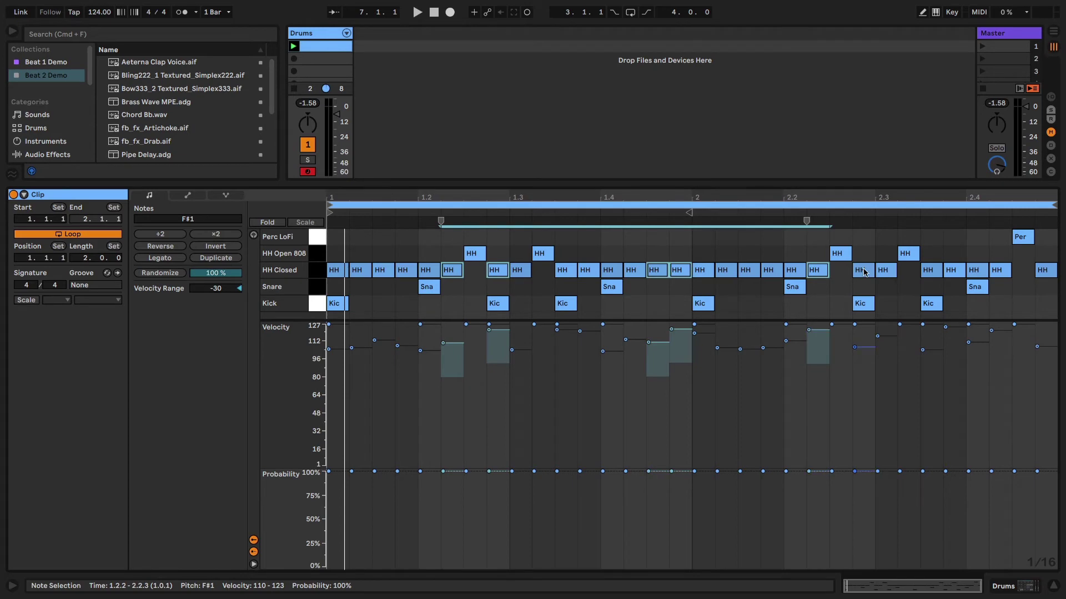
pyautogui.keyDown('shift'); pyautogui.click(863, 270); pyautogui.keyUp('shift')
pyautogui.keyDown('shift'); pyautogui.click(977, 269); pyautogui.keyUp('shift')
pyautogui.keyDown('shift'); pyautogui.click(999, 270); pyautogui.keyUp('shift')
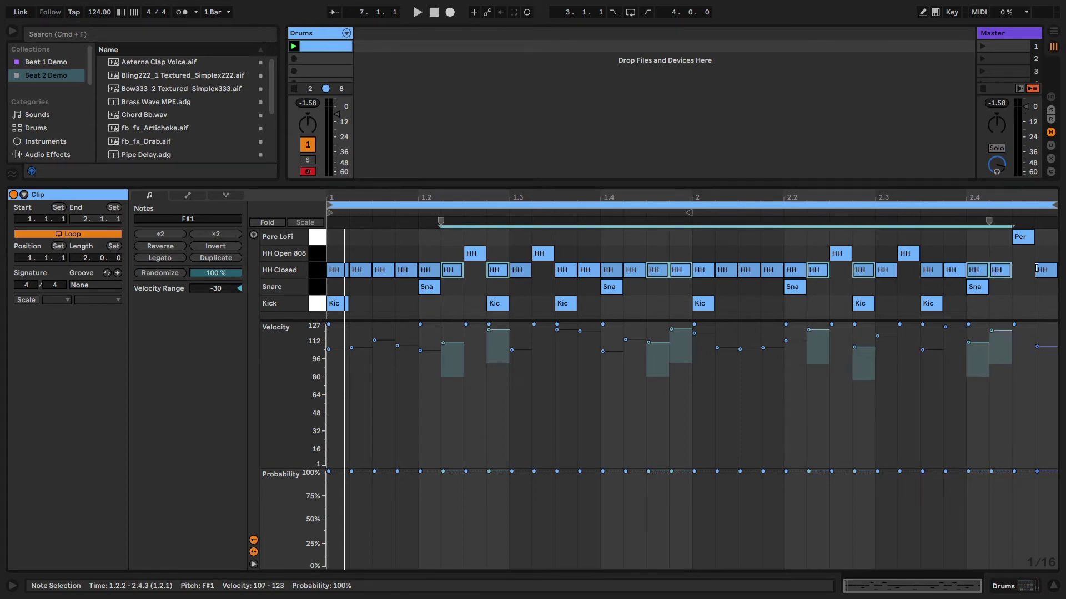
pyautogui.keyDown('shift'); pyautogui.click(1035, 270); pyautogui.keyUp('shift')
pyautogui.moveTo(488, 471); pyautogui.dragTo(491, 523)
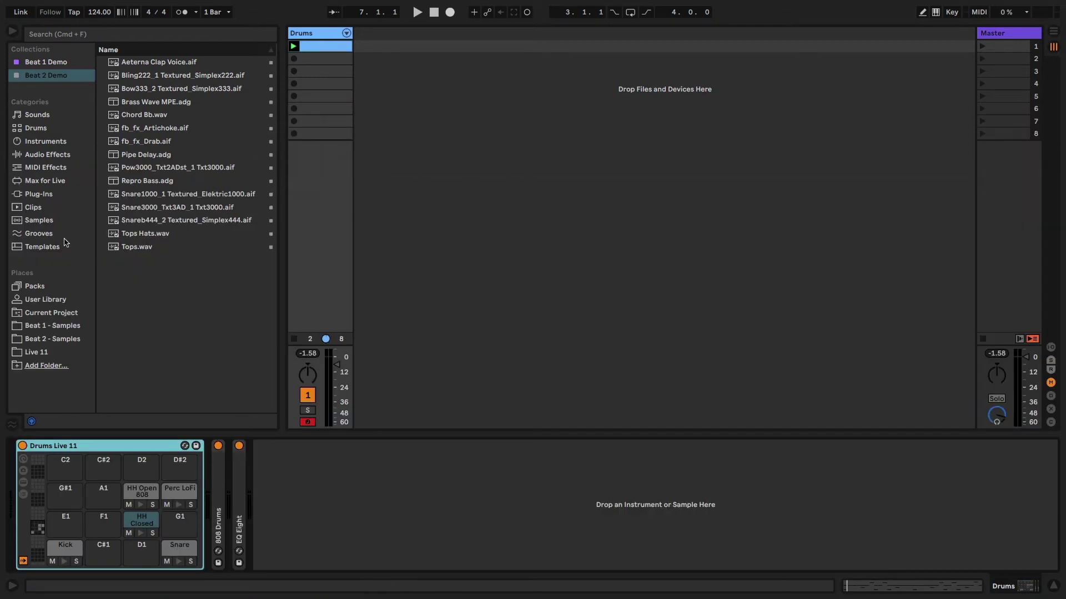
# Apply the Analog RYTM 16 Swing 53 groove to the Drums clip and play it.
pyautogui.click(61, 239)
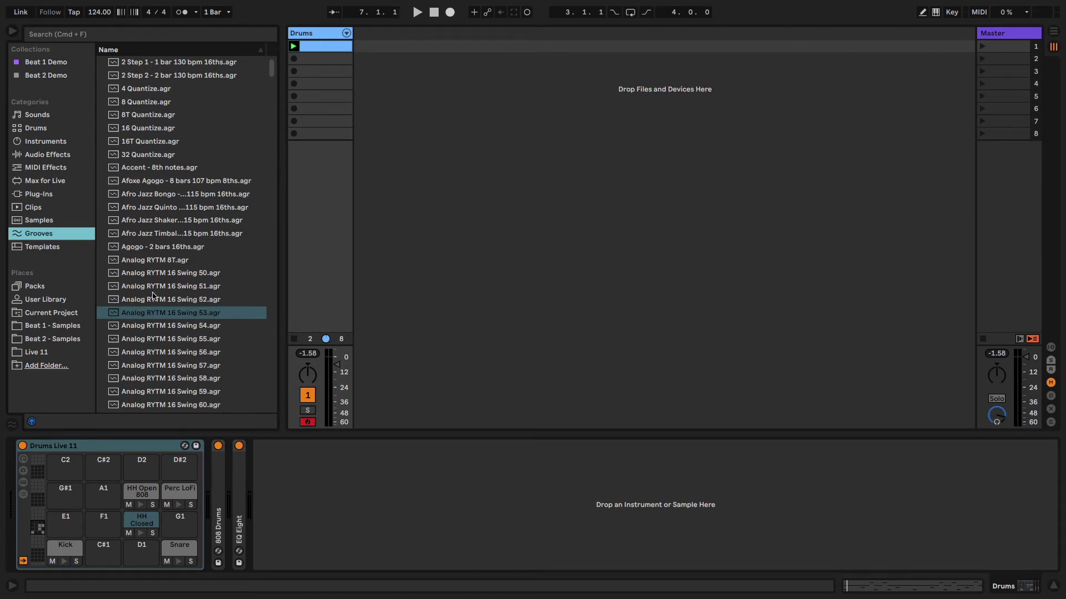
pyautogui.moveTo(155, 314); pyautogui.dragTo(318, 51)
pyautogui.press('space')
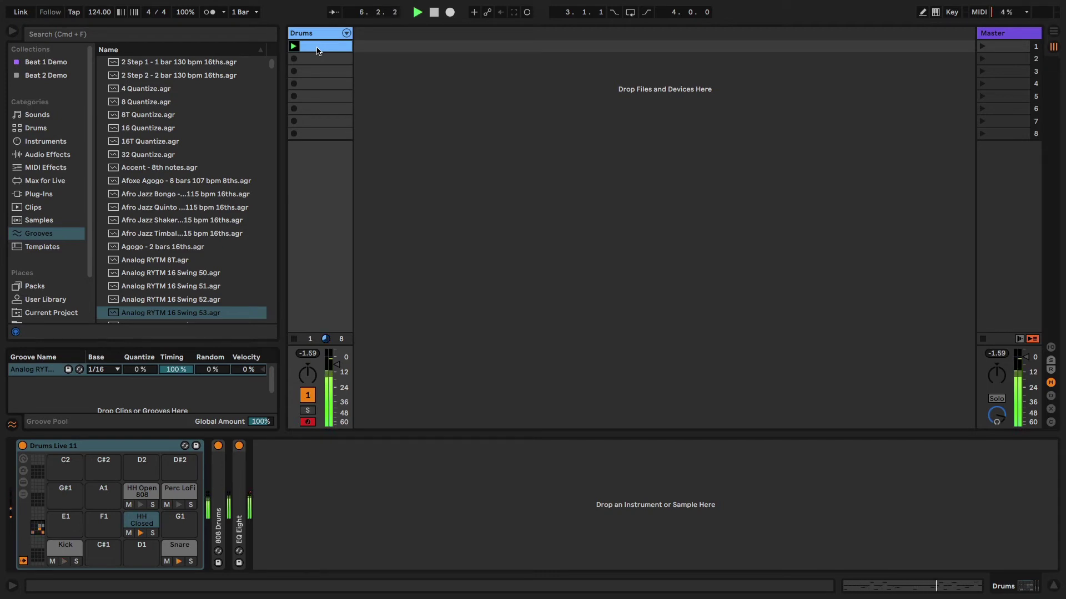
# Hide the Groove Pool, add the Redux Vintage Sampler preset to the Drums track and play the loop.
pyautogui.press('space')
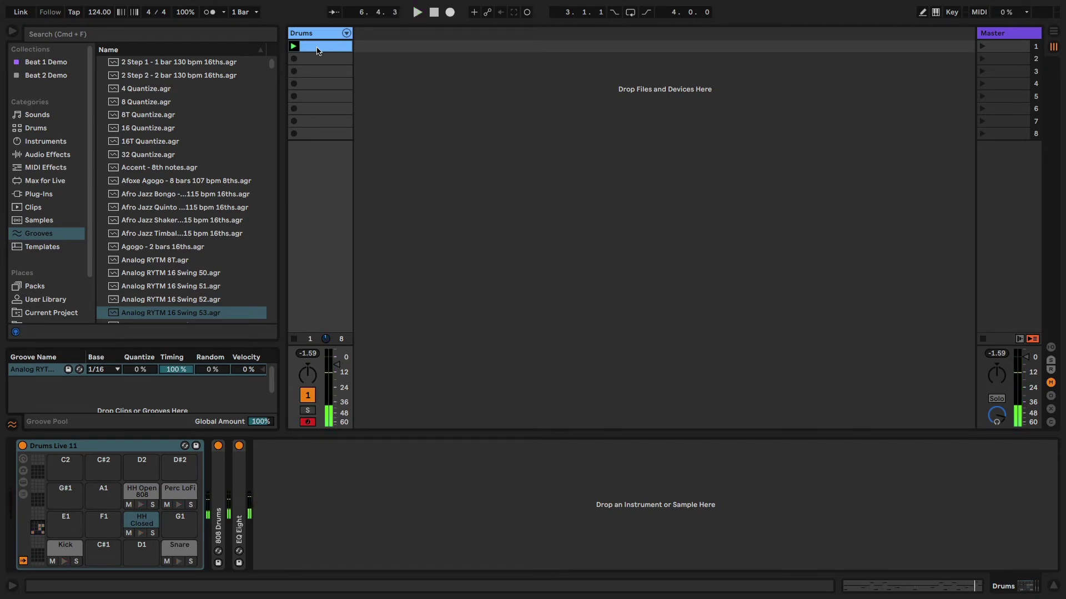
pyautogui.click(13, 425)
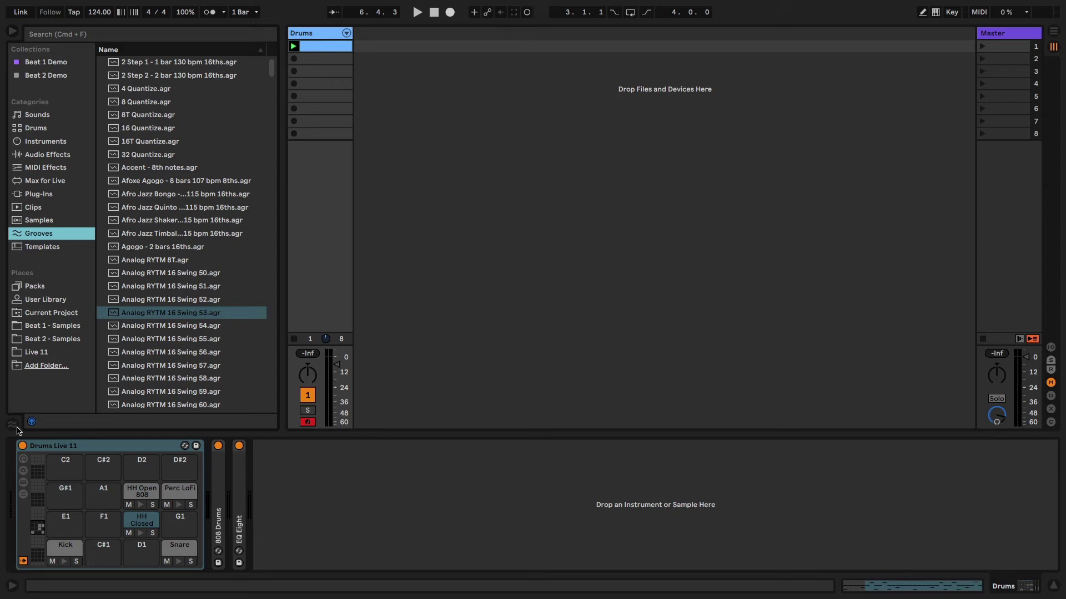
pyautogui.click(39, 154)
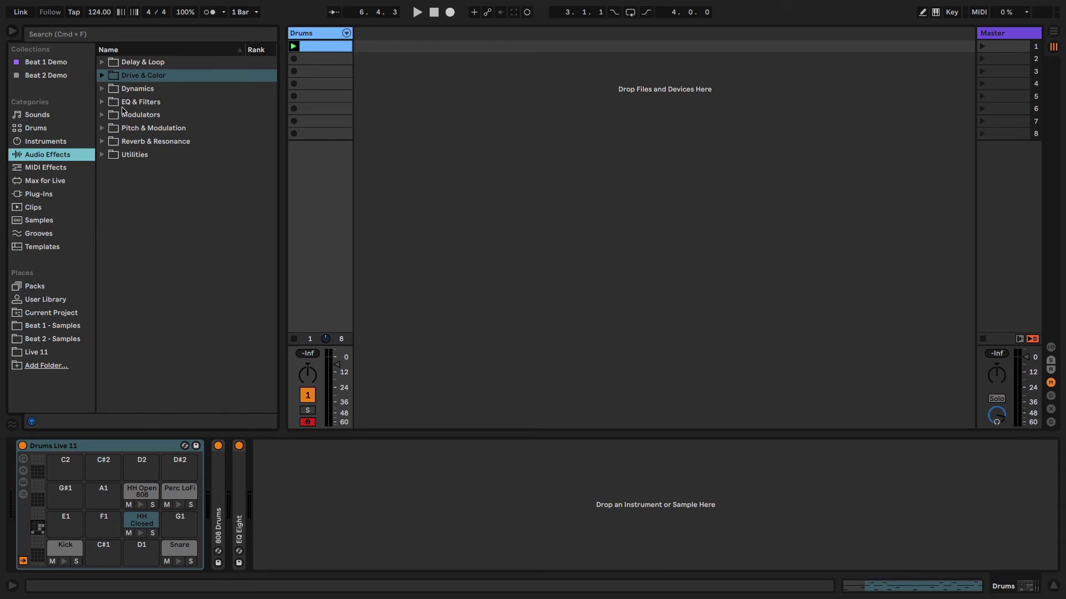
pyautogui.click(102, 76)
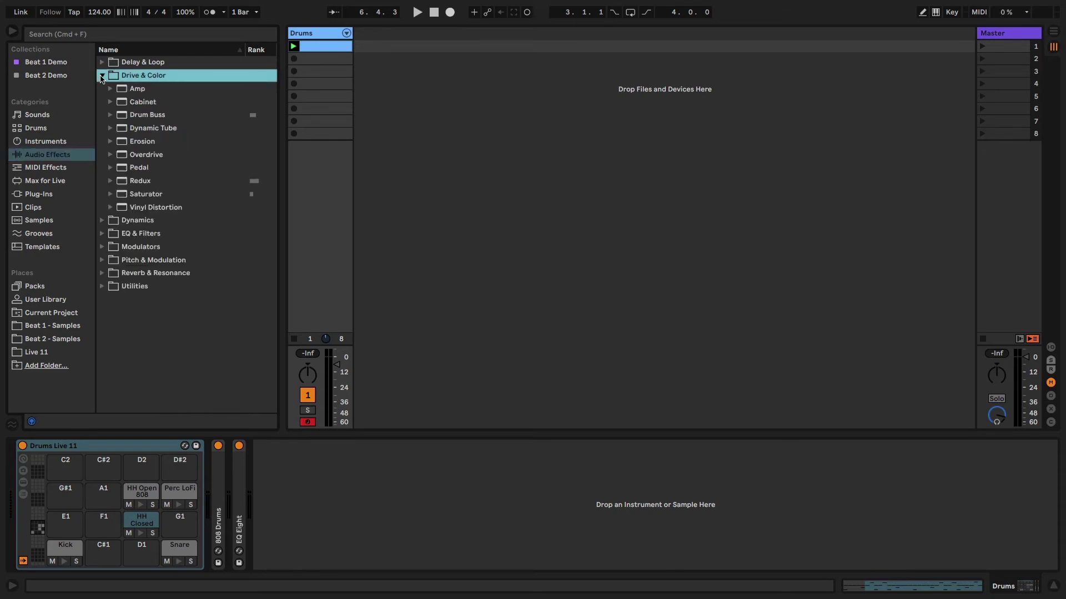
pyautogui.click(111, 182)
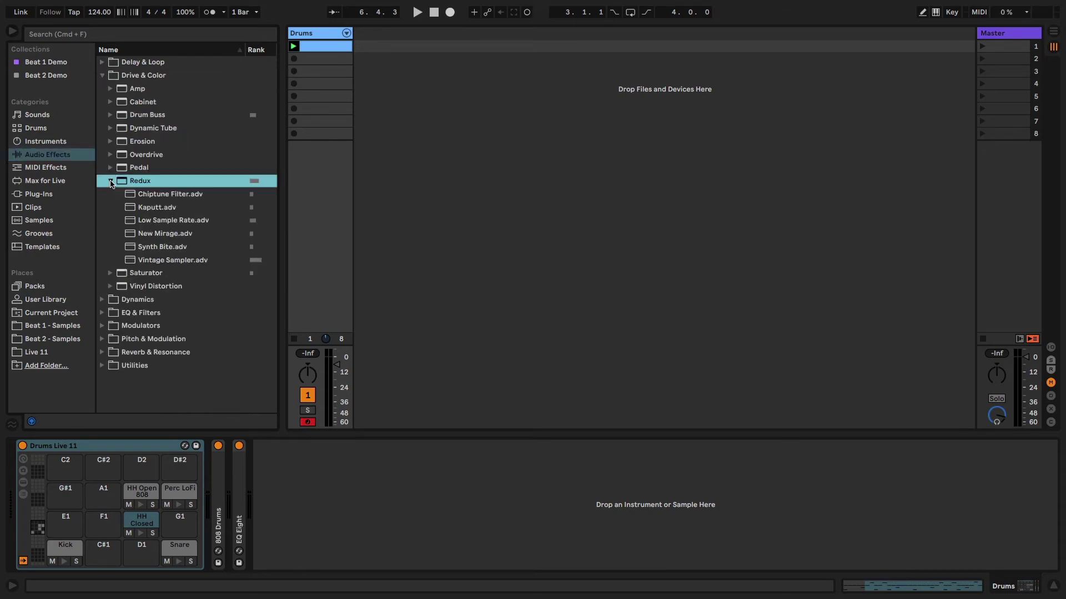
pyautogui.click(168, 260)
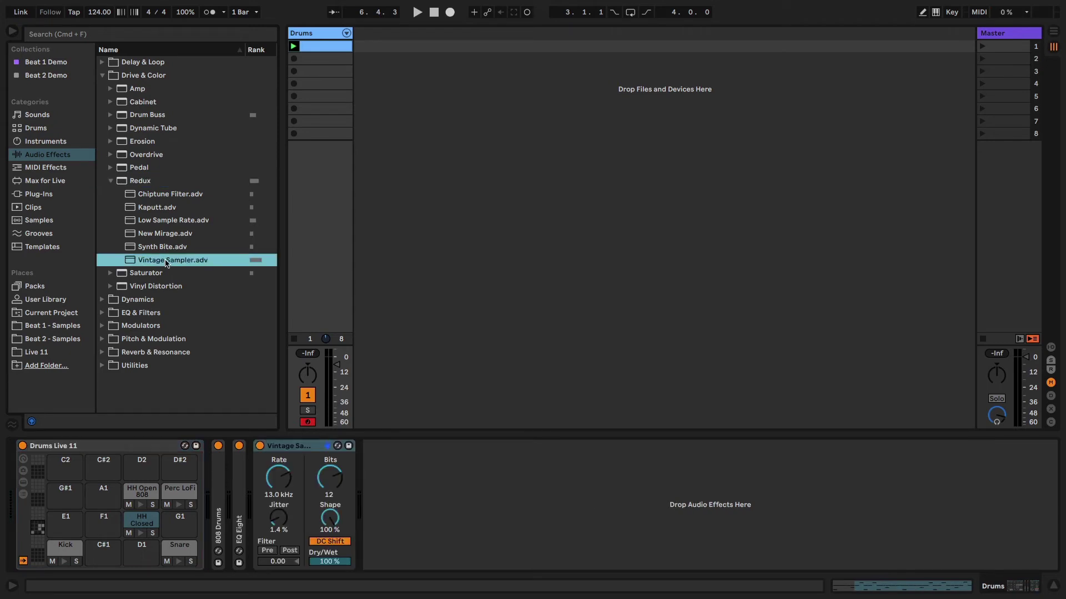
pyautogui.press('space')
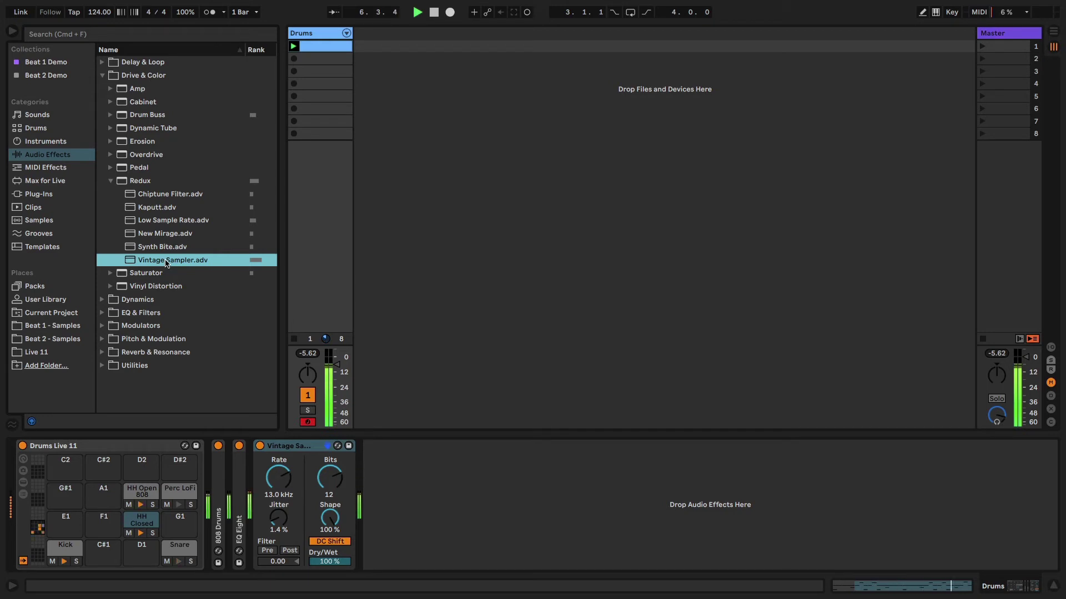
pyautogui.press('space')
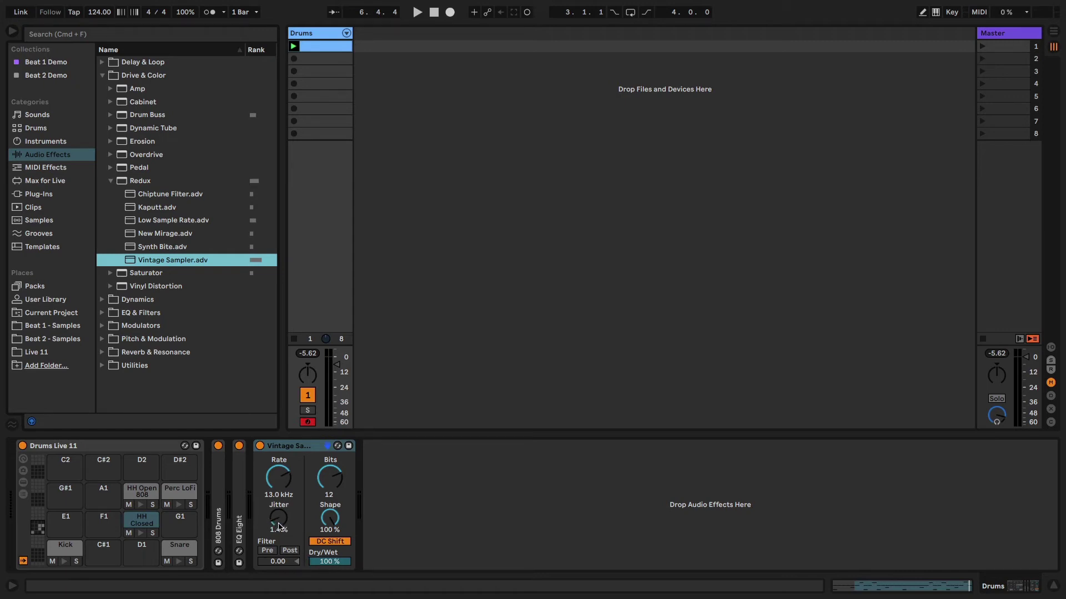
# Audition Redux with 8.6% jitter and its pre and post filters at -4.00, then reset the filter to 0.00 and switch it off.
pyautogui.press('space')
pyautogui.moveTo(277, 525)
pyautogui.mouseDown()
pyautogui.moveTo(277, 466)
pyautogui.moveTo(277, 525)
pyautogui.mouseUp()
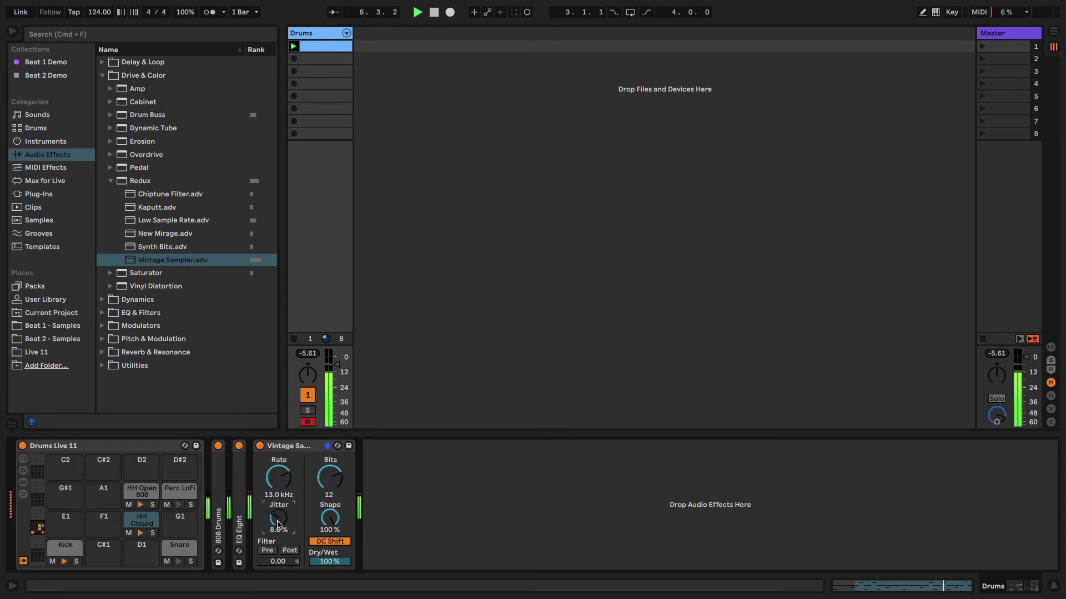
pyautogui.click(267, 550)
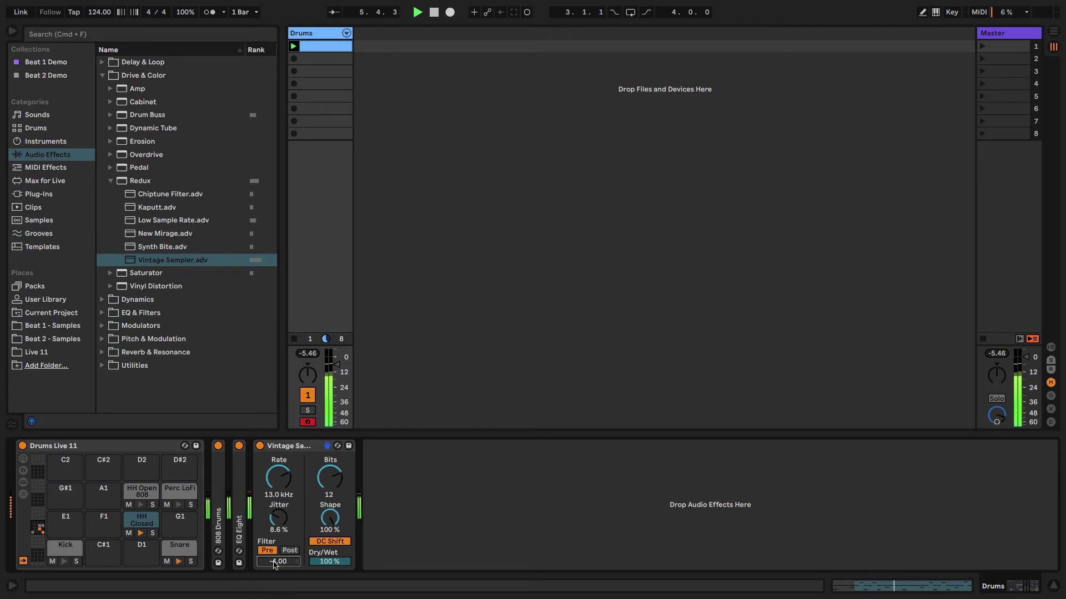
pyautogui.click(272, 553)
pyautogui.click(289, 550)
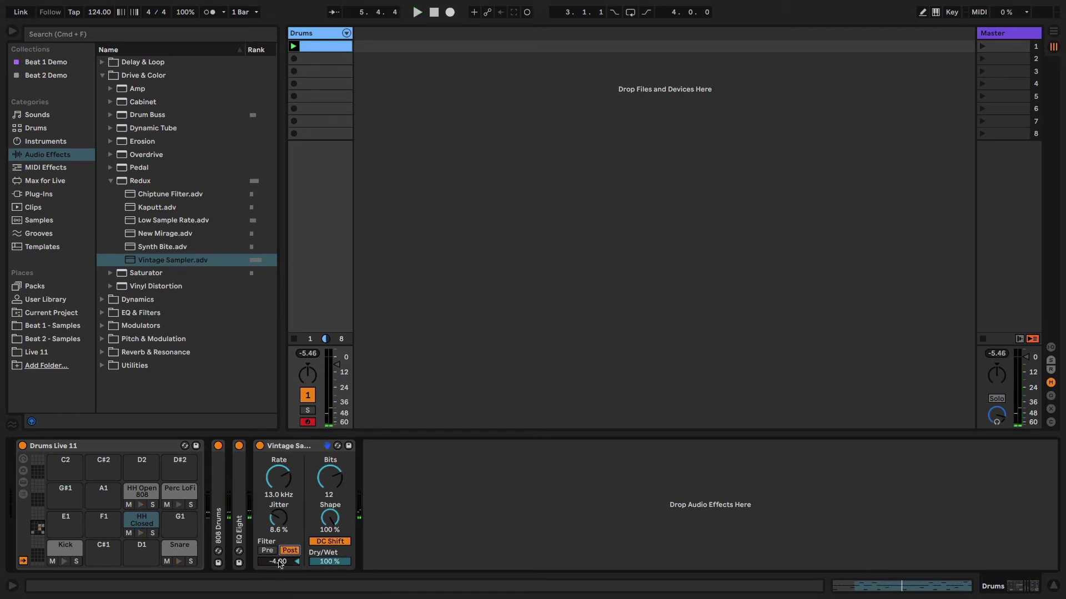
pyautogui.moveTo(279, 564)
pyautogui.mouseDown()
pyautogui.moveTo(279, 543)
pyautogui.moveTo(287, 553)
pyautogui.mouseUp()
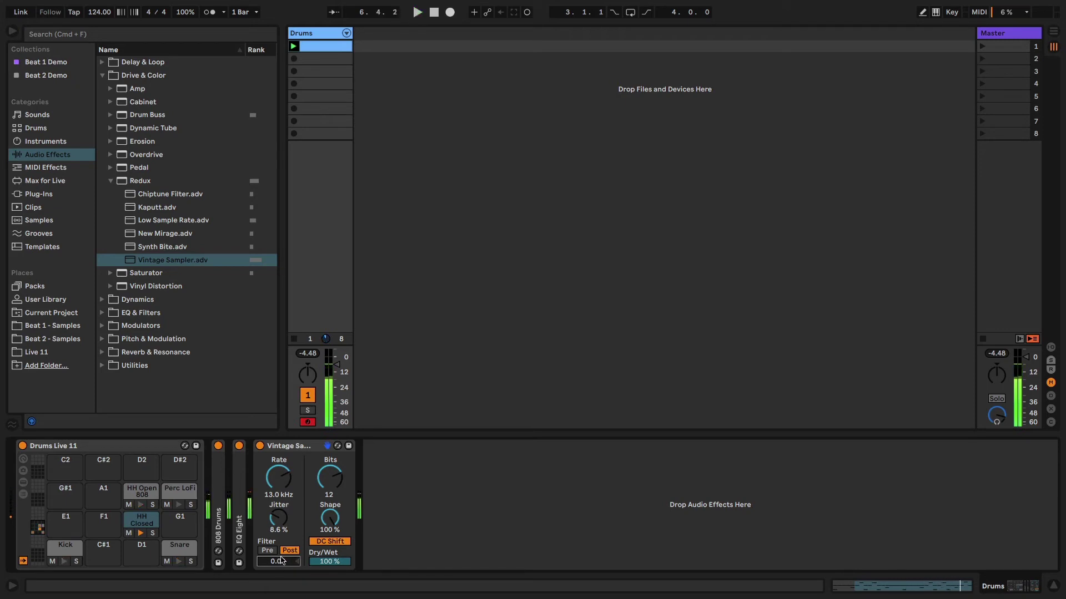
pyautogui.click(288, 554)
# Set the Redux jitter to 1.1% and its dry/wet to 40%, auditioning the drum loop.
pyautogui.moveTo(279, 517); pyautogui.dragTo(279, 527)
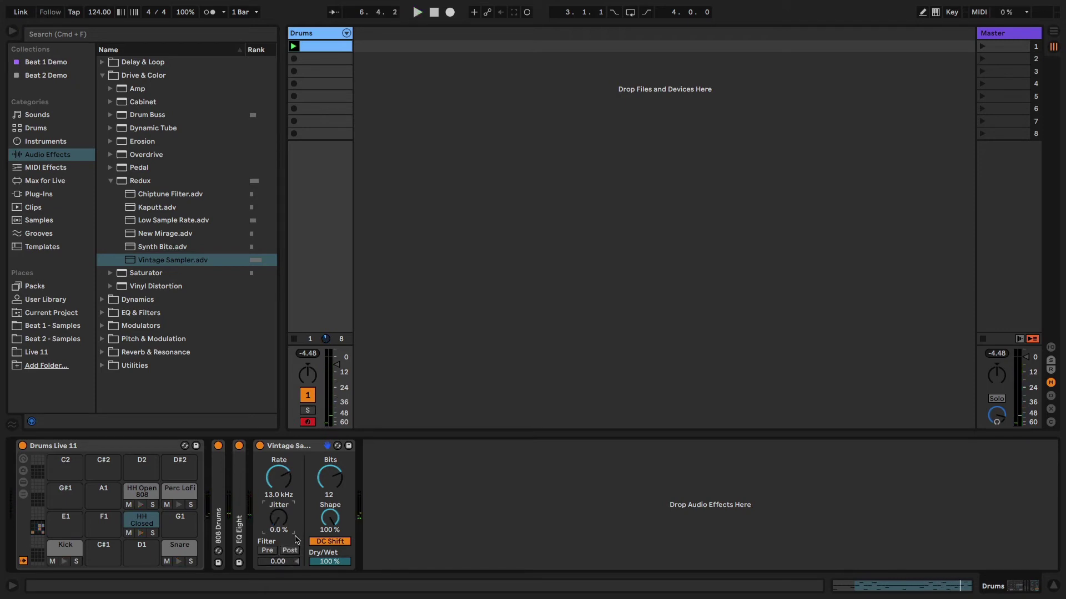
pyautogui.press('Up')
pyautogui.click(332, 561)
pyautogui.moveTo(332, 562); pyautogui.dragTo(332, 571)
pyautogui.moveTo(333, 562); pyautogui.dragTo(332, 562)
pyautogui.press('space')
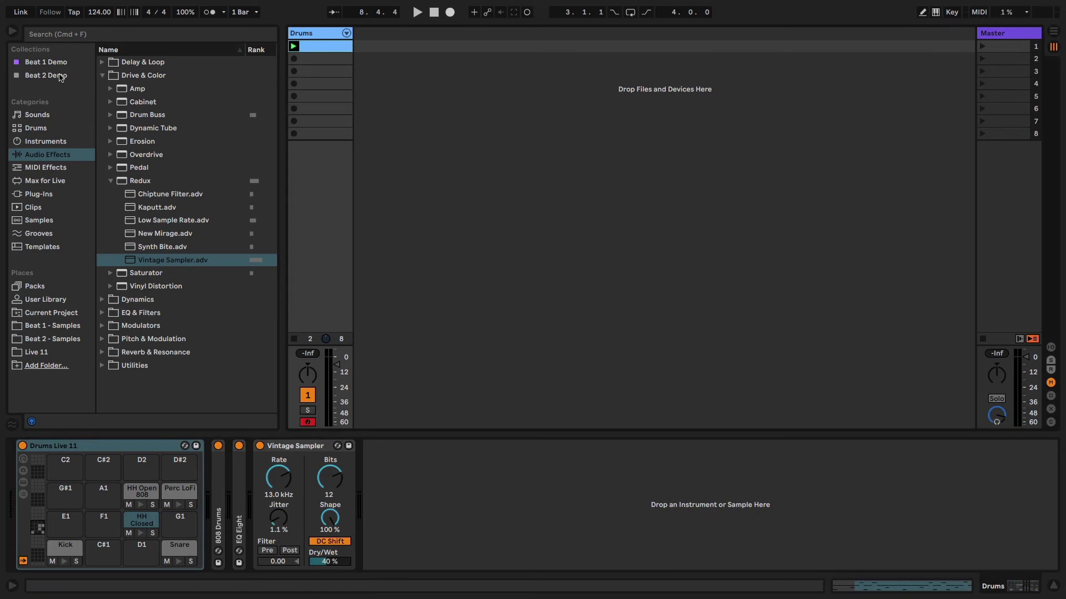
# Add Pipe Delay from the Beat 2 Demo collection as a new track and create a clip with a 0.2.0 loop length in its first slot.
pyautogui.click(61, 77)
pyautogui.moveTo(141, 158); pyautogui.dragTo(386, 90)
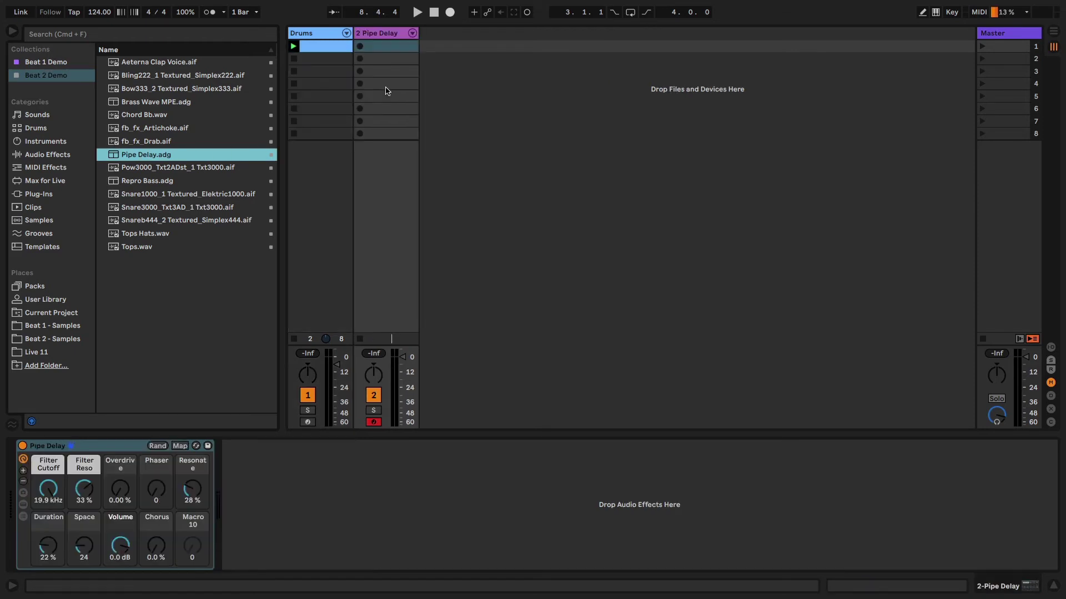
pyautogui.doubleClick(403, 48)
pyautogui.moveTo(103, 257); pyautogui.dragTo(102, 268)
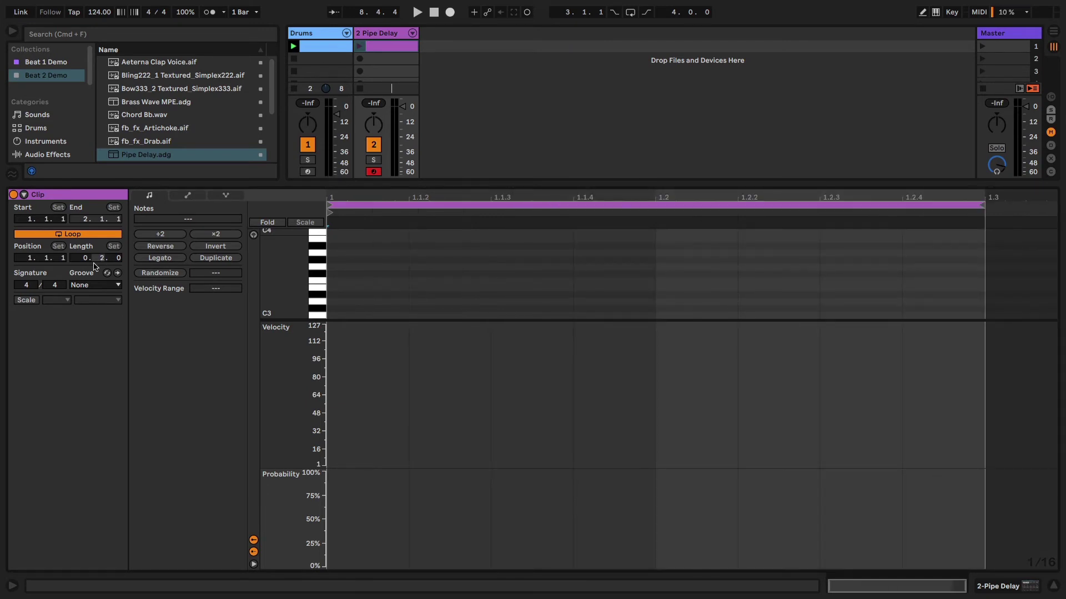
# Set the Pipe Delay clip's scale to A#/B♭ Minor and hide the velocity and probability lanes.
pyautogui.click(26, 299)
pyautogui.click(60, 301)
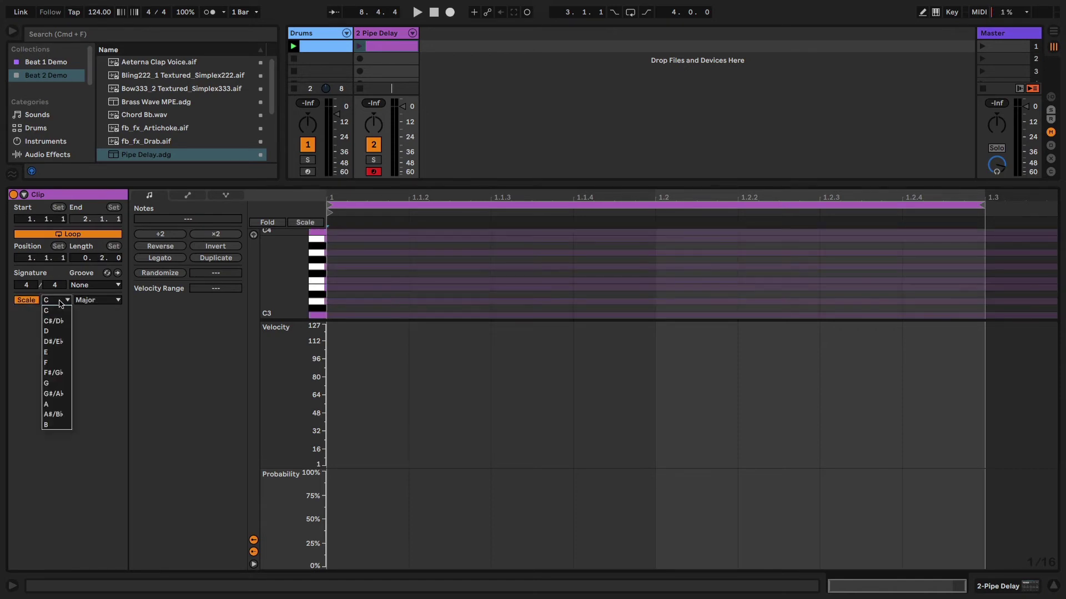
pyautogui.click(62, 414)
pyautogui.click(96, 303)
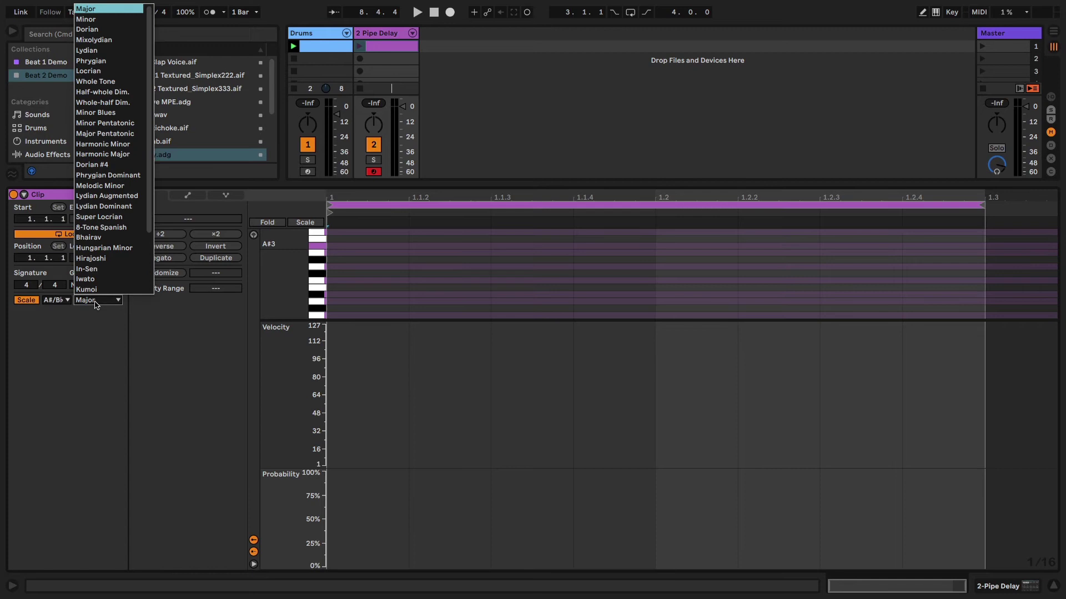
pyautogui.click(97, 20)
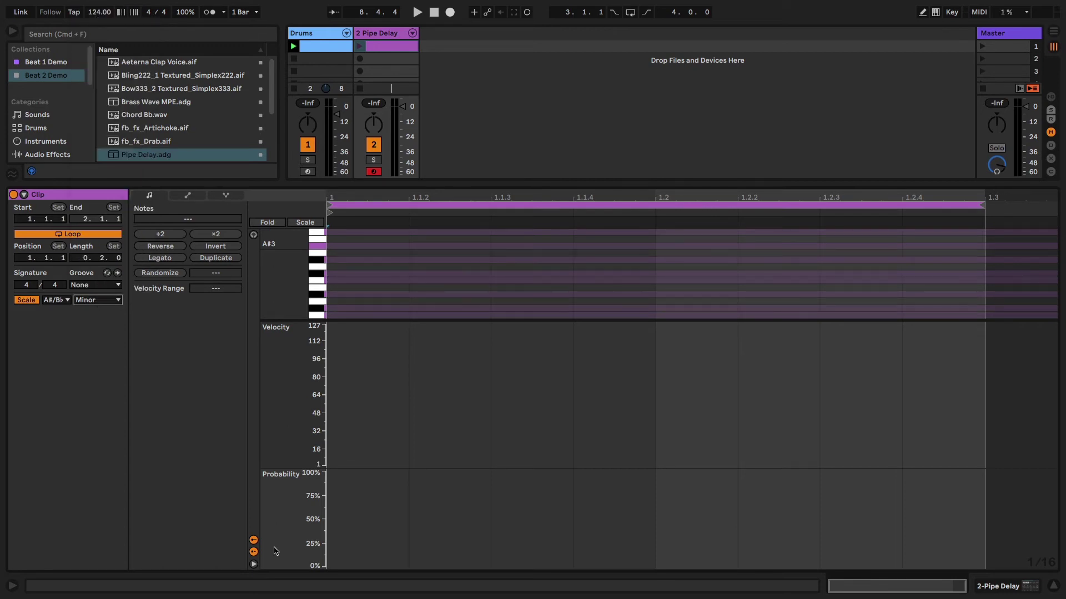
pyautogui.click(254, 540)
pyautogui.click(254, 552)
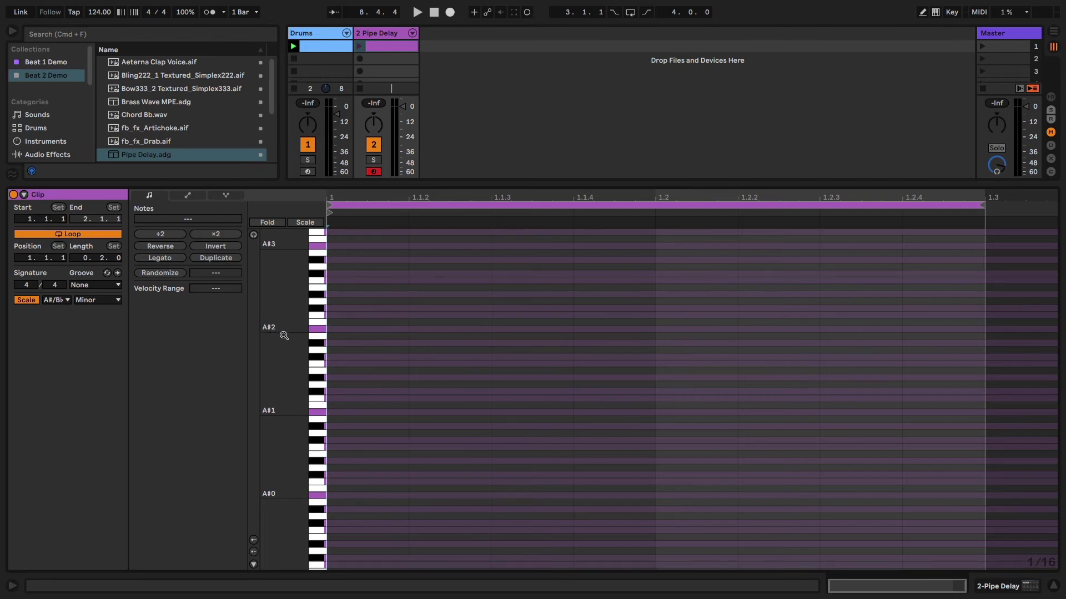
# Spell the root note as B♭ and limit the piano roll to the notes of the scale.
pyautogui.rightClick(317, 333)
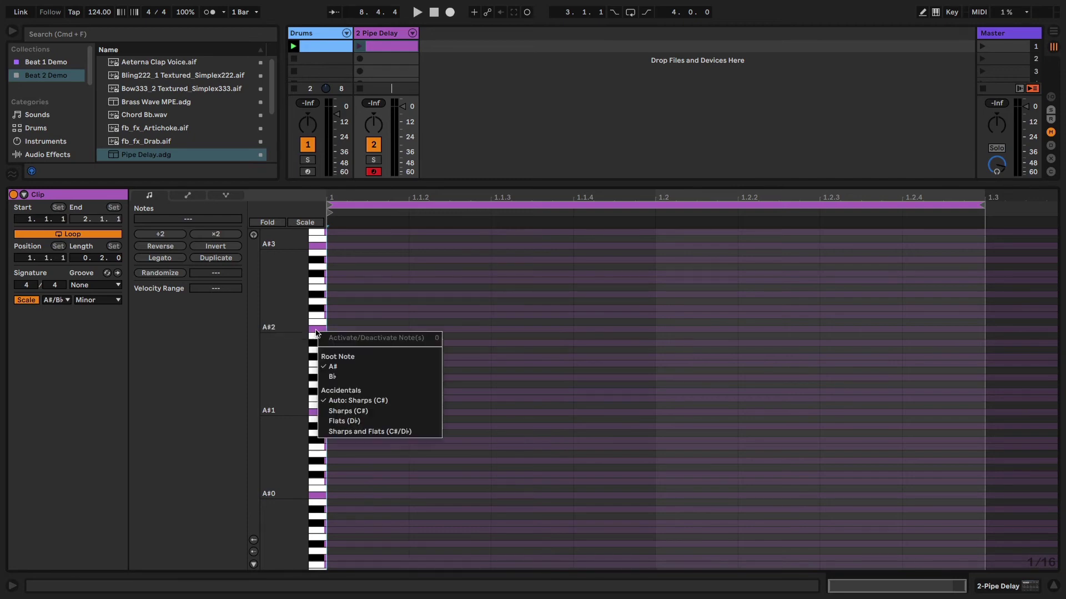
pyautogui.click(353, 378)
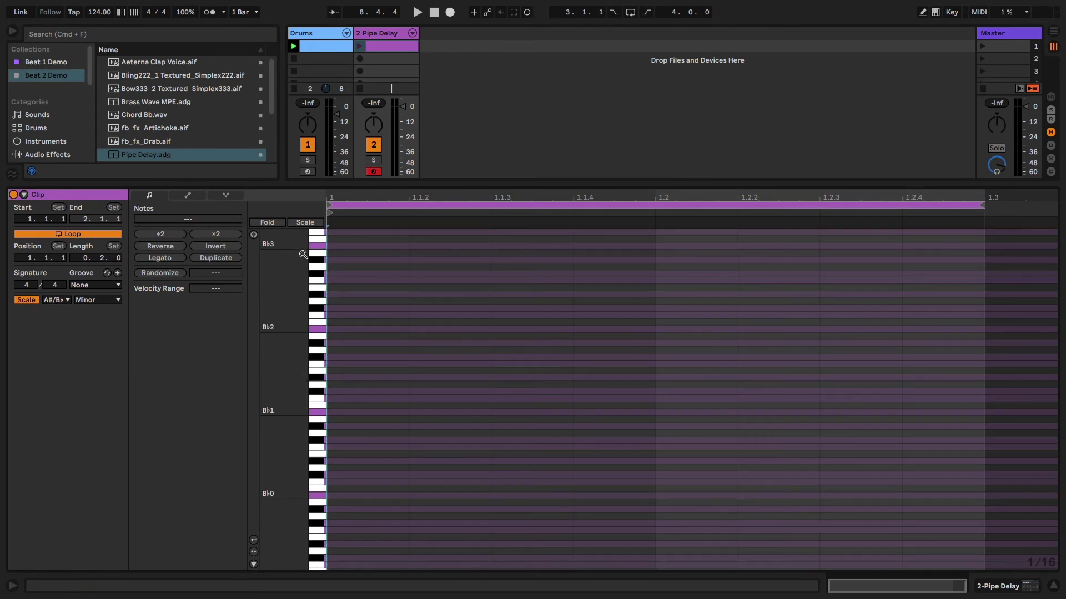
pyautogui.click(306, 224)
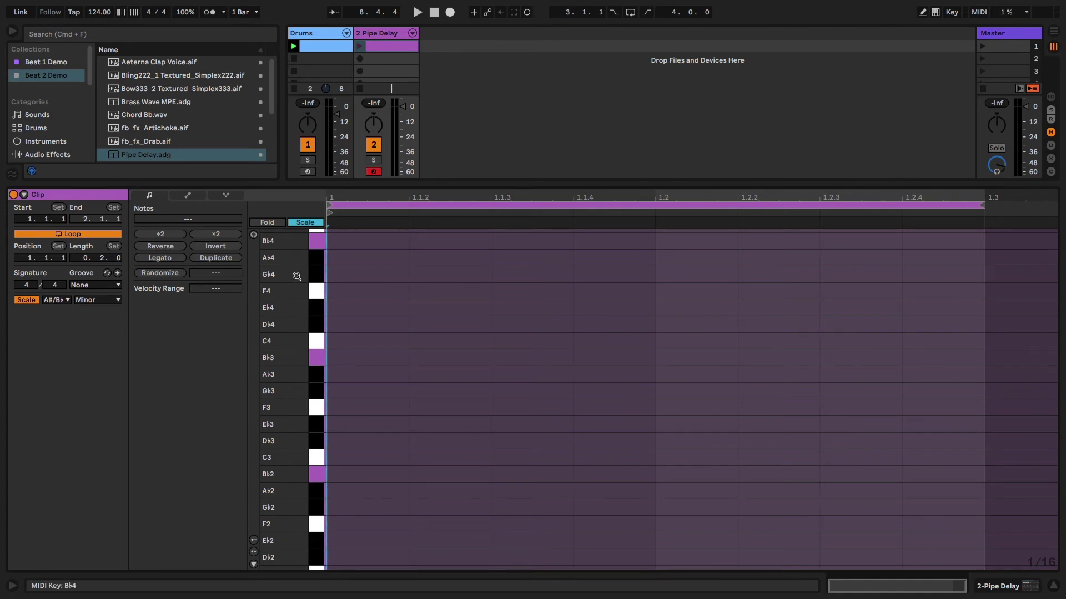
# Add sixteenth notes B♭4 at 1.1.2, D♭5 at 1.1.4, F5 at 1.2.1 and 1.2.2, and G♭5 at 1.2.3 and 1.2.4, and launch the clip.
pyautogui.moveTo(290, 301); pyautogui.dragTo(290, 441)
pyautogui.doubleClick(438, 381)
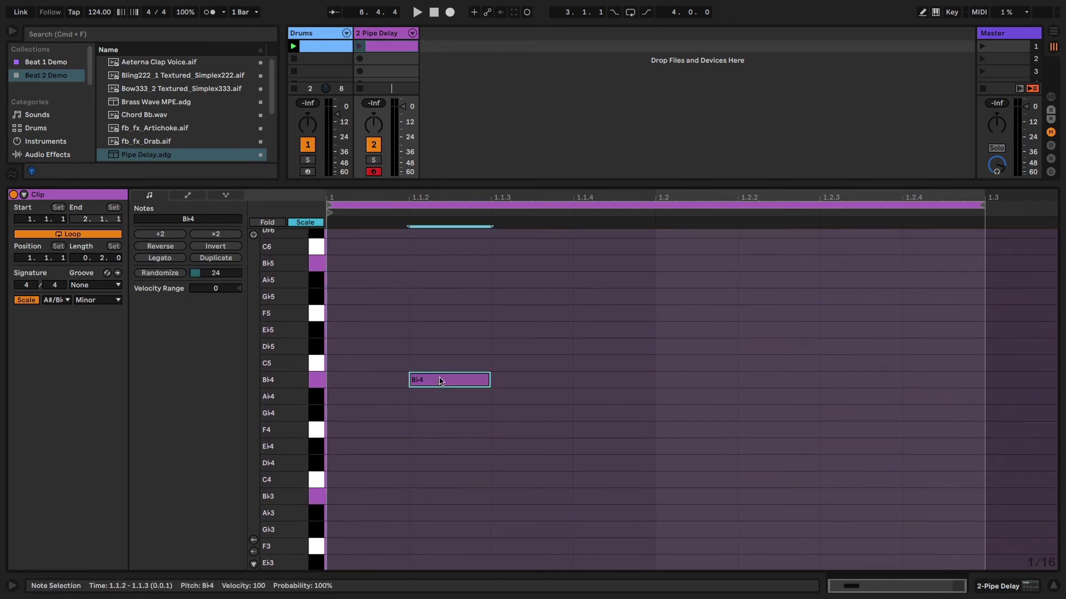
pyautogui.click(612, 346)
pyautogui.doubleClick(612, 345)
pyautogui.doubleClick(694, 329)
pyautogui.click(778, 331)
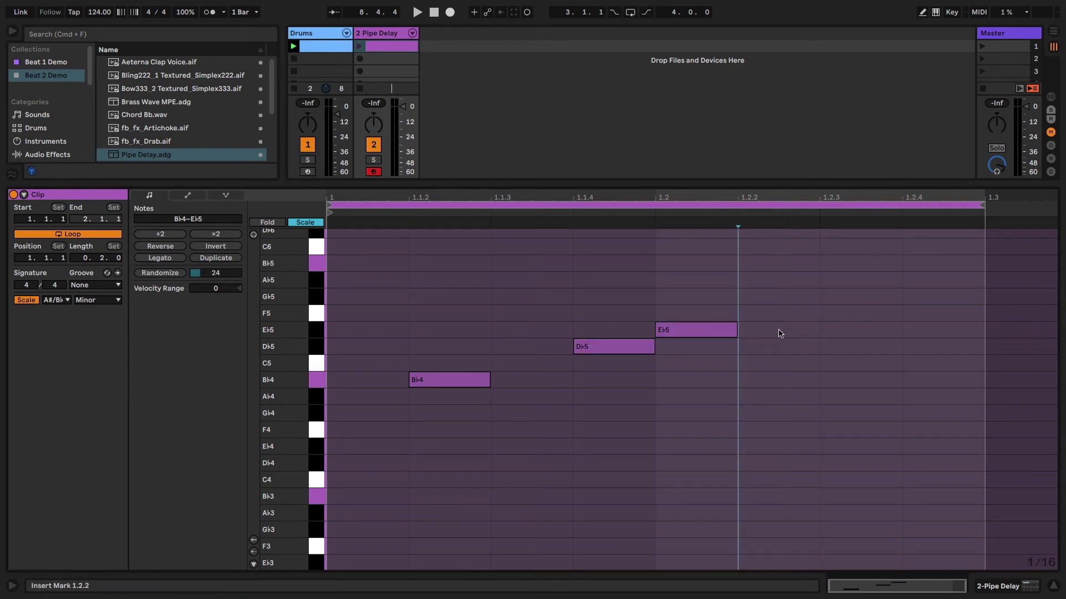
pyautogui.doubleClick(777, 330)
pyautogui.keyDown('shift'); pyautogui.click(698, 335); pyautogui.keyUp('shift')
pyautogui.moveTo(697, 336); pyautogui.dragTo(704, 321)
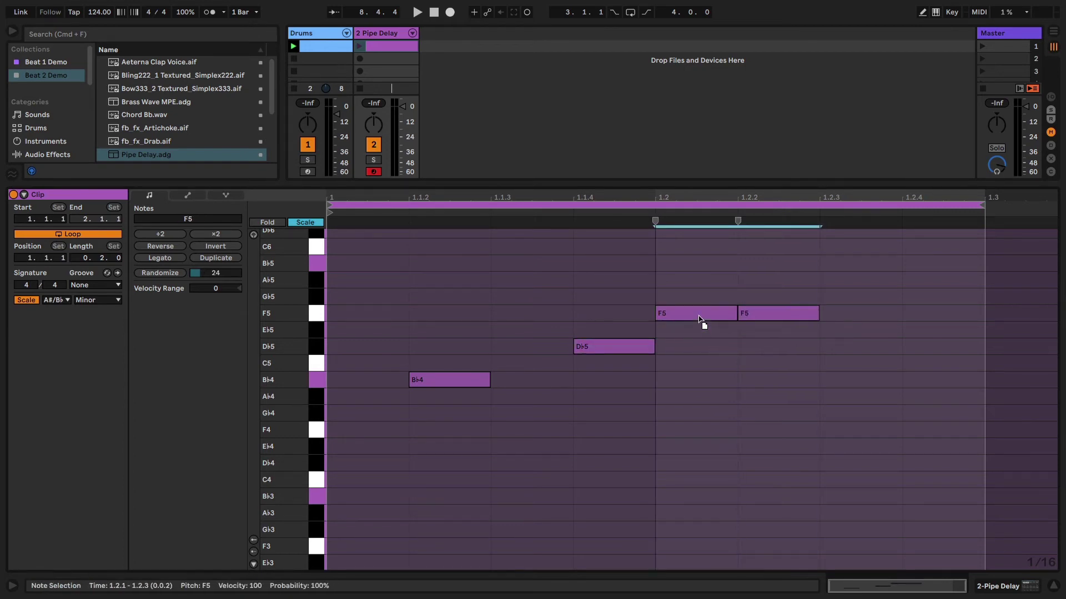
pyautogui.doubleClick(882, 296)
pyautogui.doubleClick(951, 296)
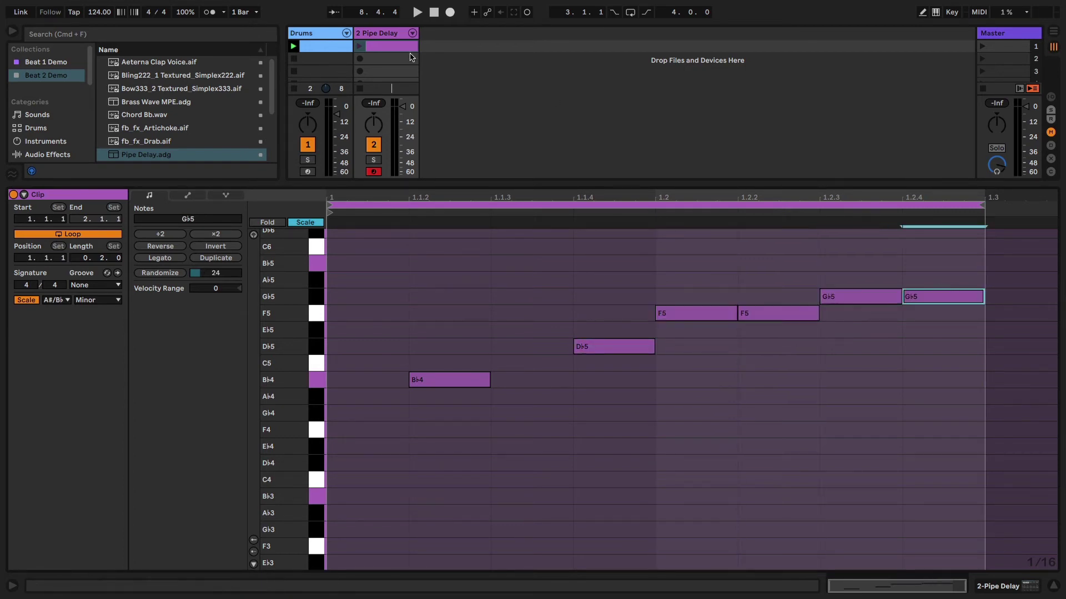
pyautogui.click(359, 47)
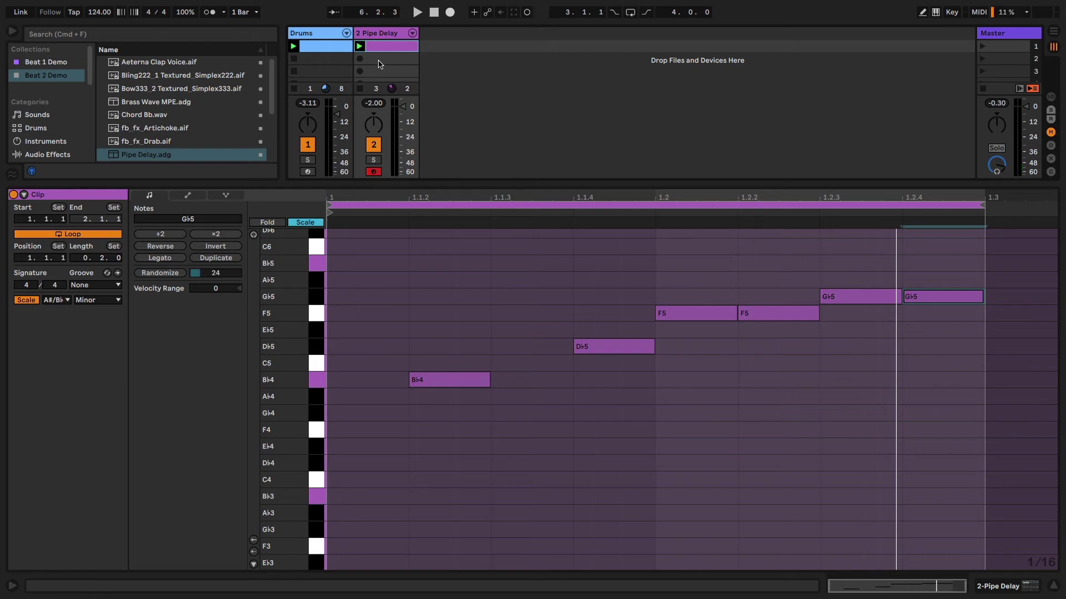
# Create a one-bar clip in the second Pipe Delay slot and enter B♭3, C4, B♭3 and D♭4 as sixteenths on the first beat.
pyautogui.doubleClick(380, 64)
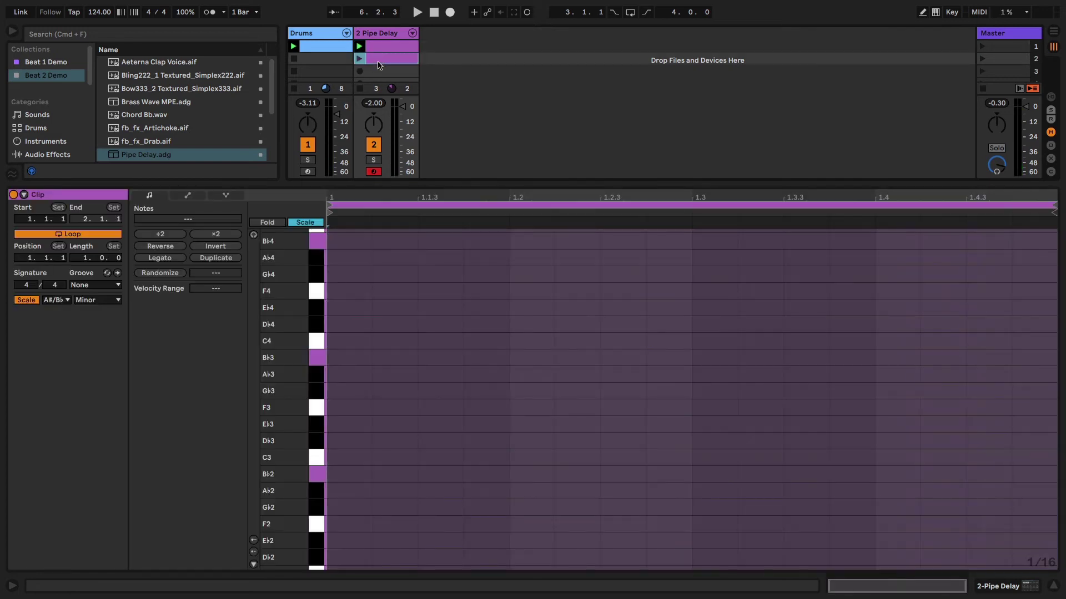
pyautogui.doubleClick(350, 358)
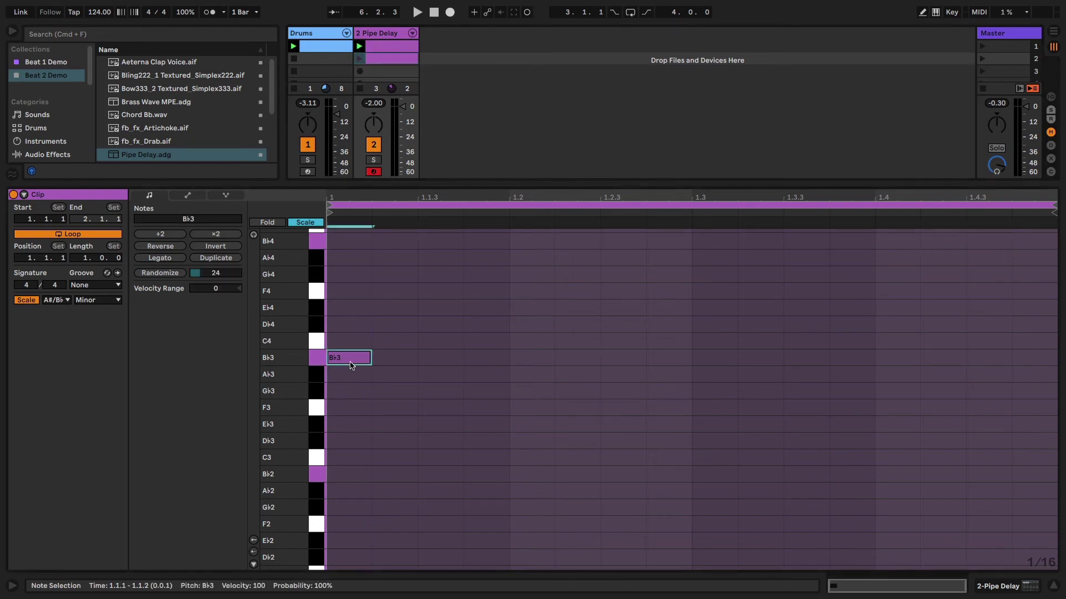
pyautogui.doubleClick(394, 341)
pyautogui.doubleClick(425, 358)
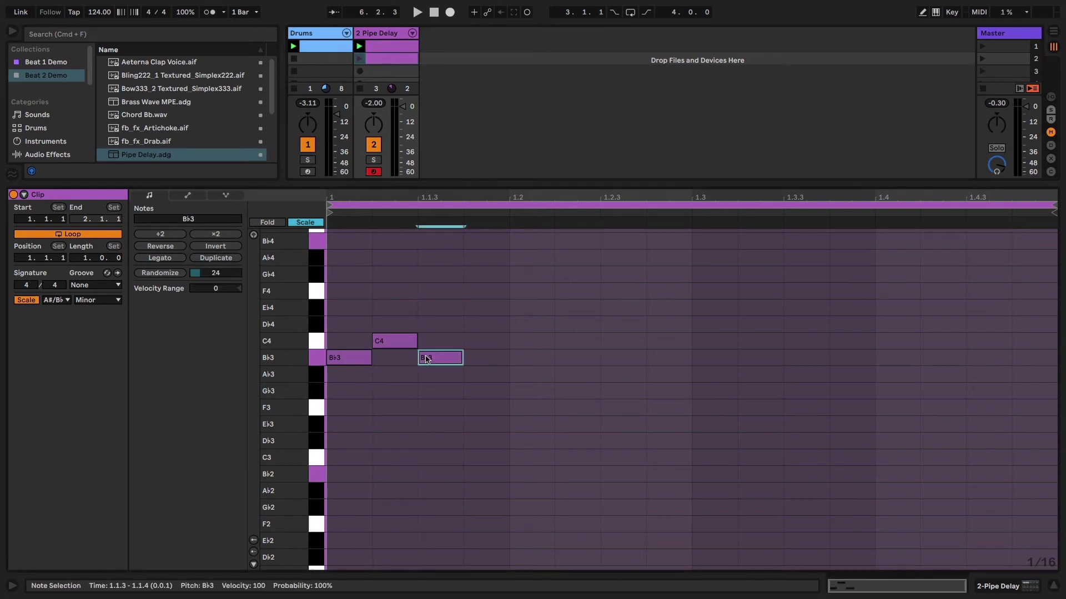
pyautogui.doubleClick(496, 326)
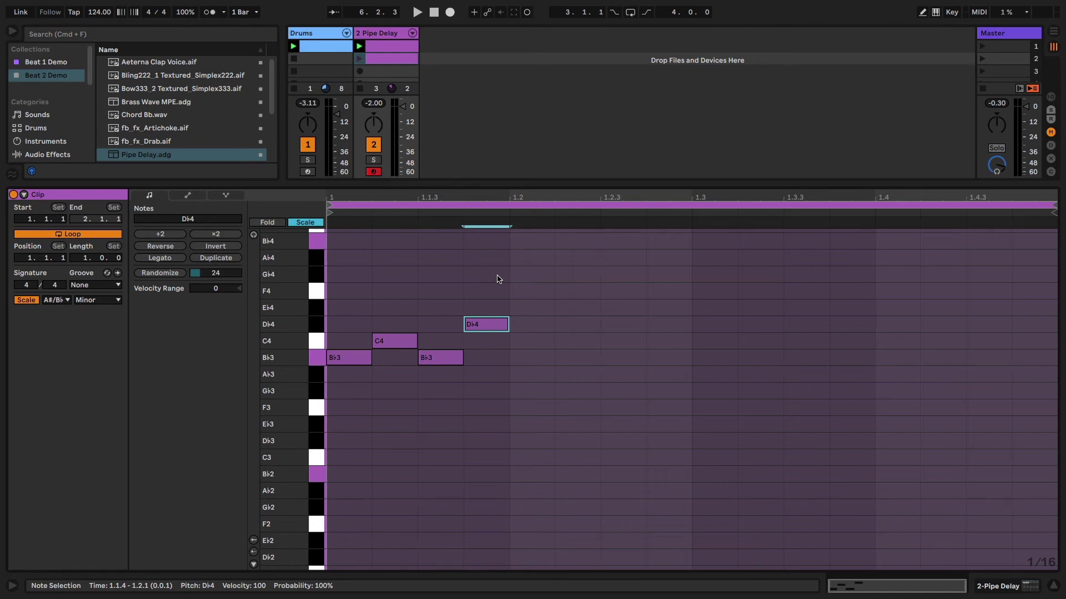
# Fill beats 2 to 4 with sixteenths F3–G♭3–F3–A♭3, G♭3–A♭3–G♭3–B♭3 and E♭3–F3–E♭3–G♭3, and launch the clip.
pyautogui.moveTo(498, 280); pyautogui.dragTo(888, 433)
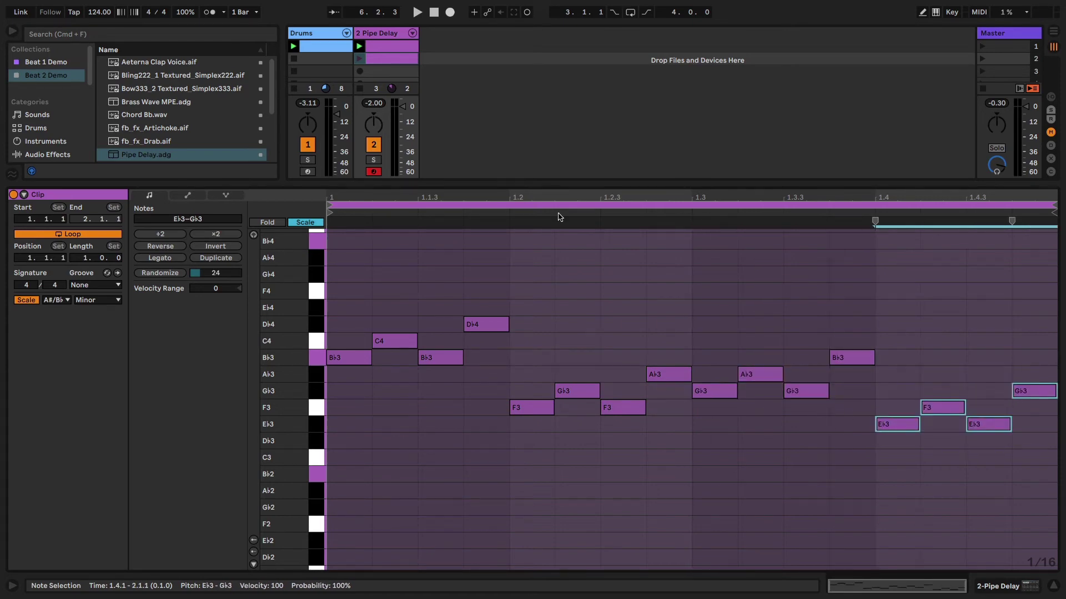
pyautogui.click(359, 58)
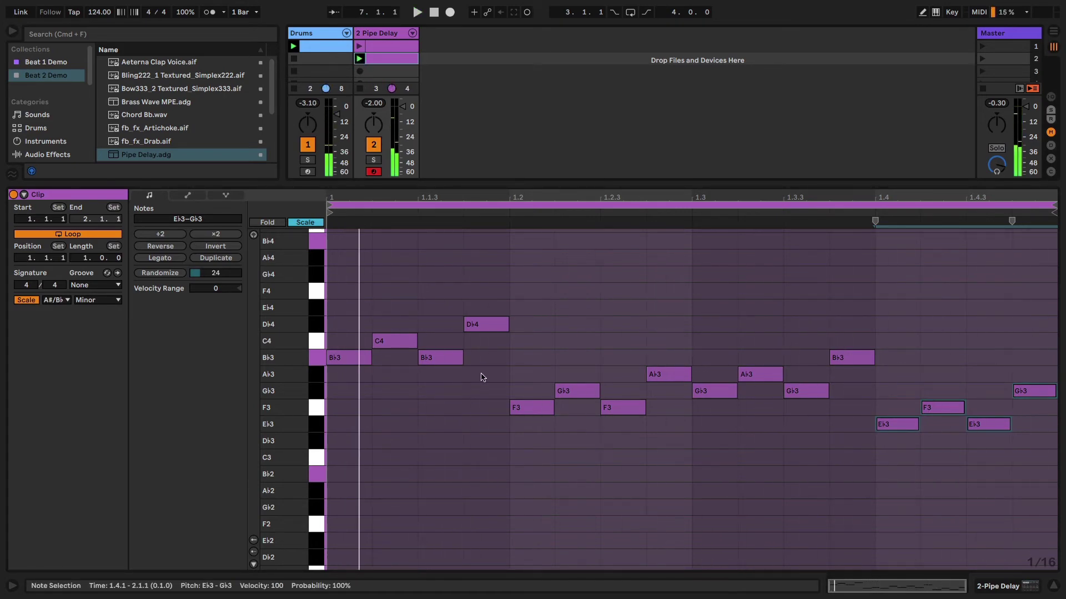
# Create a one-bar clip in the third Pipe Delay slot and enter B♭3, D♭4, F4 and B♭4 as sixteenths on the first beat.
pyautogui.press('Down')
pyautogui.press('super+shift+m')
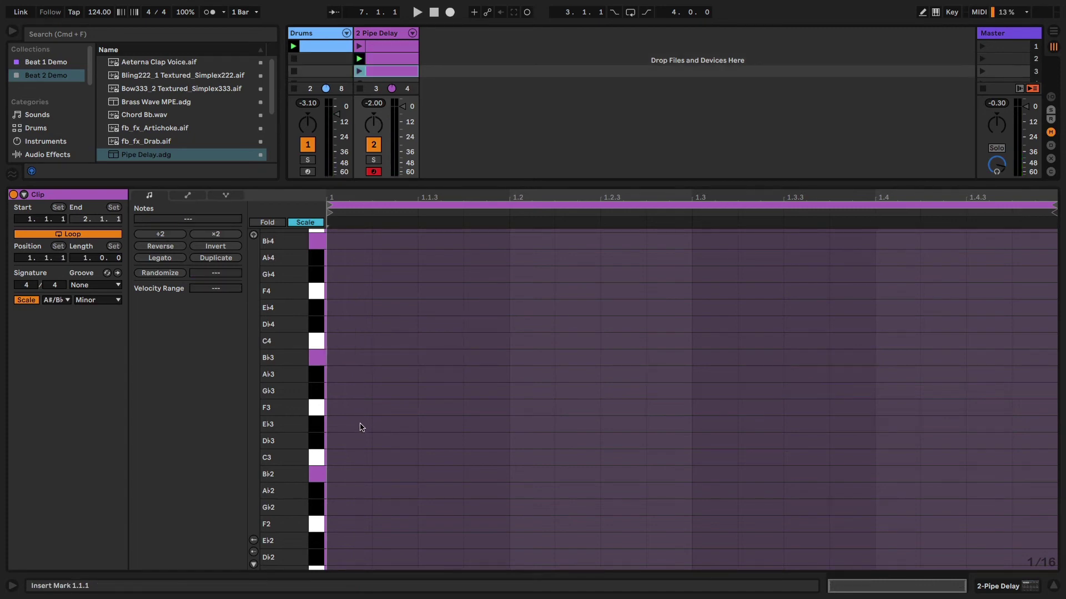
pyautogui.doubleClick(353, 359)
pyautogui.doubleClick(408, 325)
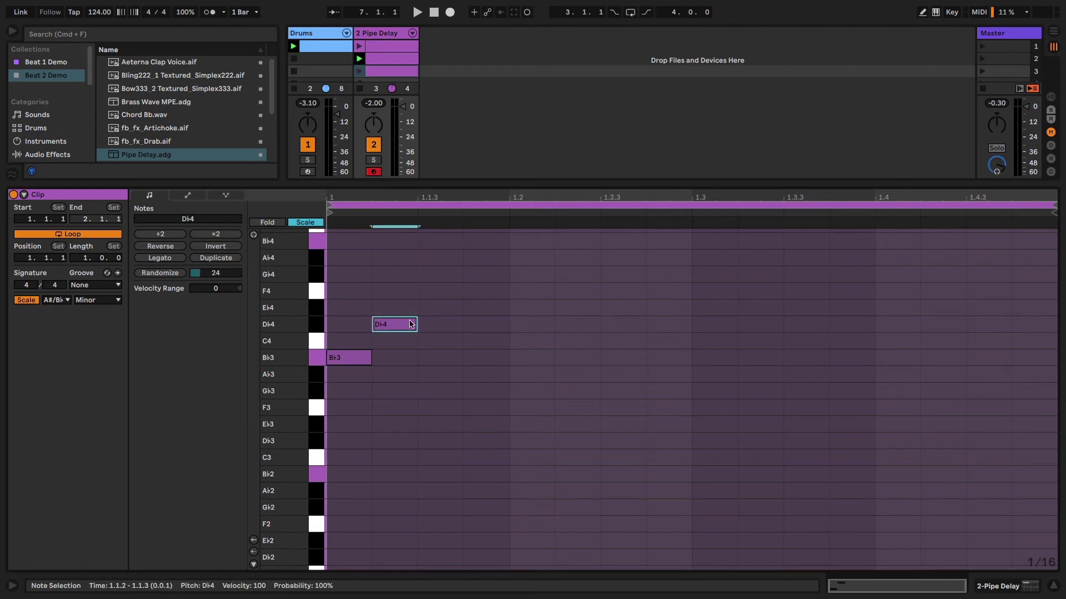
pyautogui.click(449, 293)
pyautogui.doubleClick(450, 291)
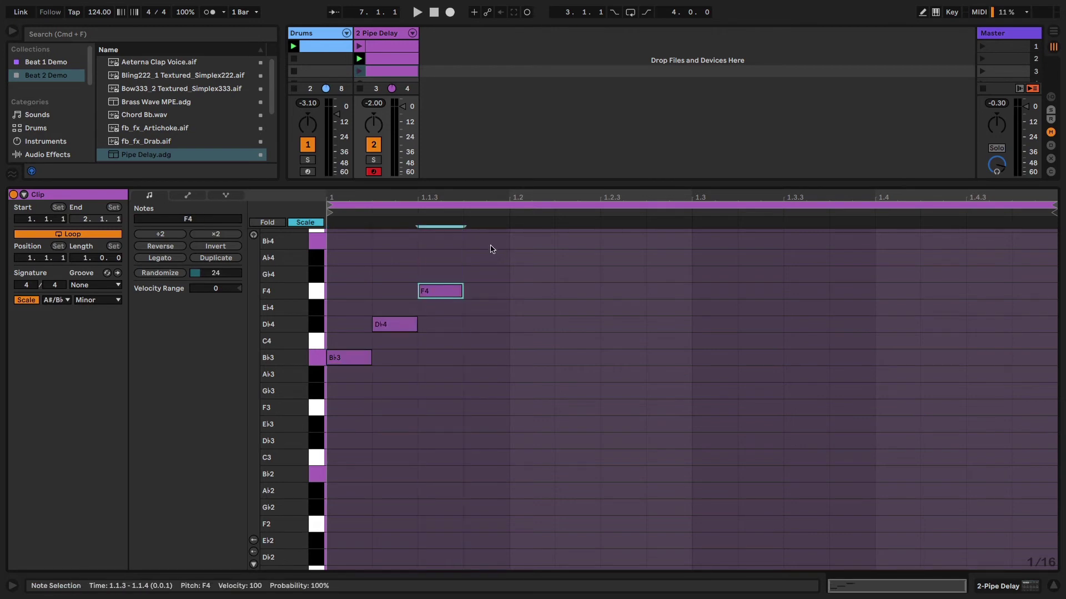
pyautogui.doubleClick(491, 244)
pyautogui.scroll(3, 335, 385)
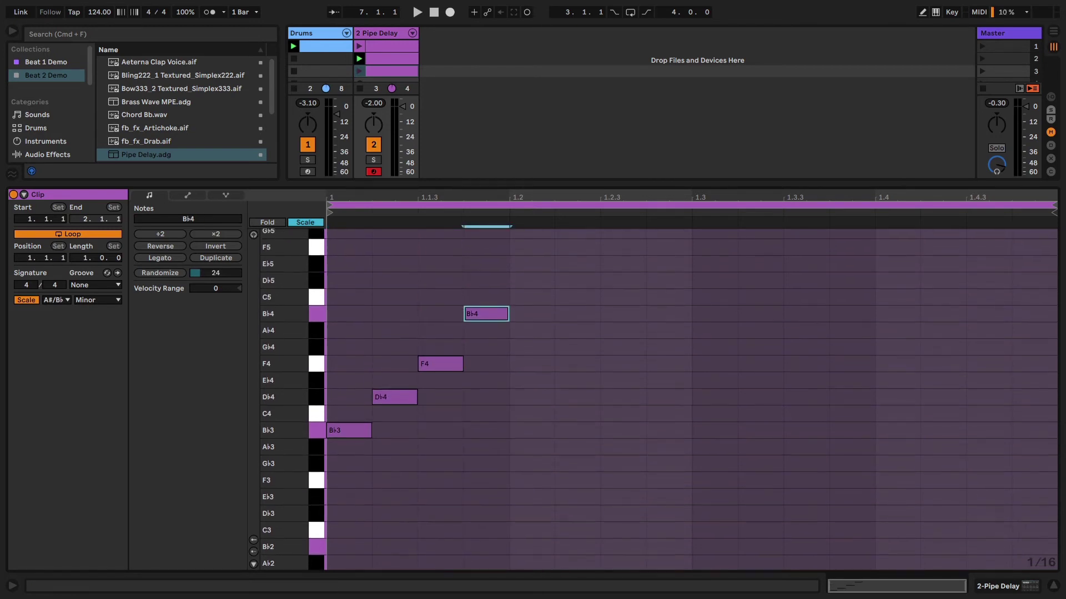
# Duplicate the four-note B♭3–D♭4–F4–B♭4 figure onto beats 2, 3 and 4 of the clip.
pyautogui.moveTo(481, 440); pyautogui.dragTo(354, 324)
pyautogui.press('super+d')
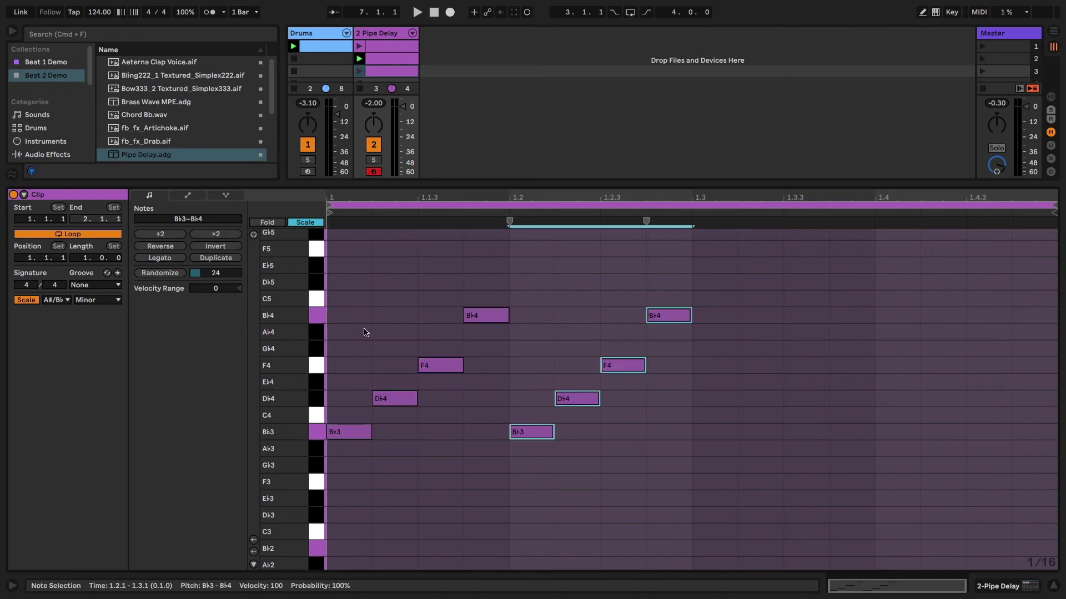
pyautogui.press('super+d')
pyautogui.press('super+d')
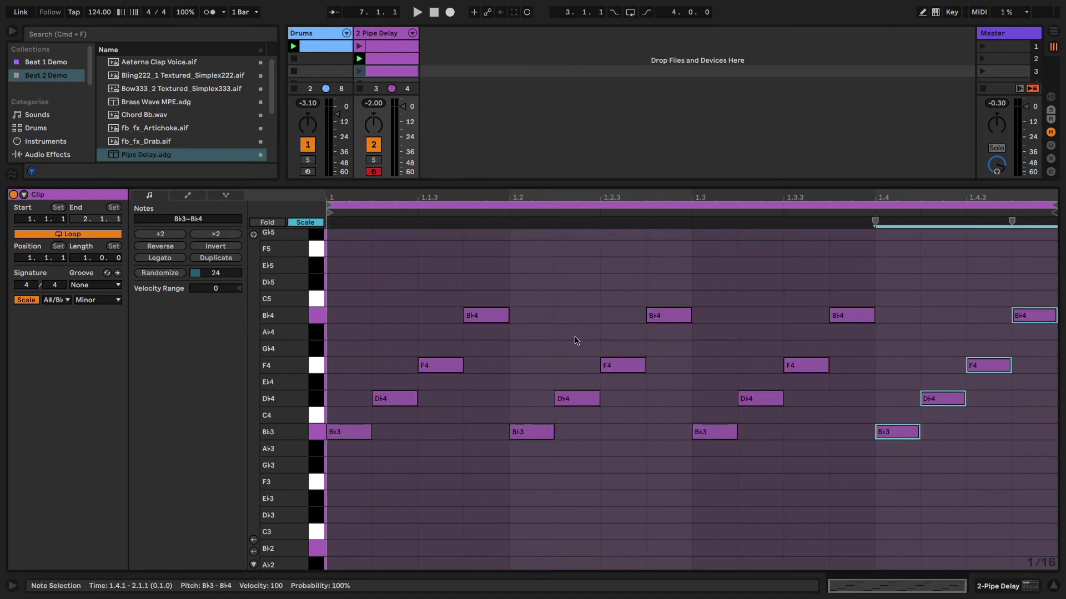
pyautogui.click(574, 340)
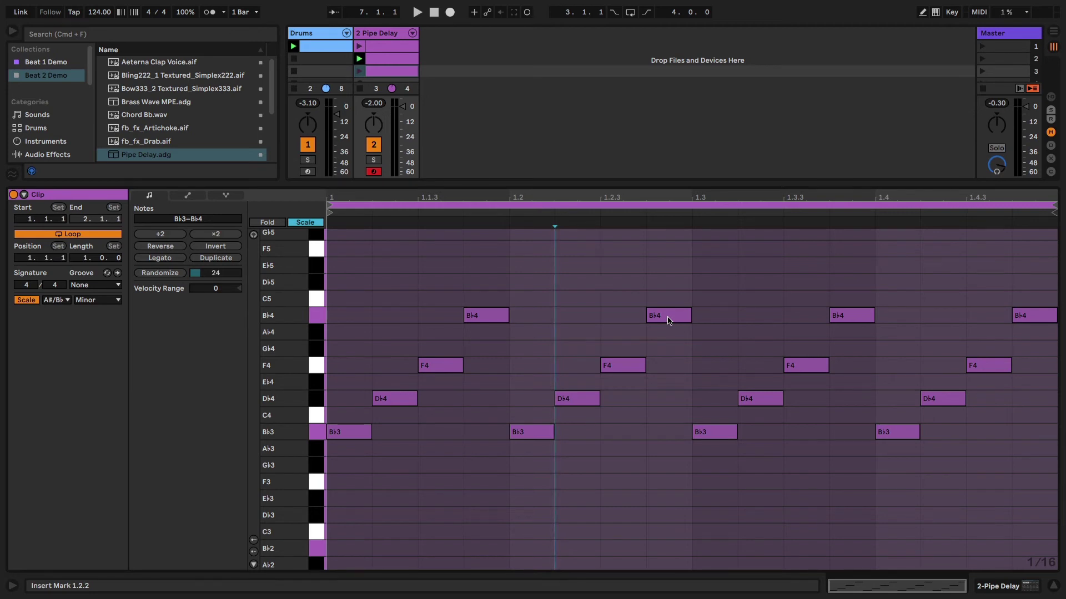
# Move the last note of beat 2 to D♭5, of beat 3 to A♭4 and of beat 4 to G♭4, and launch the clip.
pyautogui.moveTo(668, 320); pyautogui.dragTo(669, 283)
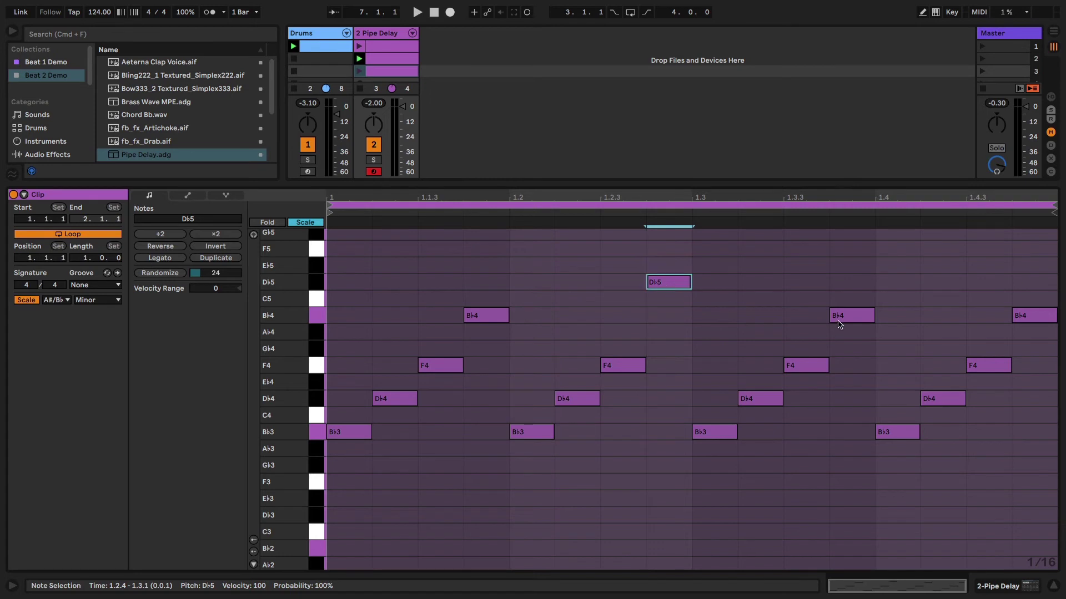
pyautogui.moveTo(857, 321); pyautogui.dragTo(859, 336)
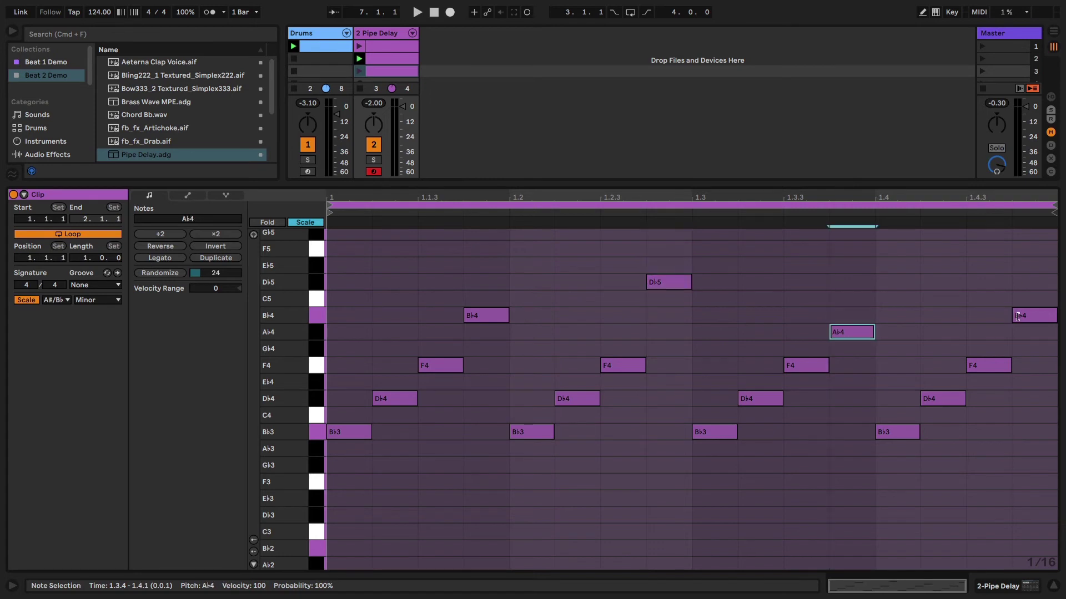
pyautogui.moveTo(1039, 318); pyautogui.dragTo(1035, 348)
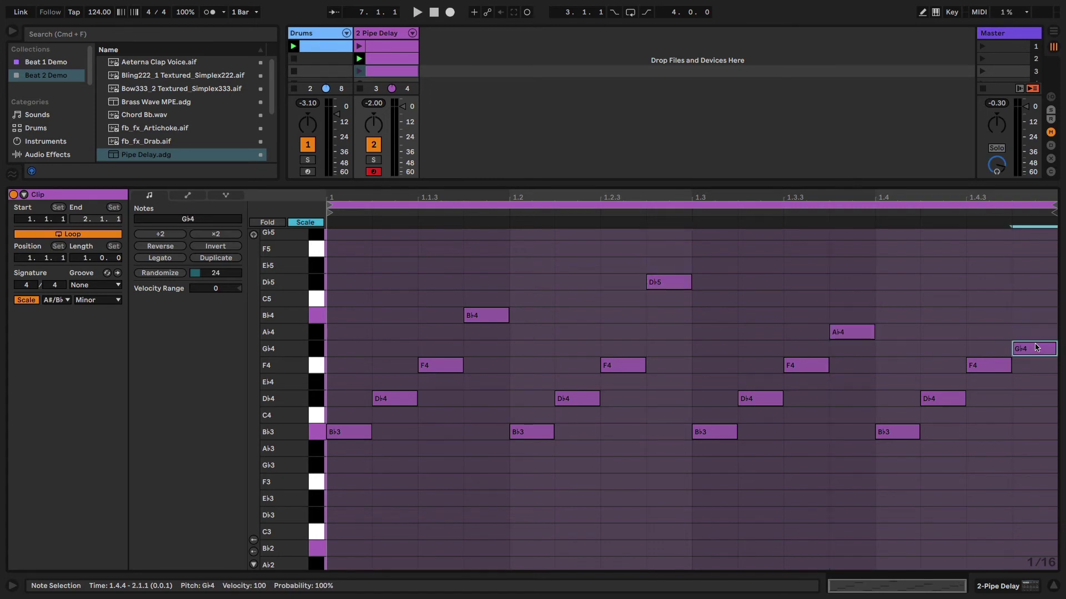
pyautogui.click(359, 71)
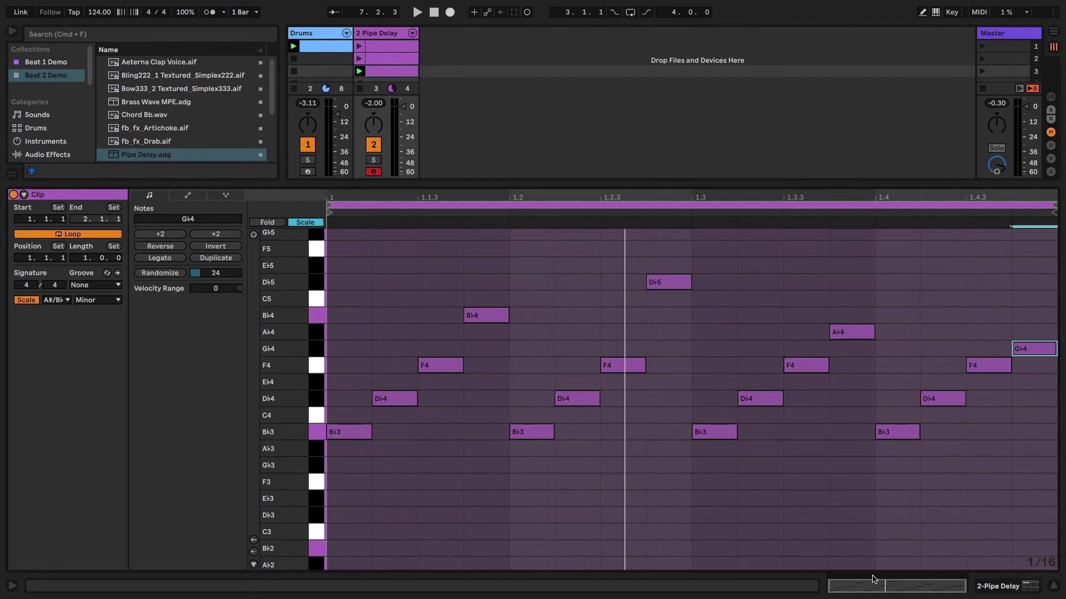
# Delete the third and second Pipe Delay clips and launch the first one with the track's devices in view.
pyautogui.hotkey('shift', 'Tab')
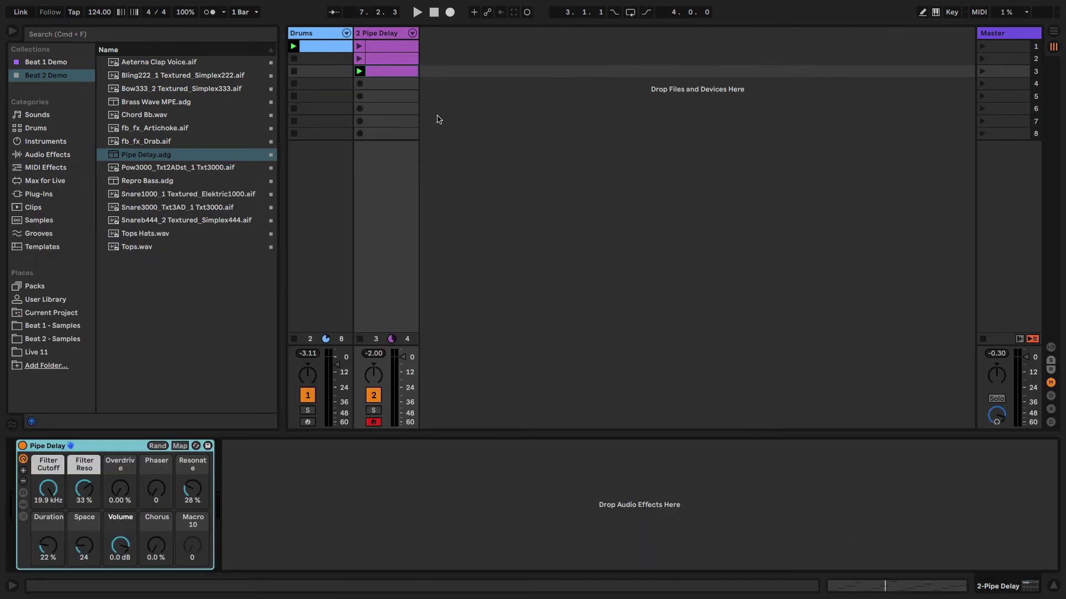
pyautogui.press('Delete')
pyautogui.click(391, 58)
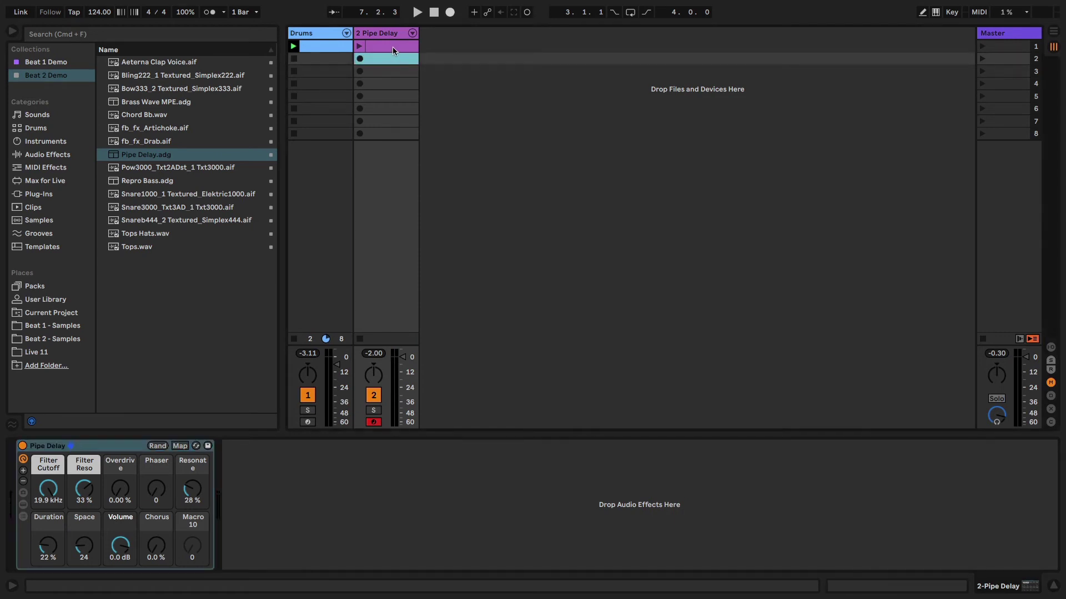
pyautogui.press('Delete')
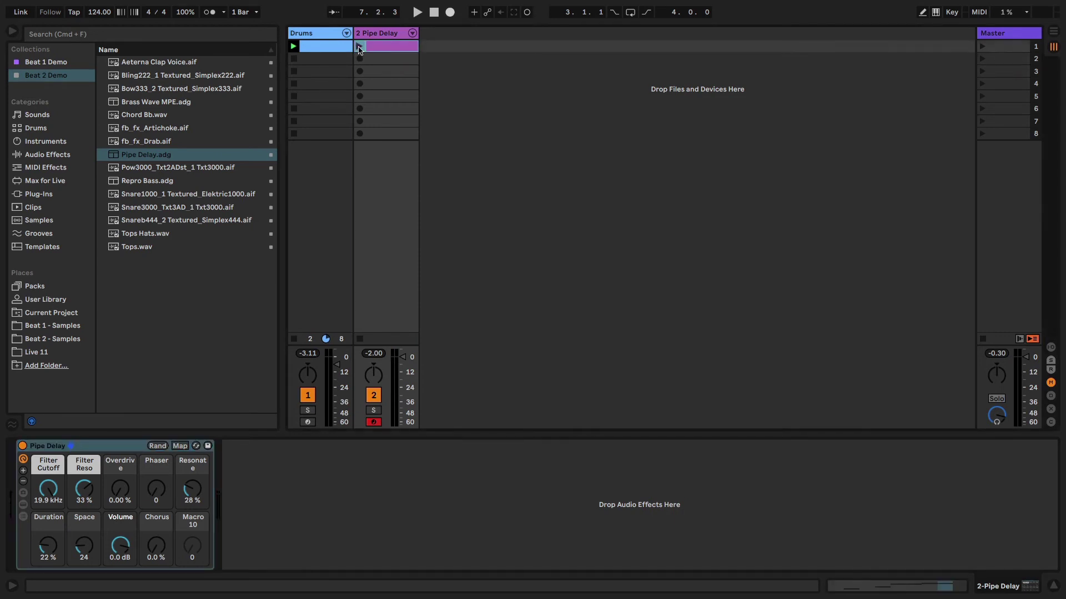
pyautogui.click(359, 46)
# Add the Phaser-Flanger audio effect from Pitch & Modulation to the Pipe Delay track.
pyautogui.click(76, 158)
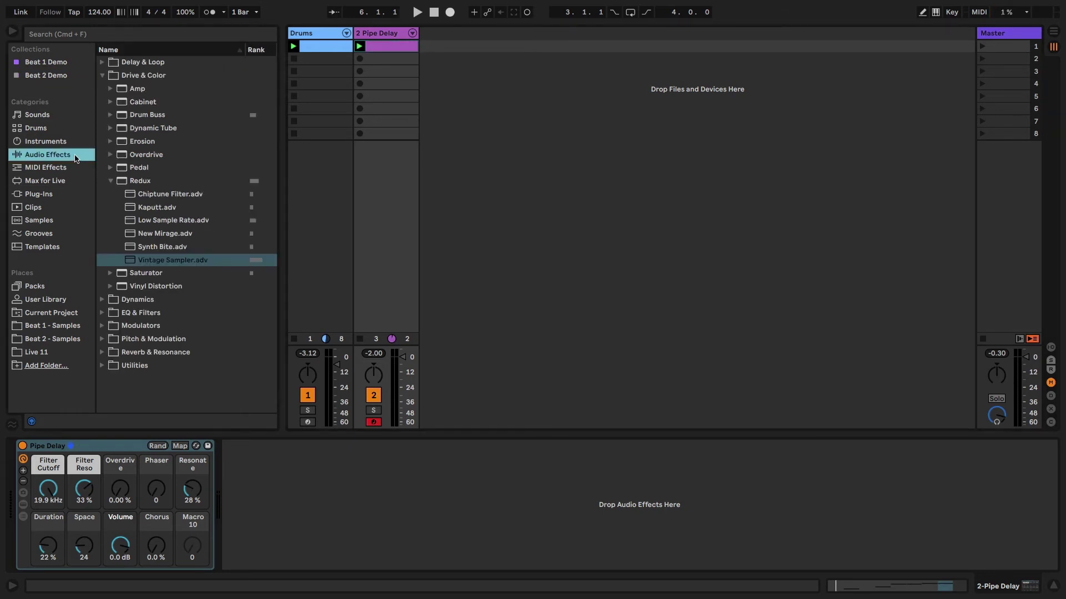
pyautogui.click(102, 76)
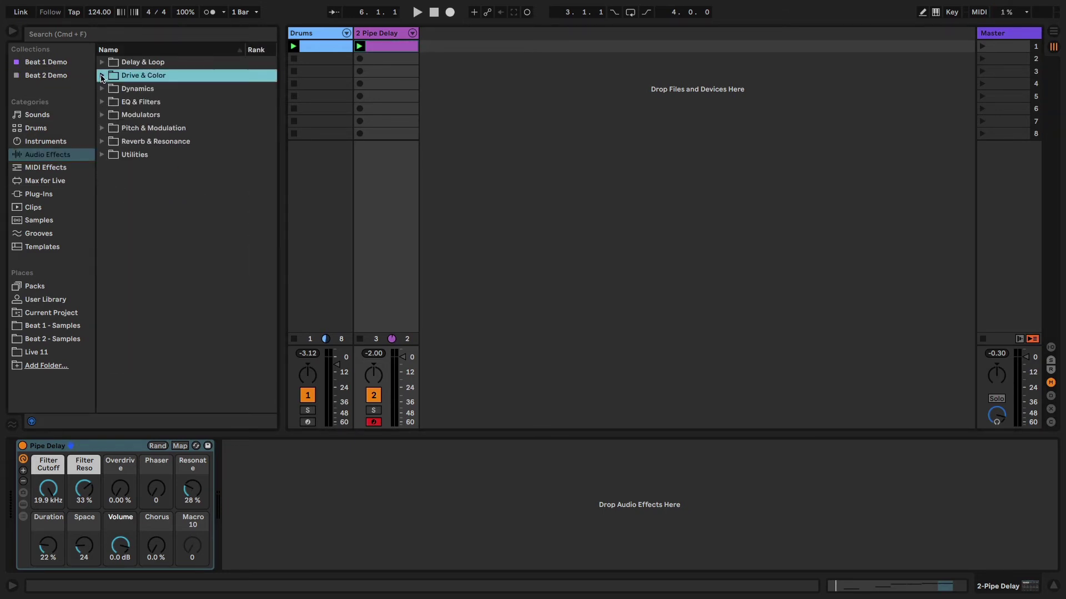
pyautogui.click(102, 128)
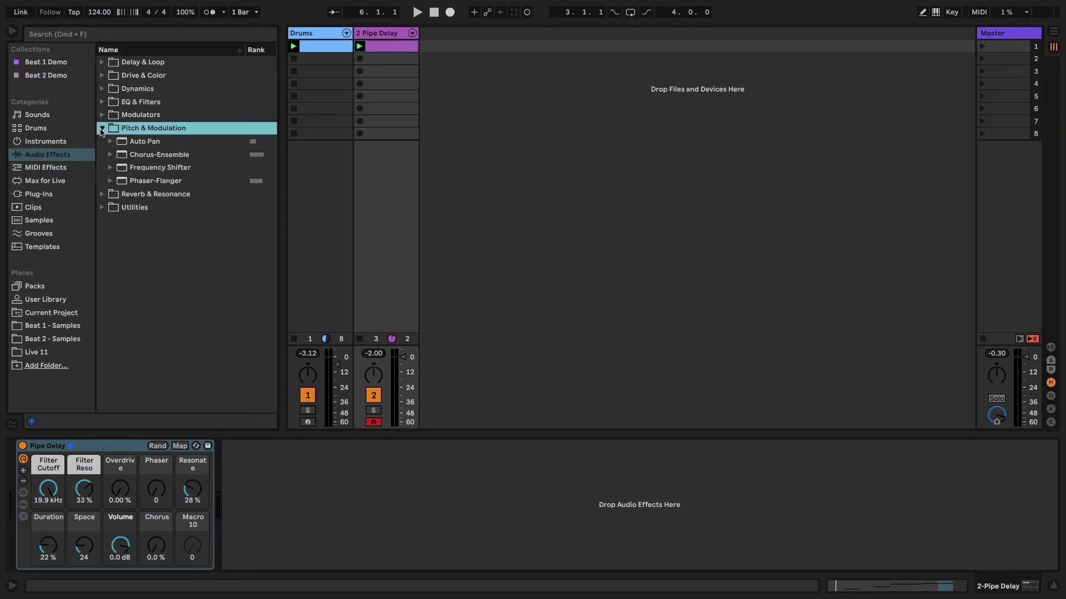
pyautogui.doubleClick(144, 183)
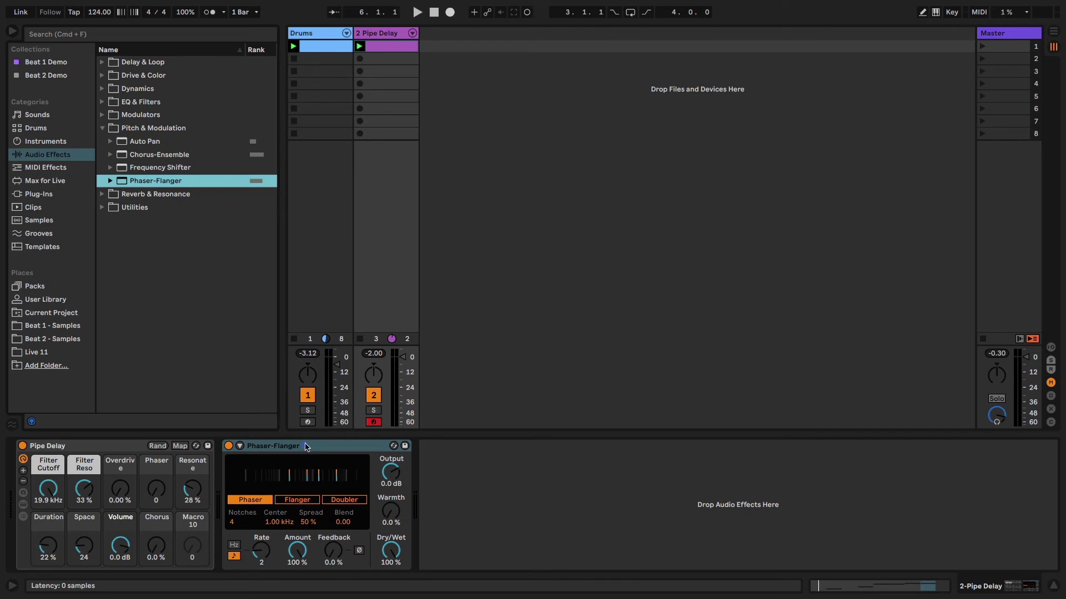
# Compare the Phaser, Flanger and Doubler modes of the Phaser-Flanger, ending on Phaser.
pyautogui.click(253, 501)
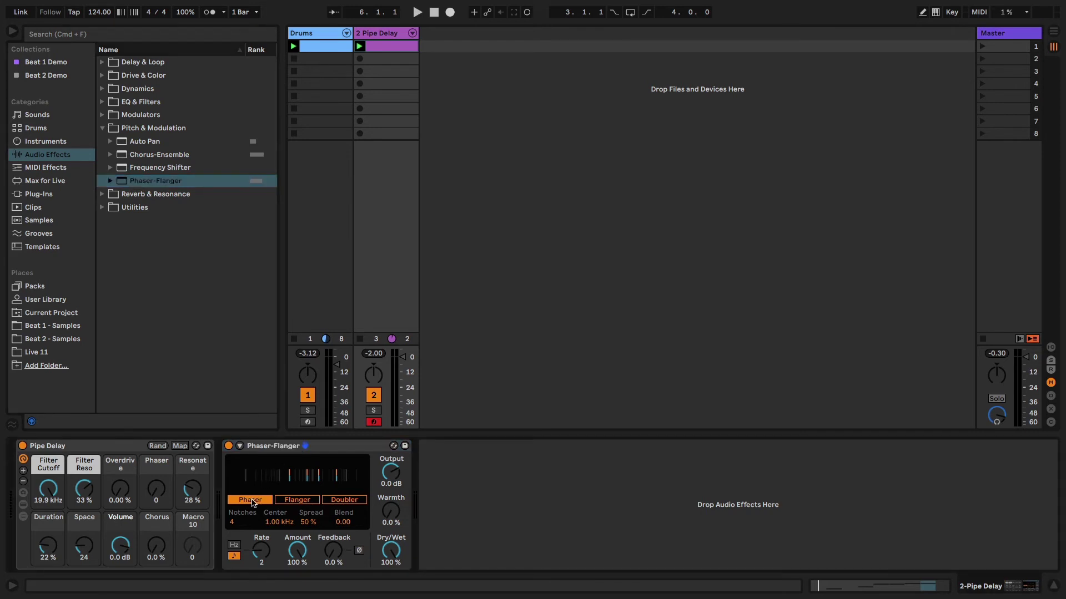
pyautogui.click(292, 501)
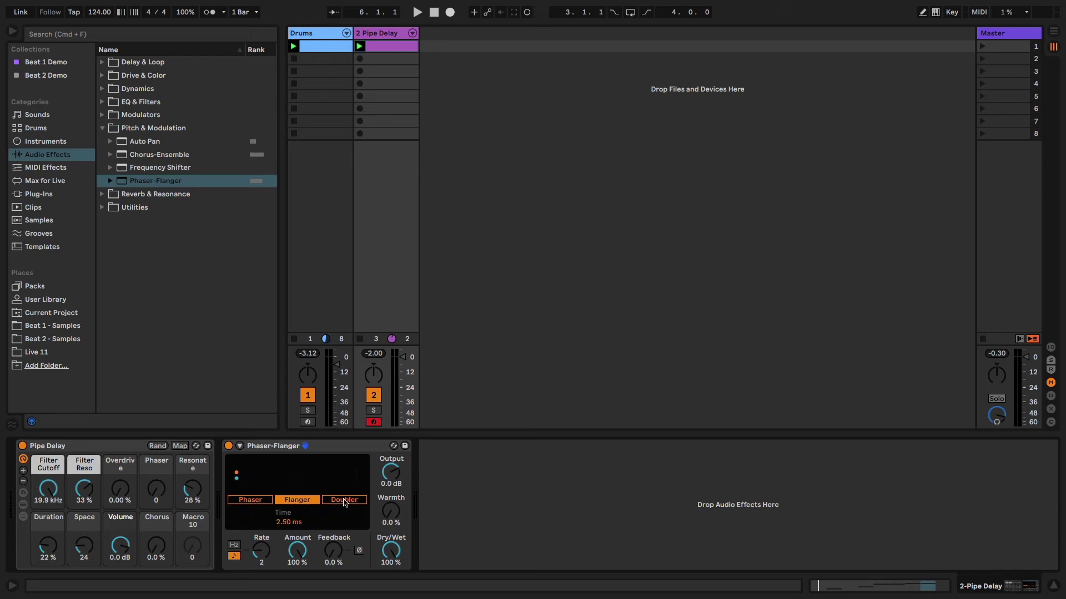
pyautogui.click(344, 501)
pyautogui.click(298, 501)
pyautogui.click(255, 501)
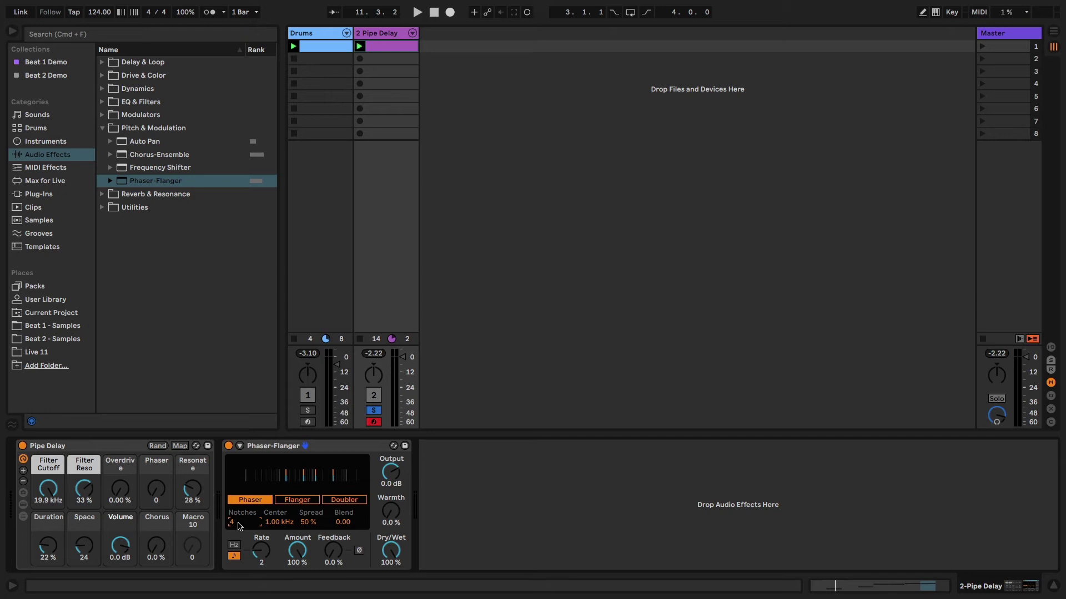
# Set the phaser's Notches to 2 and Center to 618 Hz while playing, and try out its Spread.
pyautogui.moveTo(240, 526)
pyautogui.mouseDown()
pyautogui.moveTo(240, 461)
pyautogui.moveTo(236, 525)
pyautogui.mouseUp()
pyautogui.press('space')
pyautogui.click(273, 522)
pyautogui.moveTo(273, 522); pyautogui.dragTo(273, 500)
pyautogui.click(231, 524)
pyautogui.moveTo(308, 522)
pyautogui.mouseDown()
pyautogui.moveTo(308, 533)
pyautogui.moveTo(308, 499)
pyautogui.moveTo(308, 513)
pyautogui.mouseUp()
# Step the phaser's synced modulation Rate through its values while playing, including 1/16, and settle on 3/4.
pyautogui.press('Down')
pyautogui.press('Down')
pyautogui.press('Down')
pyautogui.press('Down')
pyautogui.press('space')
pyautogui.press('Up')
pyautogui.press('Up')
pyautogui.press('Up')
pyautogui.press('Up')
pyautogui.press('Up')
pyautogui.press('Up')
pyautogui.press('Up')
pyautogui.press('Up')
pyautogui.press('Up')
pyautogui.press('Up')
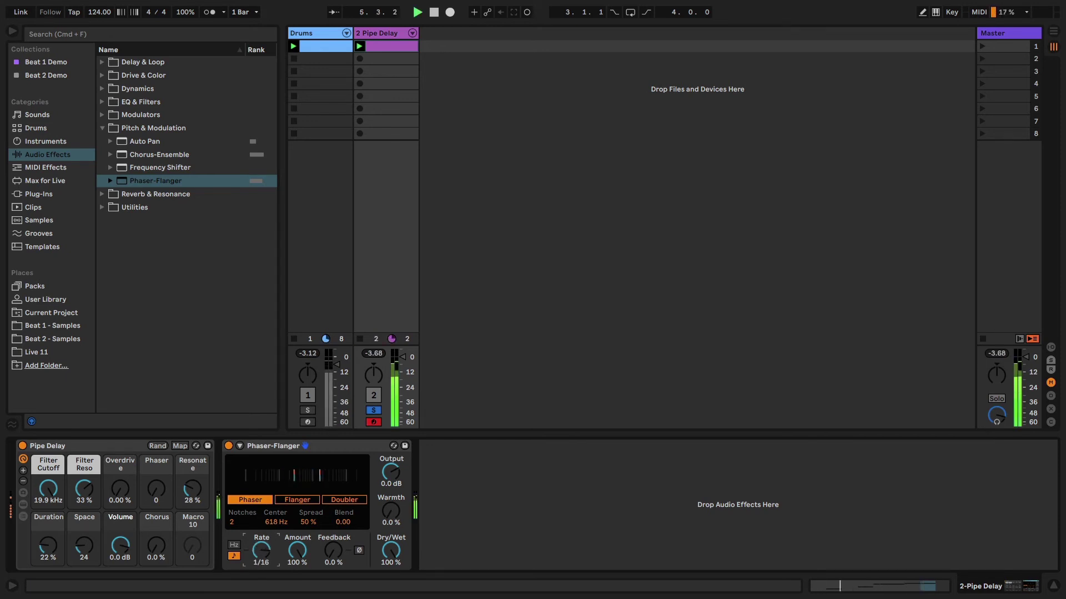
pyautogui.press('Up')
pyautogui.press('Up')
pyautogui.press('Up')
pyautogui.press('Up')
pyautogui.press('Up')
pyautogui.press('Up')
pyautogui.press('Up')
pyautogui.press('Up')
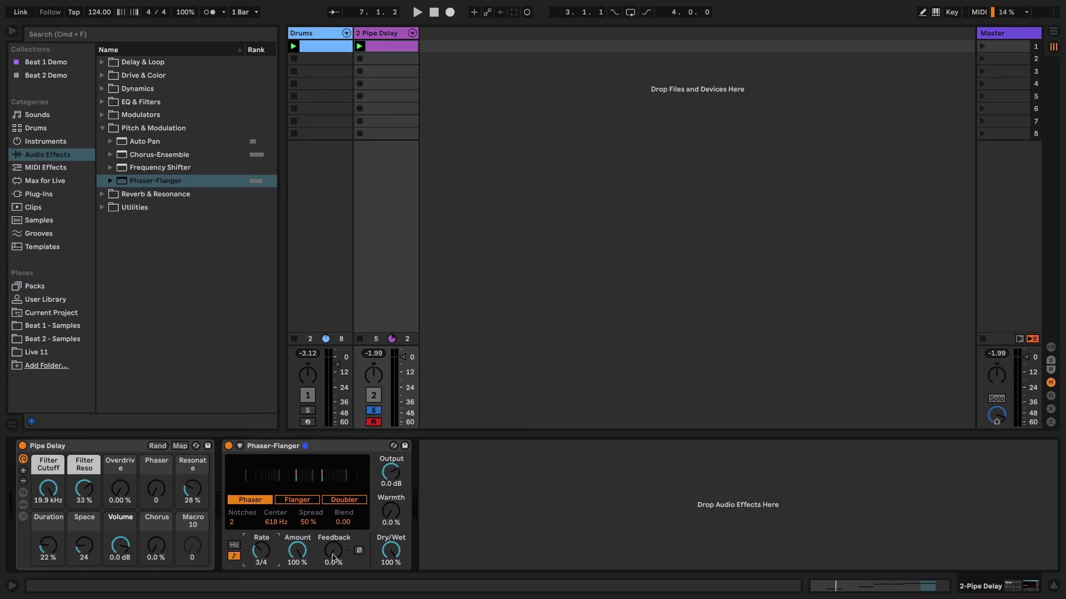
# Set the phaser's Blend to 1.00 and its Feedback to 28 % while auditioning the melody, trying stronger feedback on the way.
pyautogui.press('space')
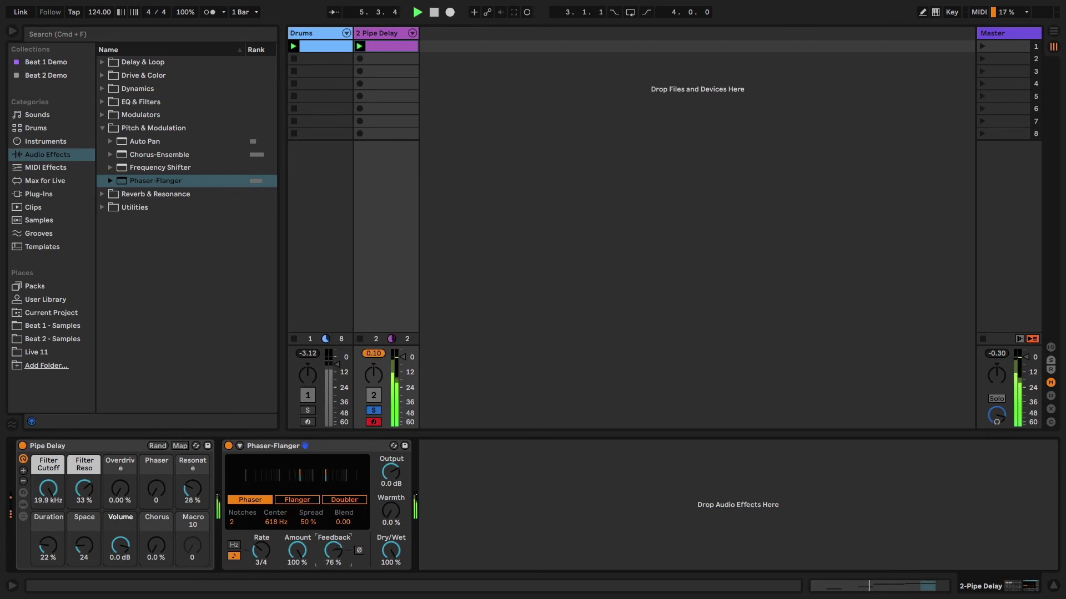
pyautogui.moveTo(333, 557)
pyautogui.mouseDown()
pyautogui.moveTo(333, 508)
pyautogui.moveTo(333, 541)
pyautogui.mouseUp()
pyautogui.press('space')
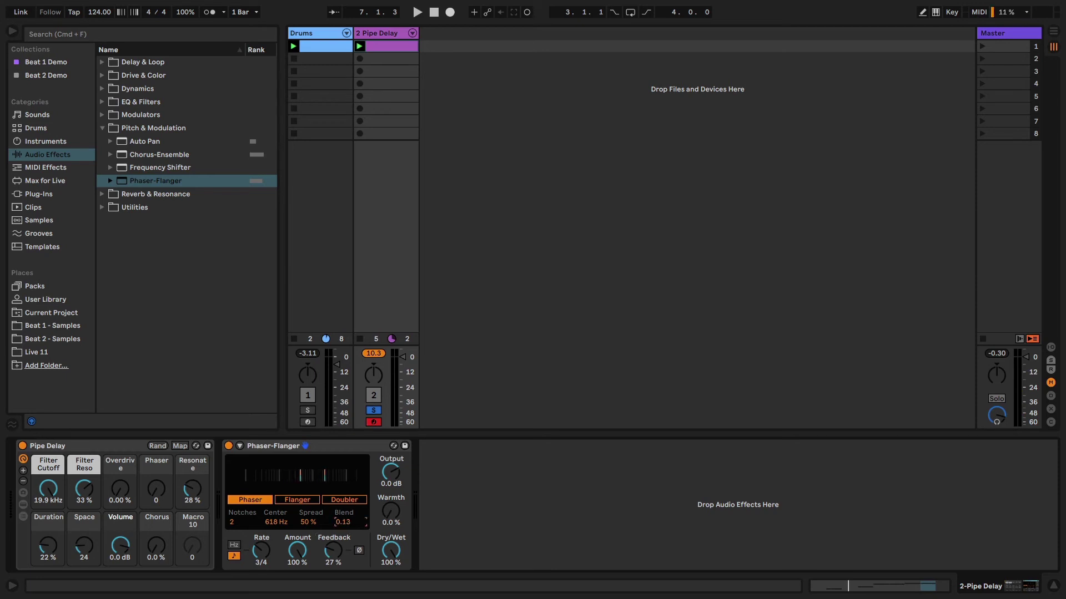
pyautogui.moveTo(340, 523); pyautogui.dragTo(341, 494)
pyautogui.press('space')
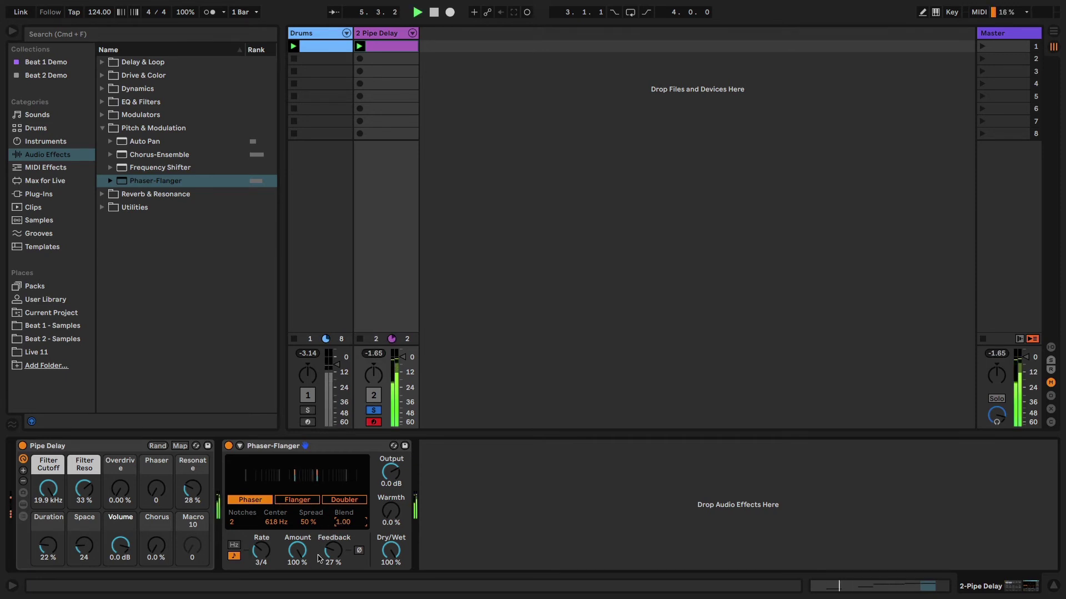
pyautogui.moveTo(333, 552); pyautogui.dragTo(333, 544)
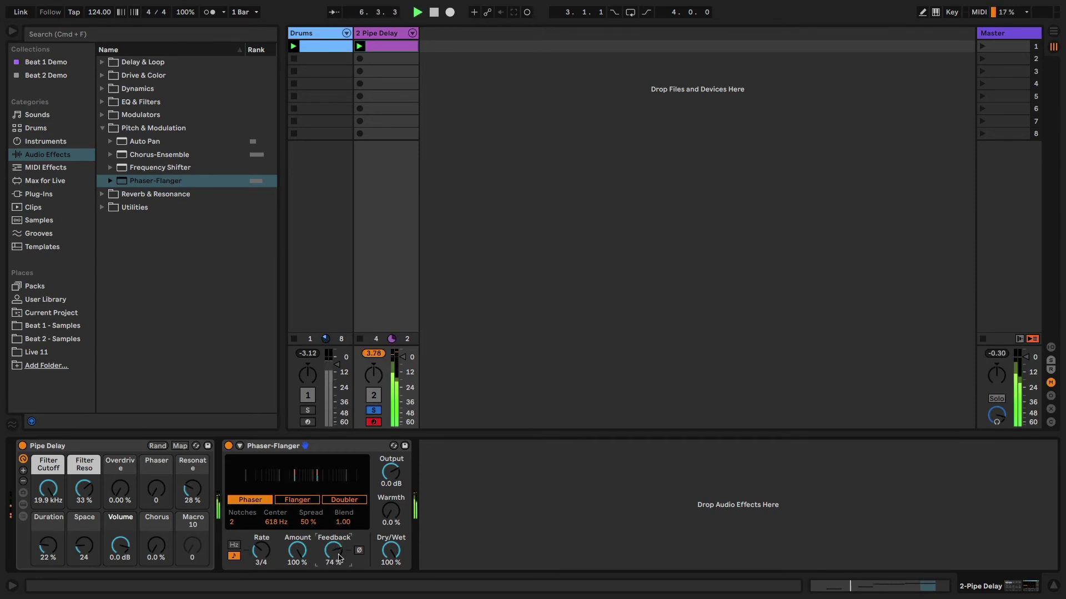
pyautogui.press('space')
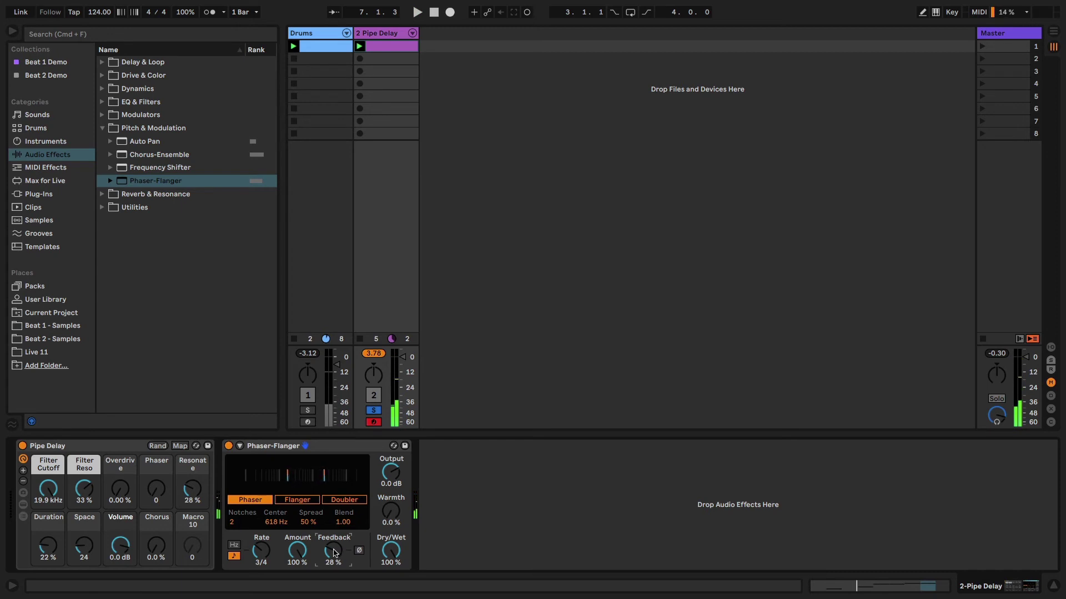
# Switch the effect to Flanger mode and set its Time to 6.82 ms while playing the melody.
pyautogui.click(306, 501)
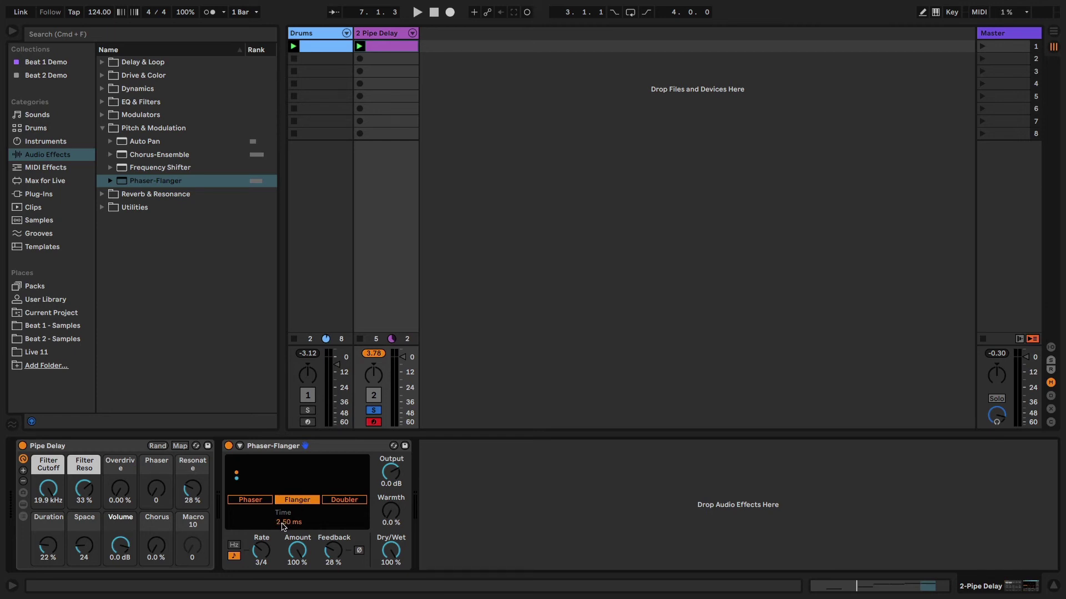
pyautogui.press('space')
pyautogui.moveTo(283, 526); pyautogui.dragTo(298, 545)
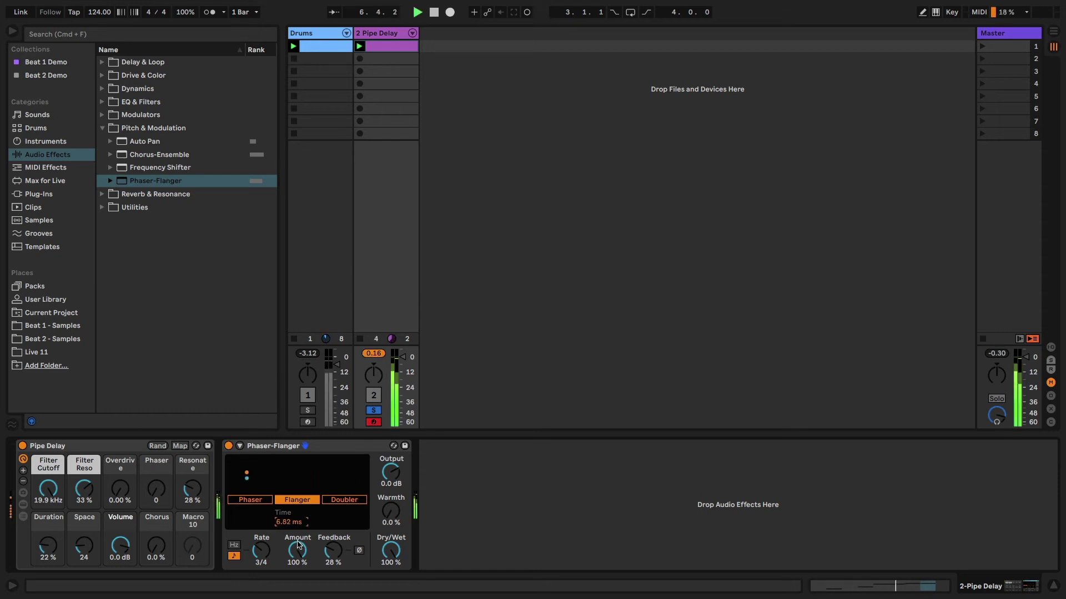
pyautogui.press('space')
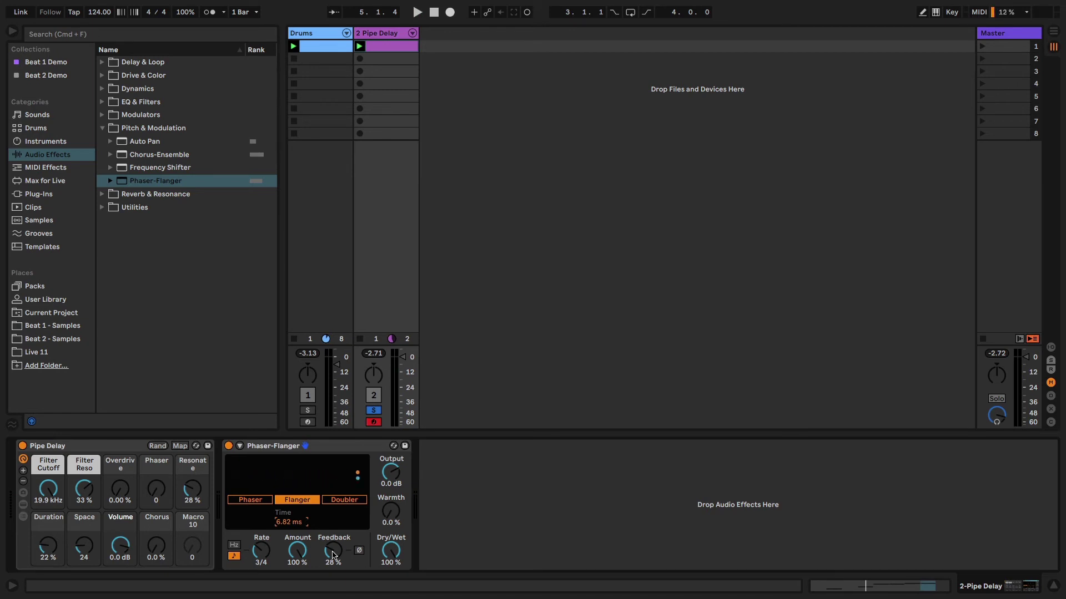
# Set the flanger's Feedback to 51 % and sweep its Time in both directions while the melody plays.
pyautogui.press('space')
pyautogui.moveTo(333, 555)
pyautogui.mouseDown()
pyautogui.moveTo(333, 533)
pyautogui.moveTo(287, 519)
pyautogui.moveTo(288, 493)
pyautogui.moveTo(333, 564)
pyautogui.mouseUp()
pyautogui.moveTo(289, 522); pyautogui.dragTo(289, 555)
pyautogui.moveTo(279, 525); pyautogui.dragTo(280, 489)
# Switch the effect to Doubler mode and set its Time to 46.1 ms while playing the melody.
pyautogui.click(338, 500)
pyautogui.moveTo(337, 524); pyautogui.dragTo(336, 554)
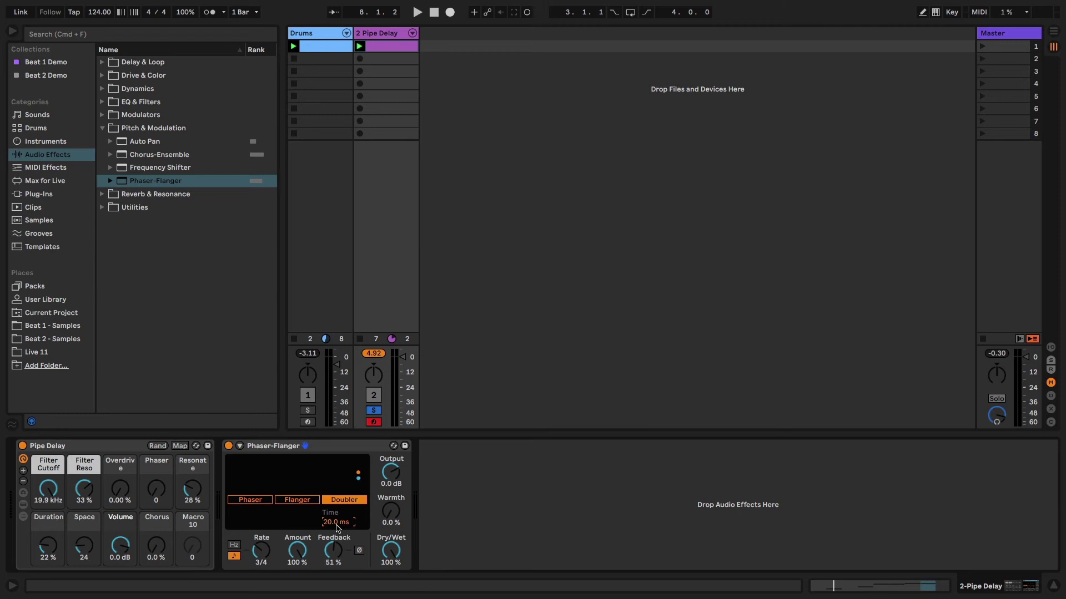
pyautogui.press('space')
pyautogui.moveTo(337, 528); pyautogui.dragTo(337, 506)
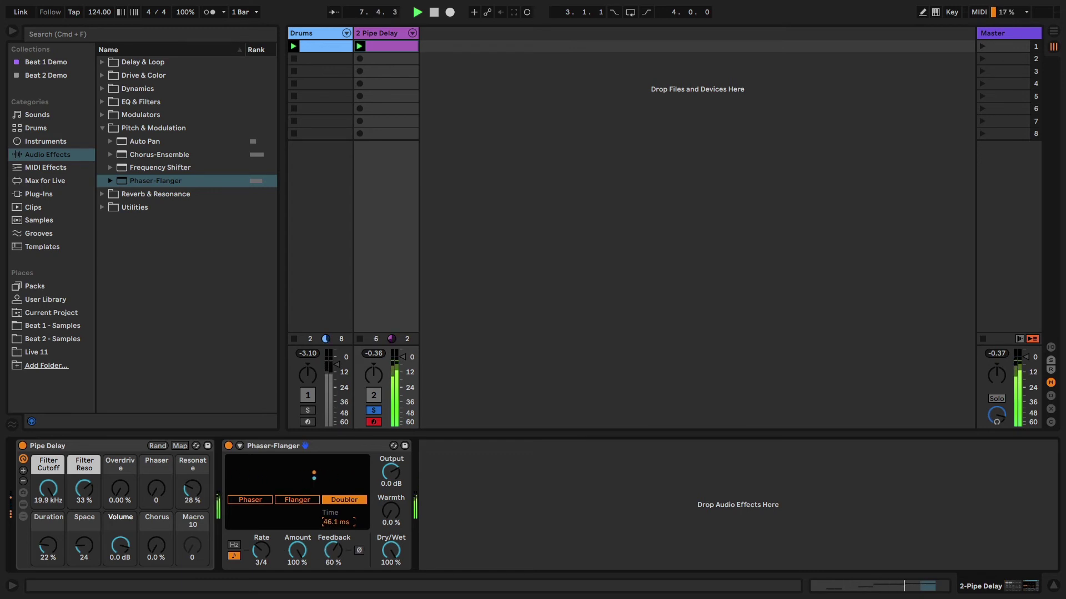
# Set the doubler's Rate to 1, Feedback to 14 %, Time to 20.0 ms and Warmth to 20 % while auditioning.
pyautogui.moveTo(261, 551); pyautogui.dragTo(261, 560)
pyautogui.moveTo(333, 551); pyautogui.dragTo(327, 554)
pyautogui.moveTo(261, 551); pyautogui.dragTo(261, 546)
pyautogui.moveTo(336, 521); pyautogui.dragTo(335, 529)
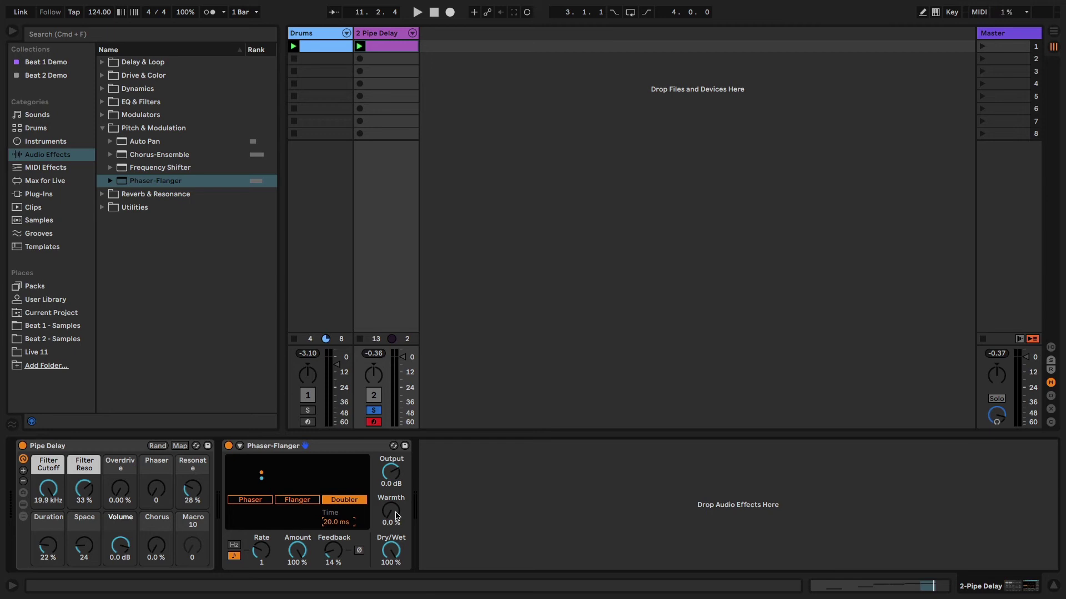
pyautogui.press('space')
pyautogui.moveTo(396, 516)
pyautogui.mouseDown()
pyautogui.moveTo(396, 431)
pyautogui.moveTo(396, 498)
pyautogui.mouseUp()
pyautogui.press('space')
# Load the Doubler Mirror preset into the Pipe Delay track's Phaser-Flanger, unsolo the track and audition it with the drums.
pyautogui.click(109, 181)
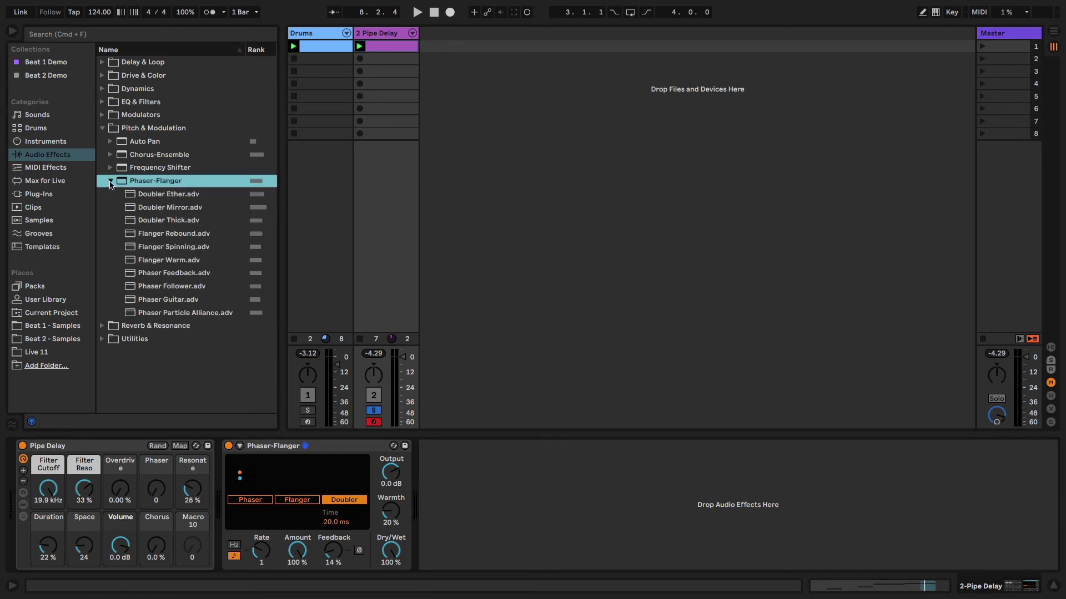
pyautogui.moveTo(159, 211); pyautogui.dragTo(296, 448)
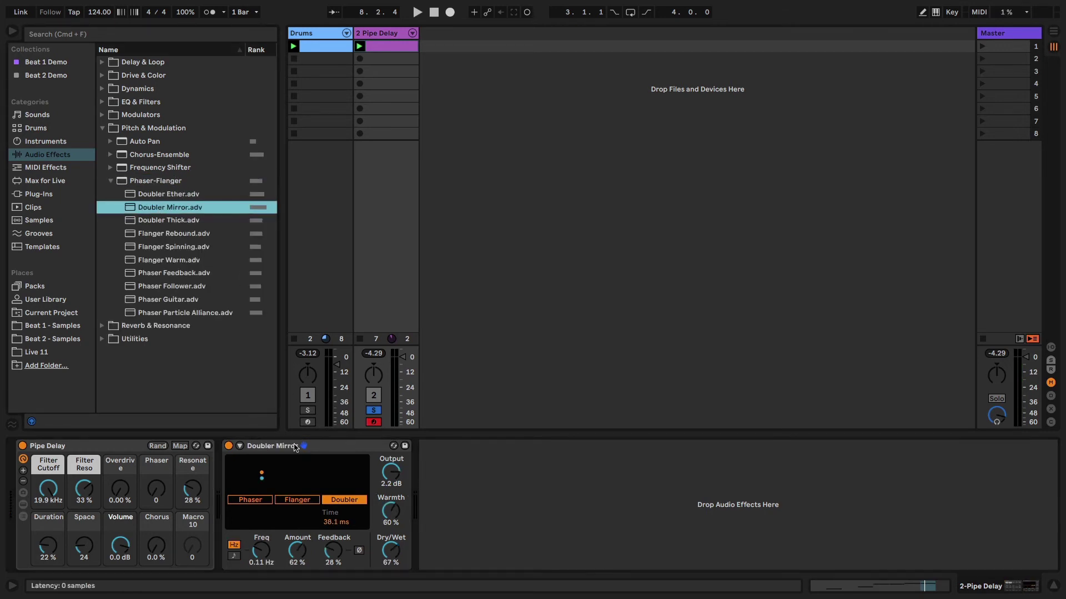
pyautogui.click(372, 411)
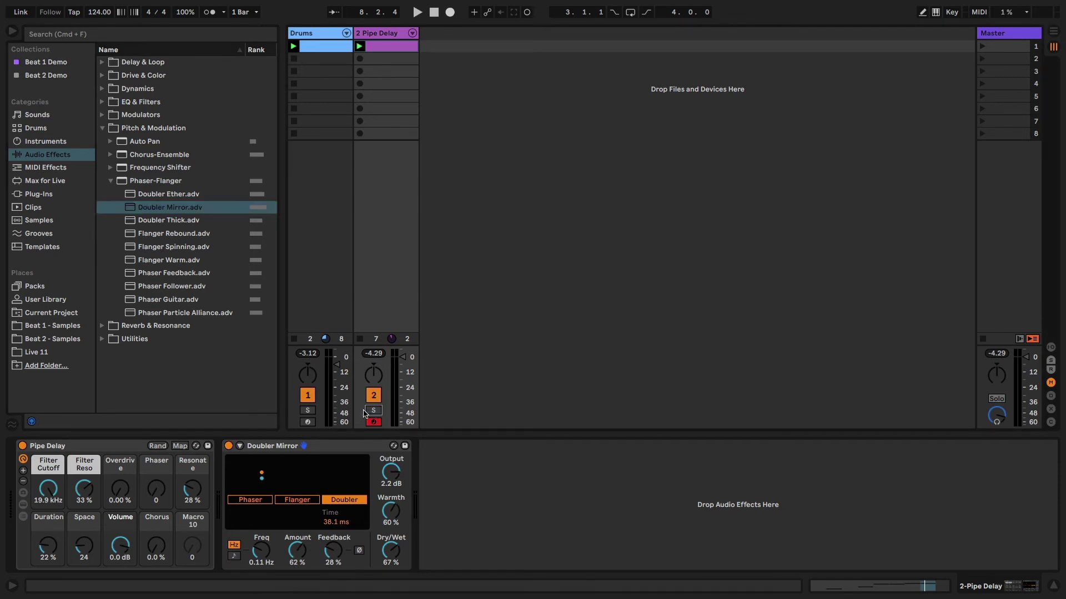
pyautogui.press('space')
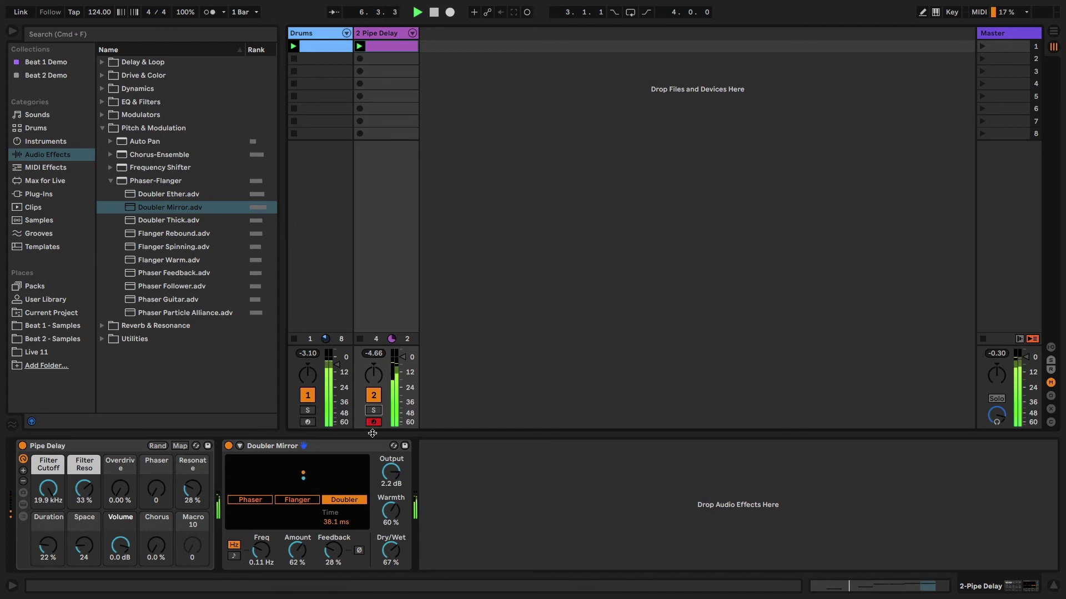
pyautogui.press('space')
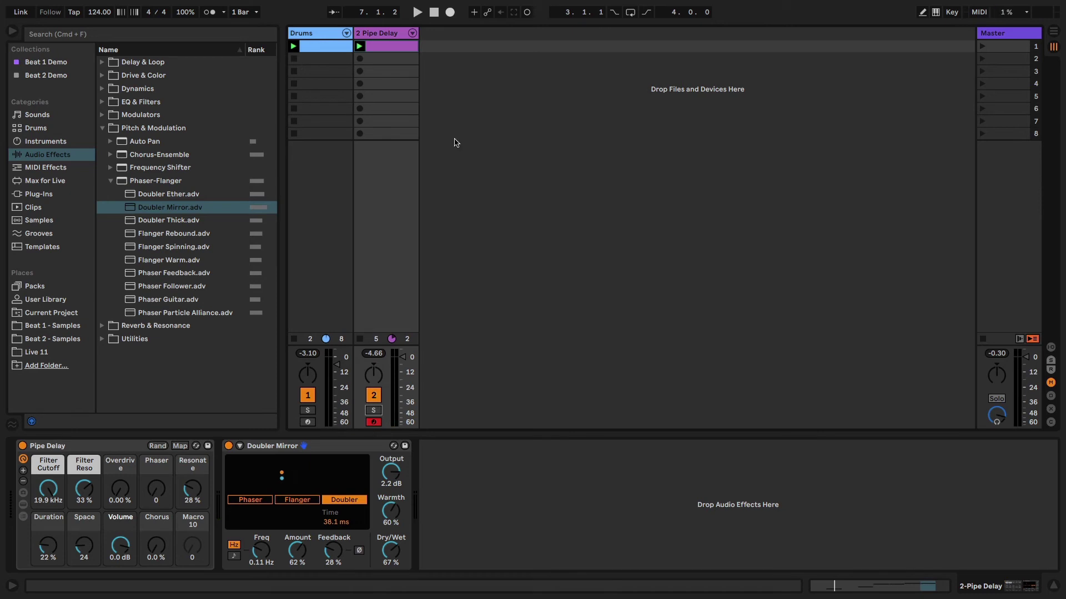
# Duplicate the Pipe Delay melody clip into slot 2 and copy it again to slot 4.
pyautogui.click(388, 49)
pyautogui.press('super+d')
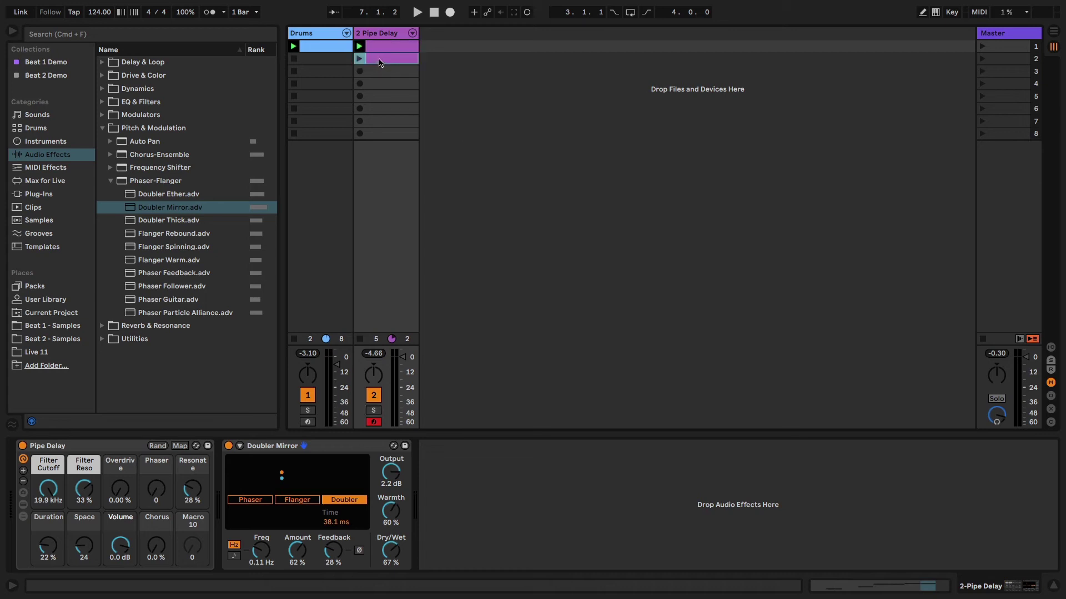
pyautogui.moveTo(382, 64); pyautogui.dragTo(383, 88)
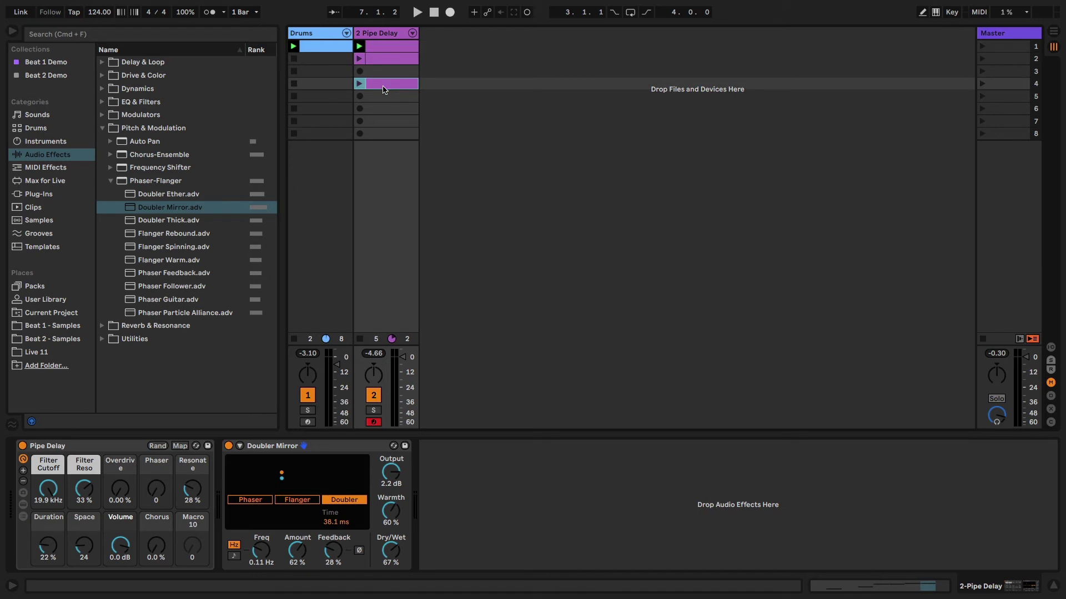
# Transpose all notes of the slot 2 Pipe Delay clip up one octave.
pyautogui.doubleClick(387, 62)
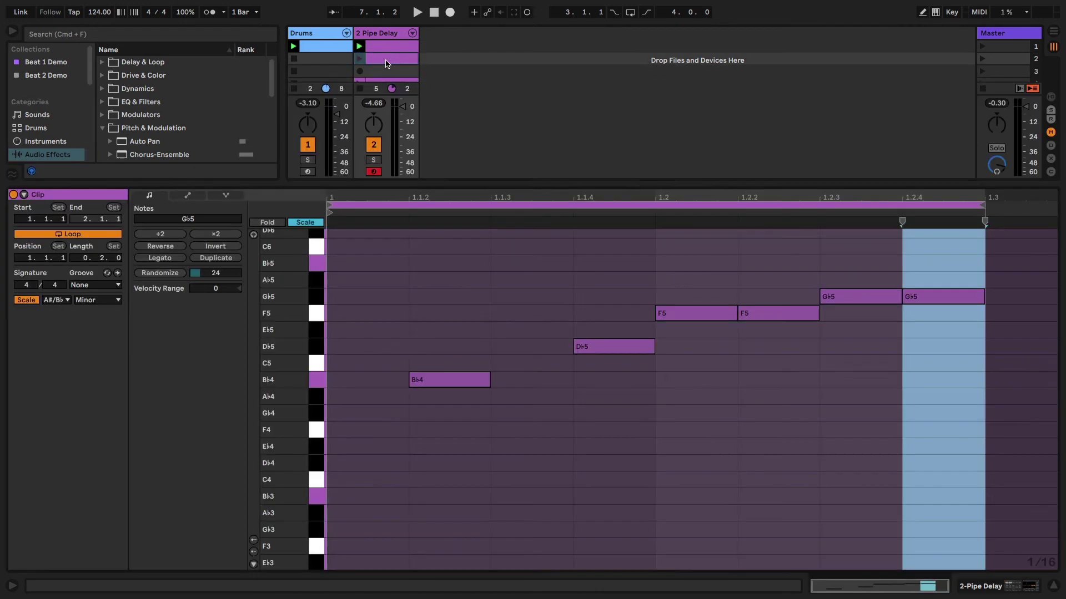
pyautogui.click(426, 274)
pyautogui.press('super+a')
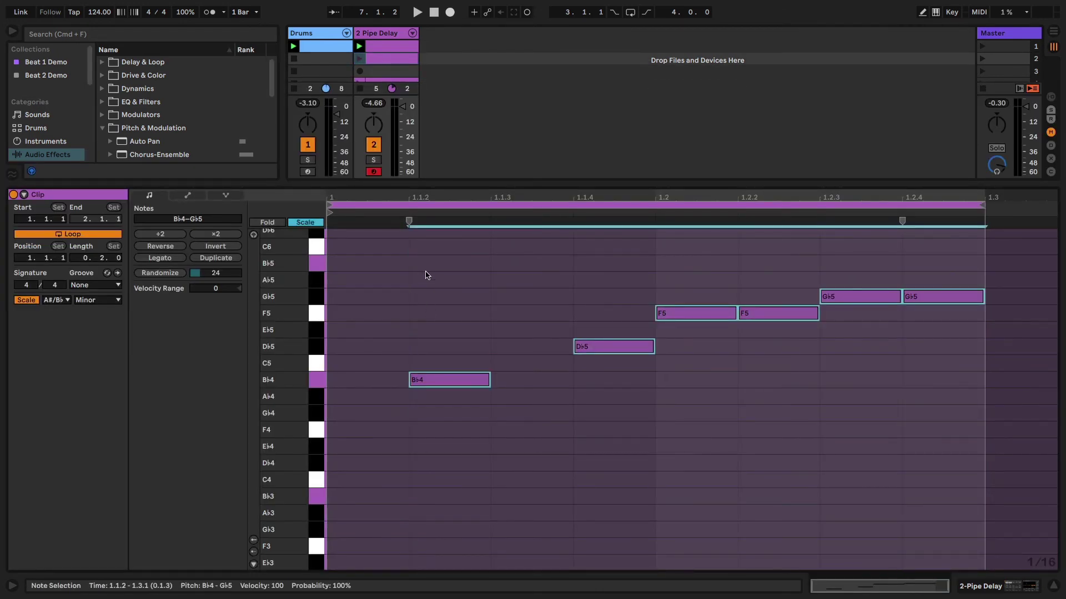
pyautogui.hotkey('shift', 'Tab')
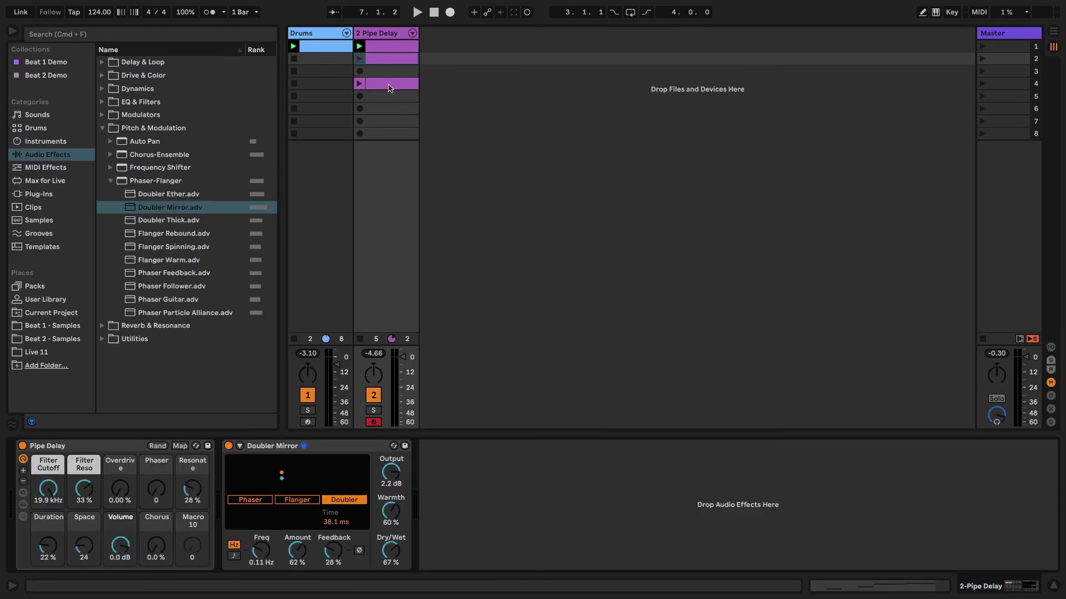
# Transpose all notes of the slot 4 Pipe Delay clip down one octave.
pyautogui.doubleClick(390, 88)
pyautogui.click(467, 323)
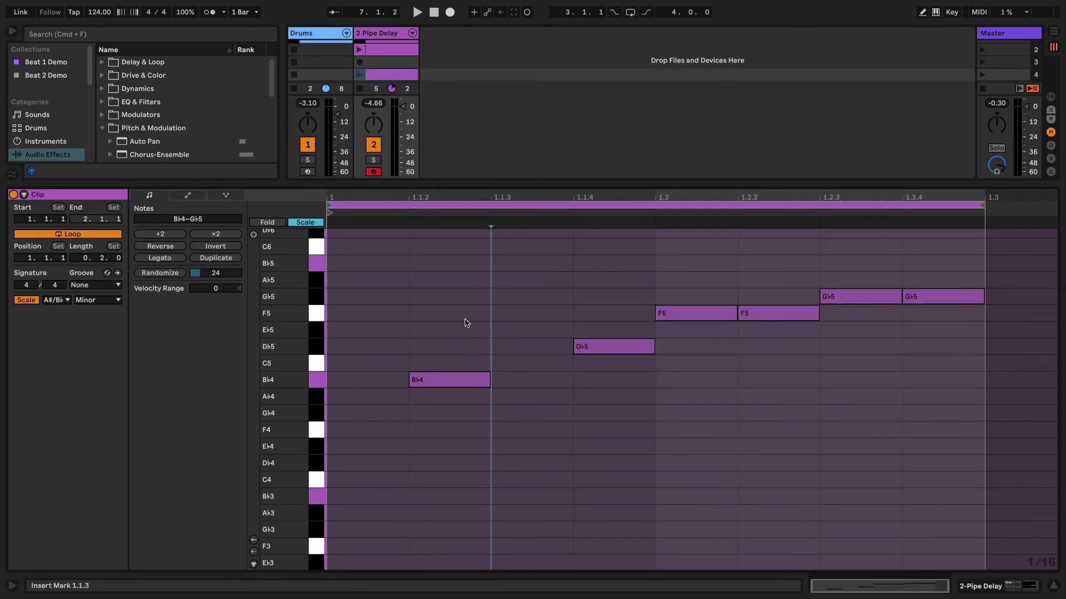
pyautogui.press('super+a')
pyautogui.hotkey('shift', 'Down')
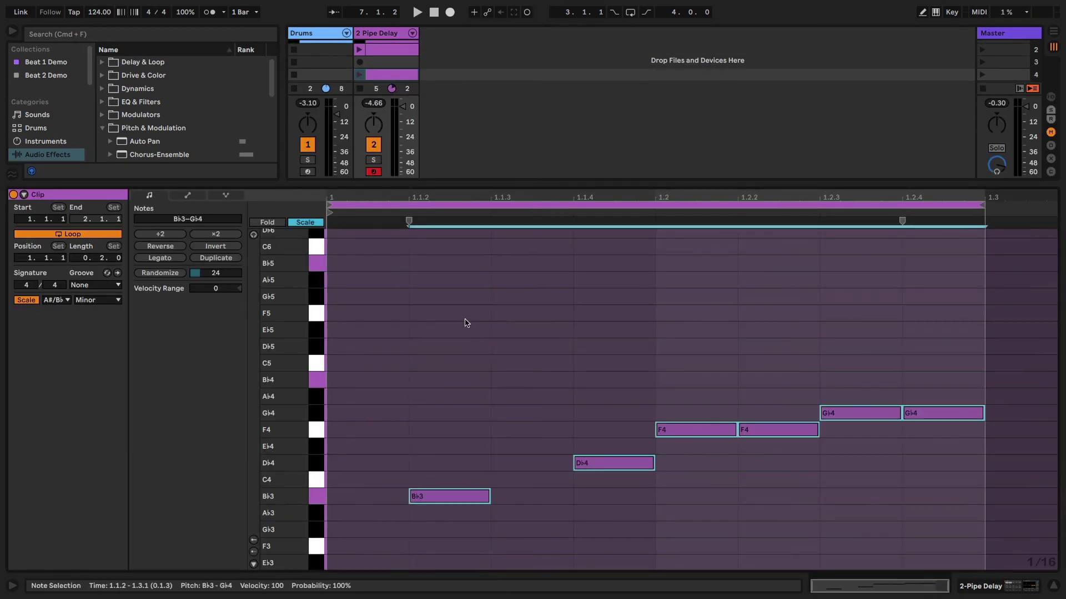
pyautogui.hotkey('shift', 'Tab')
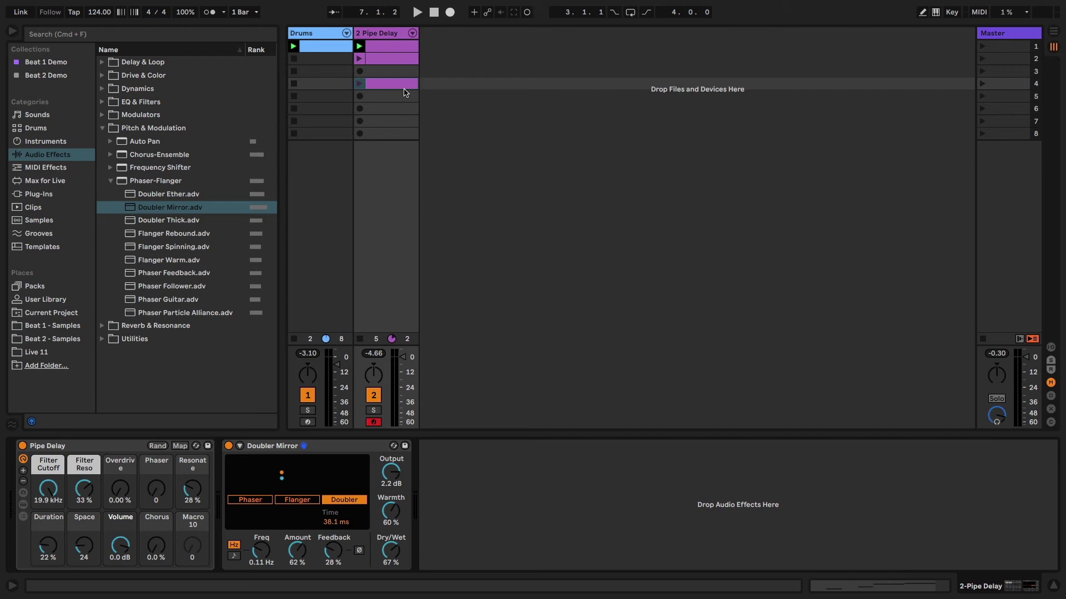
# Enable the first Pipe Delay clip's Follow Action with Next at 60 % and No Action at 40 %.
pyautogui.doubleClick(383, 50)
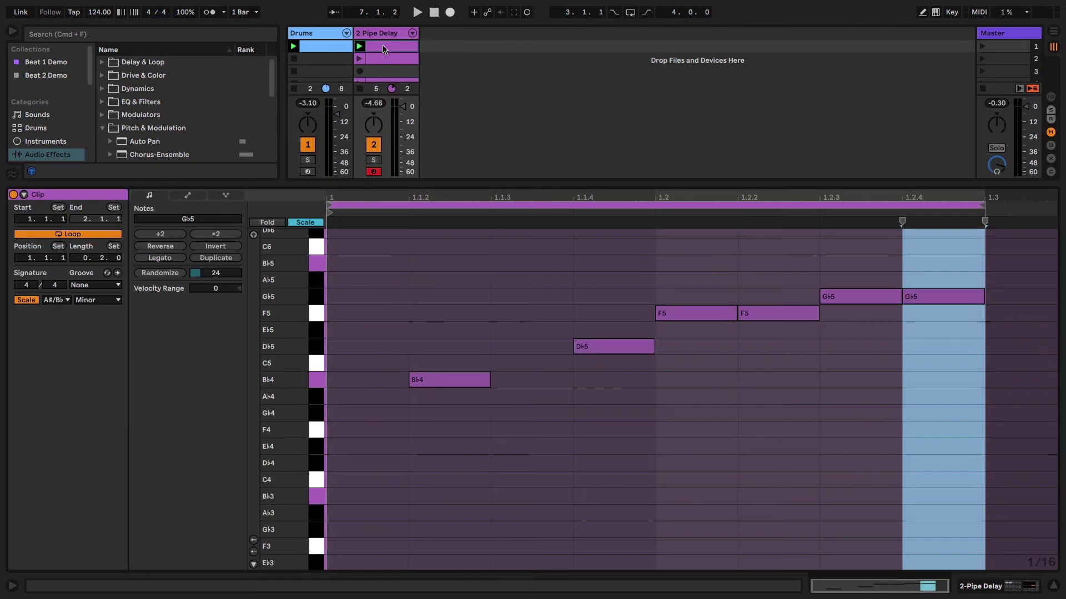
pyautogui.click(24, 195)
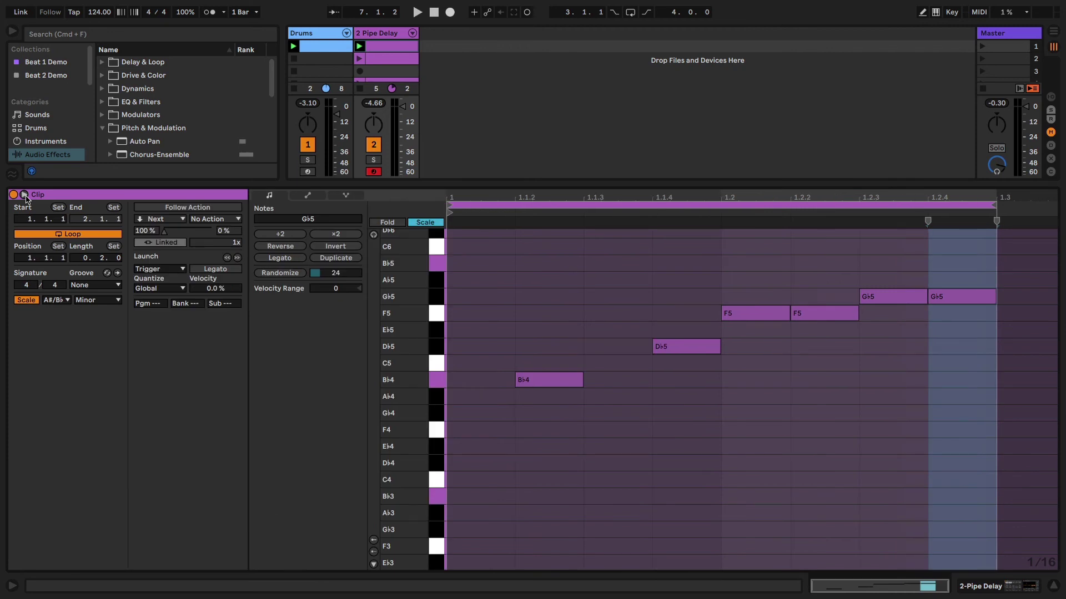
pyautogui.click(157, 207)
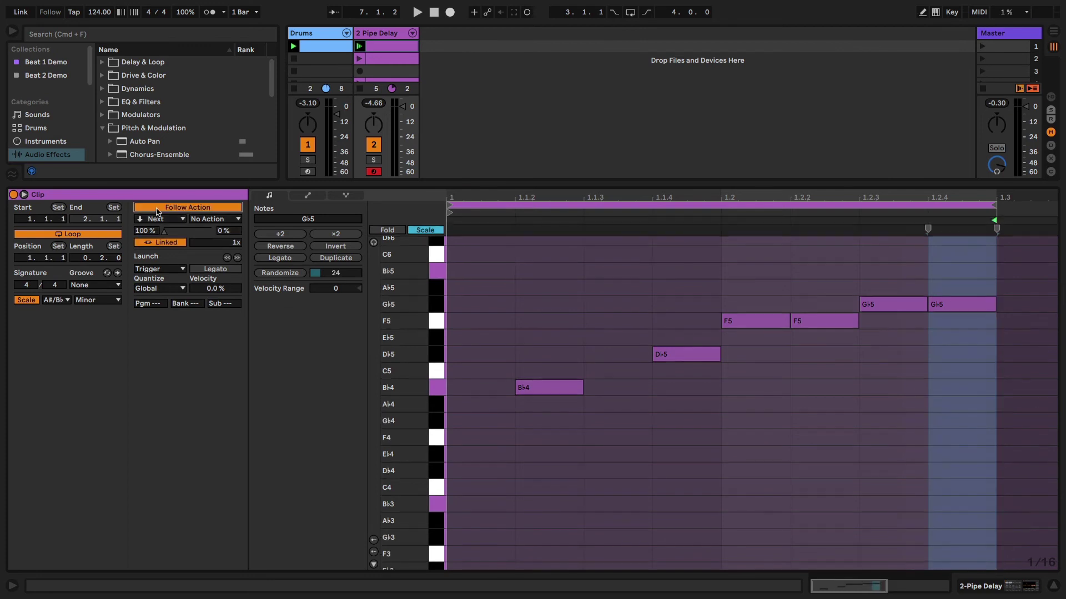
pyautogui.click(168, 219)
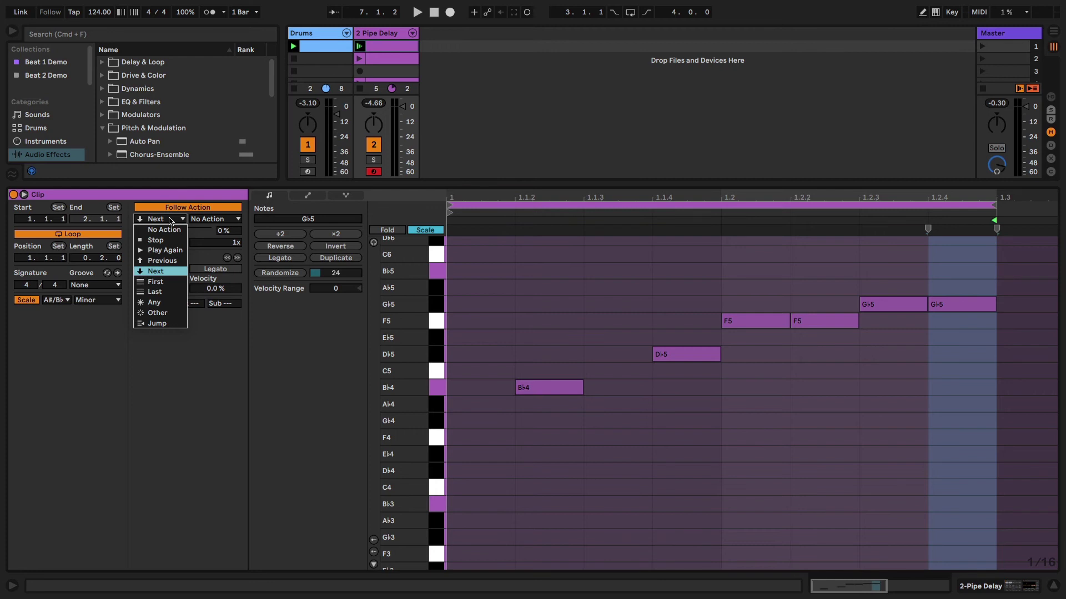
pyautogui.click(170, 220)
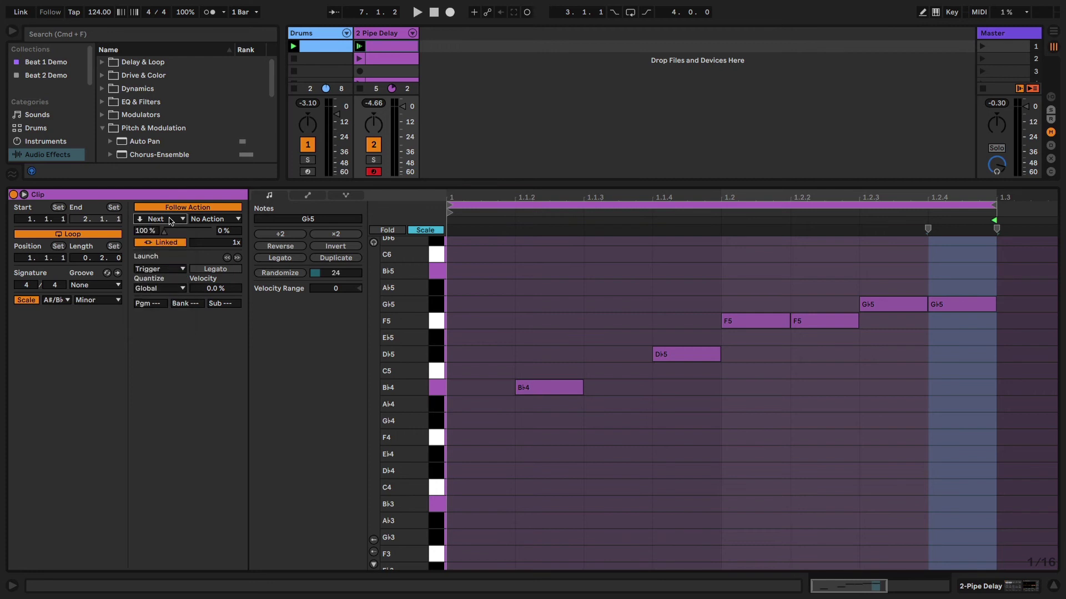
pyautogui.moveTo(165, 233); pyautogui.dragTo(184, 238)
pyautogui.moveTo(233, 236); pyautogui.dragTo(234, 236)
# Enable the Follow Action on the slot 2 Pipe Delay clip and set it to Jump to slot 4.
pyautogui.click(403, 59)
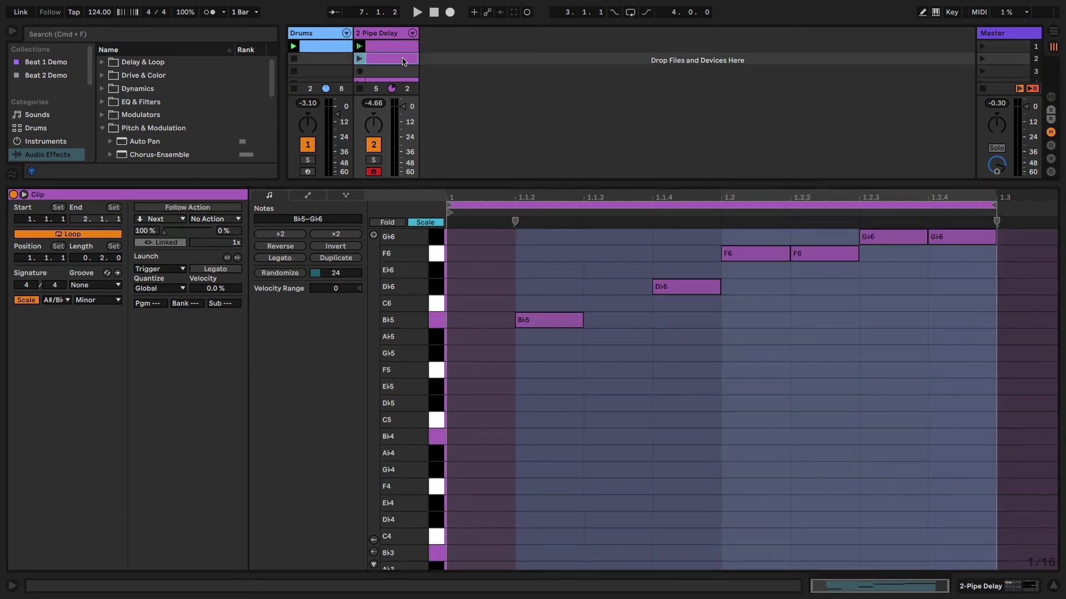
pyautogui.click(188, 207)
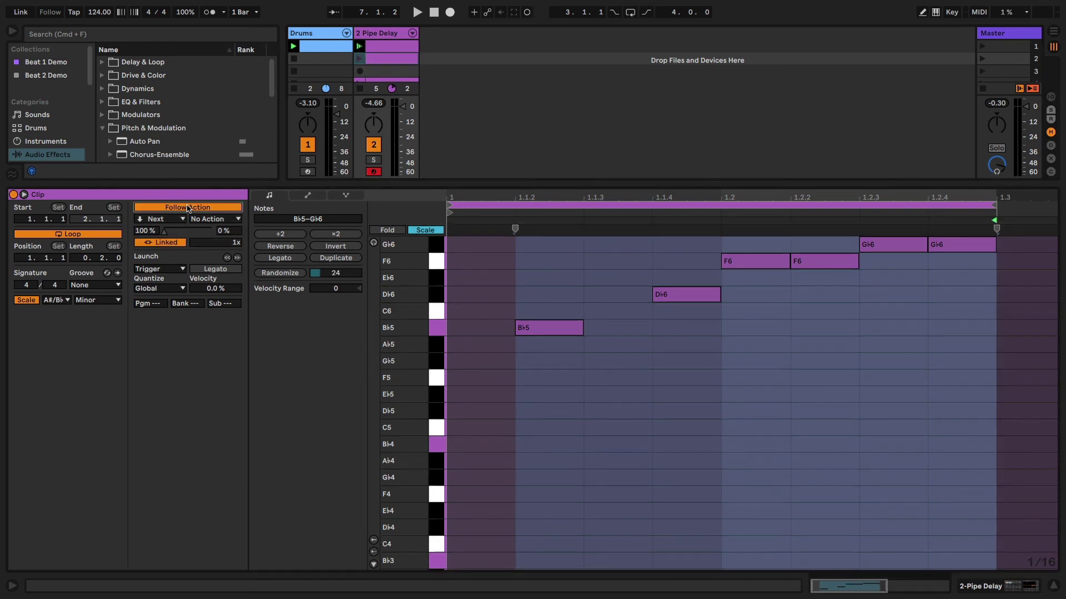
pyautogui.click(180, 222)
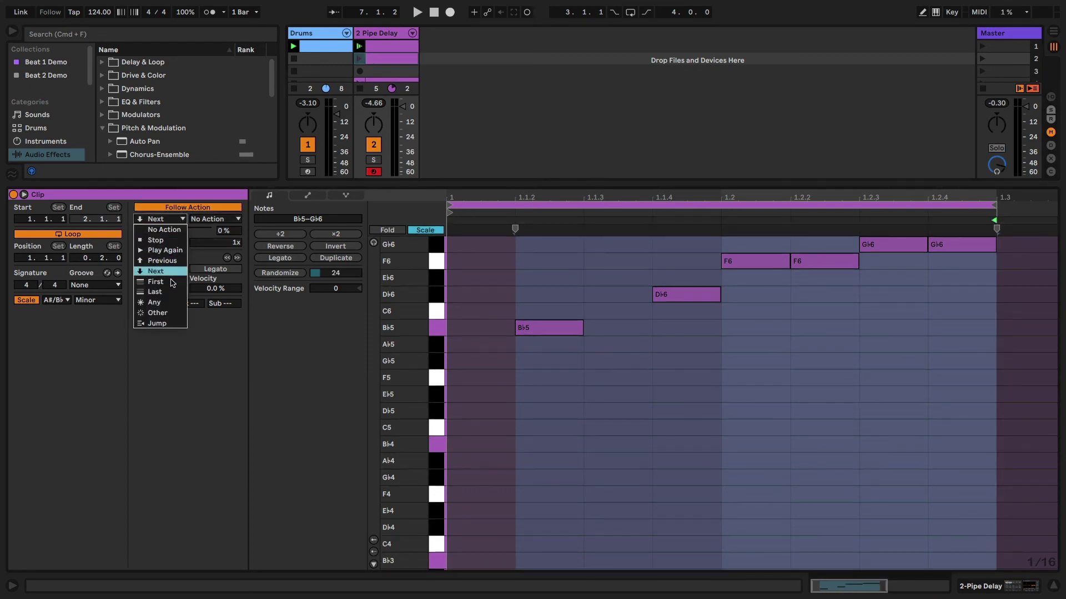
pyautogui.click(176, 324)
pyautogui.click(178, 223)
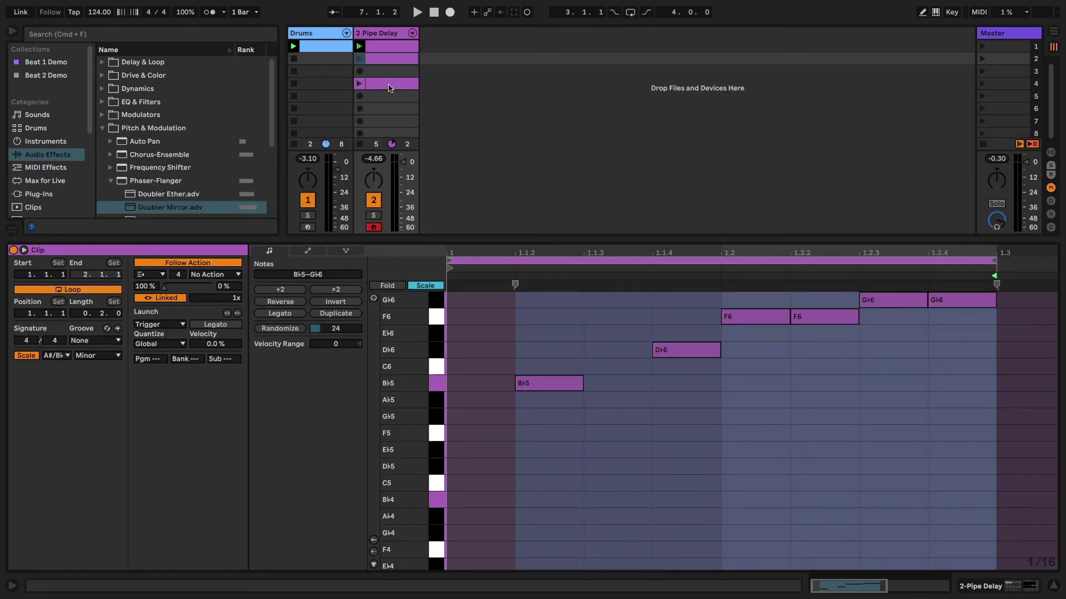
# Enable the slot 4 clip's Follow Action with a Jump to slot 1, and launch the first Pipe Delay clip.
pyautogui.click(391, 87)
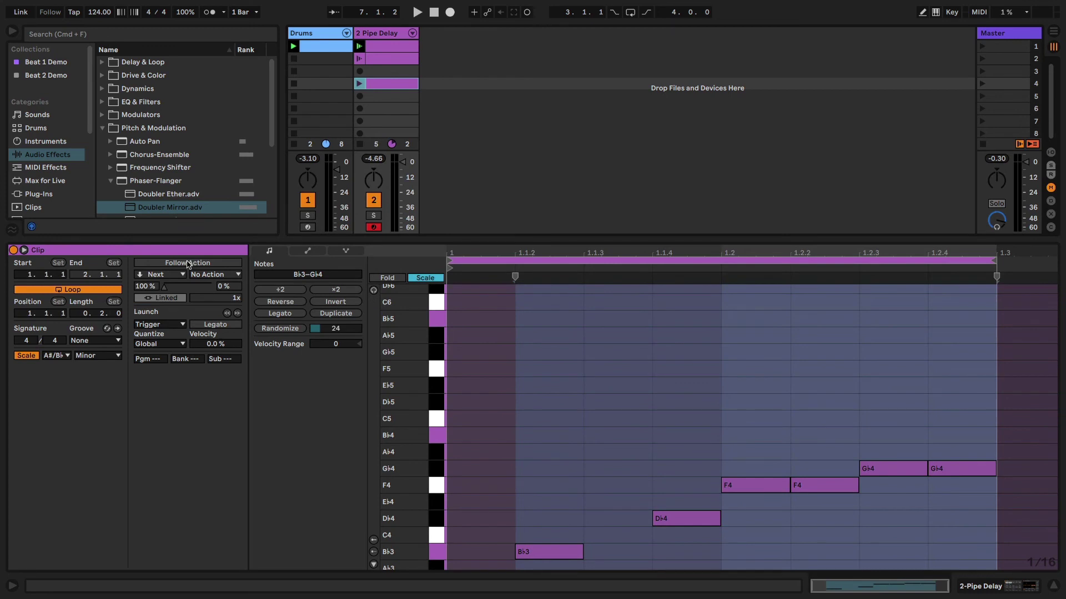
pyautogui.click(191, 264)
pyautogui.click(178, 271)
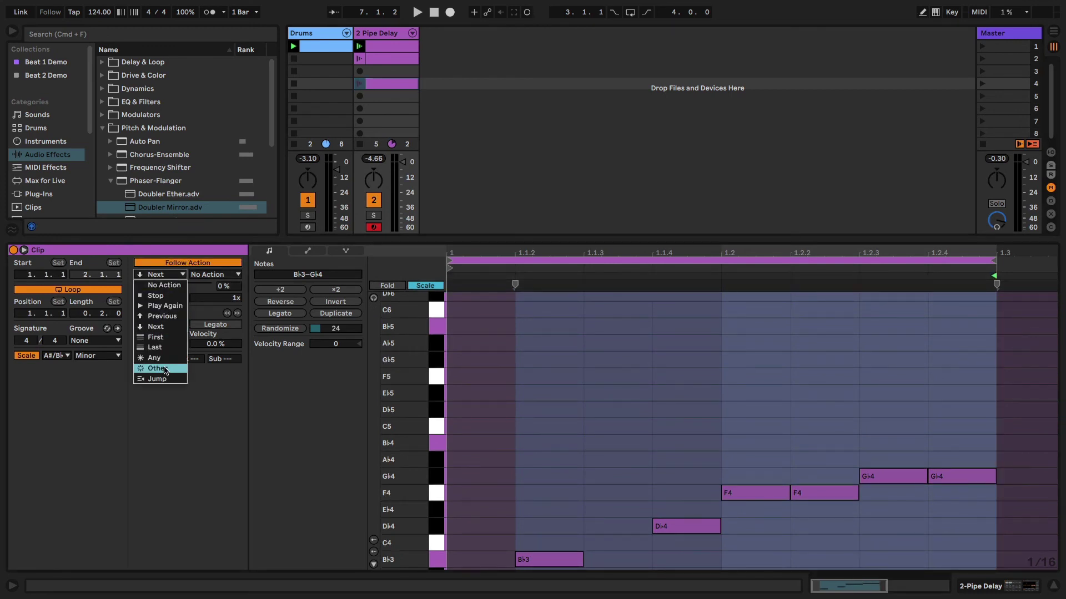
pyautogui.click(169, 382)
pyautogui.click(178, 274)
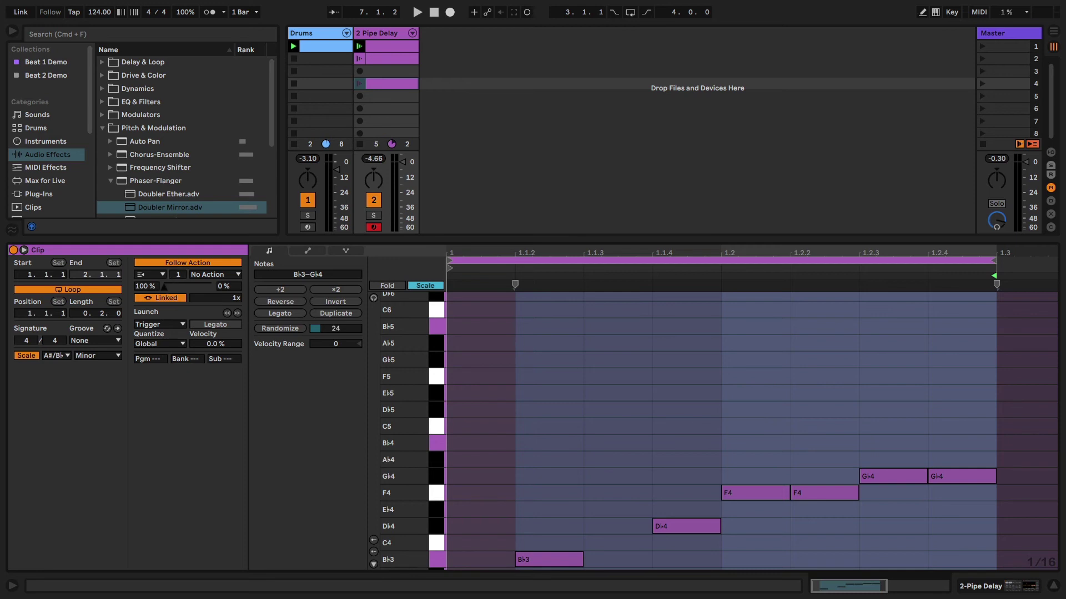
pyautogui.moveTo(165, 287); pyautogui.dragTo(174, 290)
pyautogui.click(359, 46)
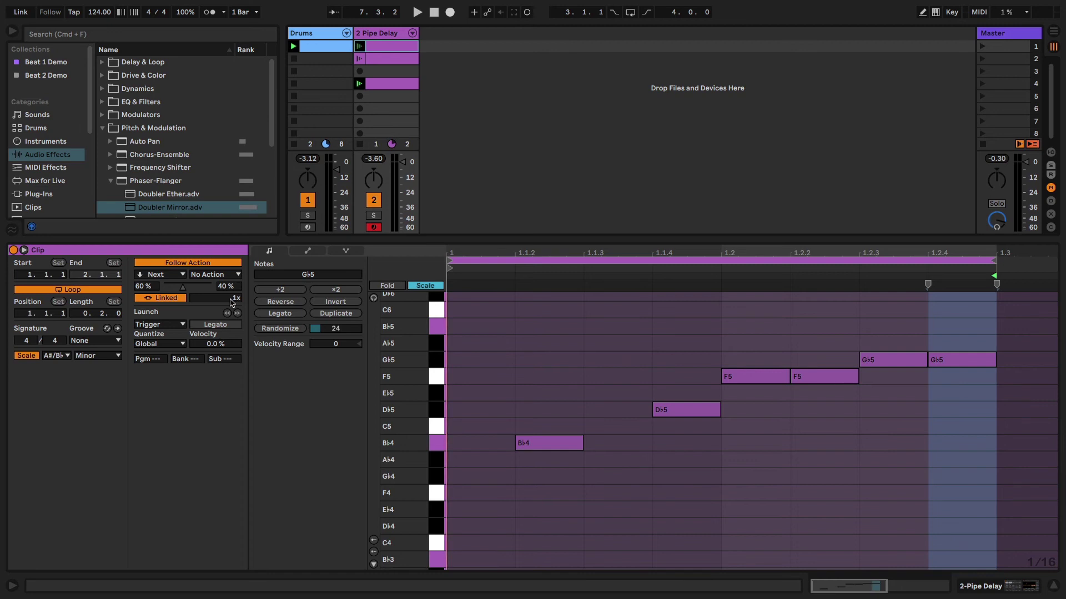
# Add Chord Bb.wav from the Beat 2 Demo collection as a new audio track, solo it and launch its clip.
pyautogui.click(1013, 108)
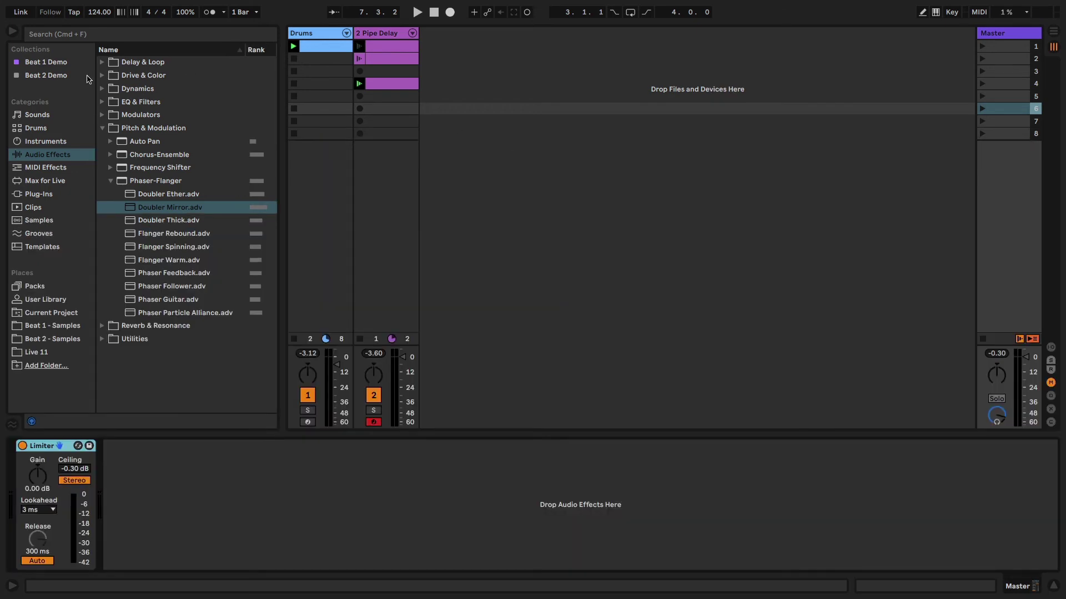
pyautogui.click(52, 77)
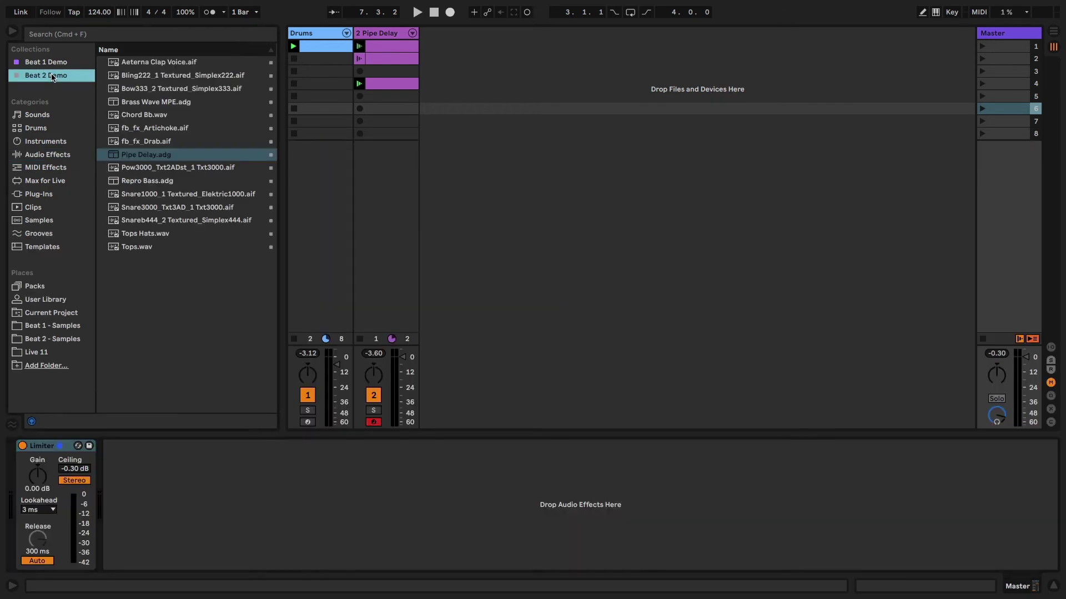
pyautogui.click(132, 116)
pyautogui.moveTo(132, 116); pyautogui.dragTo(511, 50)
pyautogui.click(435, 412)
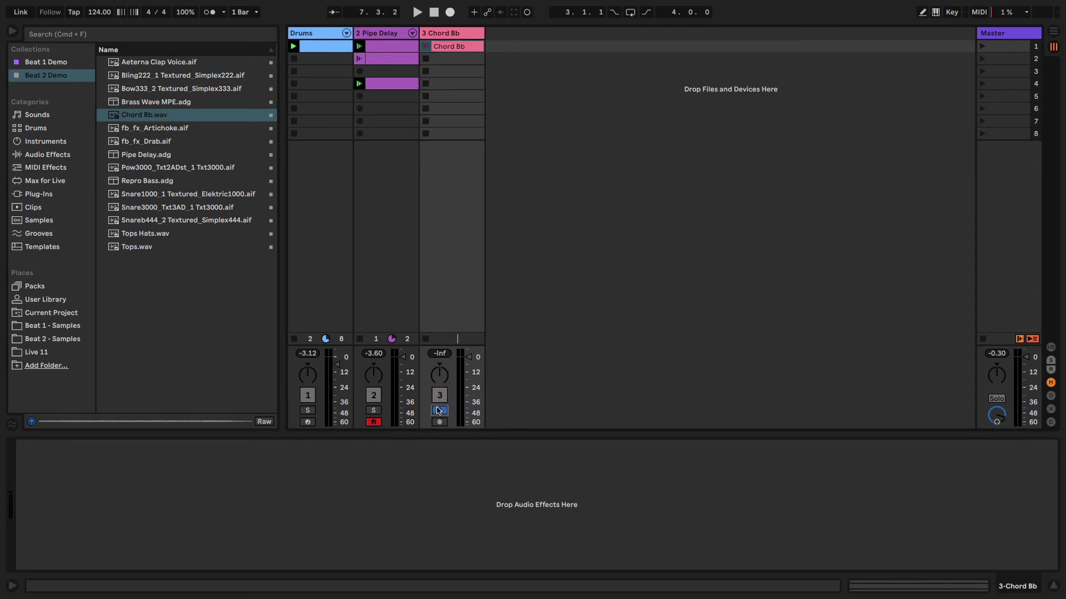
pyautogui.click(427, 47)
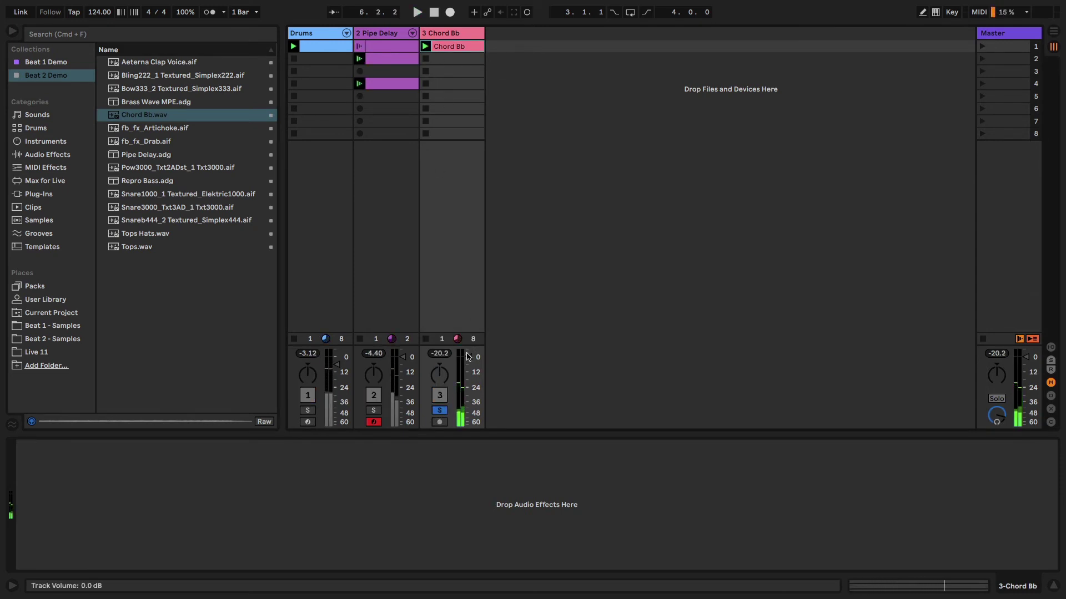
# Open the Chord Bb clip and raise its Gain.
pyautogui.click(443, 47)
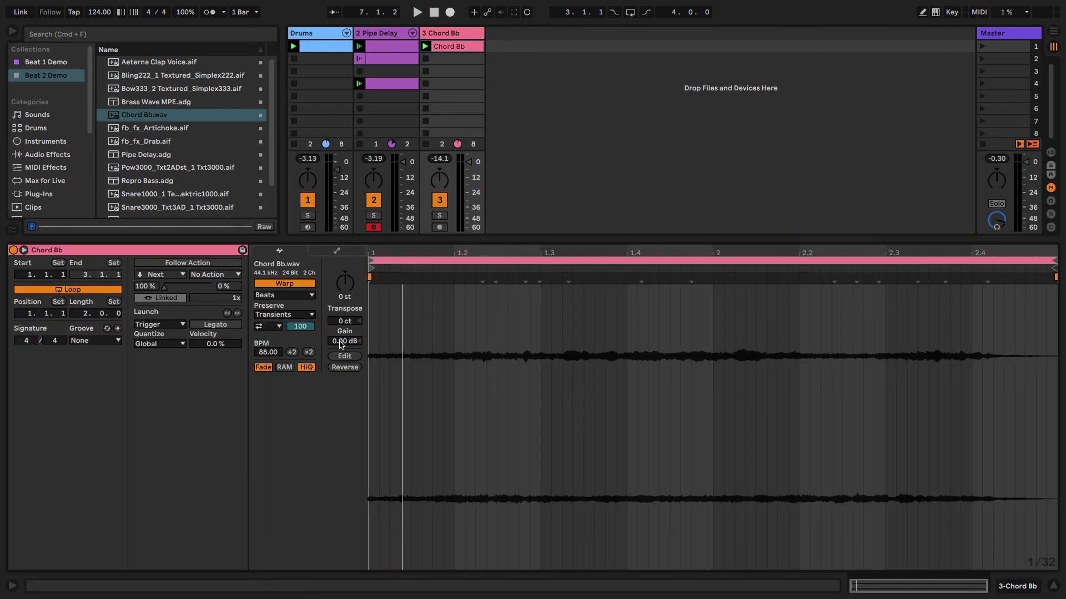
pyautogui.click(341, 343)
pyautogui.moveTo(341, 344); pyautogui.dragTo(341, 333)
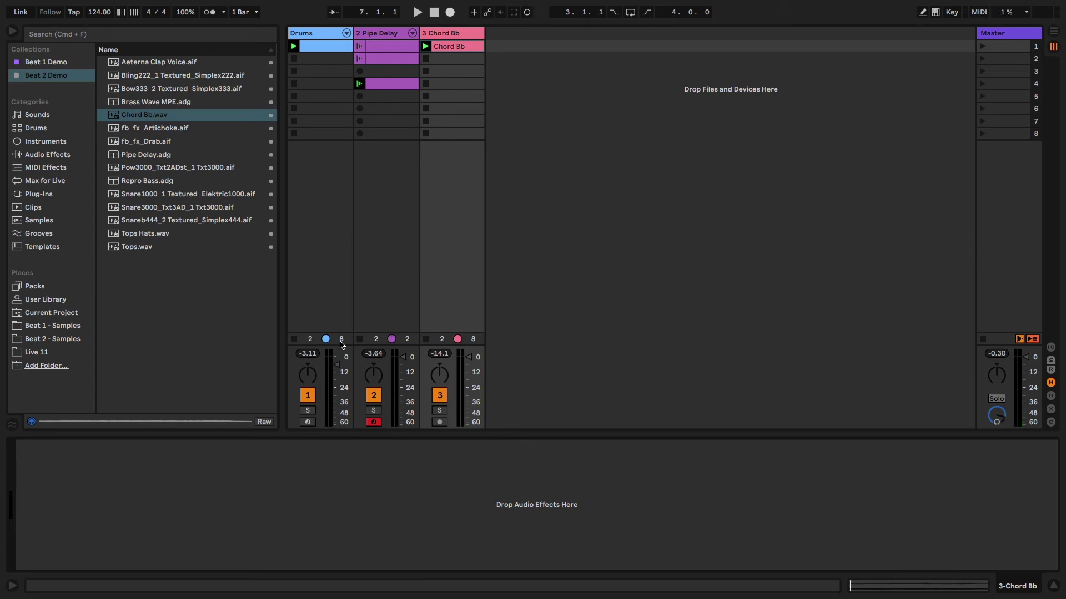
# Add the PitchLoop89 device from the PitchLoop89 pack to the Chord Bb track.
pyautogui.click(39, 288)
pyautogui.scroll(-12, 133, 328)
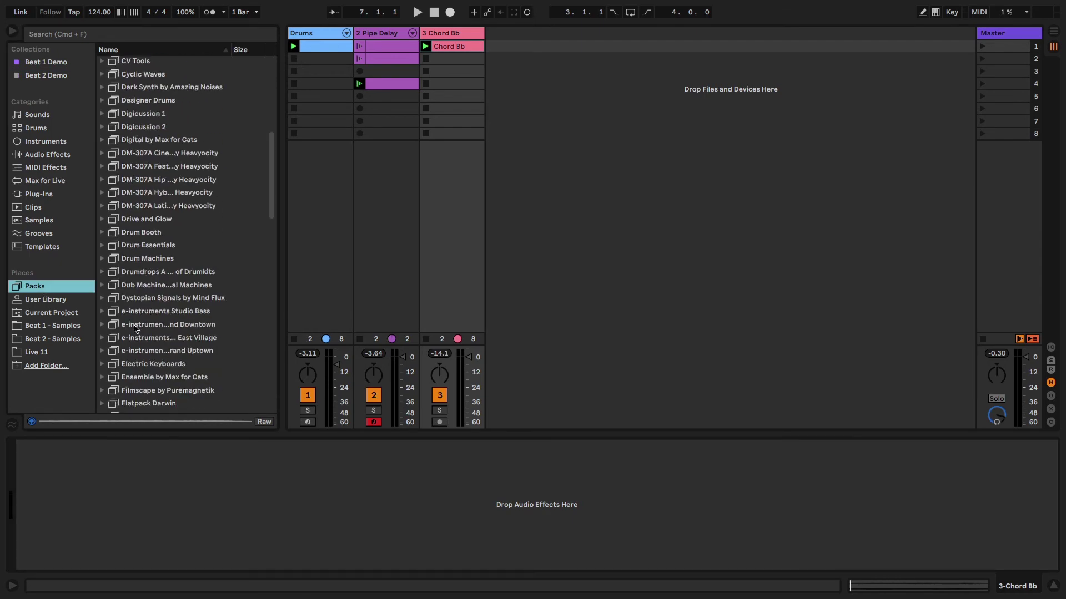
pyautogui.scroll(-10, 136, 329)
pyautogui.click(135, 328)
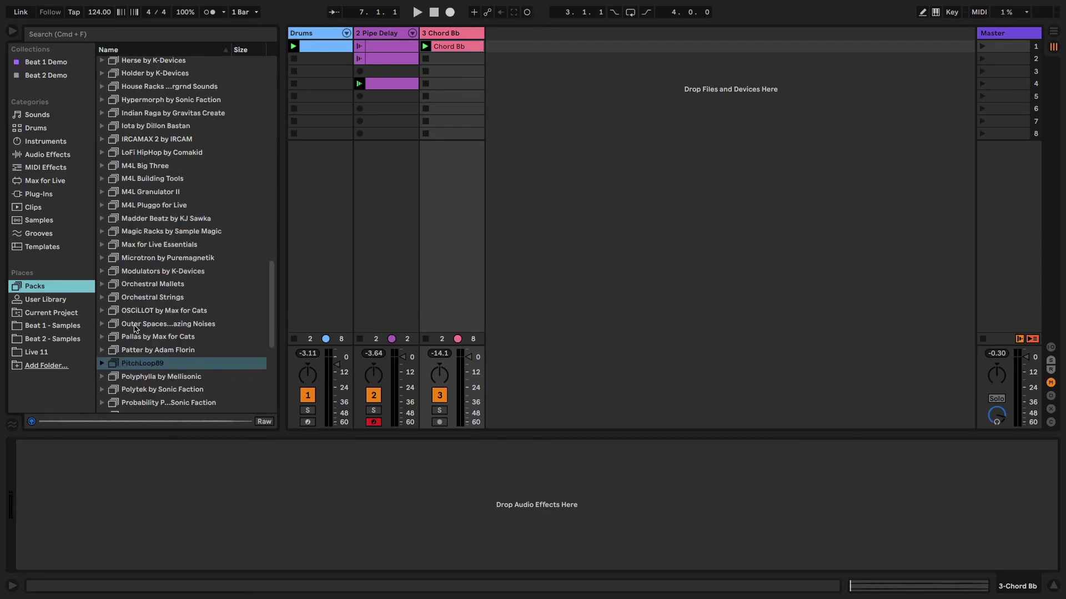
pyautogui.click(102, 304)
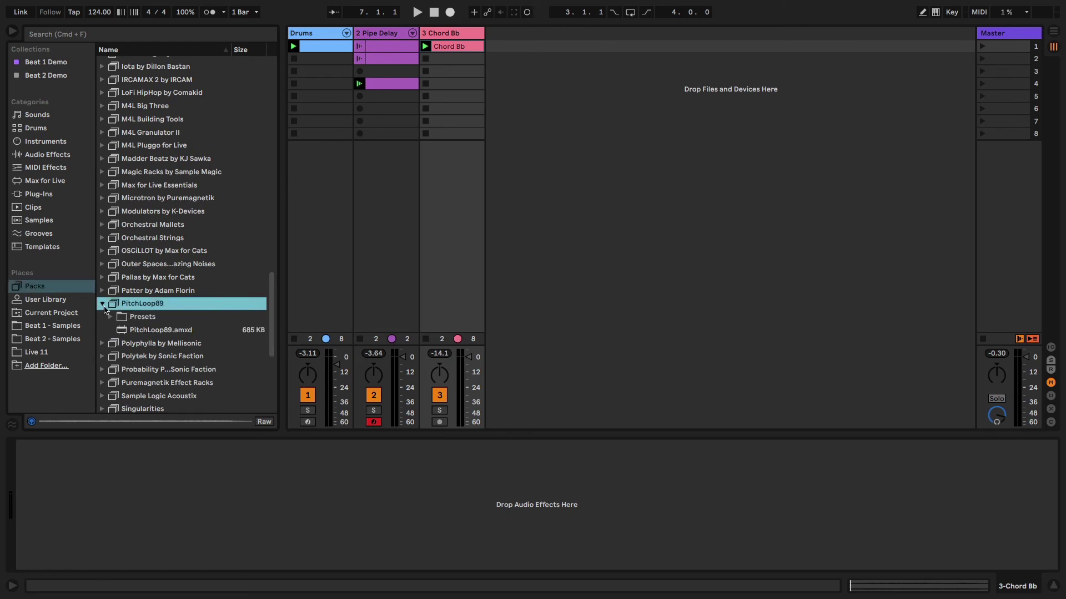
pyautogui.moveTo(155, 331); pyautogui.dragTo(453, 49)
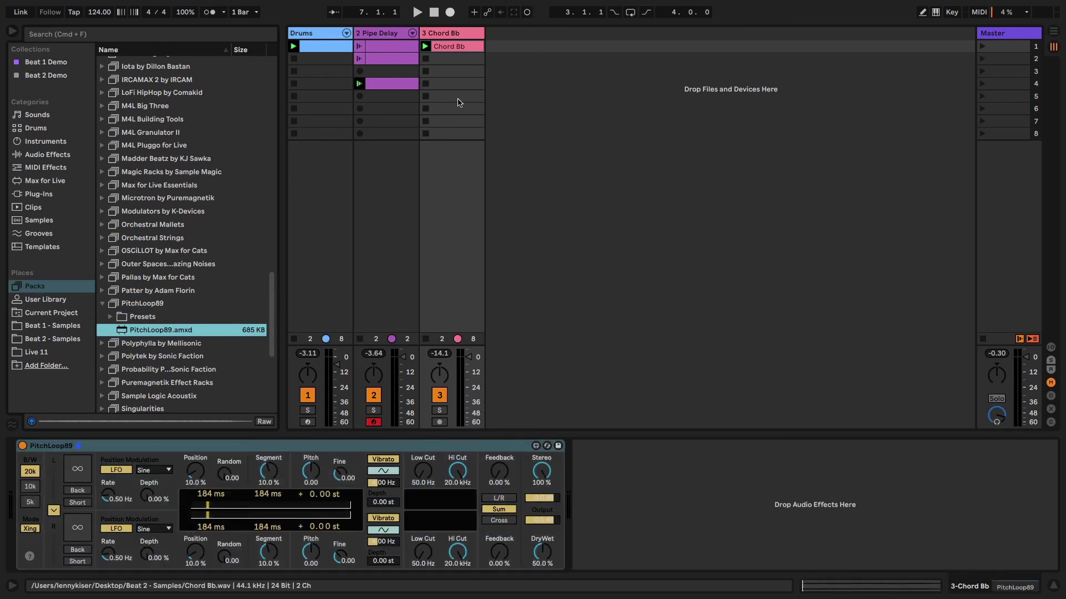
# Solo the Chord Bb track, start playback, and set PitchLoop89's Position to 37.6%, Random to 7.63, LFO Depth to 52.3% and Rate to 2.27 Hz.
pyautogui.click(440, 411)
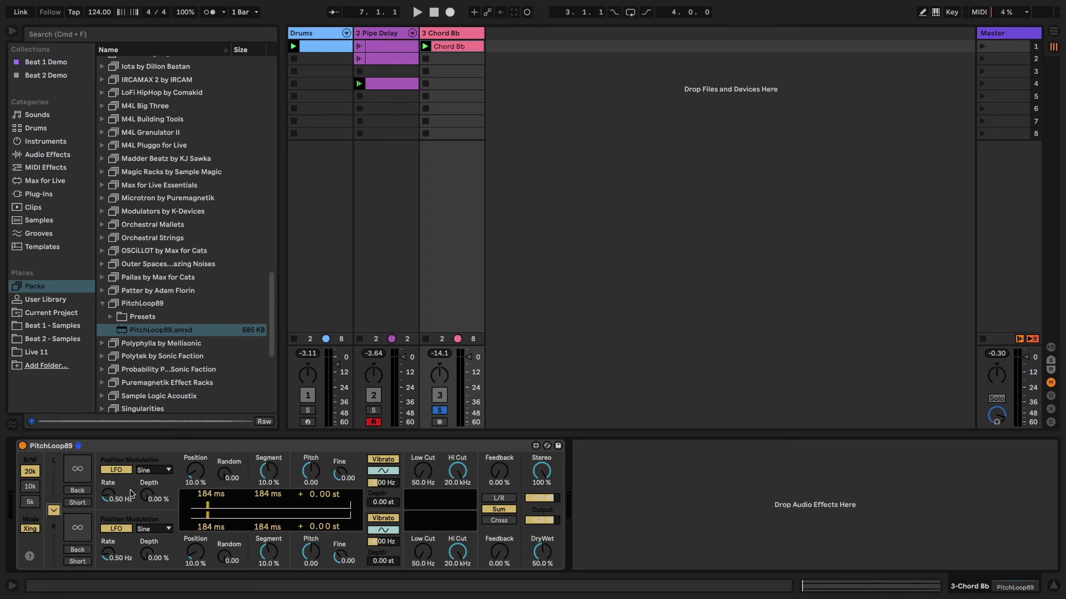
pyautogui.press('space')
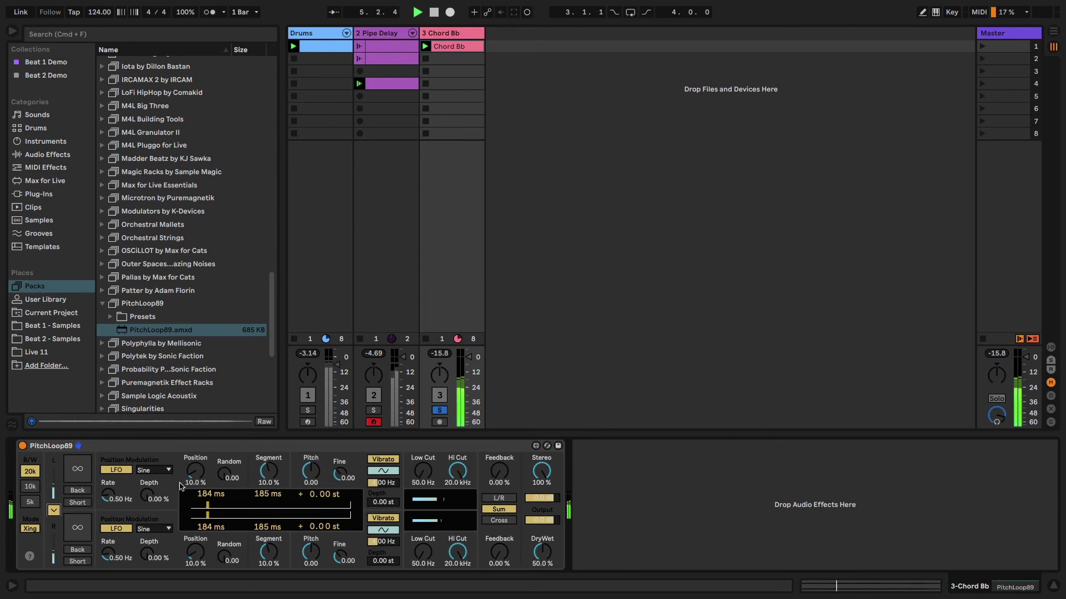
pyautogui.scroll(5, 194, 472)
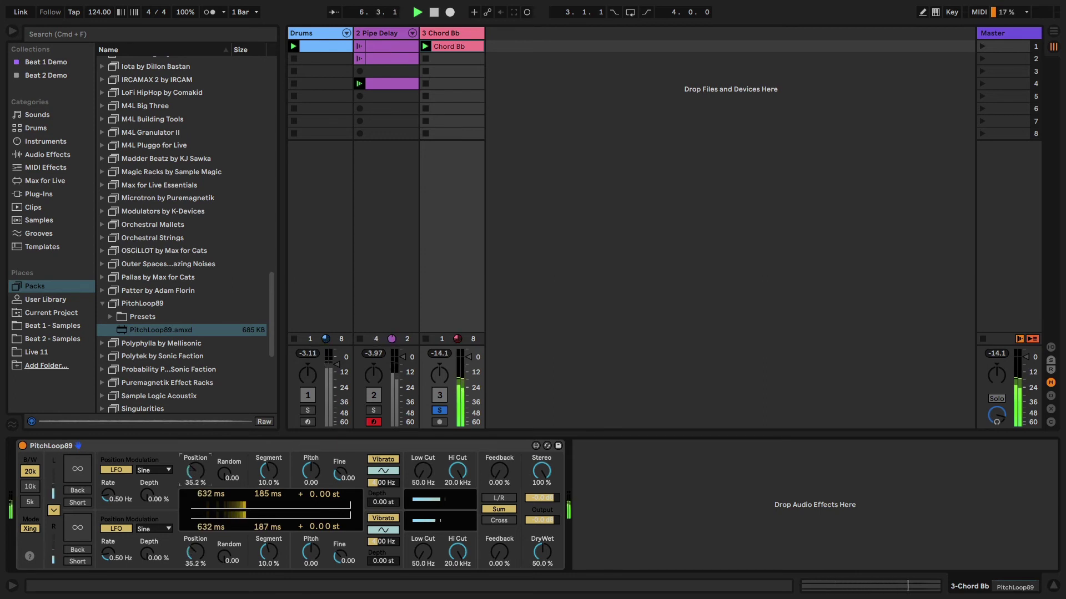
pyautogui.moveTo(224, 475); pyautogui.dragTo(225, 444)
pyautogui.moveTo(147, 495); pyautogui.dragTo(147, 456)
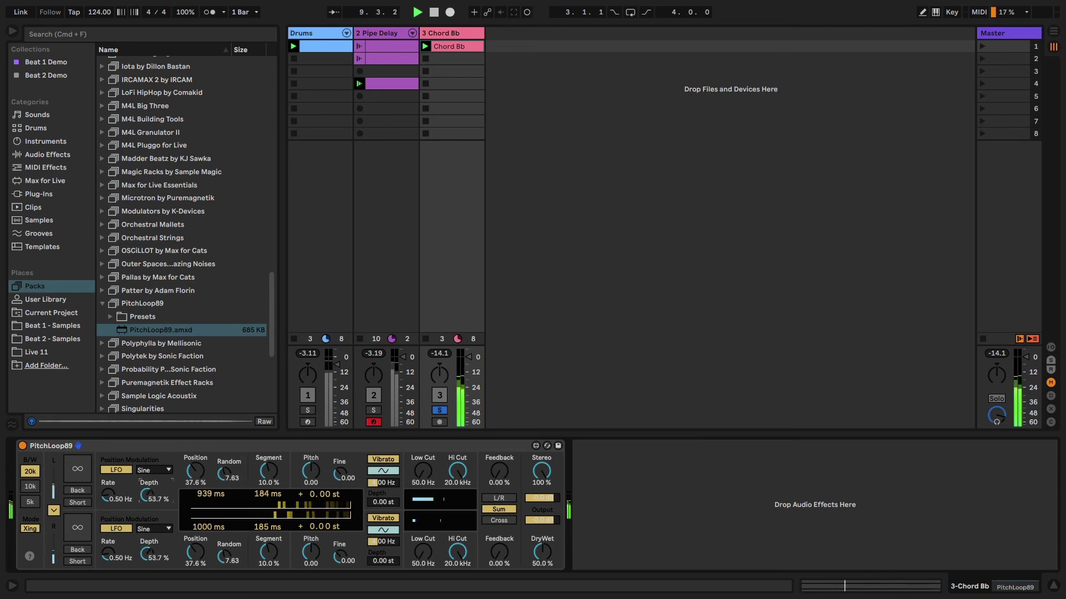
pyautogui.moveTo(108, 498); pyautogui.dragTo(108, 472)
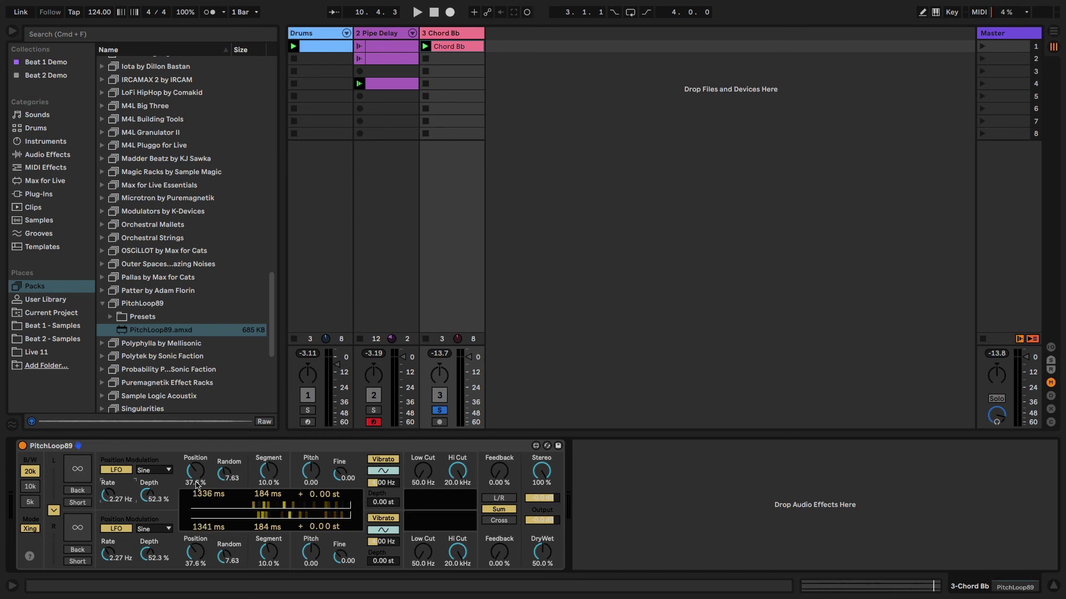
# Audition PitchLoop89's Pitch raised to 24 semitones and reset it to 0.
pyautogui.moveTo(315, 472); pyautogui.dragTo(315, 449)
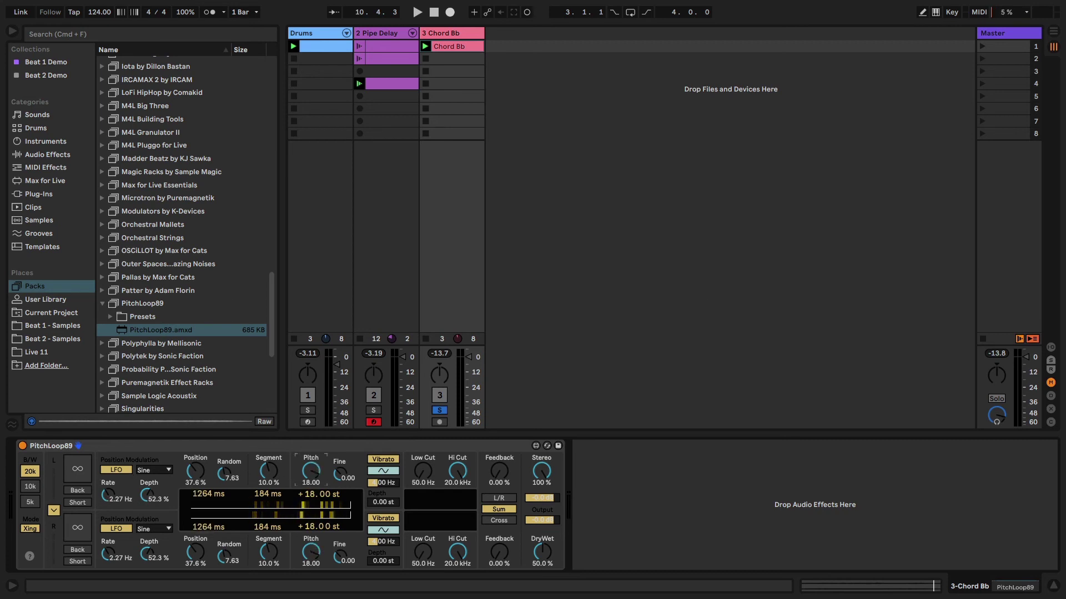
pyautogui.press('space')
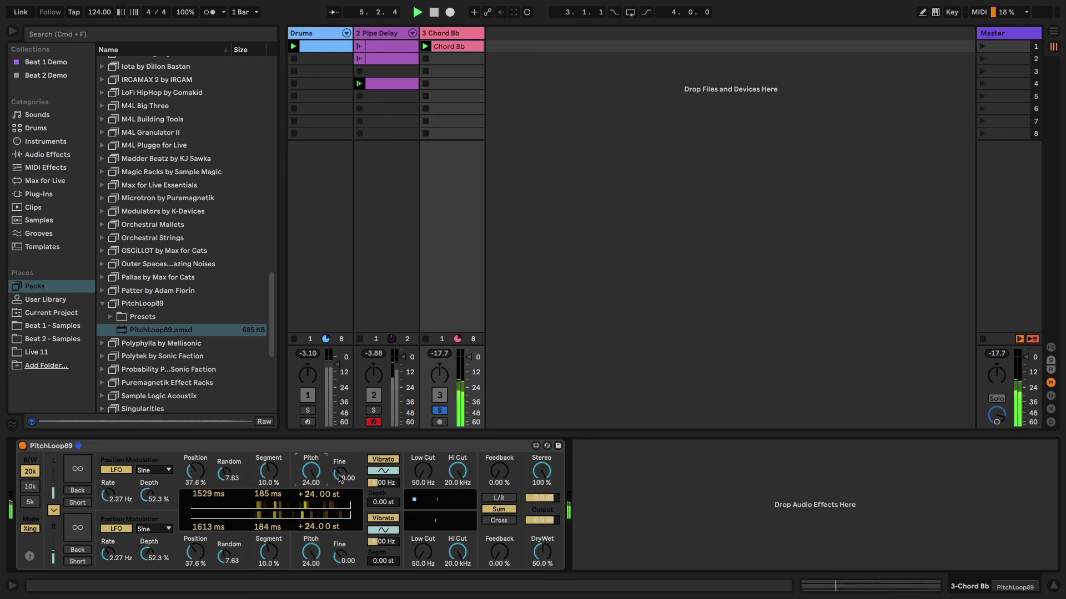
pyautogui.moveTo(335, 473); pyautogui.dragTo(309, 482)
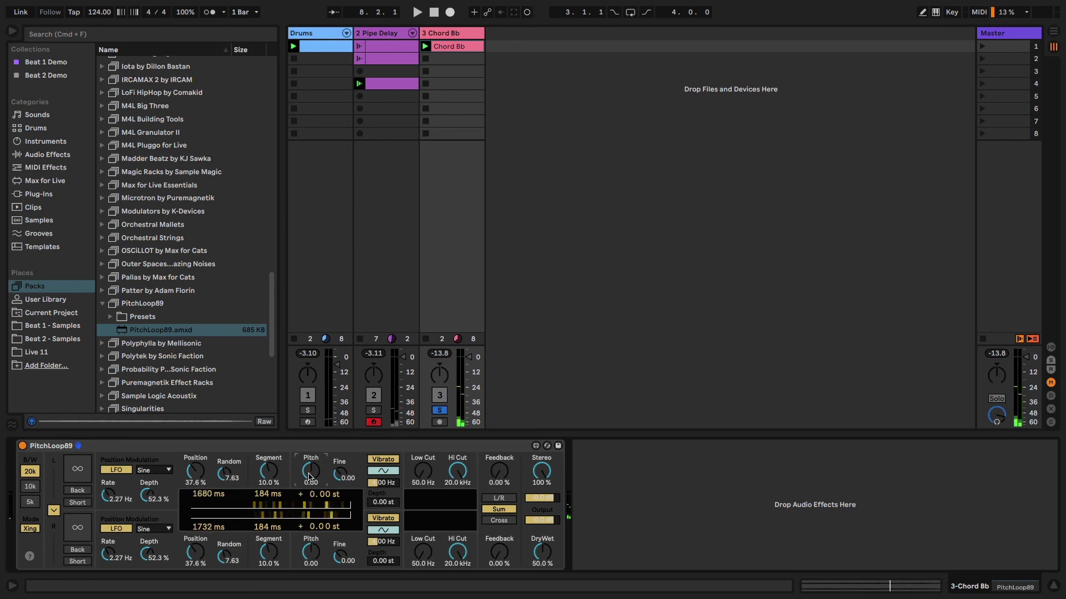
# Raise PitchLoop89's Vibrato rate, set its depth to 0.54 st and audition the chord.
pyautogui.moveTo(383, 501); pyautogui.dragTo(386, 486)
pyautogui.press('space')
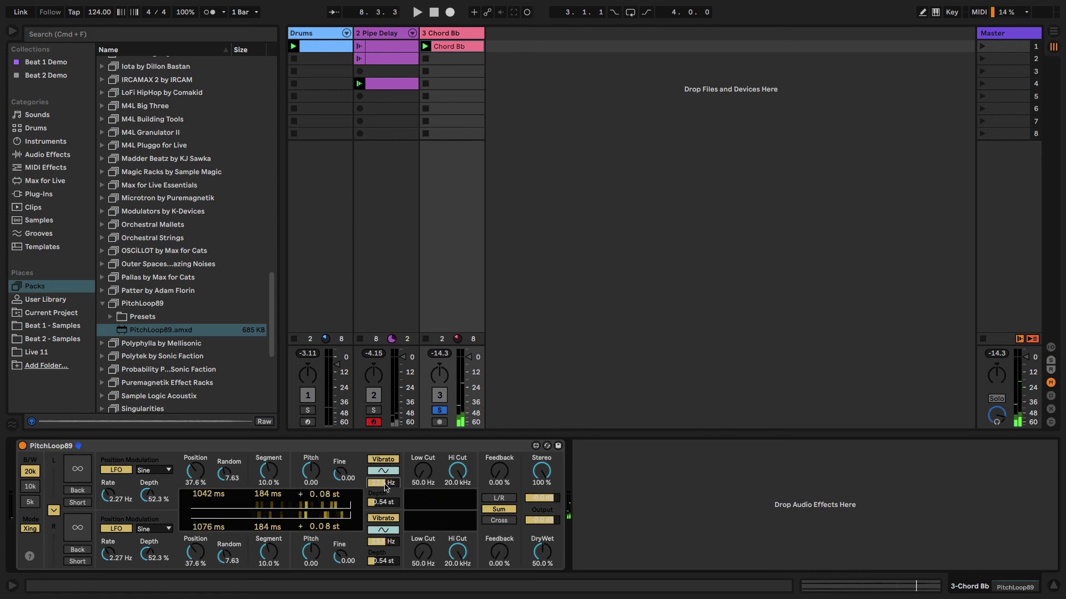
pyautogui.press('space')
# Set PitchLoop89's Dry/Wet to 100%, Hi Cut to 12.3 kHz and Low Cut to 193 Hz while auditioning the chord.
pyautogui.moveTo(423, 489); pyautogui.dragTo(460, 477)
pyautogui.moveTo(542, 552); pyautogui.dragTo(542, 538)
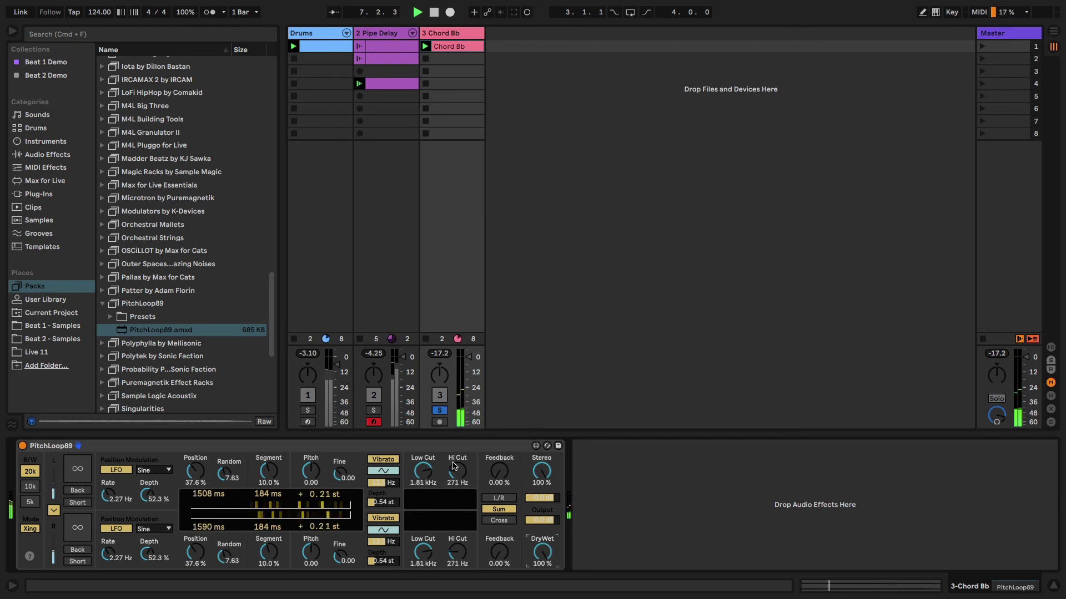
pyautogui.moveTo(457, 472); pyautogui.dragTo(457, 422)
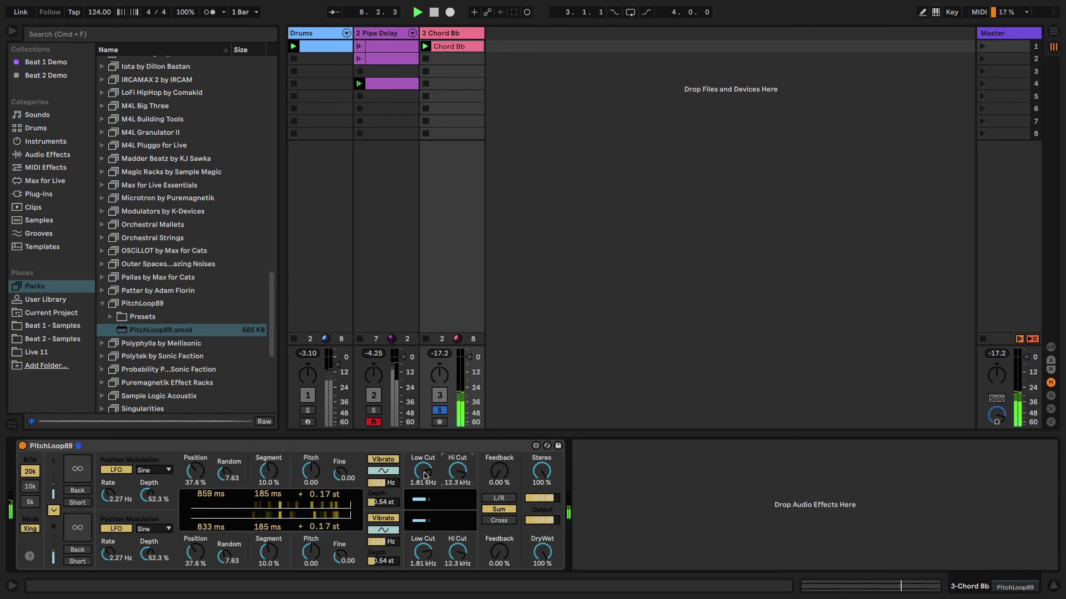
pyautogui.moveTo(423, 472); pyautogui.dragTo(422, 516)
pyautogui.press('space')
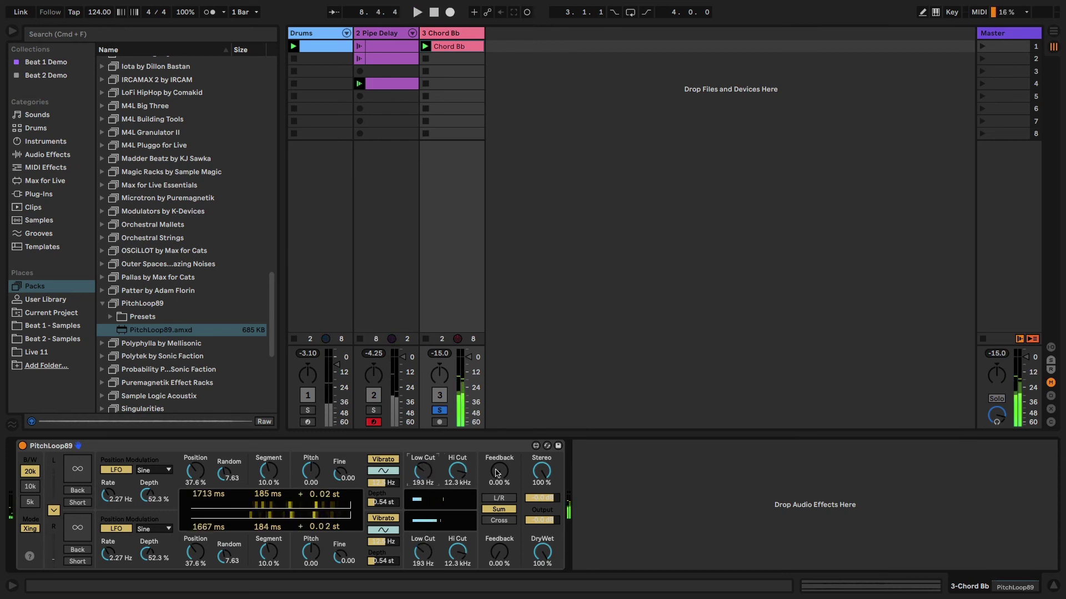
# Audition PitchLoop89's Feedback at 106% with Low Cut at 97 Hz, and return Dry/Wet to 50% and Feedback to 0%.
pyautogui.press('space')
pyautogui.moveTo(497, 476); pyautogui.dragTo(498, 426)
pyautogui.moveTo(423, 472)
pyautogui.mouseDown()
pyautogui.moveTo(423, 441)
pyautogui.moveTo(423, 472)
pyautogui.mouseUp()
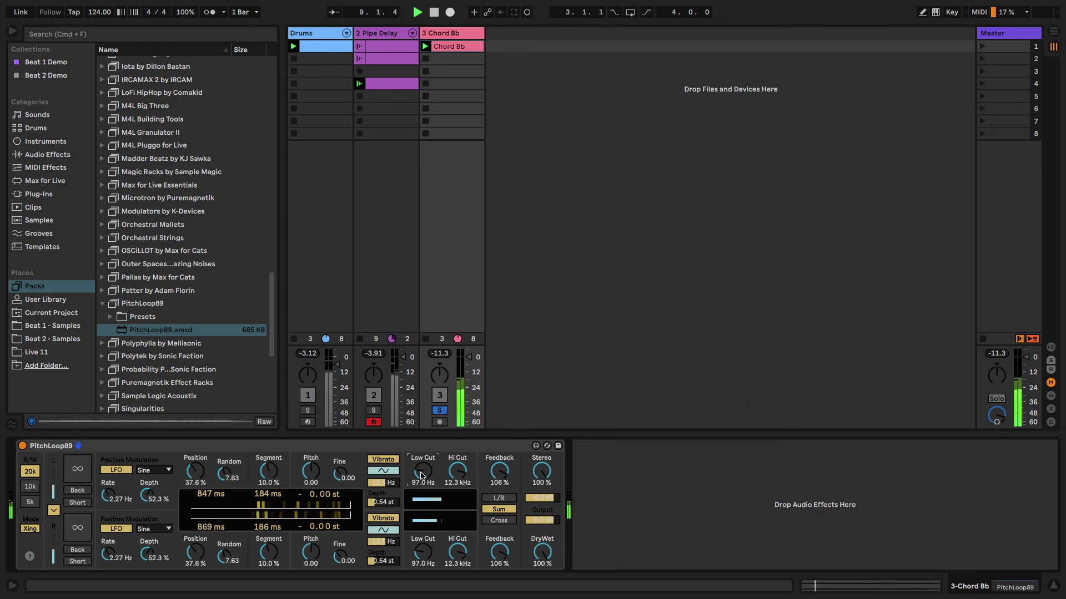
pyautogui.moveTo(550, 562); pyautogui.dragTo(508, 575)
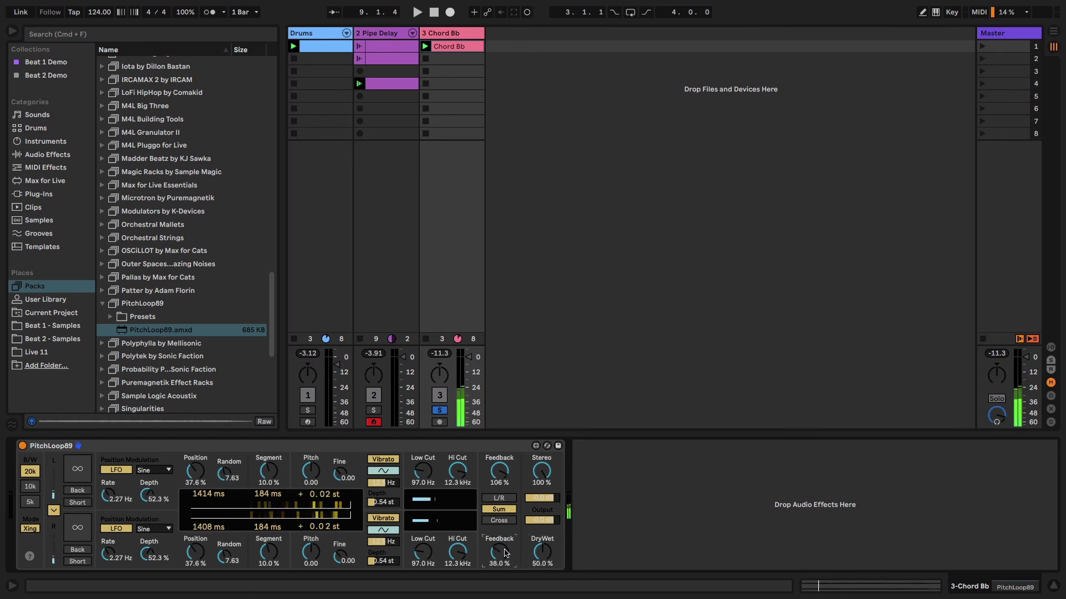
# Toggle PitchLoop89's infinite loop on the first channel and compare the 10k and 5k bandwidths during playback, settling on 10k.
pyautogui.click(77, 471)
pyautogui.click(78, 470)
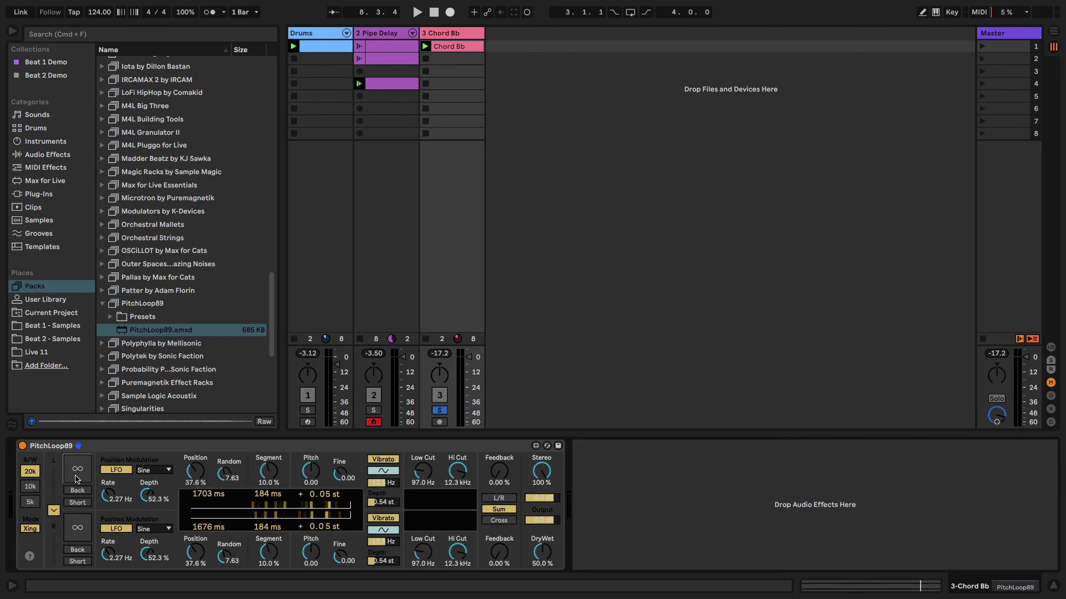
pyautogui.press('space')
pyautogui.click(30, 486)
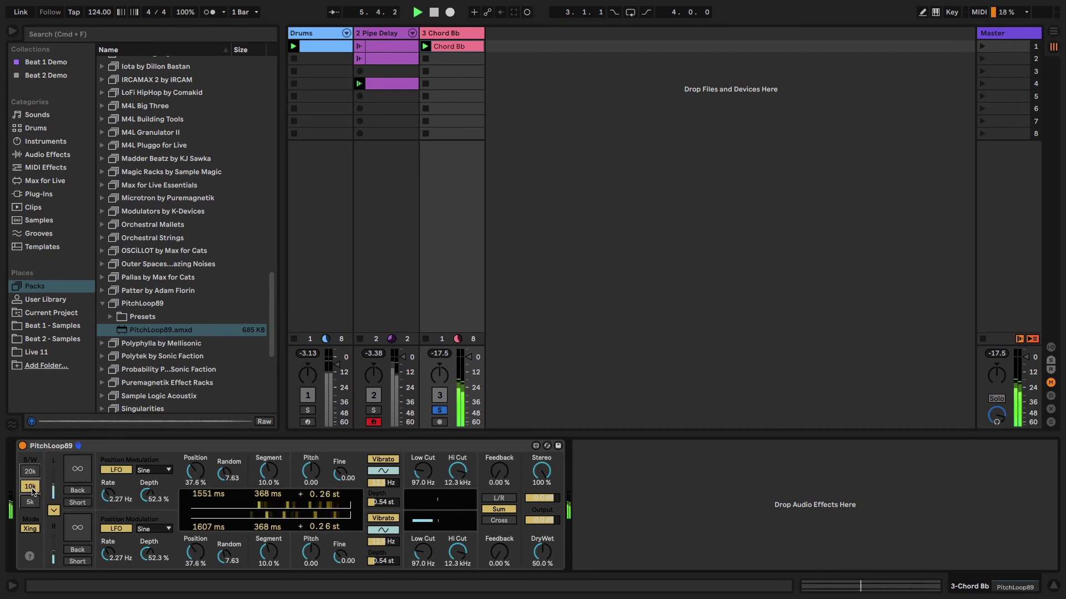
pyautogui.click(31, 503)
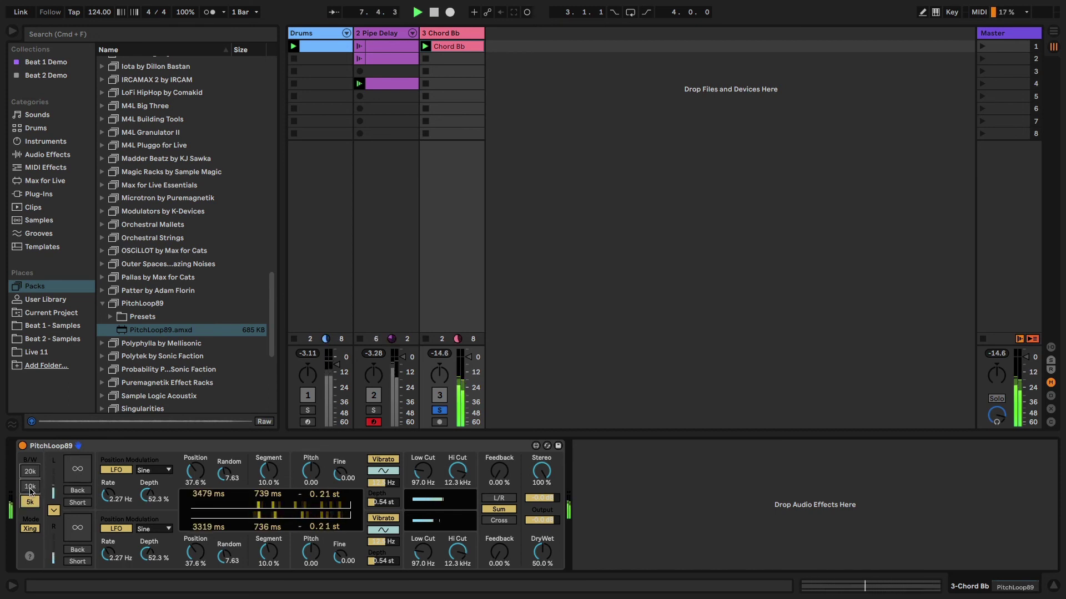
pyautogui.click(30, 488)
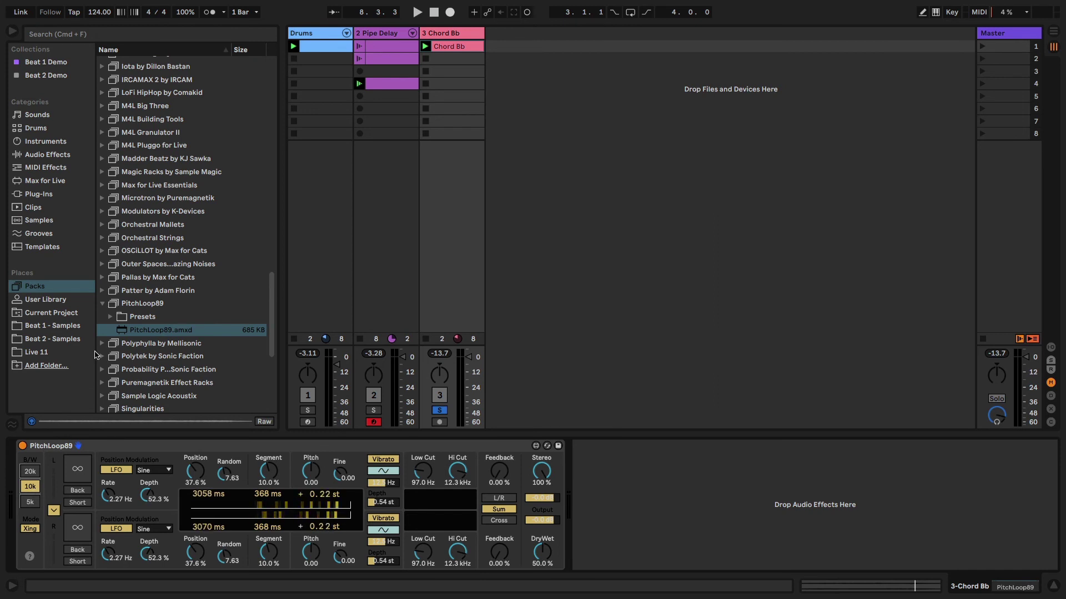
# Load the Spaced Out preset from the PitchLoop89 presets onto the Chord Bb track and audition it.
pyautogui.click(110, 317)
pyautogui.scroll(-1, 165, 360)
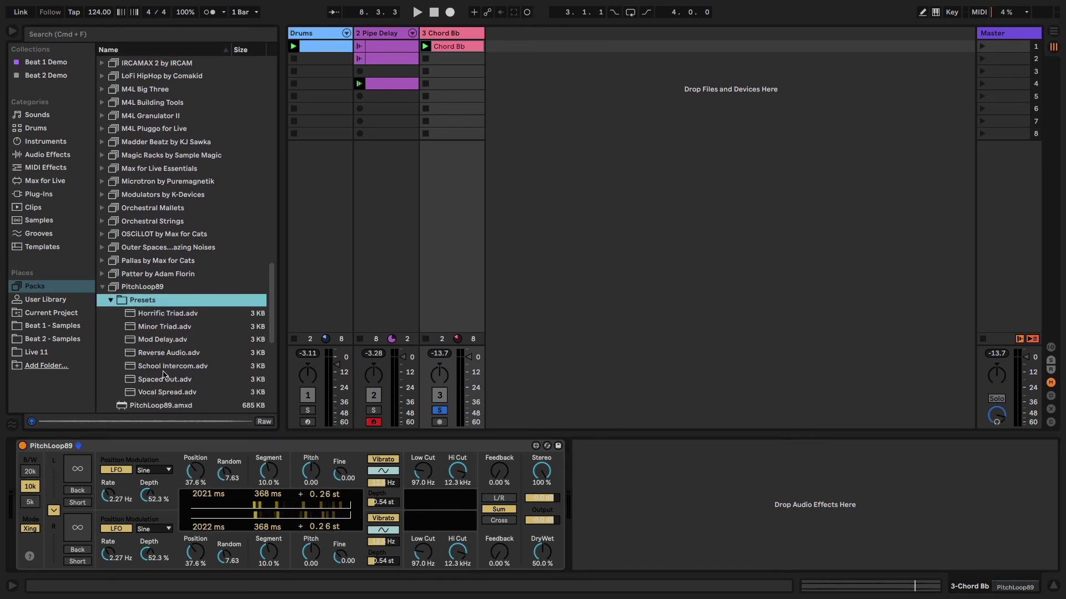
pyautogui.click(165, 379)
pyautogui.press('Return')
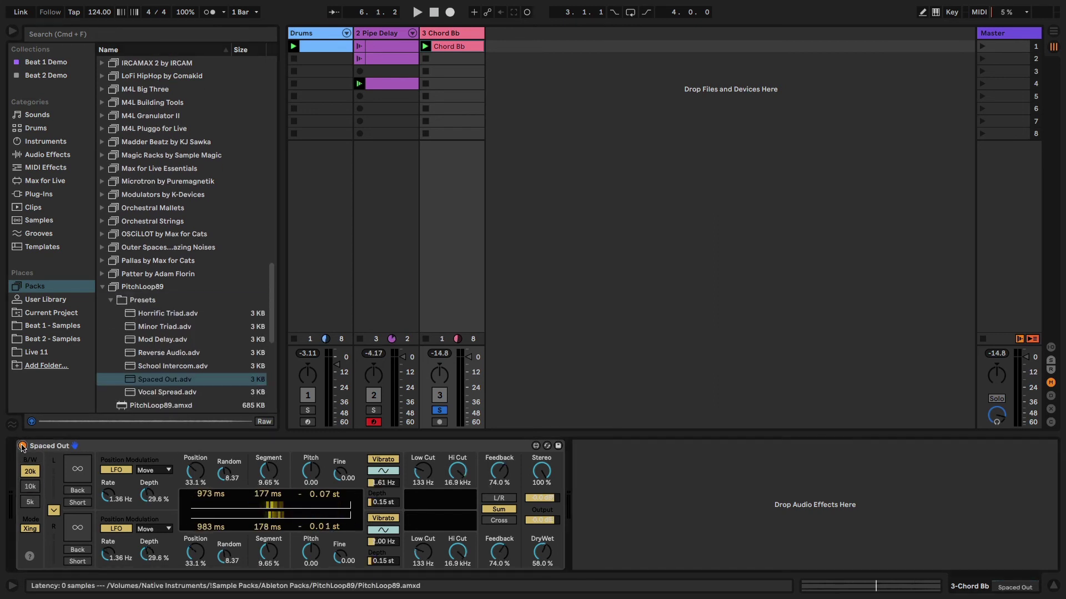
pyautogui.press('space')
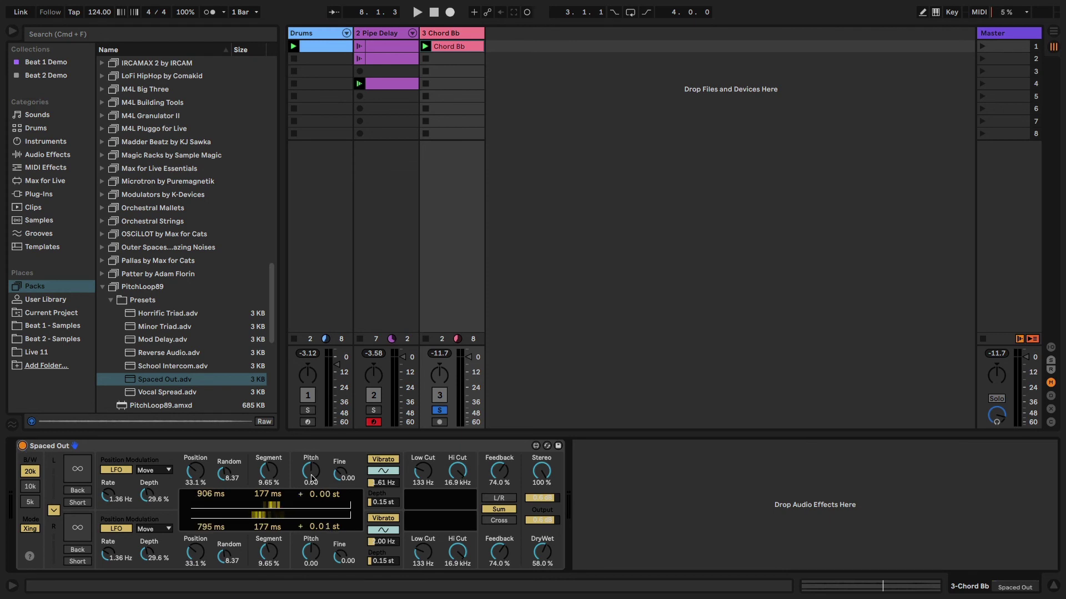
# Set Spaced Out's Pitch to 12, Feedback to 43%, Dry/Wet to 35%, Hi Cut to 7.42 kHz and Low Cut to 306 Hz.
pyautogui.moveTo(312, 479); pyautogui.dragTo(312, 461)
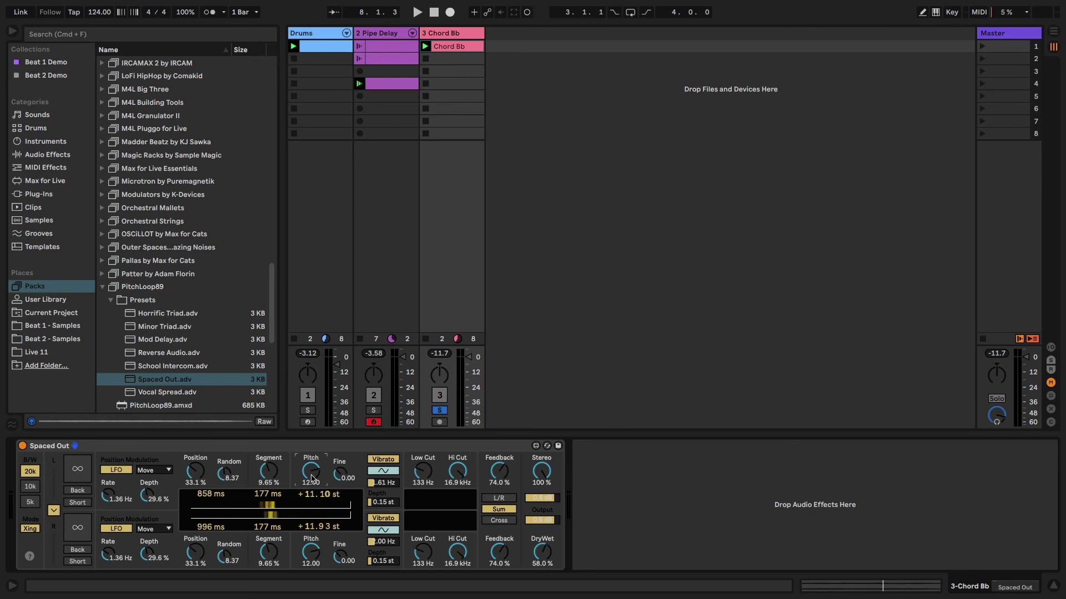
pyautogui.moveTo(499, 471); pyautogui.dragTo(499, 487)
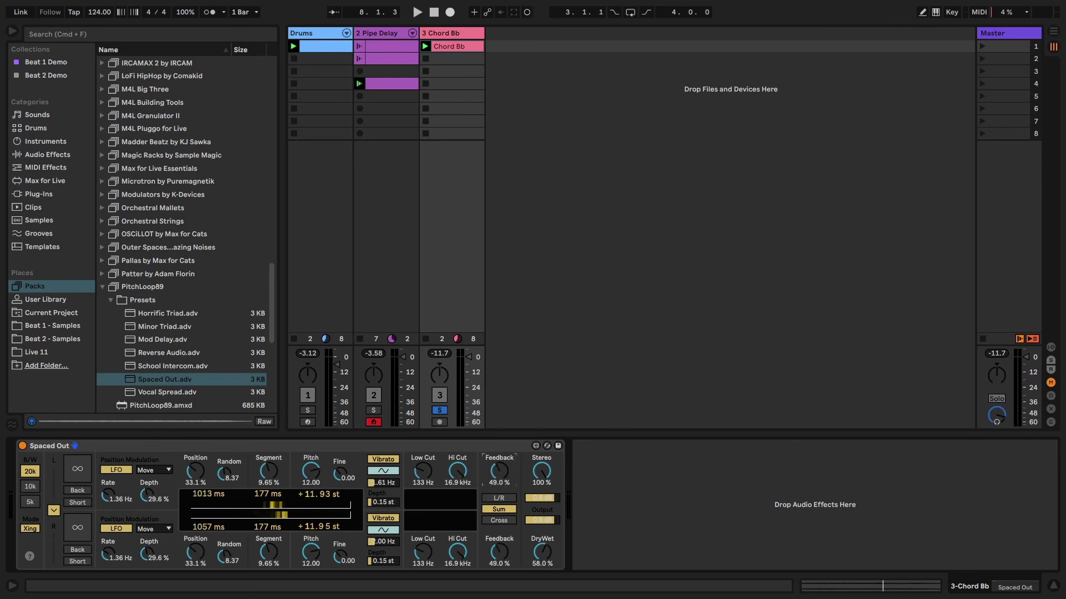
pyautogui.click(544, 553)
pyautogui.press('space')
pyautogui.moveTo(457, 471); pyautogui.dragTo(422, 441)
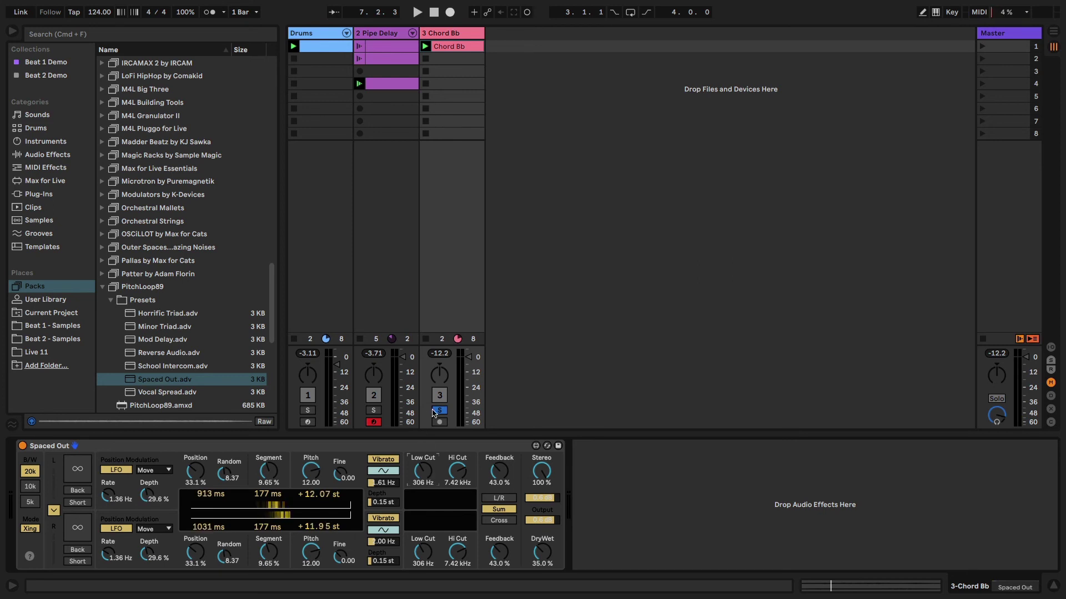
# Unsolo the Chord Bb track and play it together with the drums and Pipe Delay.
pyautogui.click(452, 34)
pyautogui.press('space')
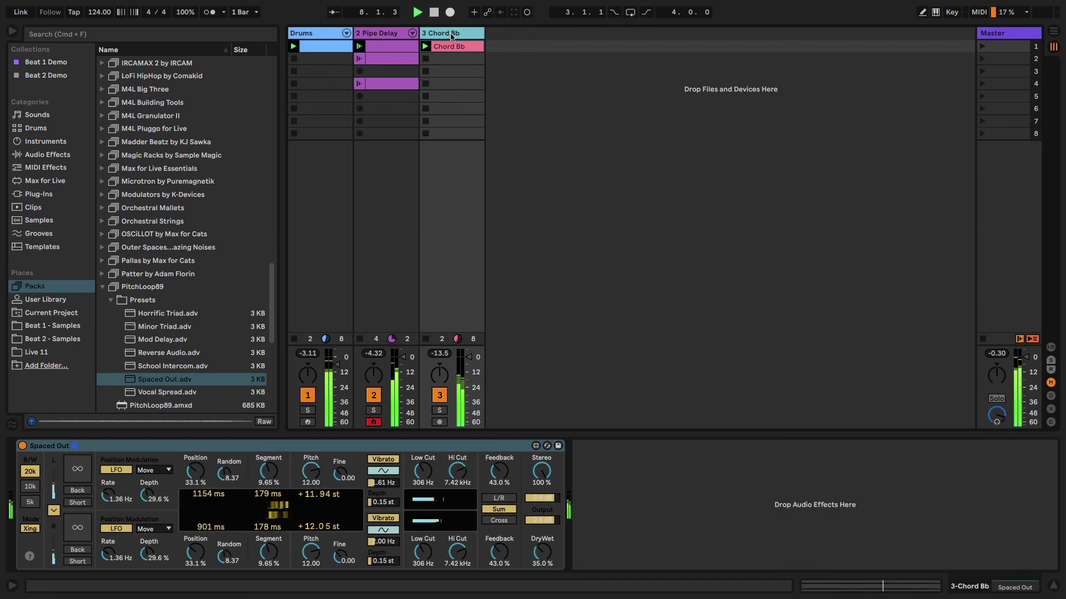
pyautogui.press('space')
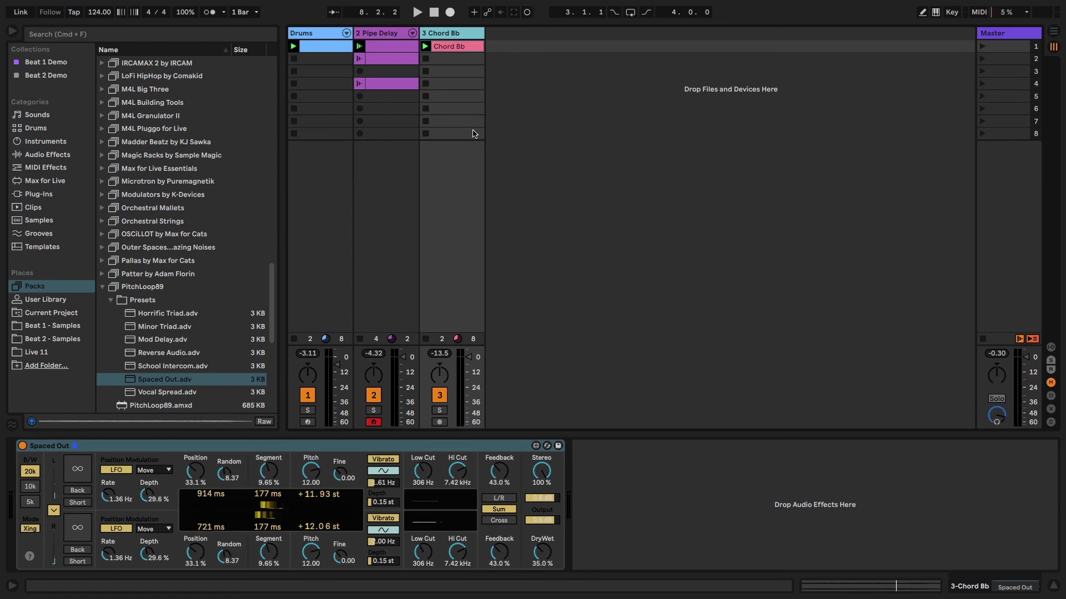
# Add Repro Bass.adg from the Beat 2 Demo collection as a new track and close its plug-in window.
pyautogui.click(59, 74)
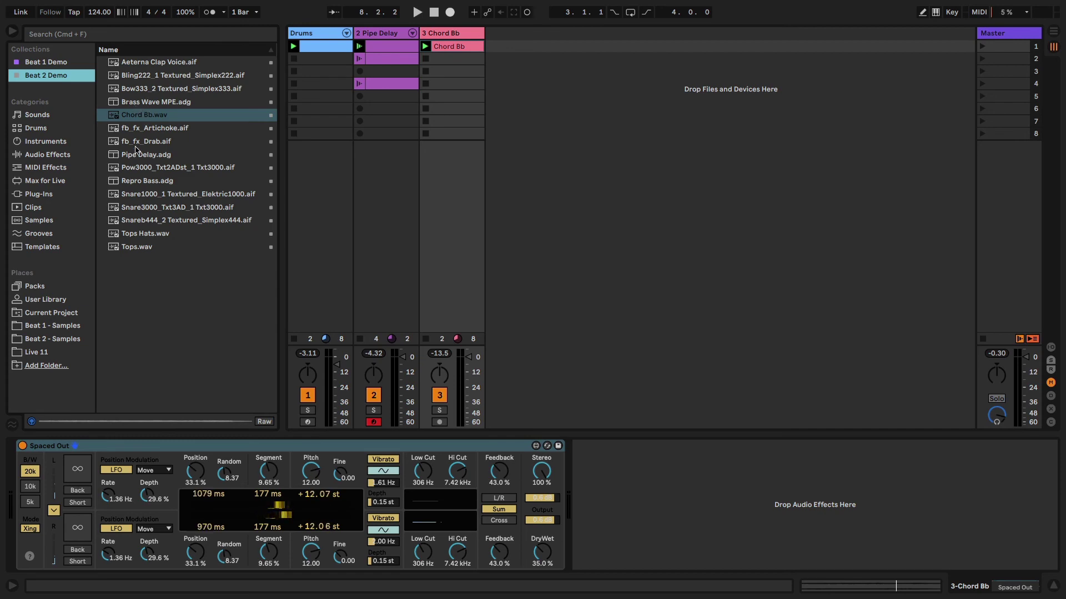
pyautogui.moveTo(139, 180); pyautogui.dragTo(524, 85)
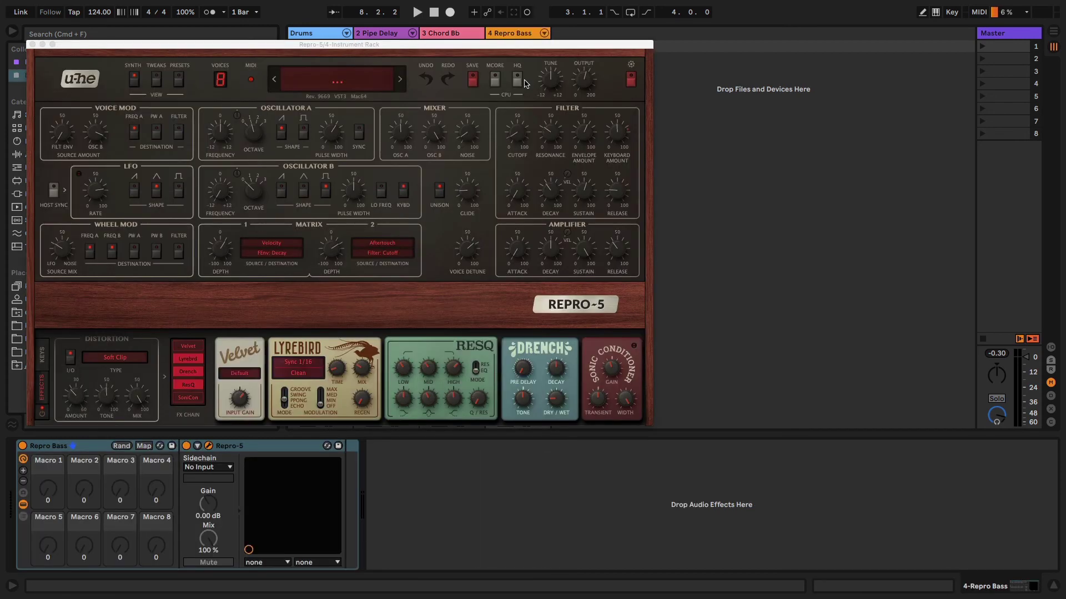
pyautogui.click(31, 44)
# Create a clip in slot 1 of the Repro Bass track, set its loop length to 4 bars and add a sixteenth-note B♭2 at 1.1.1.
pyautogui.doubleClick(516, 50)
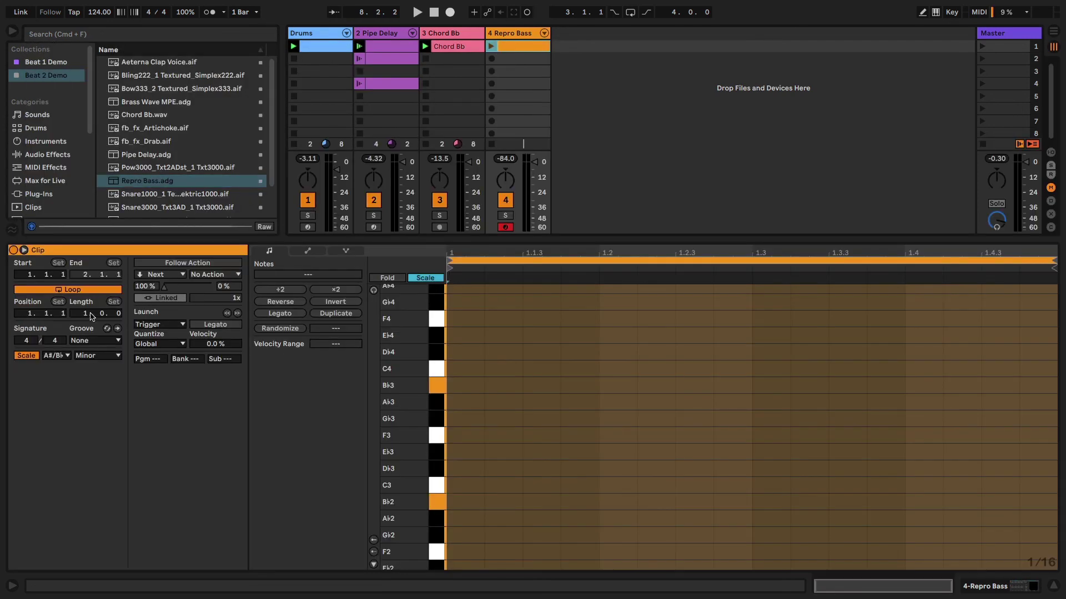
pyautogui.moveTo(87, 314); pyautogui.dragTo(86, 302)
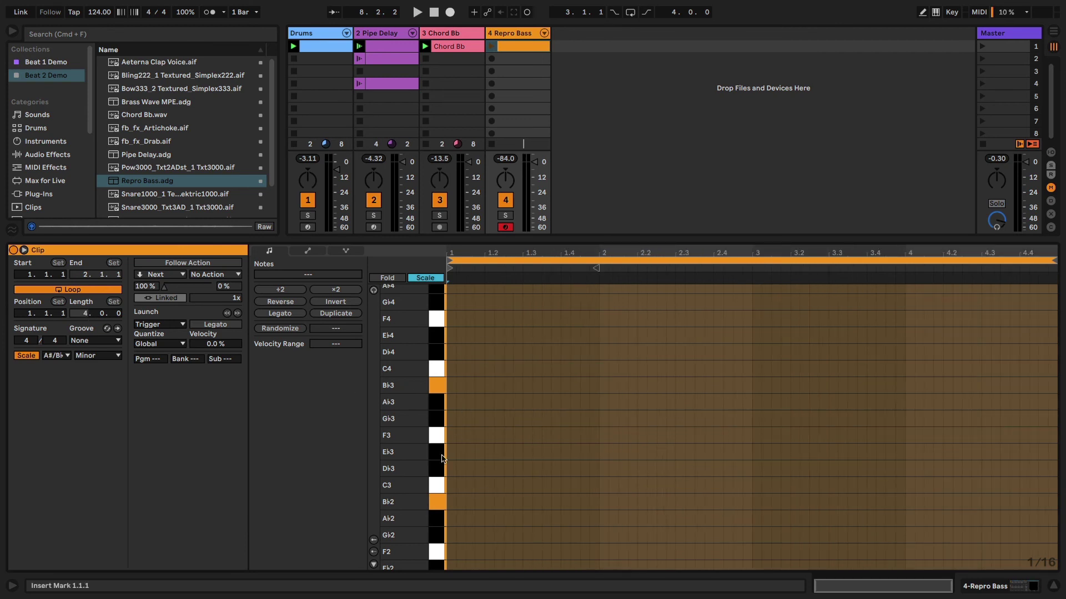
pyautogui.scroll(-3, 408, 495)
pyautogui.doubleClick(451, 445)
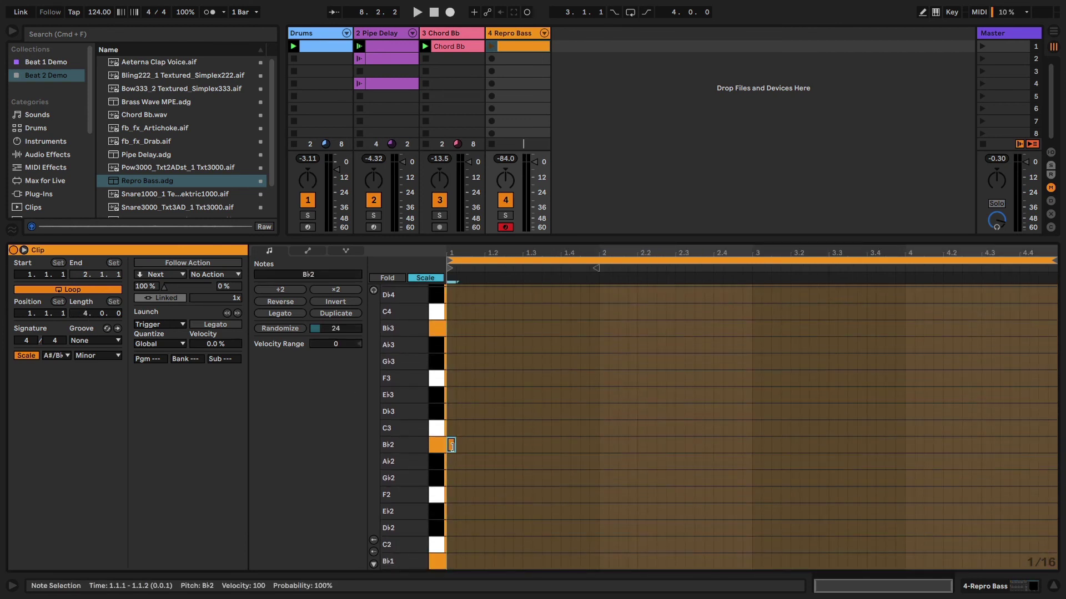
# Lengthen the B♭2 note to one bar and duplicate it into bar 2 at D♭2.
pyautogui.moveTo(455, 446); pyautogui.dragTo(597, 441)
pyautogui.press('super+d')
pyautogui.press('Down')
pyautogui.press('Down')
pyautogui.press('Down')
pyautogui.press('Down')
pyautogui.press('Down')
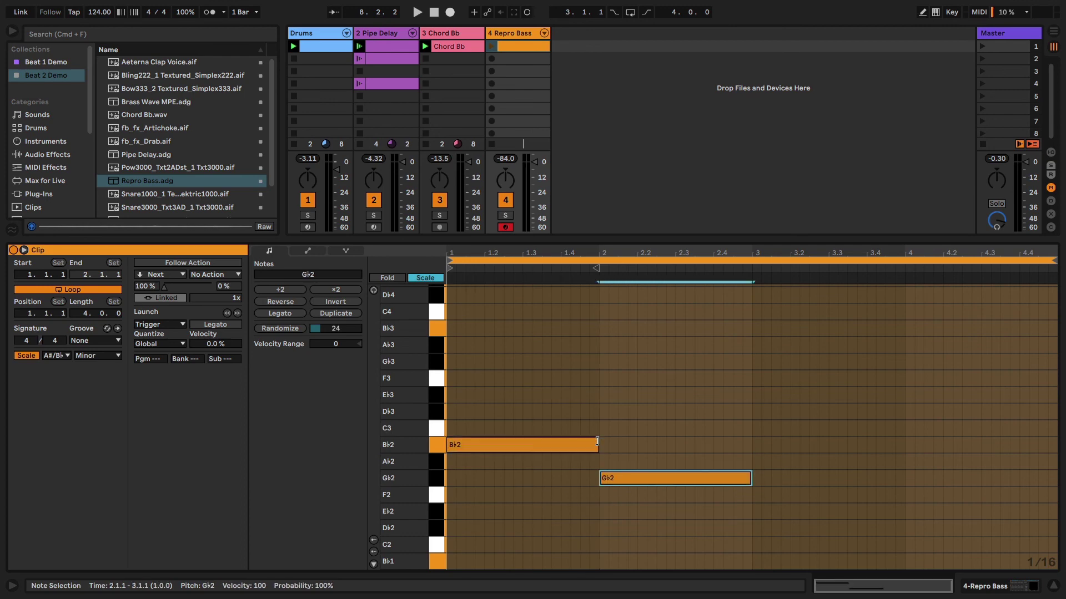
# Continue the bassline by duplicating the one-bar note to A♭2 in bar 3 and E♭2 in bar 4.
pyautogui.press('super+d')
pyautogui.press('Up')
pyautogui.press('Up')
pyautogui.press('Up')
pyautogui.press('Up')
pyautogui.press('Up')
pyautogui.press('Up')
pyautogui.press('Down')
pyautogui.press('Down')
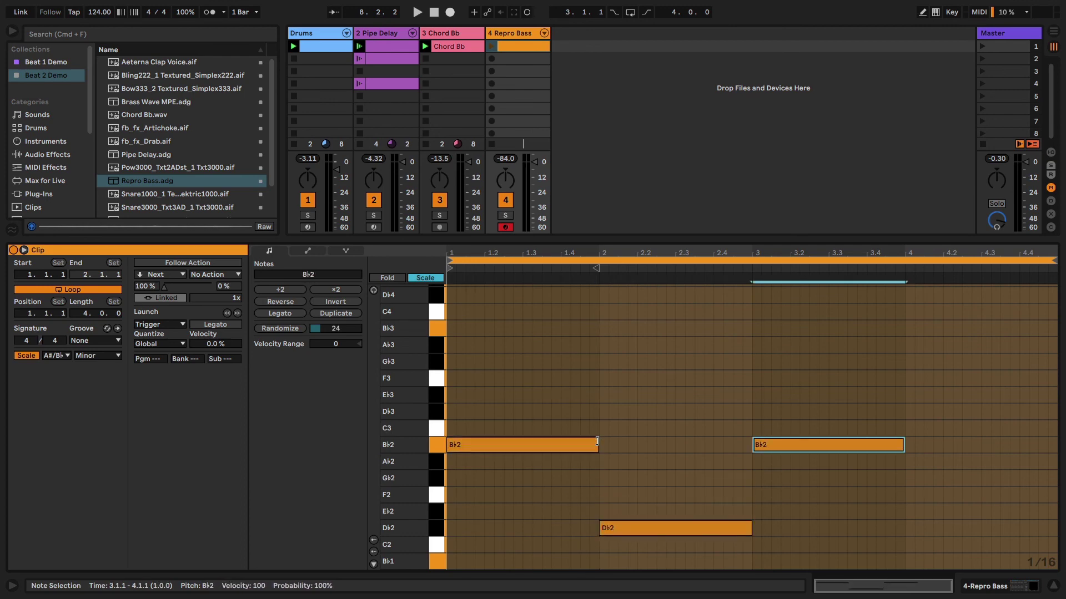
pyautogui.press('super+d')
pyautogui.press('Down')
pyautogui.press('Down')
pyautogui.press('Down')
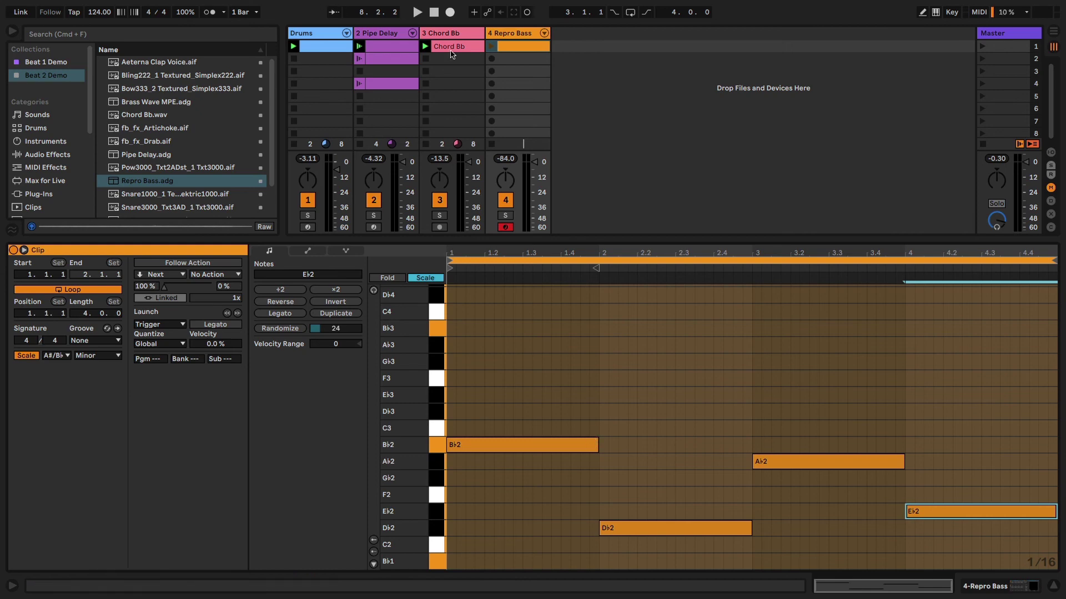
# Play the Repro Bass clip together with the other tracks and lower its track volume to -6.4 dB.
pyautogui.click(492, 47)
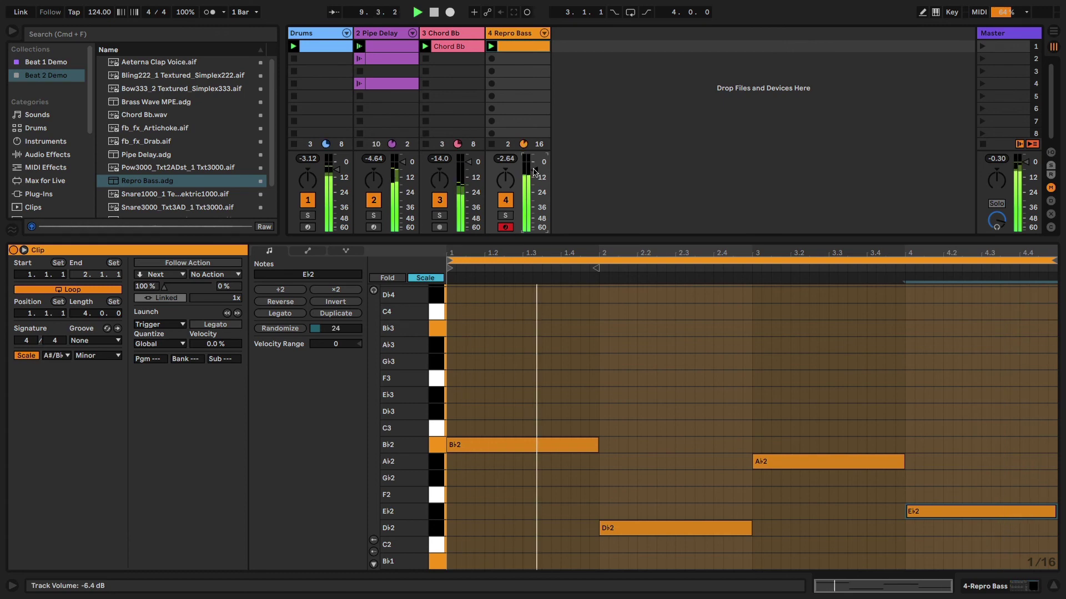
pyautogui.press('space')
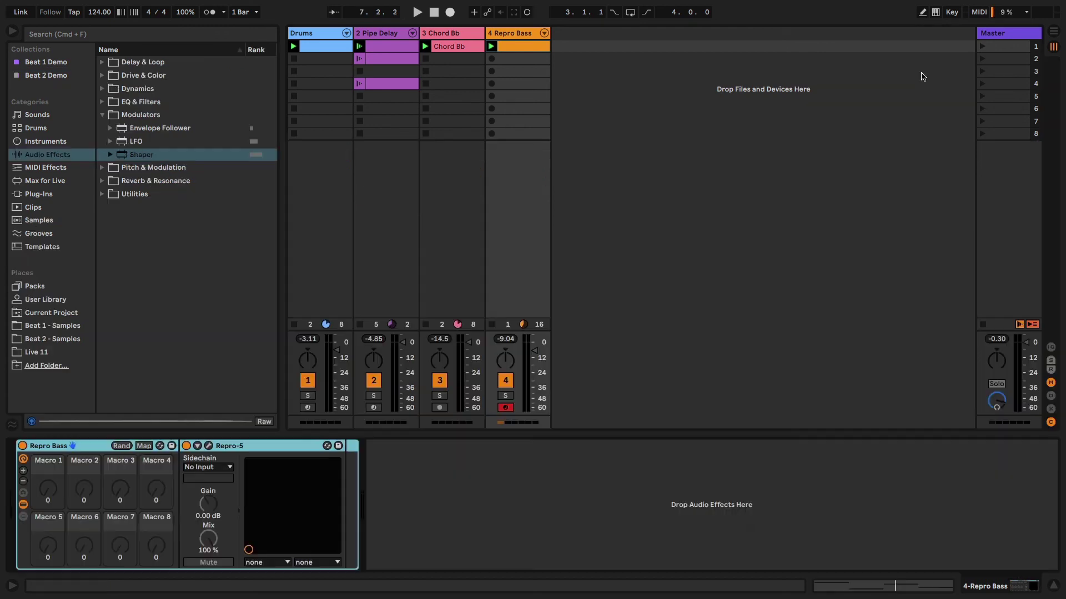
# Check the overall CPU load, then show the per-track CPU meters in the mixer and play the beat to compare the tracks.
pyautogui.click(997, 12)
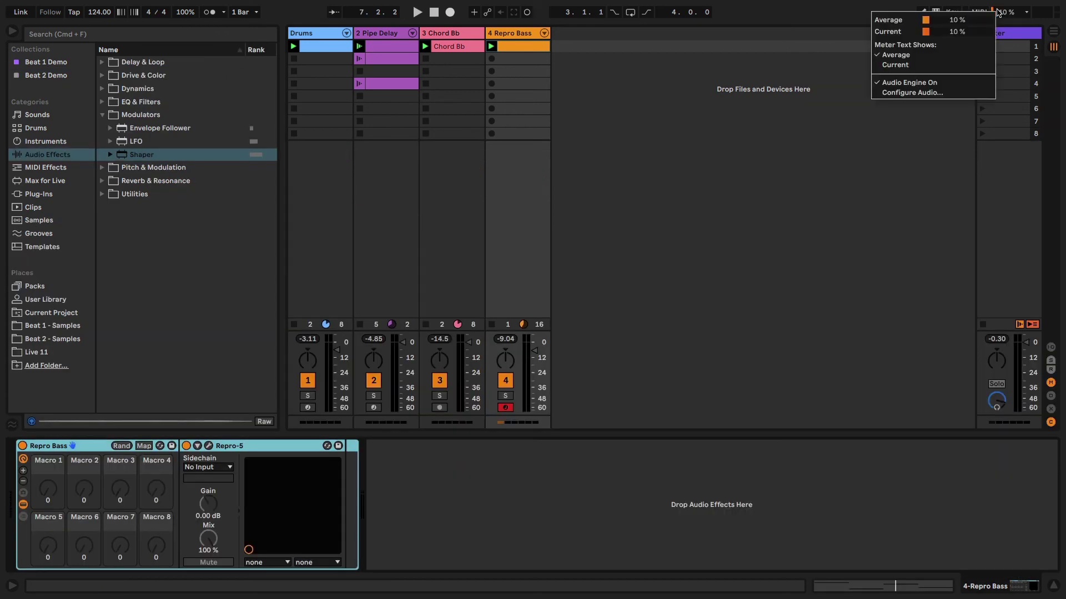
pyautogui.click(997, 12)
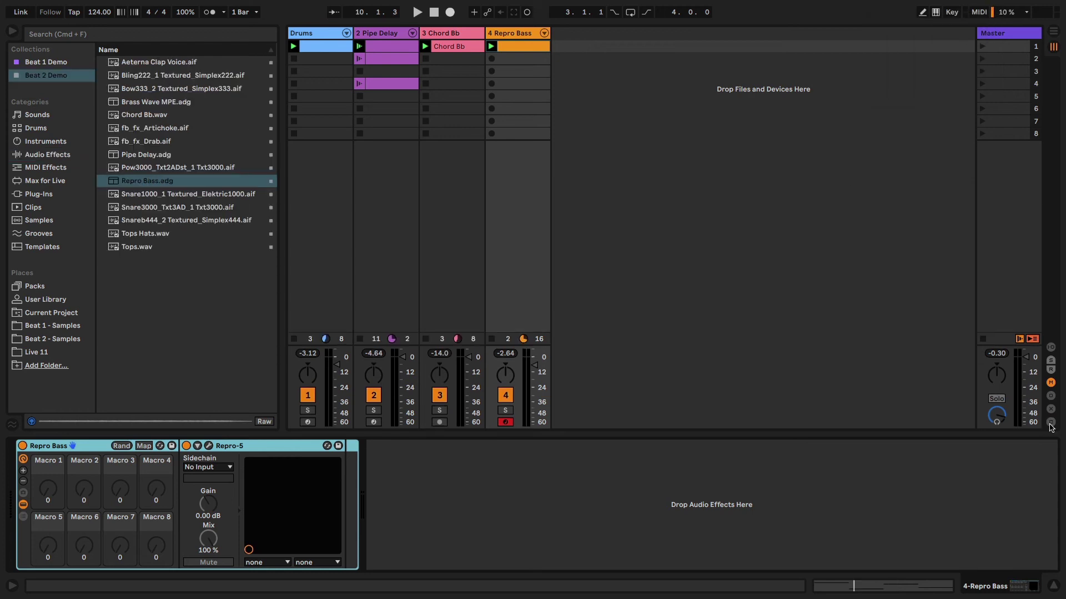
pyautogui.click(1050, 422)
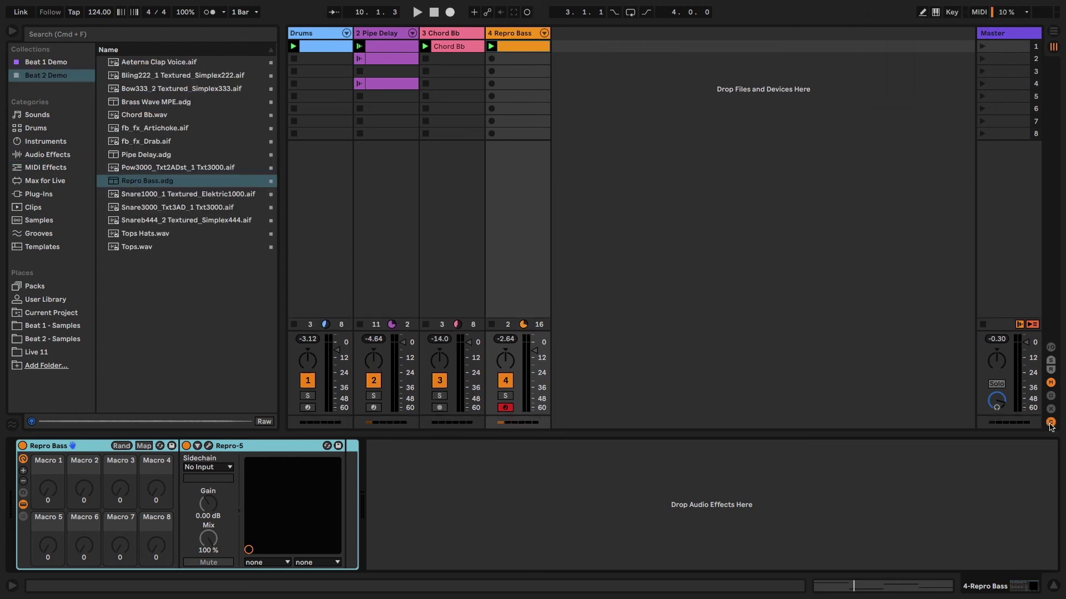
pyautogui.press('space')
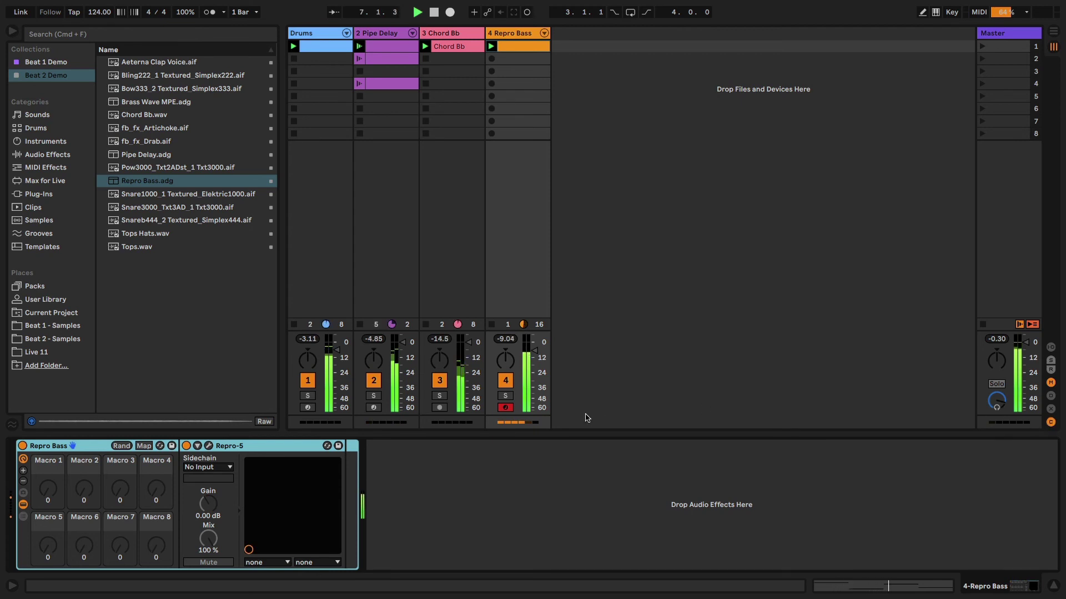
pyautogui.press('space')
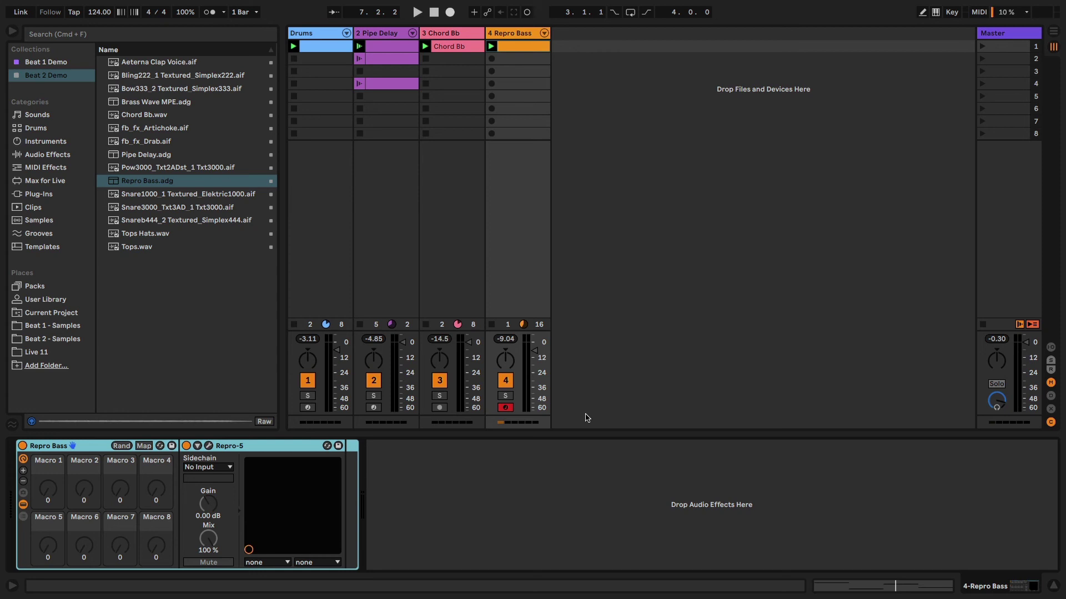
pyautogui.press('Escape')
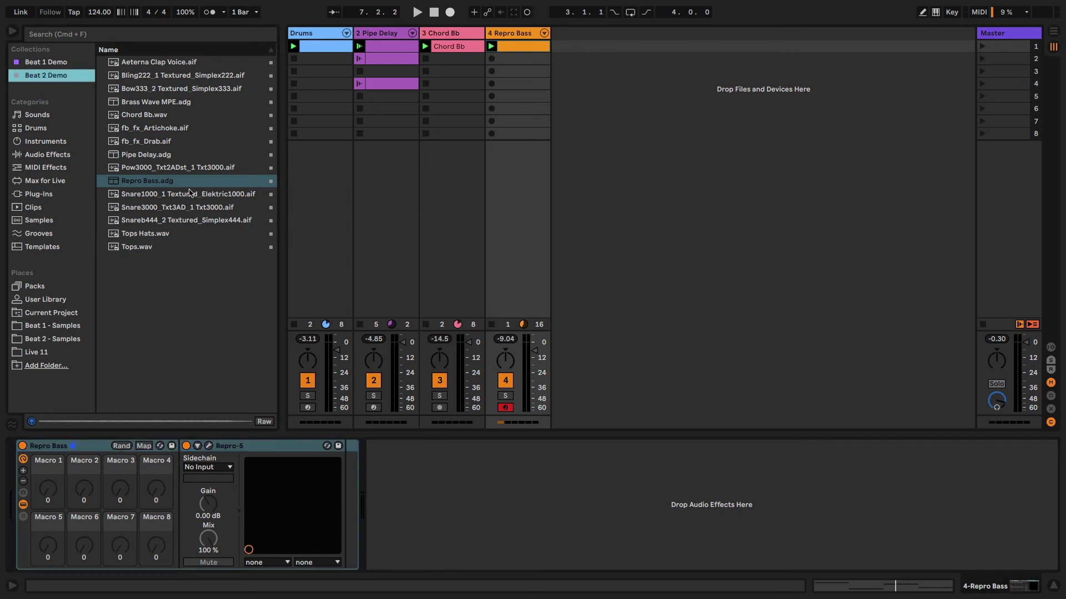
# Add Shaper from the Modulators audio effects to the Repro Bass track and map it to Repro-5's Cutoff.
pyautogui.click(45, 154)
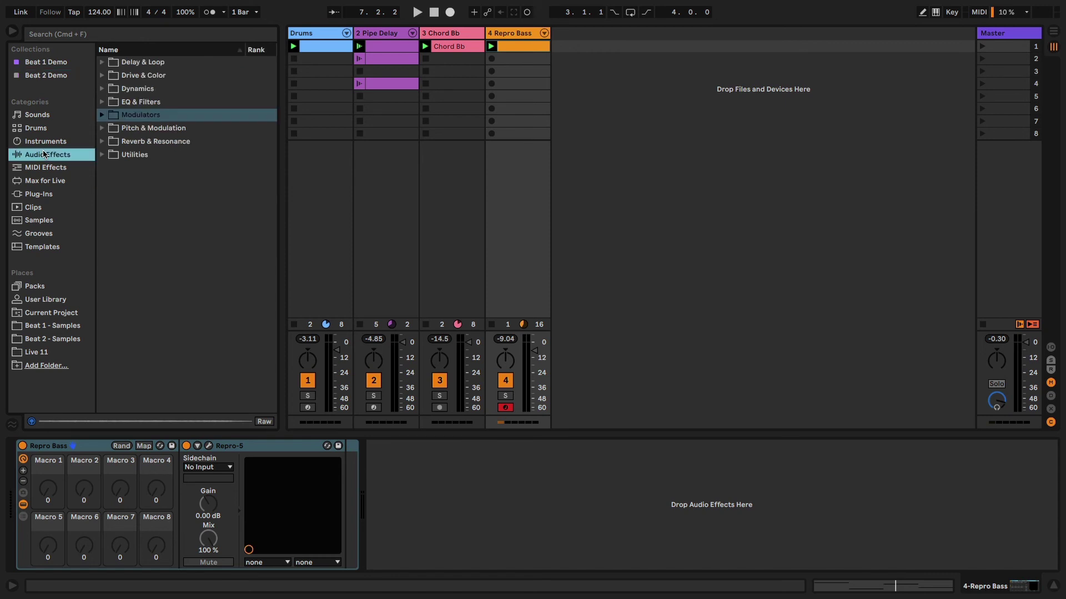
pyautogui.click(101, 116)
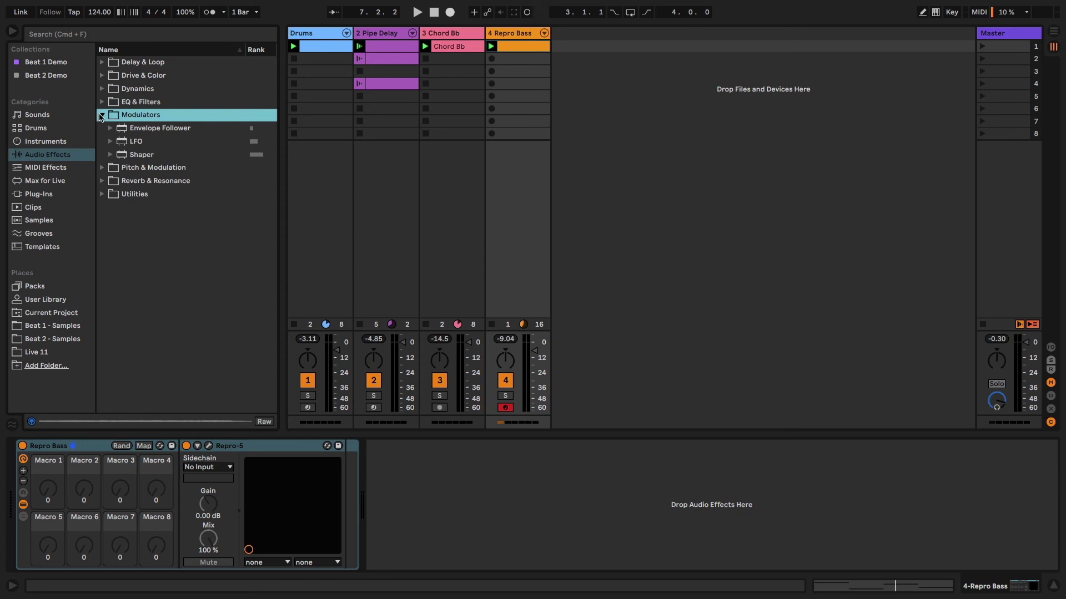
pyautogui.click(128, 156)
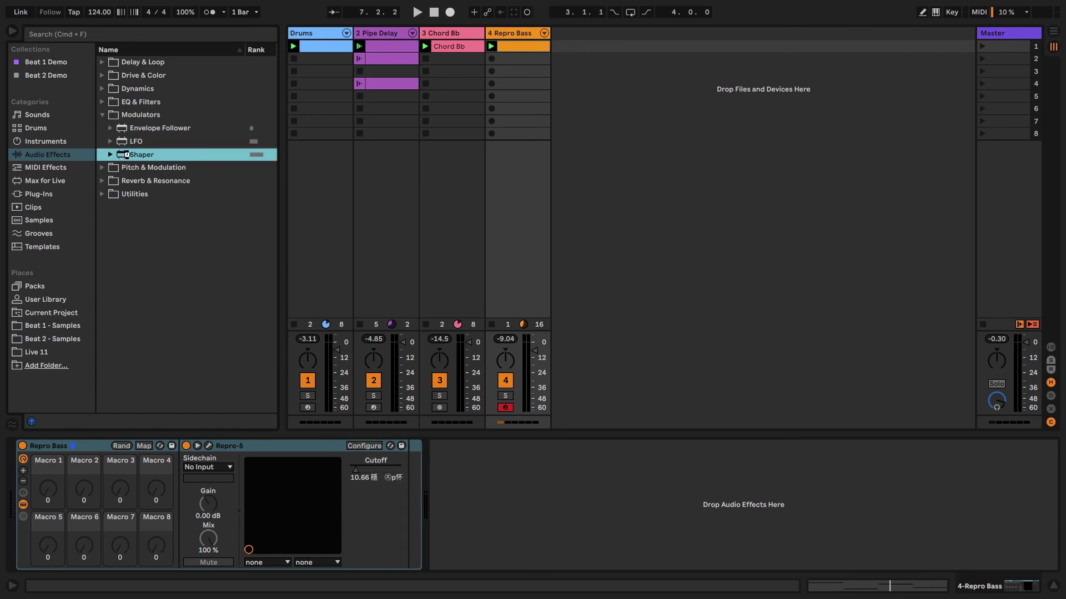
pyautogui.doubleClick(126, 156)
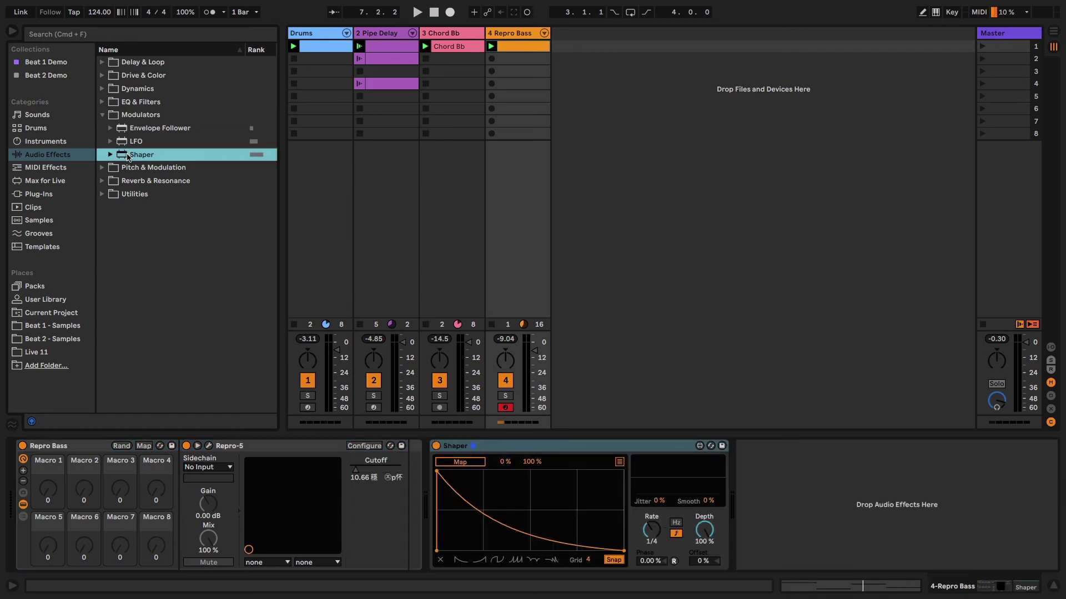
pyautogui.click(461, 462)
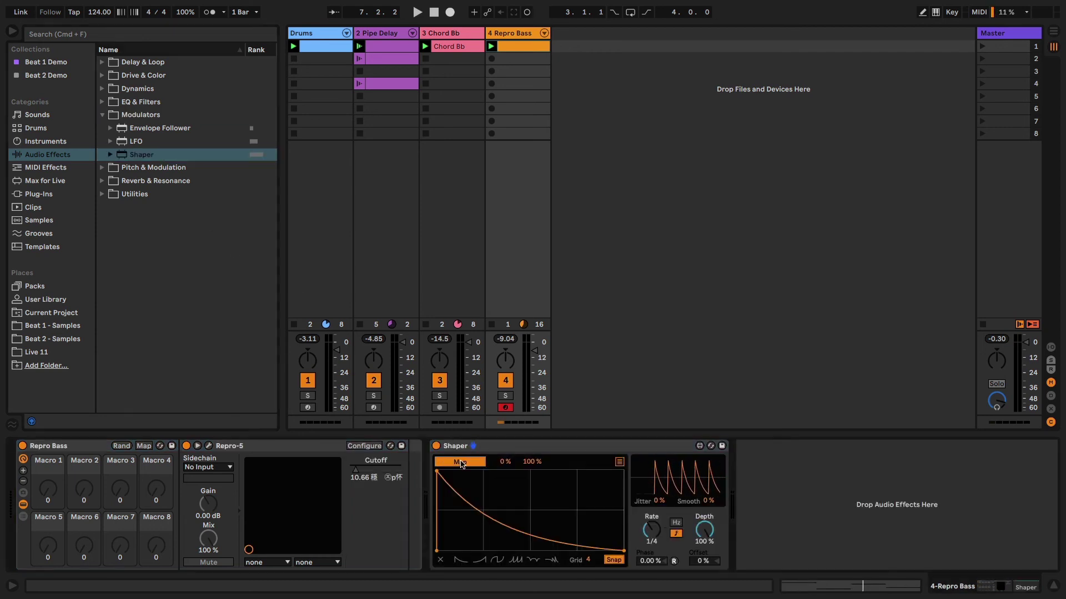
pyautogui.click(357, 472)
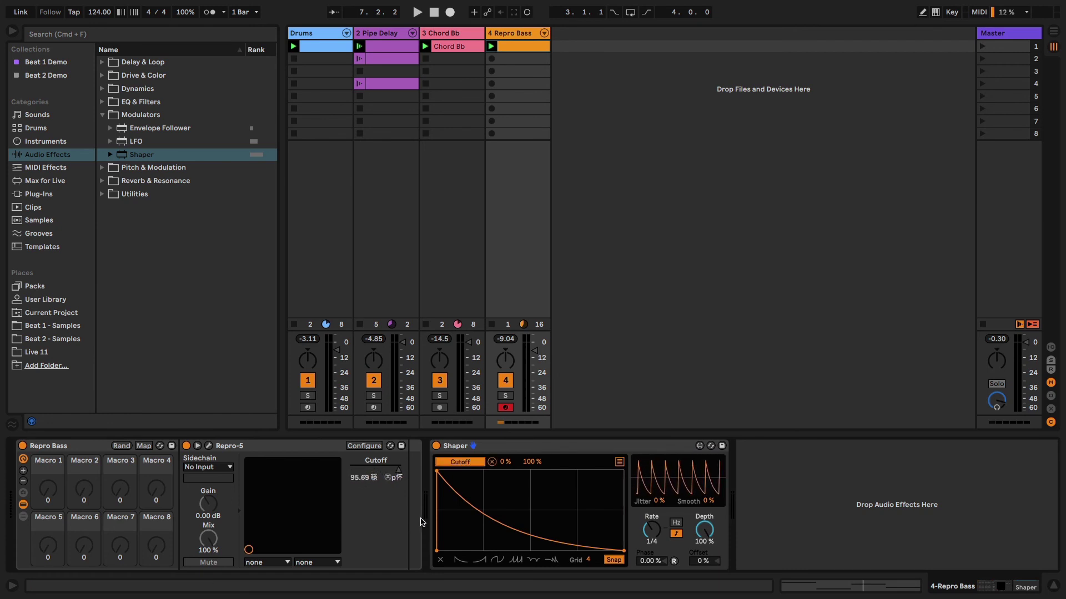
# Set Shaper's Depth to 18.1%, Offset to -62% and its Rate to a free-running 0.62 Hz.
pyautogui.moveTo(704, 530); pyautogui.dragTo(703, 571)
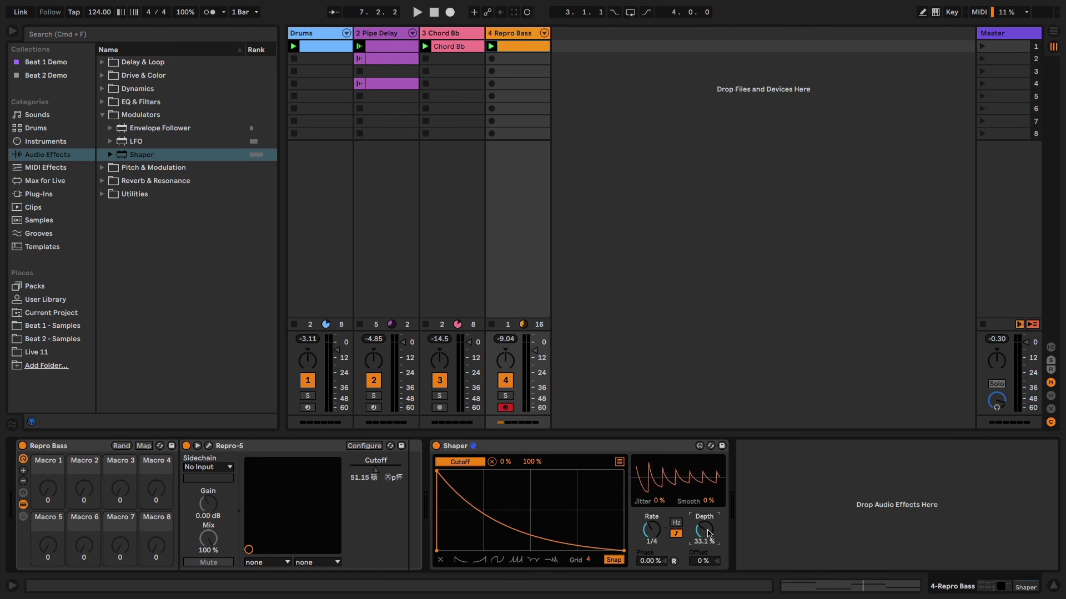
pyautogui.moveTo(708, 534); pyautogui.dragTo(703, 583)
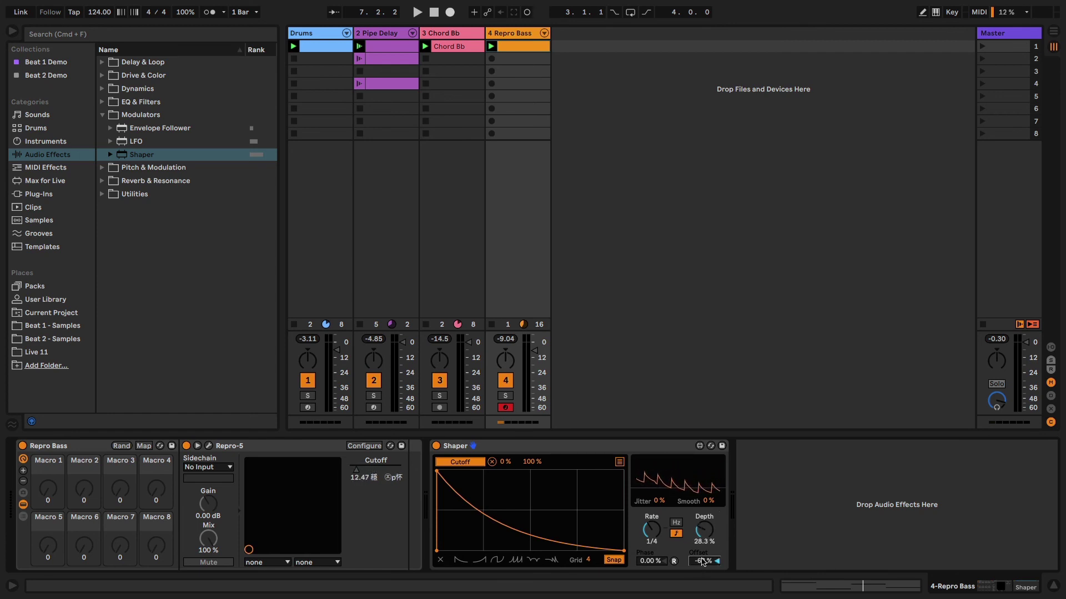
pyautogui.moveTo(701, 535); pyautogui.dragTo(700, 543)
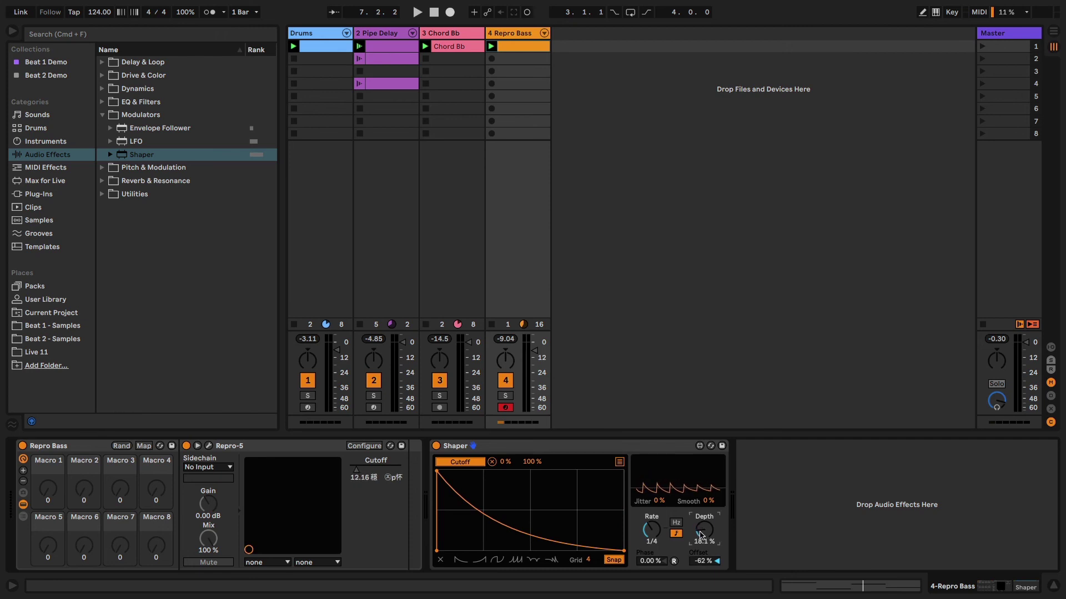
pyautogui.click(676, 523)
pyautogui.moveTo(651, 530); pyautogui.dragTo(656, 529)
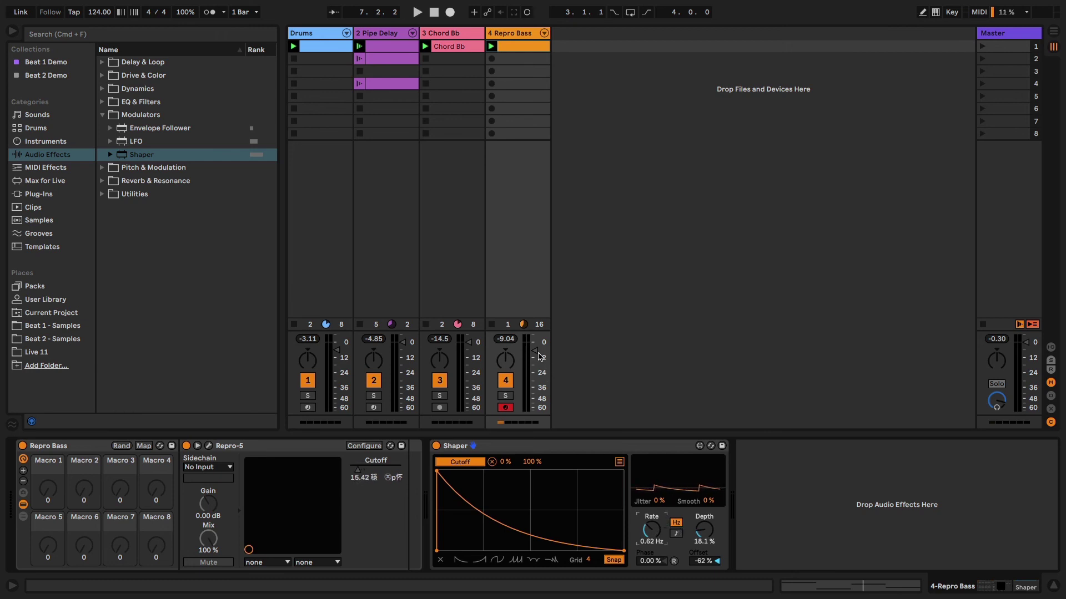
# Lower the Repro Bass track volume to -10.0 dB and audition the bass in the mix and soloed.
pyautogui.moveTo(535, 353); pyautogui.dragTo(535, 355)
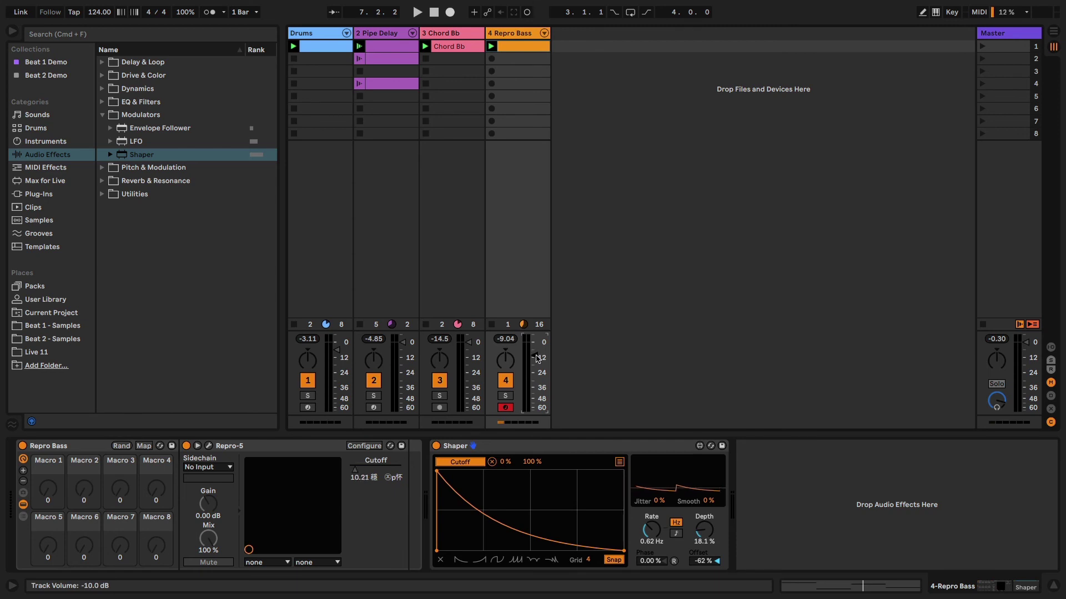
pyautogui.press('space')
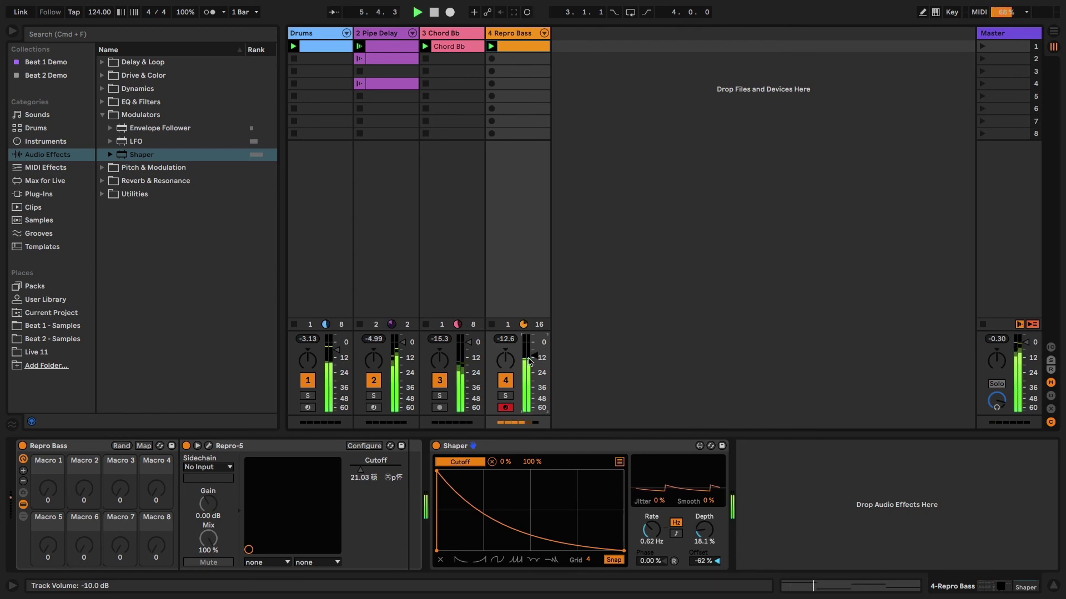
pyautogui.click(505, 396)
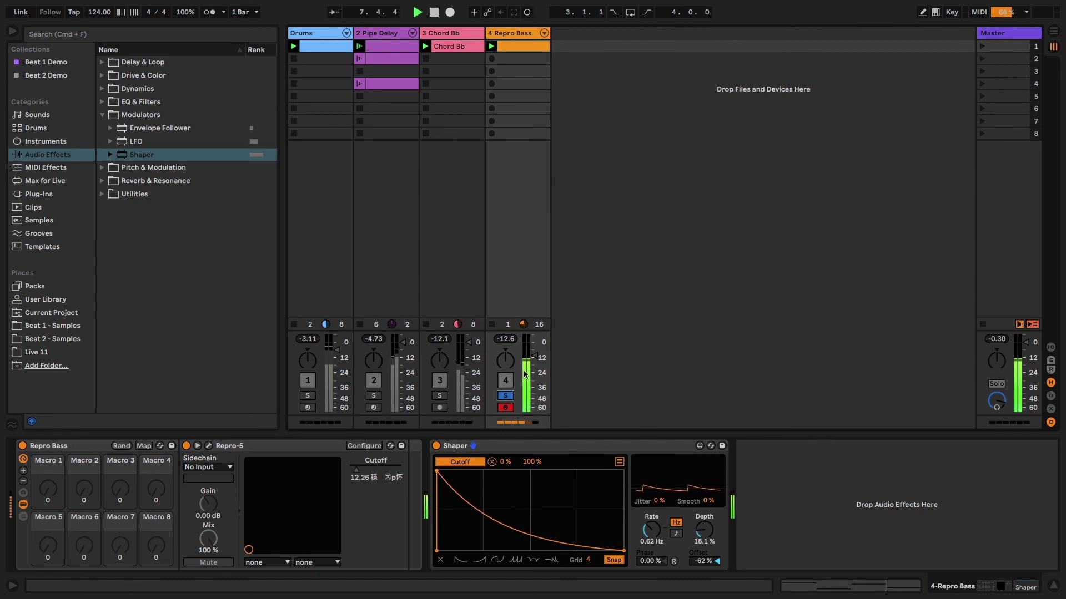
pyautogui.press('space')
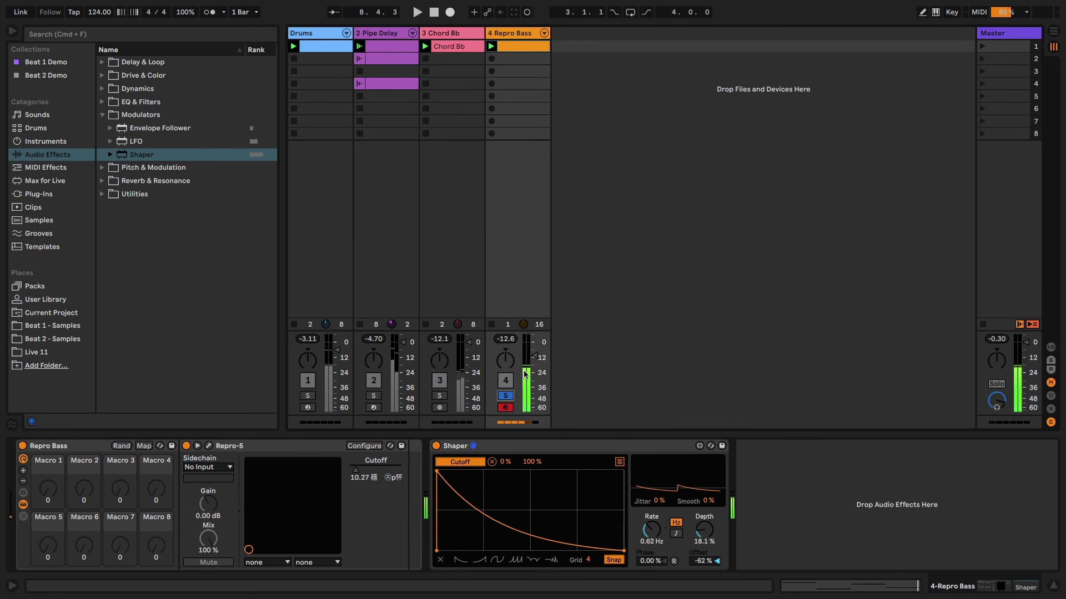
pyautogui.click(507, 398)
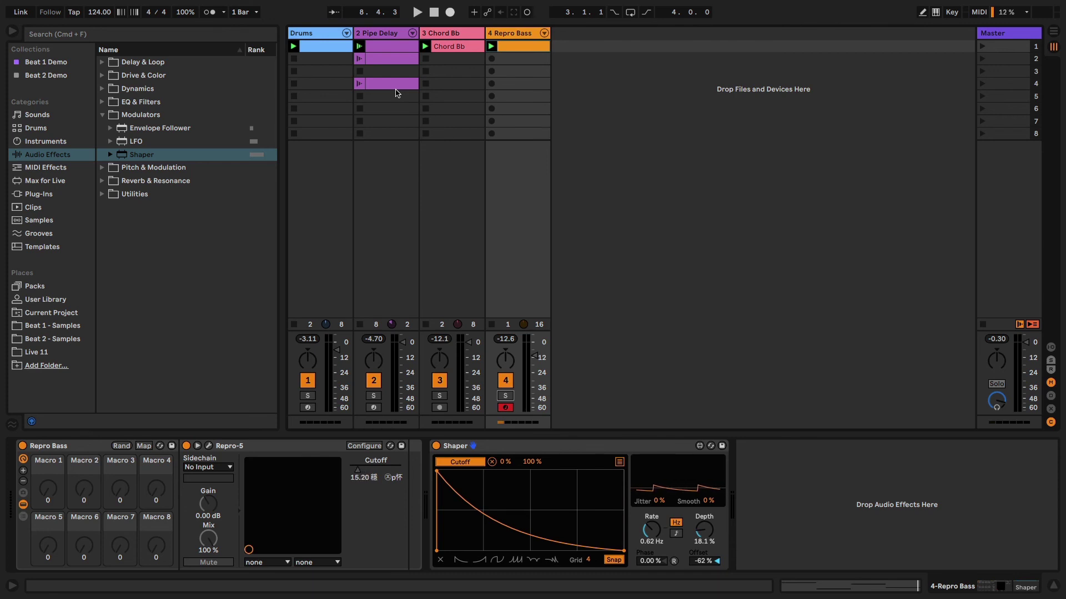
# Add Brass Wave MPE.adg from the Beat 2 Demo collection as a new track with a 4-bar looped clip in slot 1.
pyautogui.click(45, 78)
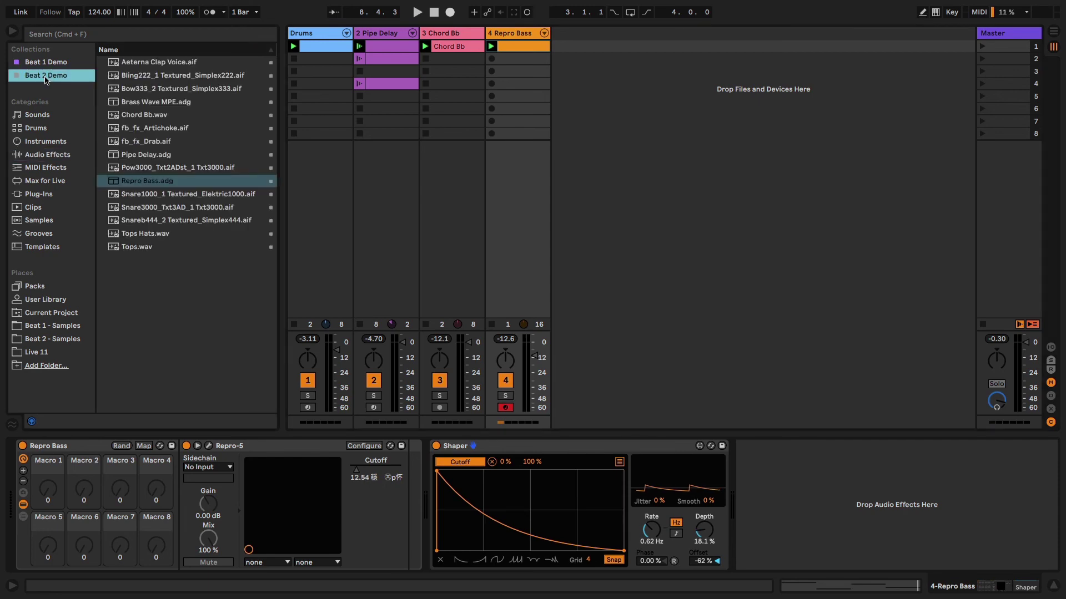
pyautogui.moveTo(151, 102); pyautogui.dragTo(583, 61)
pyautogui.doubleClick(581, 49)
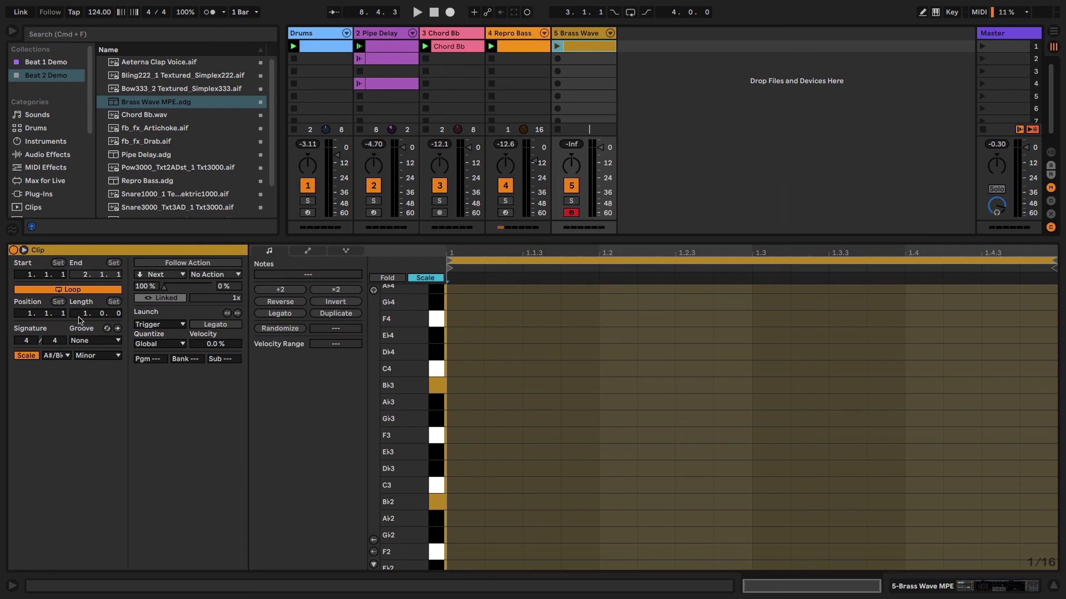
pyautogui.moveTo(79, 316); pyautogui.dragTo(79, 299)
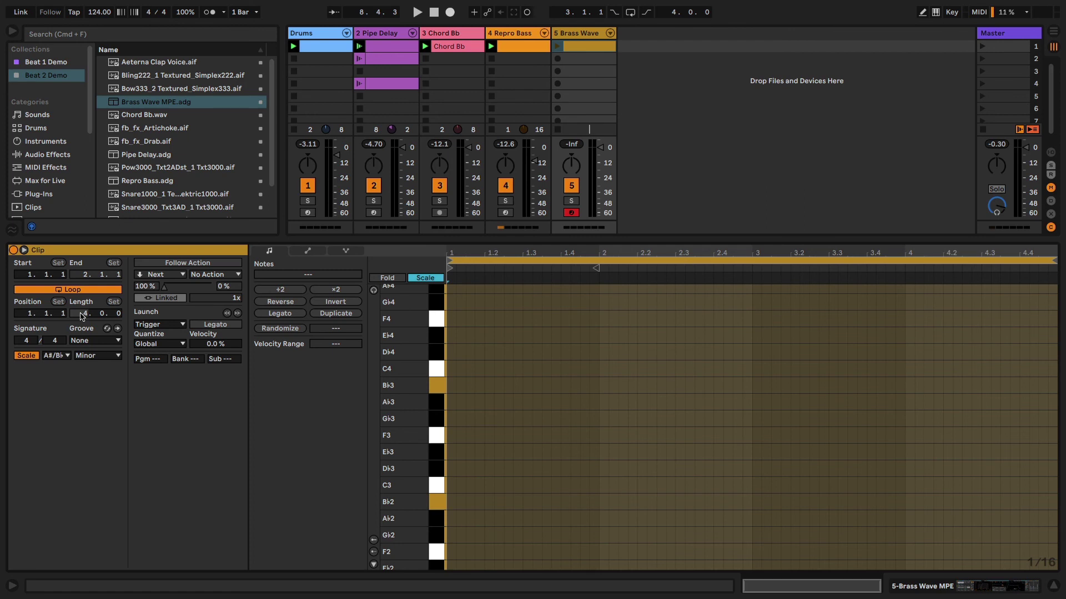
# Build a chord of B♭3, D♭4, F4 and B♭4 from 1.1.1 and stretch its notes legato across all four bars.
pyautogui.doubleClick(455, 386)
pyautogui.moveTo(455, 389); pyautogui.dragTo(600, 388)
pyautogui.moveTo(522, 385); pyautogui.dragTo(521, 319)
pyautogui.scroll(4, 442, 337)
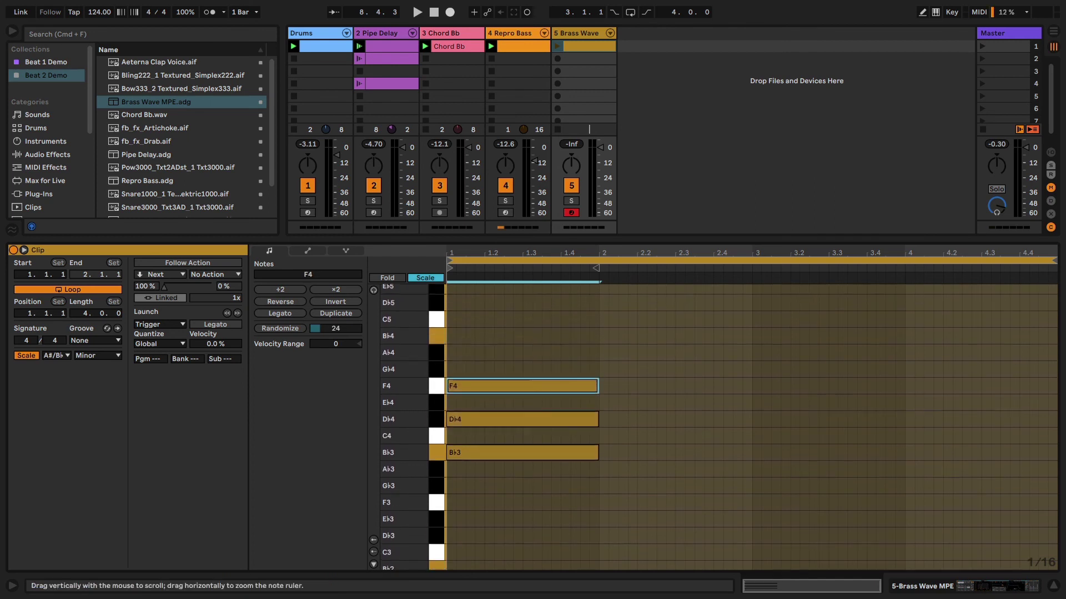
pyautogui.moveTo(492, 385); pyautogui.dragTo(495, 337)
pyautogui.press('super+a')
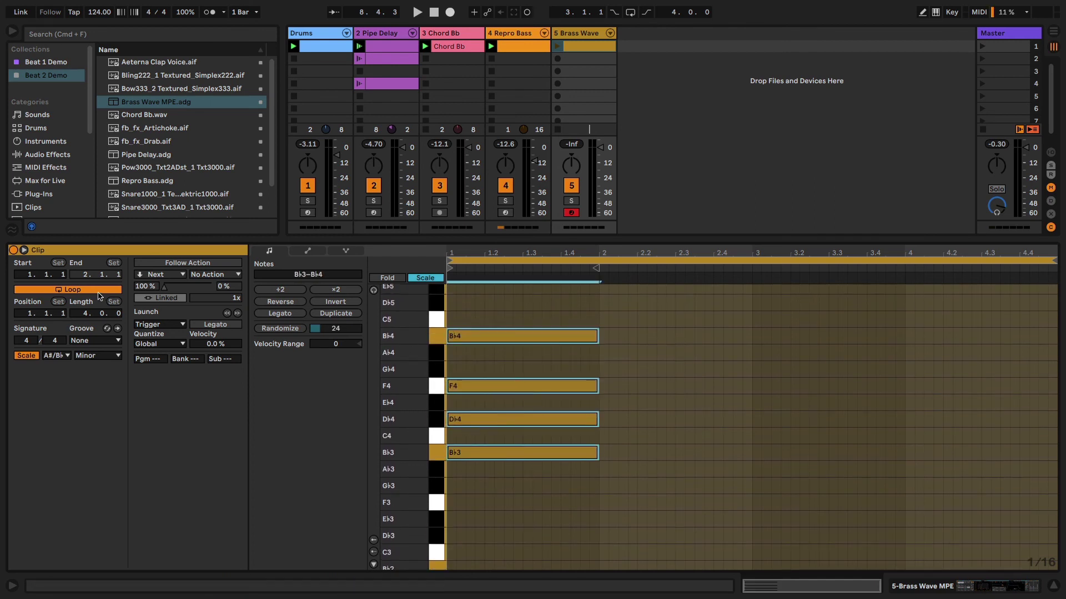
pyautogui.click(286, 314)
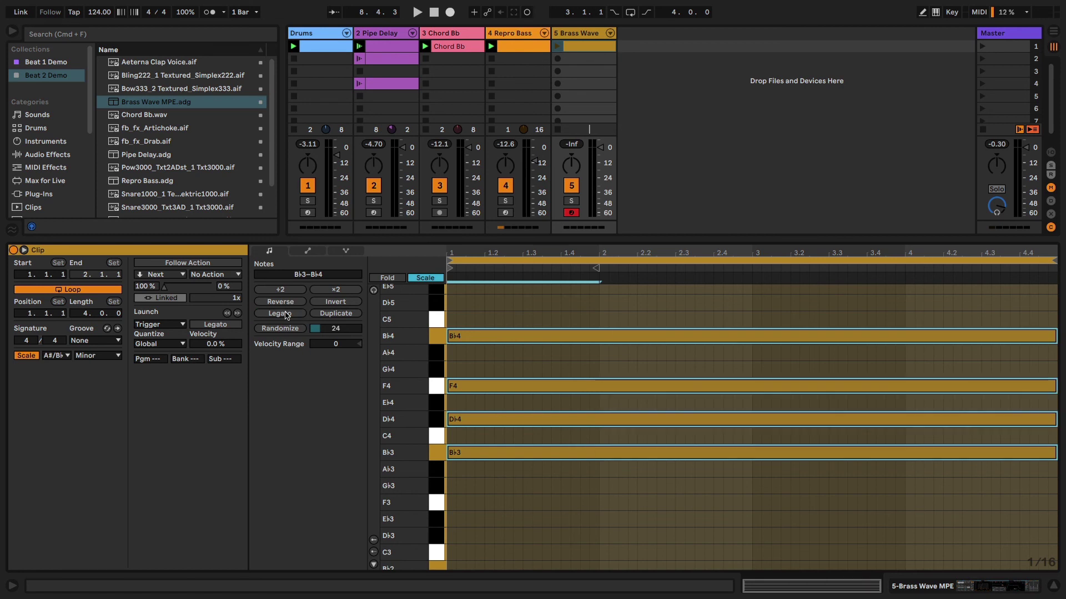
# Add one-bar notes A♭3 in bar 3 and G♭3 in bar 4, and replace the B♭4 with A♭4 in bar 4.
pyautogui.doubleClick(757, 470)
pyautogui.moveTo(804, 473); pyautogui.dragTo(904, 471)
pyautogui.press('super+d')
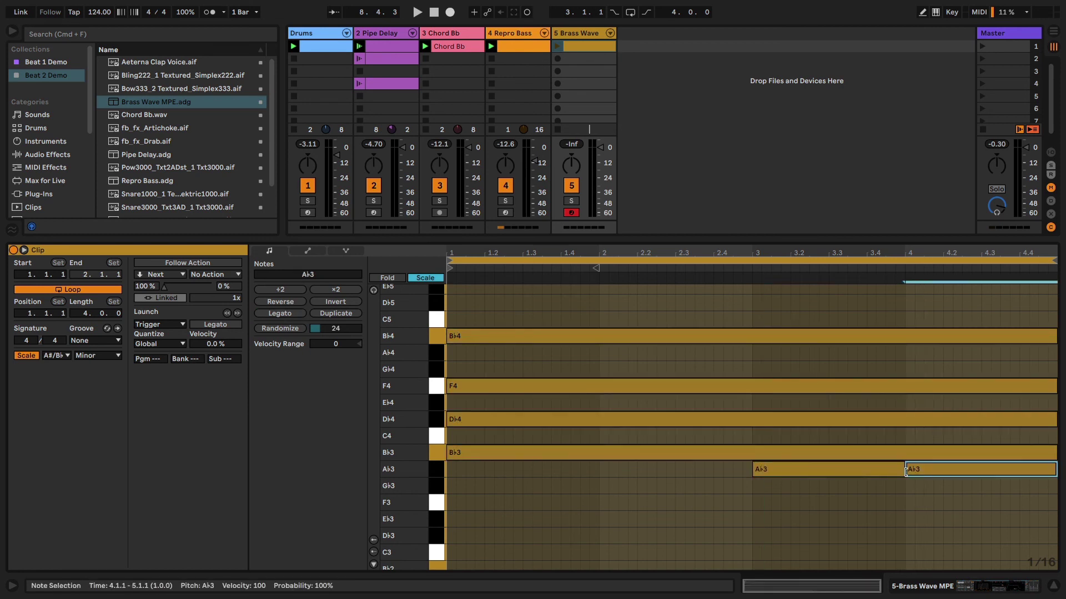
pyautogui.press('Down')
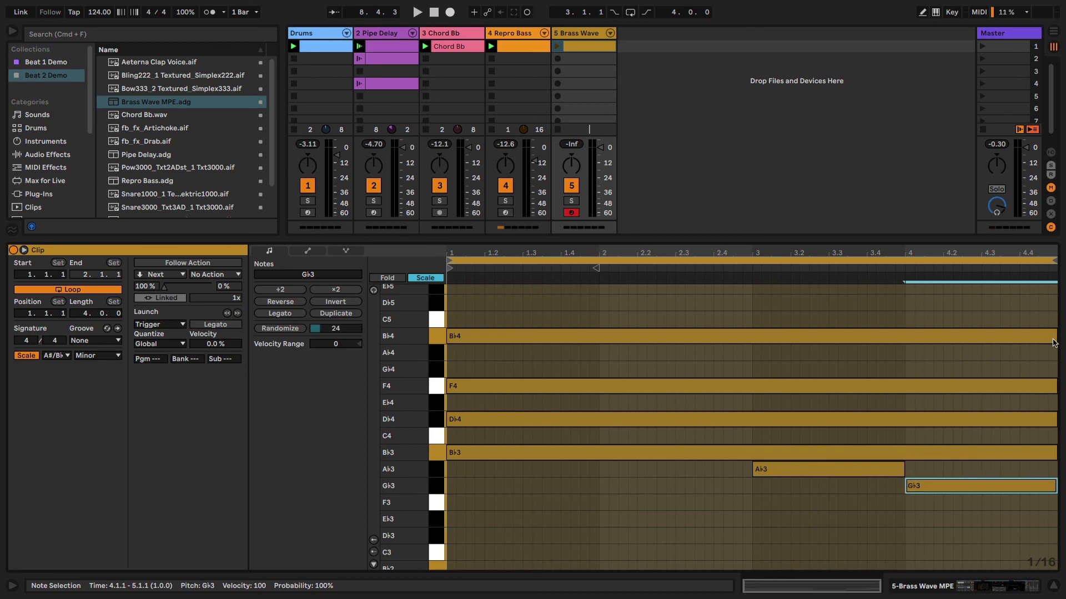
pyautogui.moveTo(1054, 337)
pyautogui.mouseDown()
pyautogui.moveTo(904, 337)
pyautogui.moveTo(1054, 351)
pyautogui.mouseUp()
pyautogui.doubleClick(910, 353)
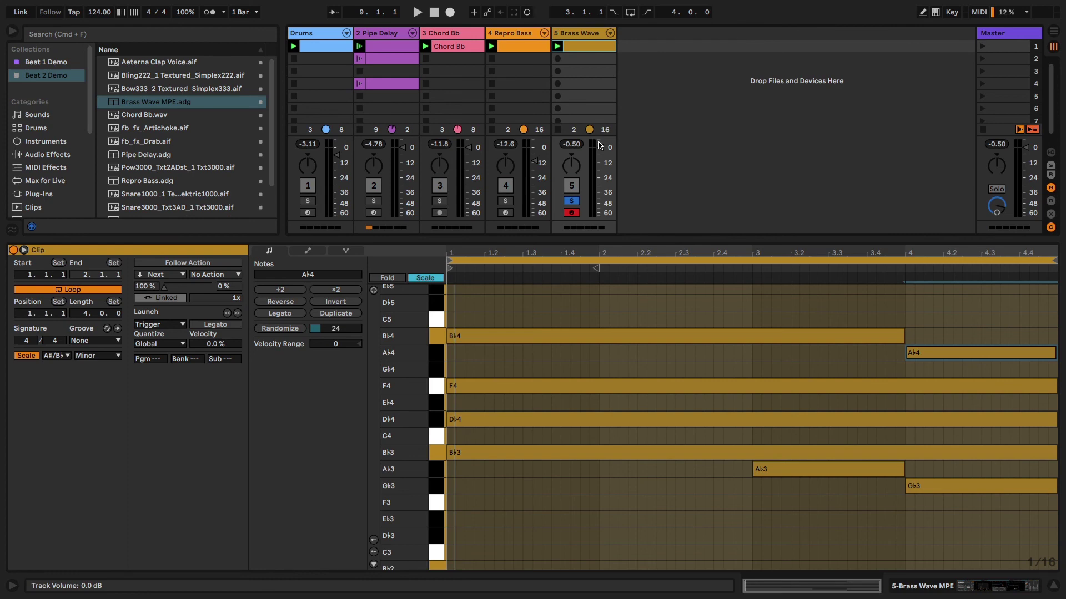
# Lower the Brass Wave track volume to -10.0 dB and audition the chord clip.
pyautogui.moveTo(599, 146); pyautogui.dragTo(599, 162)
pyautogui.press('space')
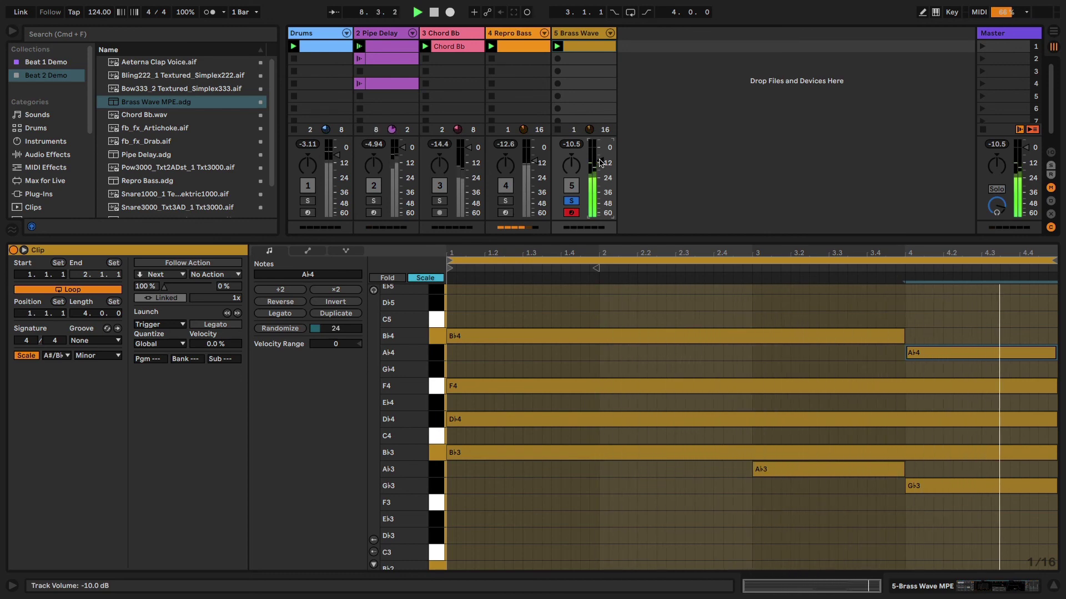
pyautogui.press('space')
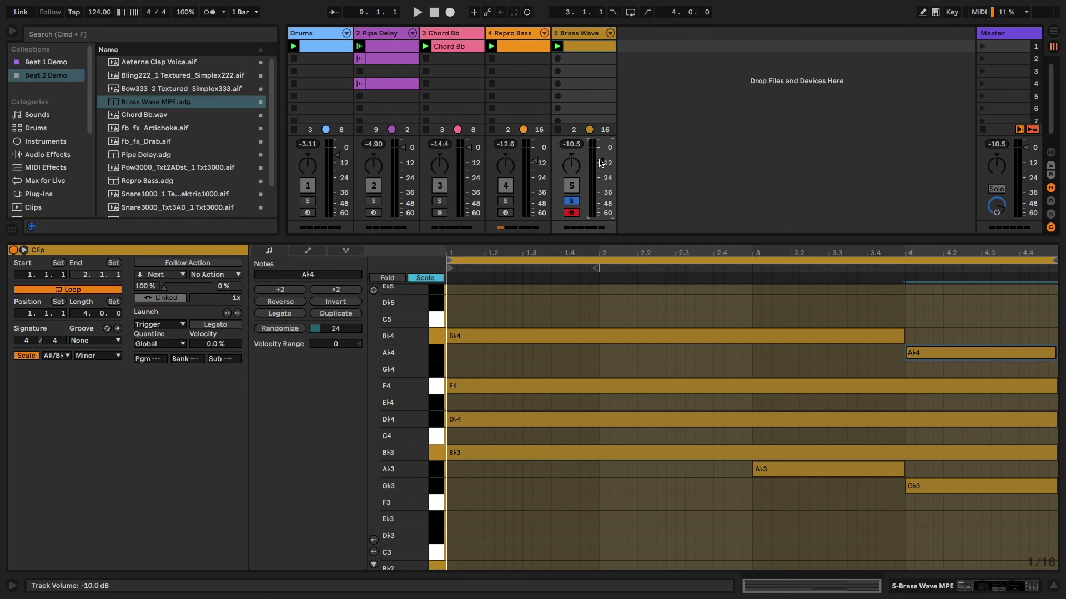
# Try an MPE Control device ahead of the Brass Wave MPE rack and look at its Pressure, Slide and Pitch sources.
pyautogui.click(61, 168)
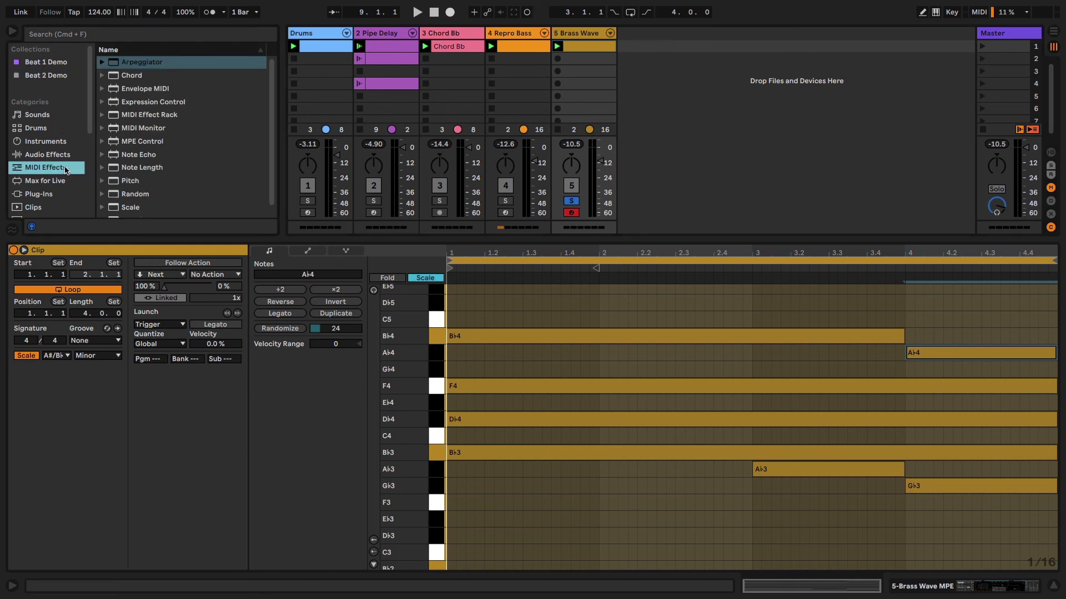
pyautogui.click(129, 143)
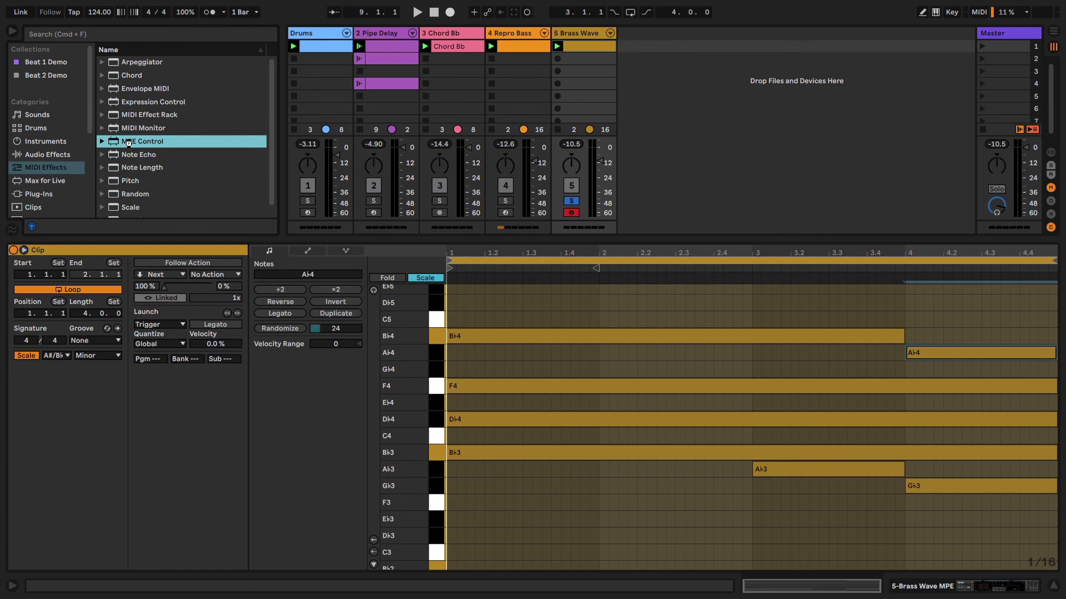
pyautogui.doubleClick(129, 143)
pyautogui.click(54, 461)
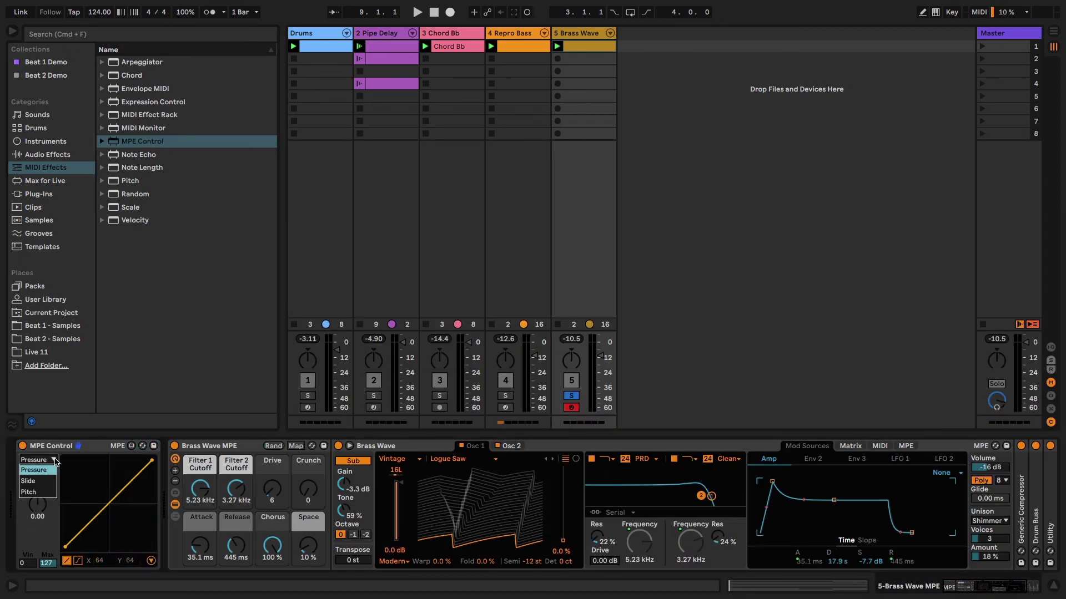
pyautogui.click(54, 460)
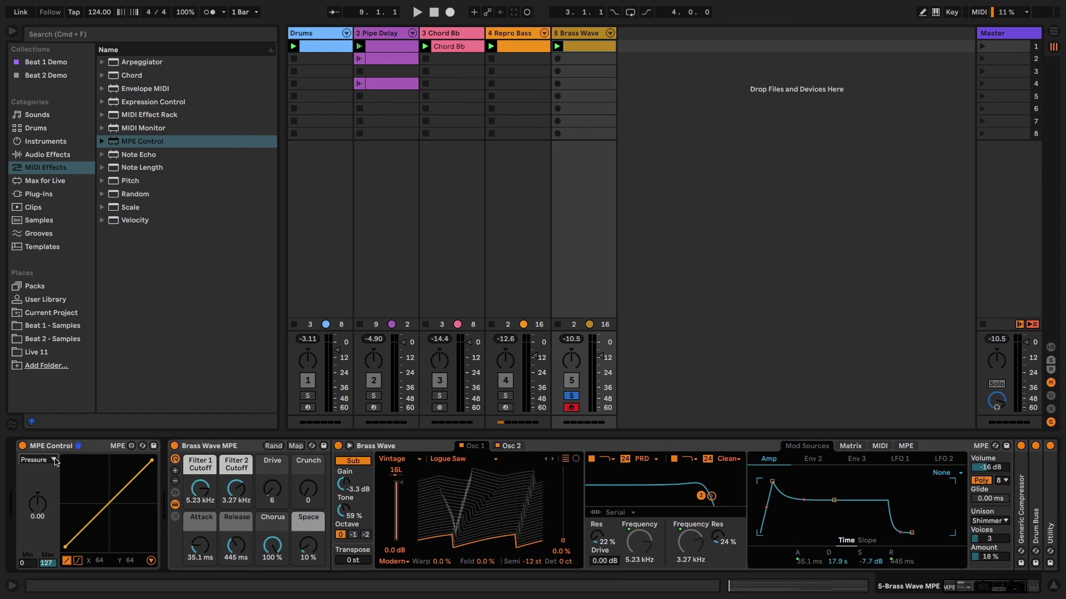
pyautogui.click(70, 447)
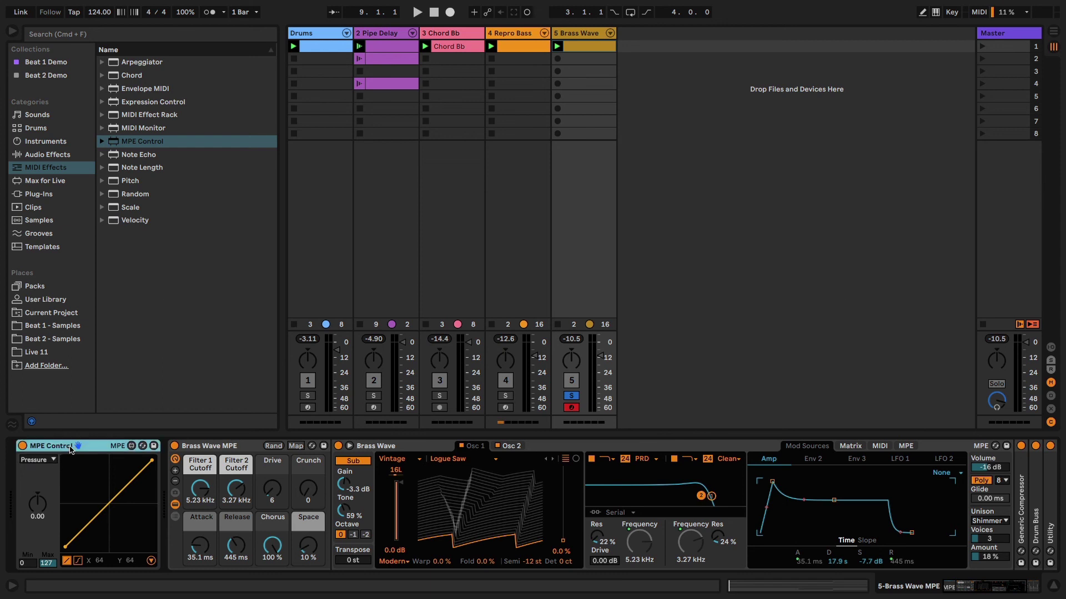
pyautogui.press('Delete')
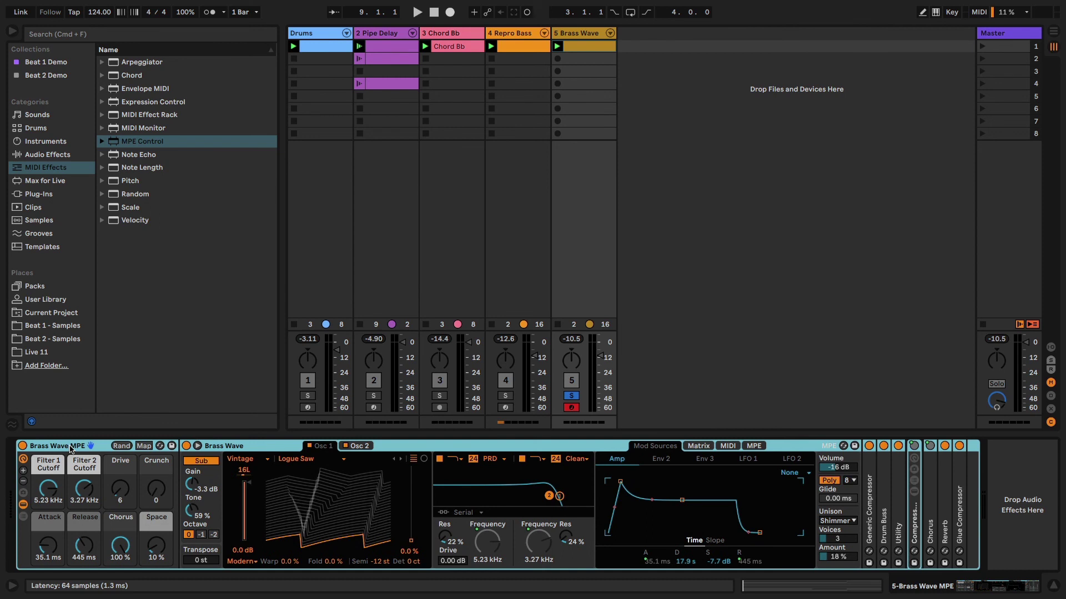
# Show the Brass Wave clip's note expression for the B♭4 note and turn off the scale filter so all pitches are displayed.
pyautogui.doubleClick(599, 47)
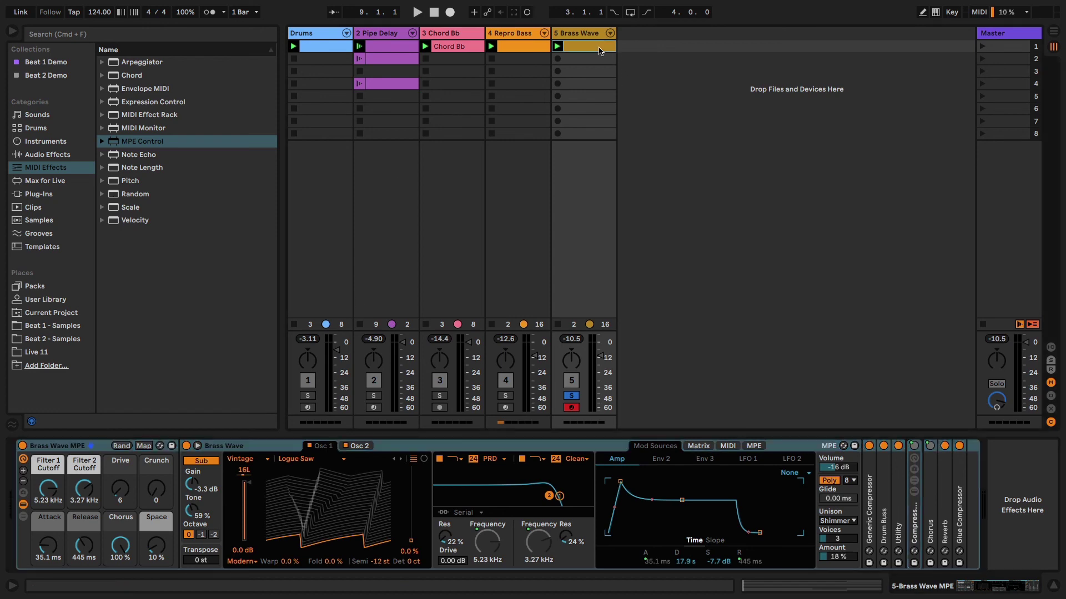
pyautogui.click(346, 251)
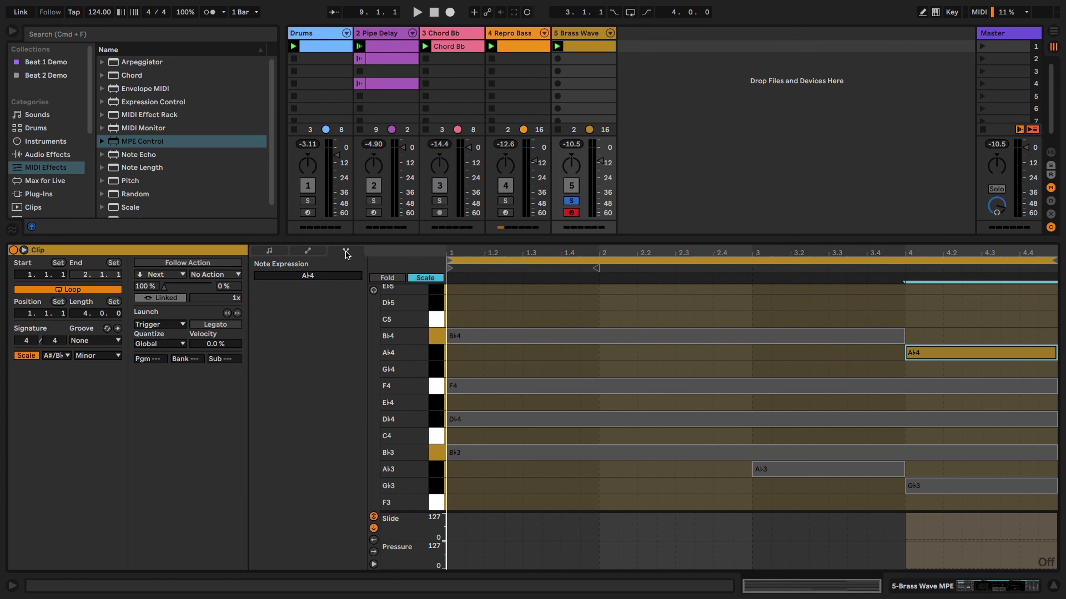
pyautogui.click(346, 254)
pyautogui.click(345, 255)
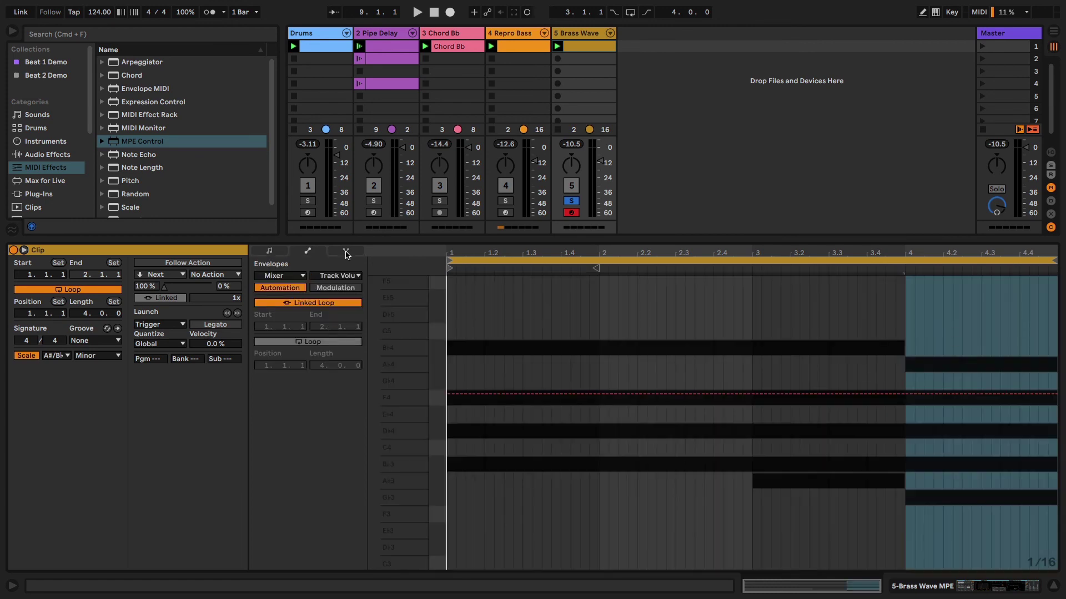
pyautogui.click(345, 254)
pyautogui.click(814, 338)
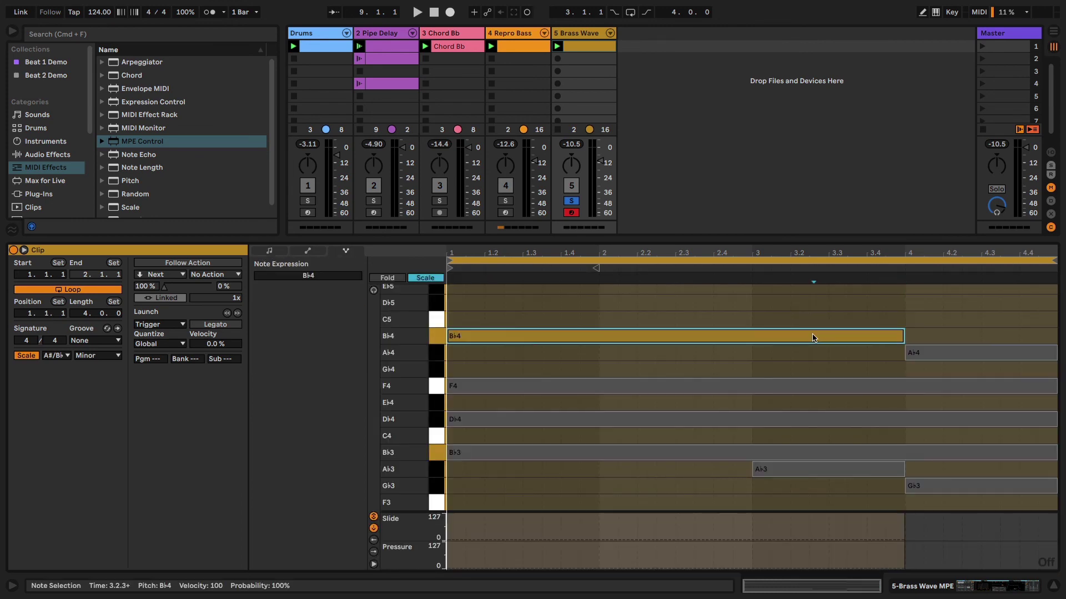
pyautogui.click(418, 279)
pyautogui.scroll(3, 853, 335)
# Bend the B♭4 note's pitch from 0 st at beat 3.4 down to -2 st at the start of bar 4.
pyautogui.click(852, 335)
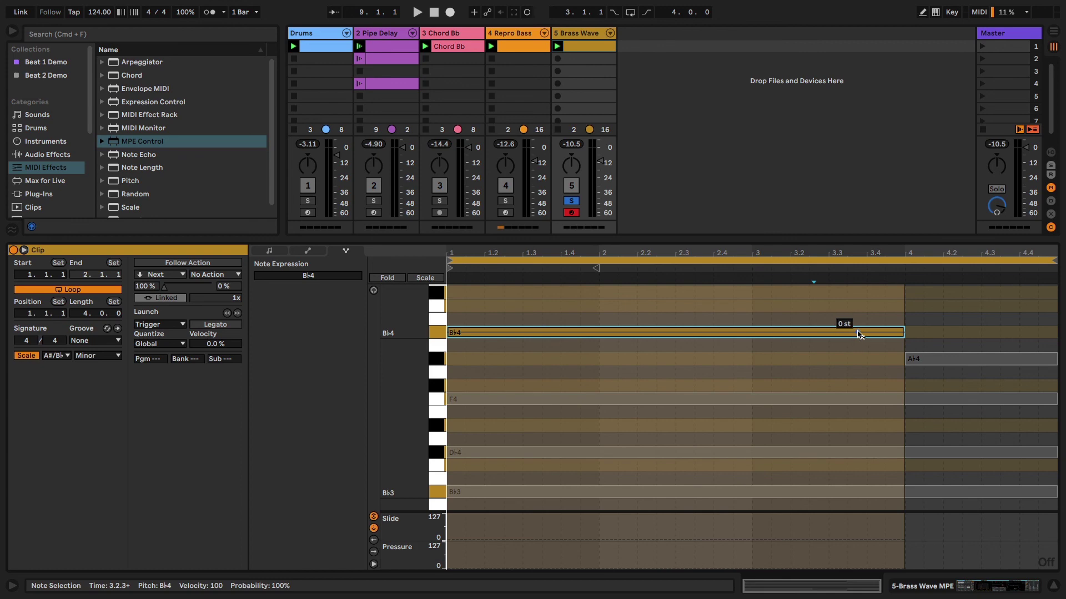
pyautogui.click(868, 333)
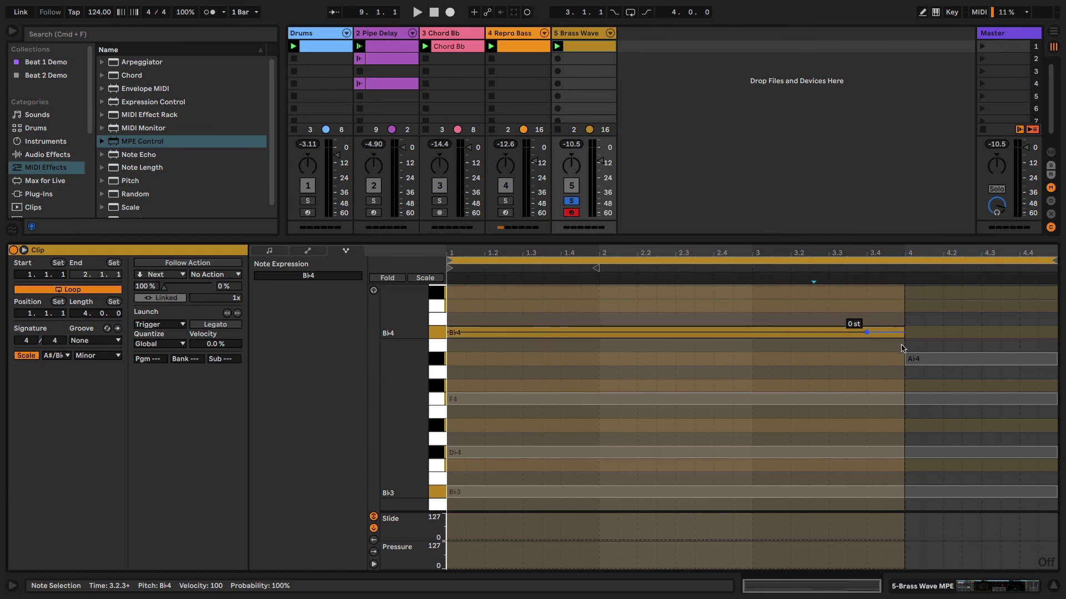
pyautogui.moveTo(905, 335); pyautogui.dragTo(906, 364)
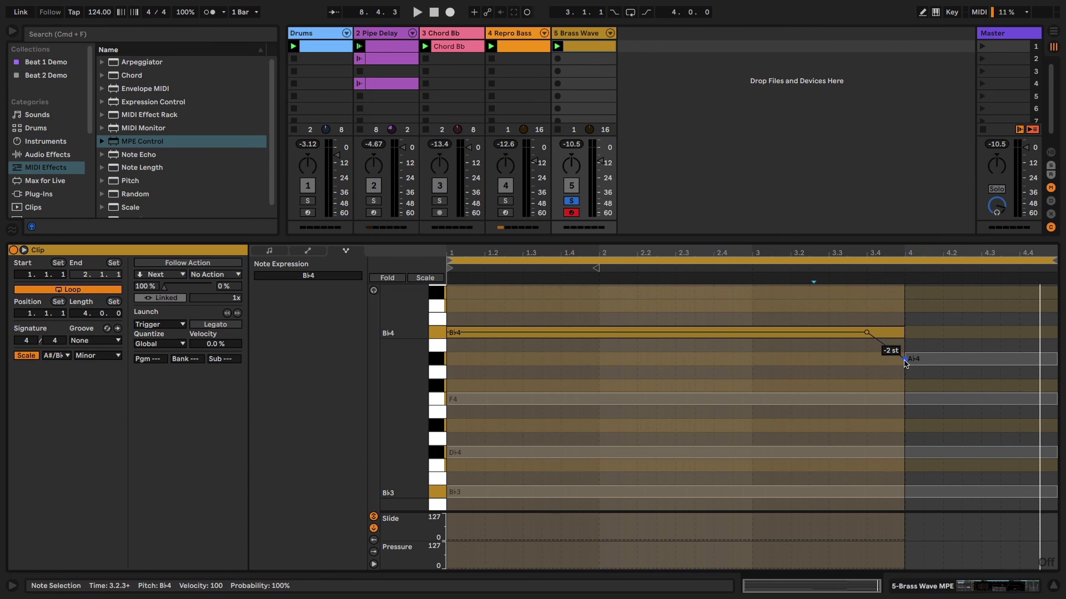
# Assign Slide to Osc 1 Pos in Brass Wave and ramp the D♭4 note's Slide from 0 to 127 at bar 3, falling near bar 4's end.
pyautogui.moveTo(439, 239); pyautogui.dragTo(439, 106)
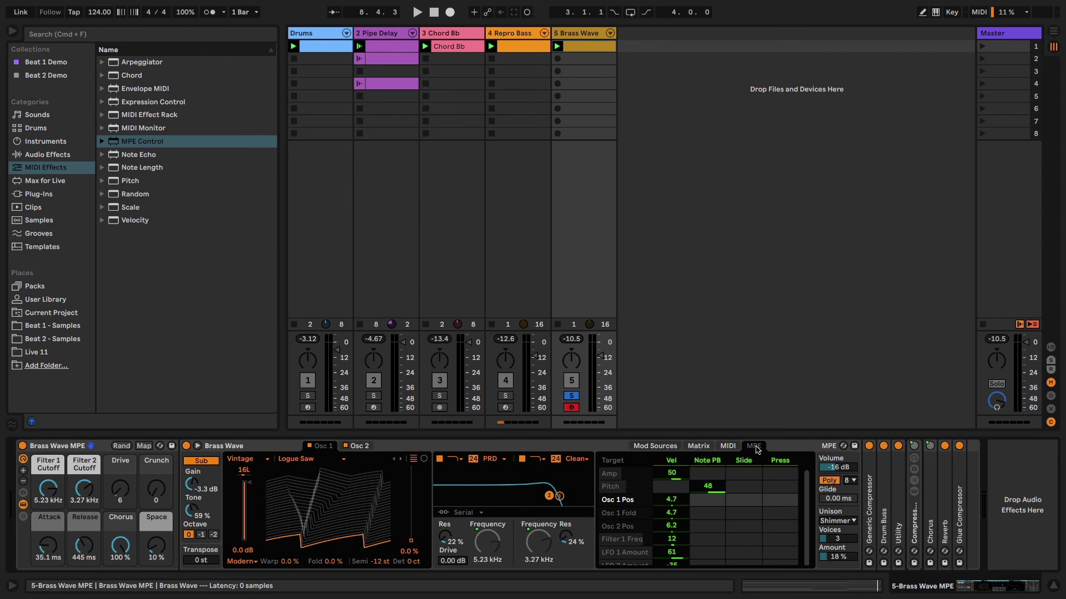
pyautogui.moveTo(745, 500); pyautogui.dragTo(744, 478)
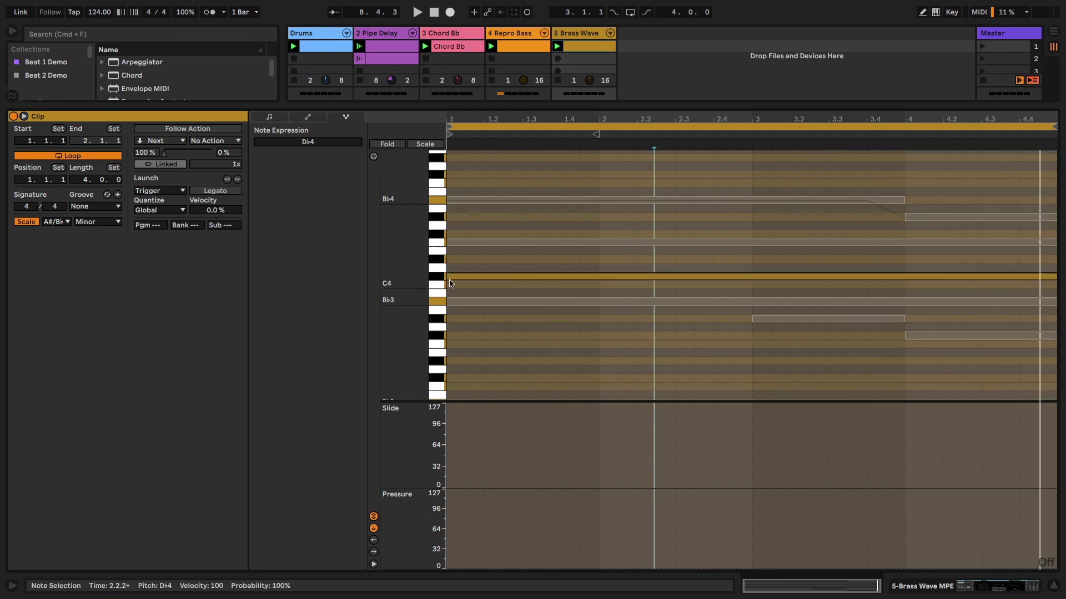
pyautogui.click(438, 278)
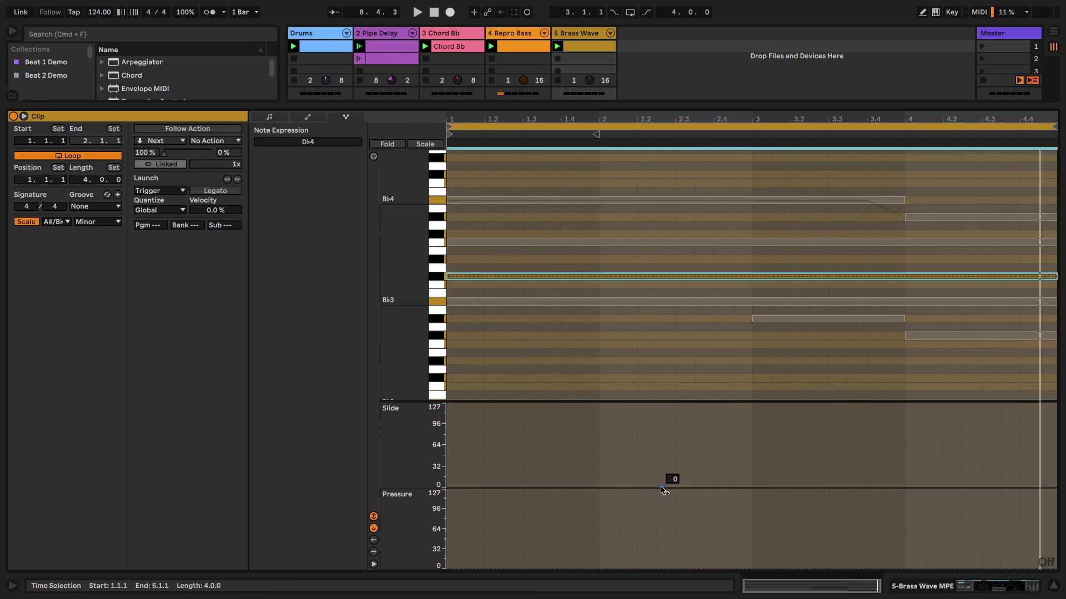
pyautogui.click(449, 488)
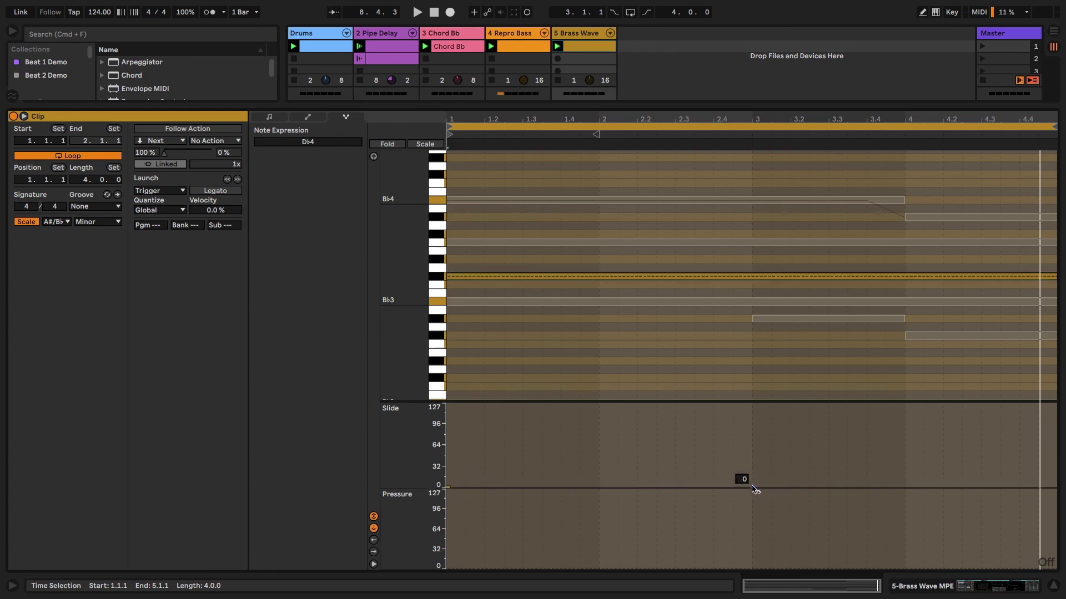
pyautogui.moveTo(755, 489); pyautogui.dragTo(755, 405)
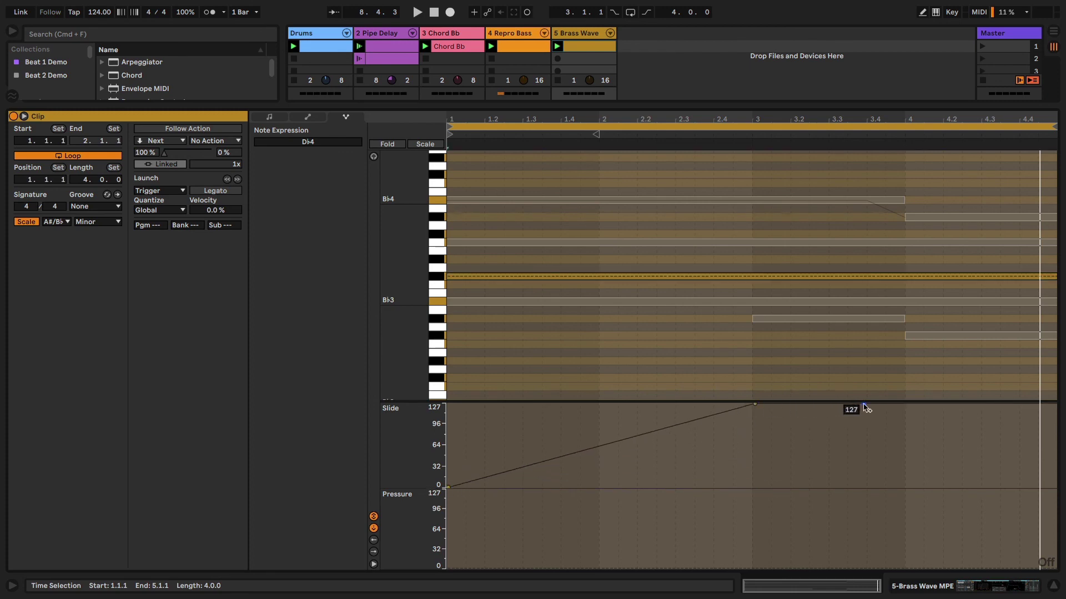
pyautogui.moveTo(1036, 404); pyautogui.dragTo(1036, 488)
# Play back the finished arrangement around bar 21 and stop it.
pyautogui.press('space')
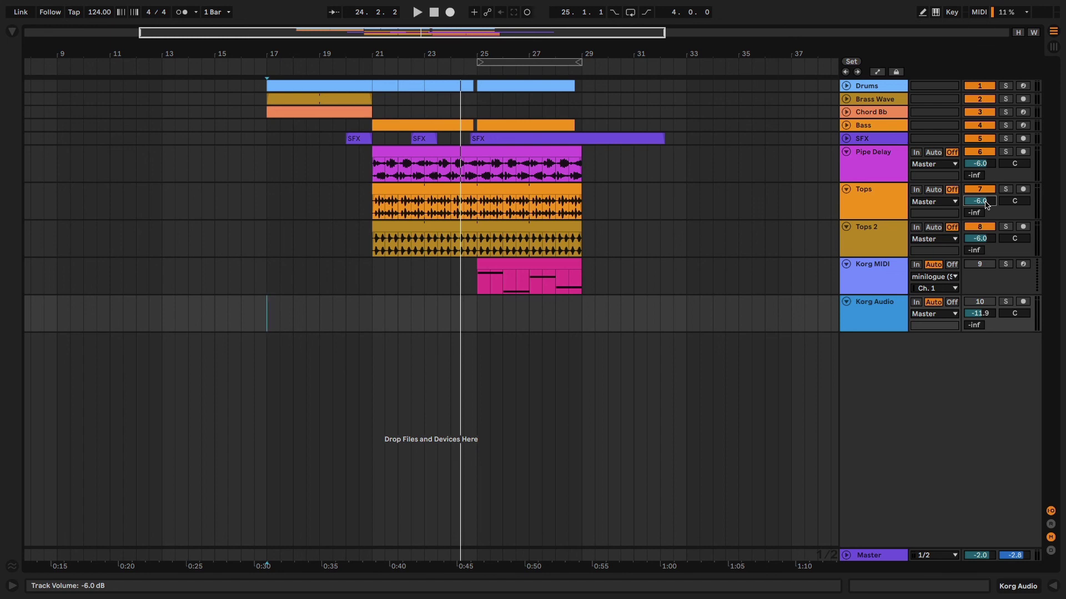
pyautogui.press('space')
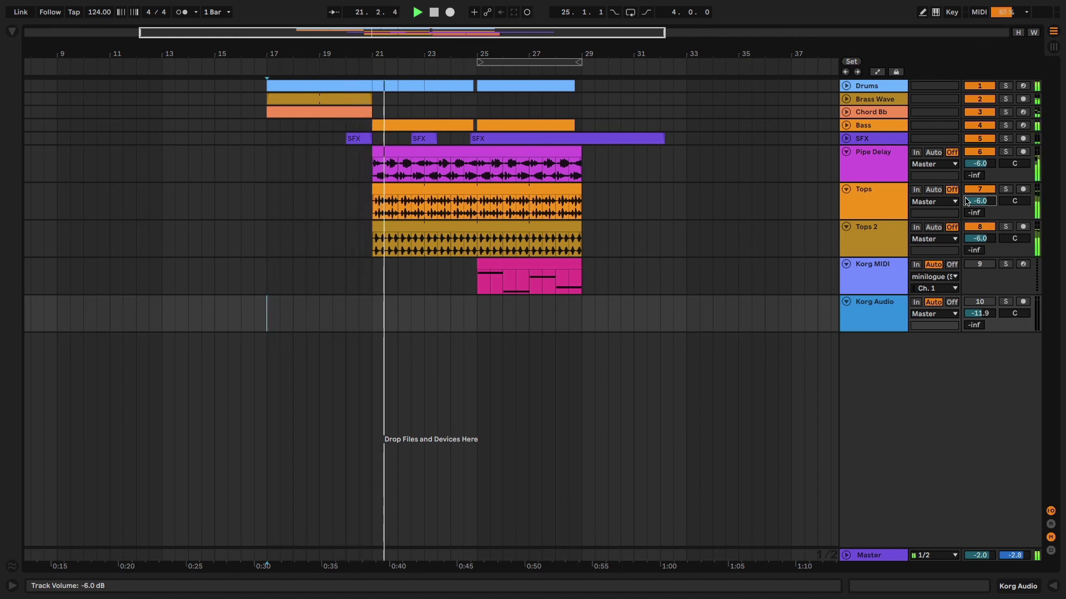
pyautogui.press('space')
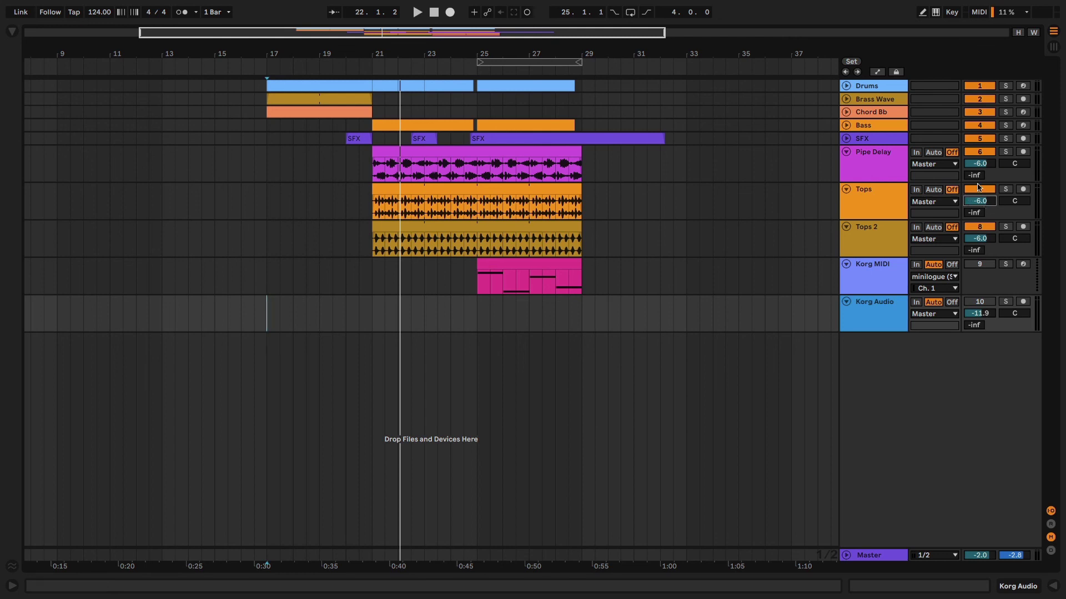
# Enable the Korg MIDI and Korg Audio tracks, arm Korg Audio, and record several looped takes over four bars from 25.1.1.
pyautogui.click(869, 311)
pyautogui.click(895, 286)
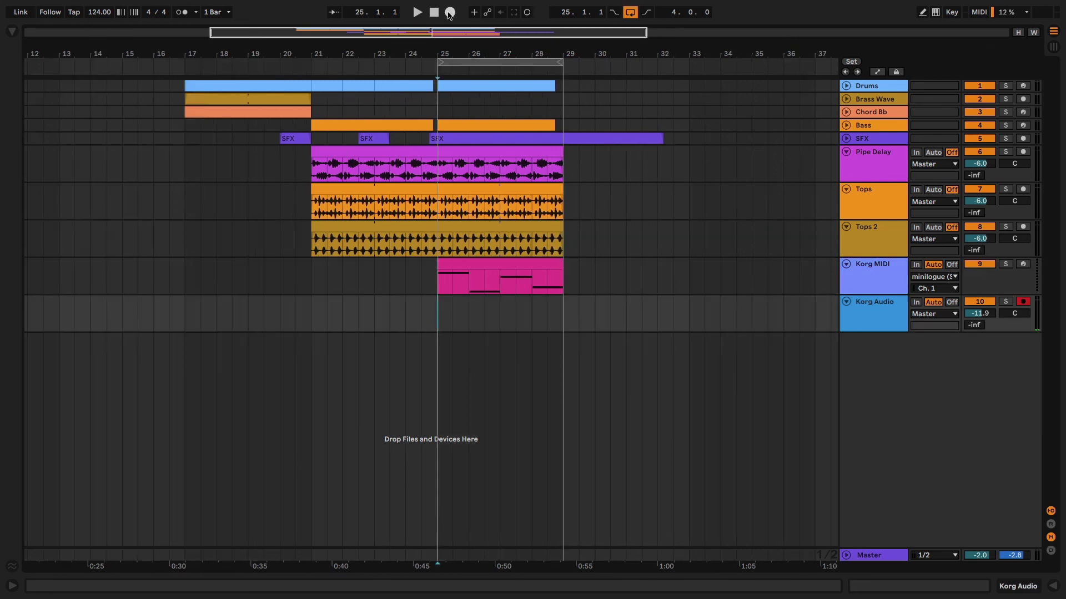
pyautogui.click(449, 12)
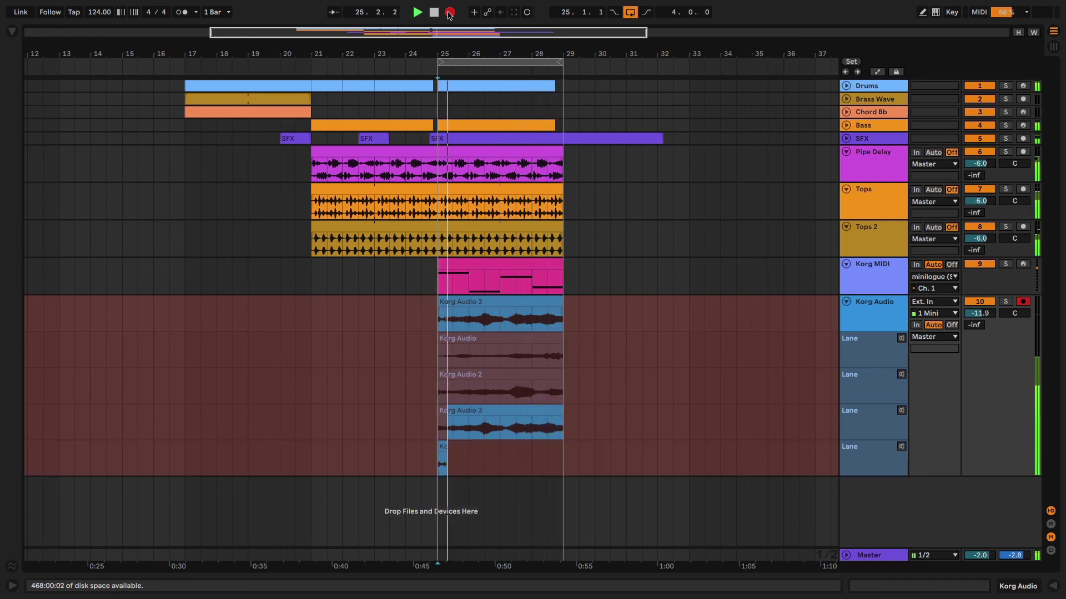
pyautogui.click(450, 12)
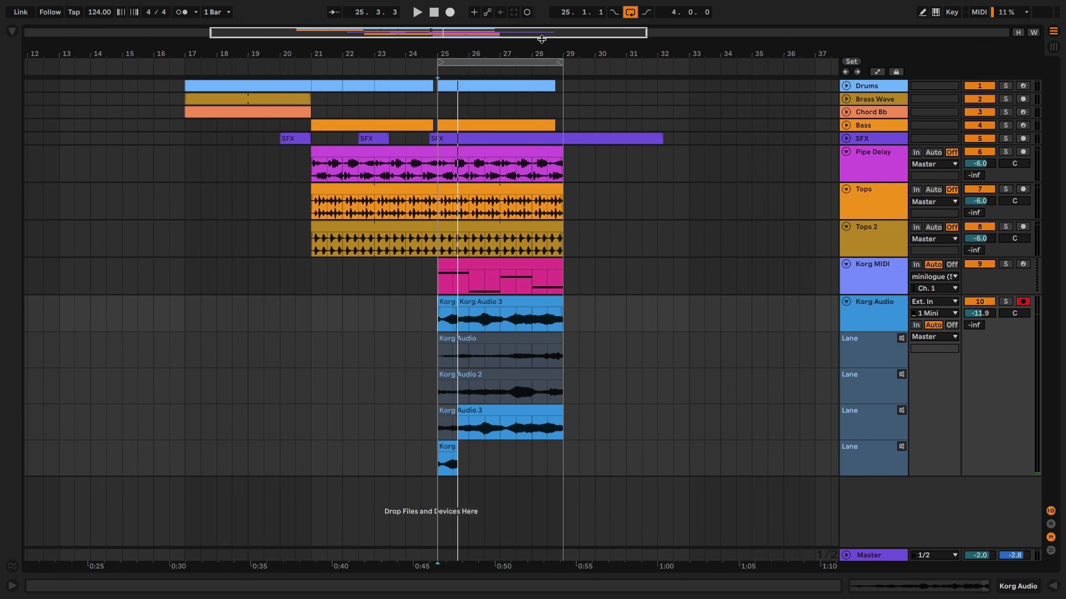
# Comp the first Korg Audio take from 25.3.1 to 26.1.1 and the second take from 26.3.1 to 27.1.1 into the main lane.
pyautogui.click(457, 351)
pyautogui.press('Return')
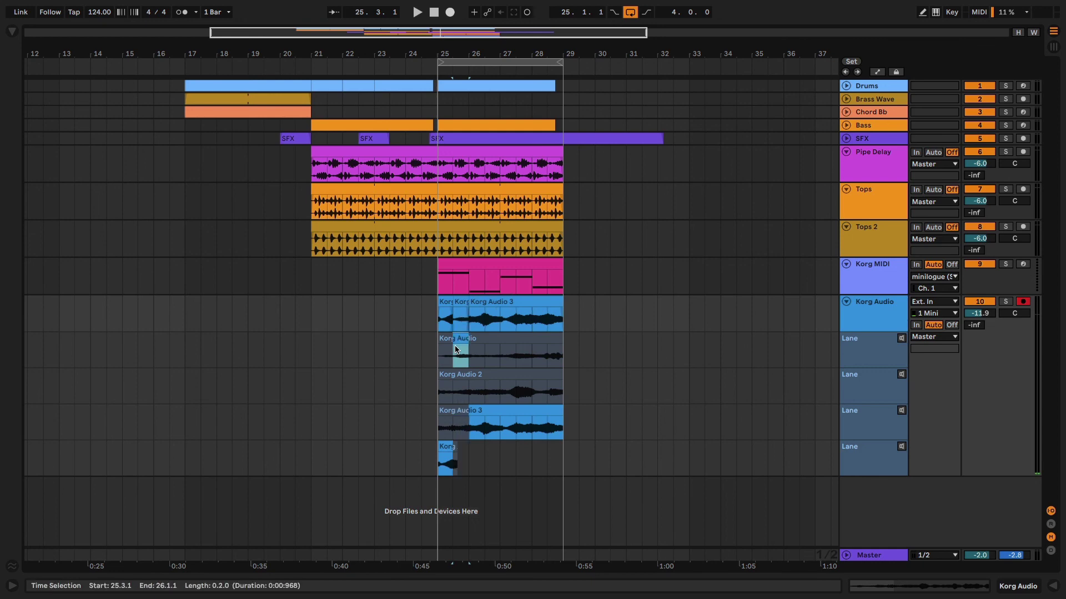
pyautogui.click(494, 394)
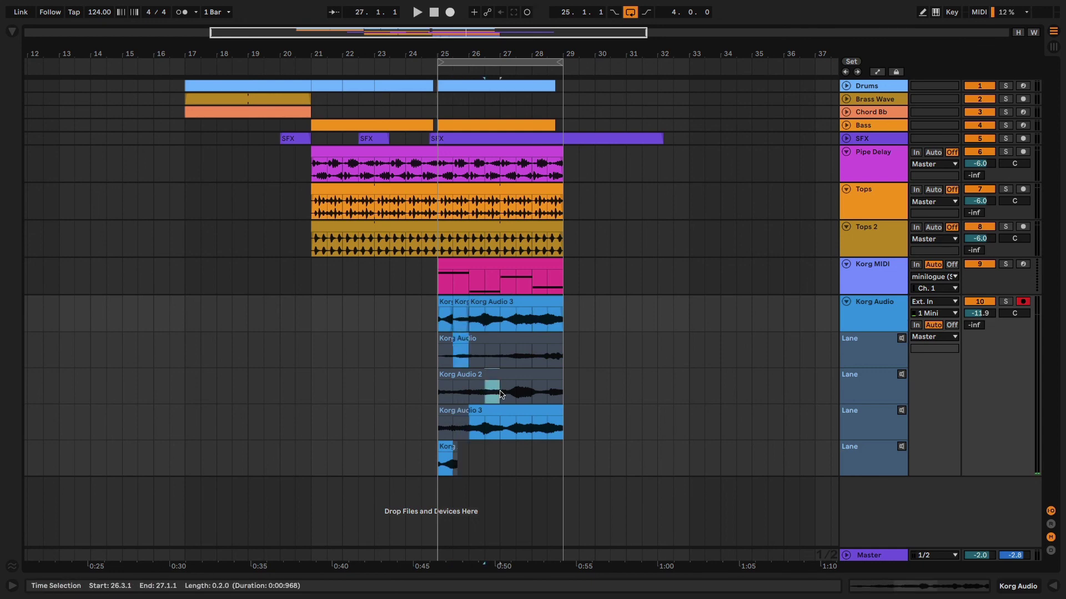
pyautogui.press('Return')
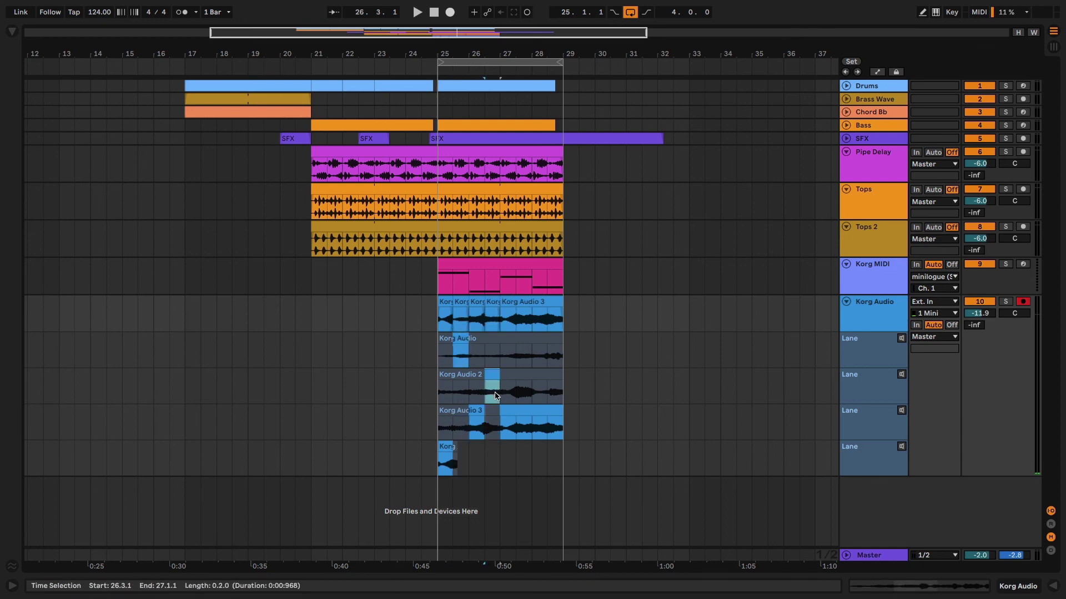
# Paint the first take from 28.1.1 to 28.3.1 and a short second-take section after it into the comp using Draw Mode.
pyautogui.press('b')
pyautogui.click(542, 349)
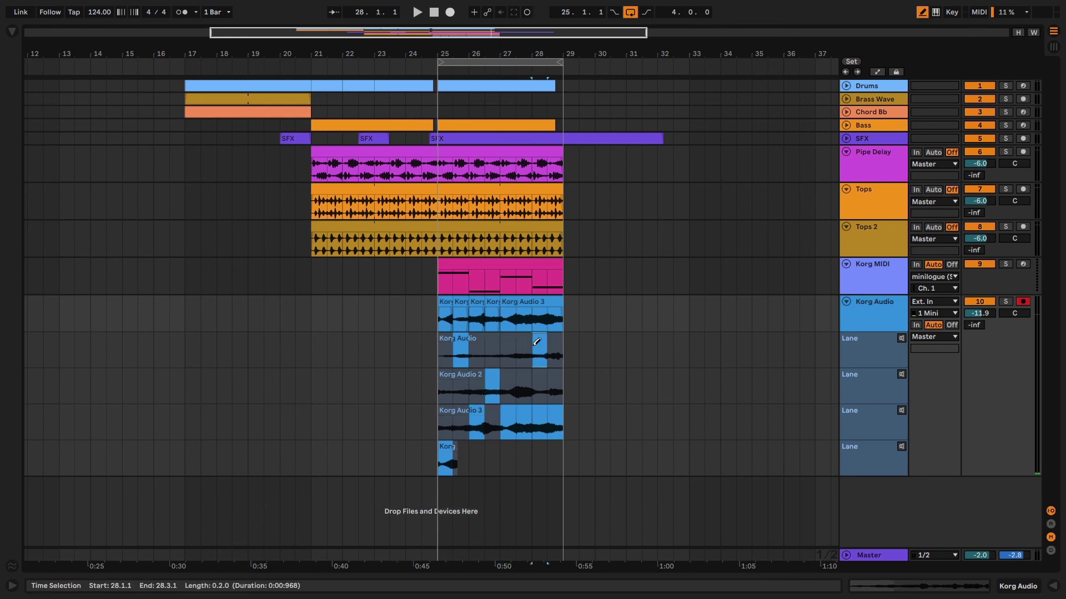
pyautogui.click(559, 387)
pyautogui.press('b')
# Hide the take lanes of the Korg Audio track.
pyautogui.click(872, 306)
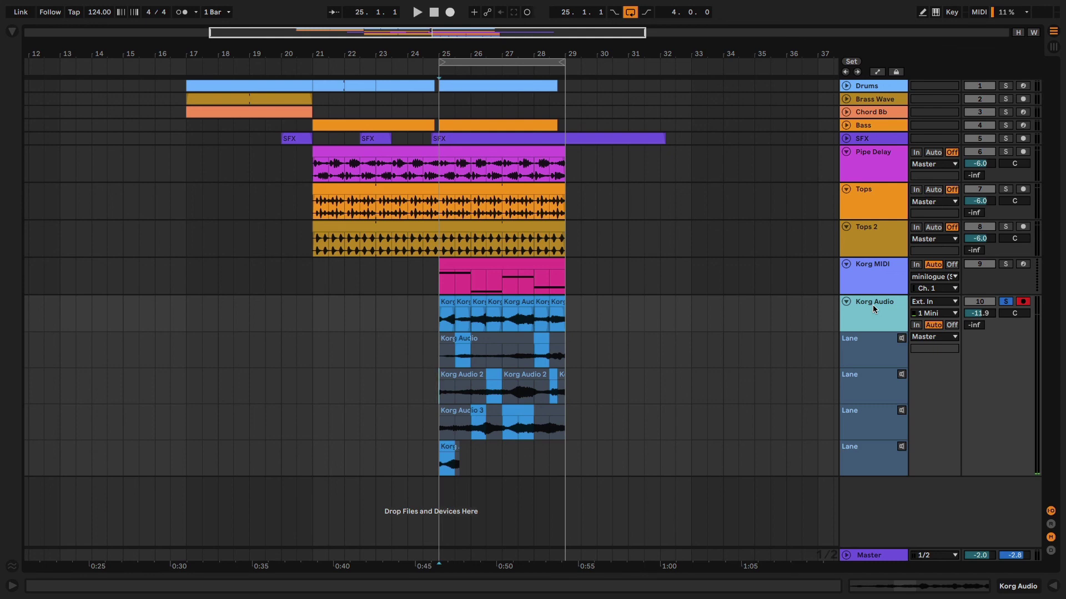
pyautogui.rightClick(881, 315)
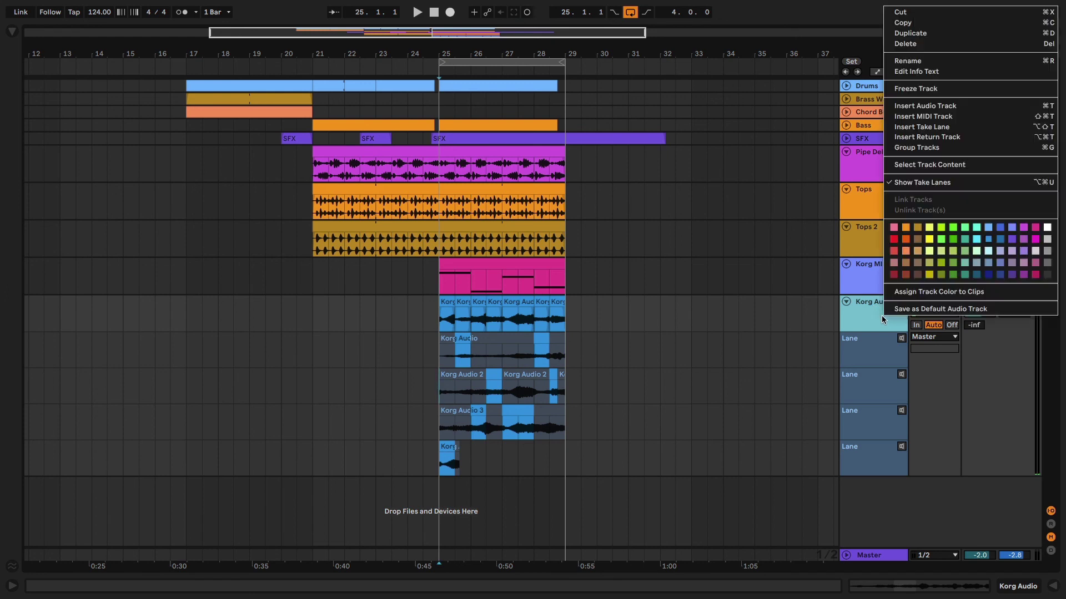
pyautogui.click(917, 182)
pyautogui.click(579, 314)
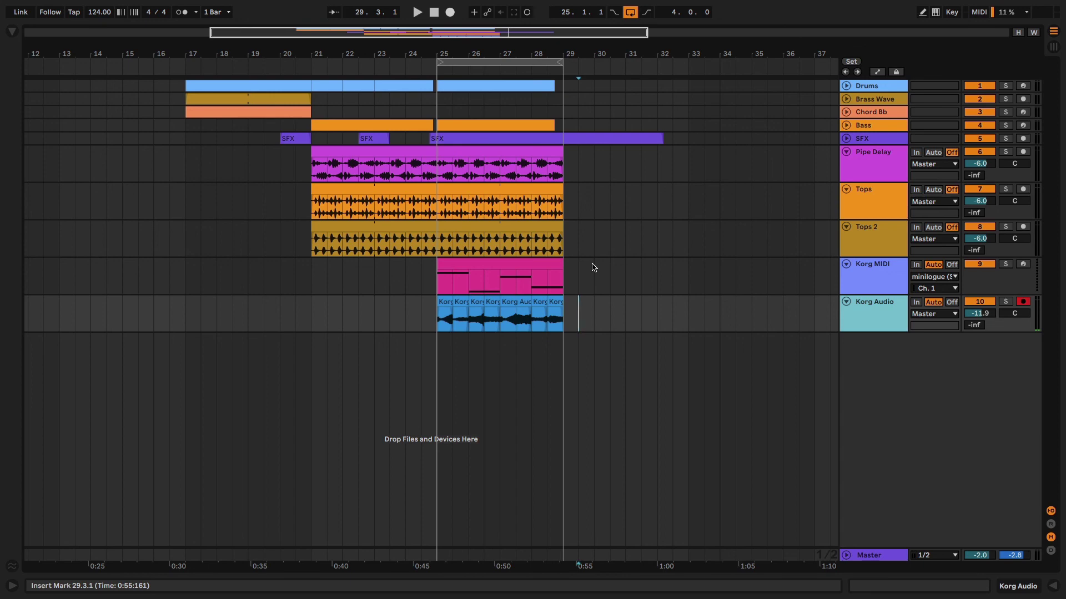
# Link the Pipe Delay, Tops and Tops 2 tracks so they can be edited together.
pyautogui.click(878, 166)
pyautogui.keyDown('shift'); pyautogui.click(872, 241); pyautogui.keyUp('shift')
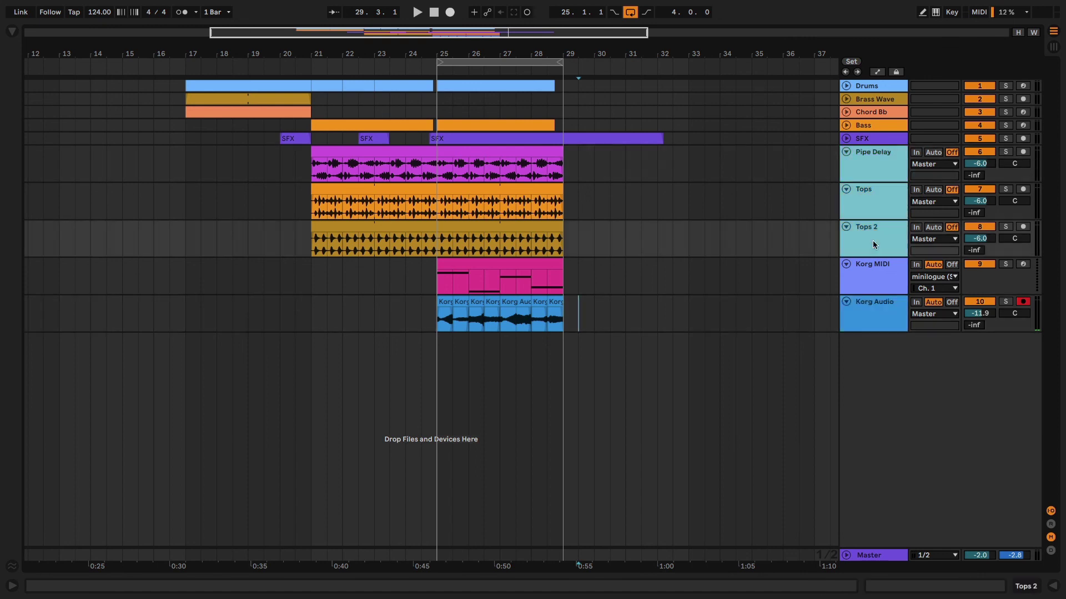
pyautogui.rightClick(872, 241)
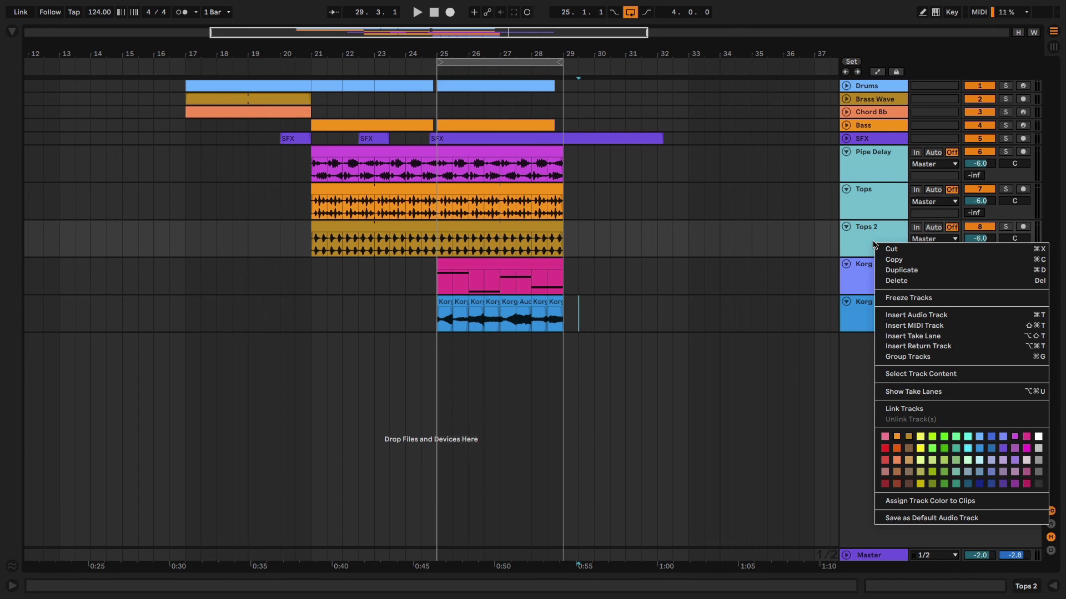
pyautogui.click(905, 409)
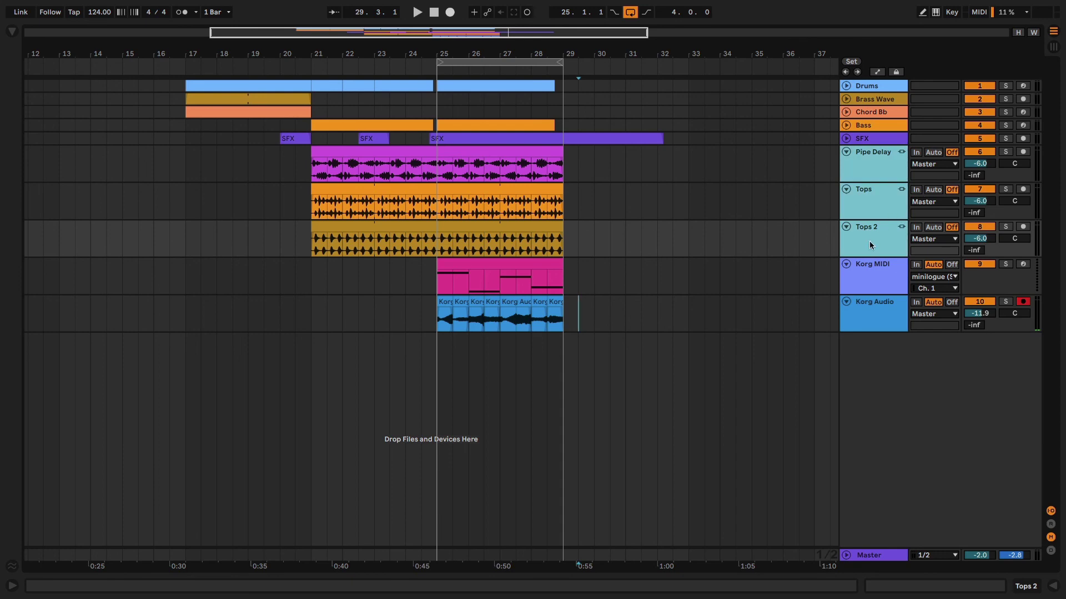
# Trim the ends of the linked Pipe Delay, Tops and Tops 2 clips back to 28.4.3.
pyautogui.moveTo(436, 56); pyautogui.dragTo(435, 73)
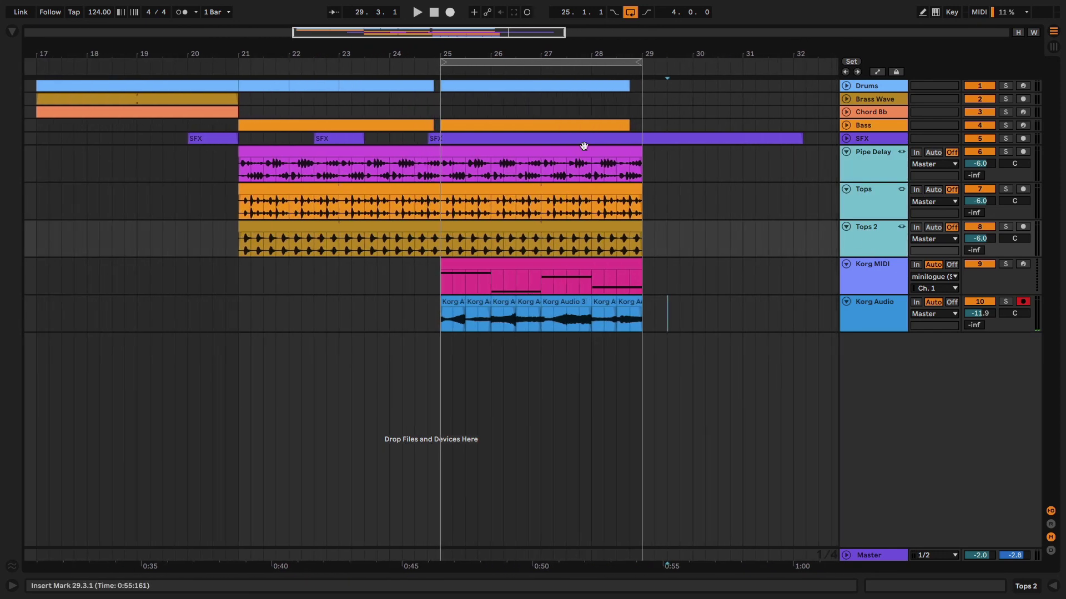
pyautogui.moveTo(653, 57); pyautogui.dragTo(649, 71)
pyautogui.click(641, 163)
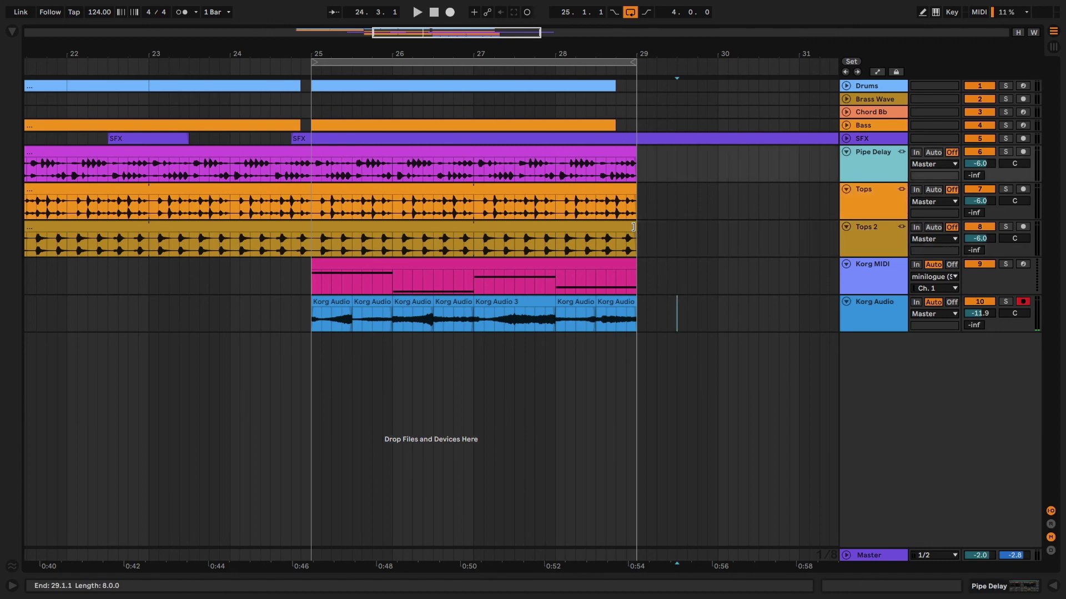
pyautogui.moveTo(634, 227); pyautogui.dragTo(626, 231)
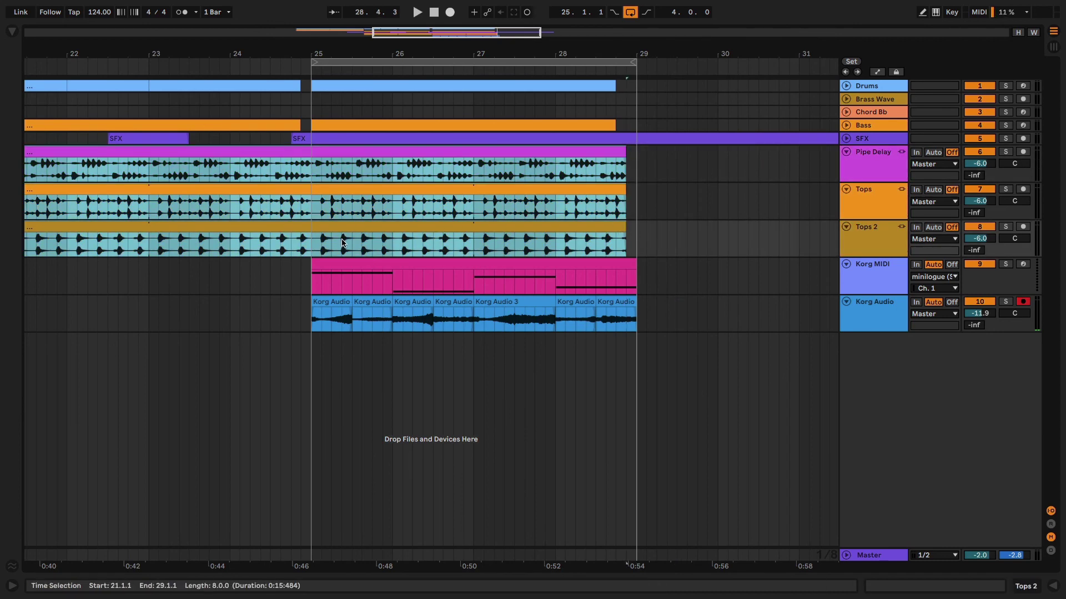
# Delete the linked tracks' audio from 24.4.3 to 25.1.1 and reverse their section from 24.3.1 to 24.4.3.
pyautogui.moveTo(308, 239); pyautogui.dragTo(301, 245)
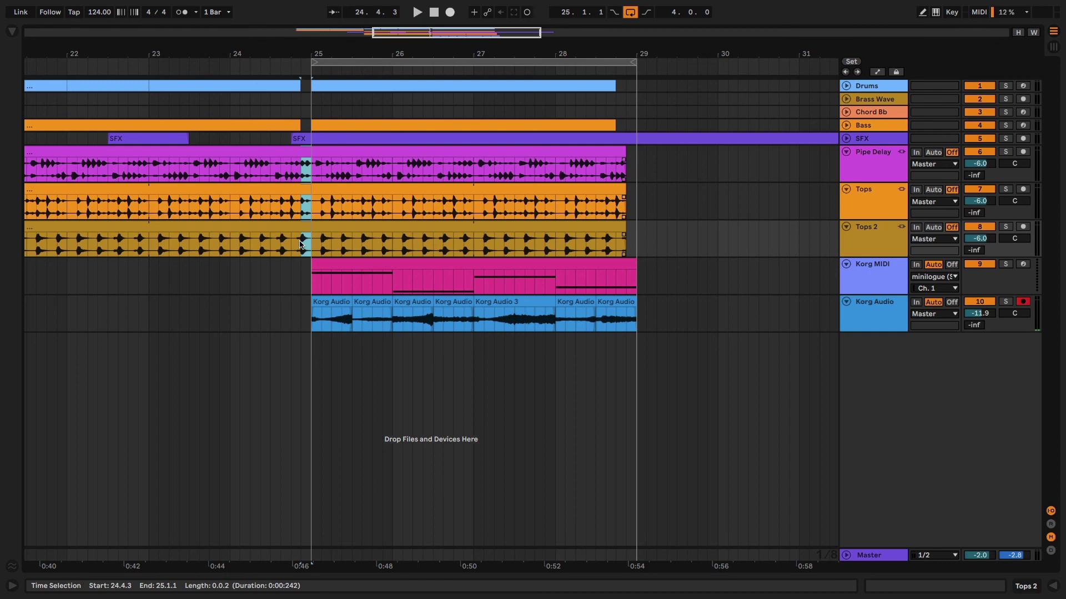
pyautogui.press('Delete')
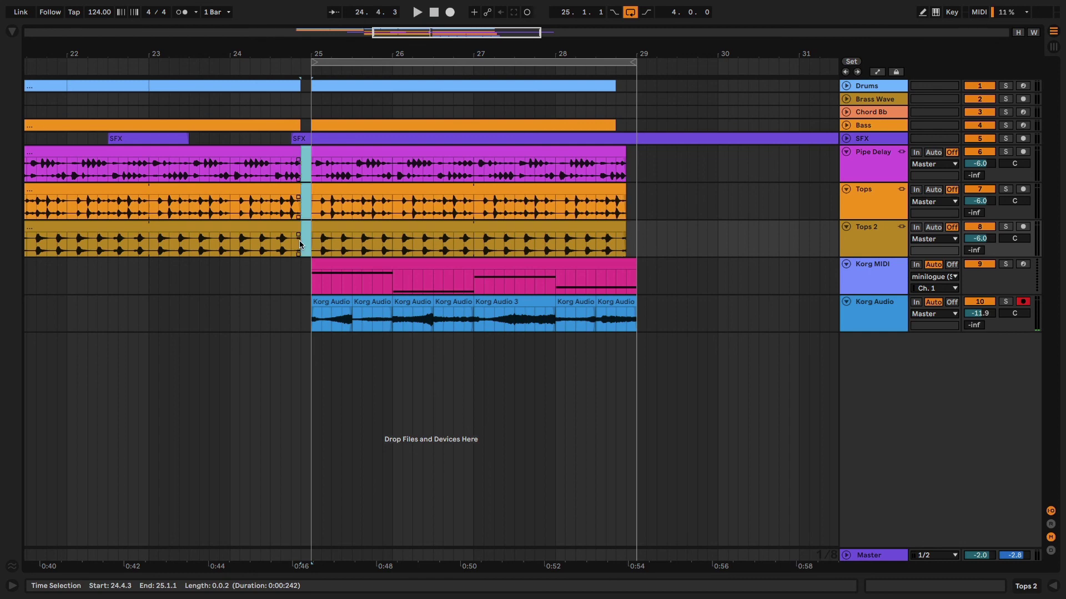
pyautogui.moveTo(300, 245); pyautogui.dragTo(272, 245)
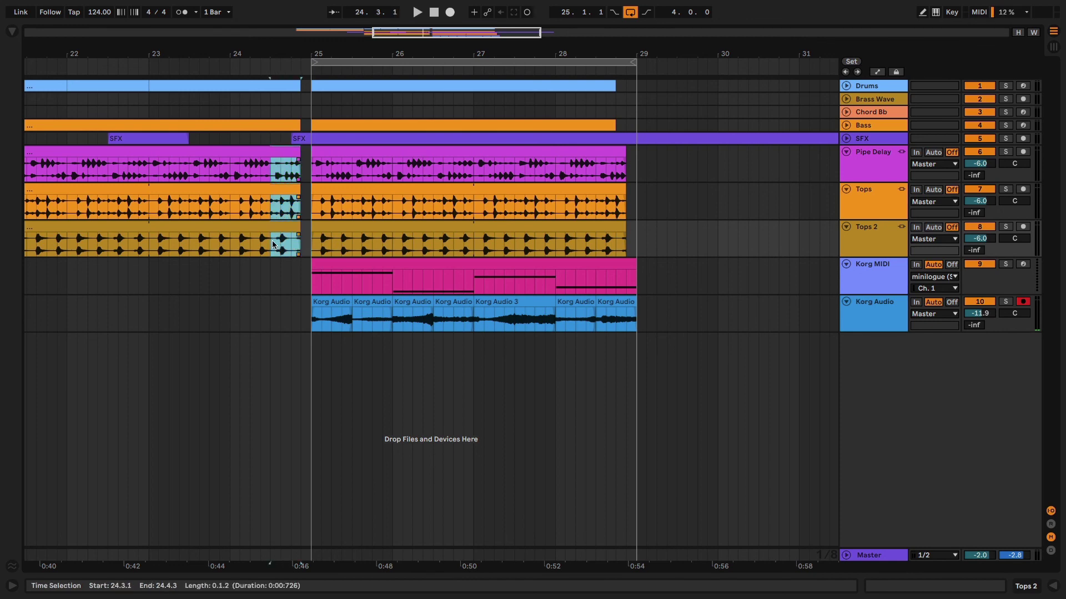
pyautogui.press('r')
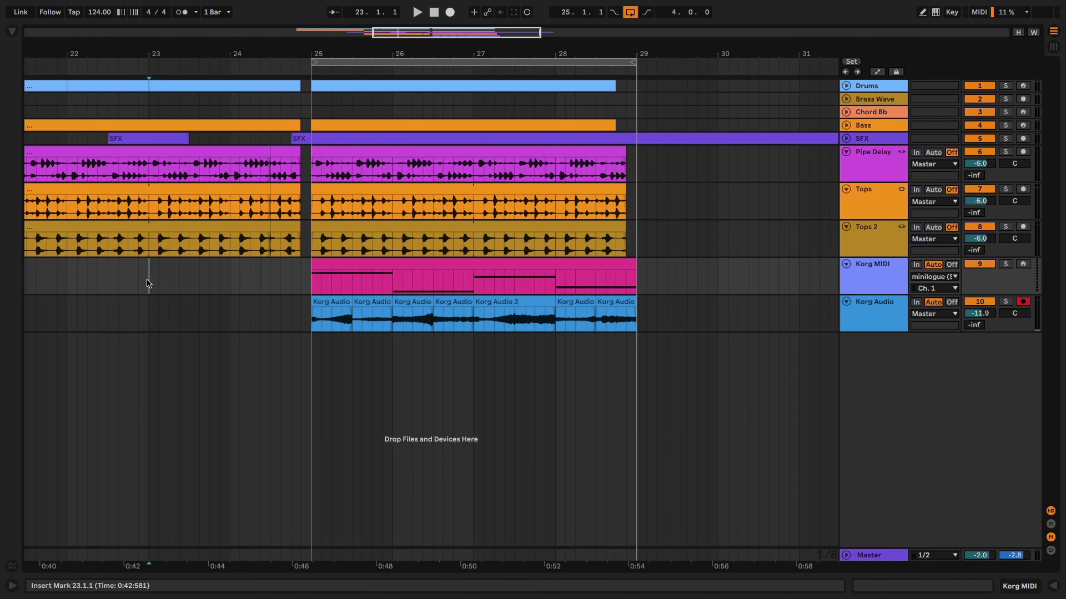
pyautogui.press('space')
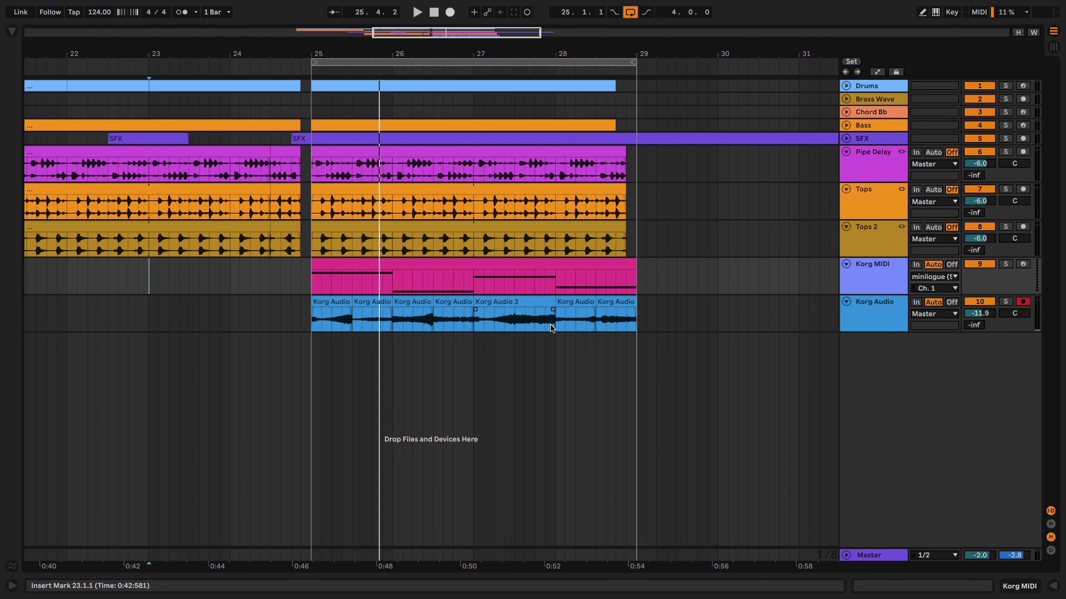
# Show the browser and list the template sets in the Templates category.
pyautogui.click(57, 16)
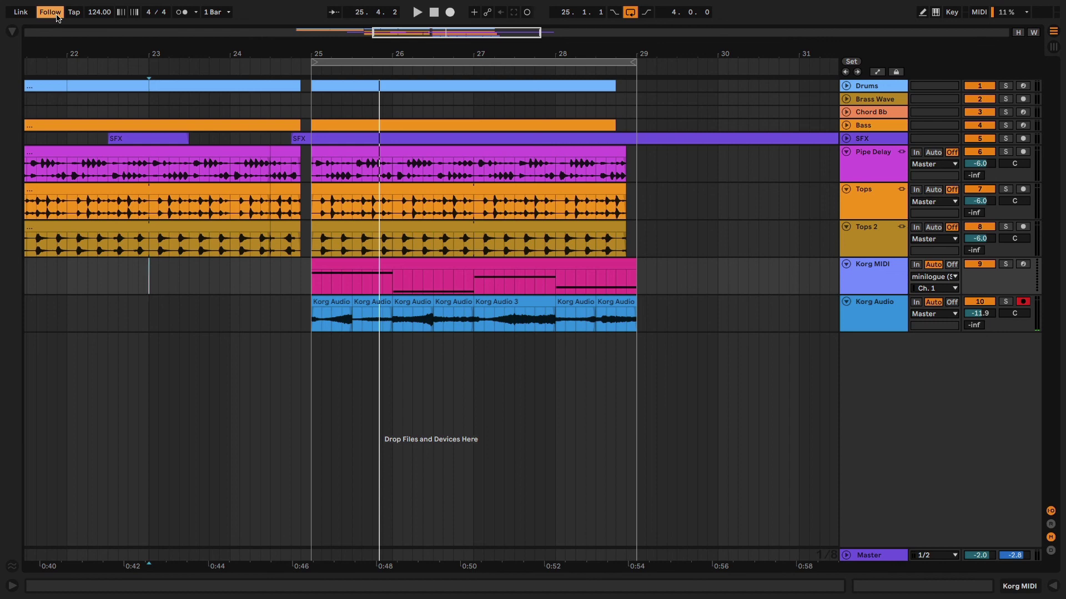
pyautogui.click(56, 15)
pyautogui.press('super+alt+b')
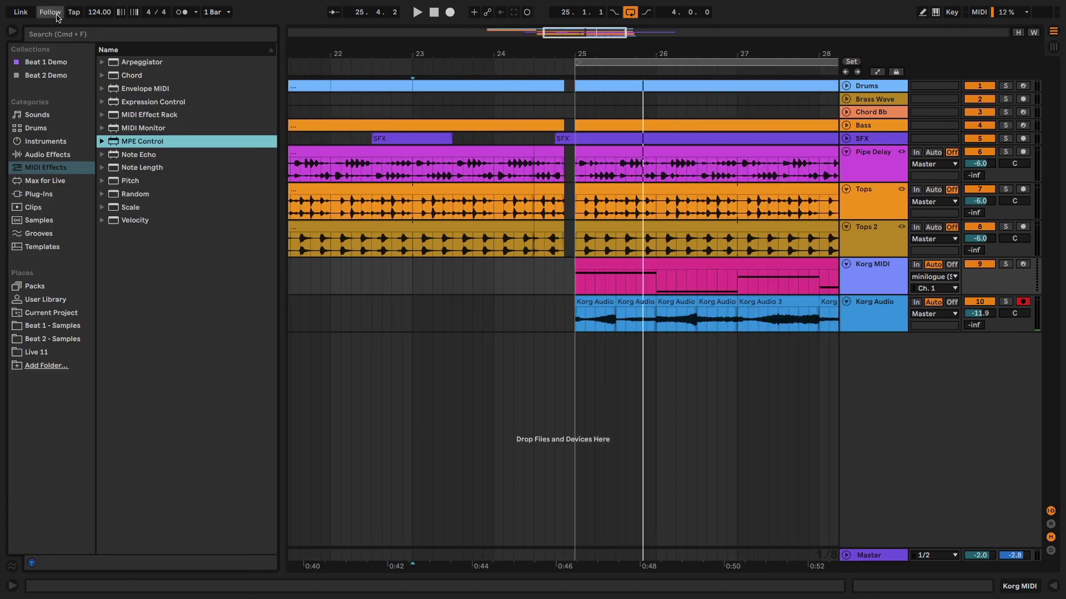
pyautogui.click(58, 251)
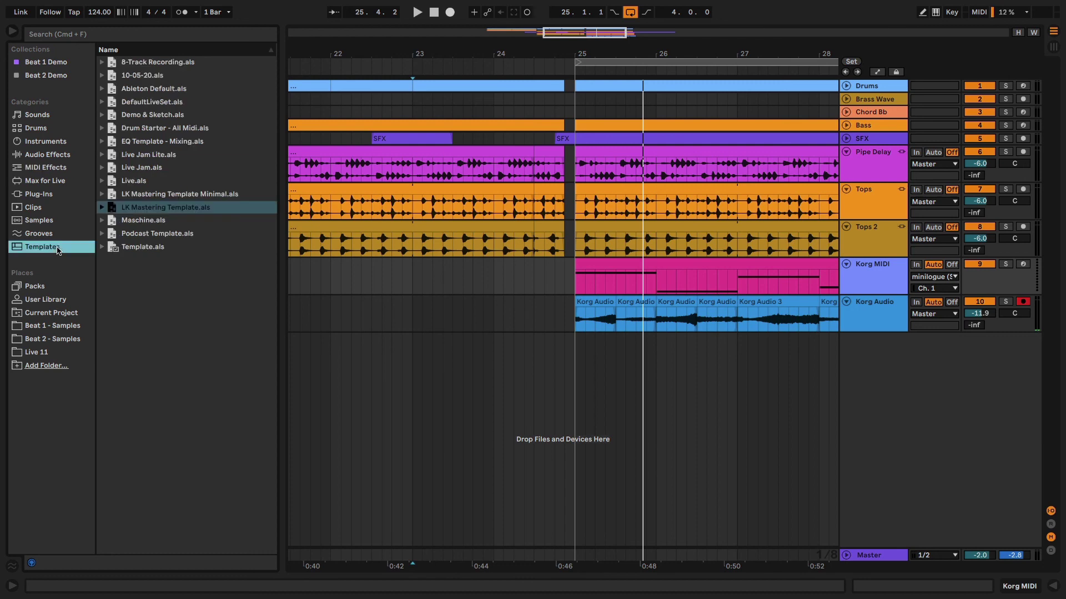